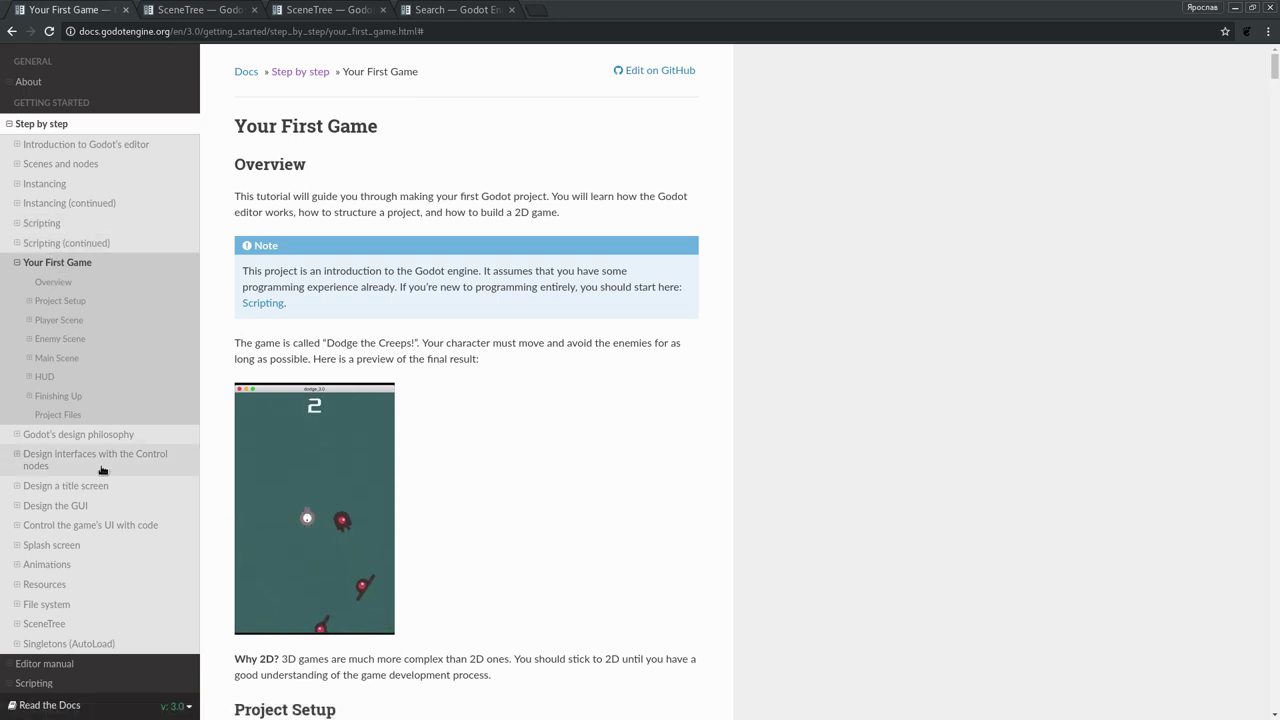
- Scroll through the Godot documentation page in the browser
scroll(101, 470, "down", 3)
scroll(60, 510, "down", 3)
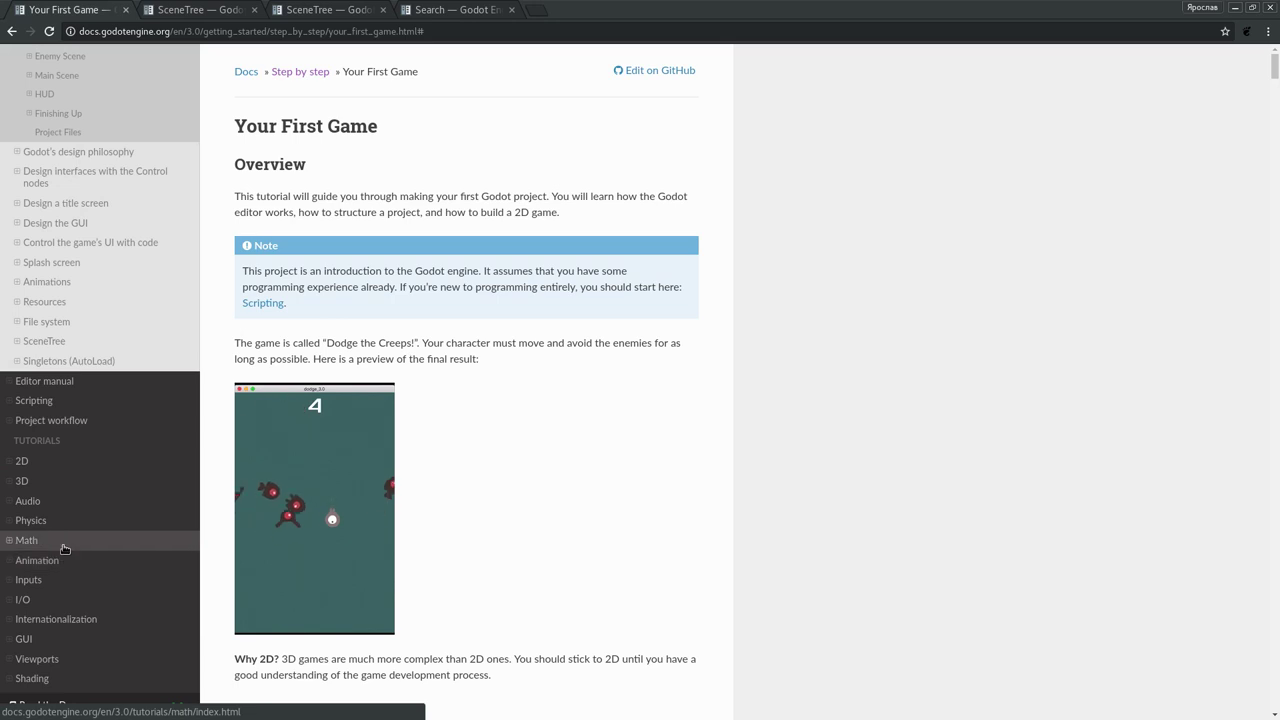
scroll(80, 545, "down", 3)
scroll(100, 545, "down", 3)
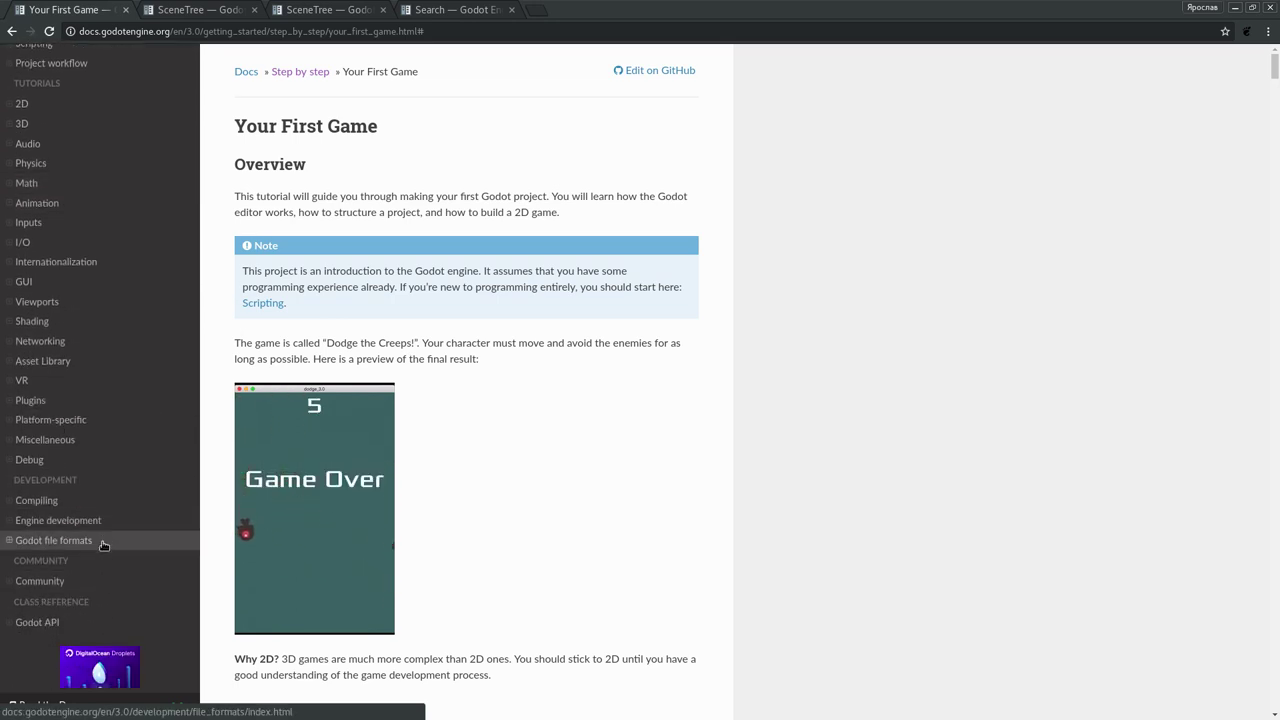
scroll(103, 545, "down", 2)
scroll(90, 430, "down", 3)
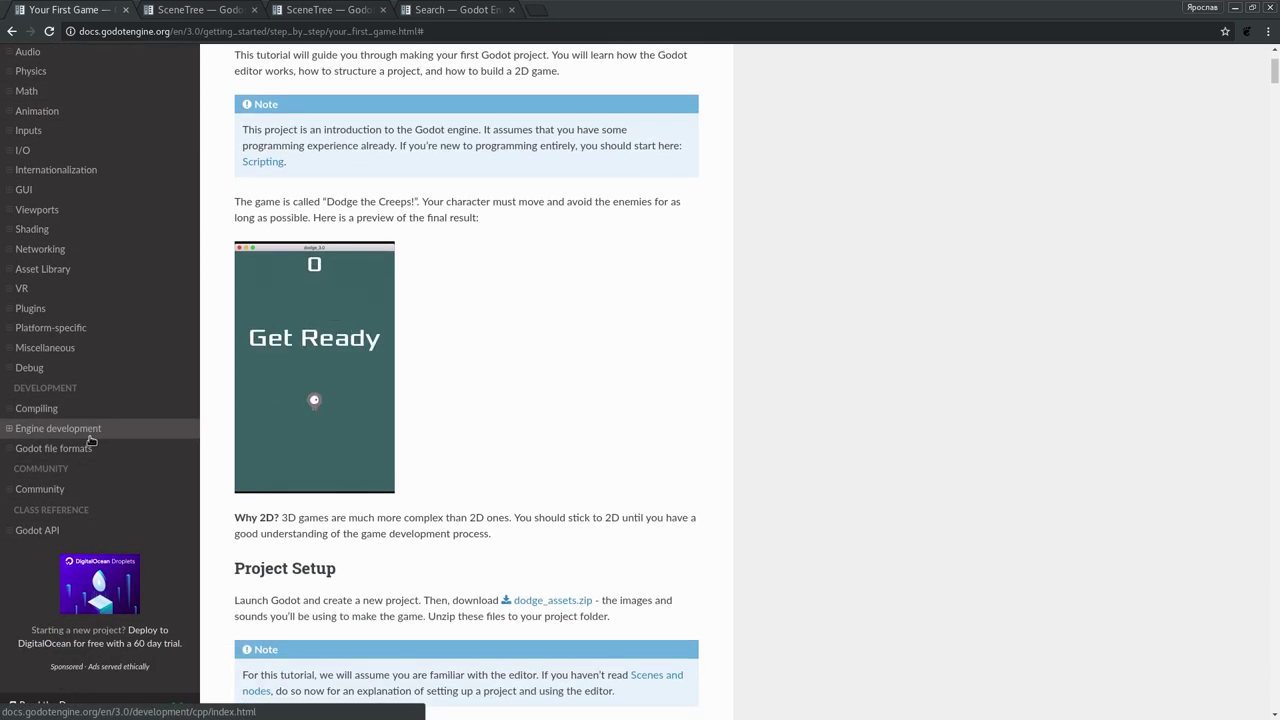
scroll(90, 440, "up", 5)
scroll(487, 425, "up", 3)
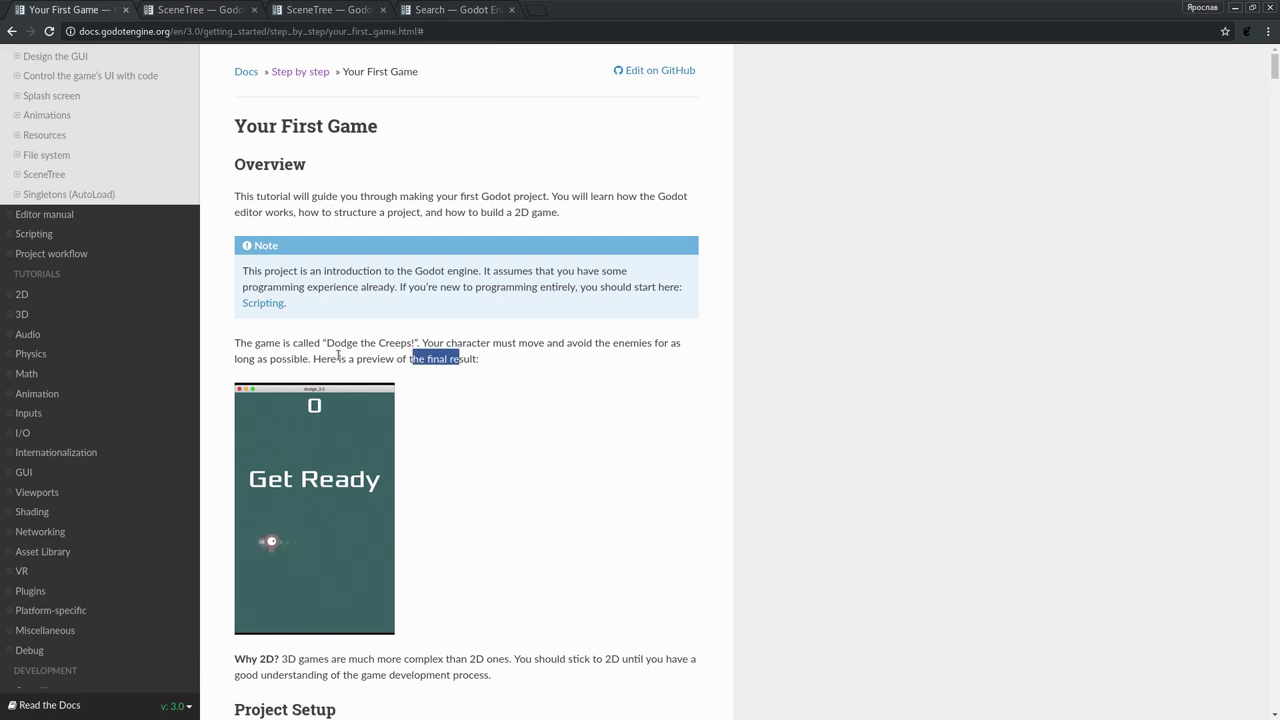
scroll(511, 374, "down", 3)
scroll(511, 374, "up", 3)
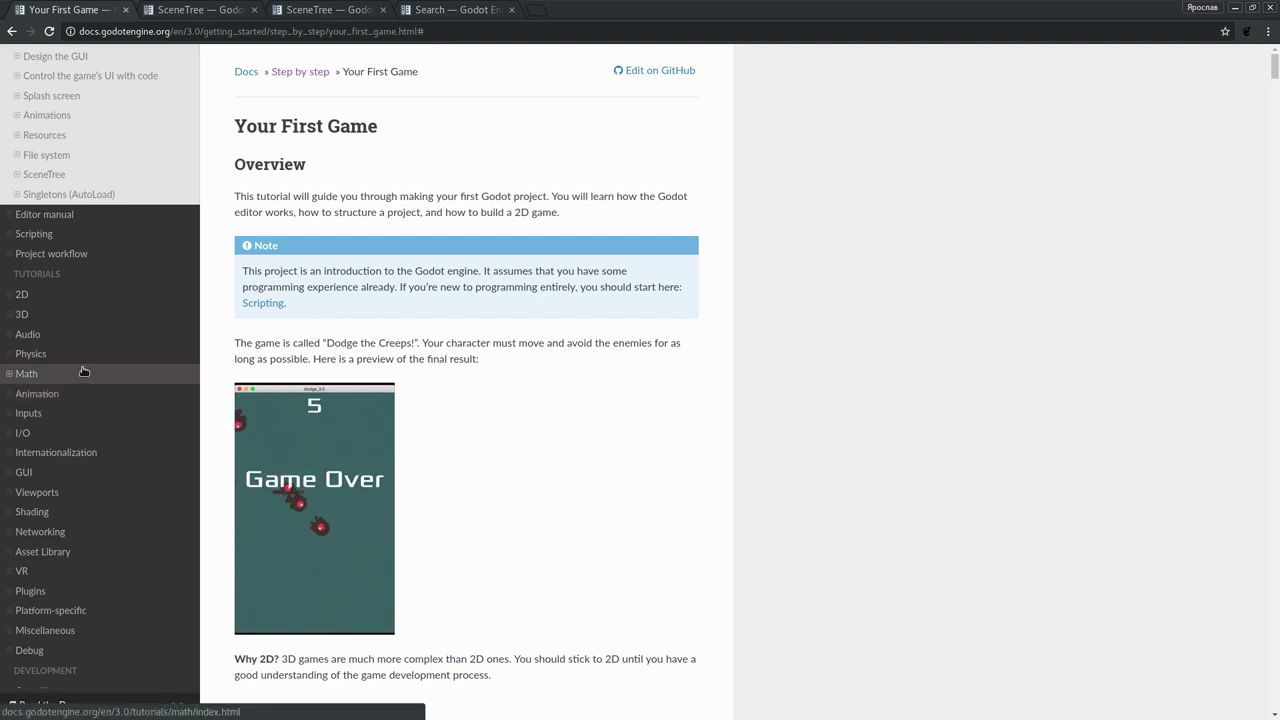
scroll(101, 400, "down", 1)
scroll(101, 400, "down", 3)
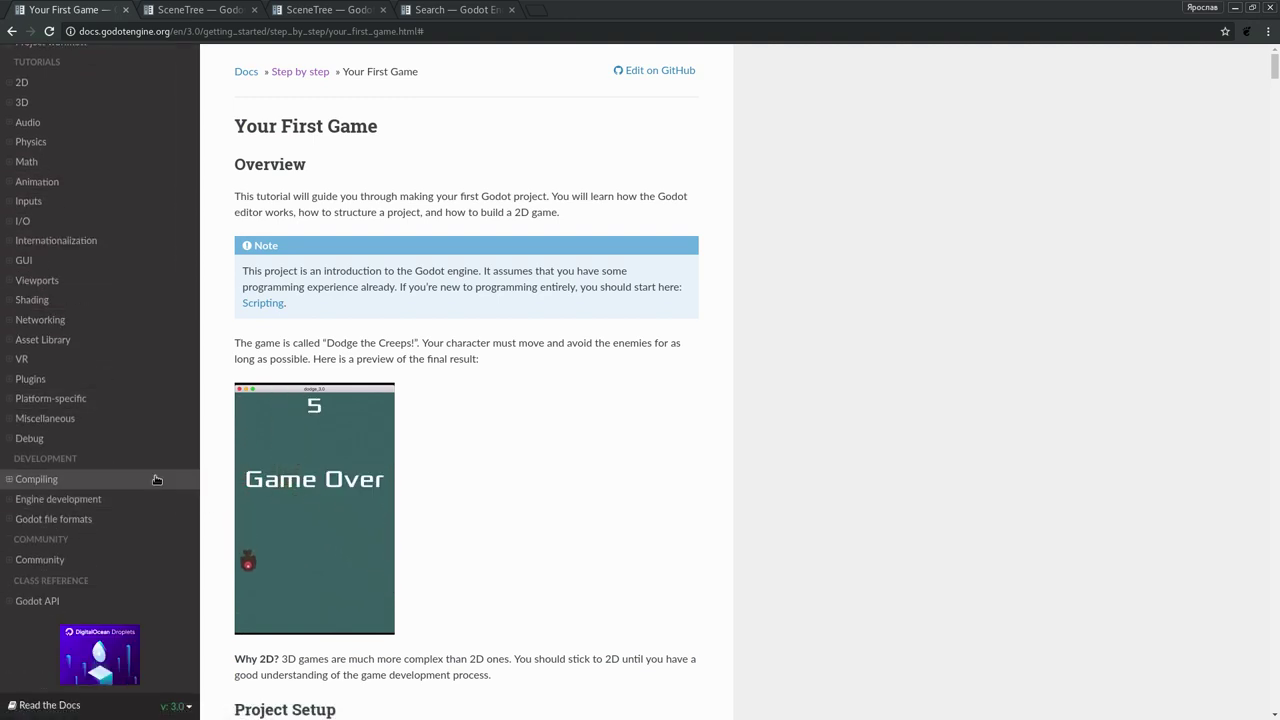
scroll(160, 350, "up", 1)
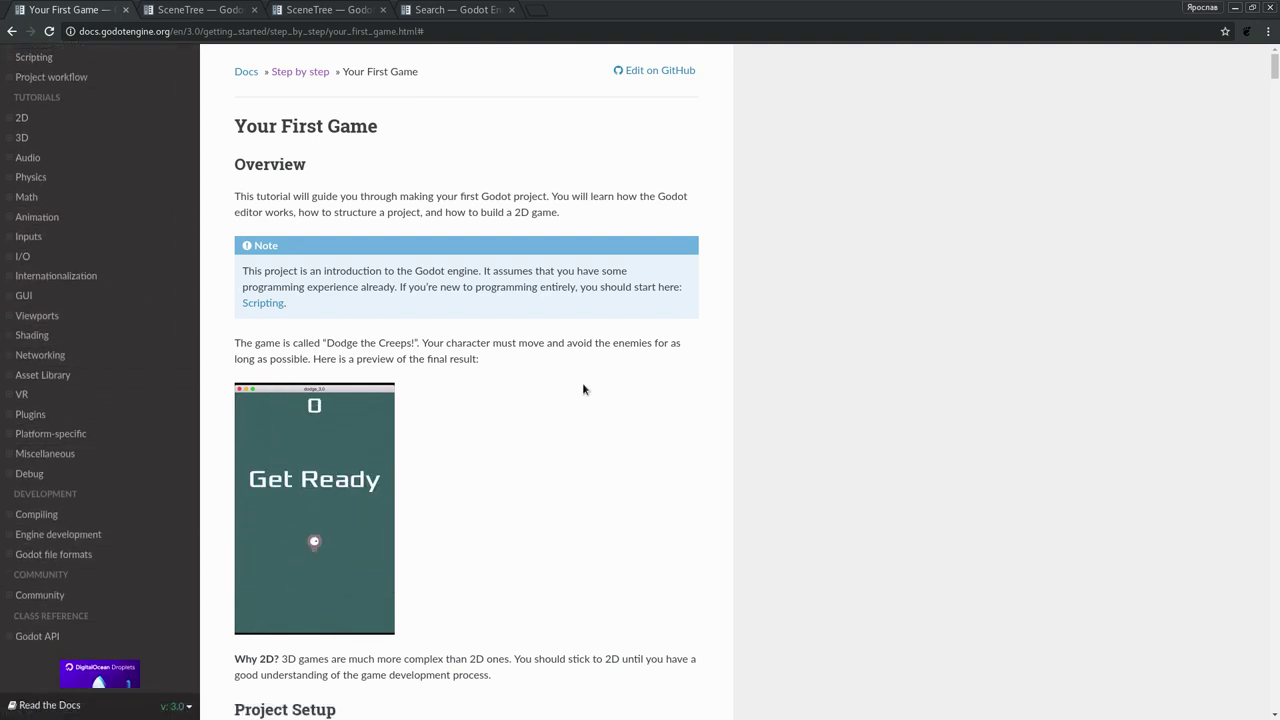
scroll(183, 349, "up", 5)
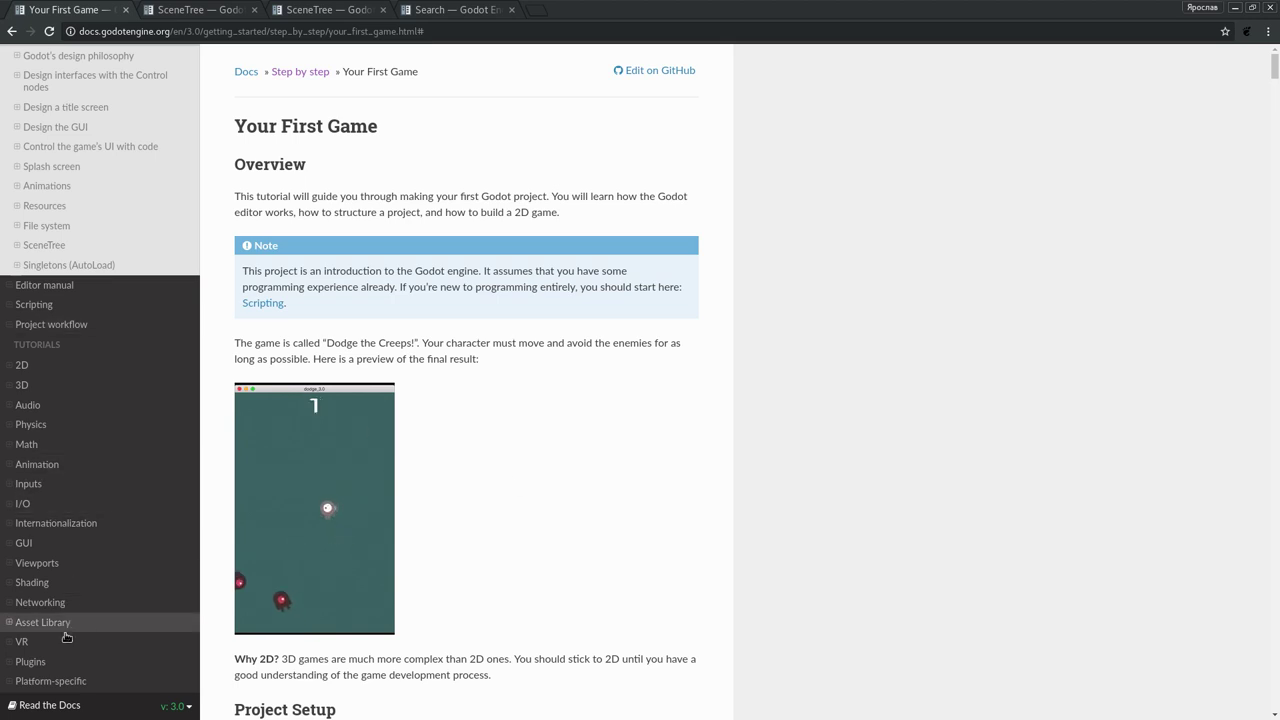
scroll(66, 637, "down", 2)
scroll(100, 566, "down", 3)
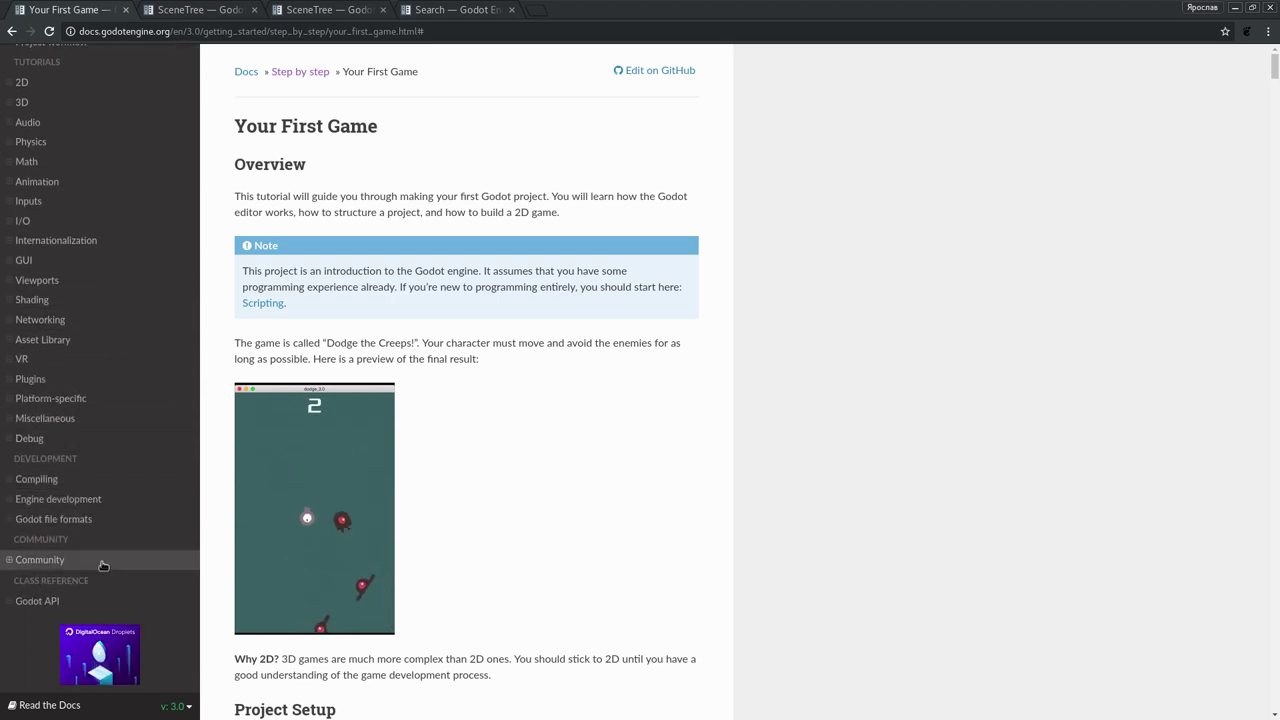
scroll(63, 366, "up", 2)
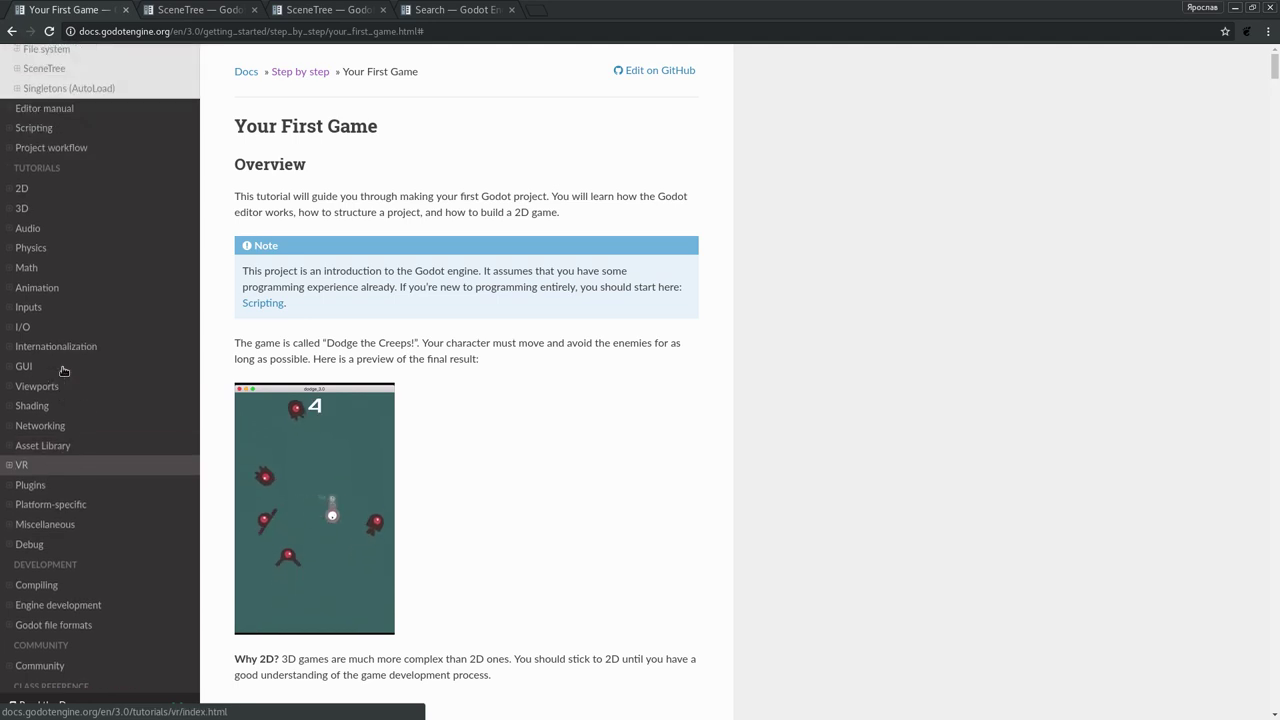
- Browse the 3D and 2D tutorial indexes and Step by step overview, then return to Your First Game
left_click(14, 209)
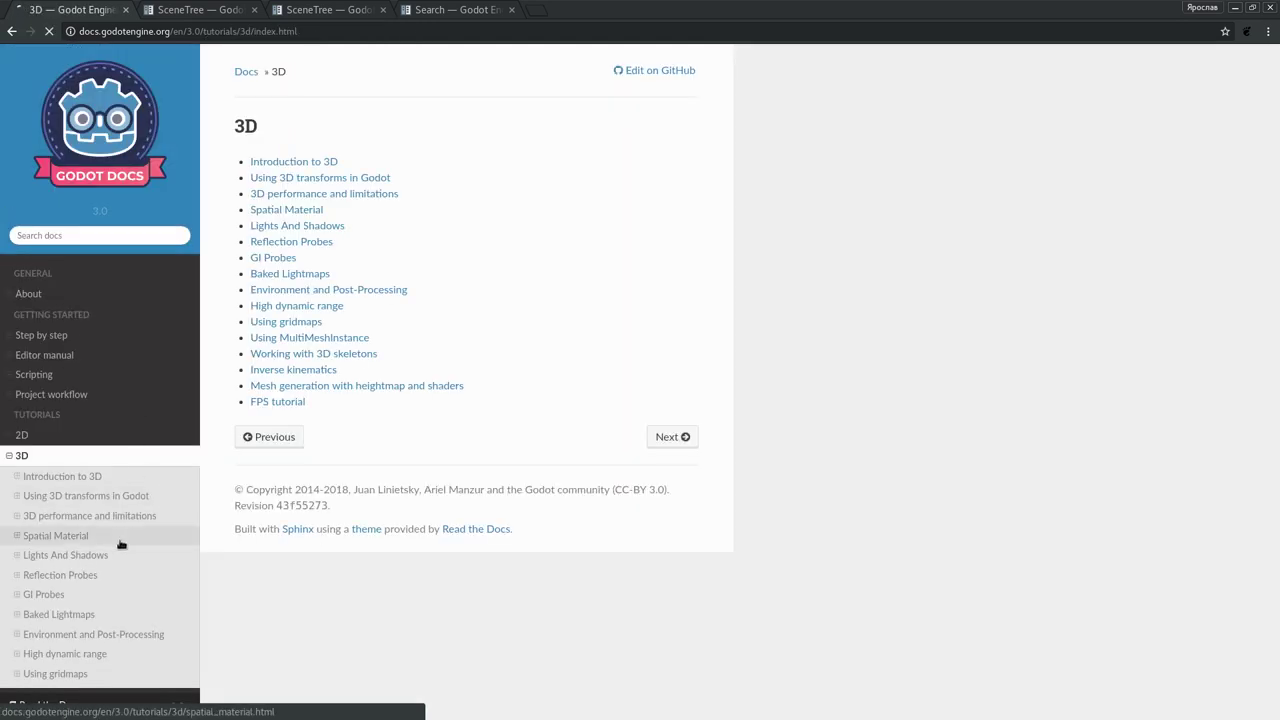
scroll(121, 548, "down", 3)
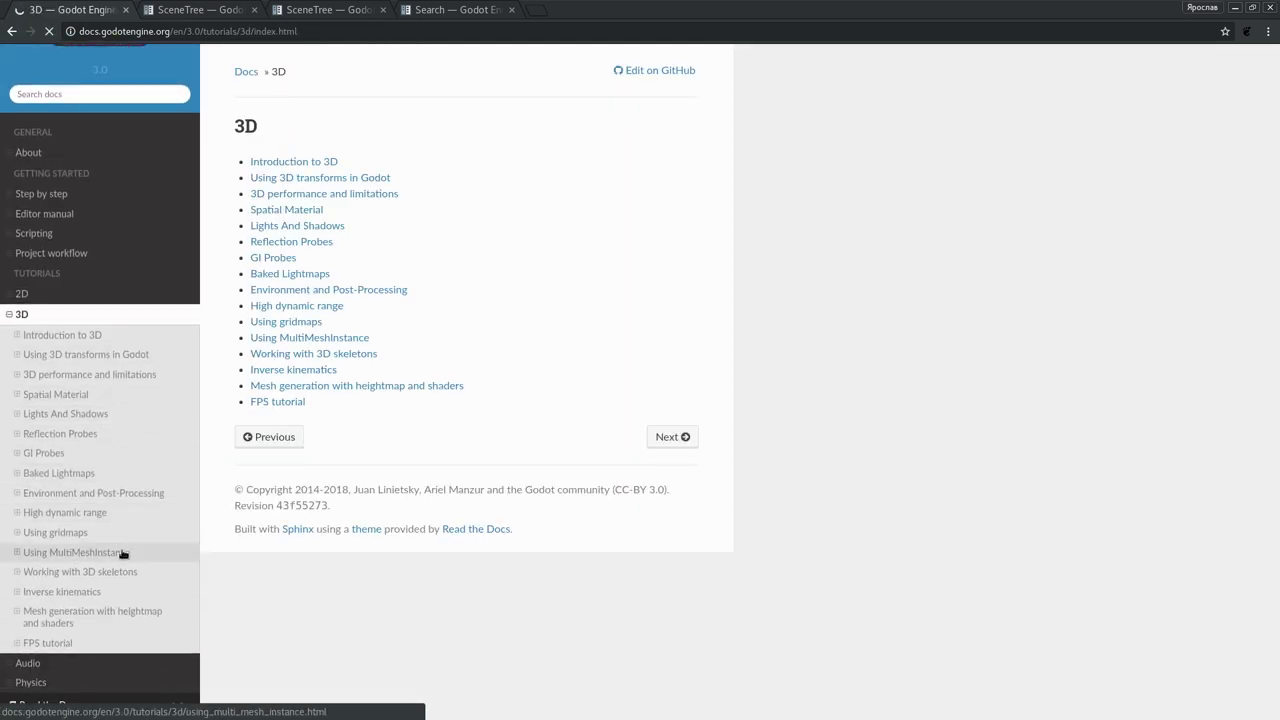
left_click(26, 298)
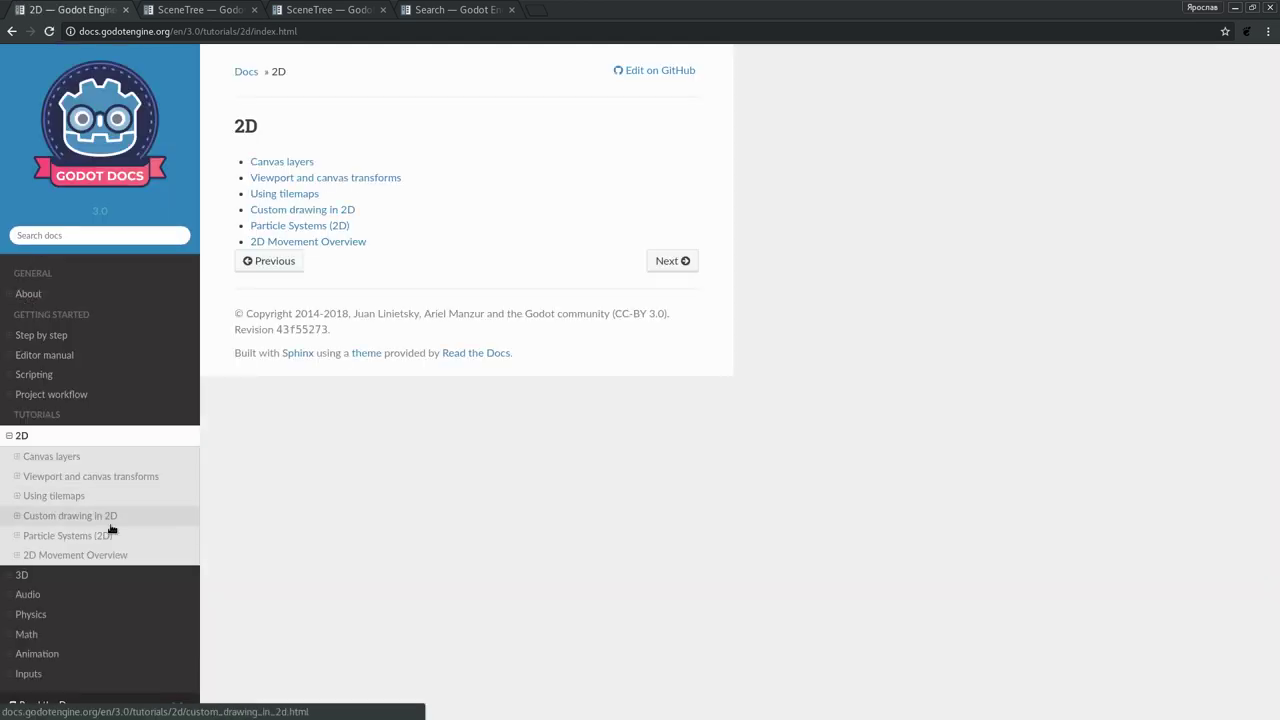
scroll(114, 528, "down", 3)
scroll(115, 527, "down", 4)
scroll(115, 527, "up", 2)
scroll(114, 523, "up", 3)
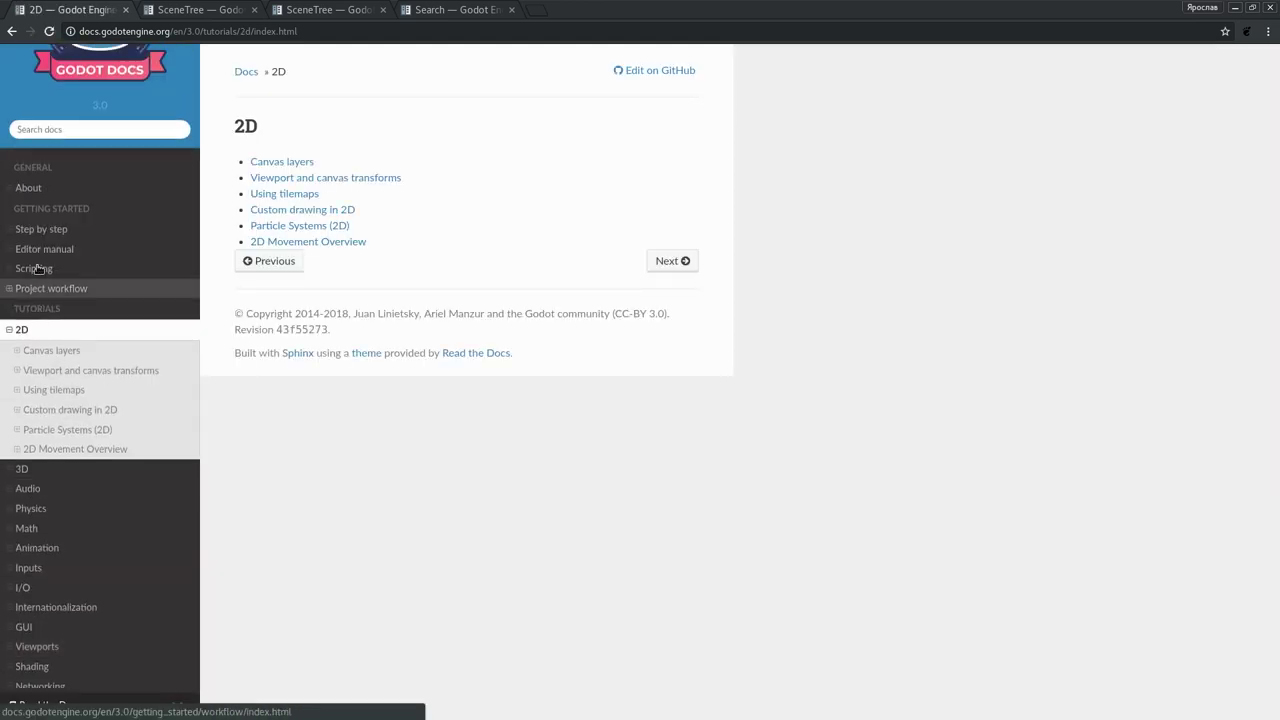
left_click(60, 228)
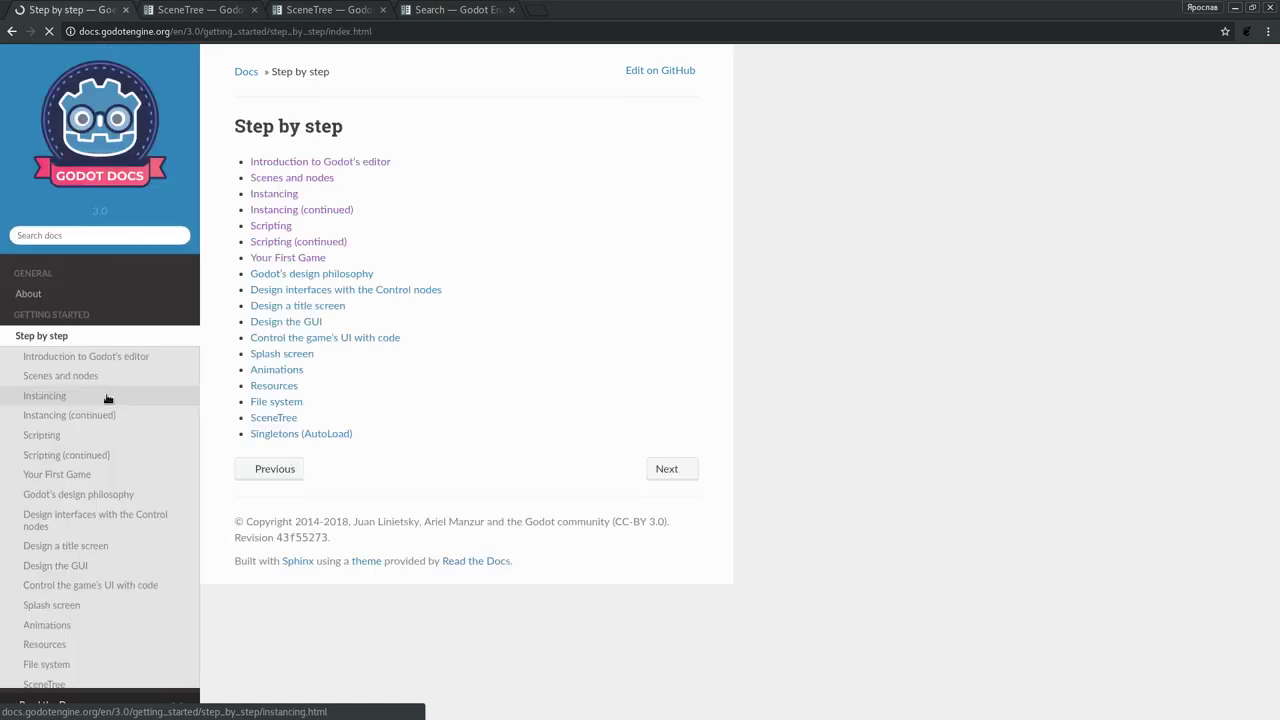
left_click(100, 480)
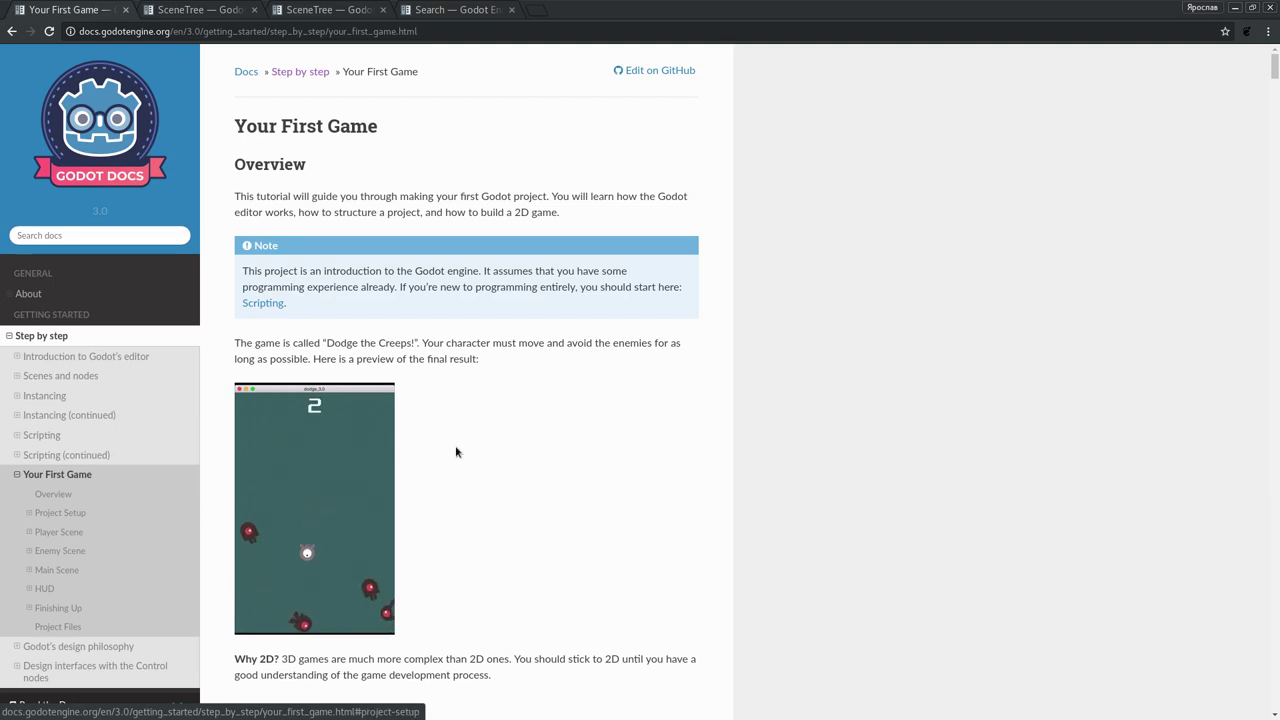
- Read the tutorial intro and Why 2D? line, highlighting words like 'through' and 'complex'
double_click(380, 197)
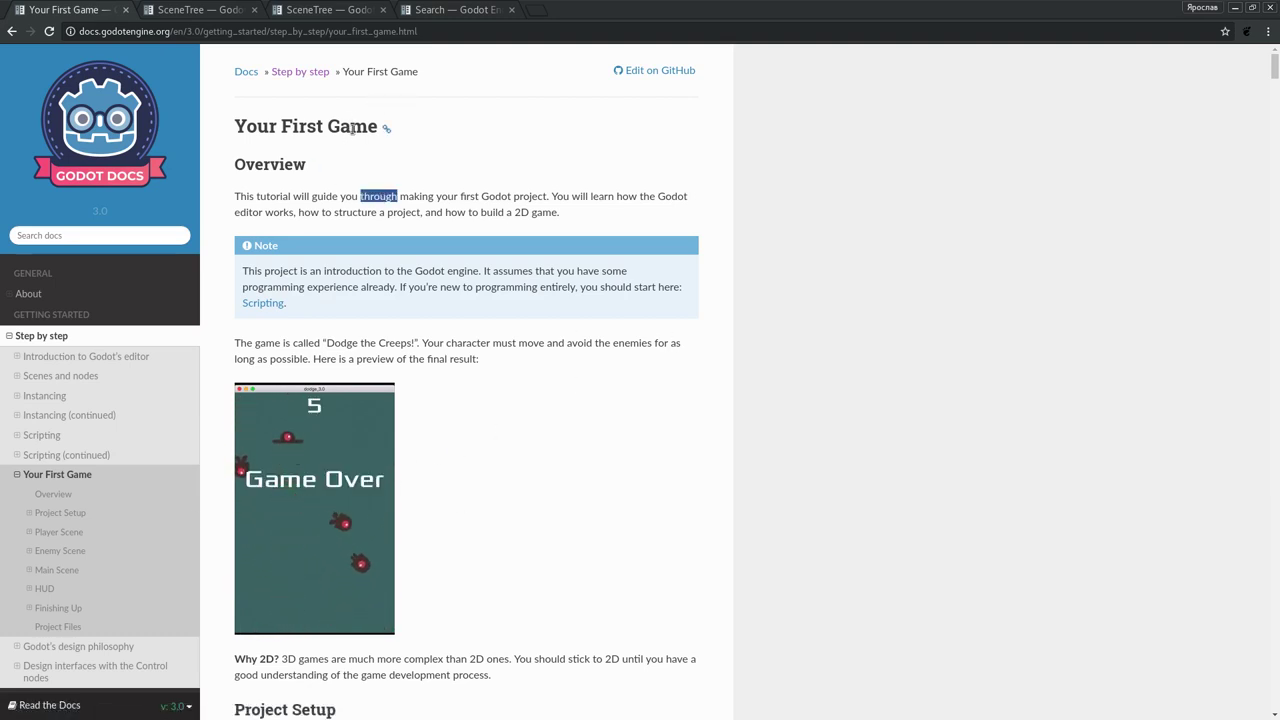
left_click(601, 465)
scroll(601, 465, "down", 1)
scroll(601, 463, "down", 10)
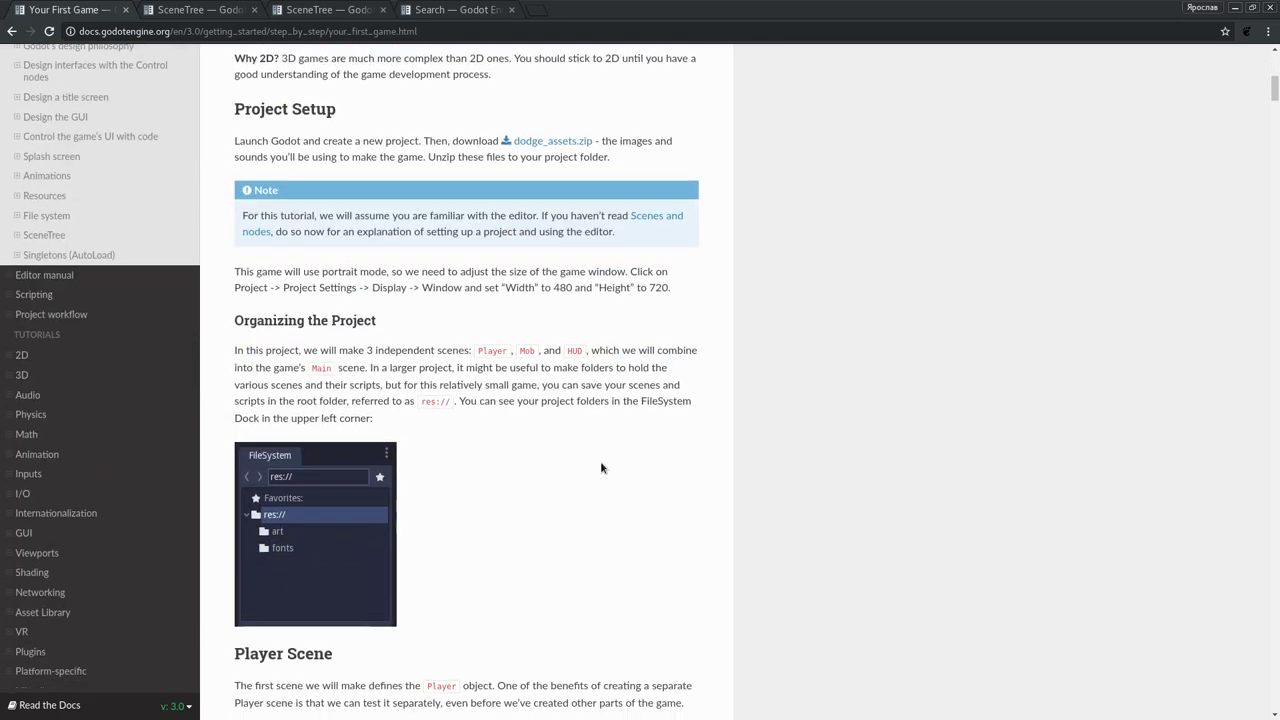
scroll(601, 465, "up", 11)
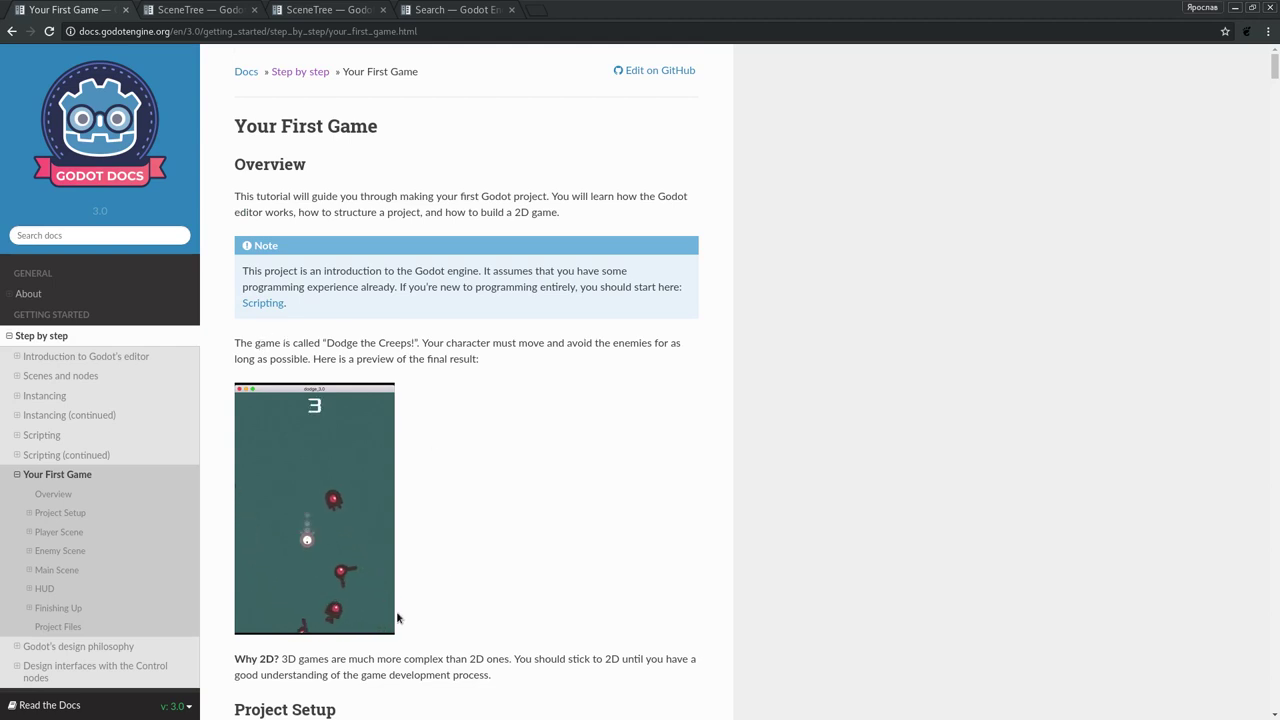
scroll(345, 394, "down", 3)
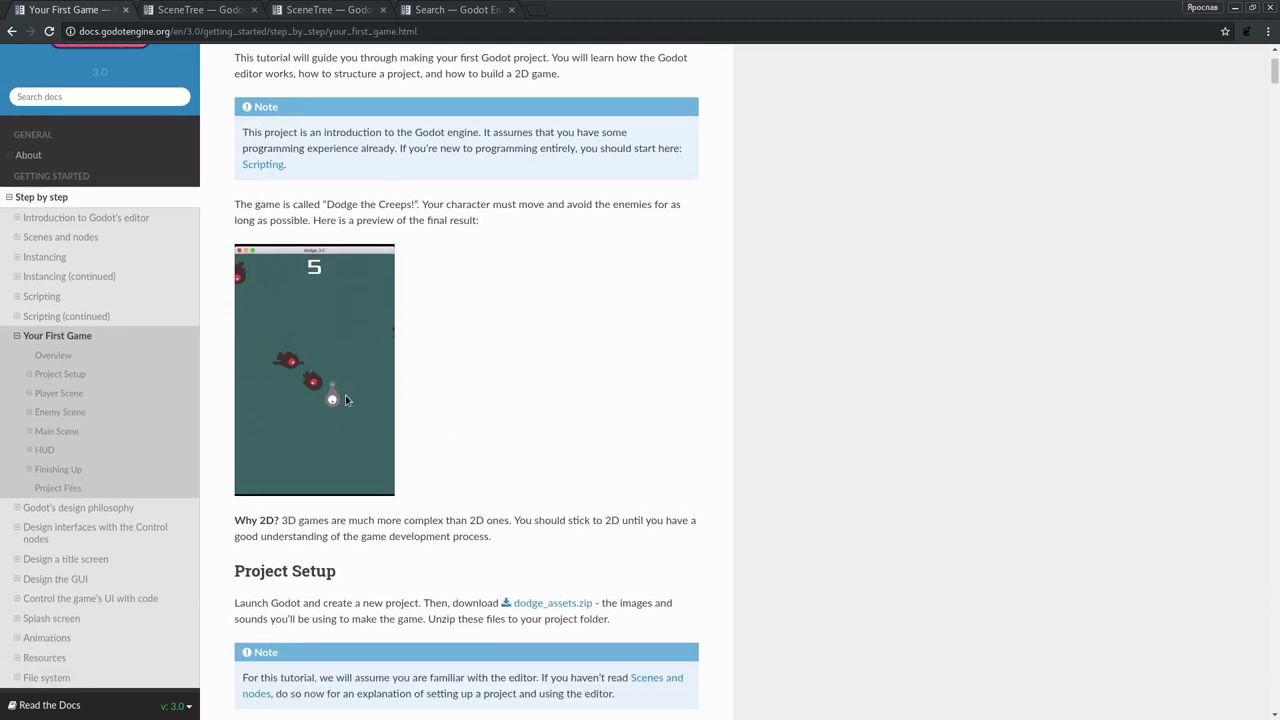
scroll(378, 472, "down", 3)
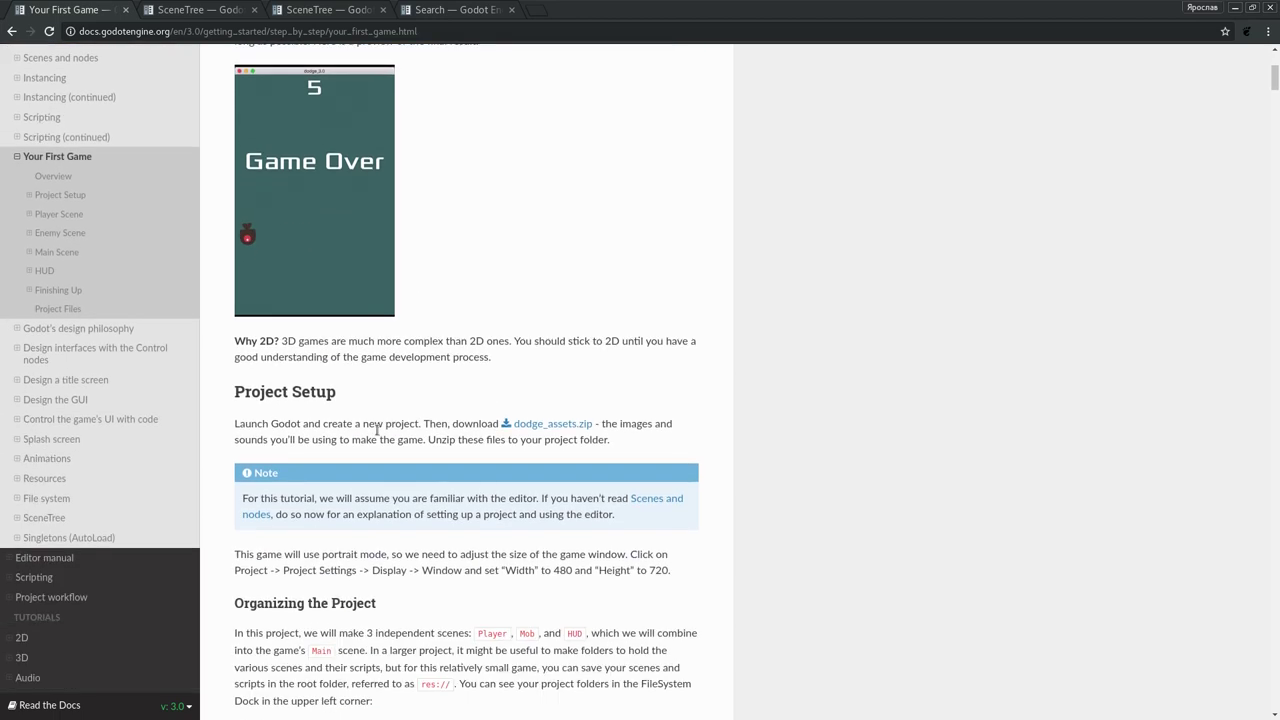
double_click(251, 340)
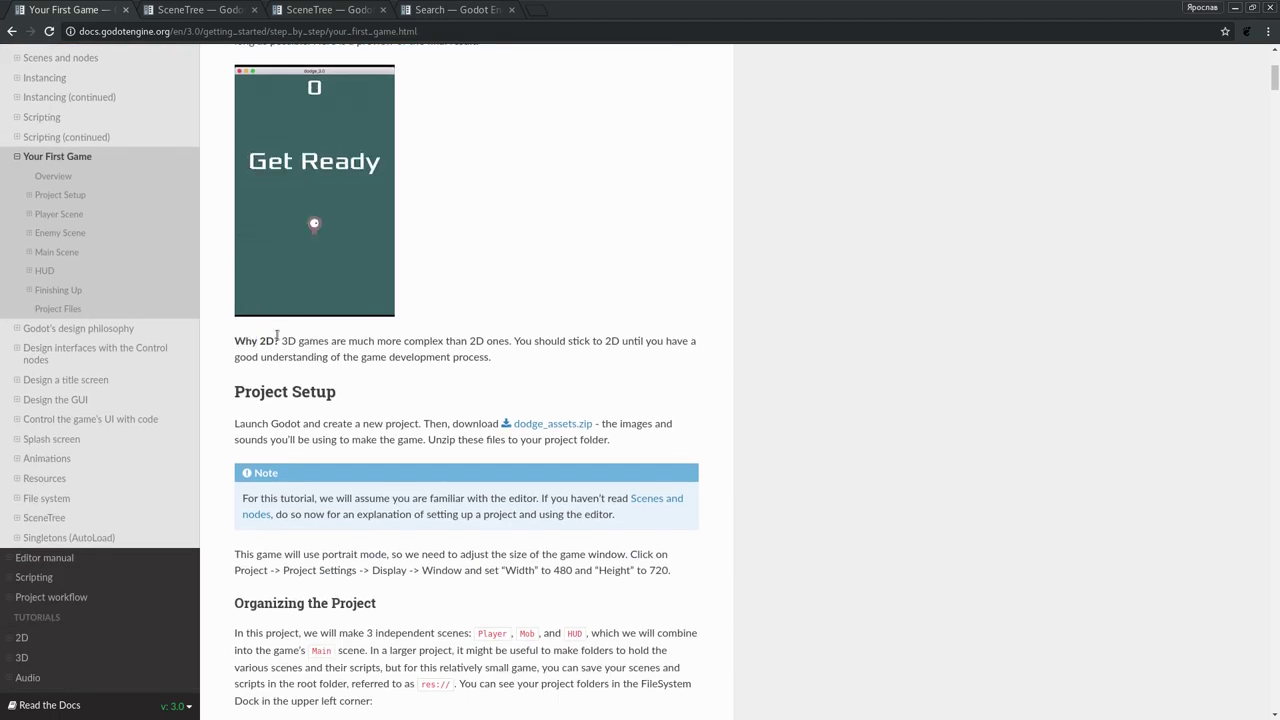
left_click(368, 354)
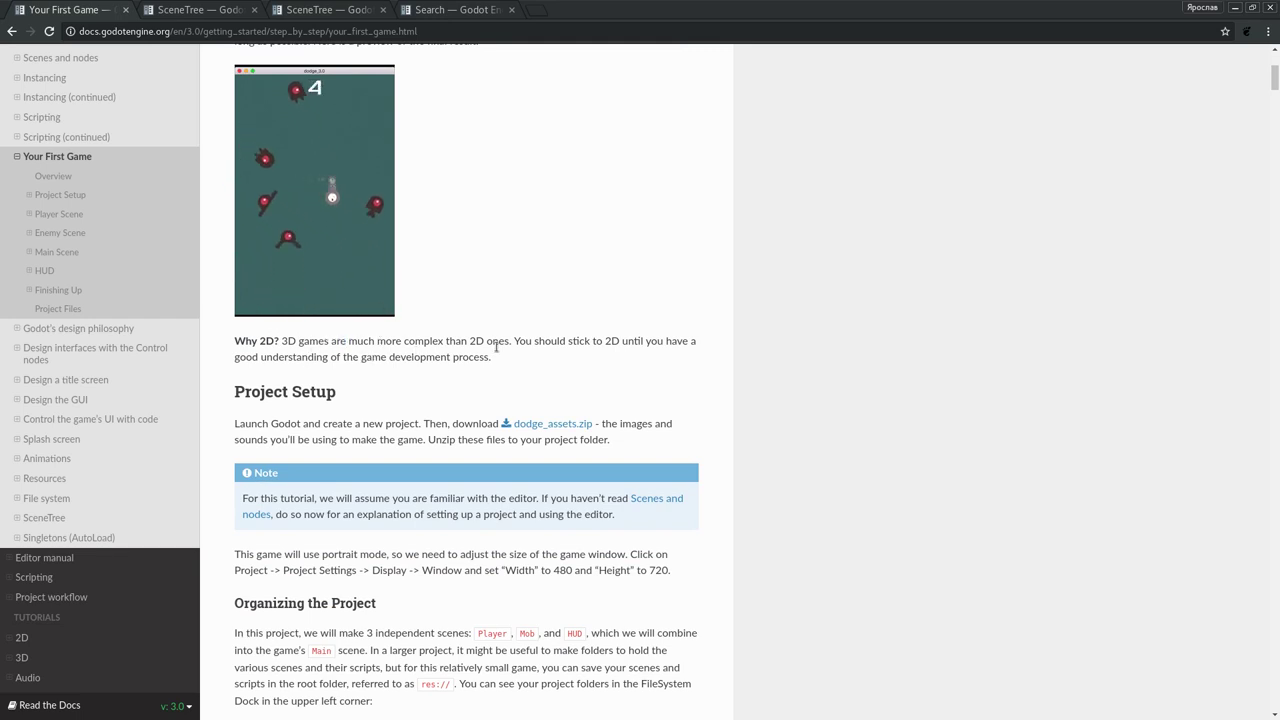
double_click(420, 341)
left_click(467, 336)
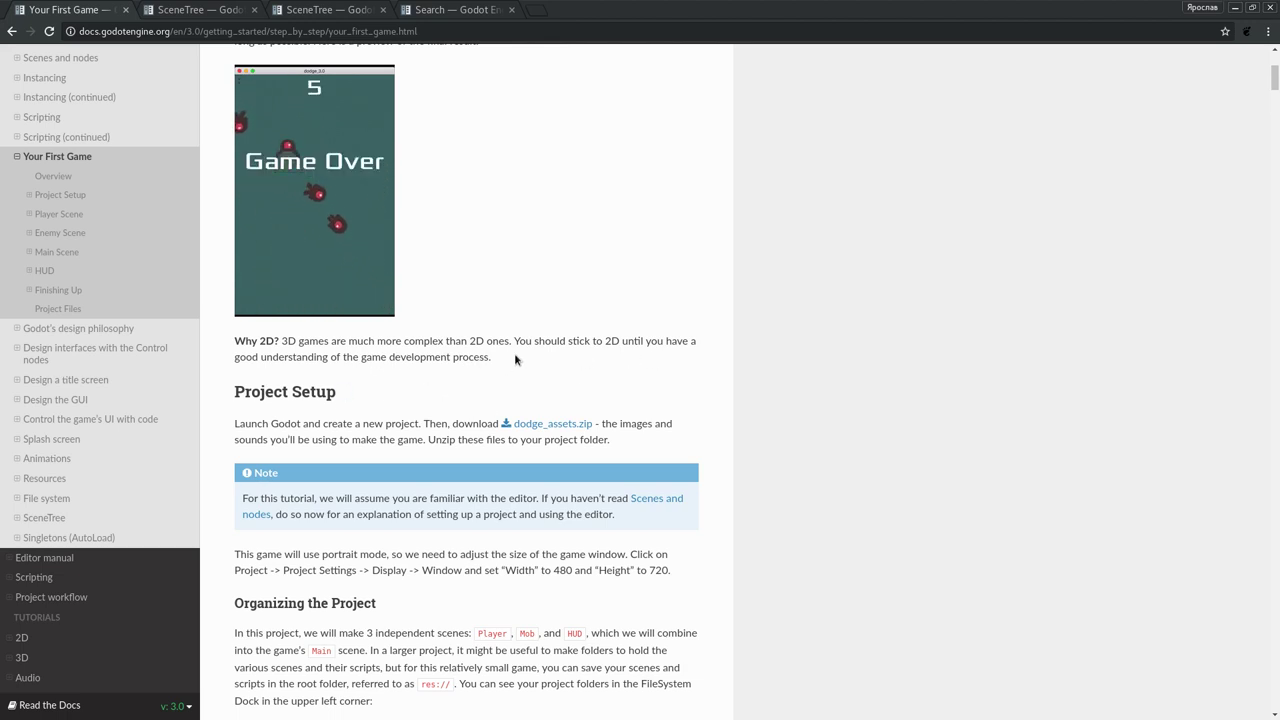
- Read the Why 2D? paragraph, highlighting the sentence about 3D games being more complex
left_click_drag(491, 356, 251, 341)
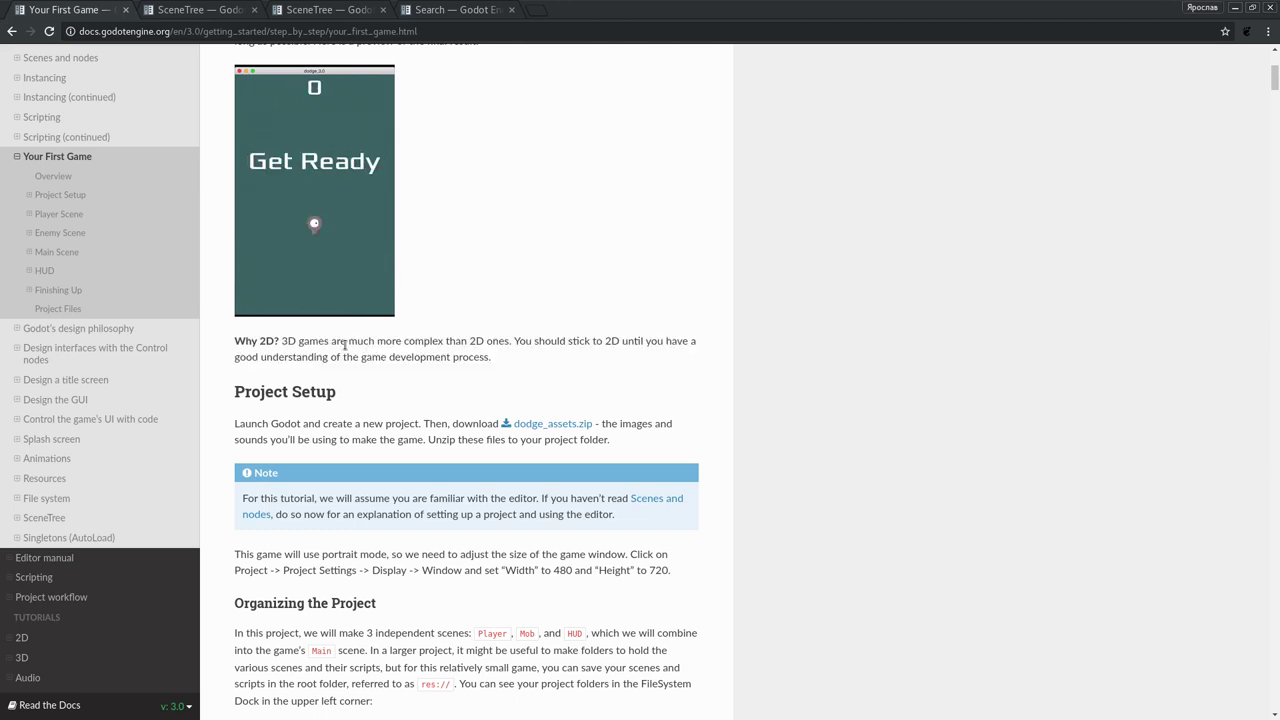
left_click(311, 350)
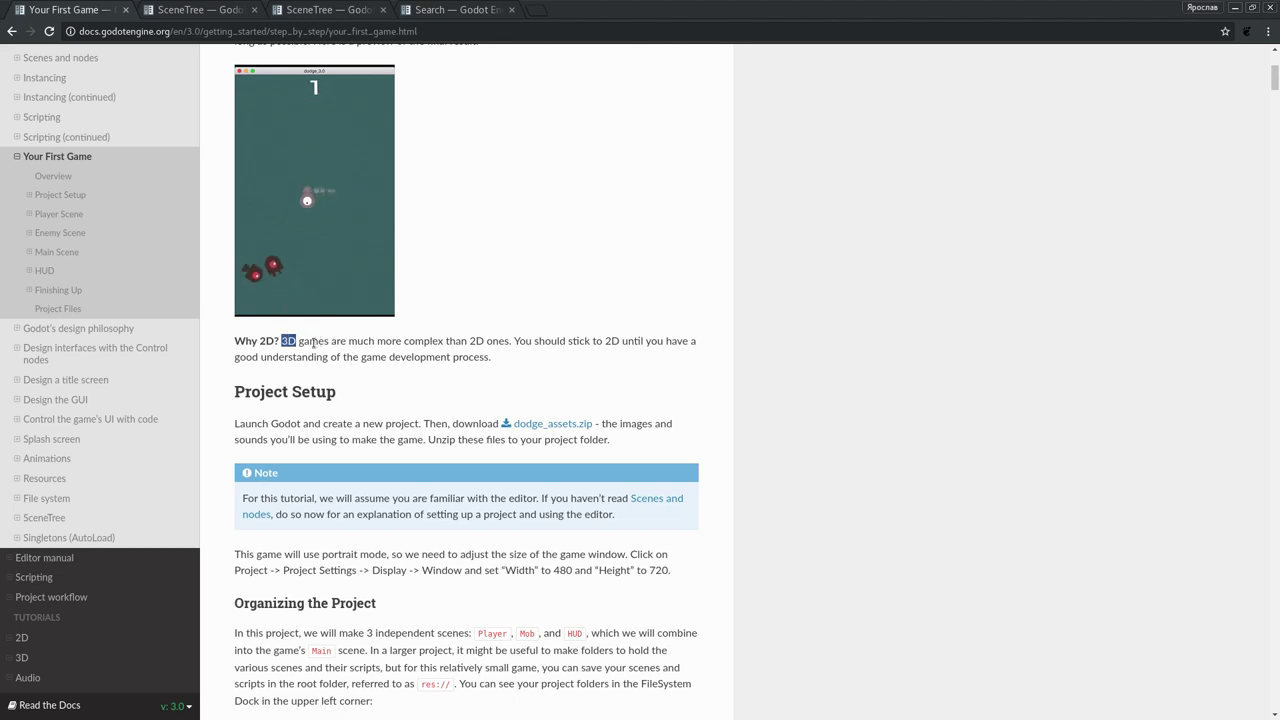
mouse_move(274, 341)
left_mouse_down()
mouse_move(232, 337)
mouse_move(297, 341)
left_mouse_up()
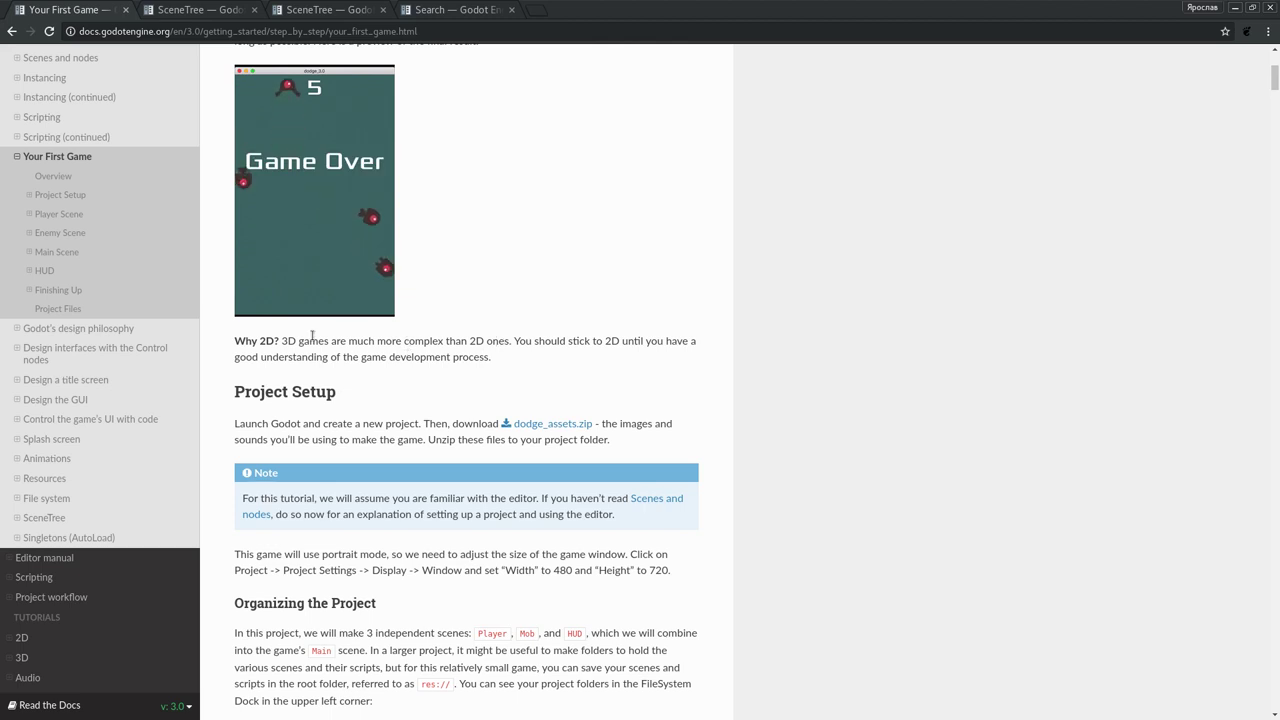
left_click_drag(309, 341, 519, 336)
left_click(464, 375)
scroll(520, 377, "down", 1)
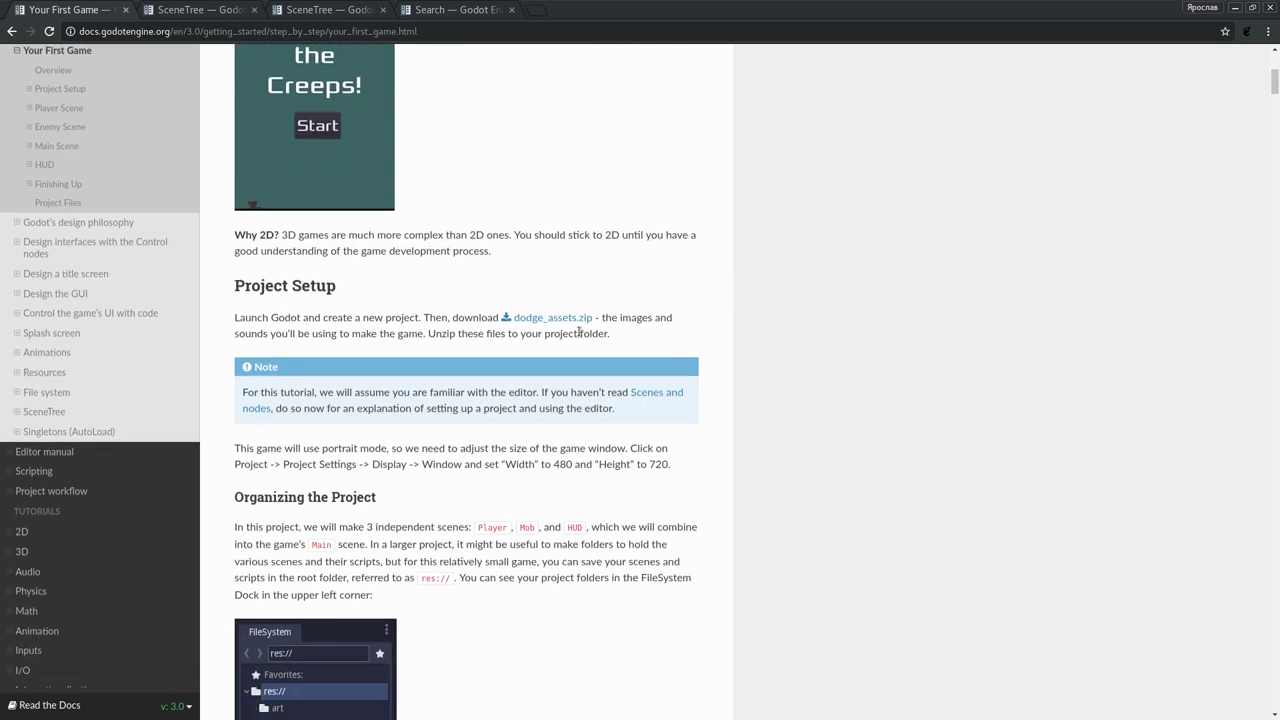
scroll(576, 379, "up", 2)
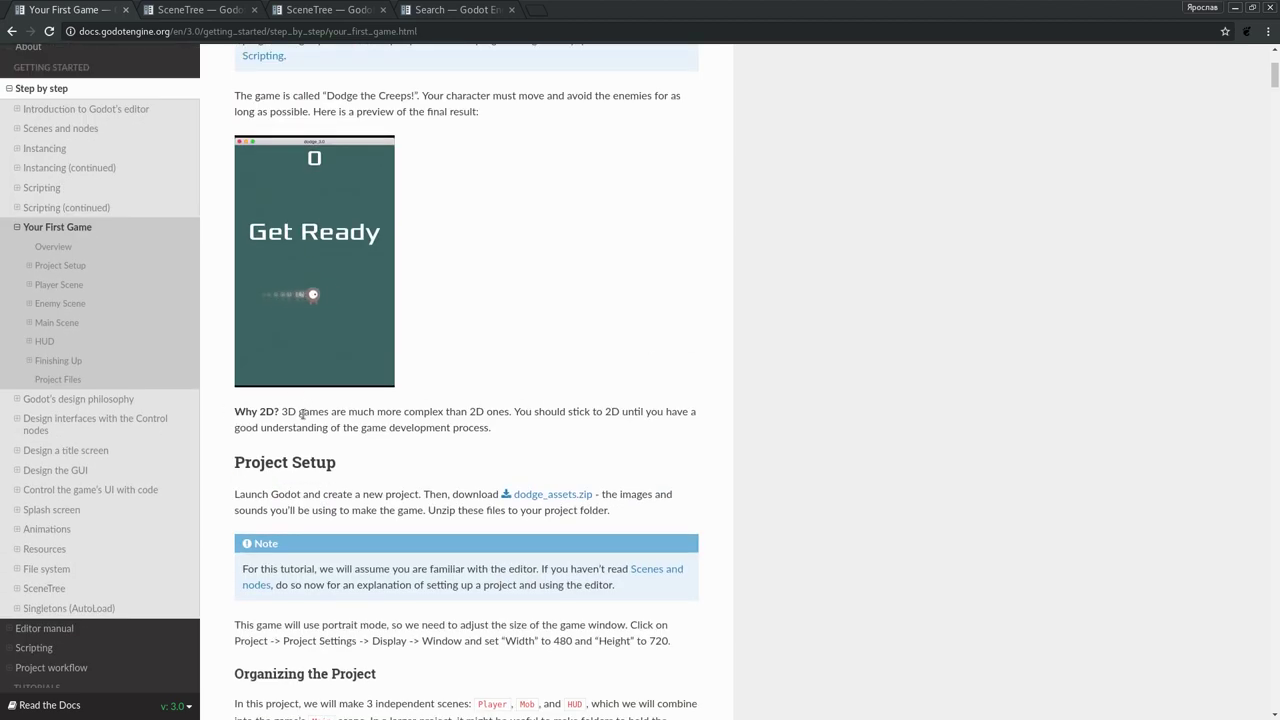
triple_click(537, 418)
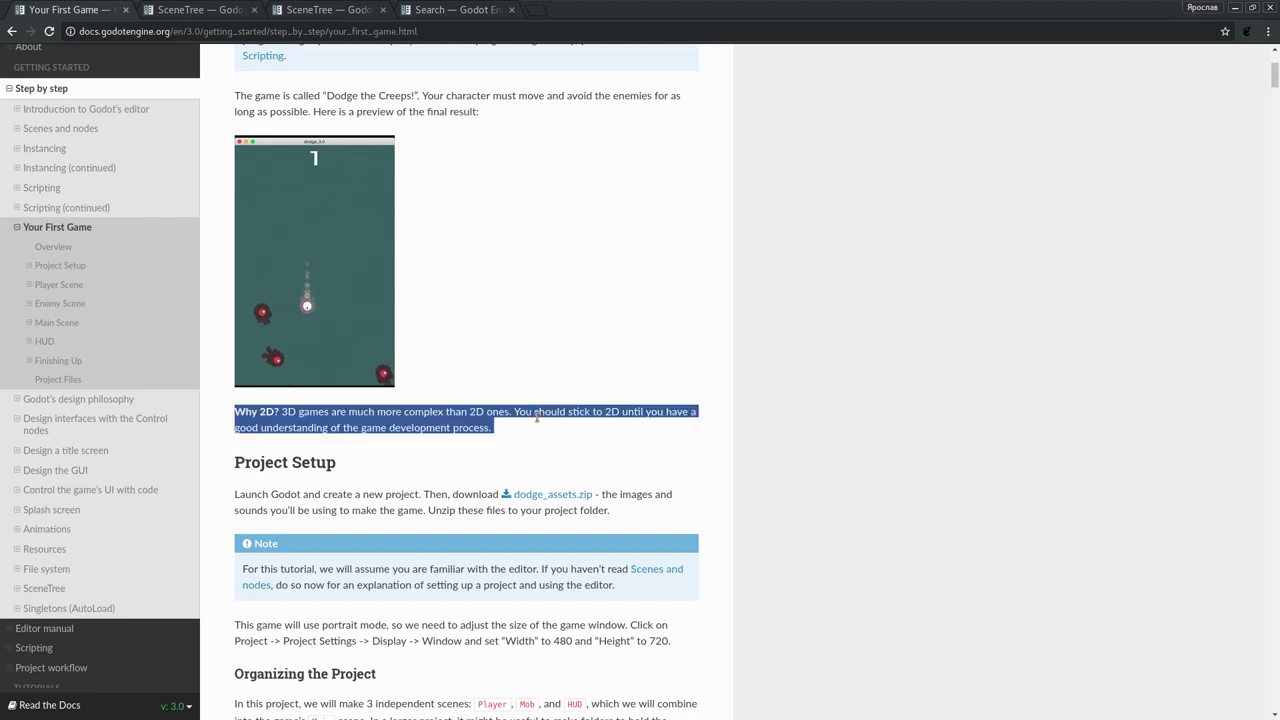
left_click(451, 427)
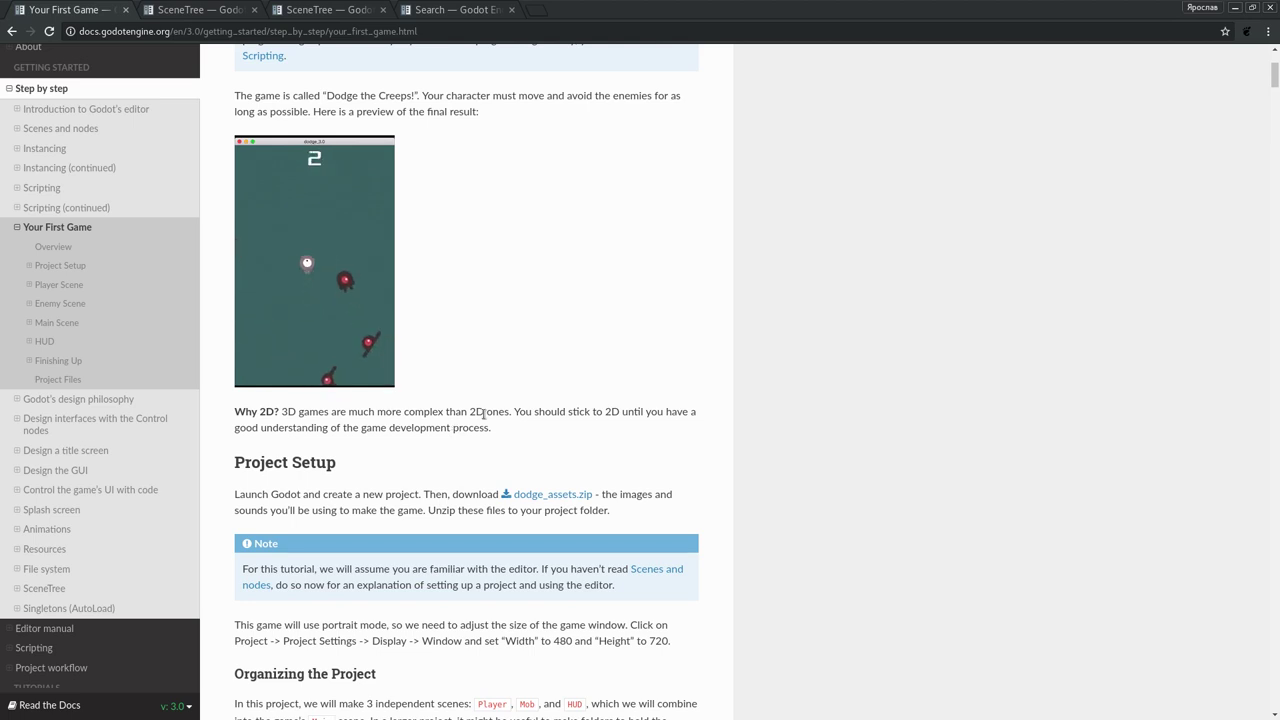
scroll(487, 414, "down", 2)
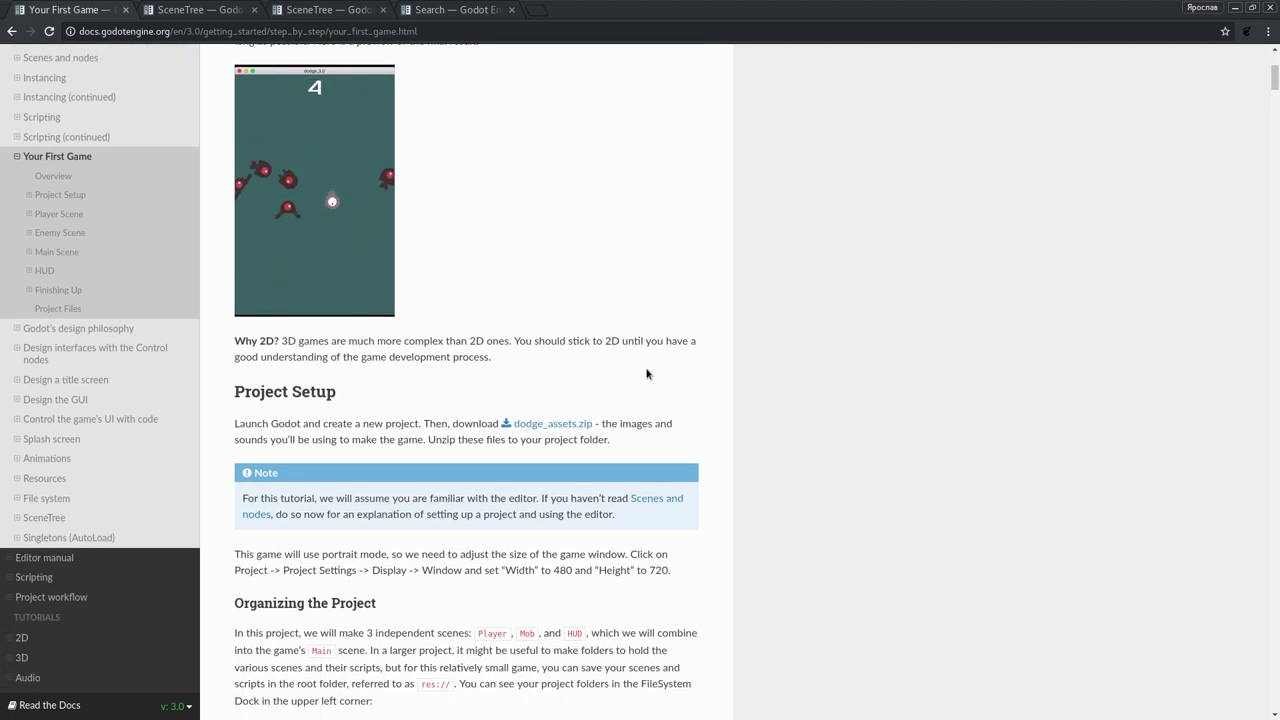
scroll(569, 366, "down", 1)
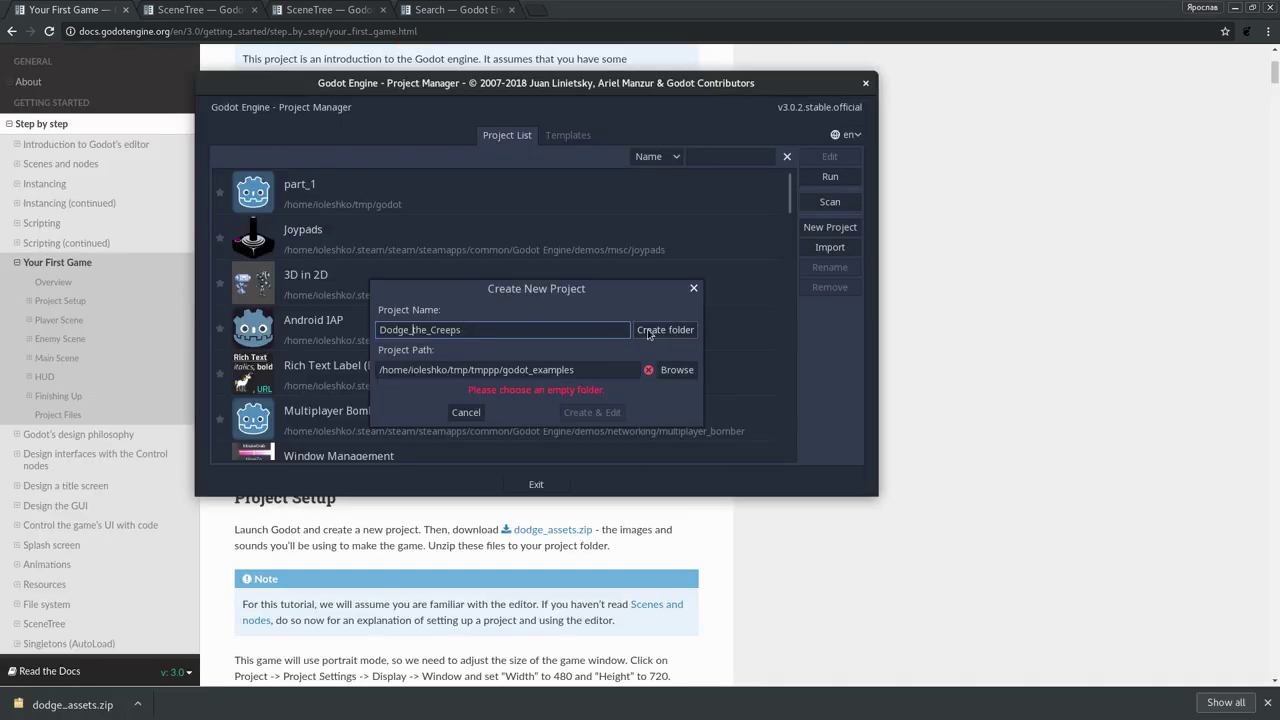
- Make a Dodge_the_Creeps project folder, create and edit the project, and switch to 2D
left_click(683, 333)
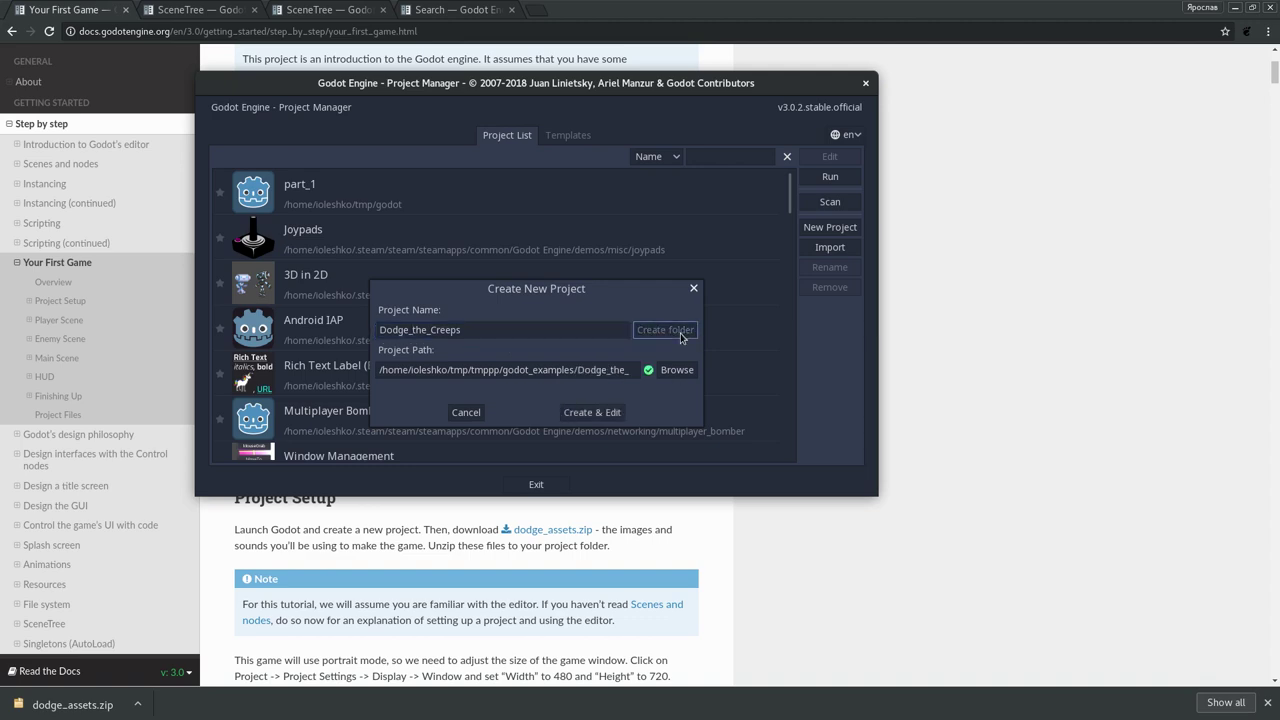
left_click(617, 418)
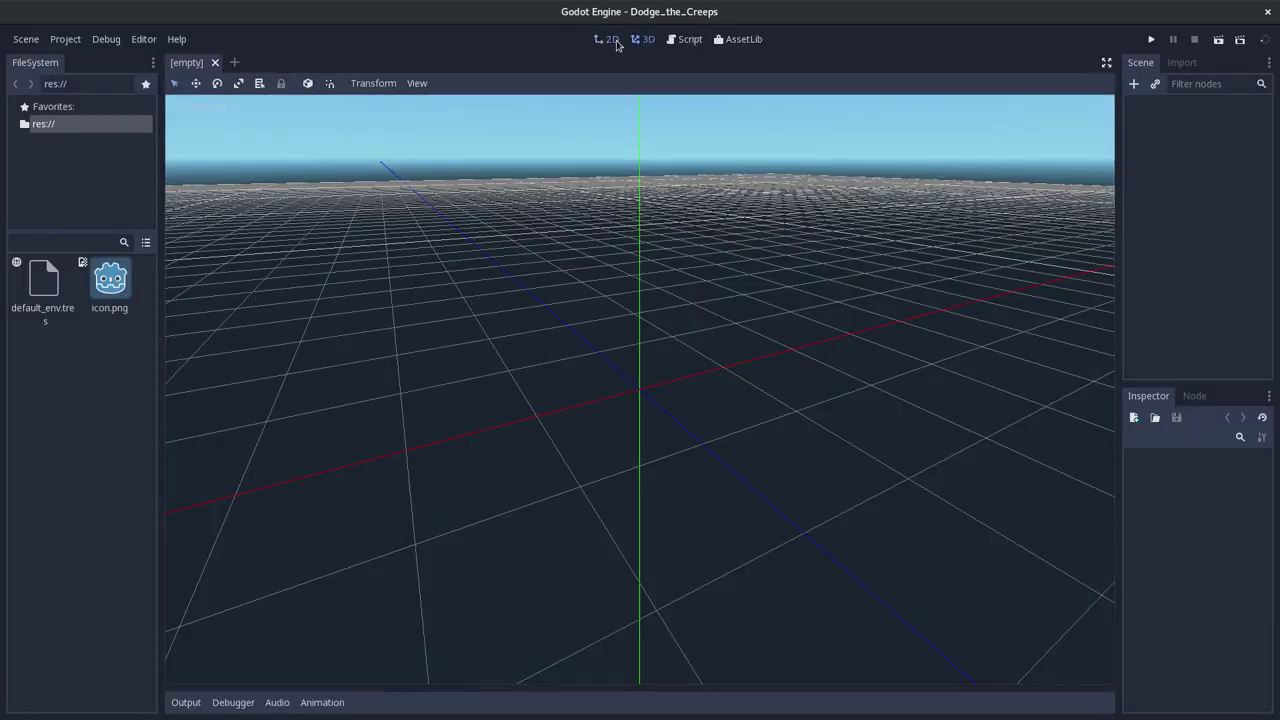
left_click(610, 40)
- Read further down the tutorial in the browser, then return to the Godot editor
key("alt+Tab")
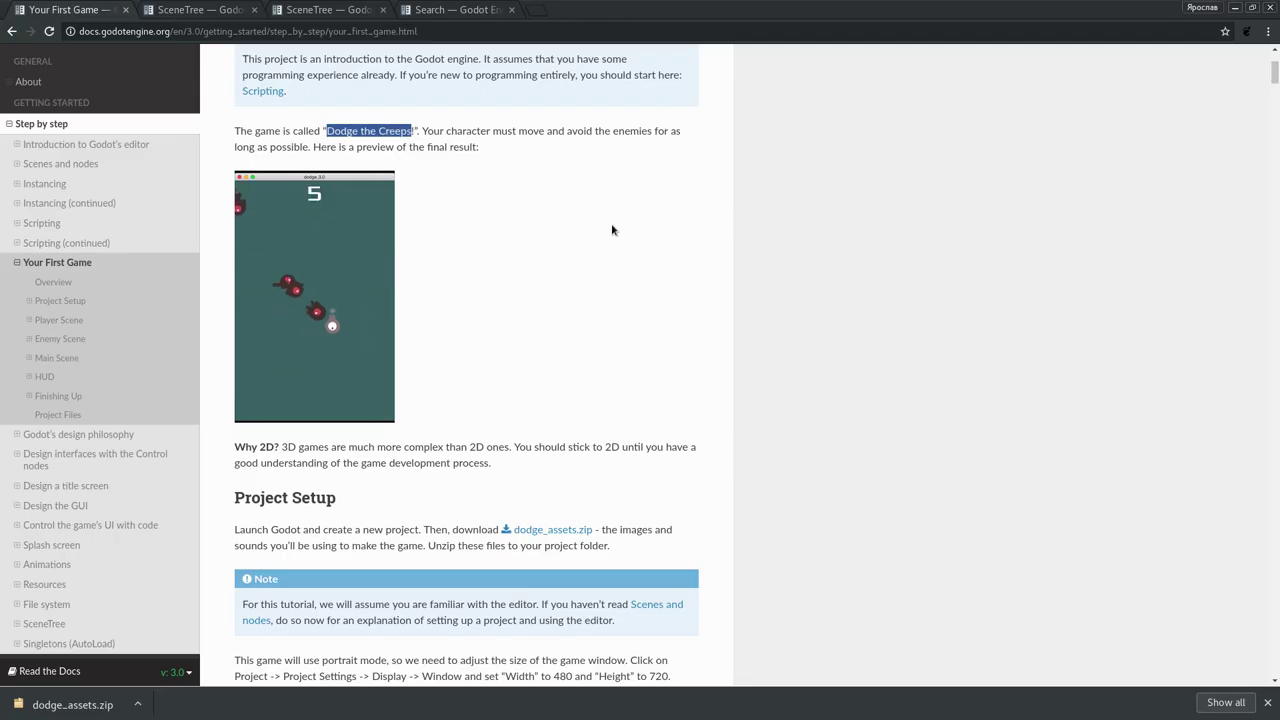
scroll(608, 229, "down", 2)
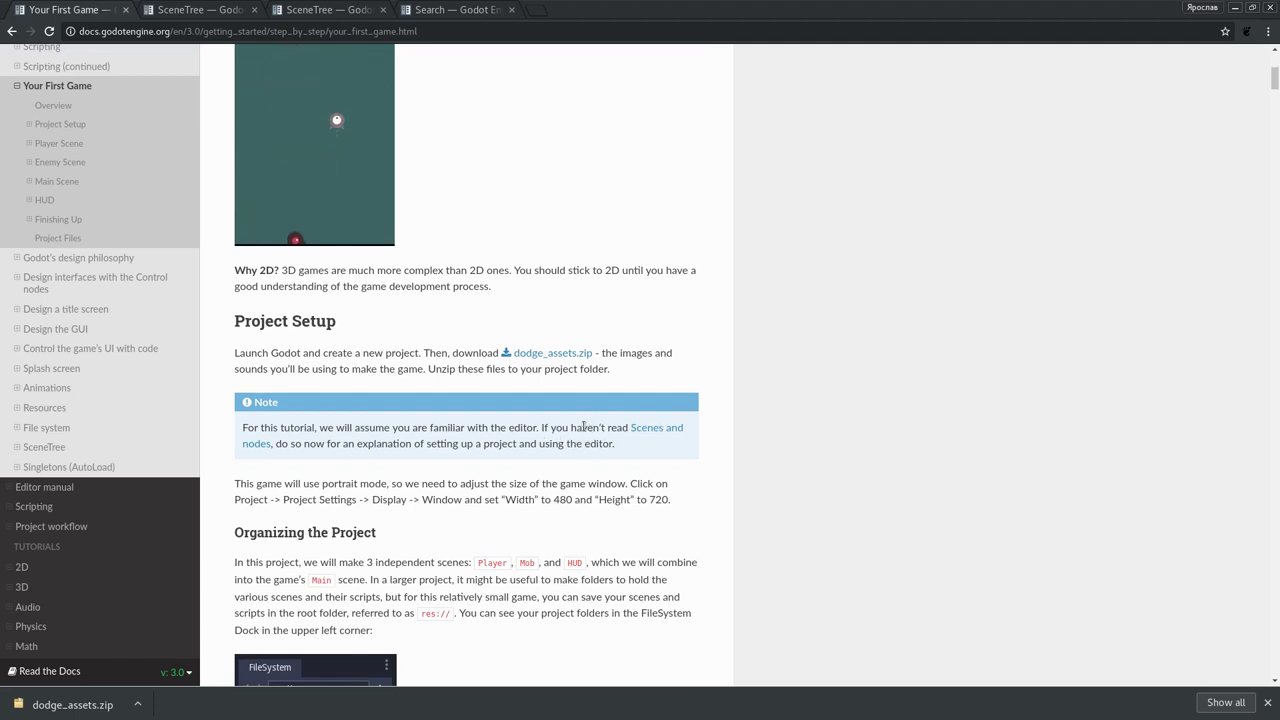
scroll(557, 421, "down", 1)
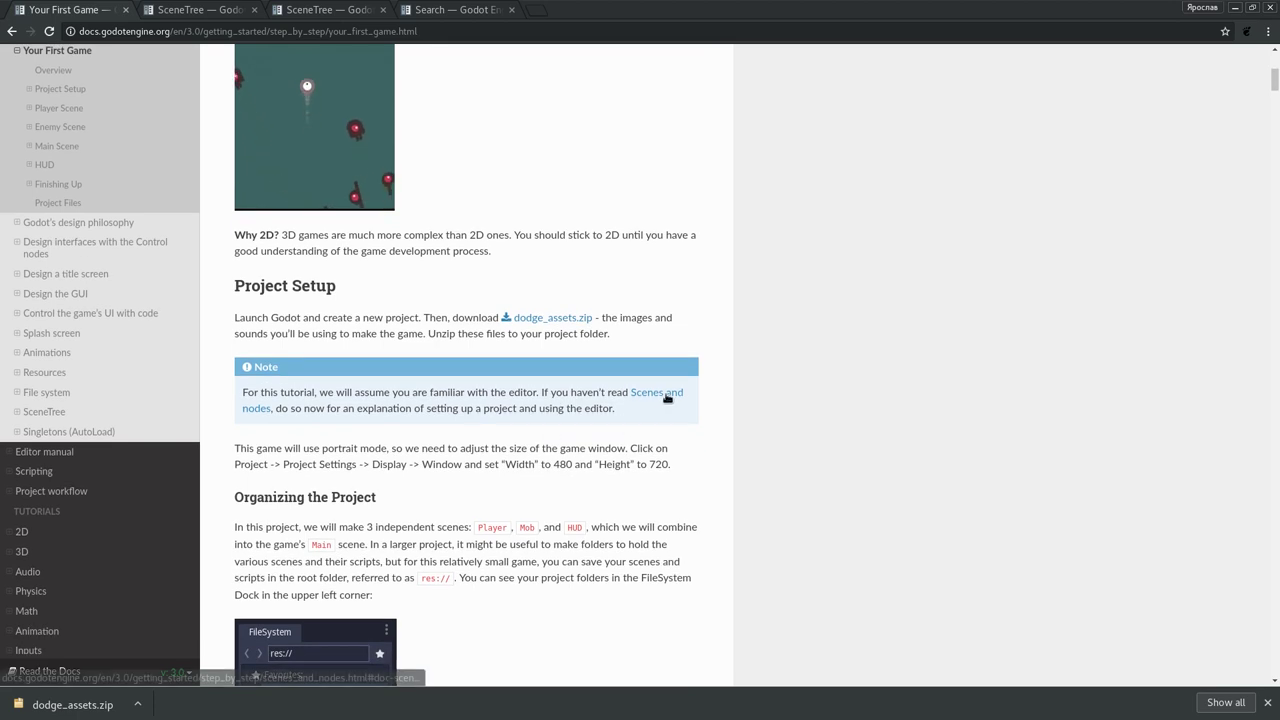
scroll(326, 414, "down", 3)
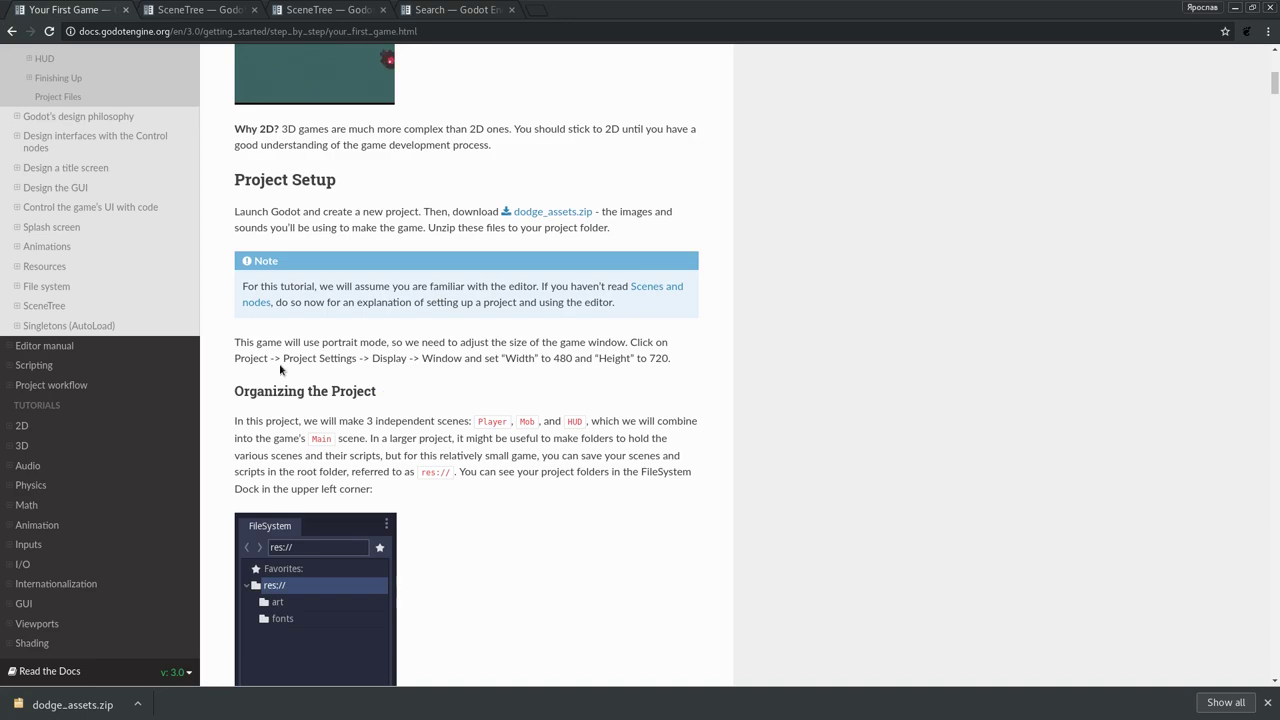
key("alt+Tab")
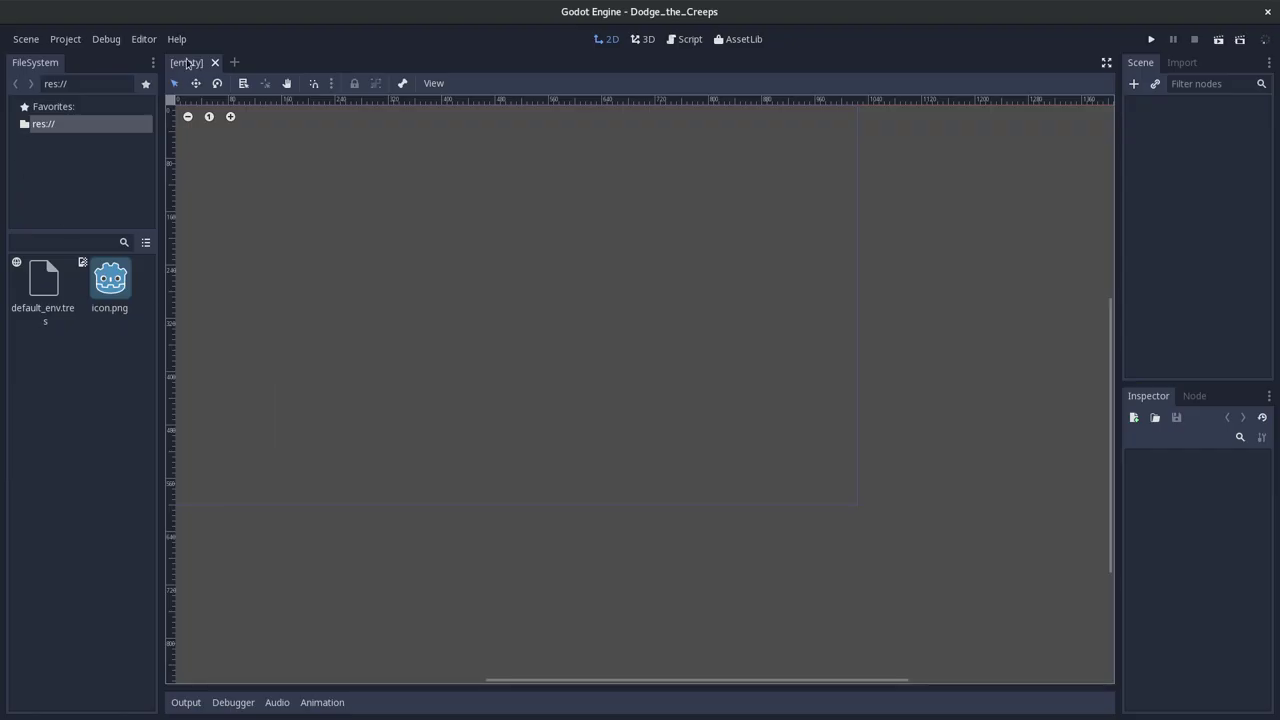
- Open Project Settings at Display > Window, checking the tutorial for the required size
left_click(65, 39)
left_click(88, 58)
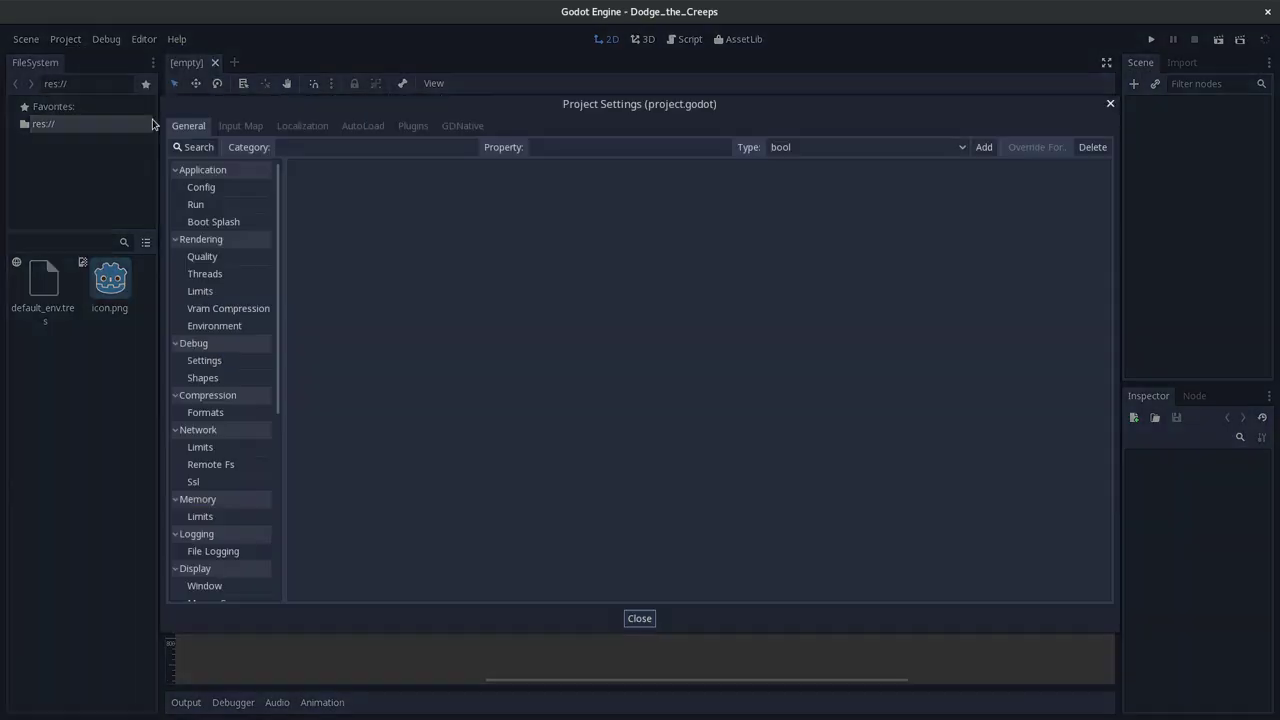
key("alt+Tab")
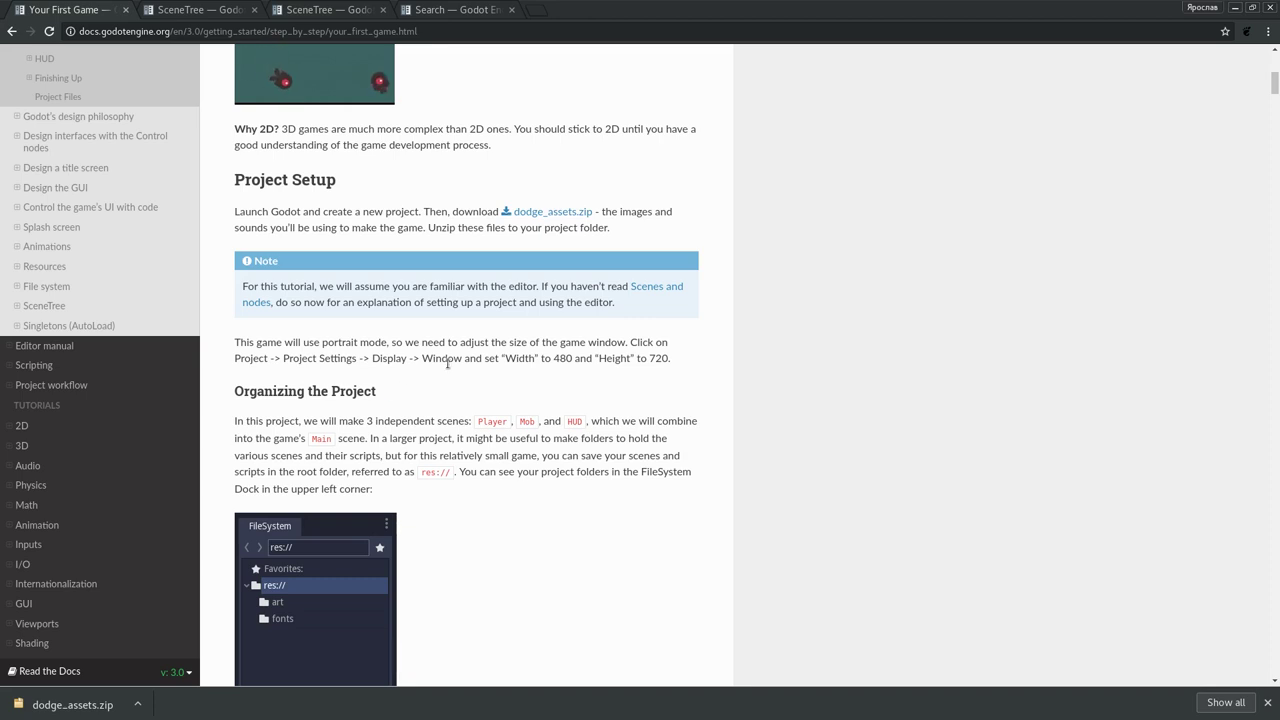
key("alt+Tab")
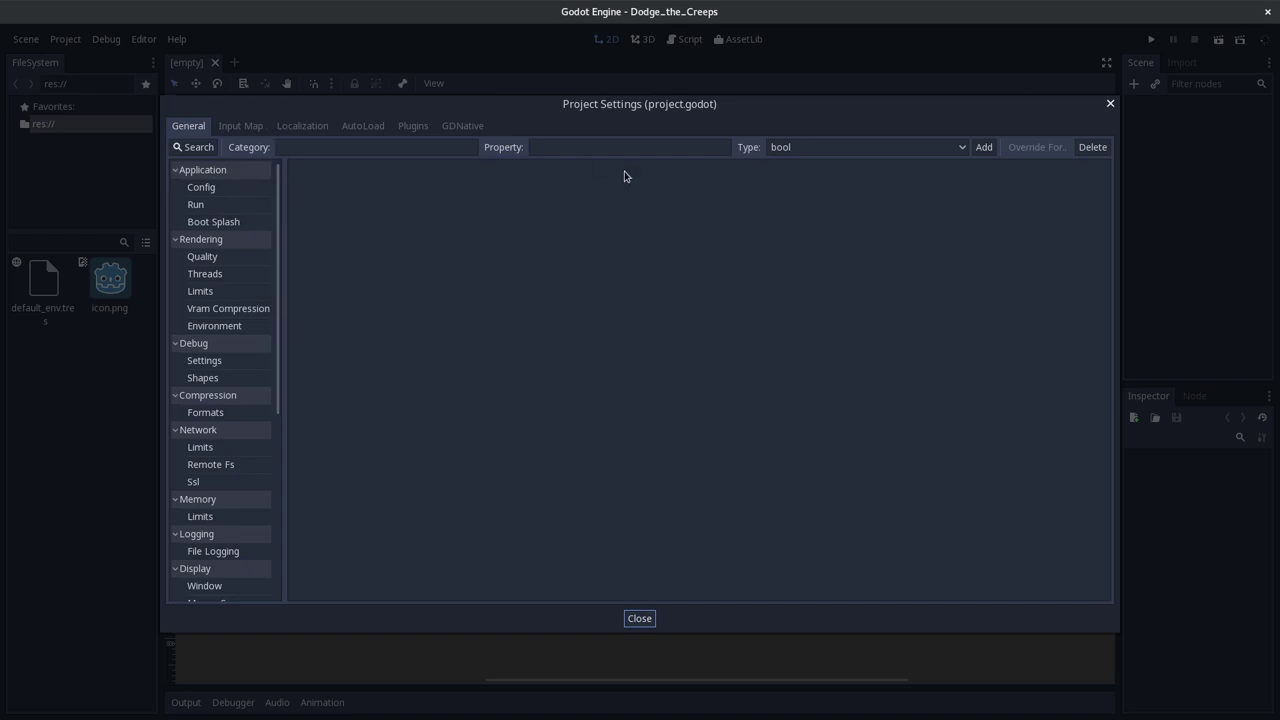
left_click(206, 572)
left_click(206, 572)
left_click(211, 591)
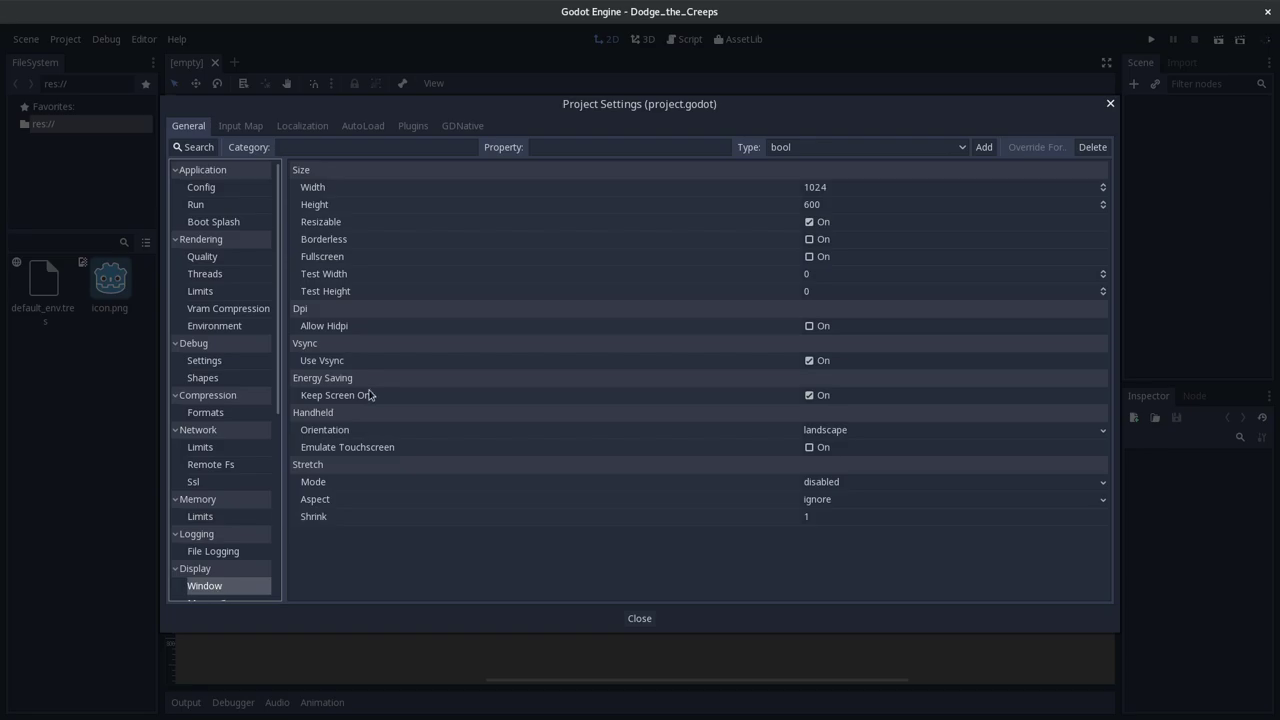
key("alt+Tab")
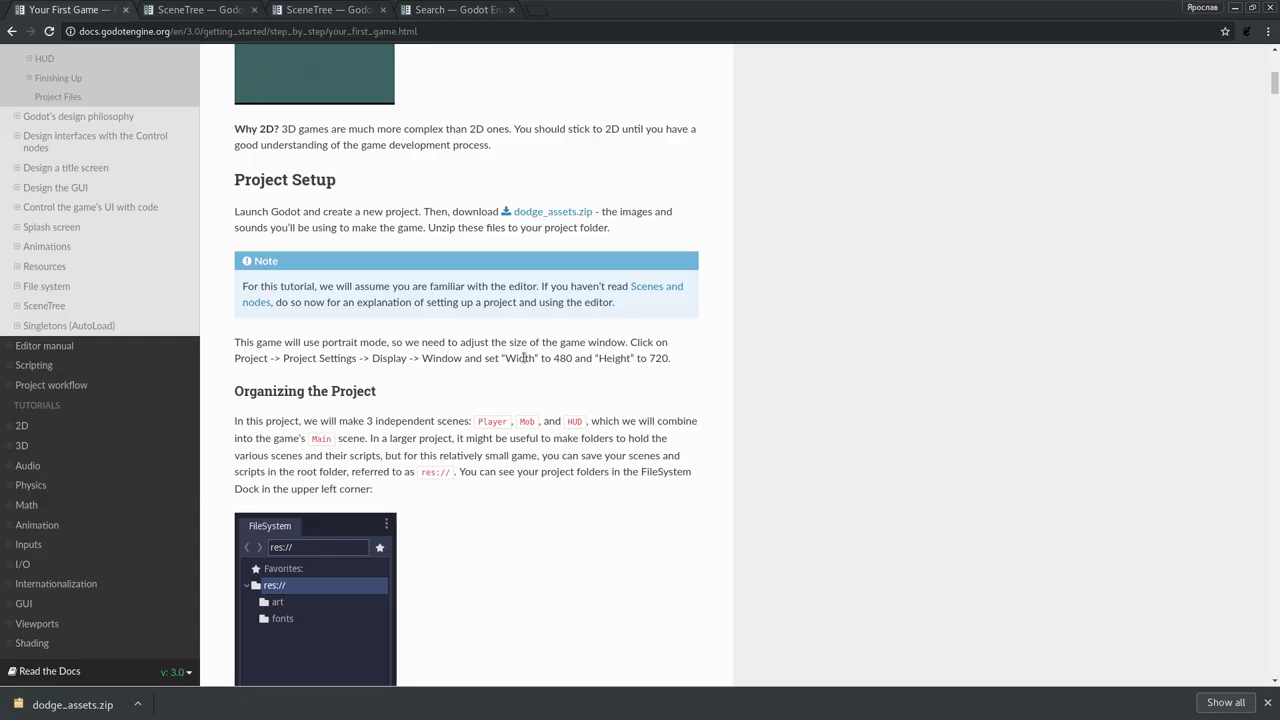
key("alt+Tab")
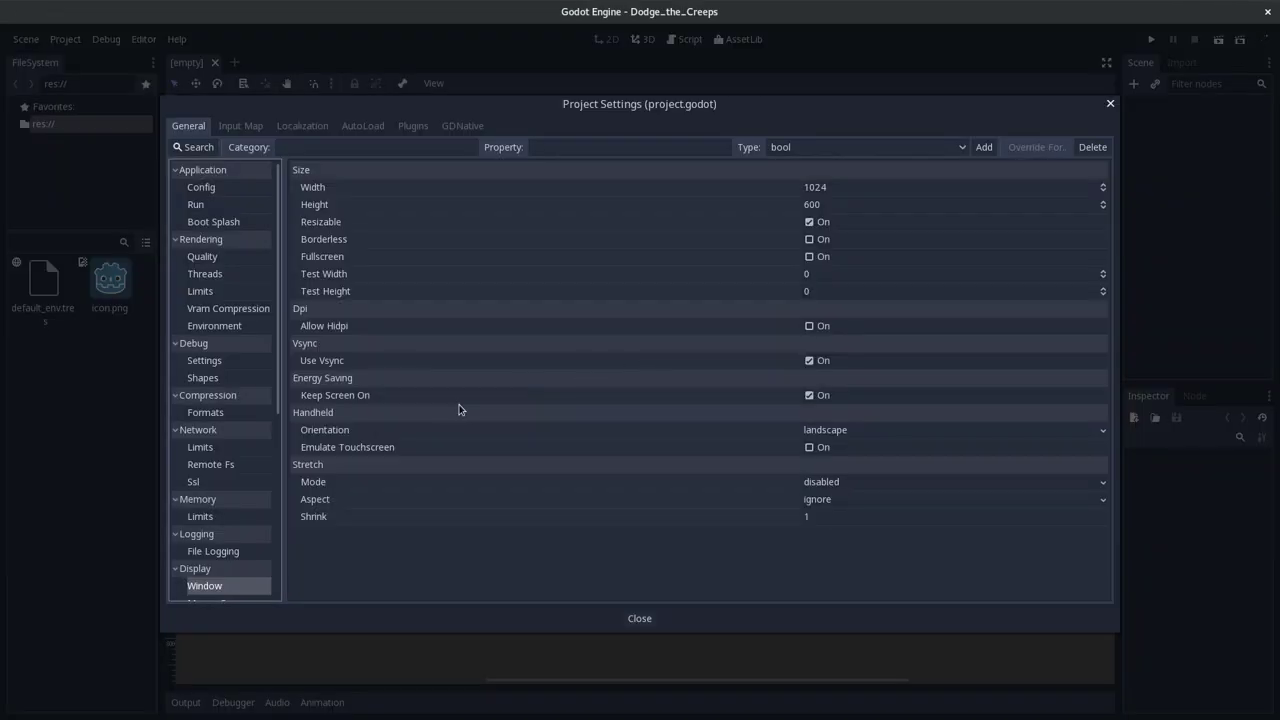
scroll(249, 495, "down", 3)
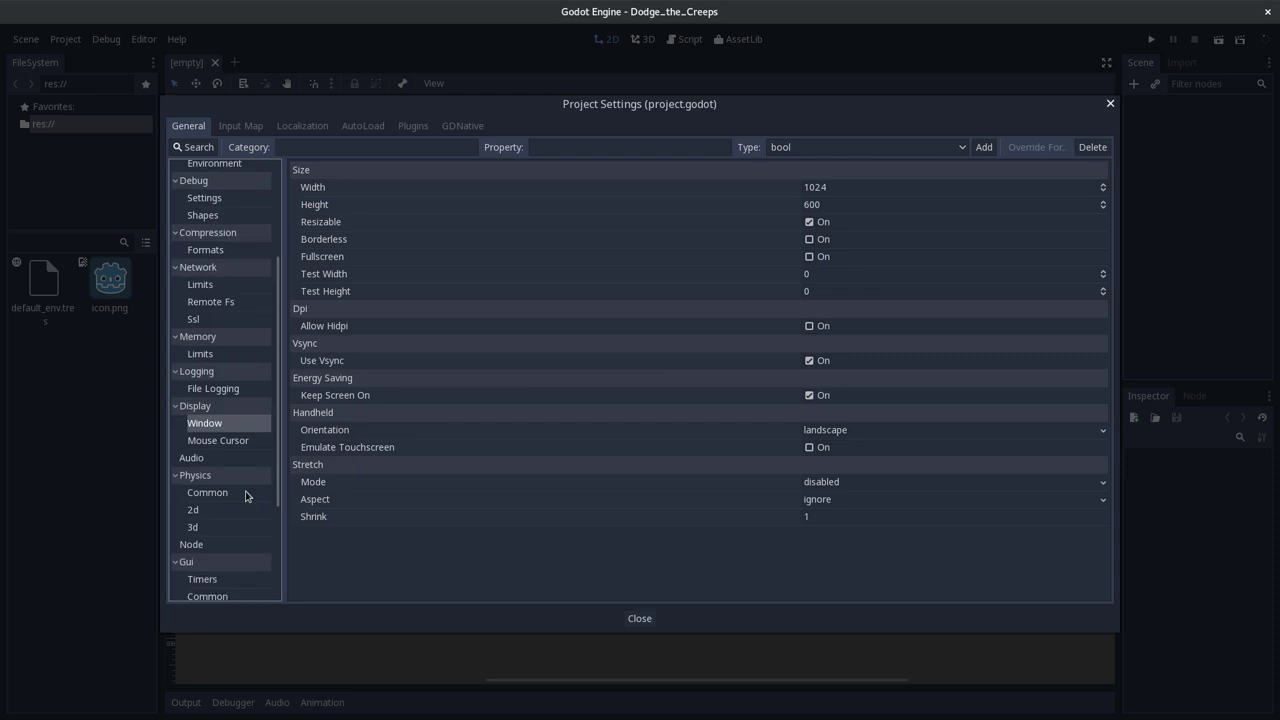
- Set the window Width to 480 and Height to 720, then close Project Settings
left_click(841, 191)
type("480")
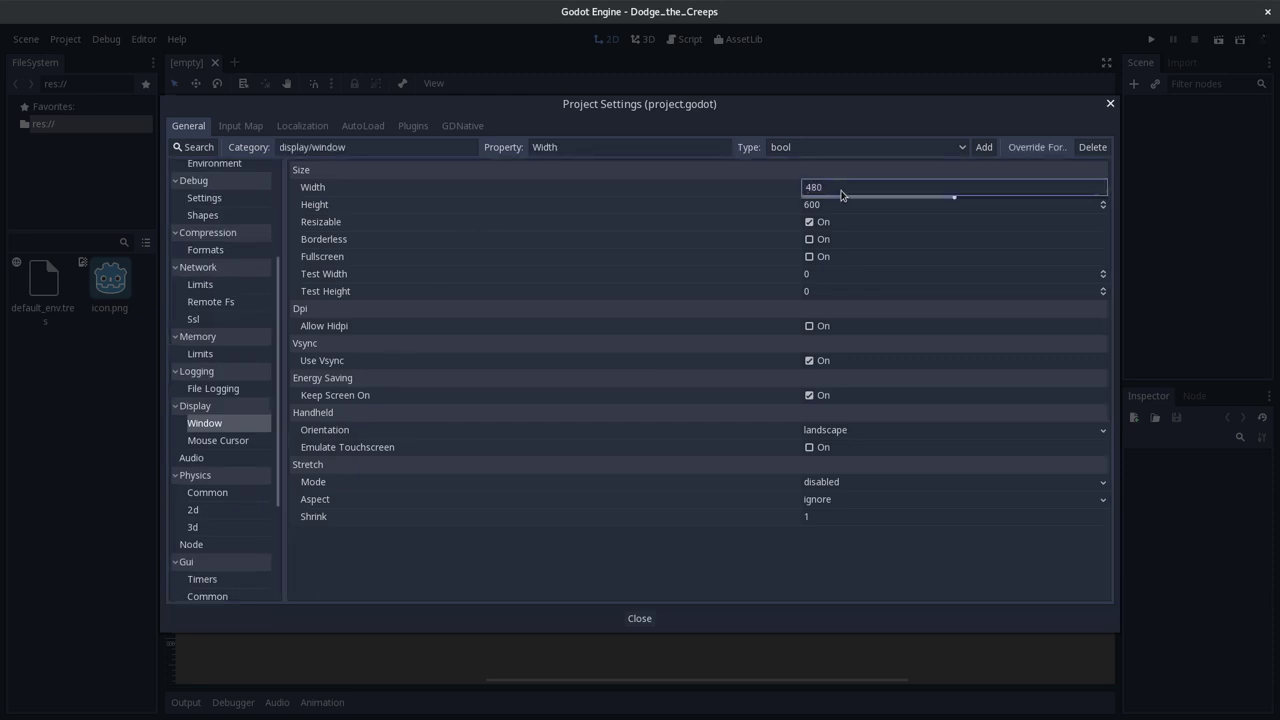
key("Return")
left_click(828, 210)
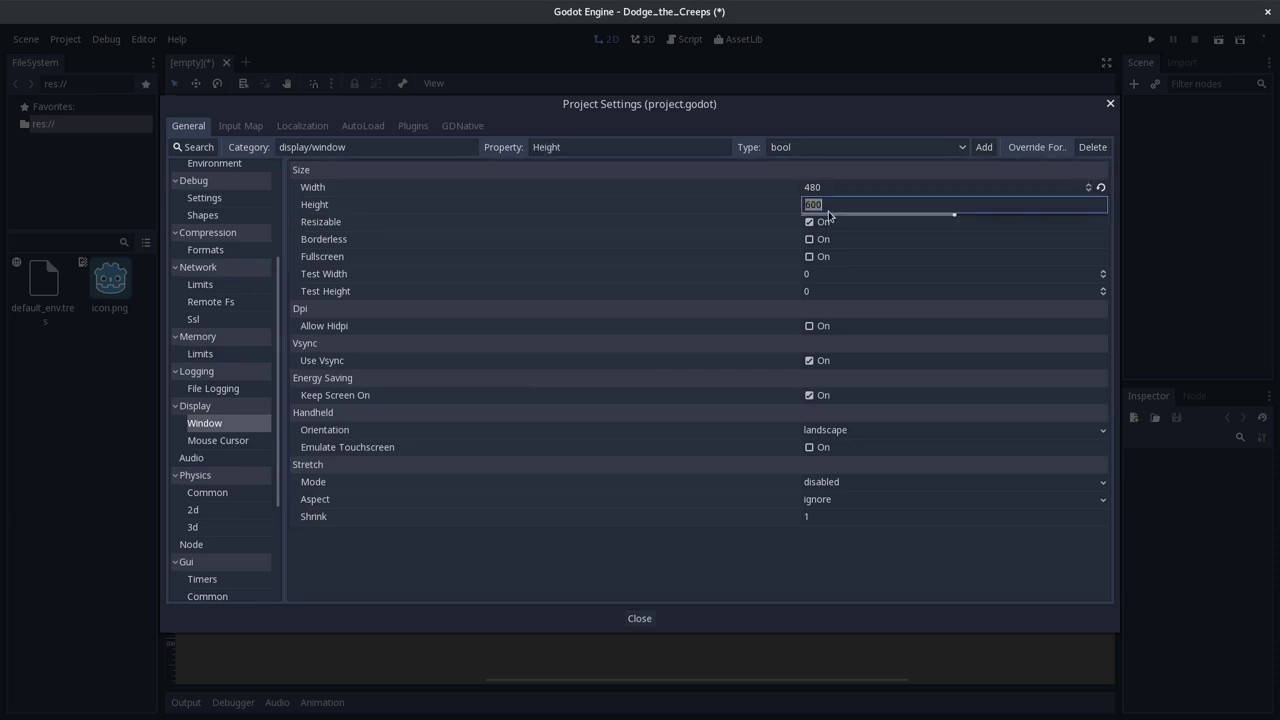
type("720")
key("Return")
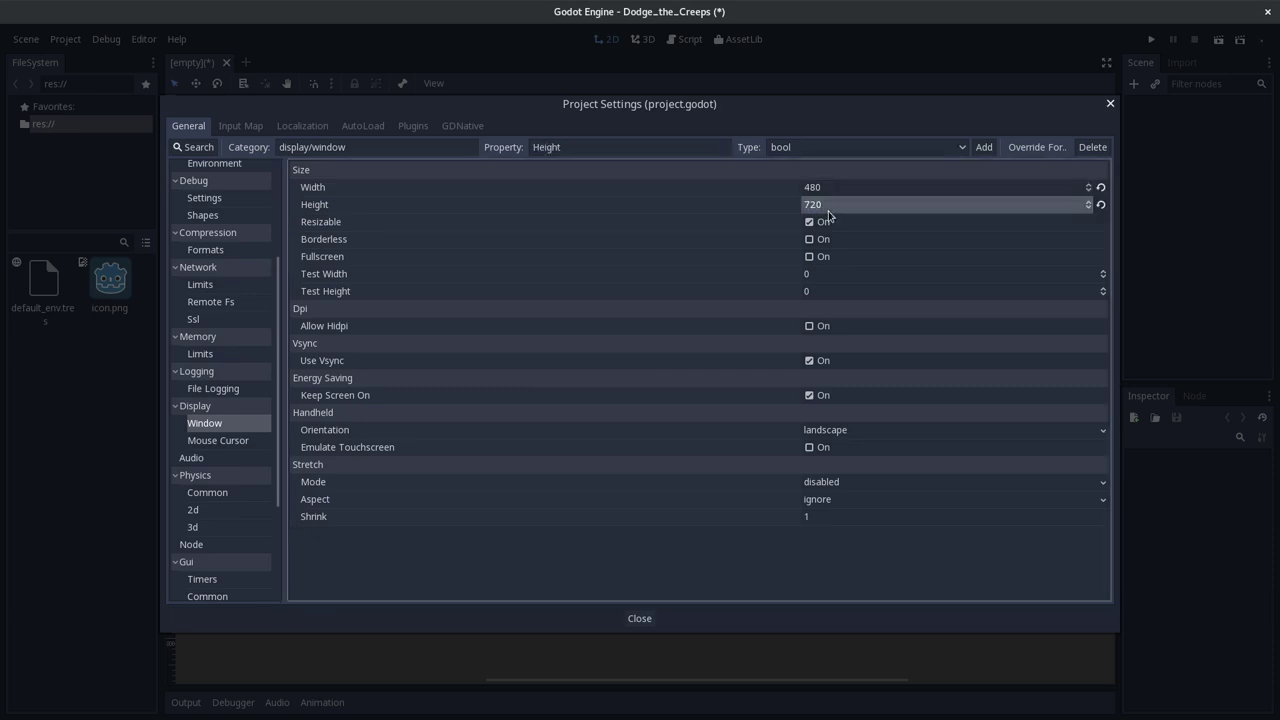
left_click(650, 621)
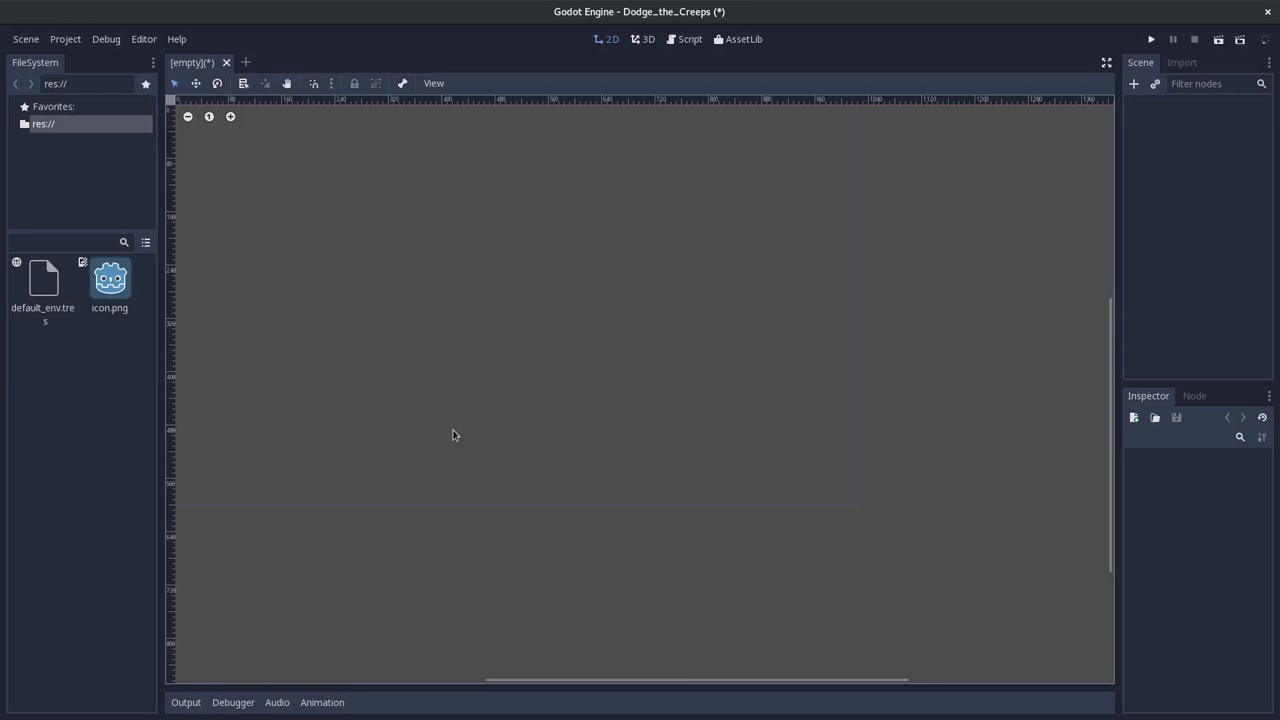
left_click(1150, 41)
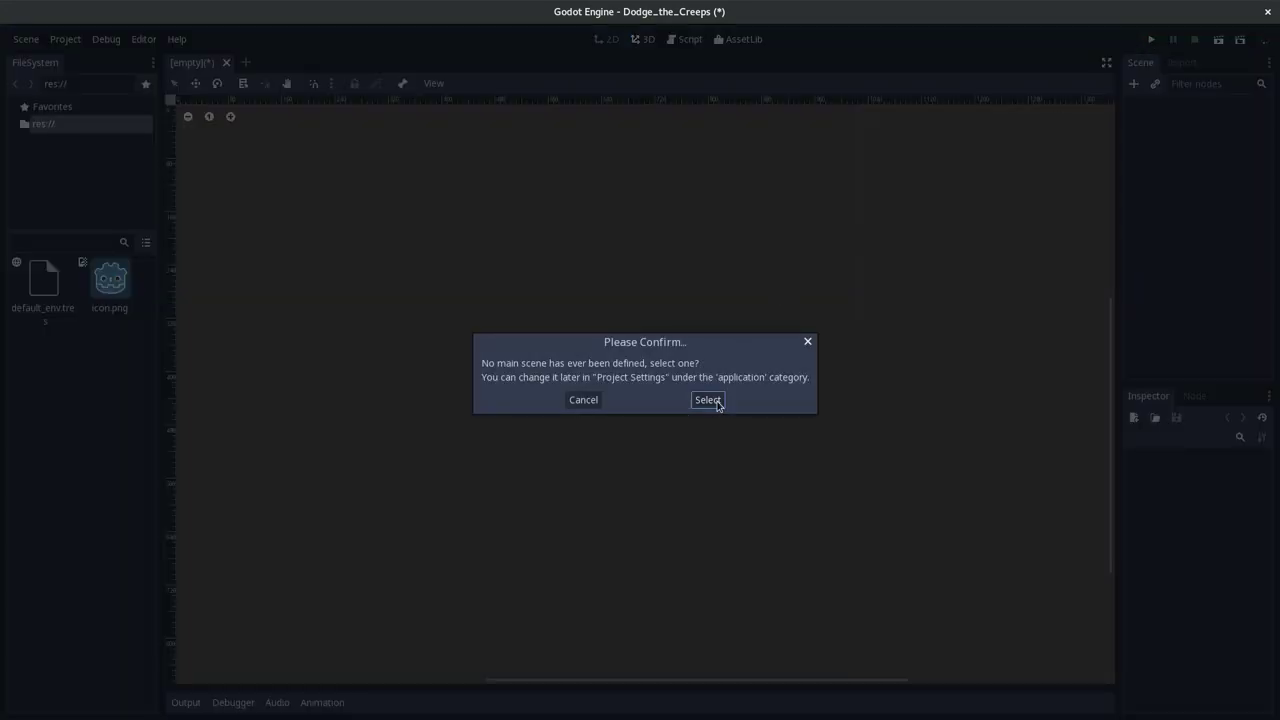
left_click(808, 341)
key("alt+Tab")
scroll(629, 415, "down", 3)
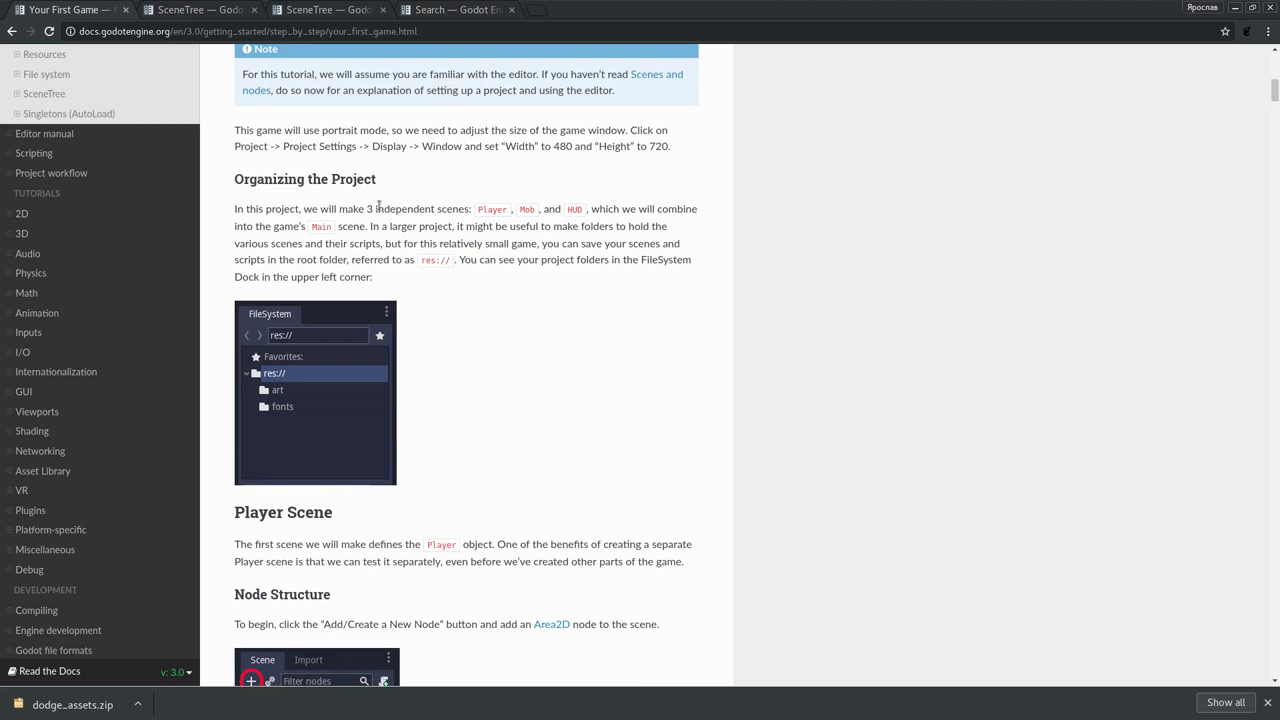
left_click_drag(376, 210, 467, 209)
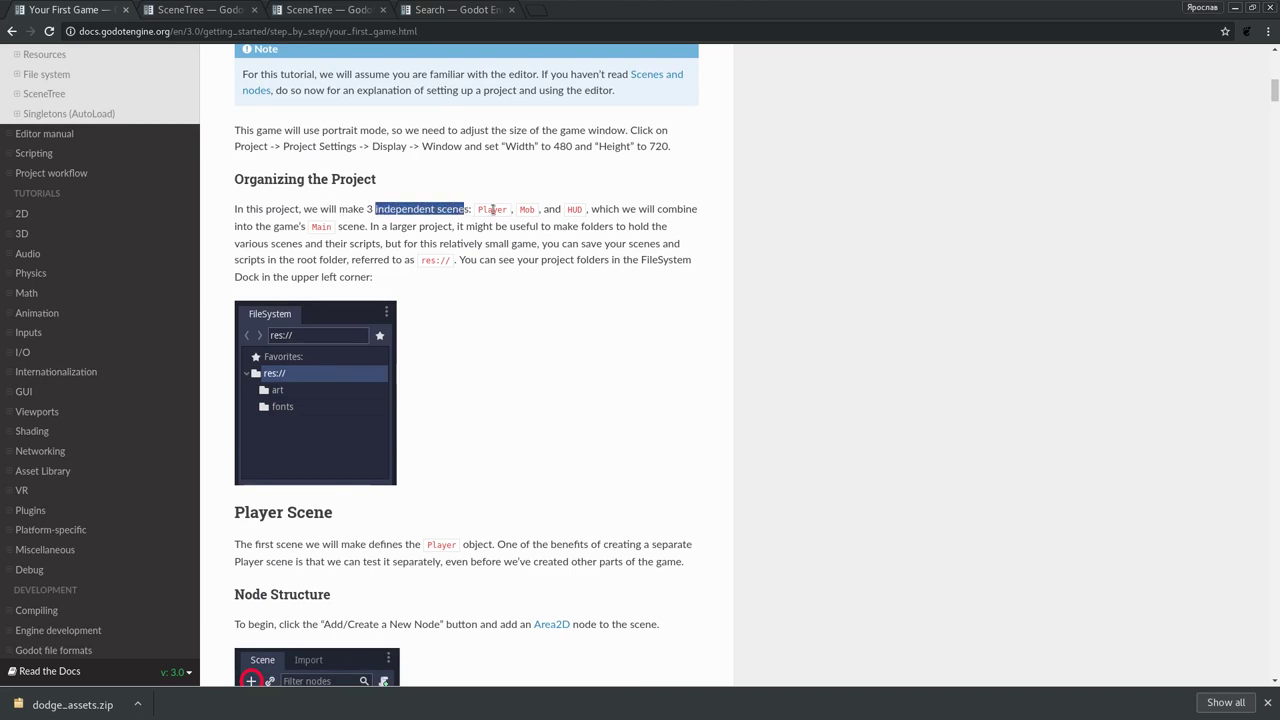
left_click(545, 210)
double_click(527, 209)
double_click(575, 209)
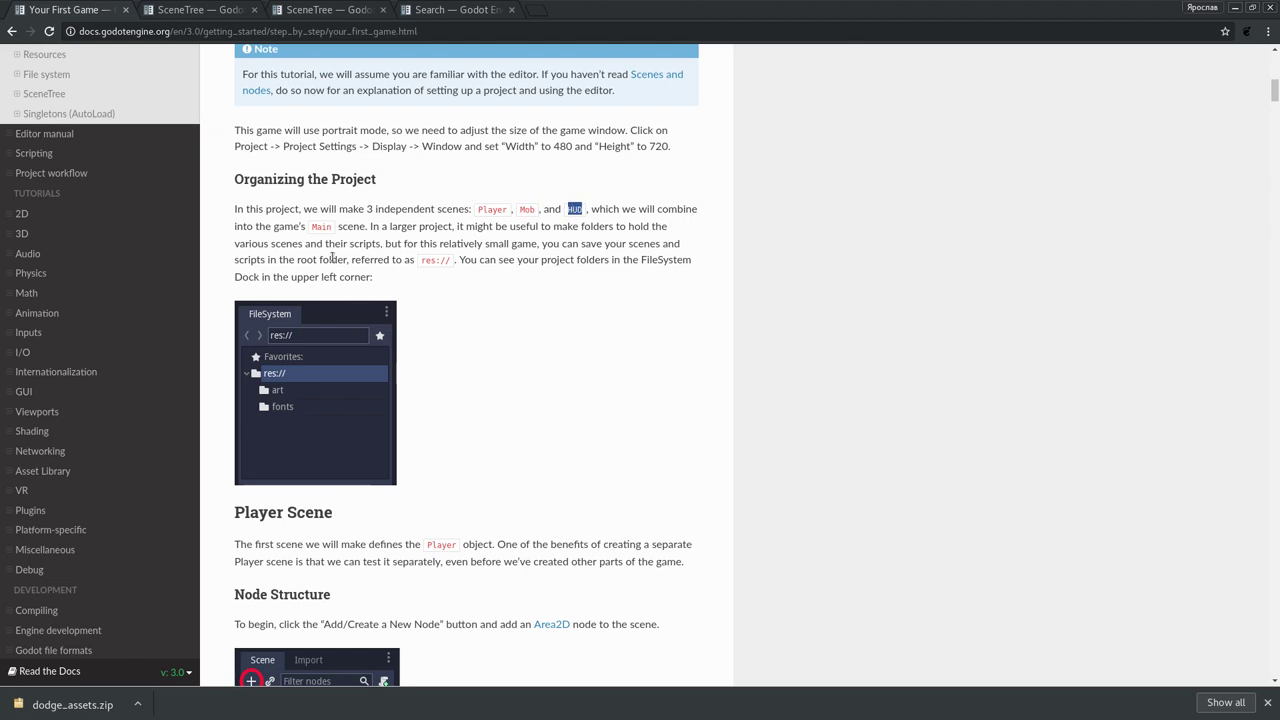
scroll(333, 258, "down", 2)
left_click(536, 230)
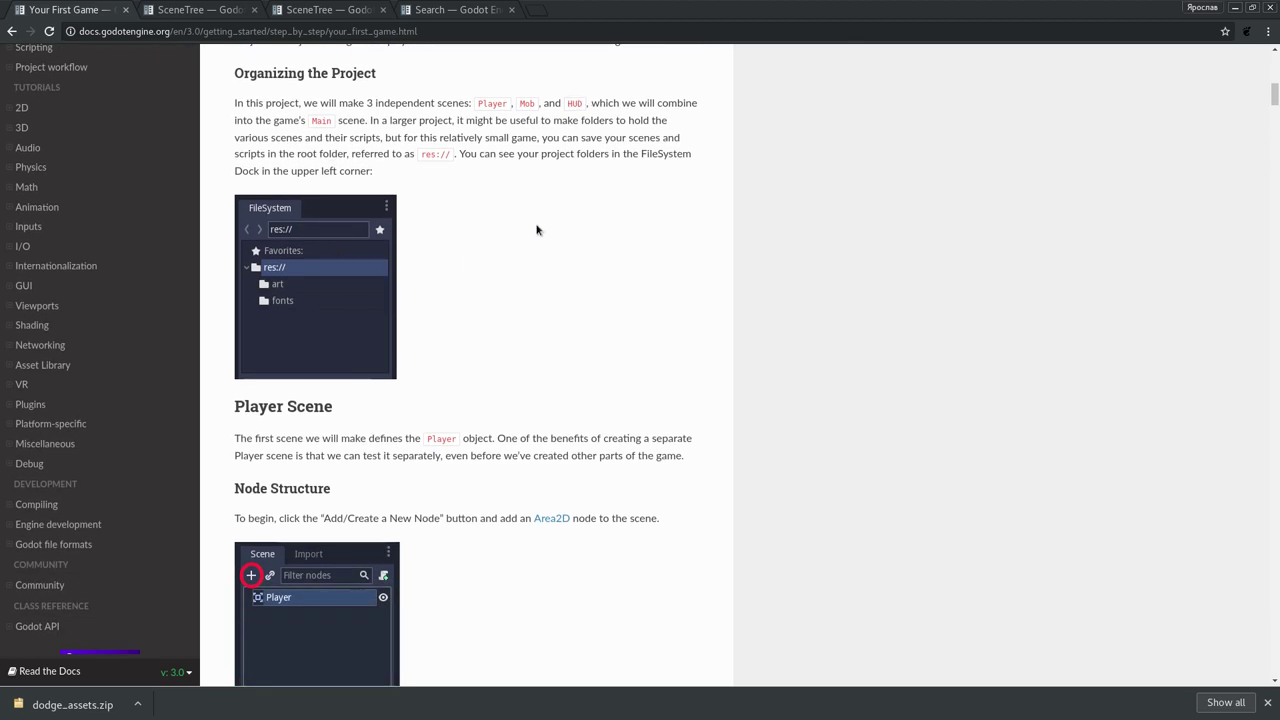
scroll(536, 230, "up", 1)
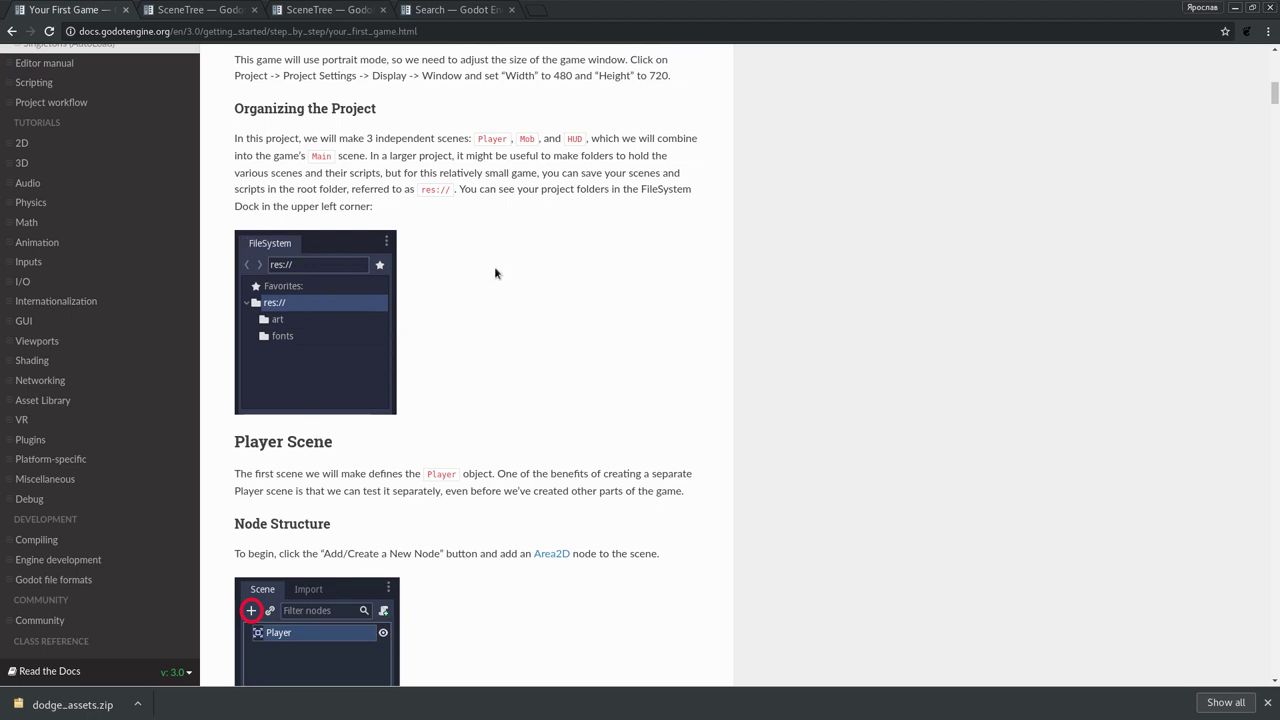
scroll(445, 520, "down", 2)
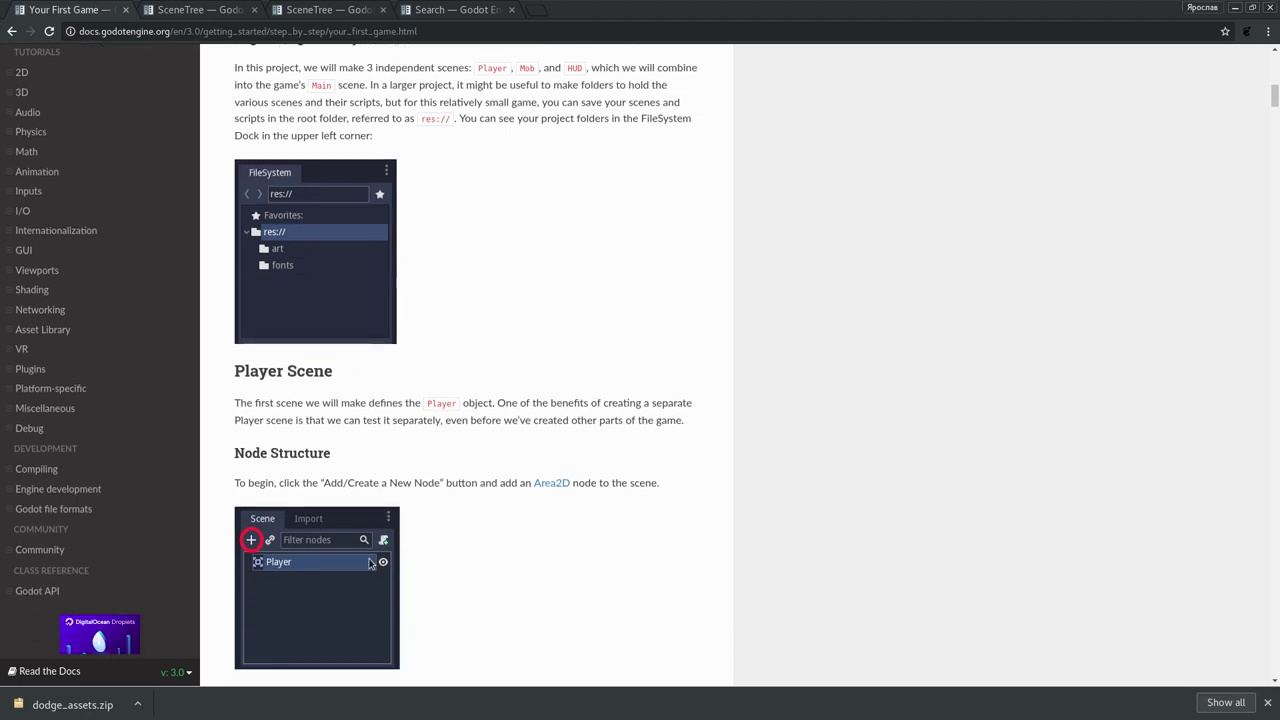
scroll(320, 258, "up", 2)
key("alt+Tab")
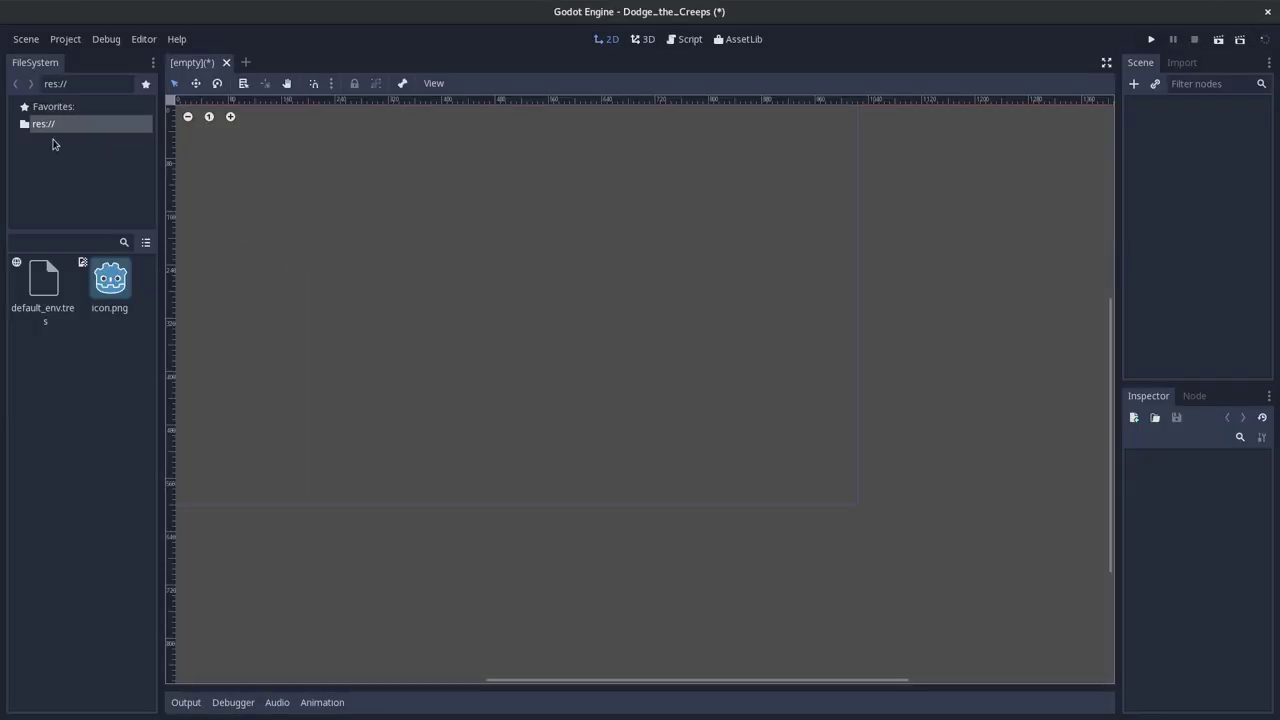
key("alt+Tab")
key("alt+Tab")
- Add new folders named art and fonts under res:// in the FileSystem dock
right_click(44, 124)
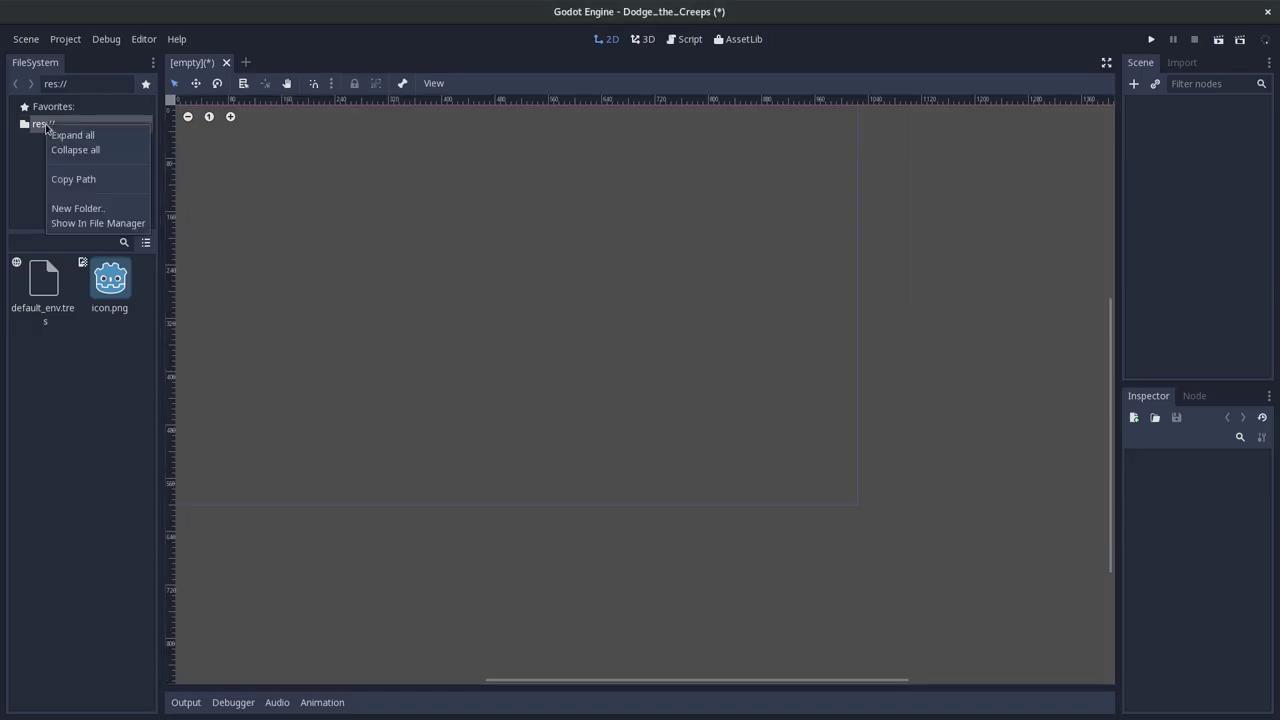
left_click(78, 208)
type("art")
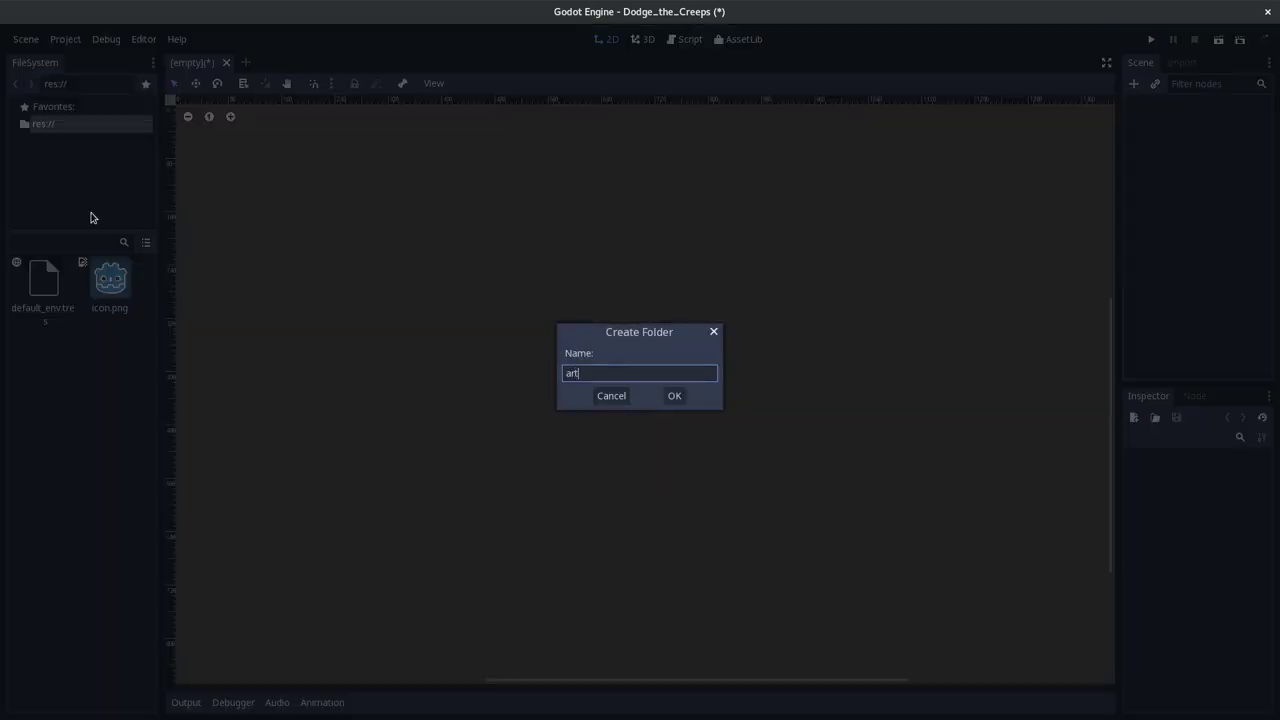
key("Return")
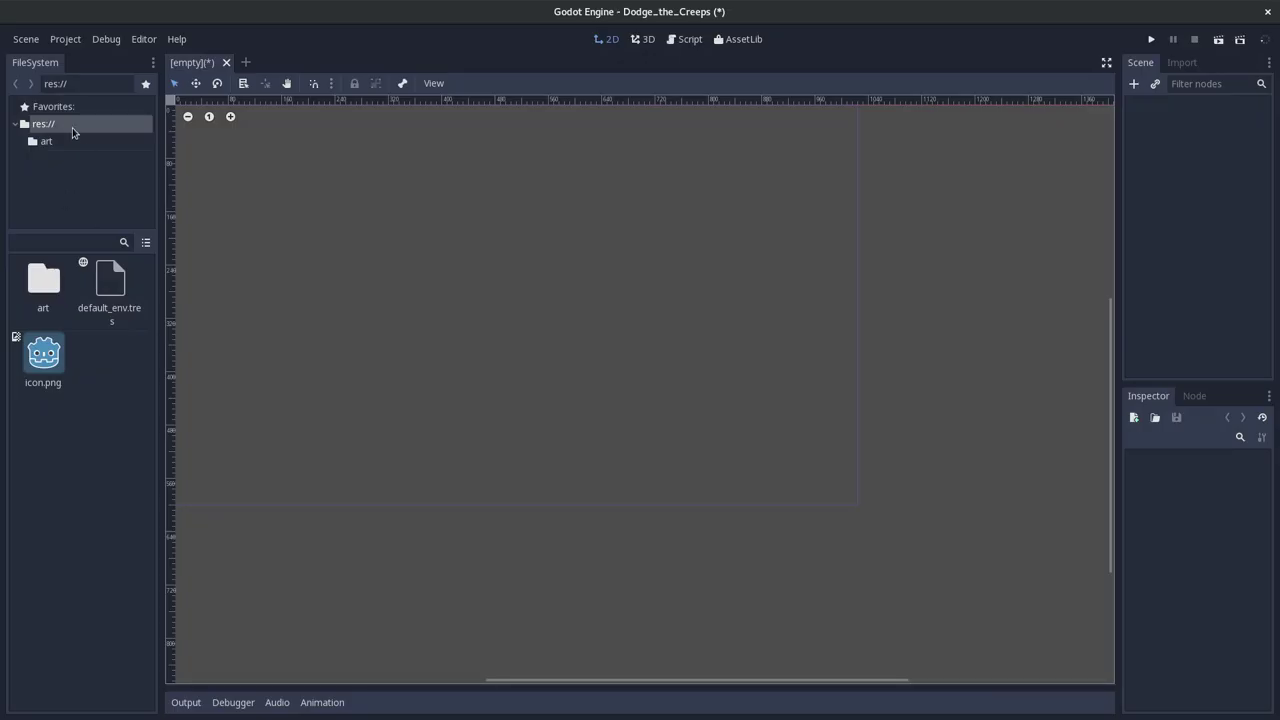
right_click(72, 130)
left_click(111, 212)
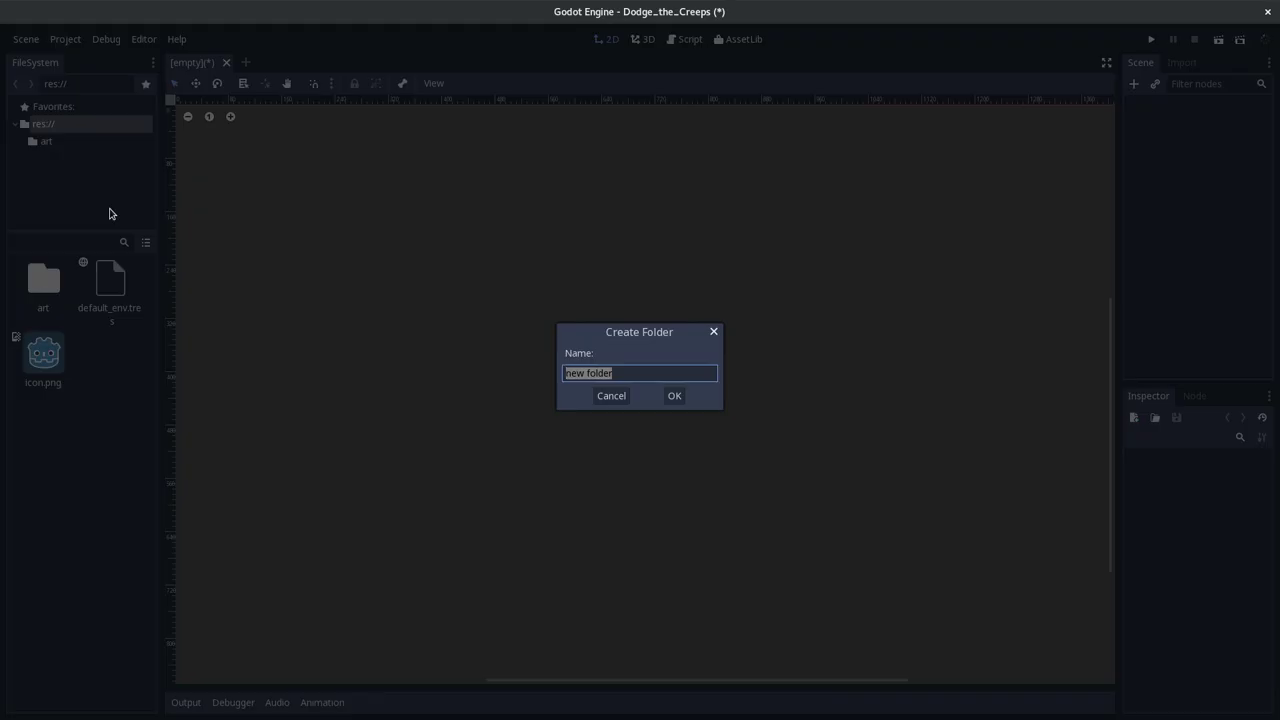
type("font")
key("Return")
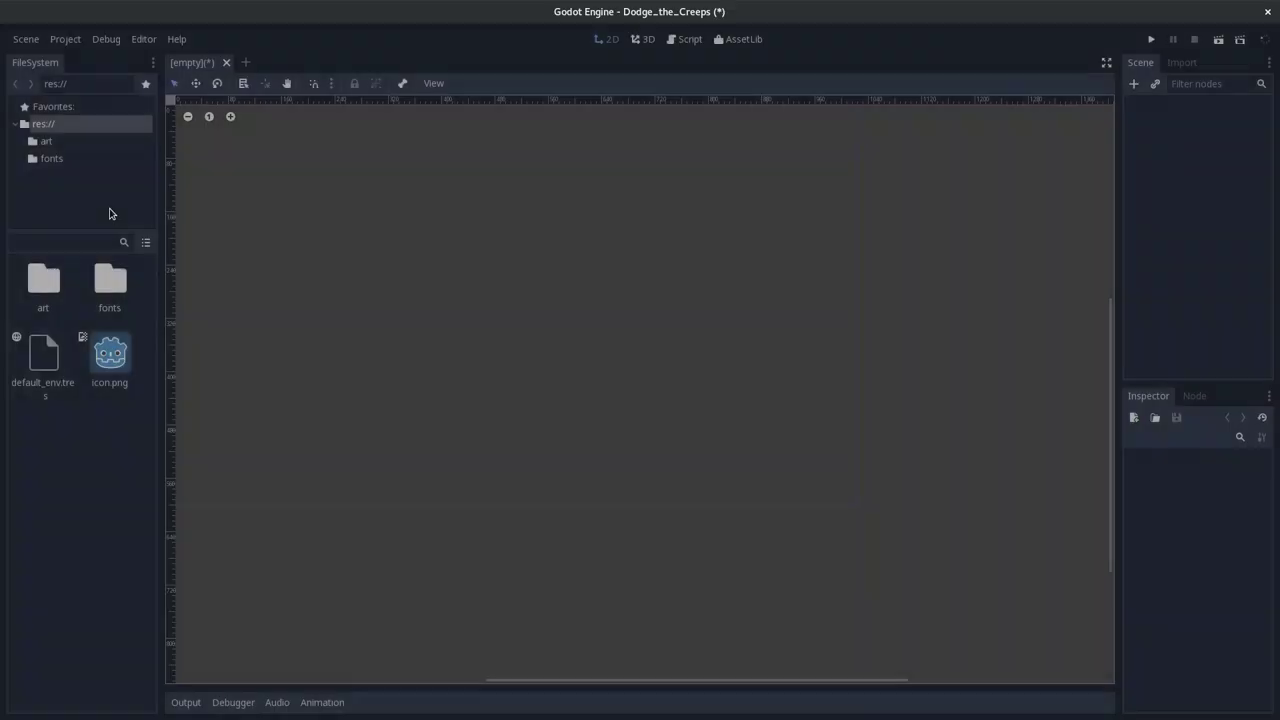
left_click(50, 141)
right_click(58, 145)
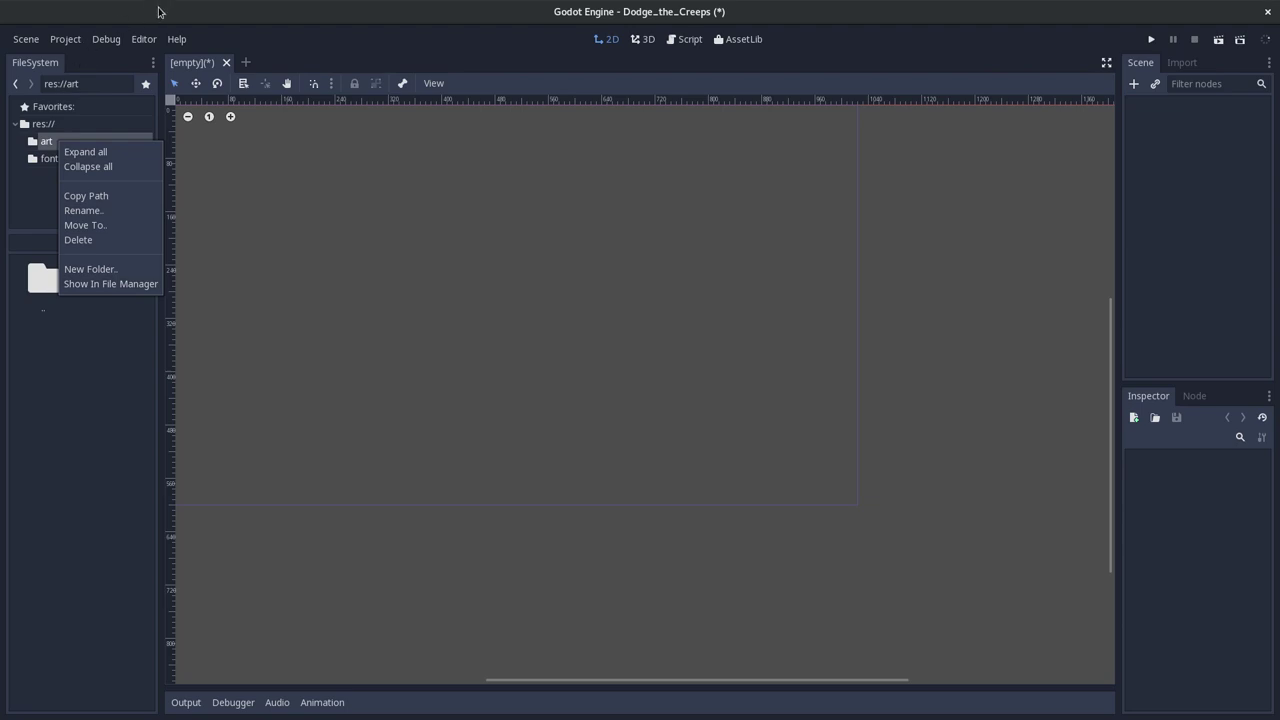
left_click(260, 164)
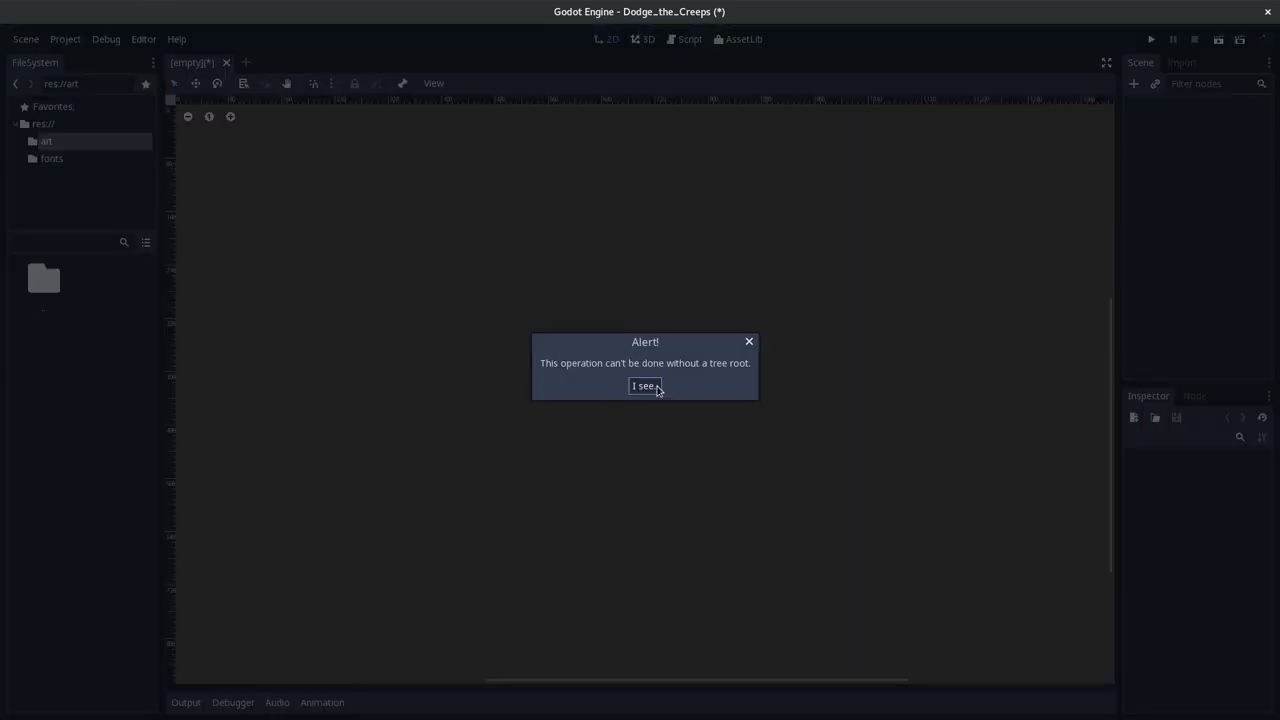
left_click(646, 386)
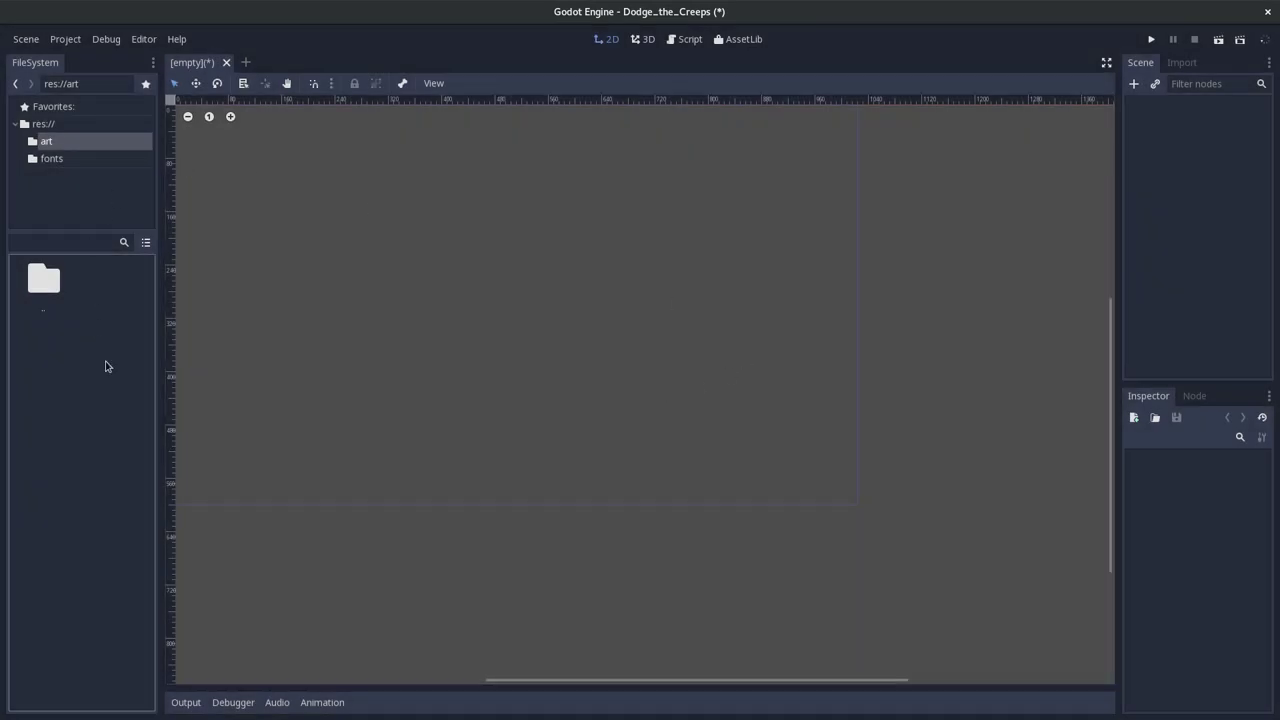
left_click(171, 363)
left_click(646, 387)
left_click(26, 40)
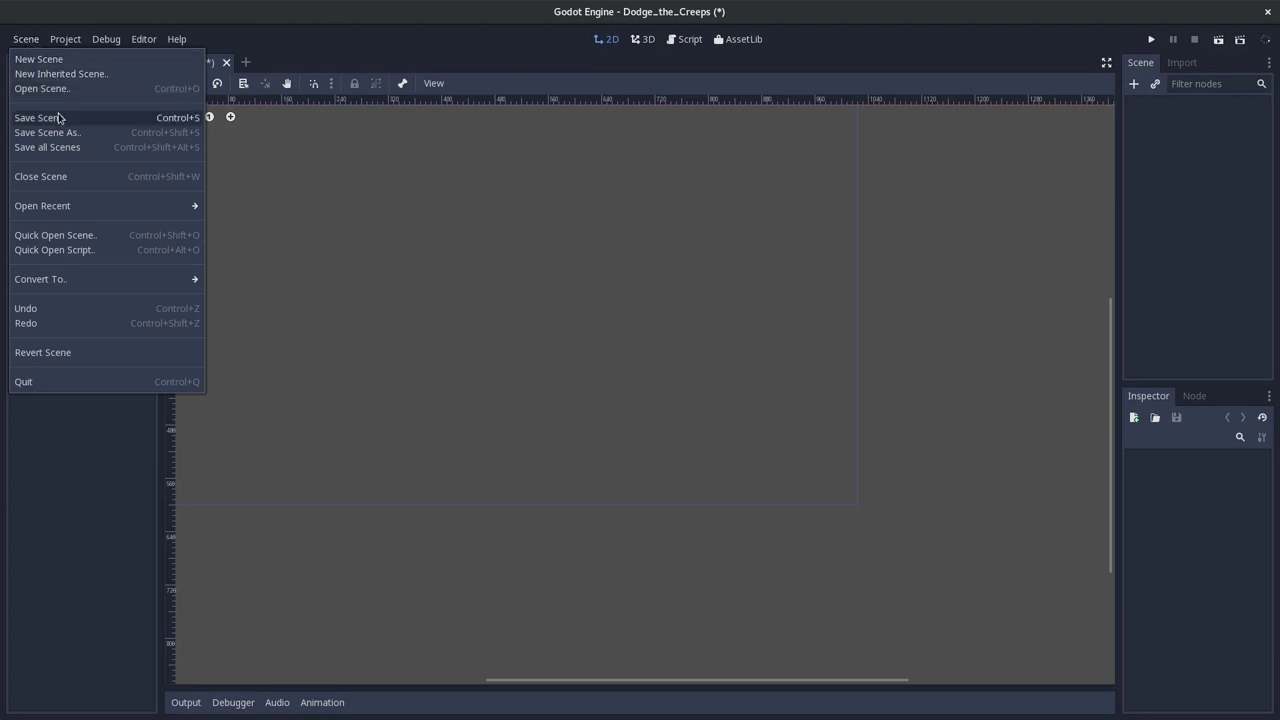
left_click(62, 40)
left_click(63, 40)
left_click(22, 40)
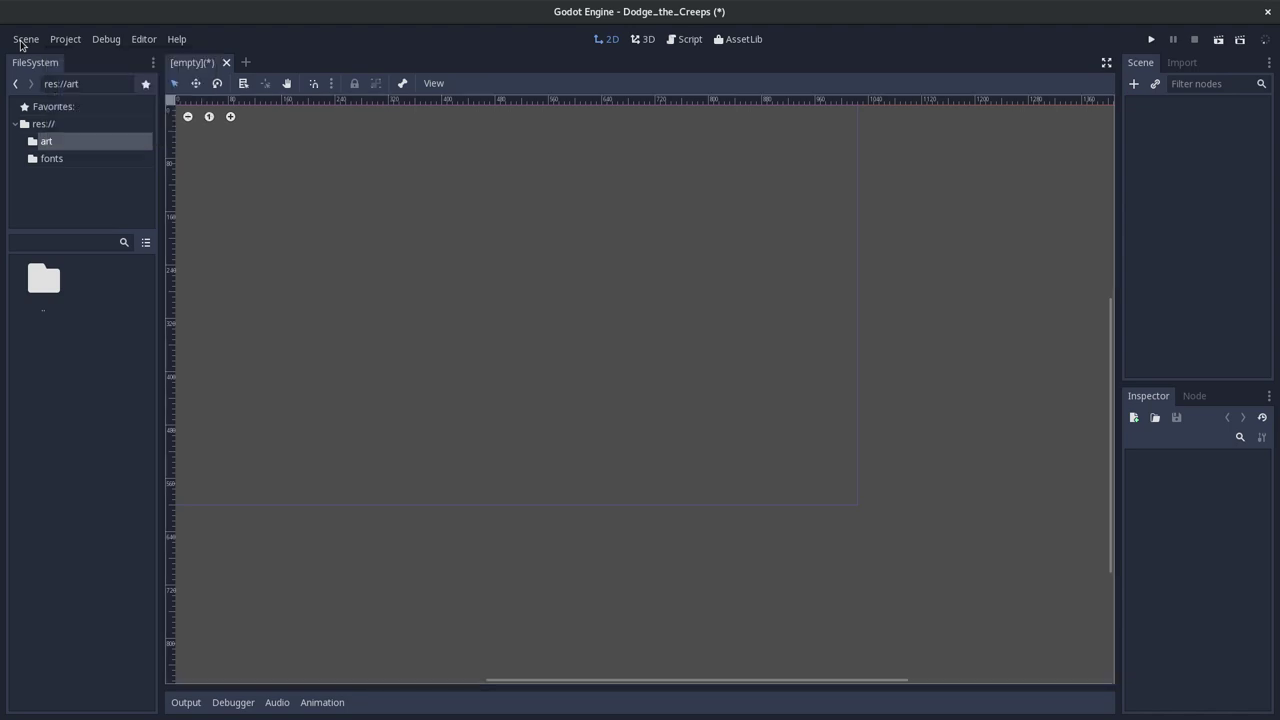
left_click(21, 42)
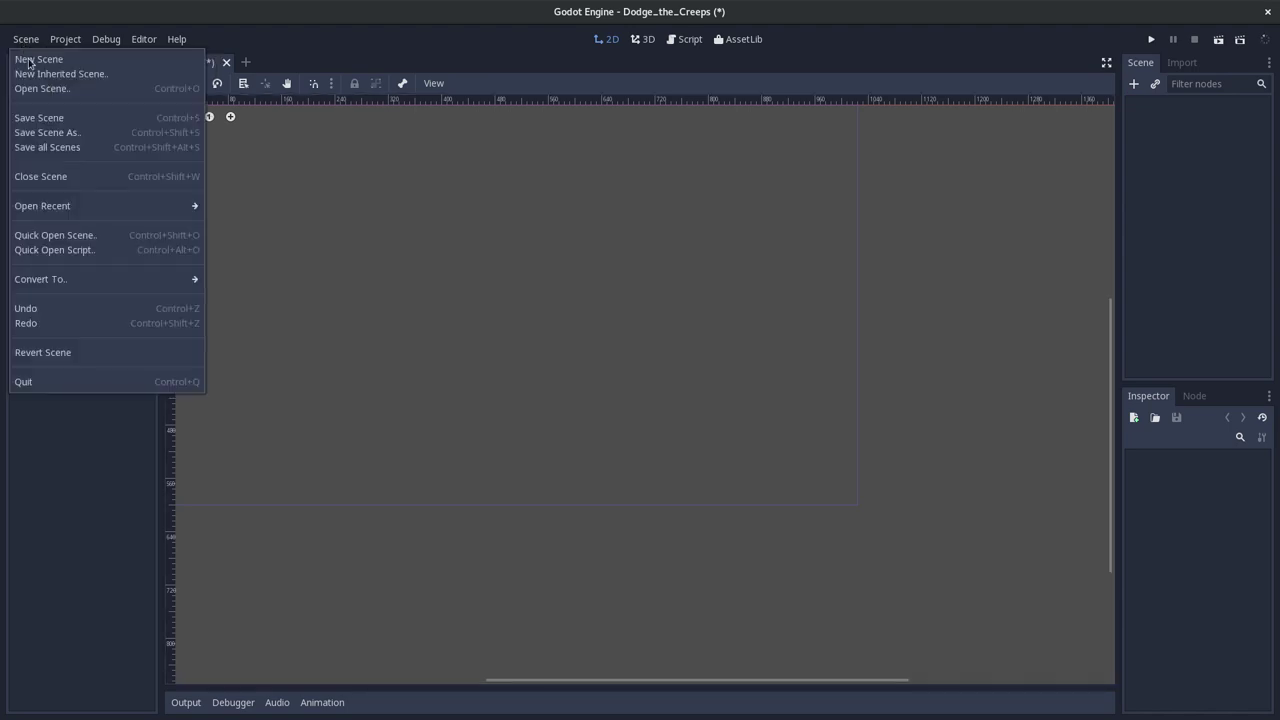
left_click(70, 152)
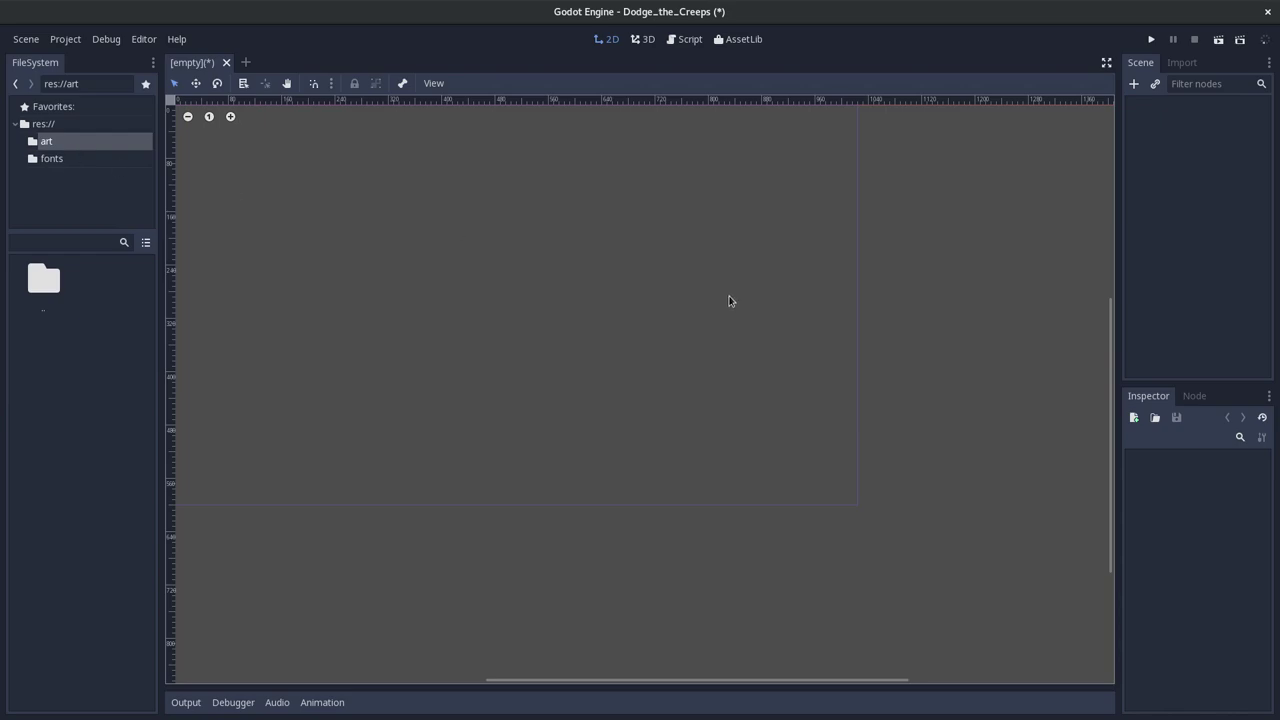
key("alt+Tab")
scroll(483, 268, "down", 1)
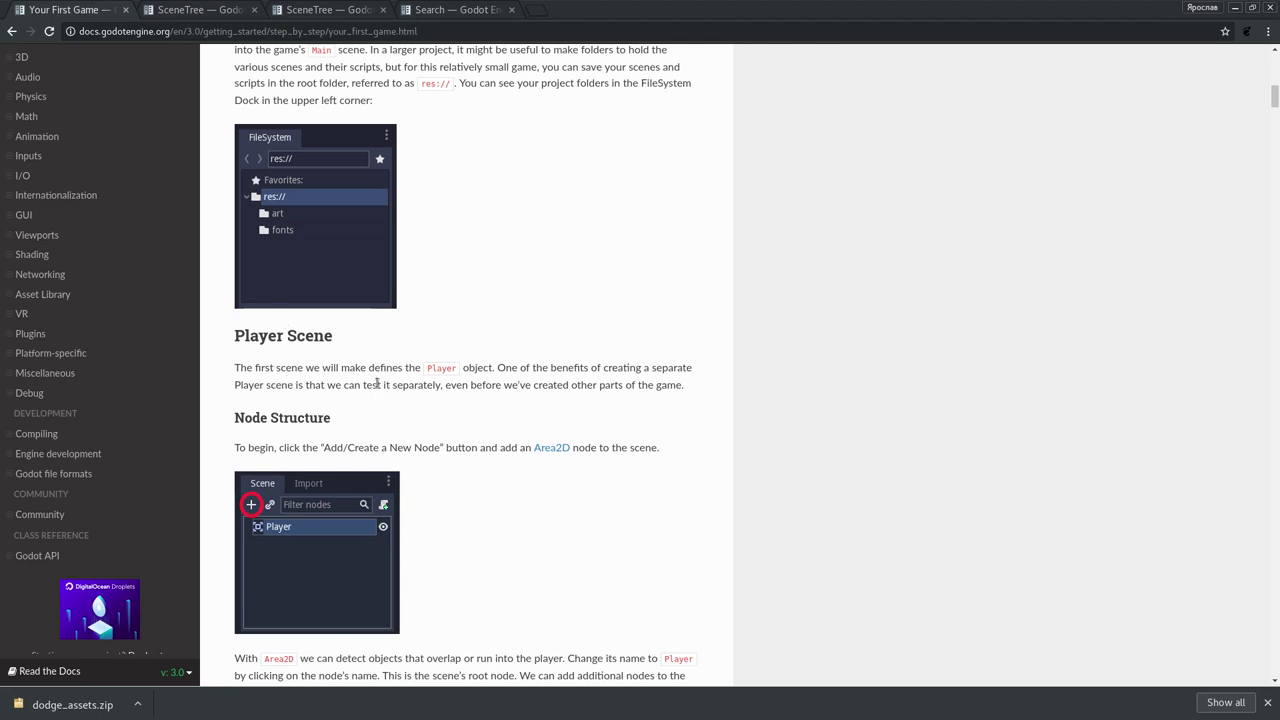
double_click(452, 368)
key("alt+Tab")
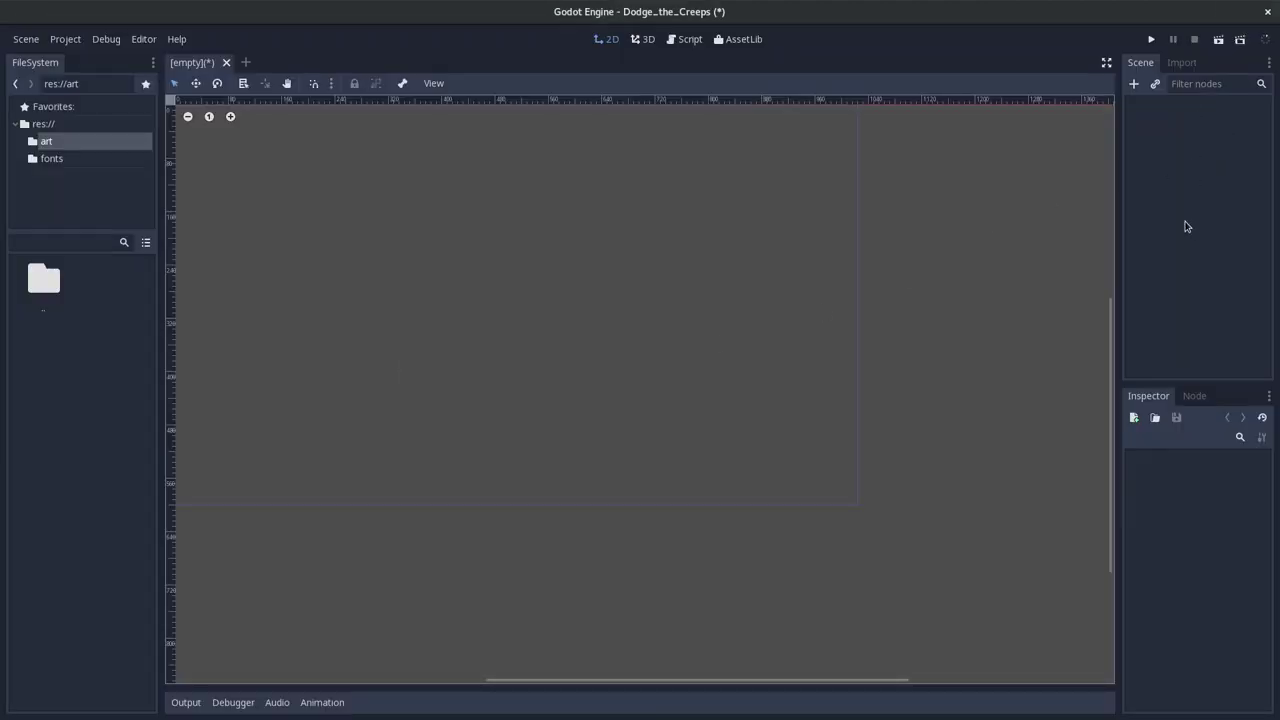
left_click(1169, 196)
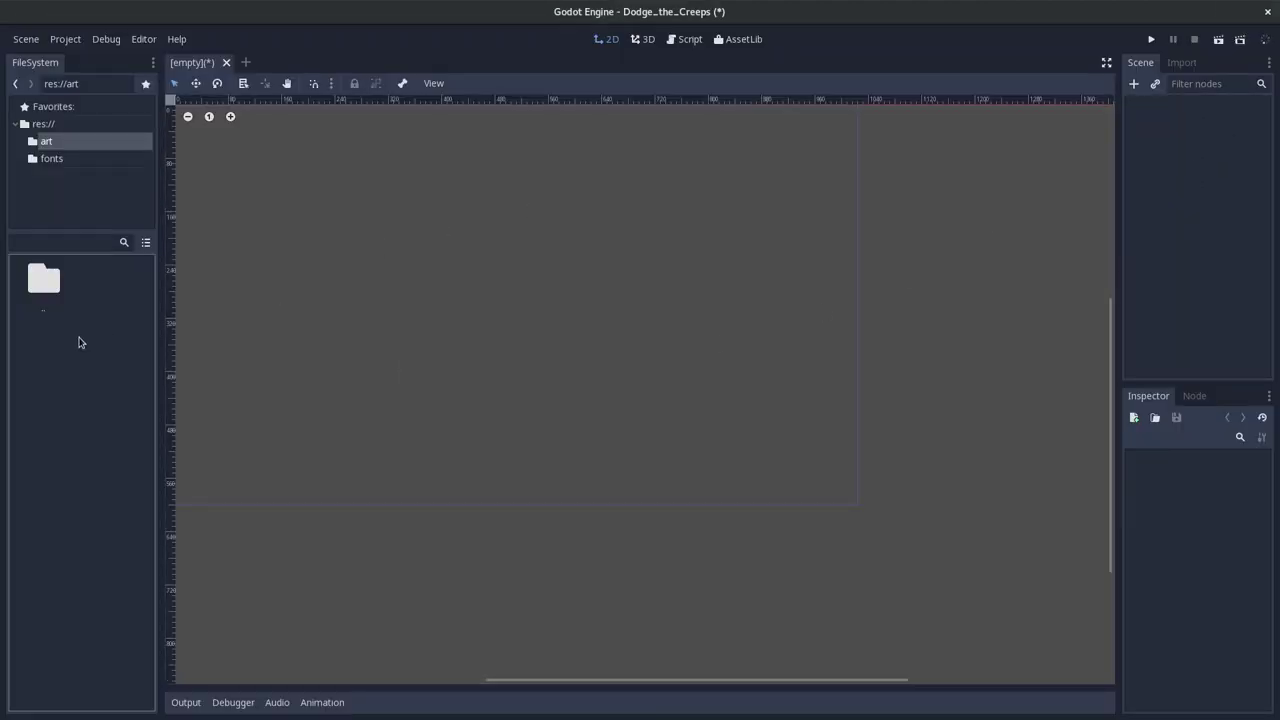
key("alt+Tab")
key("alt+Tab")
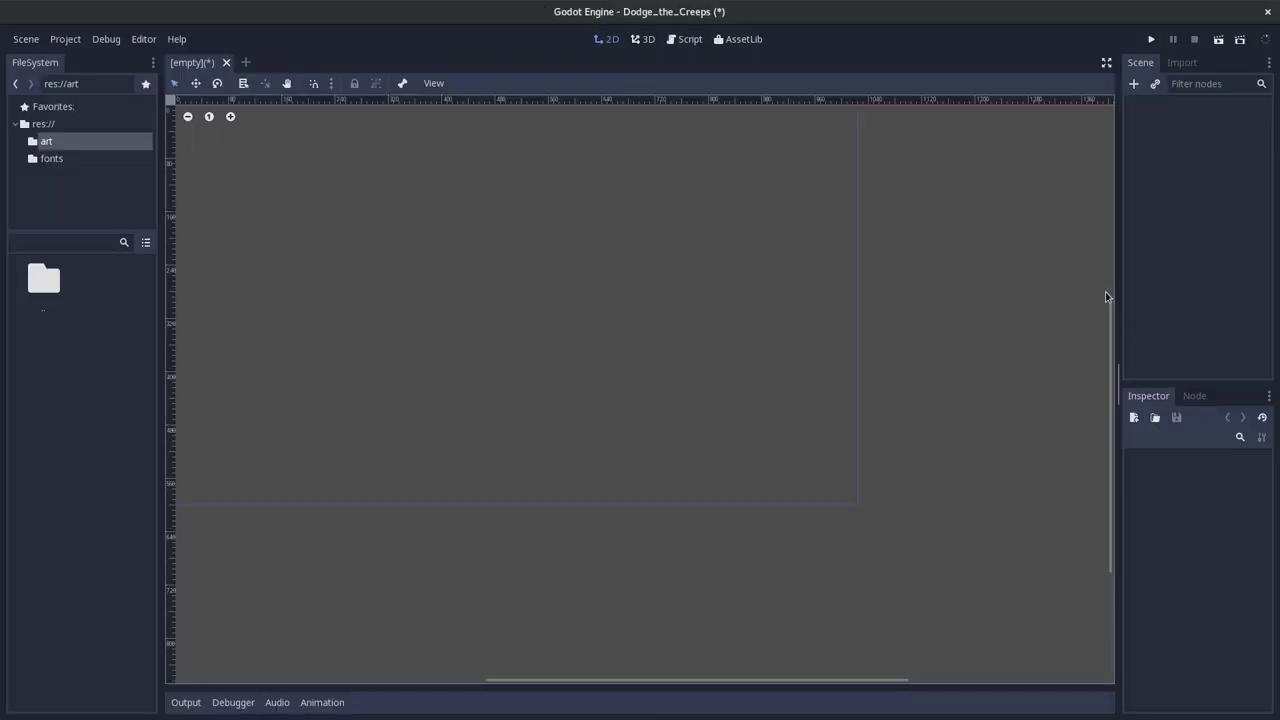
- Search 'Are' in the Add Node dialog and create an Area2D as the scene root
left_click(1135, 86)
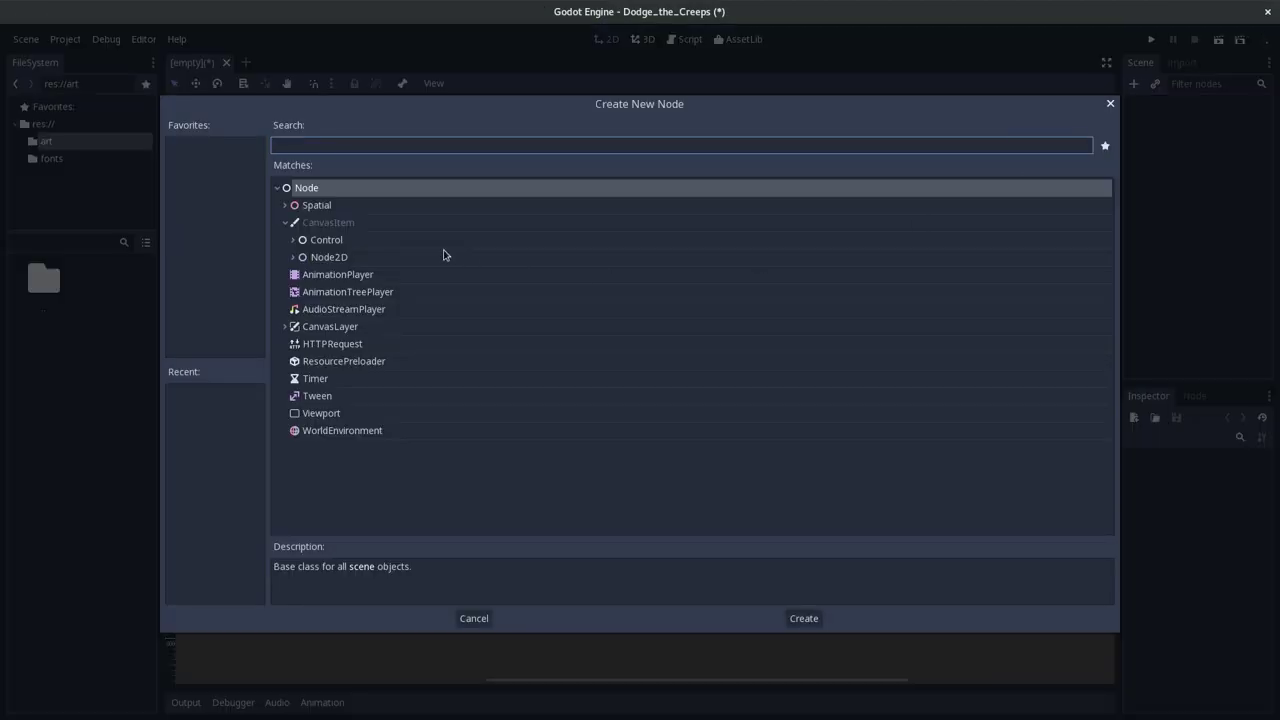
key("alt+Tab")
scroll(454, 487, "down", 1)
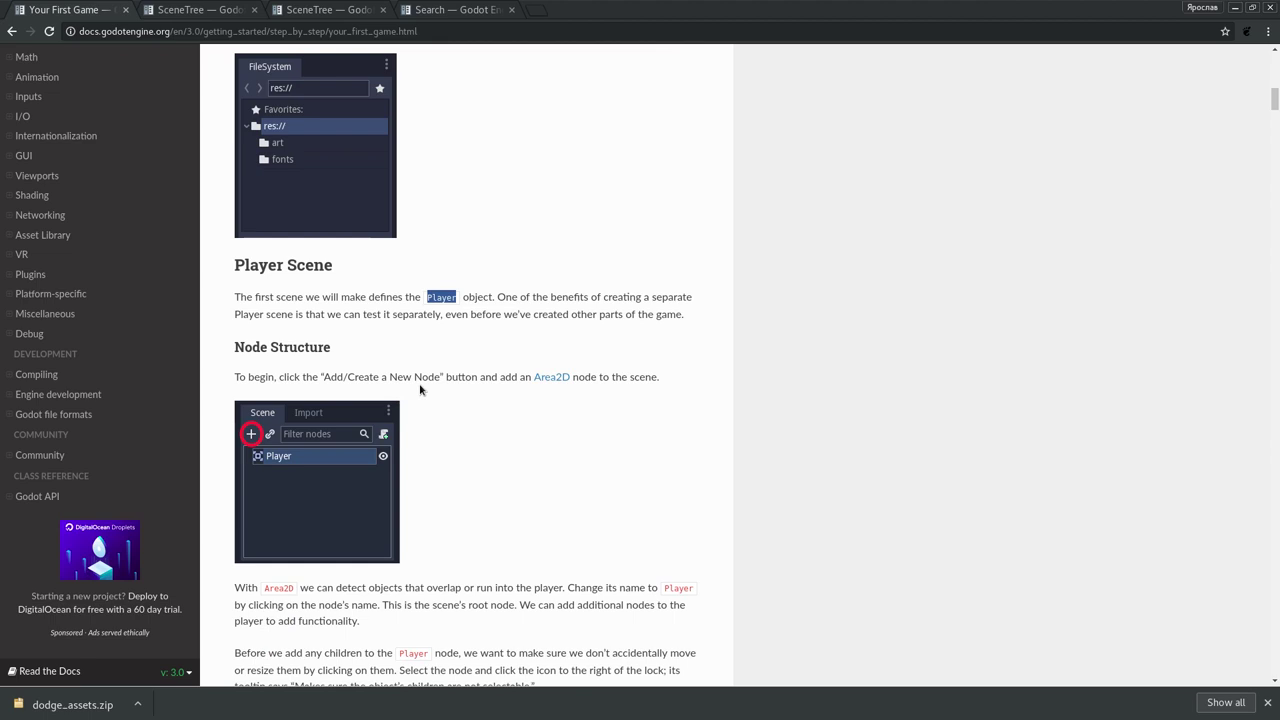
key("alt+Tab")
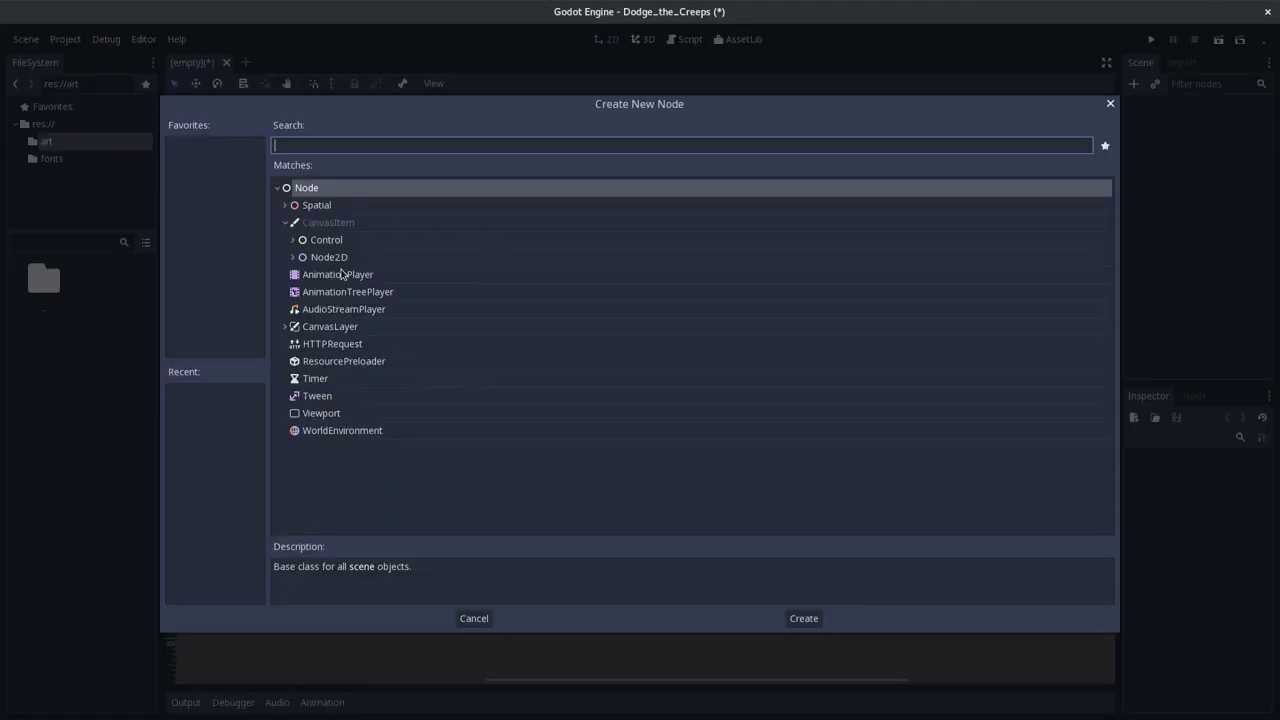
type("Are")
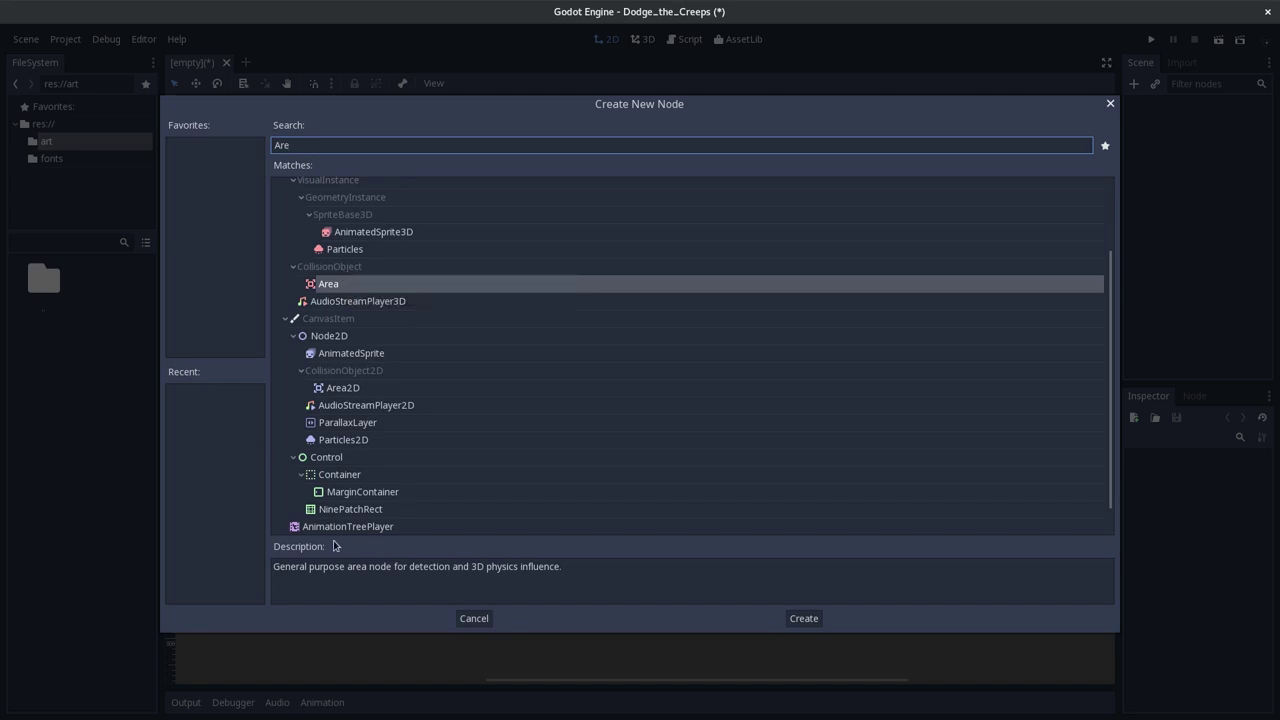
left_click(353, 395)
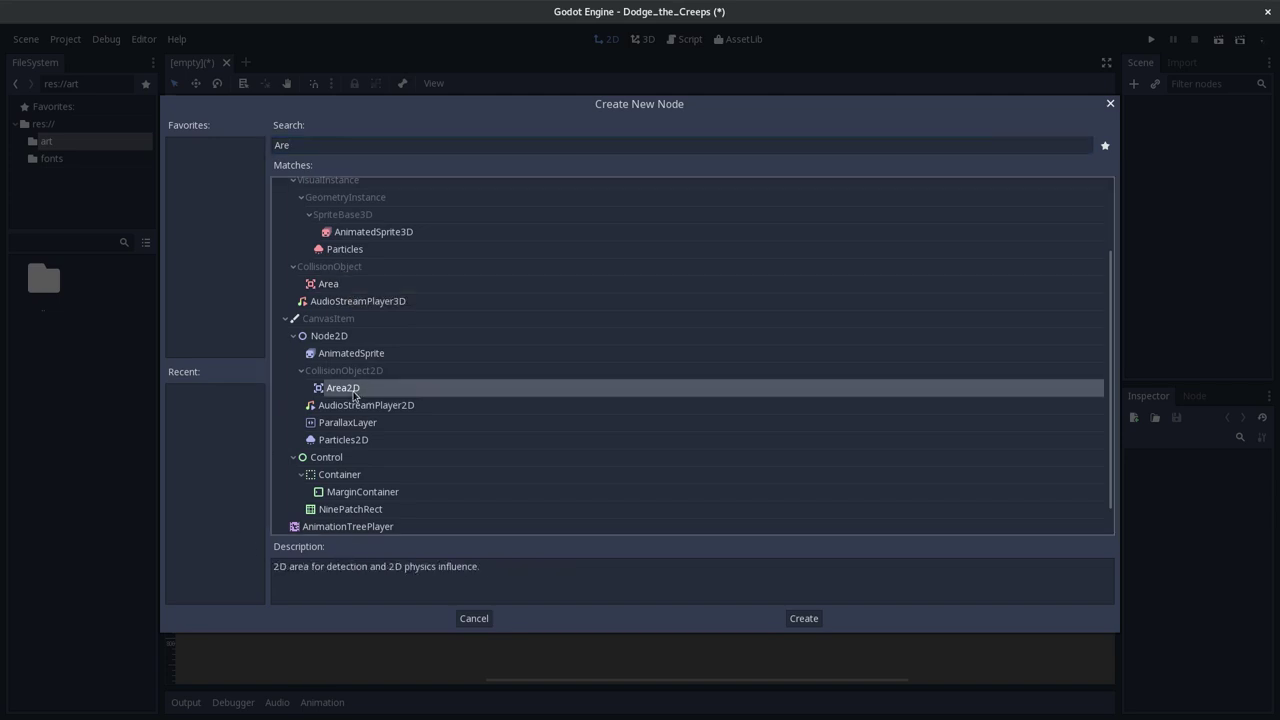
scroll(353, 395, "down", 1)
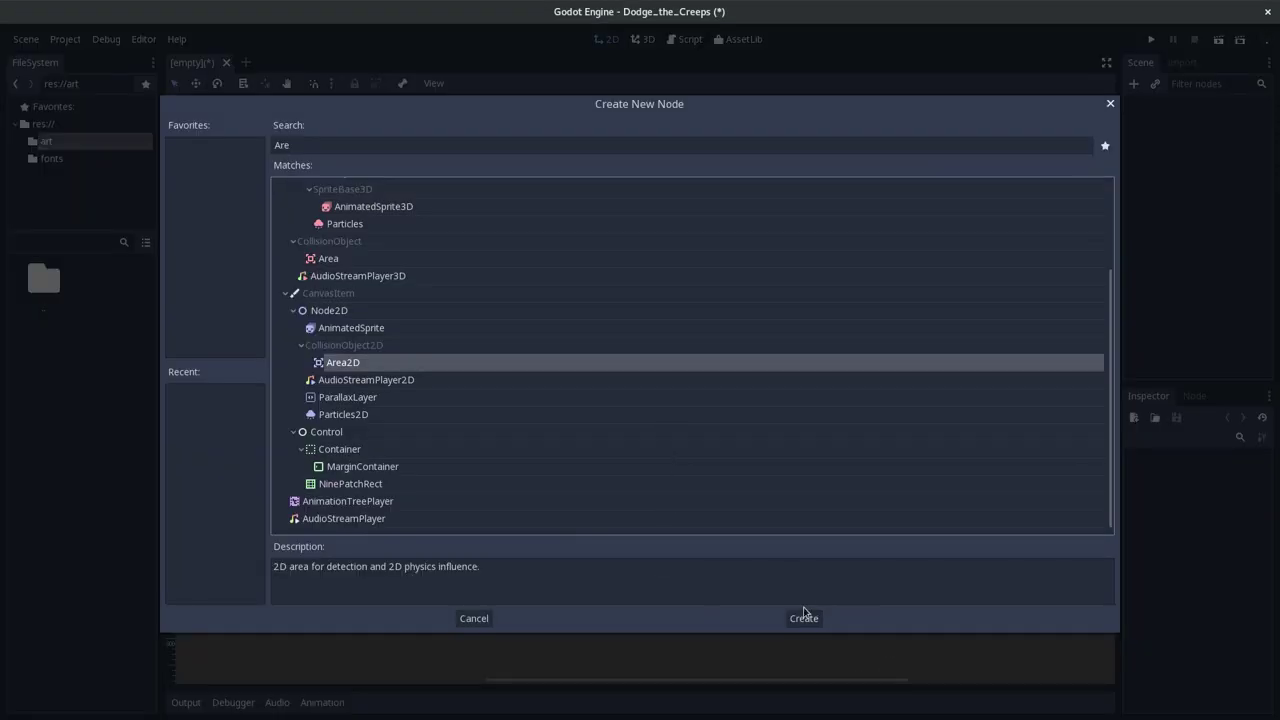
left_click(805, 617)
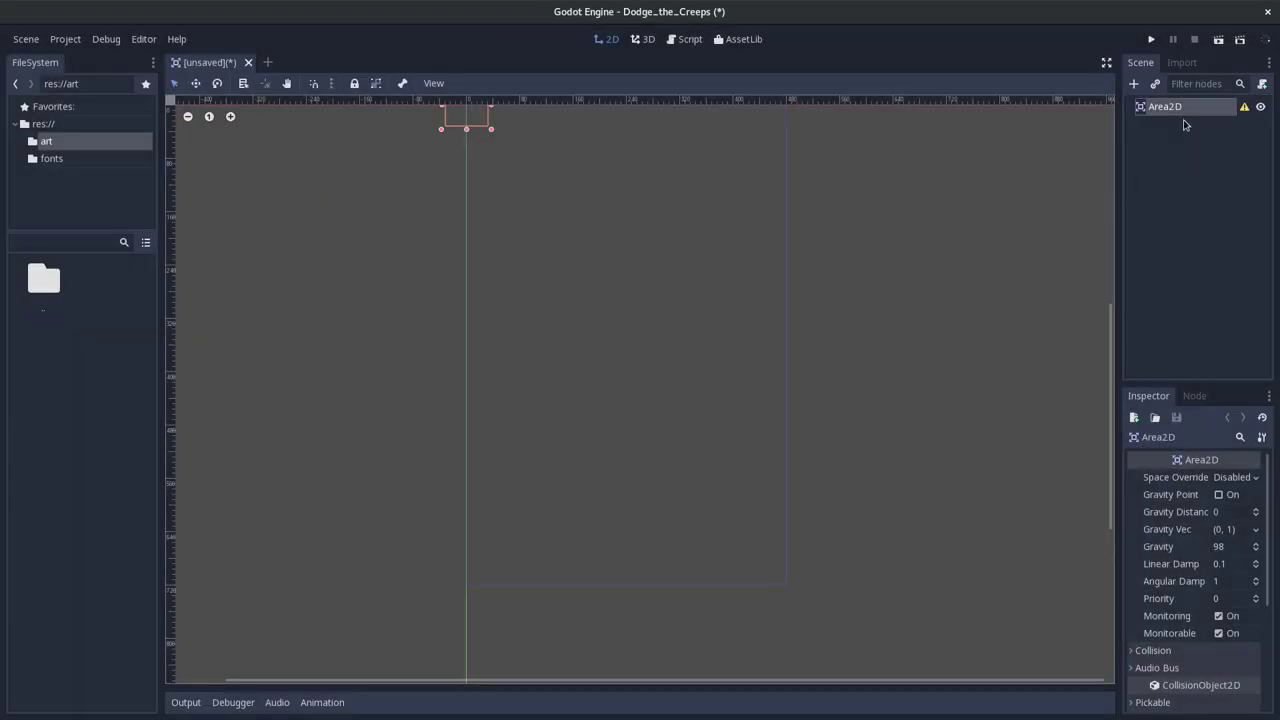
key("alt+Tab")
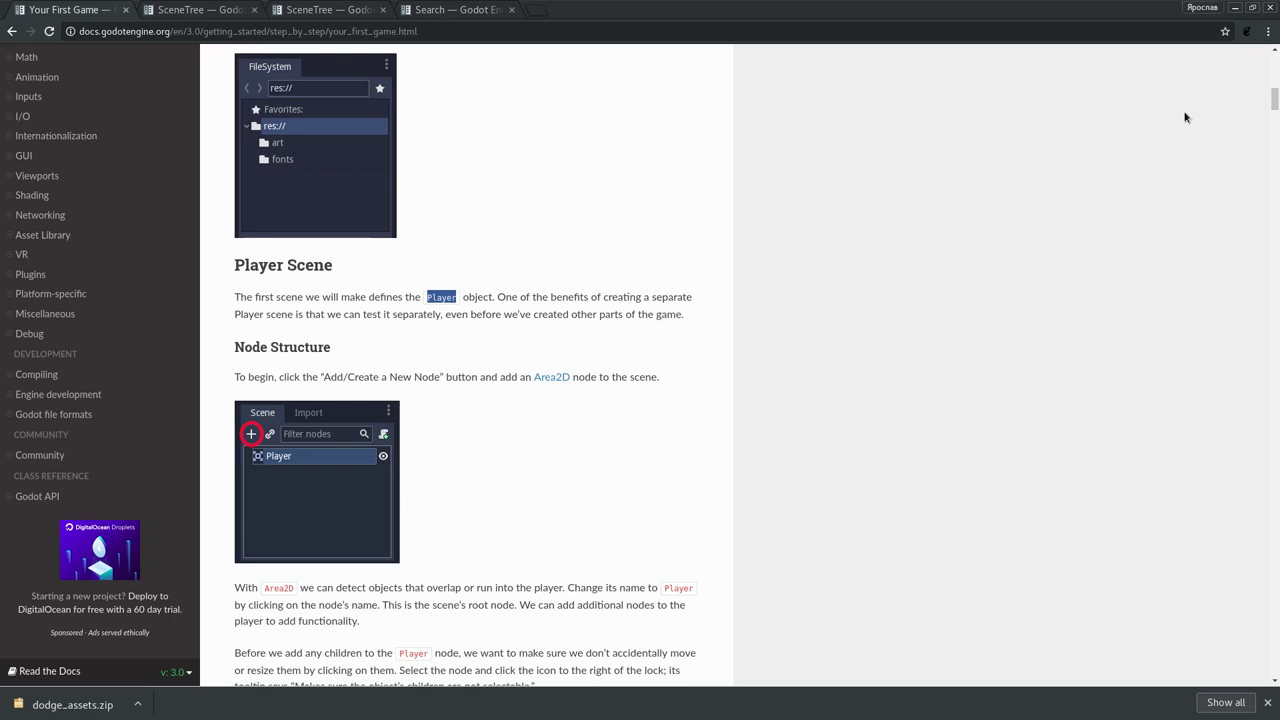
key("alt+Tab")
double_click(1186, 110)
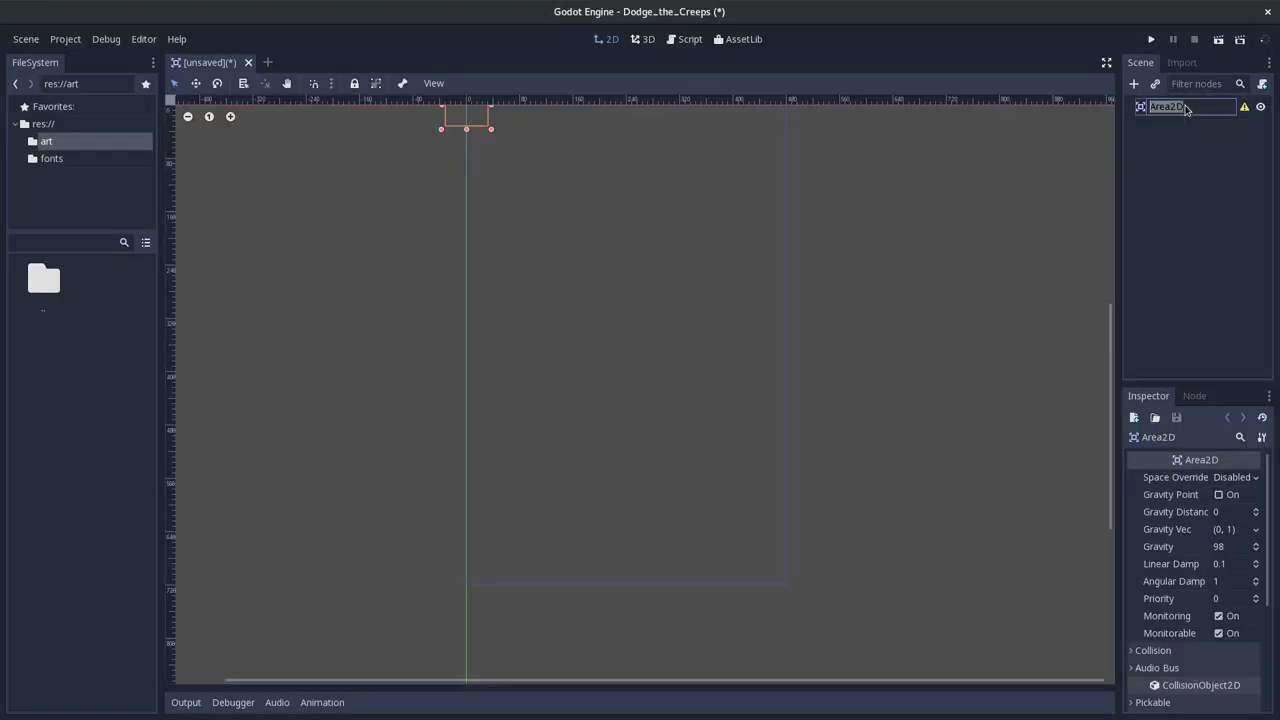
- Rename the Area2D root node to Player and scroll down the tutorial in the browser
type("Player")
key("Return")
key("alt+Tab")
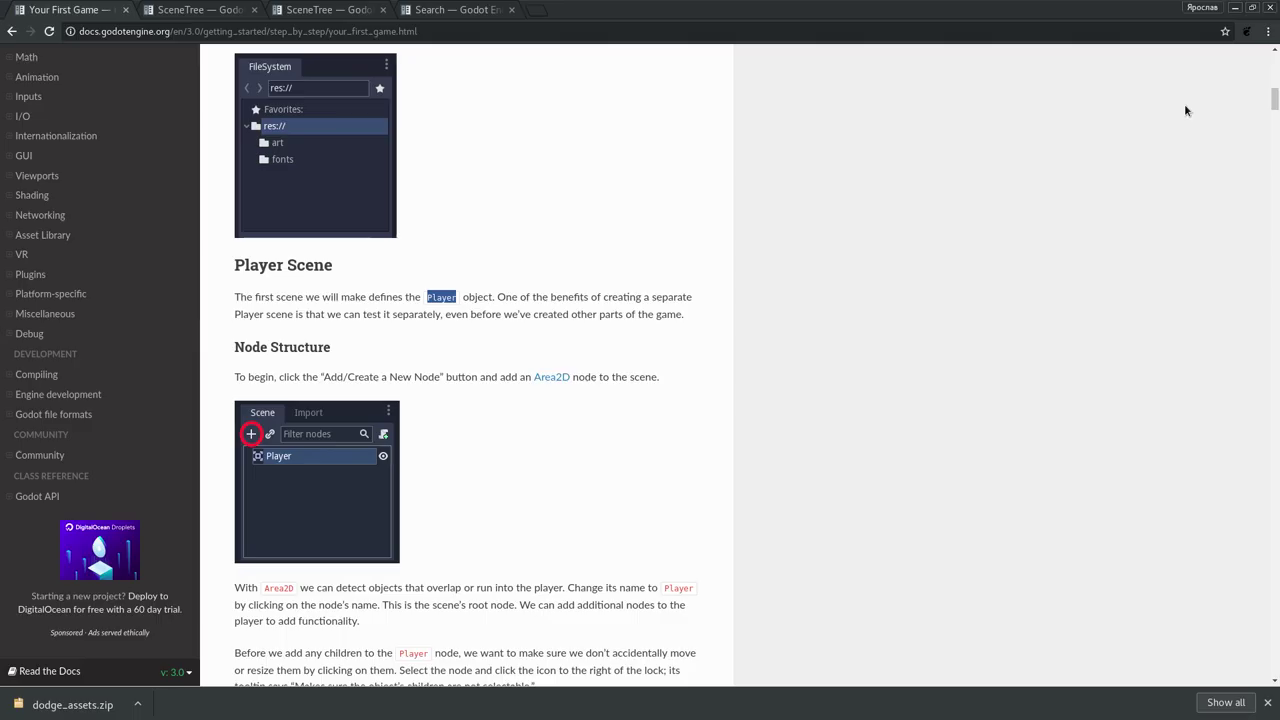
scroll(692, 289, "down", 5)
scroll(692, 289, "down", 2)
scroll(692, 289, "up", 2)
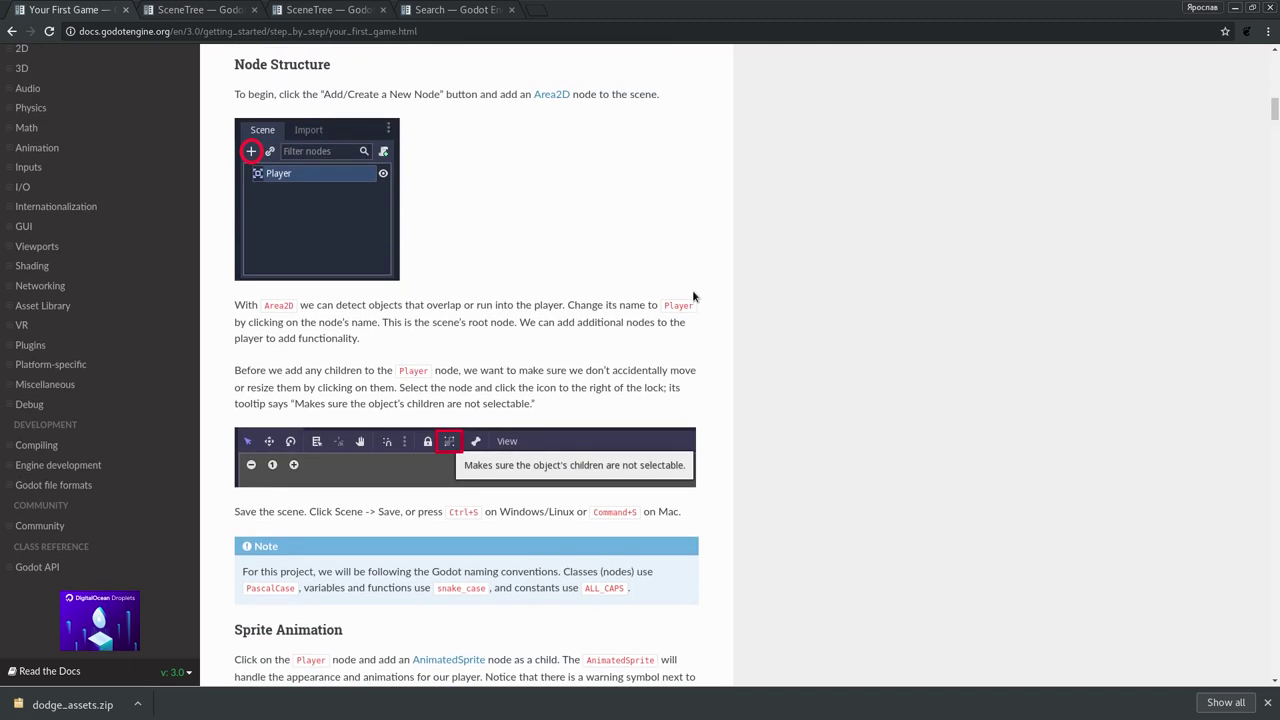
scroll(600, 292, "down", 1)
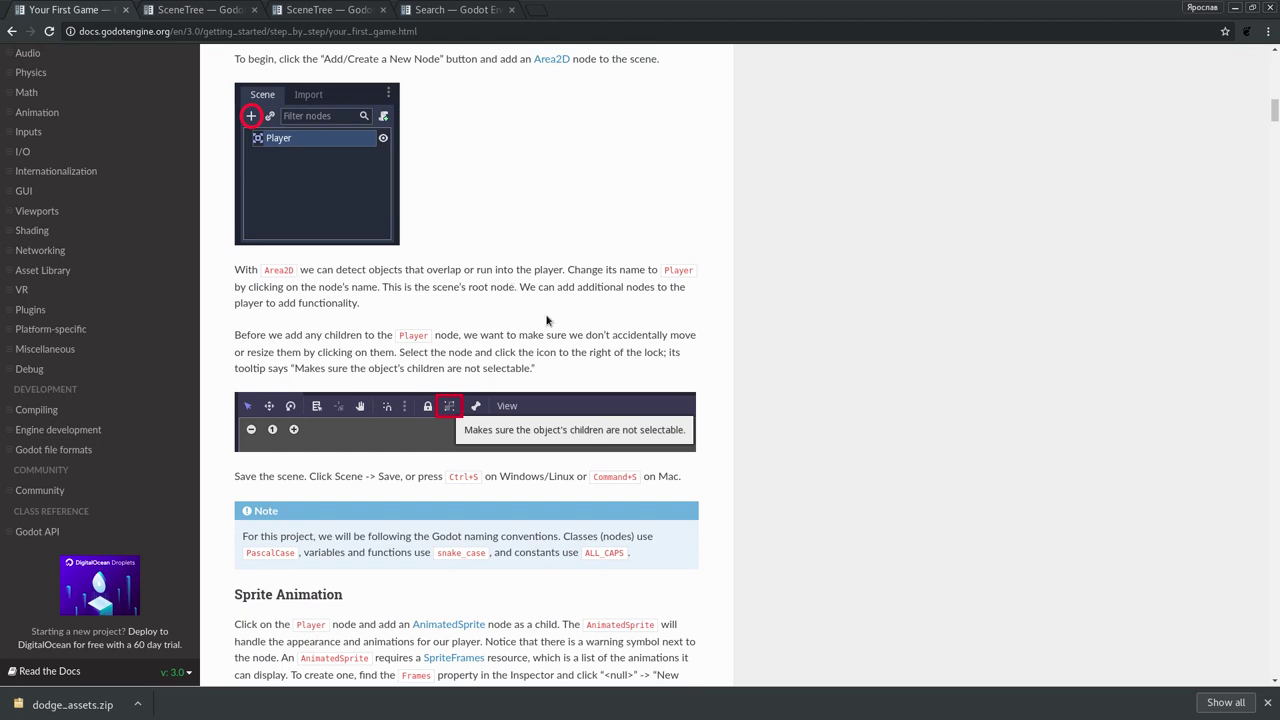
- Read the tutorial's Player node section, selecting words like Area2D, overlap and children
double_click(273, 270)
left_click(381, 312)
double_click(381, 270)
left_click(451, 294)
double_click(440, 270)
left_click(454, 269)
double_click(444, 269)
left_click(444, 269)
left_click(446, 267)
double_click(443, 286)
double_click(443, 270)
left_click(445, 269)
double_click(546, 270)
left_click(493, 307)
scroll(348, 250, "down", 2)
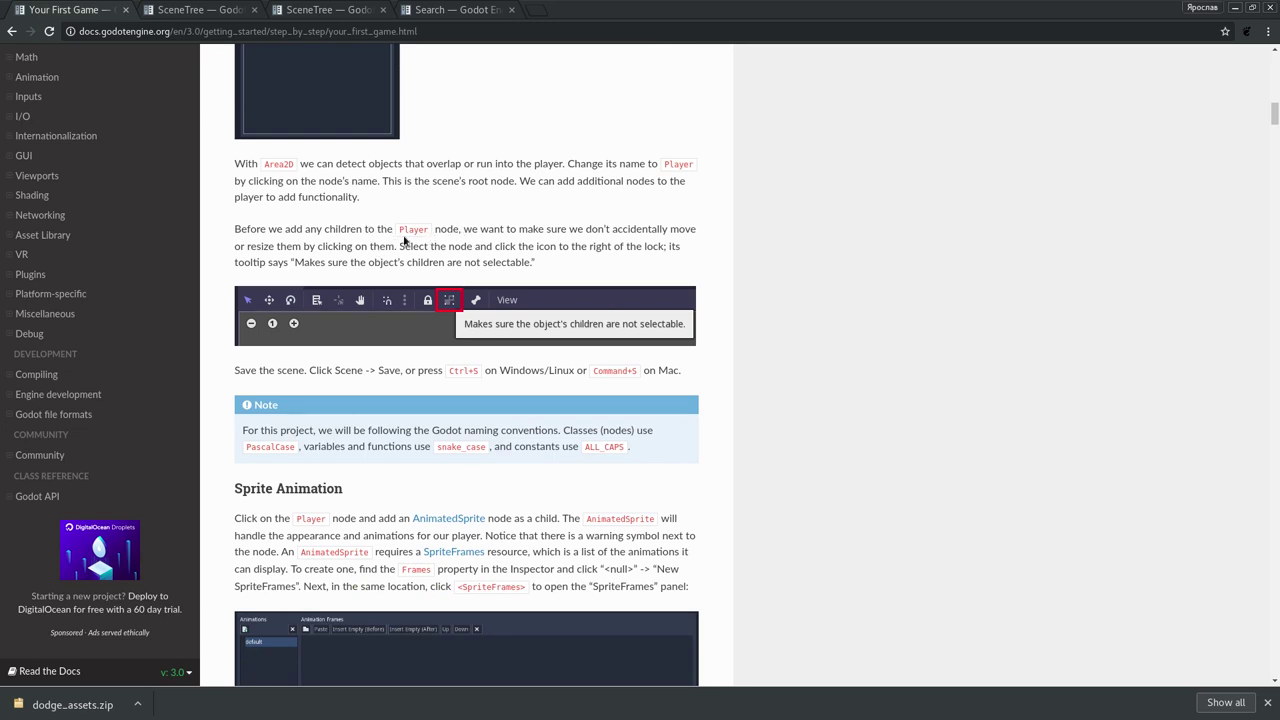
double_click(342, 229)
scroll(434, 235, "down", 1)
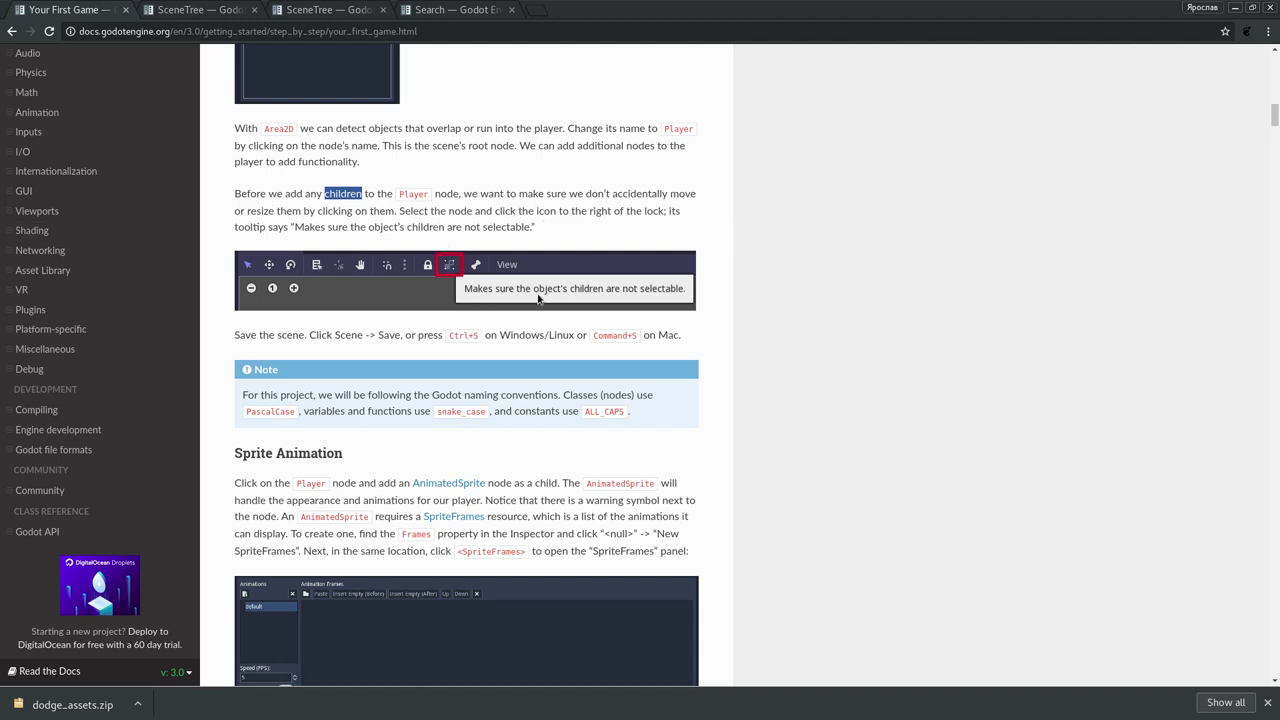
- Zoom out the 2D viewport and read the Player node's missing collision shape warning
key("alt+Tab")
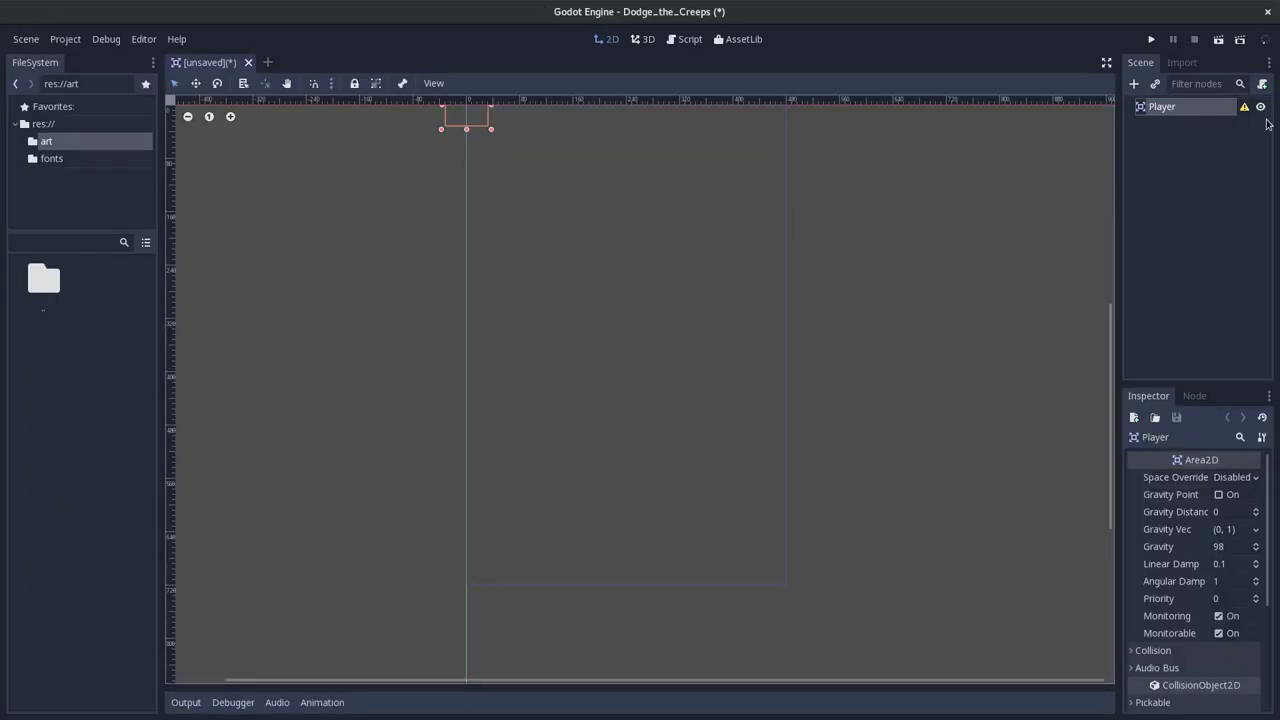
key("alt+Tab")
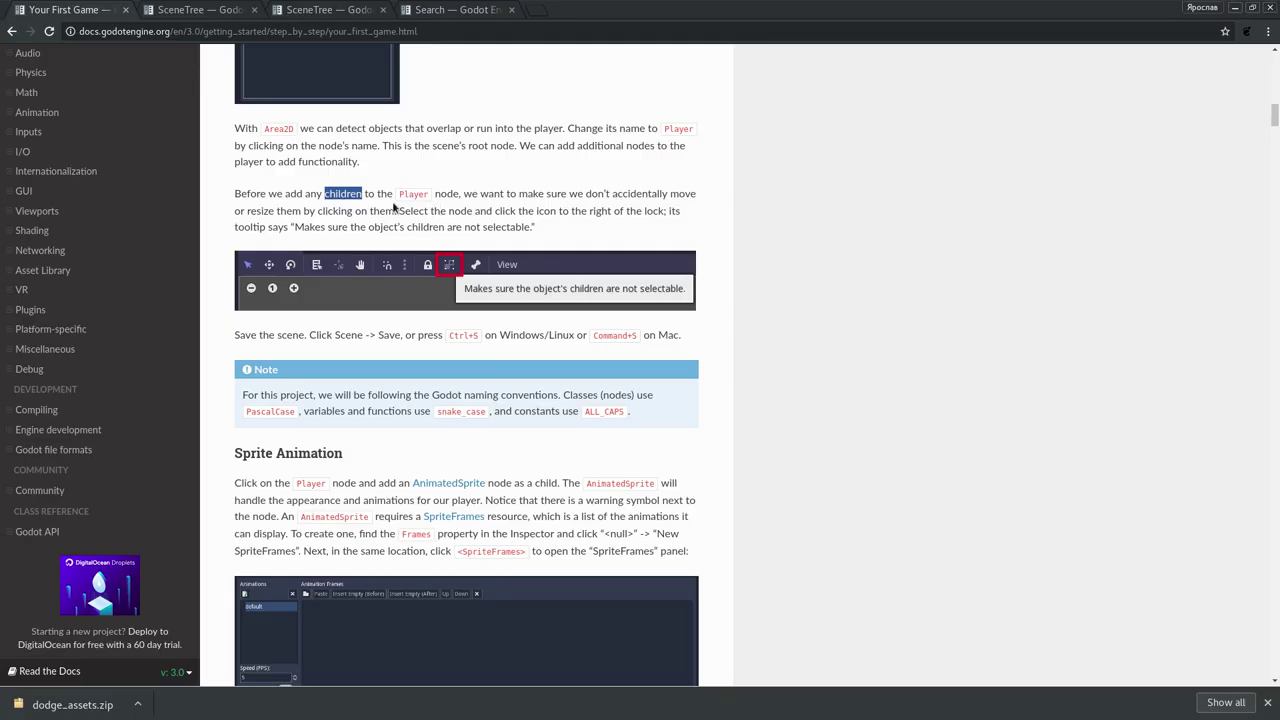
key("alt+Tab")
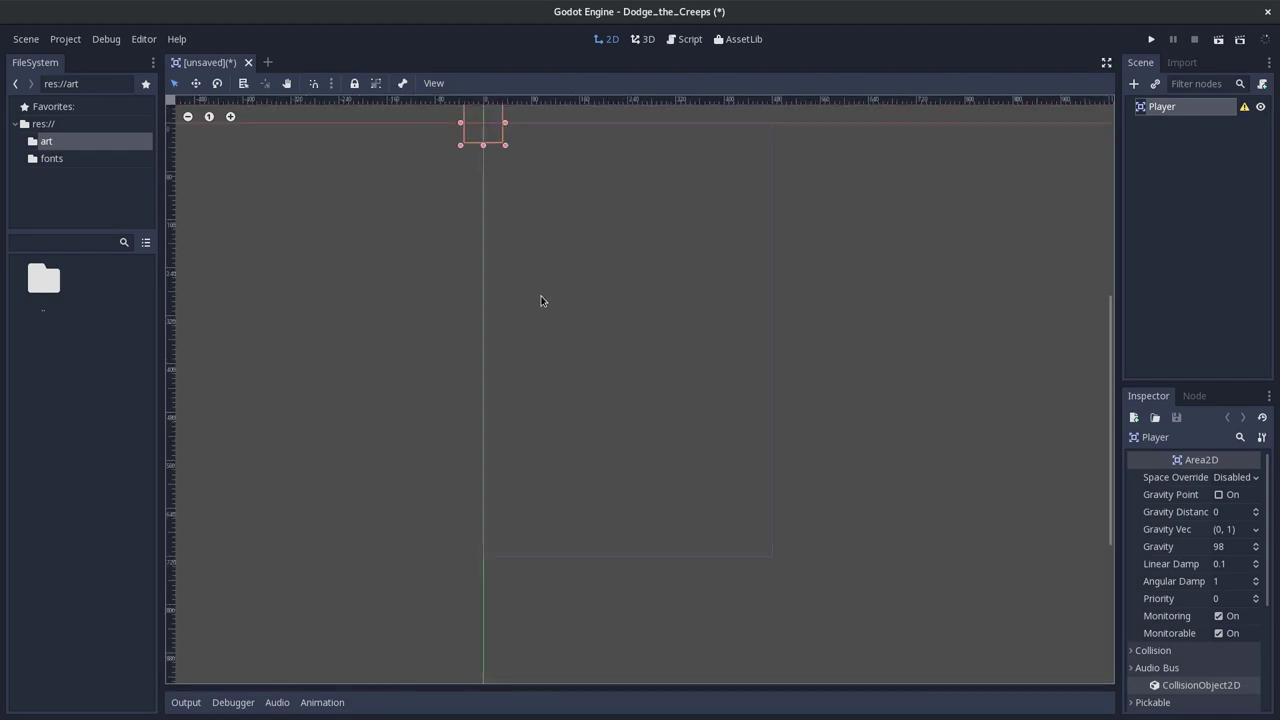
scroll(540, 297, "down", 2)
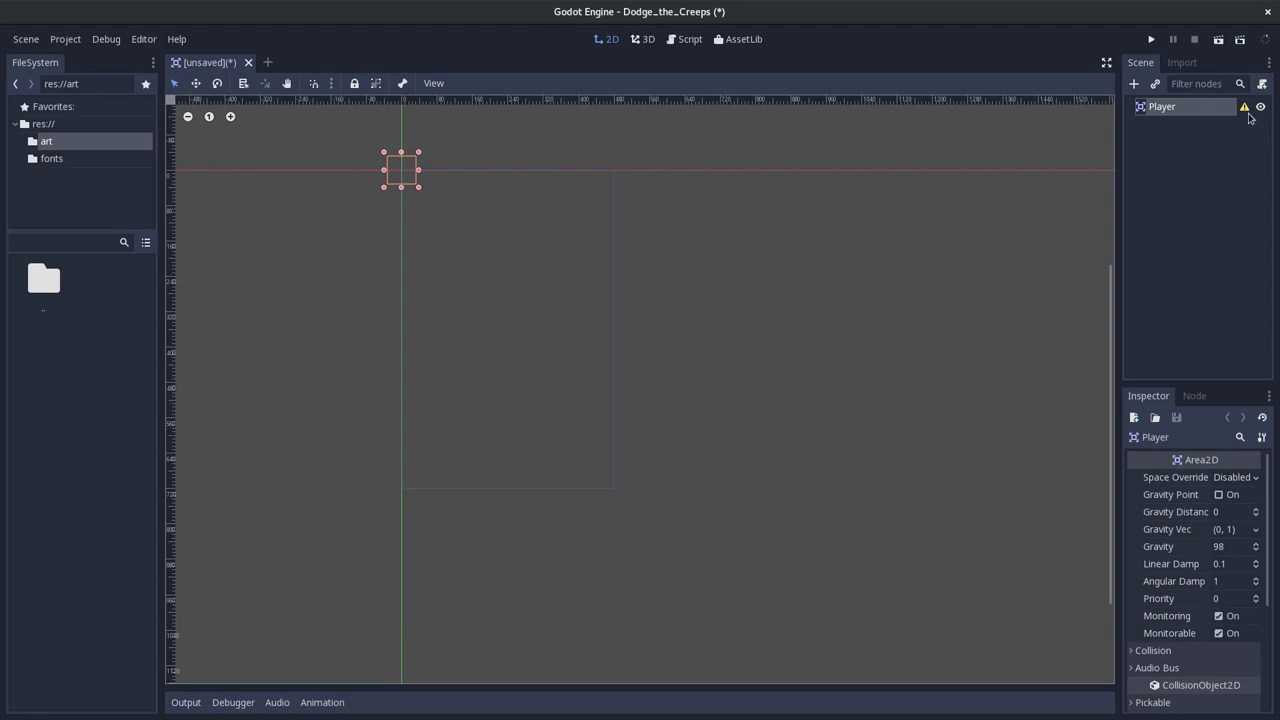
mouse_move(1245, 111)
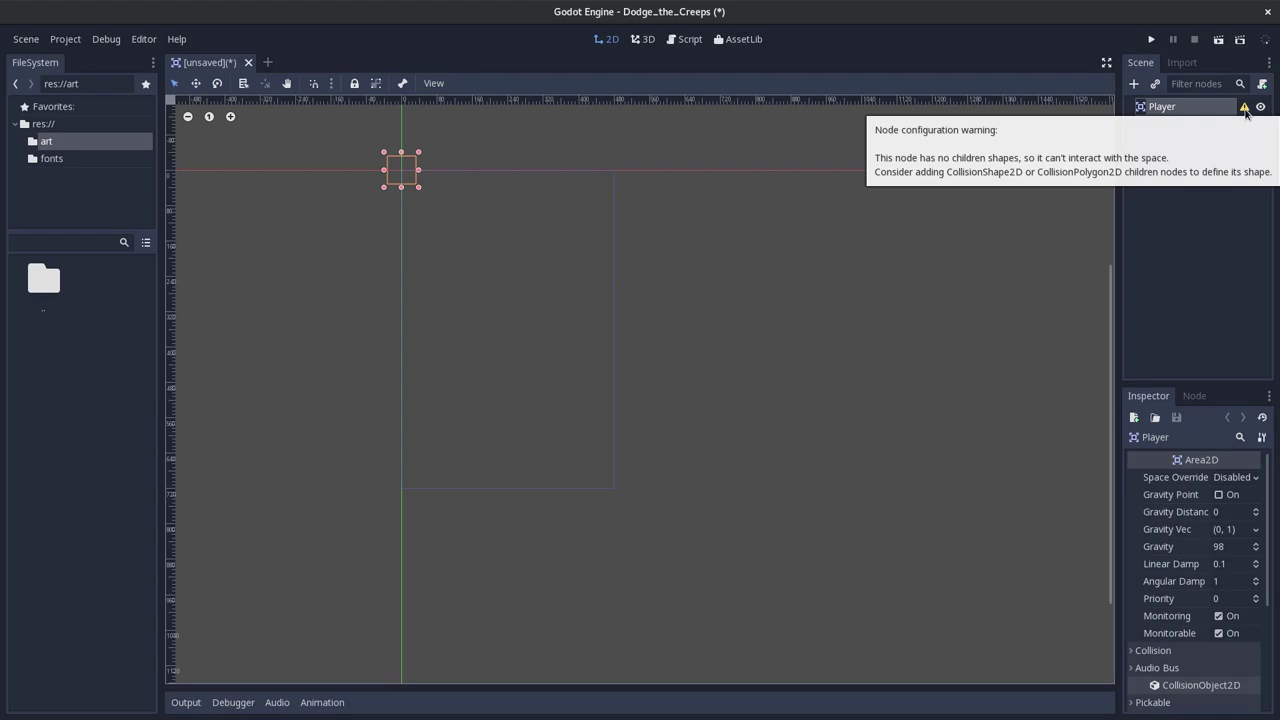
key("alt+Tab")
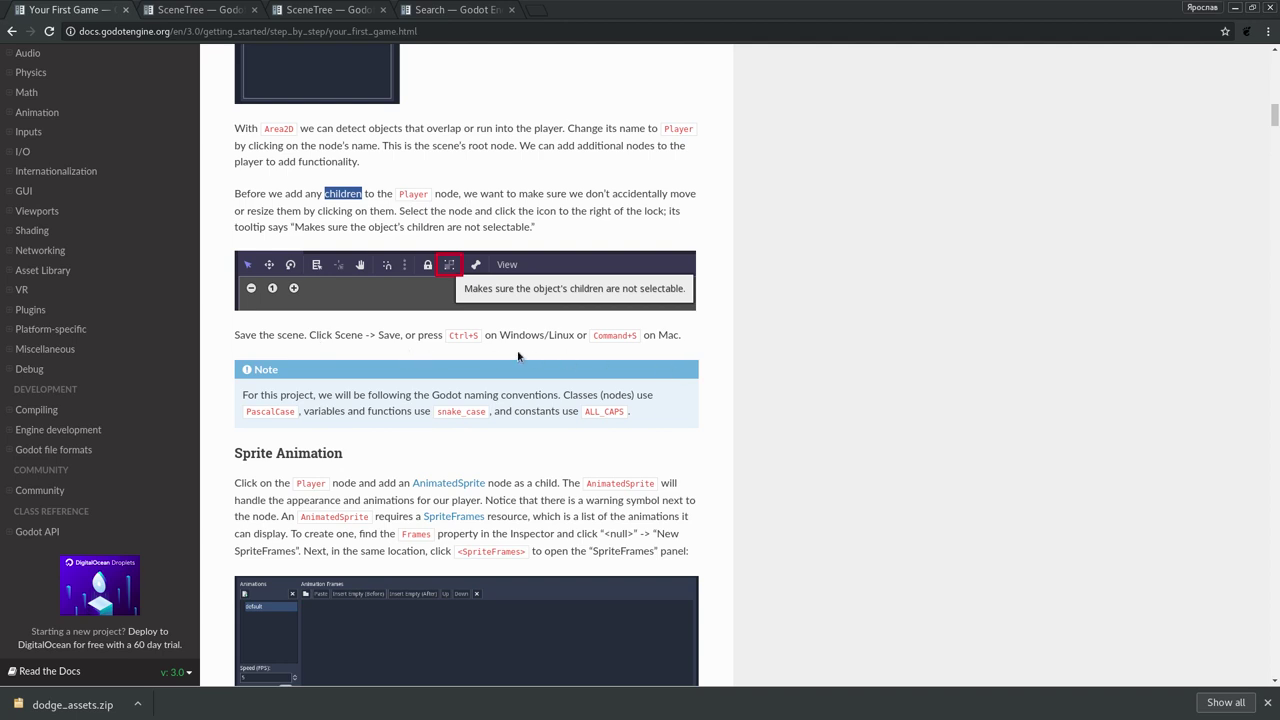
key("alt+Tab")
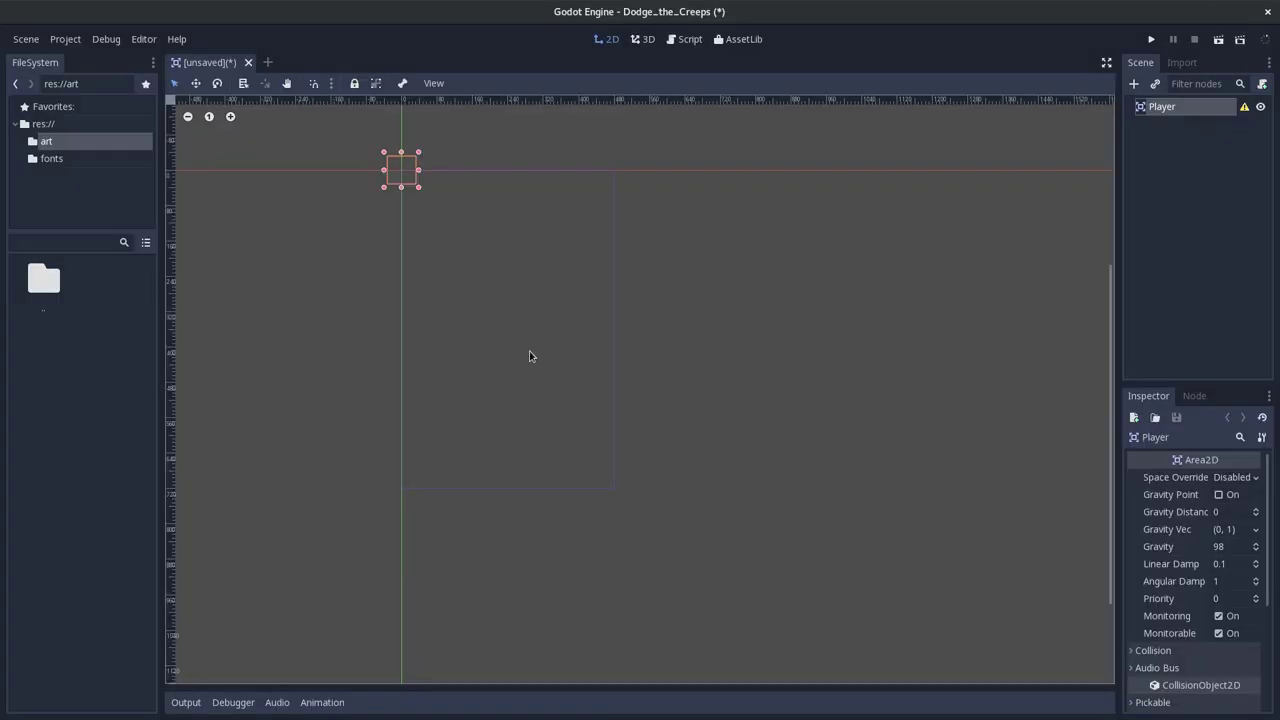
- Save the scene as Player.tscn in the res:// project root
key("super")
key("super")
key("ctrl+s")
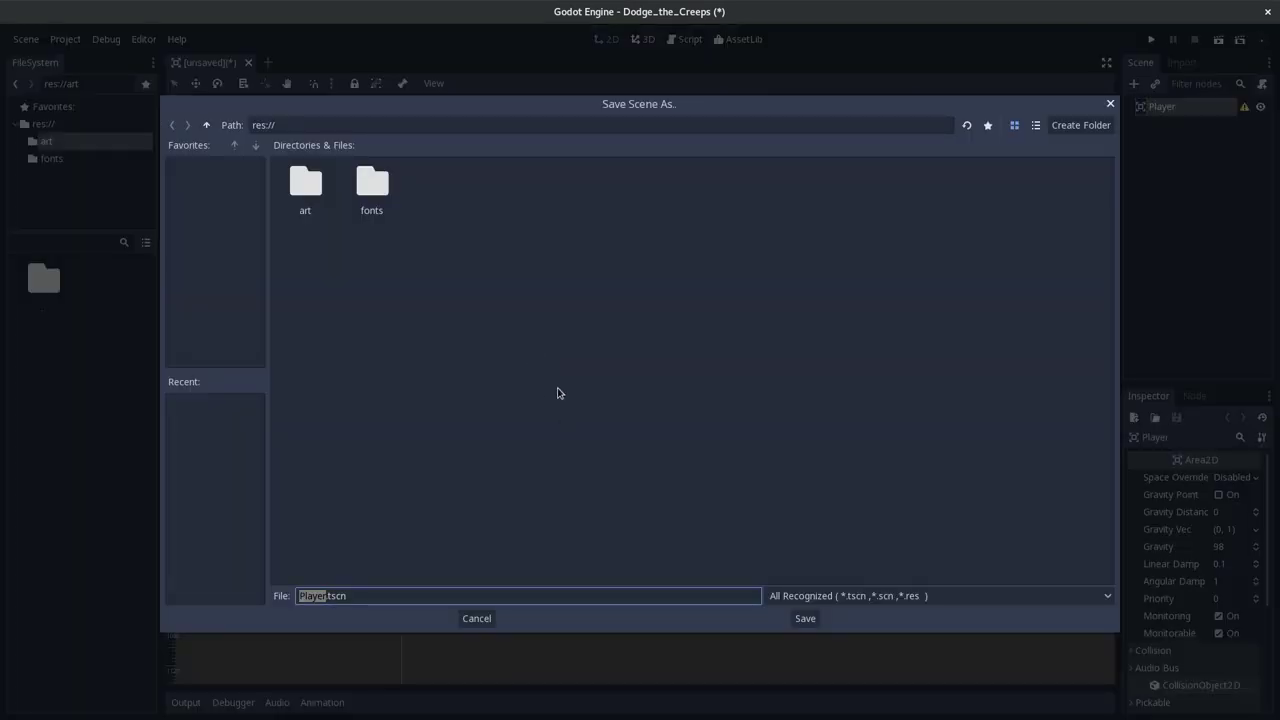
key("Escape")
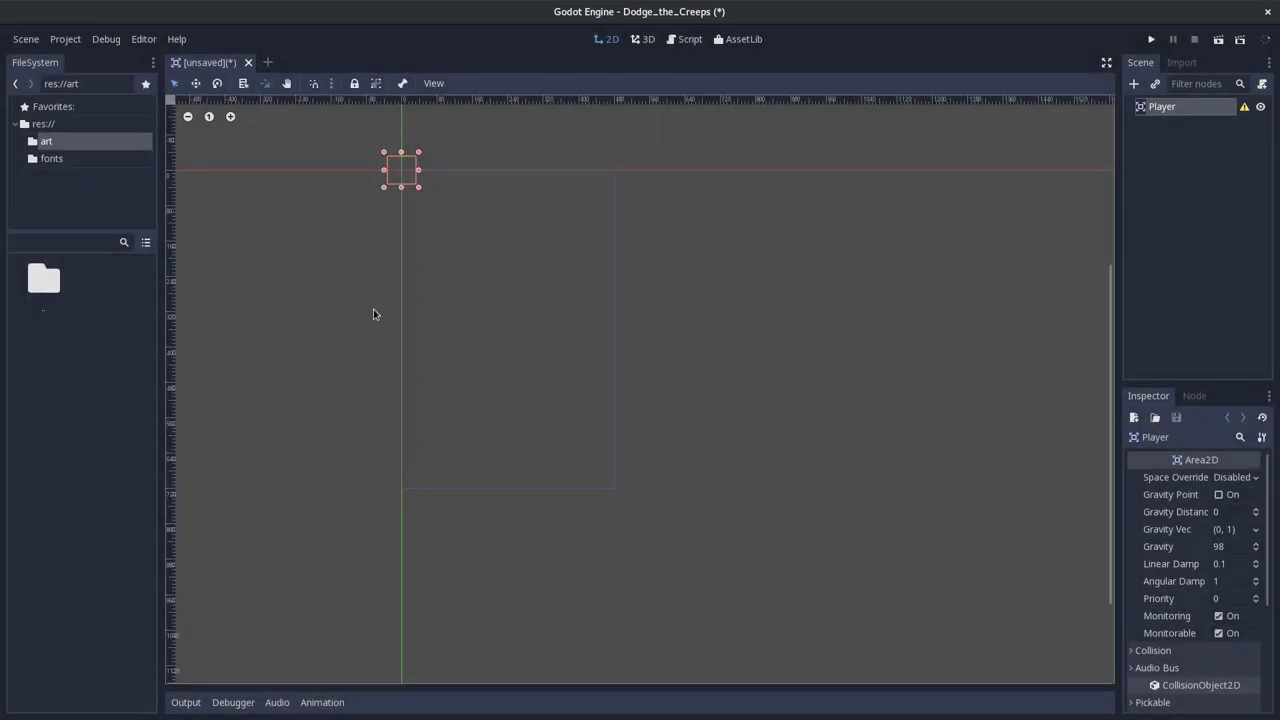
key("alt+Tab")
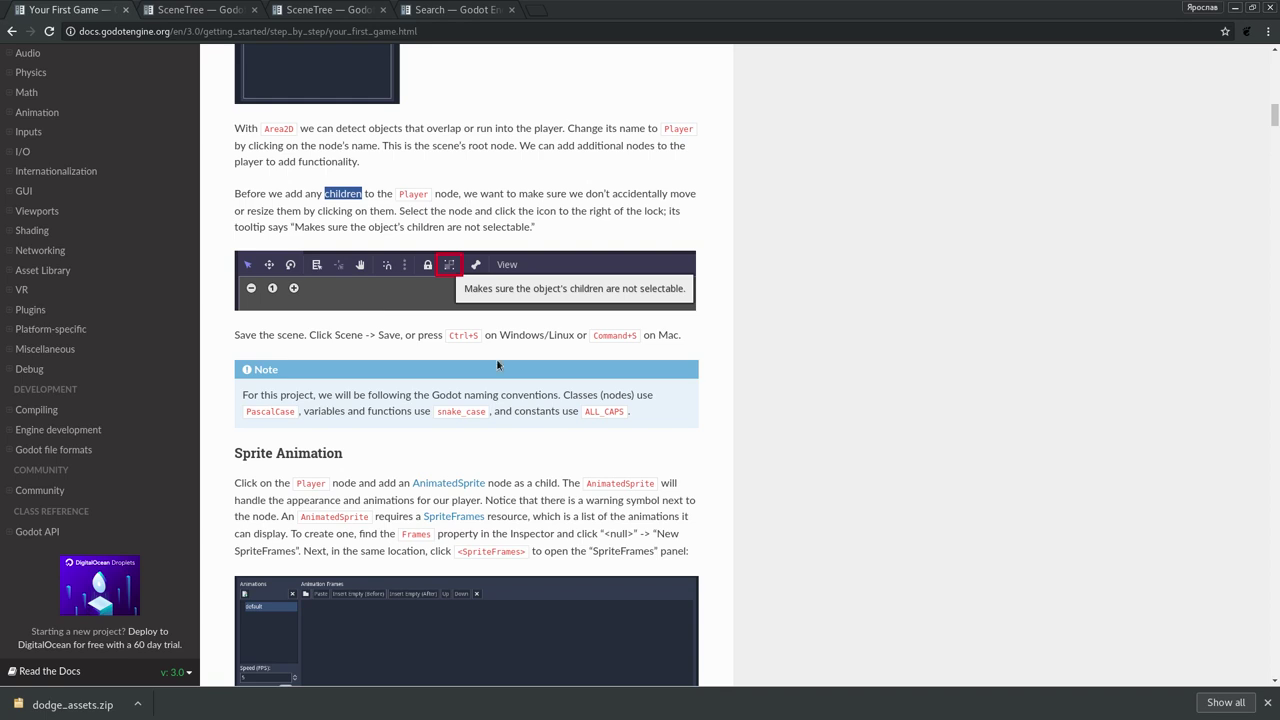
key("alt+Tab")
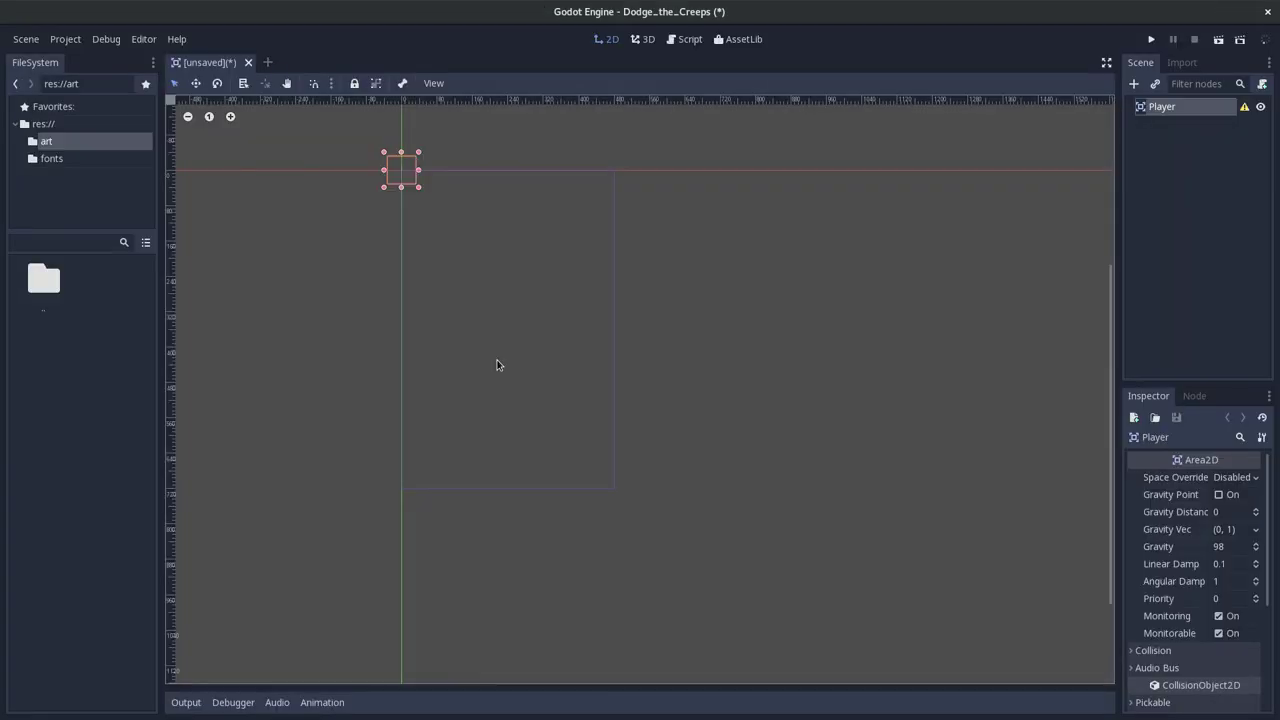
key("ctrl+s")
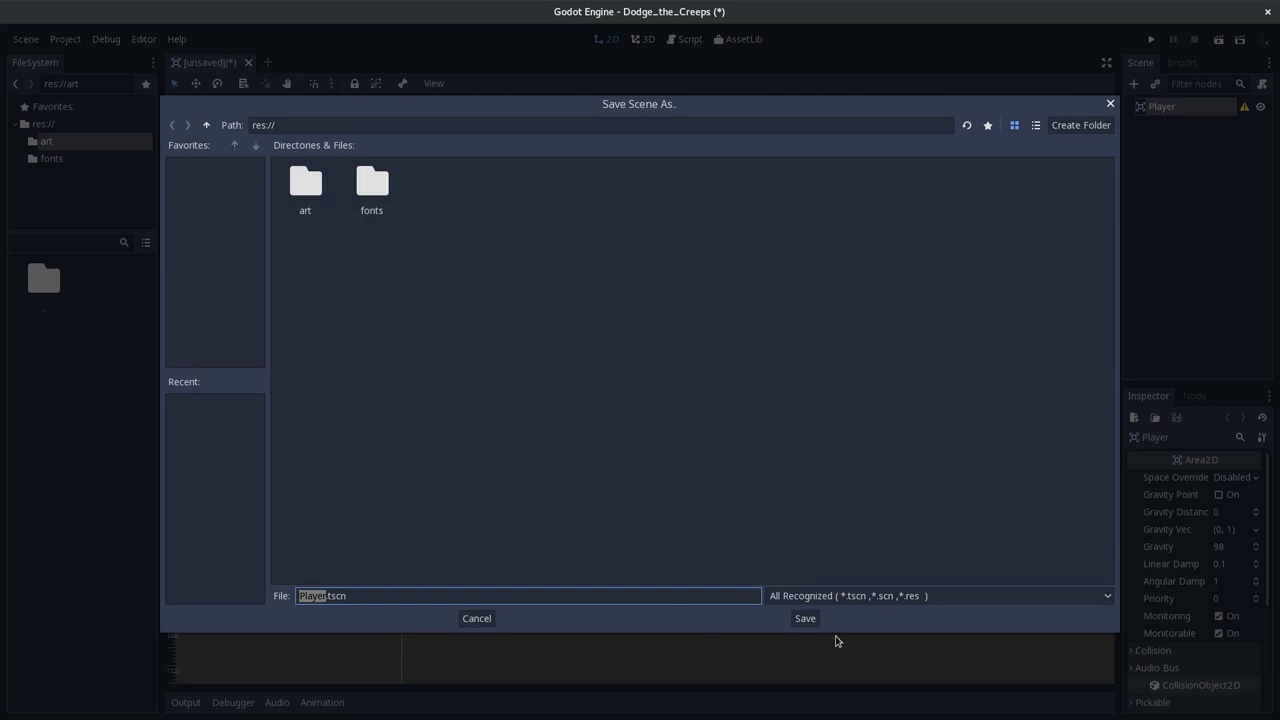
left_click(815, 620)
key("alt+Tab")
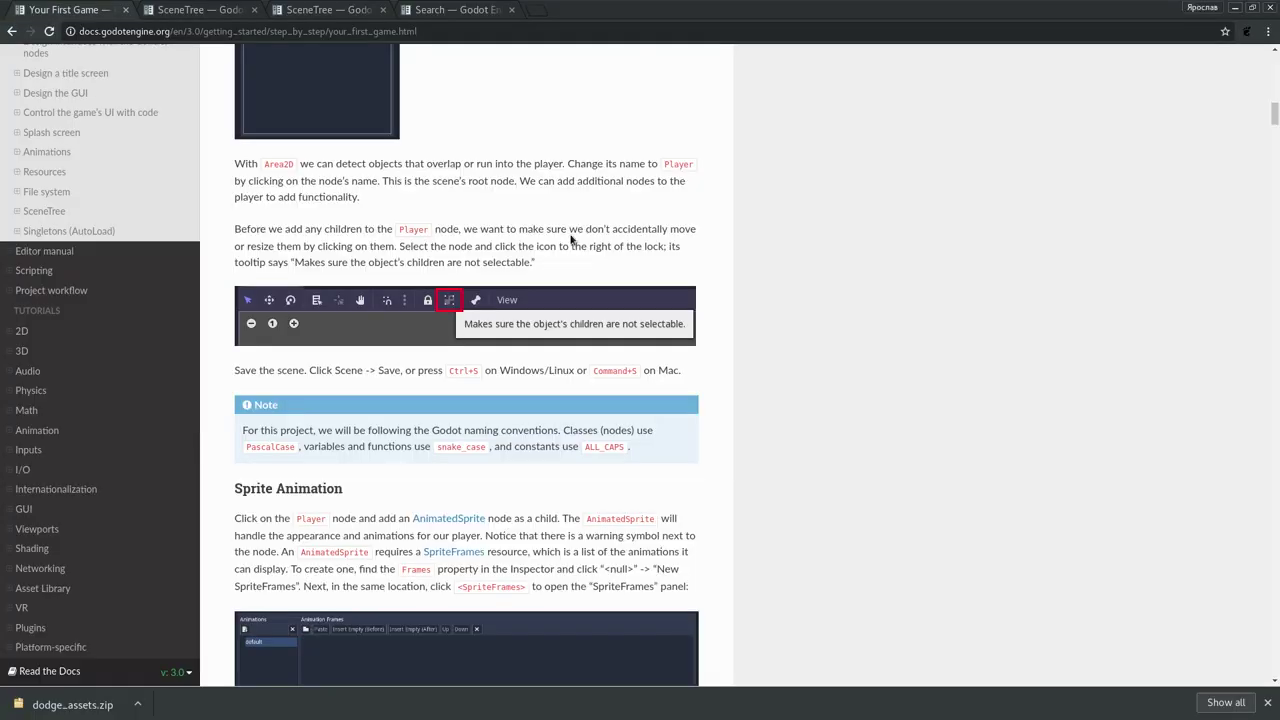
scroll(433, 298, "up", 1)
key("alt+Tab")
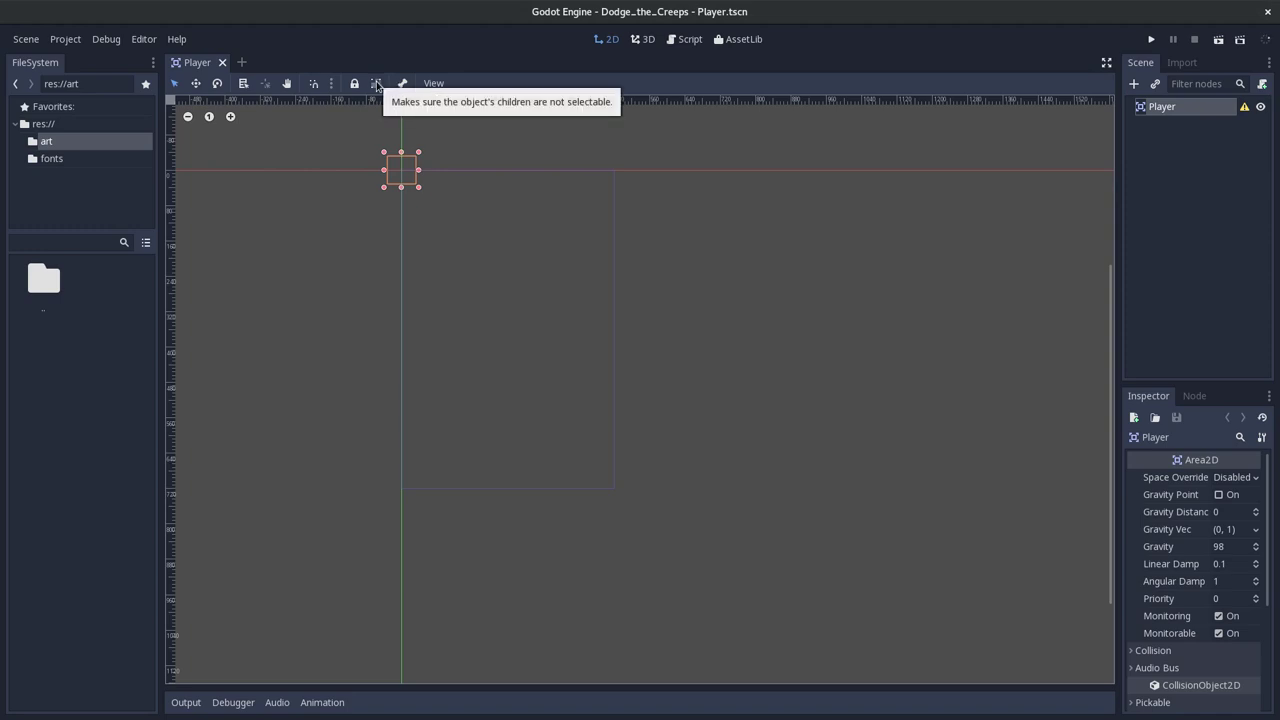
- Make Player's children unselectable, save Player.tscn, and read the tutorial's Sprite Animation section
left_click(377, 86)
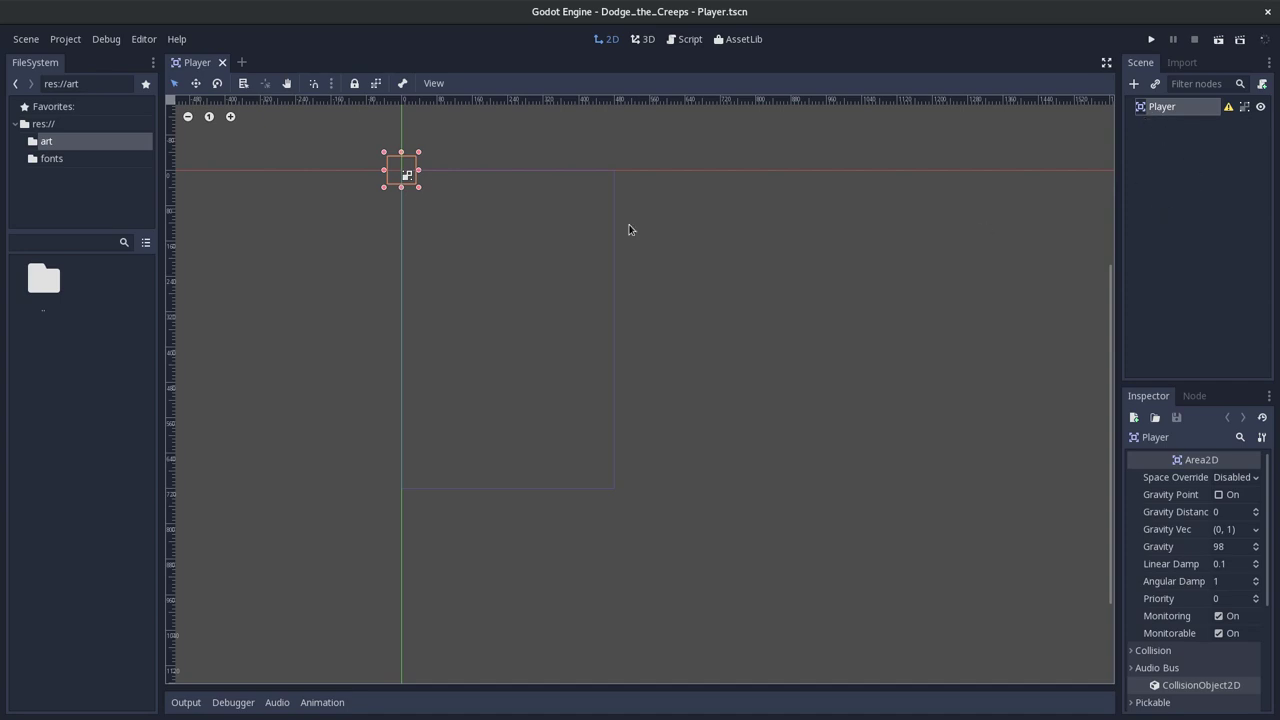
key("ctrl+s")
key("alt+Tab")
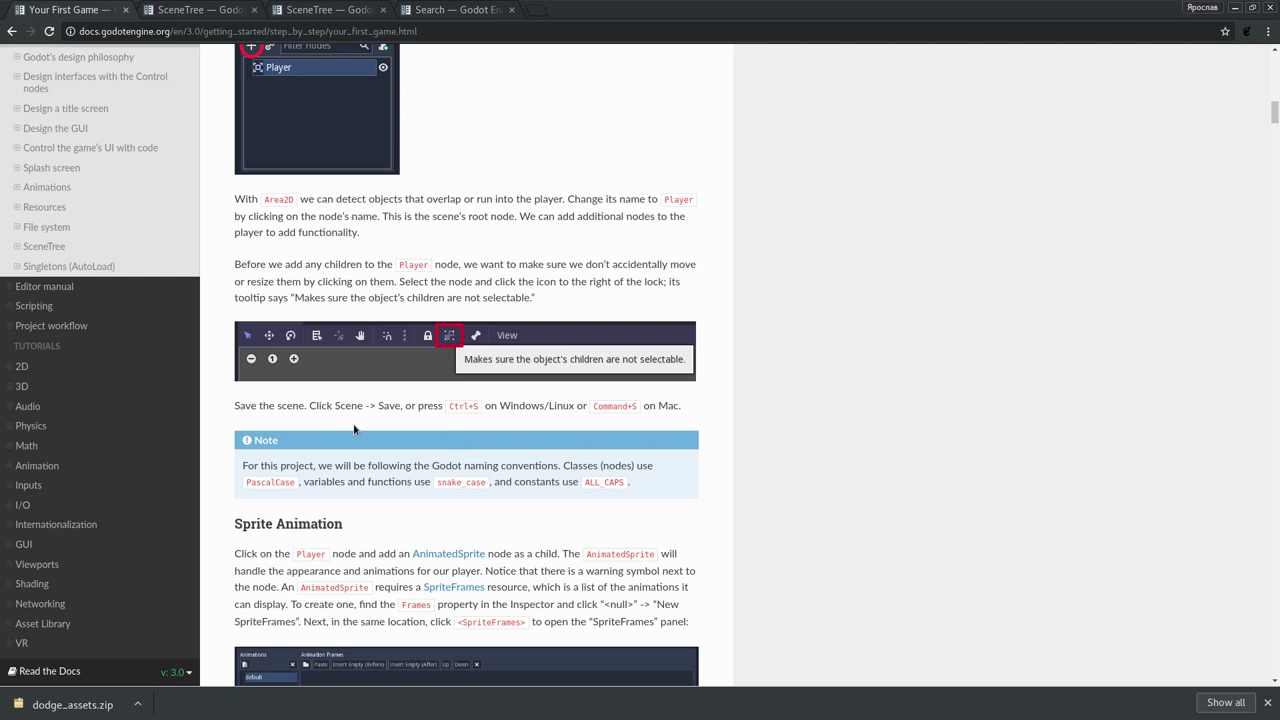
scroll(356, 415, "down", 3)
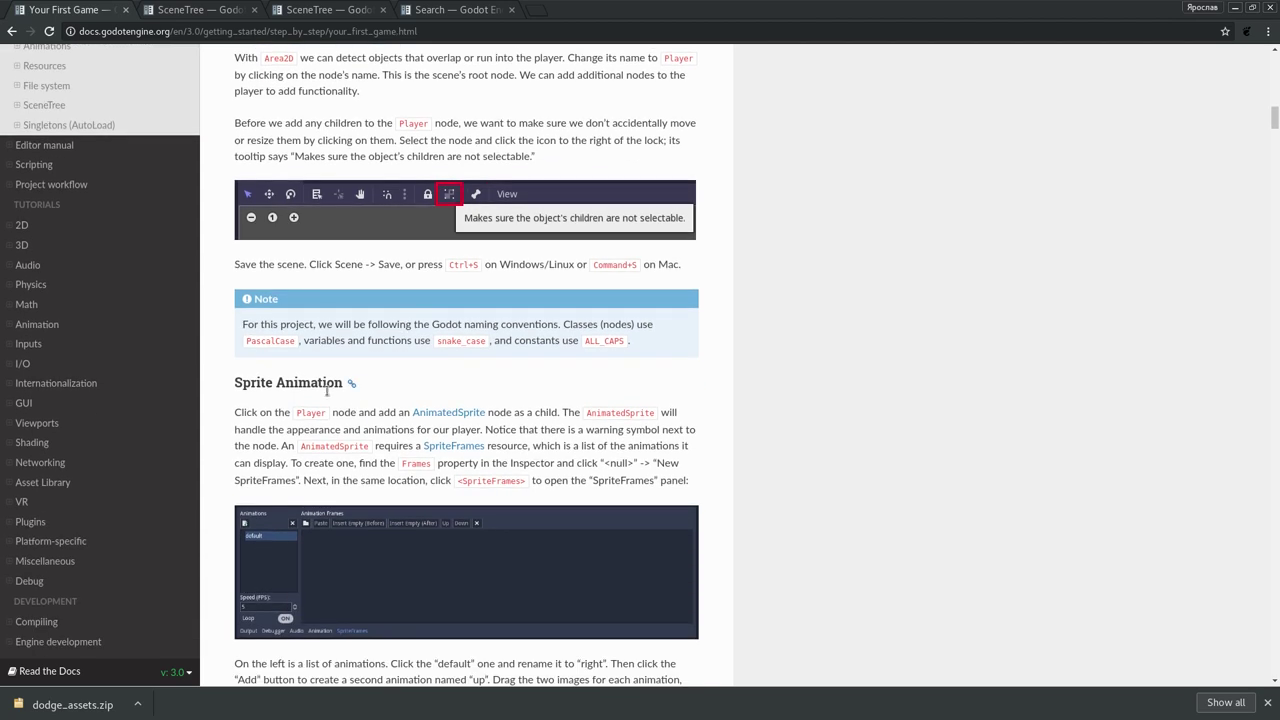
double_click(326, 388)
scroll(330, 392, "down", 2)
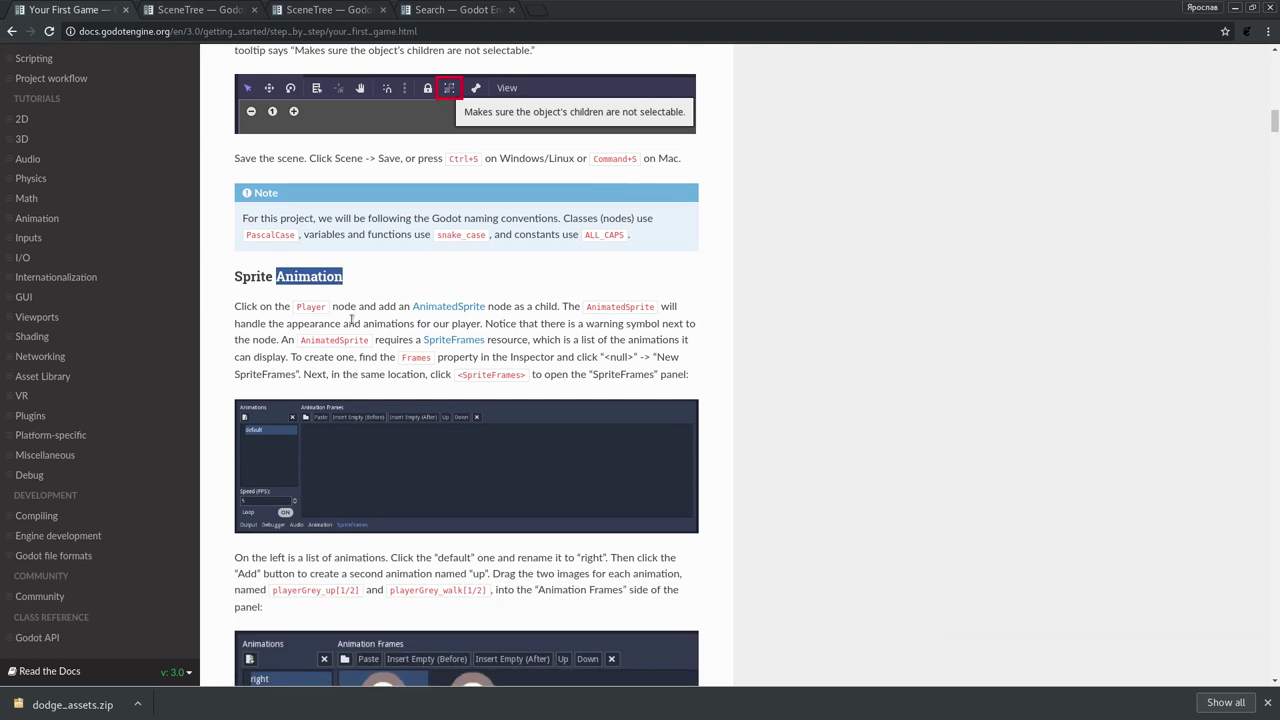
left_click(484, 321)
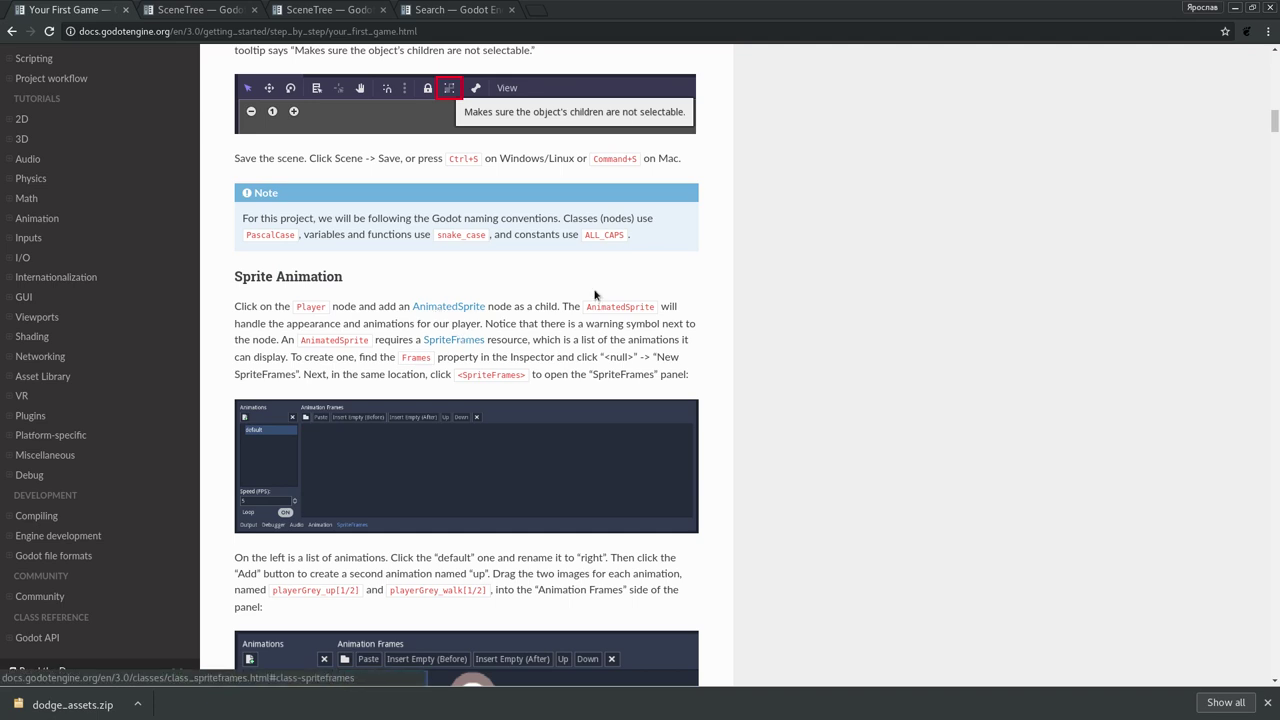
key("alt+Tab")
- Add an AnimatedSprite child node to Player, found by searching 'anima'
right_click(1179, 113)
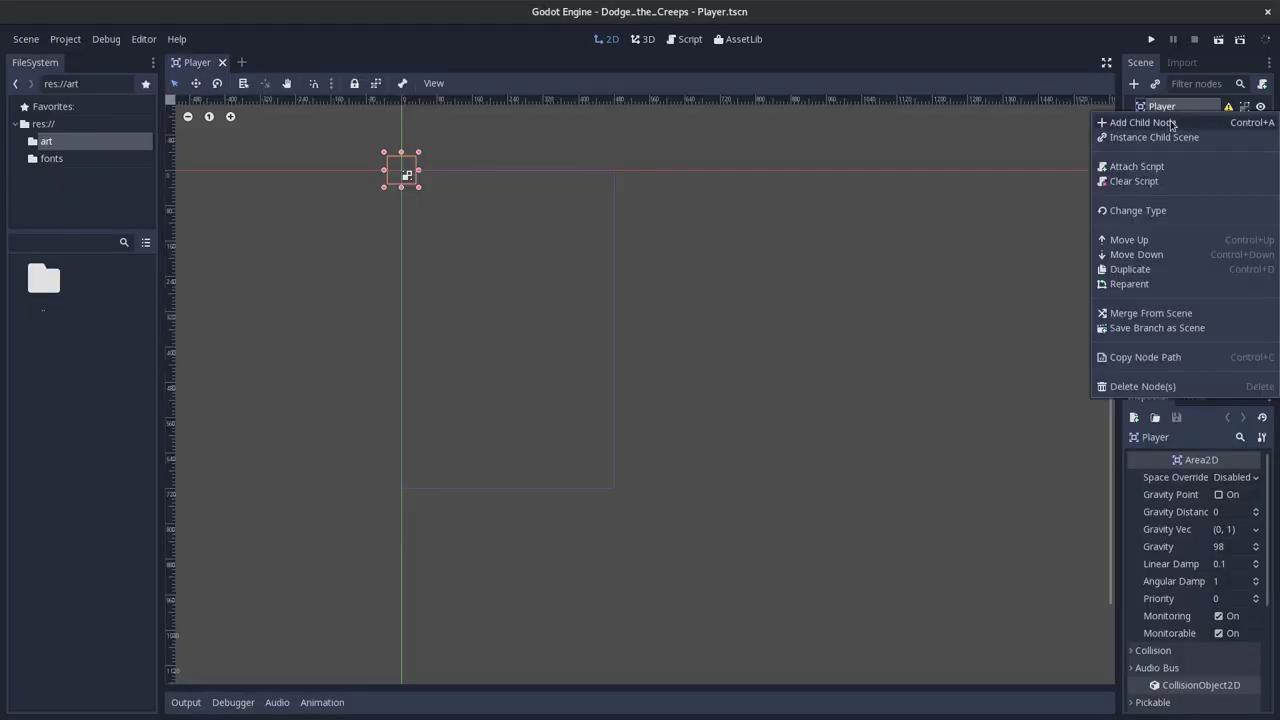
left_click(1143, 122)
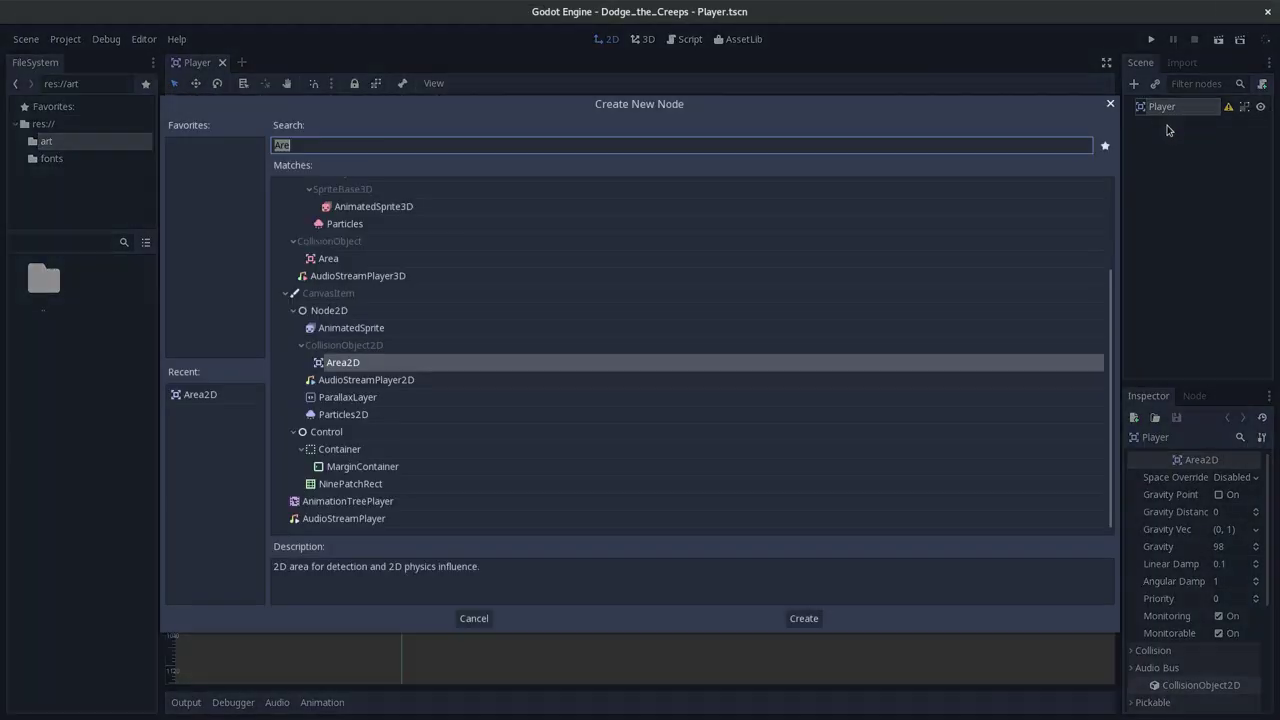
type("a")
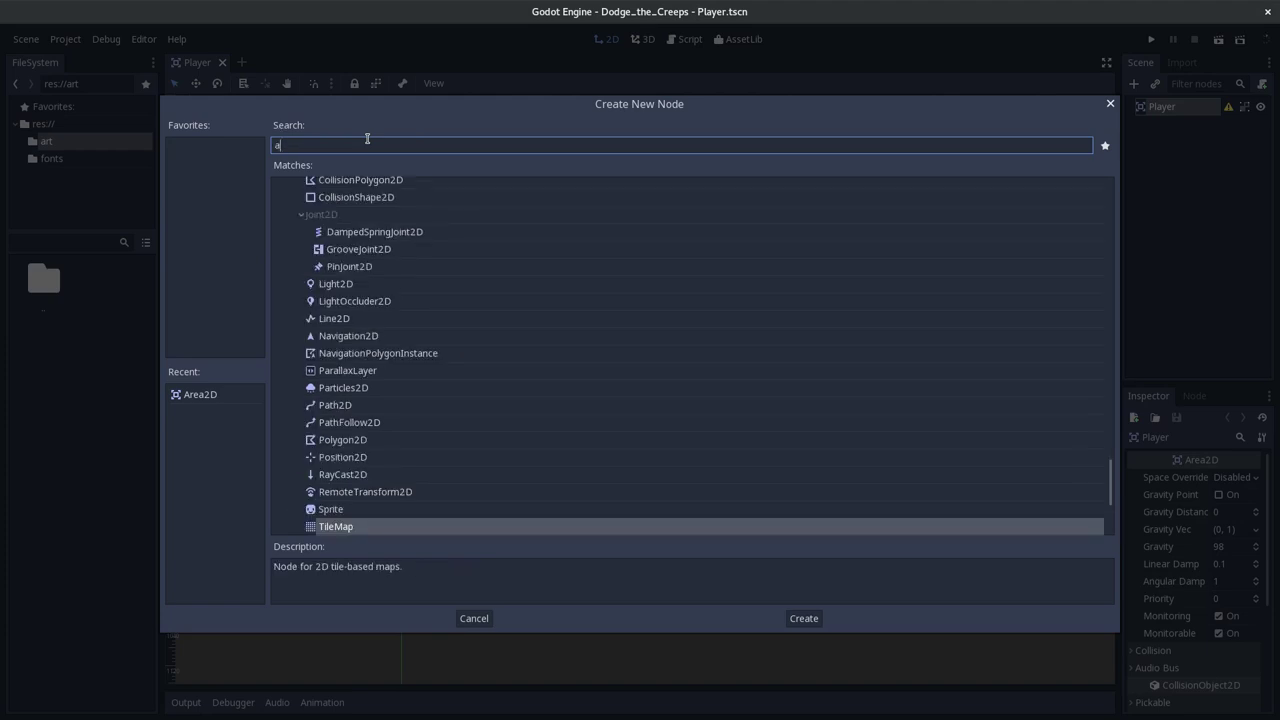
type("nima")
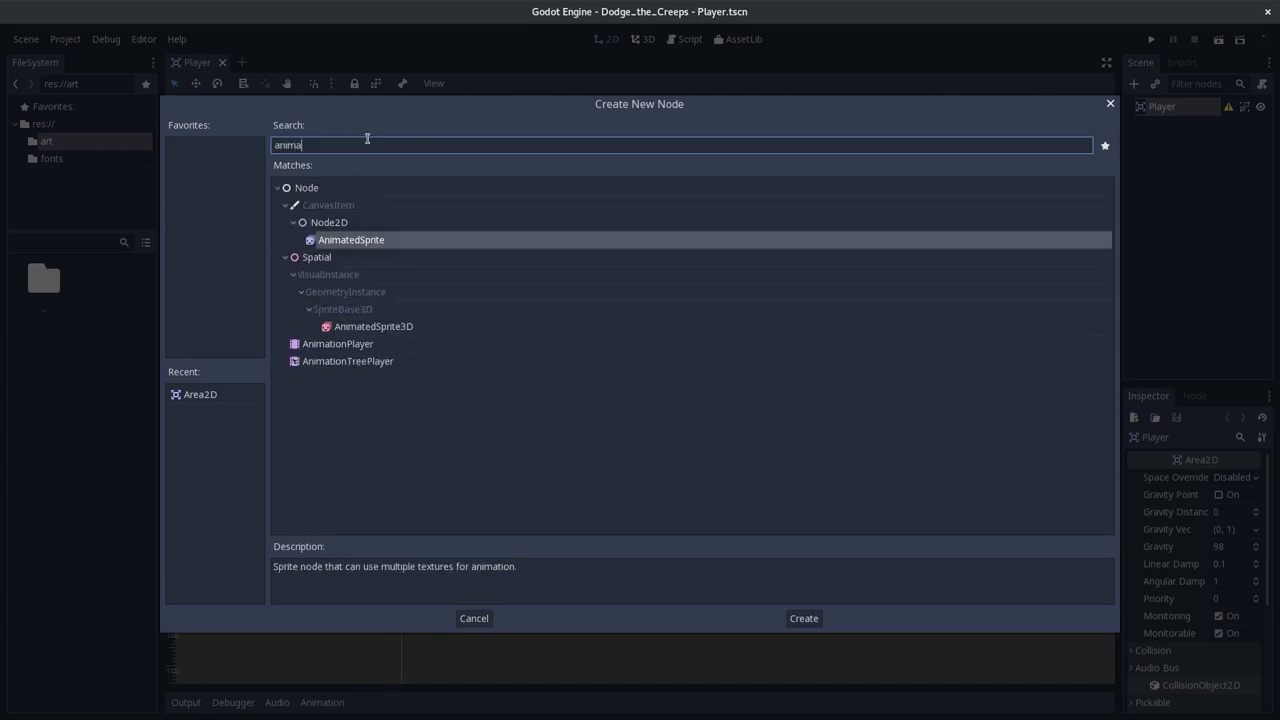
double_click(388, 245)
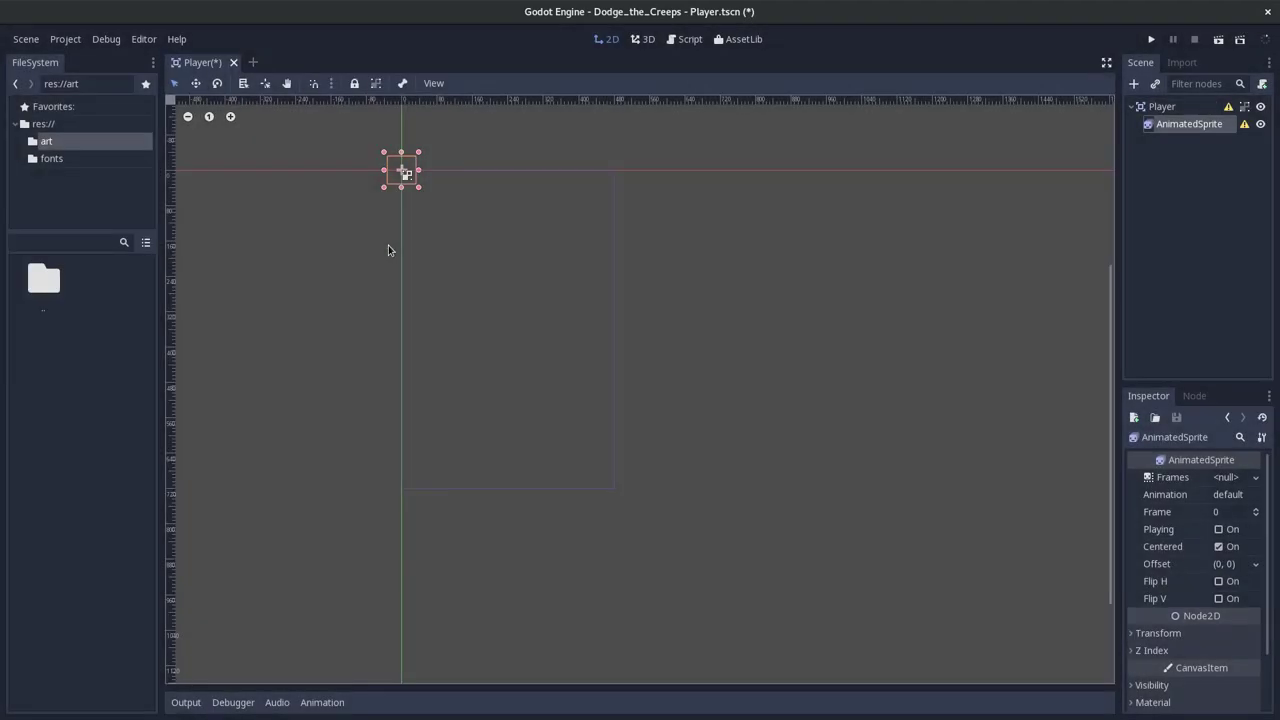
key("alt+Tab")
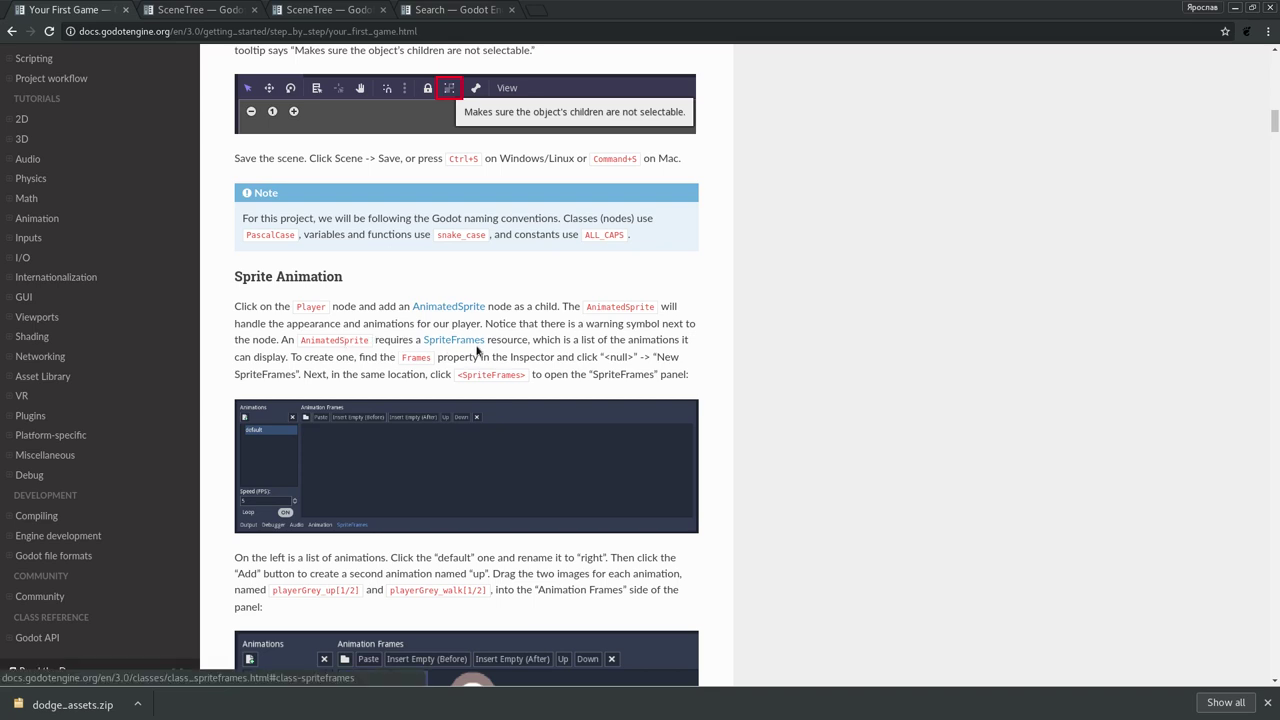
- Read the tutorial's SpriteFrames setup instructions, then return to the AnimatedSprite node in Godot
key("alt+Tab")
key("alt+Tab")
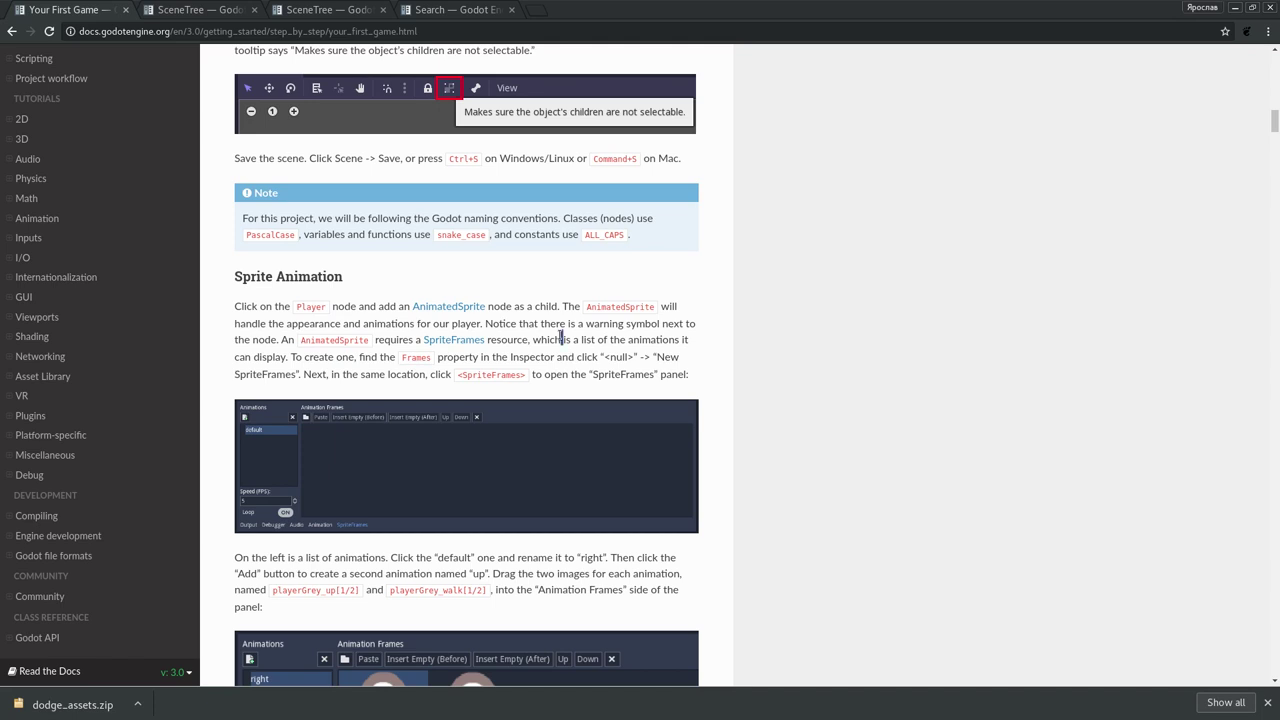
scroll(546, 357, "down", 1)
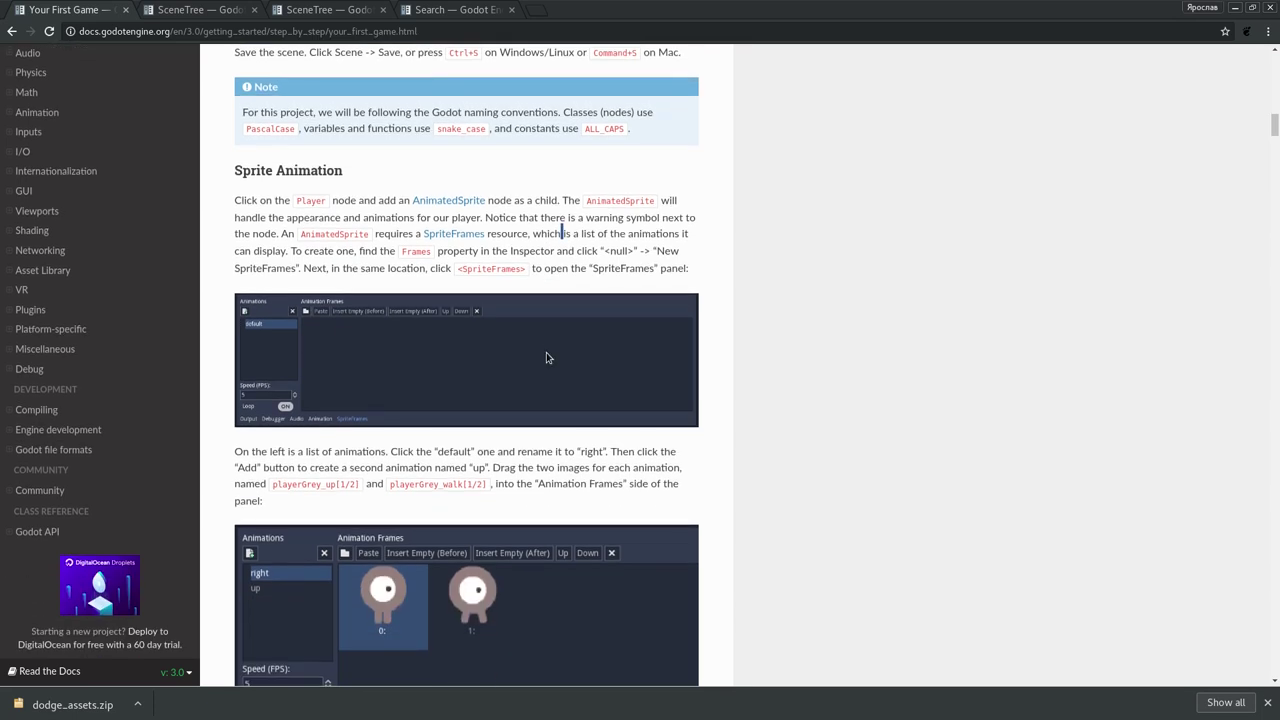
double_click(328, 254)
left_click(362, 252)
double_click(618, 251)
scroll(615, 258, "down", 1)
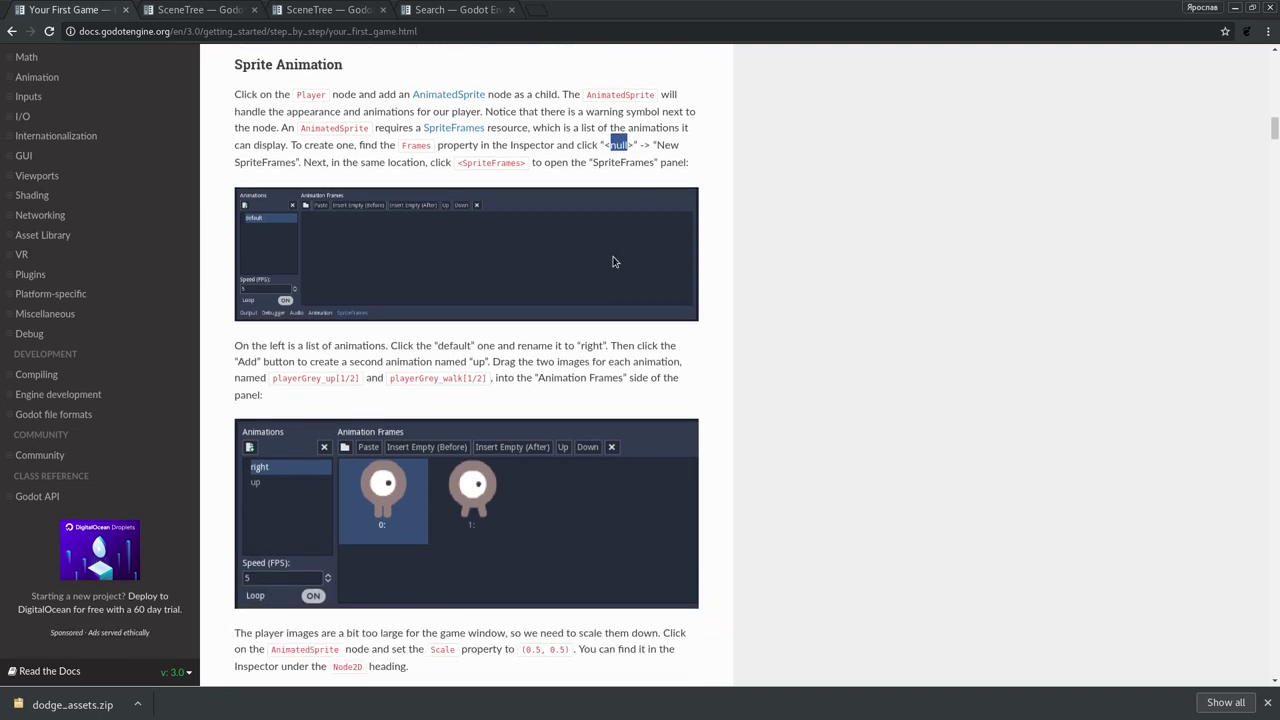
scroll(615, 262, "up", 1)
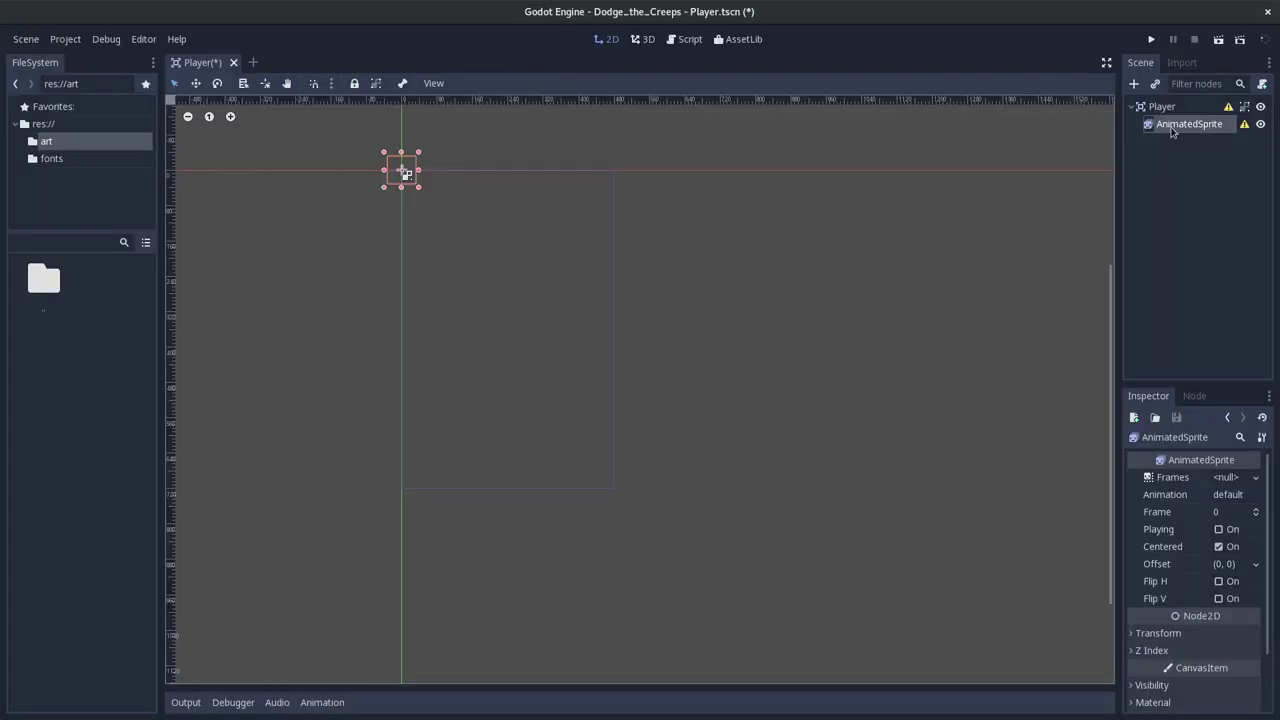
right_click(1173, 126)
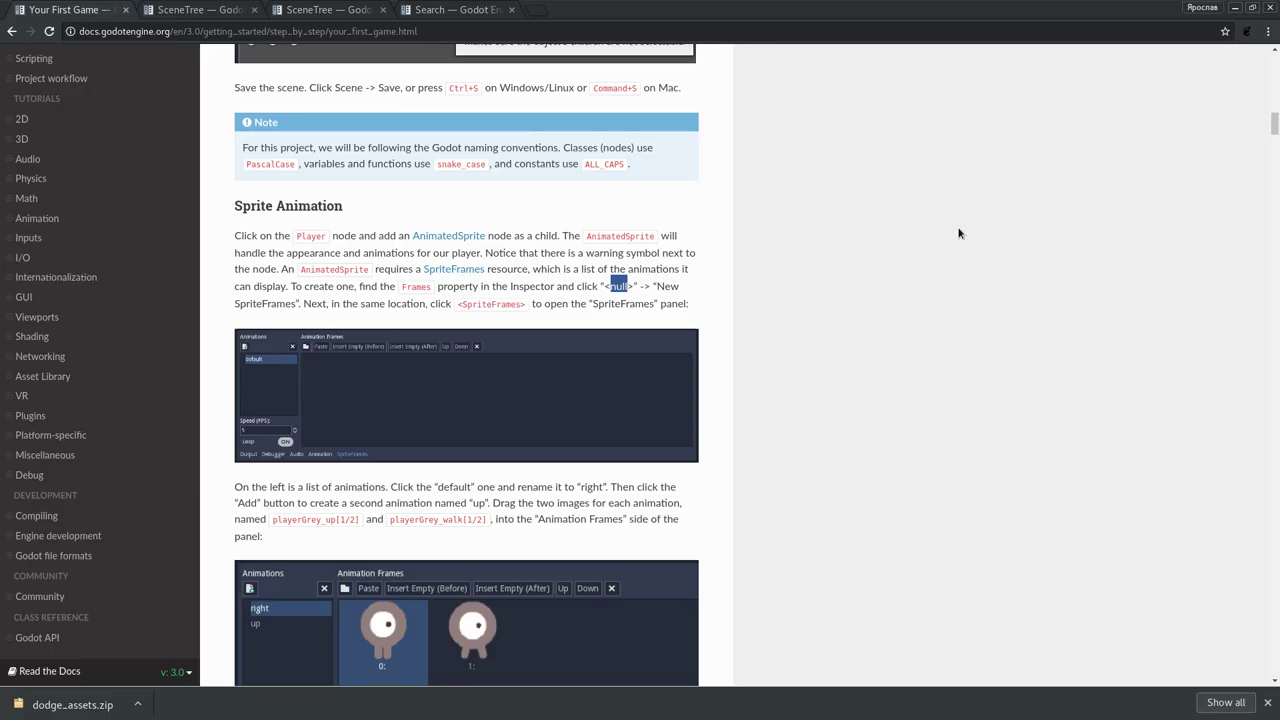
left_click(547, 268)
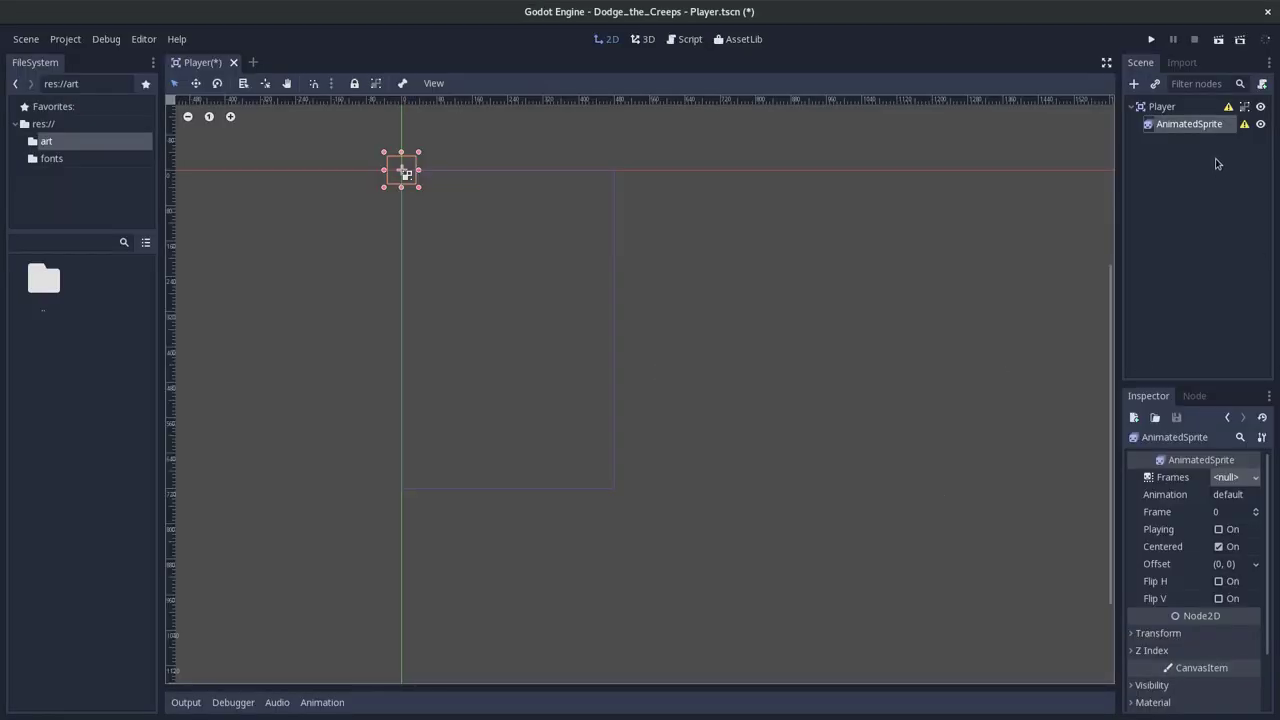
- Select AnimatedSprite, widen the Inspector, and assign its Frames a New SpriteFrames
left_click(1160, 127)
left_click_drag(1119, 435, 1025, 435)
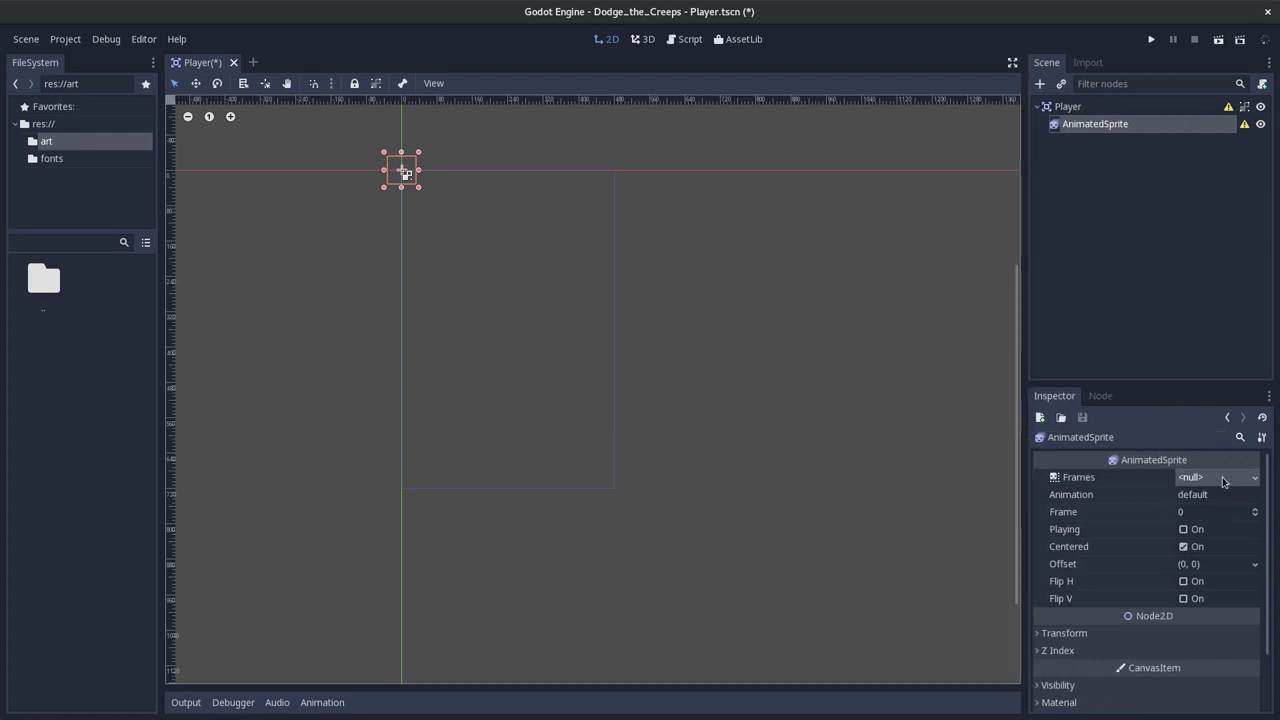
left_click(1255, 478)
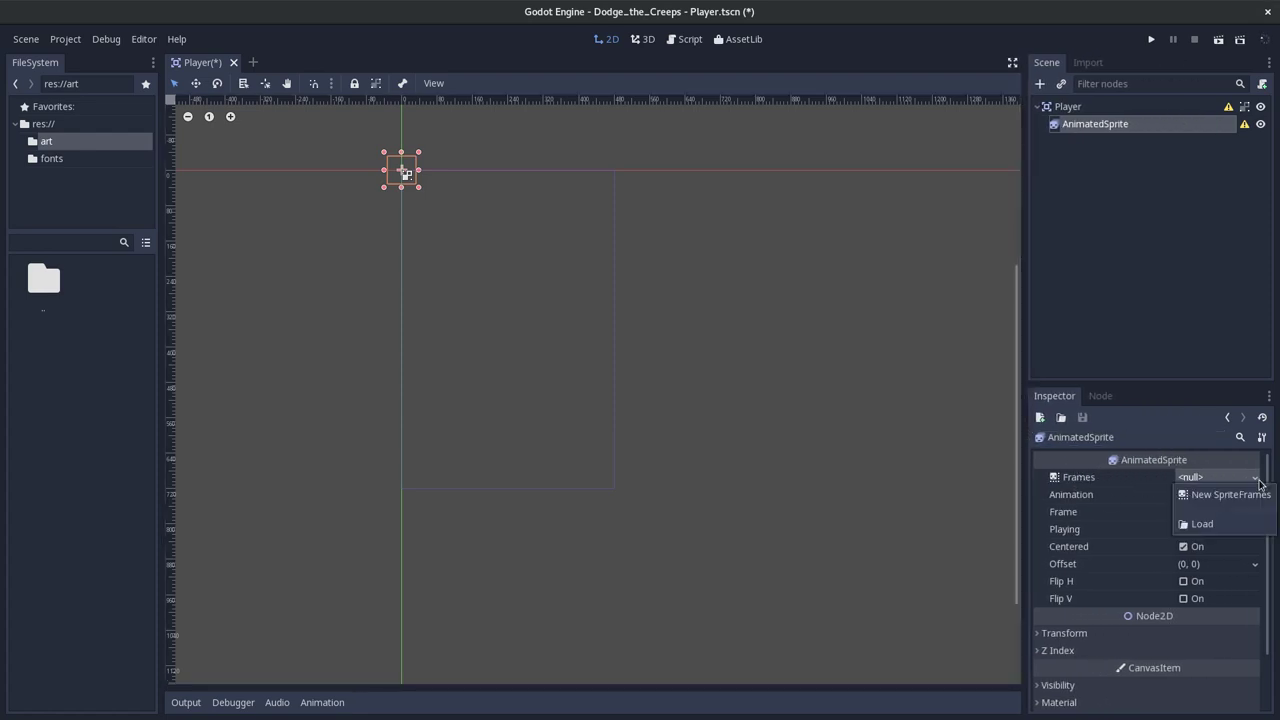
left_click(1245, 497)
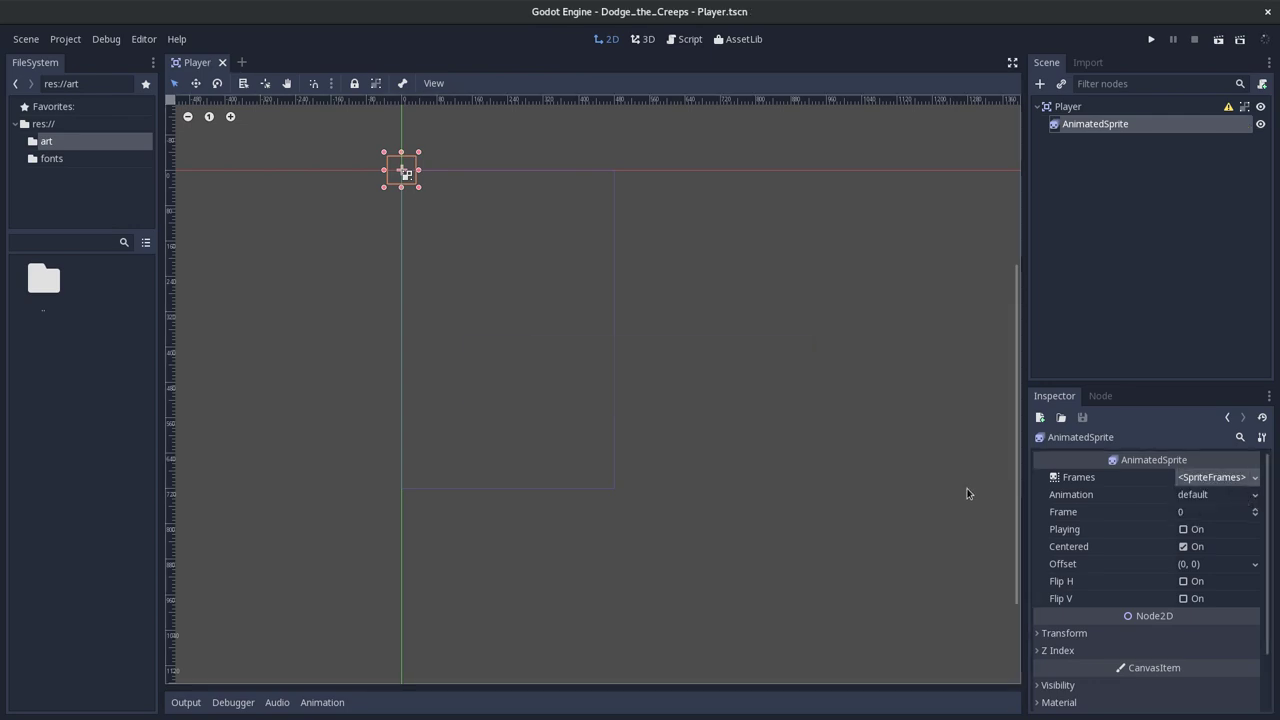
- Check the tutorial for the next SpriteFrames instructions
key("alt+Tab")
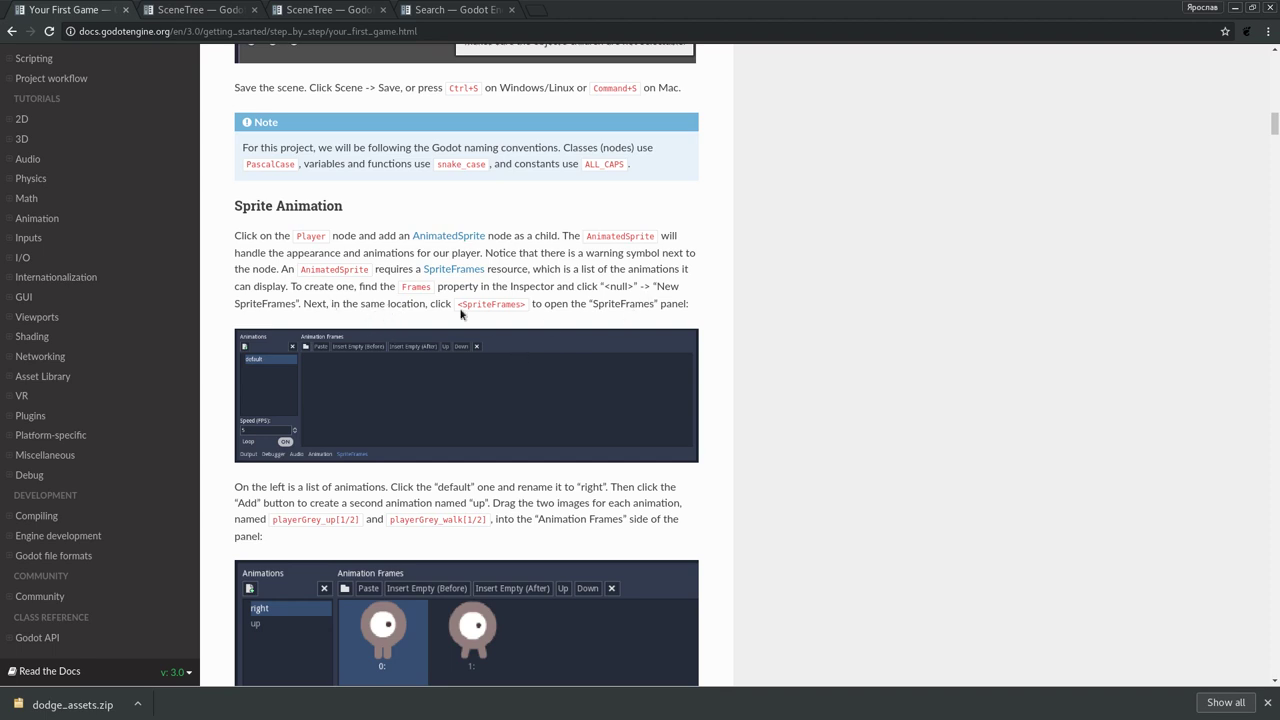
double_click(402, 304)
key("alt+Tab")
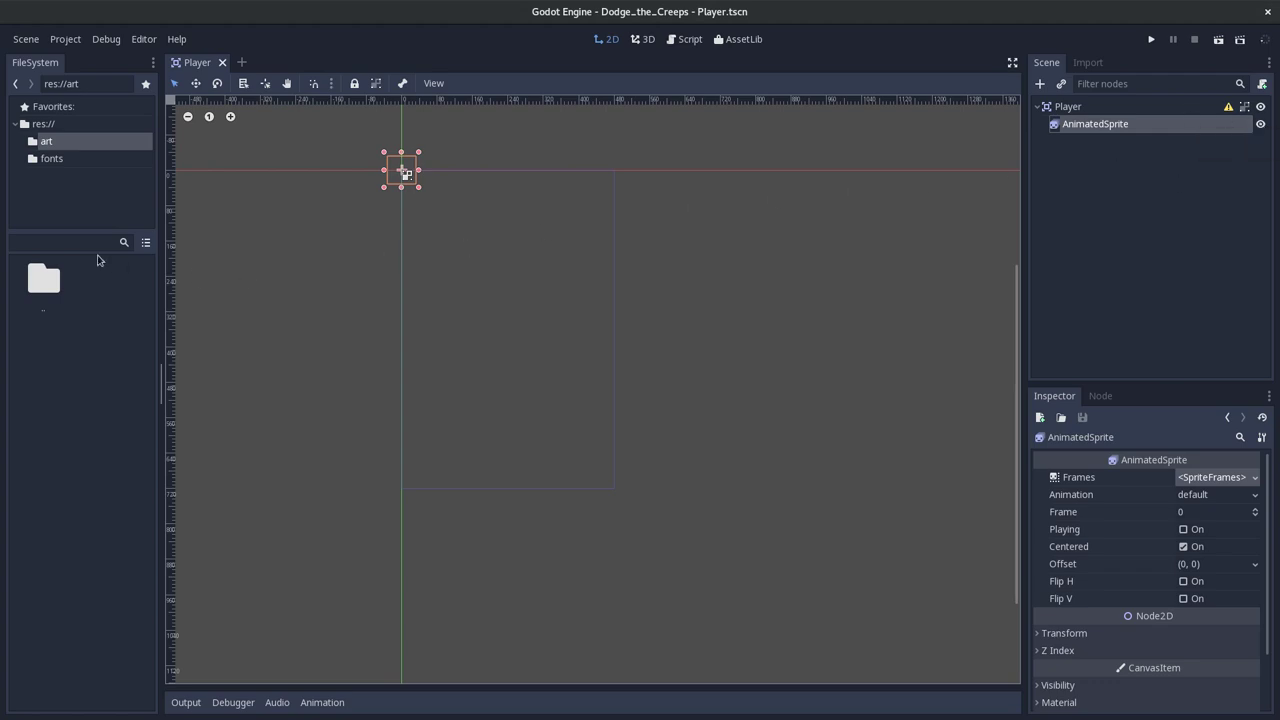
key("alt+Tab")
scroll(378, 415, "up", 1)
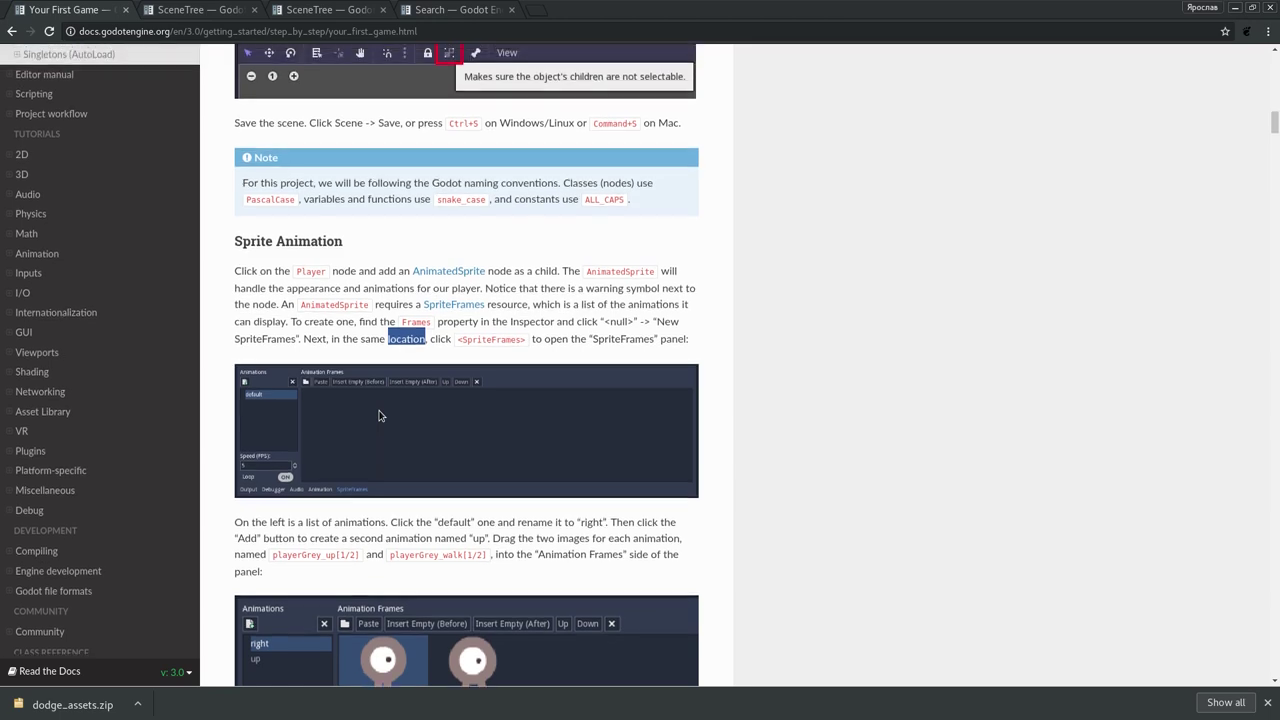
scroll(378, 415, "down", 4)
scroll(379, 415, "down", 1)
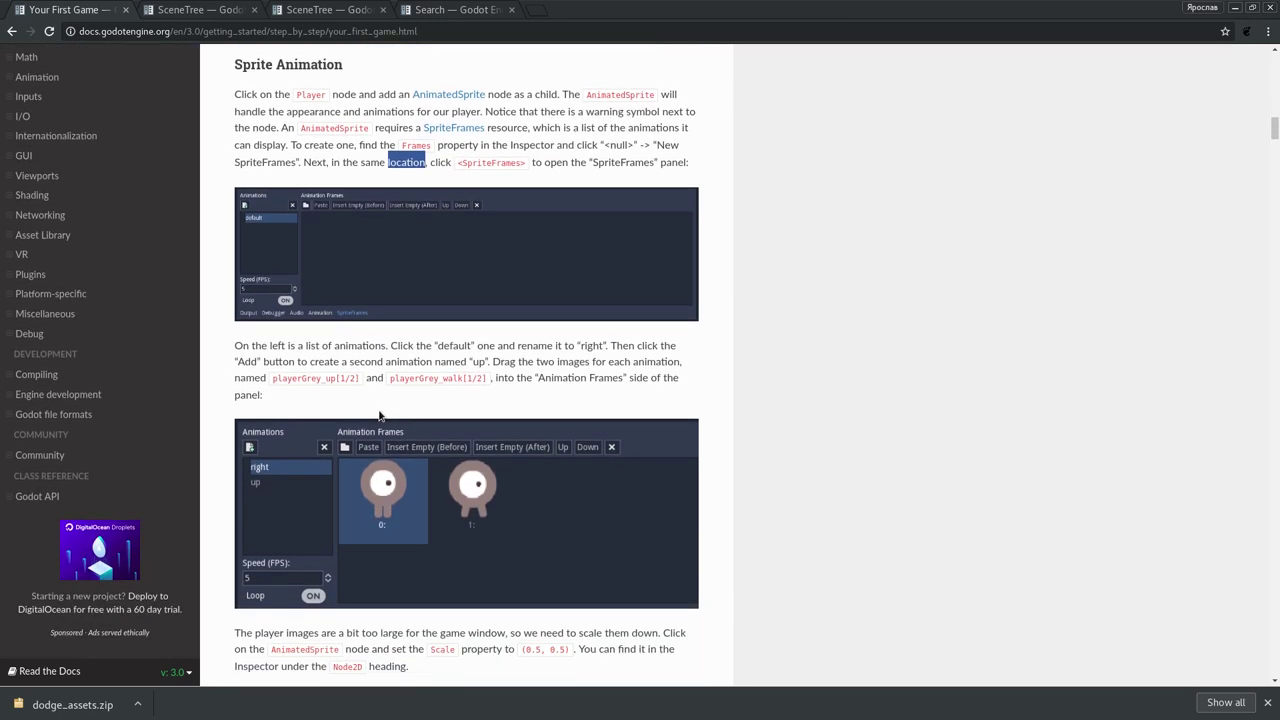
key("alt+Tab")
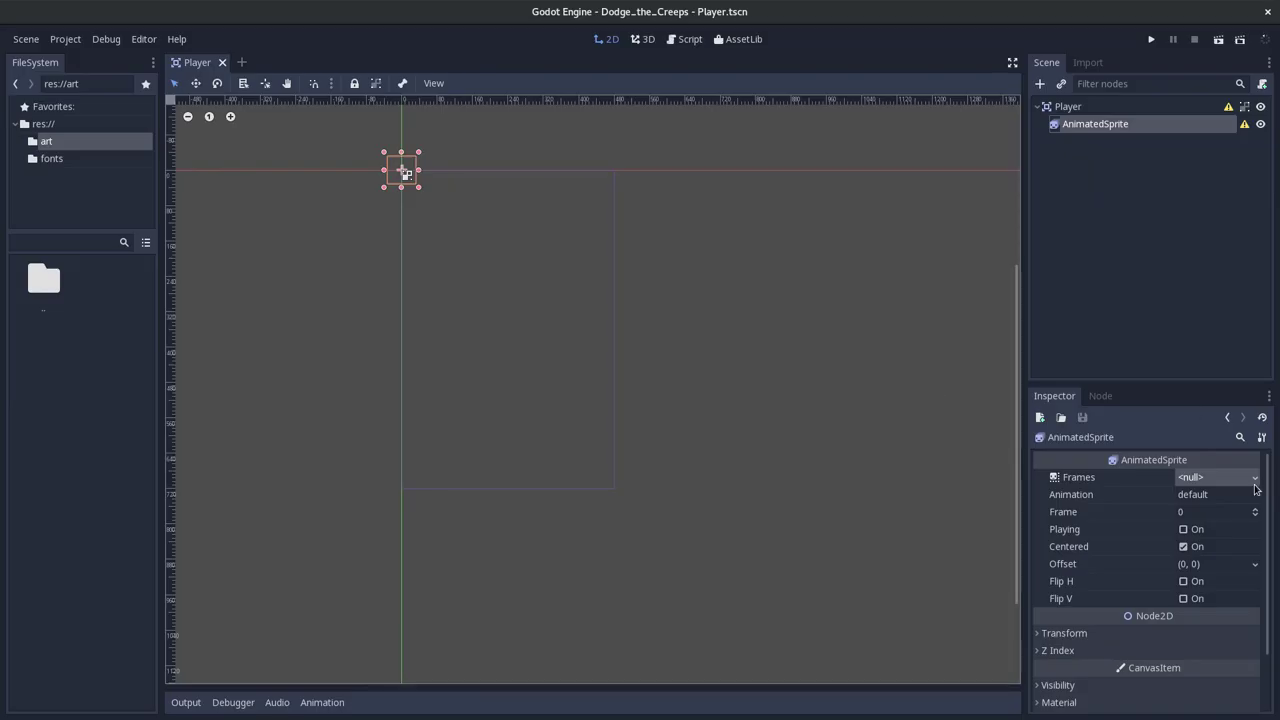
- Recreate the New SpriteFrames resource and open it in the SpriteFrames panel
left_click(1255, 479)
left_click(1246, 495)
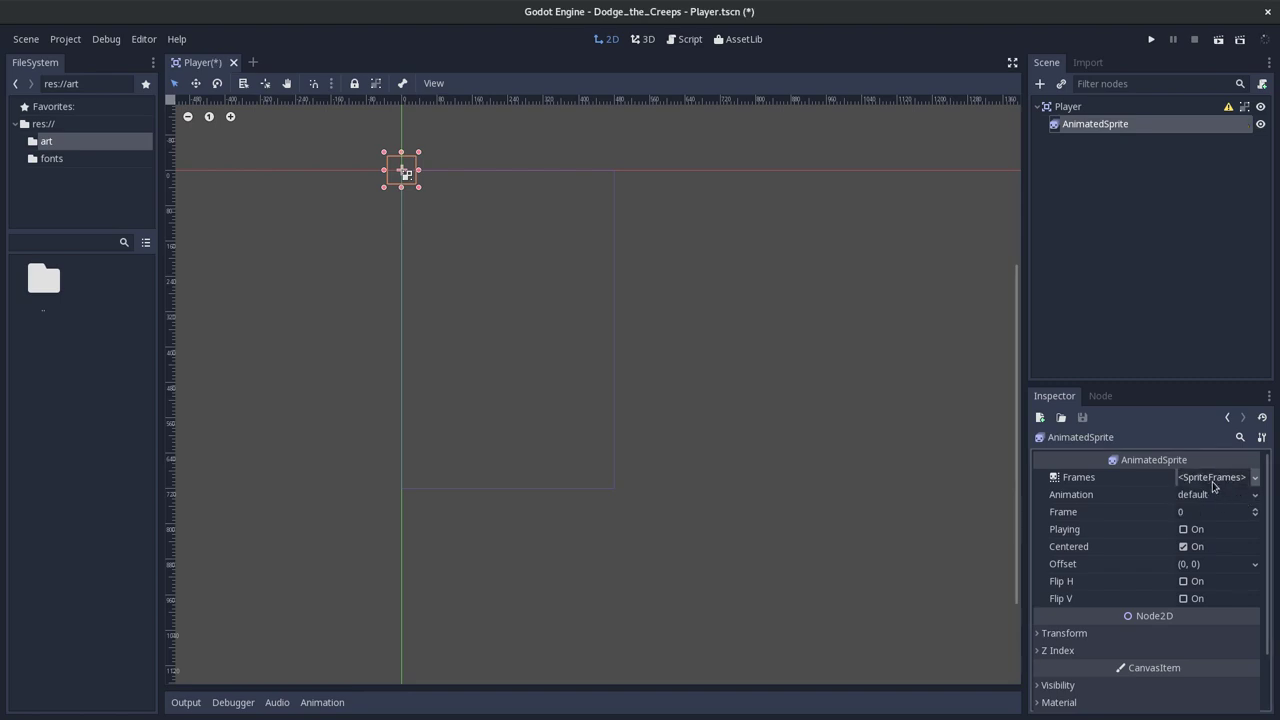
left_click(1205, 479)
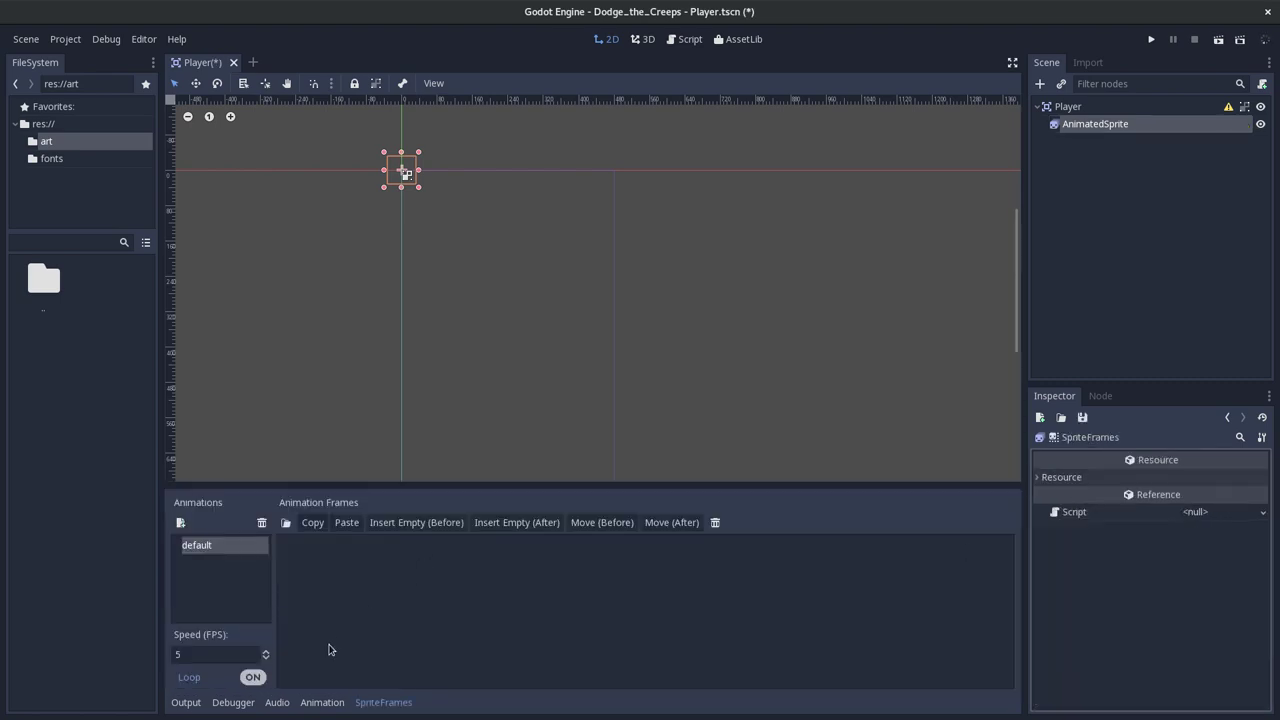
left_click(339, 608)
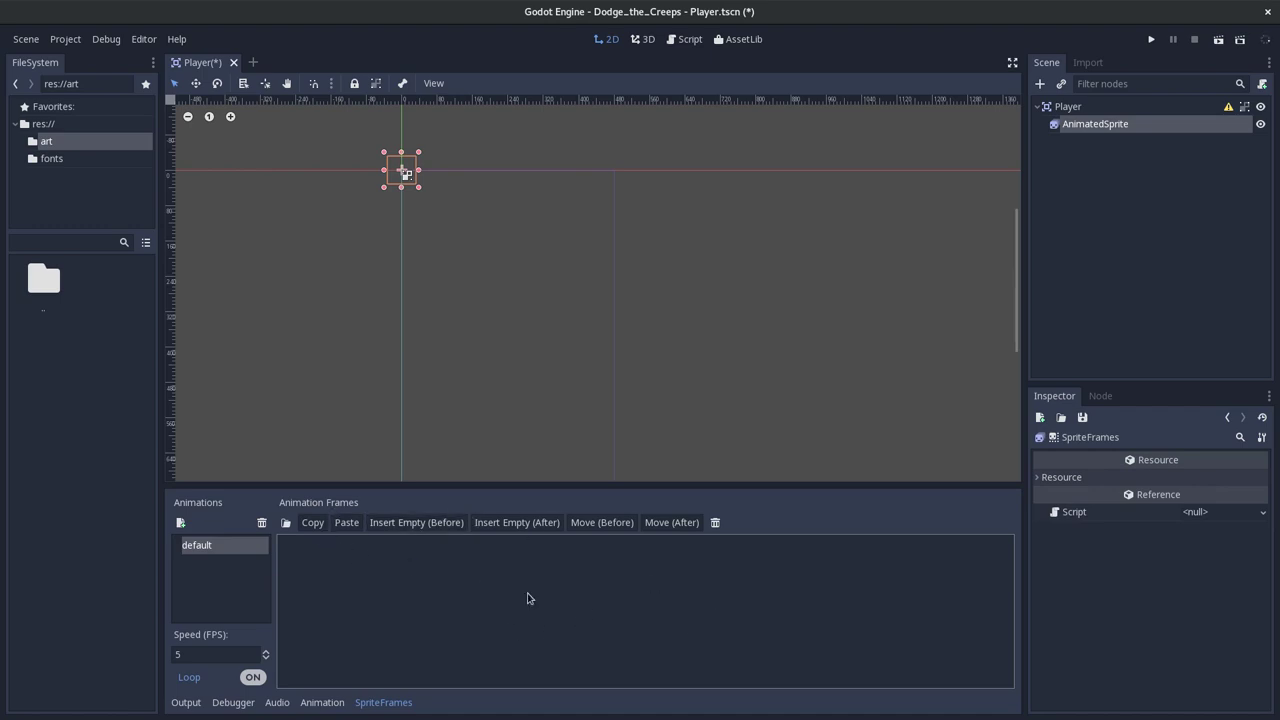
key("alt+Tab")
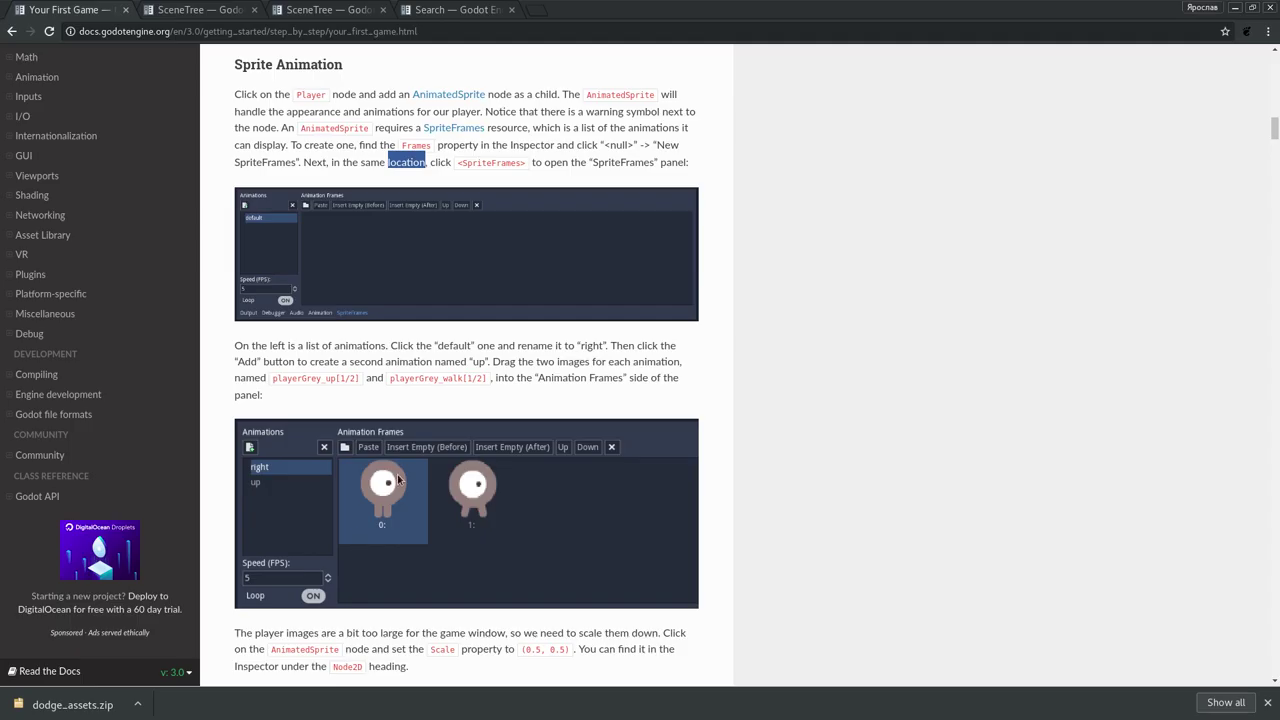
key("alt+Tab")
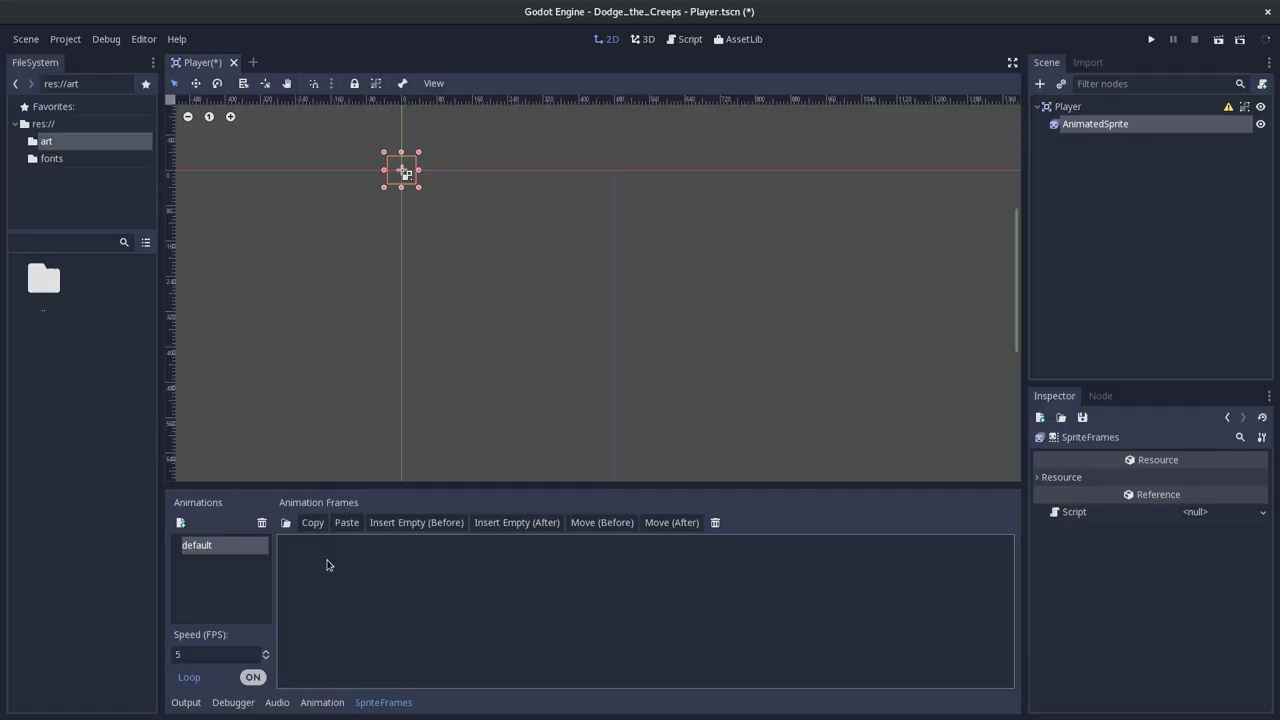
- Add a new animation and rename it 'right'
left_click(180, 523)
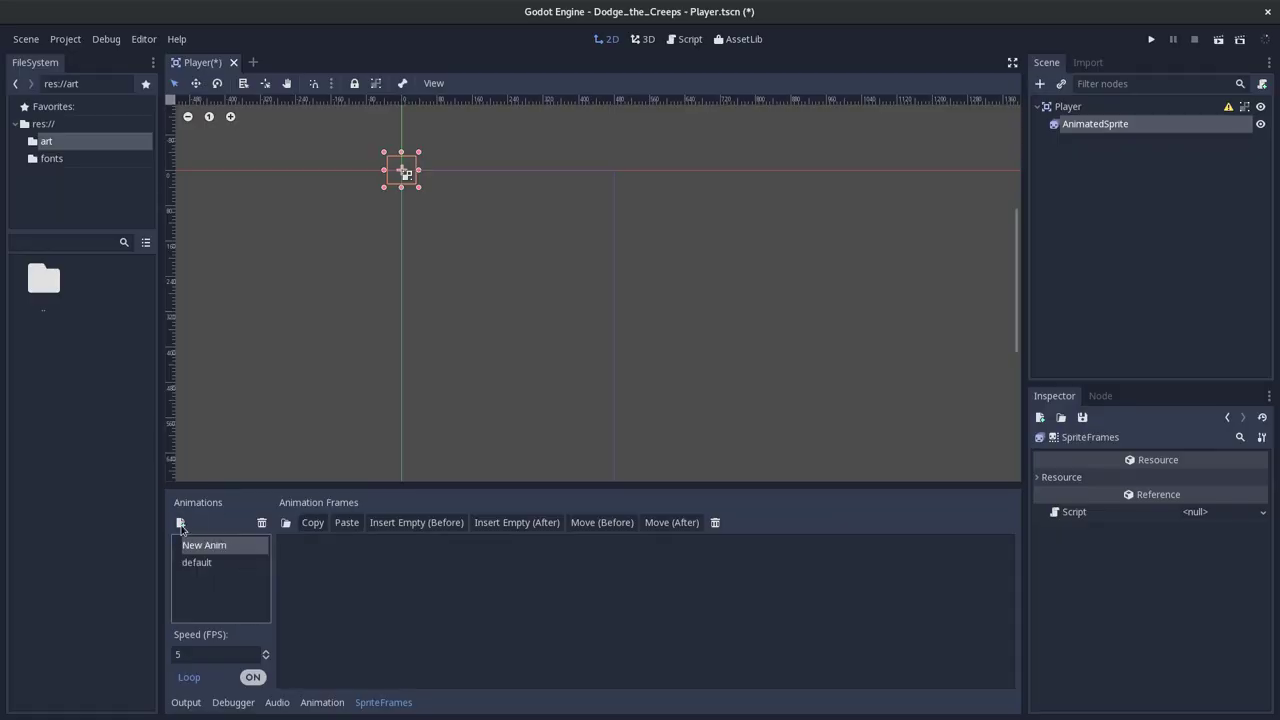
left_click(200, 562)
double_click(211, 547)
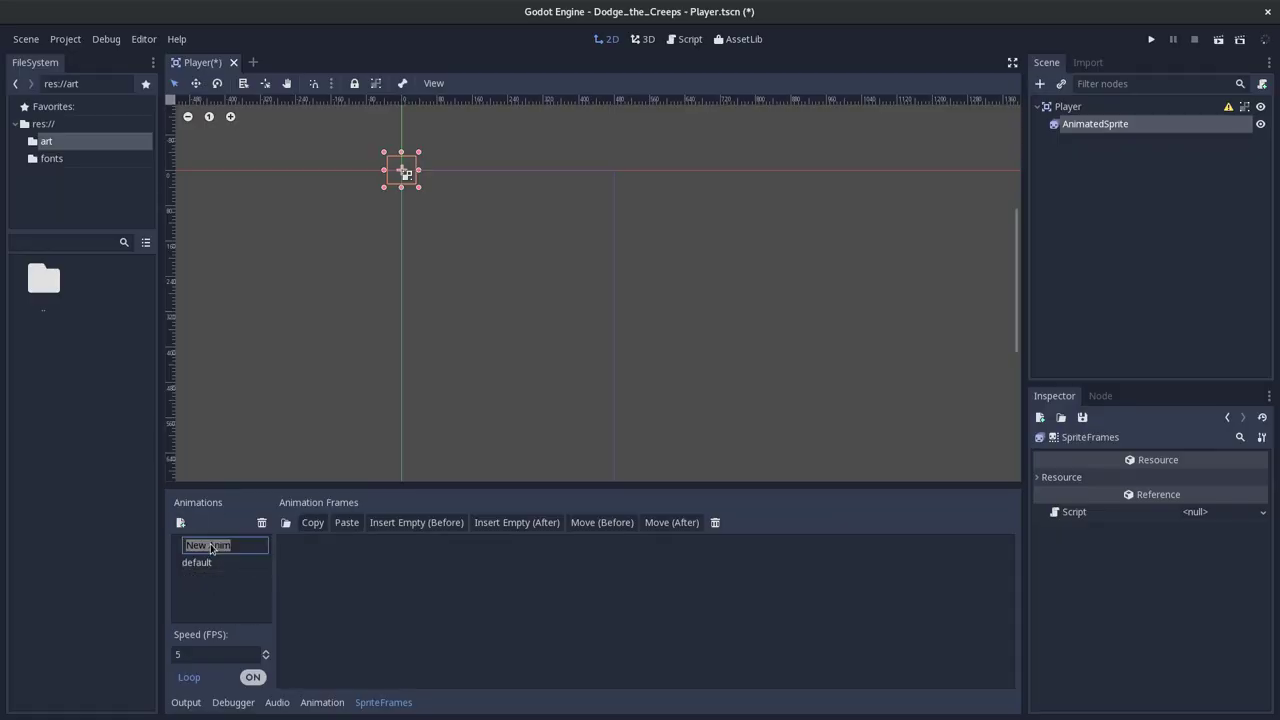
key("alt+Tab")
key("alt+Tab")
type("r")
type("ight")
key("Return")
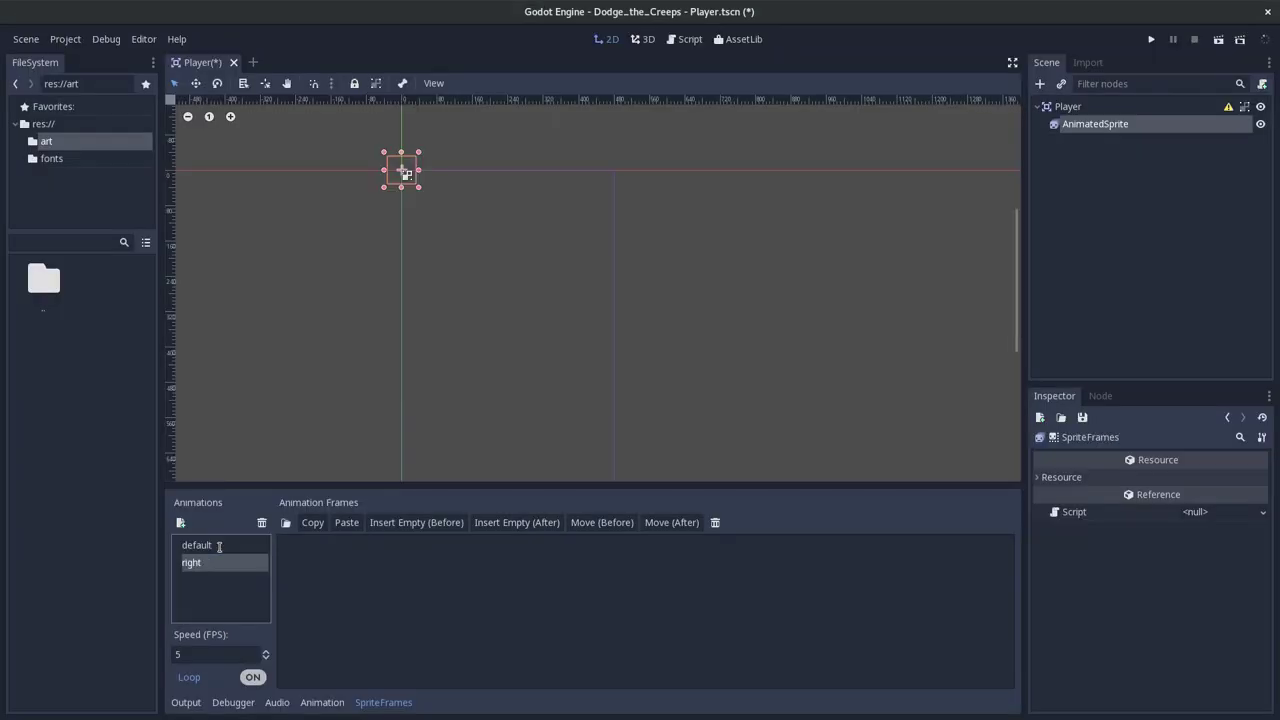
key("alt+Tab")
key("alt+Tab")
- Rename the default animation to 'up'
left_click(211, 549)
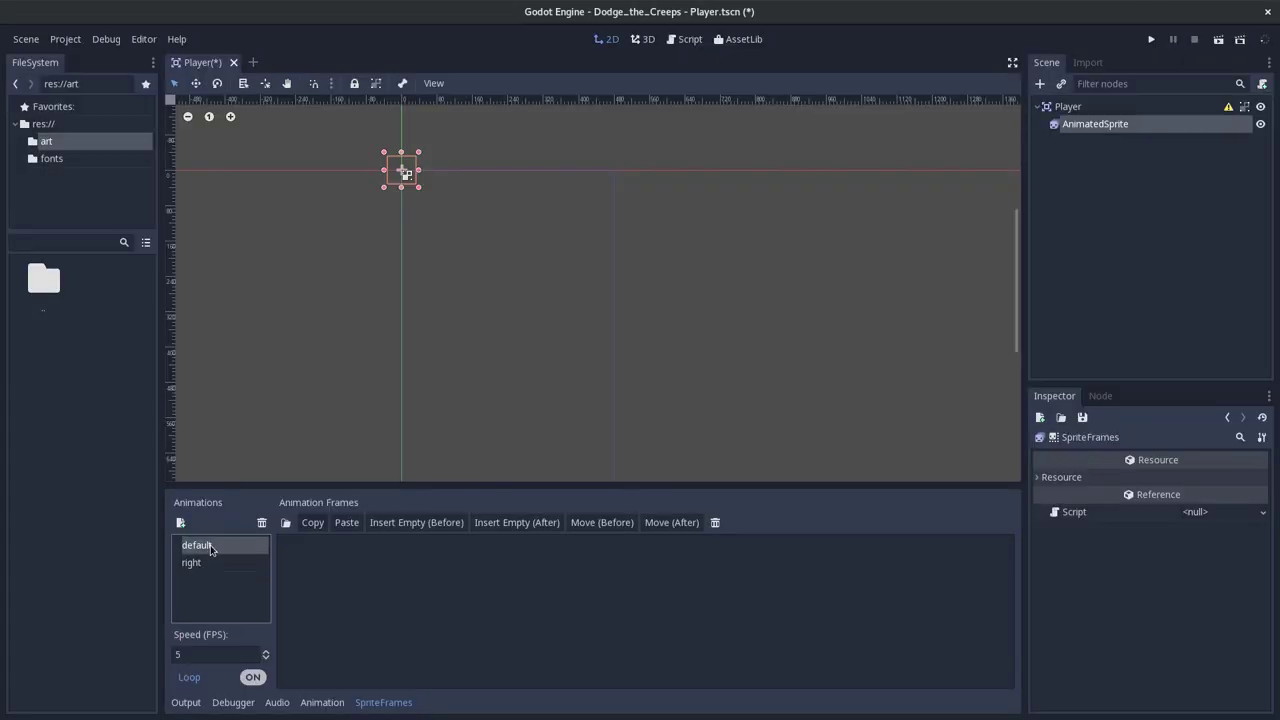
left_click(211, 549)
type("up")
key("Return")
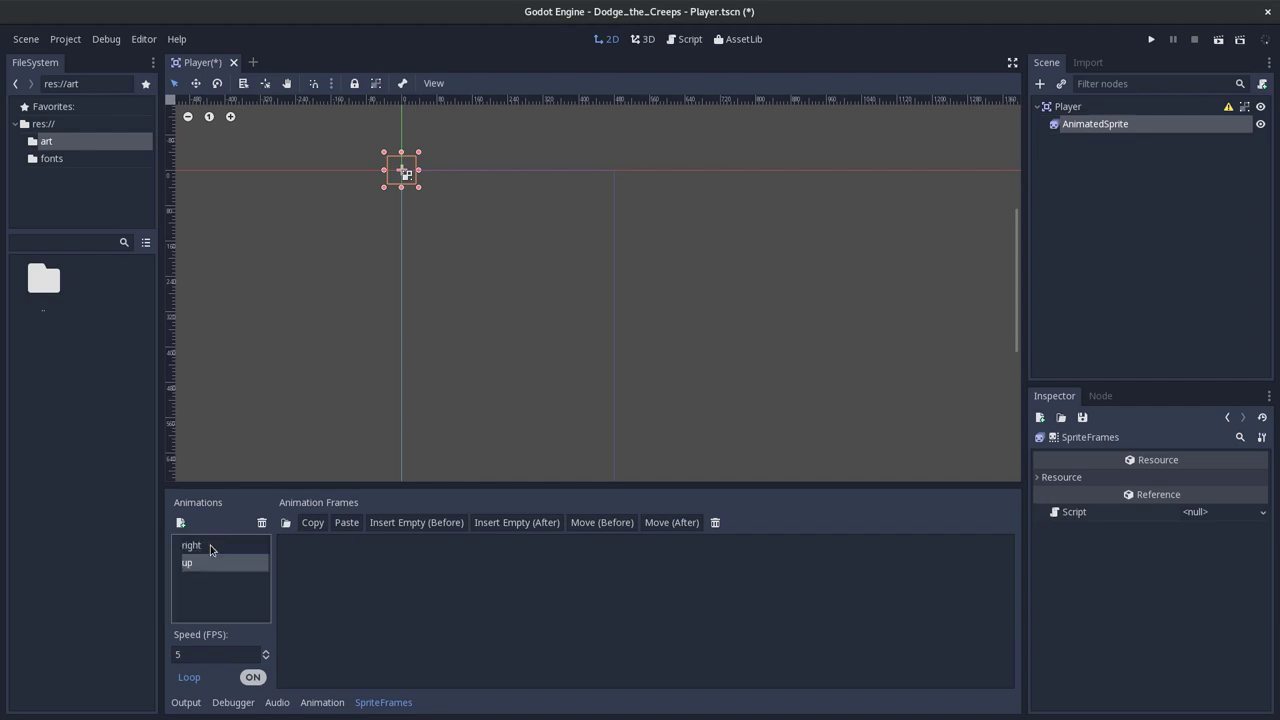
key("alt+Tab")
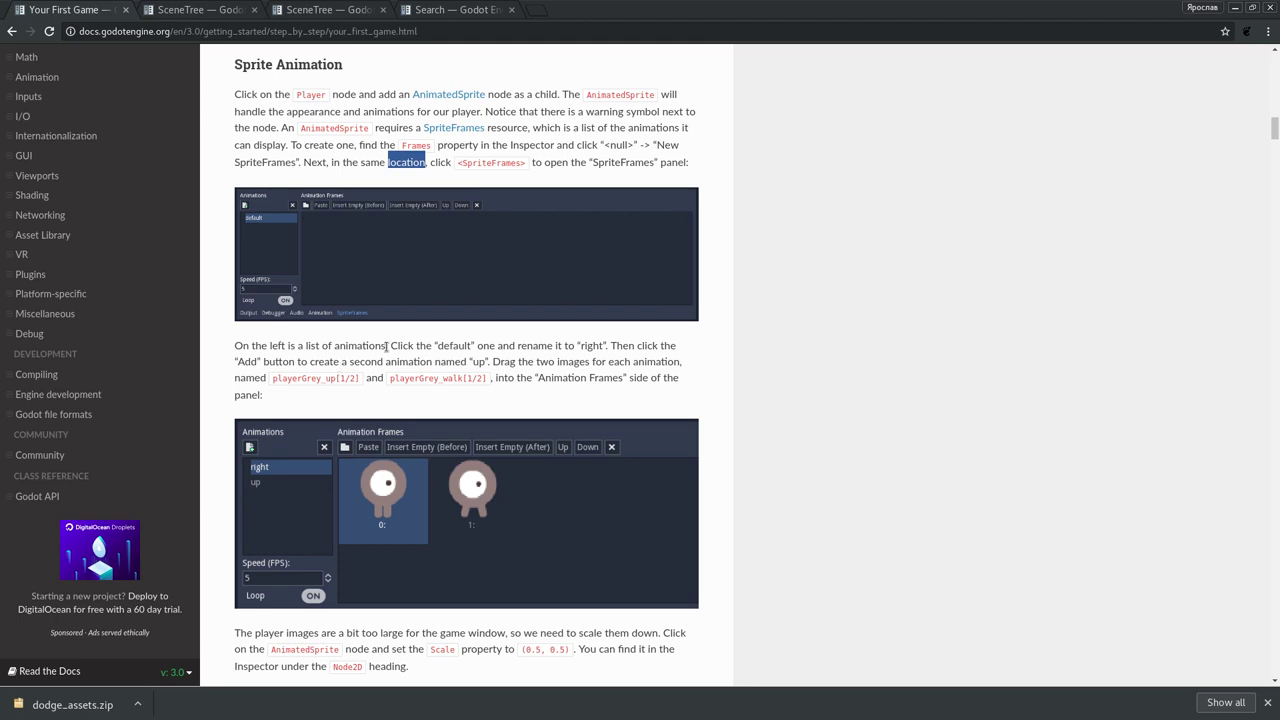
- Review the right and up animations, leaving the up name unchanged
key("alt+Tab")
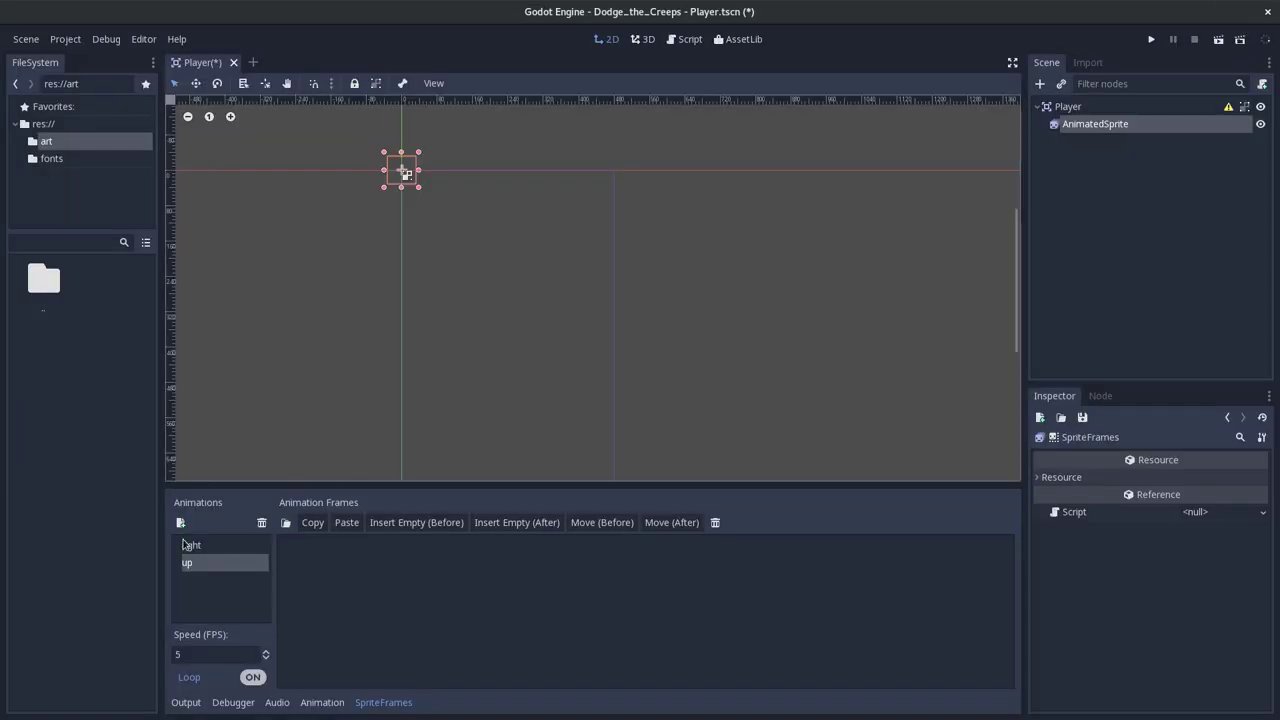
left_click(205, 547)
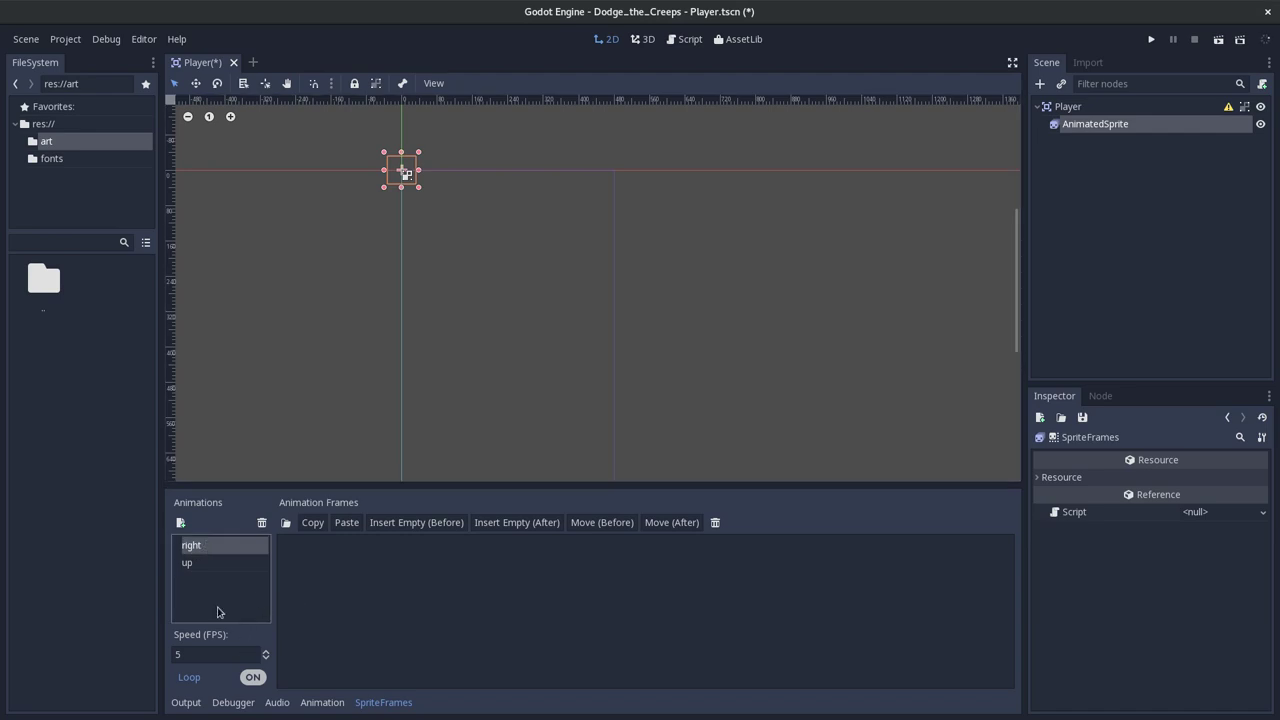
left_click(217, 565)
left_click(217, 565)
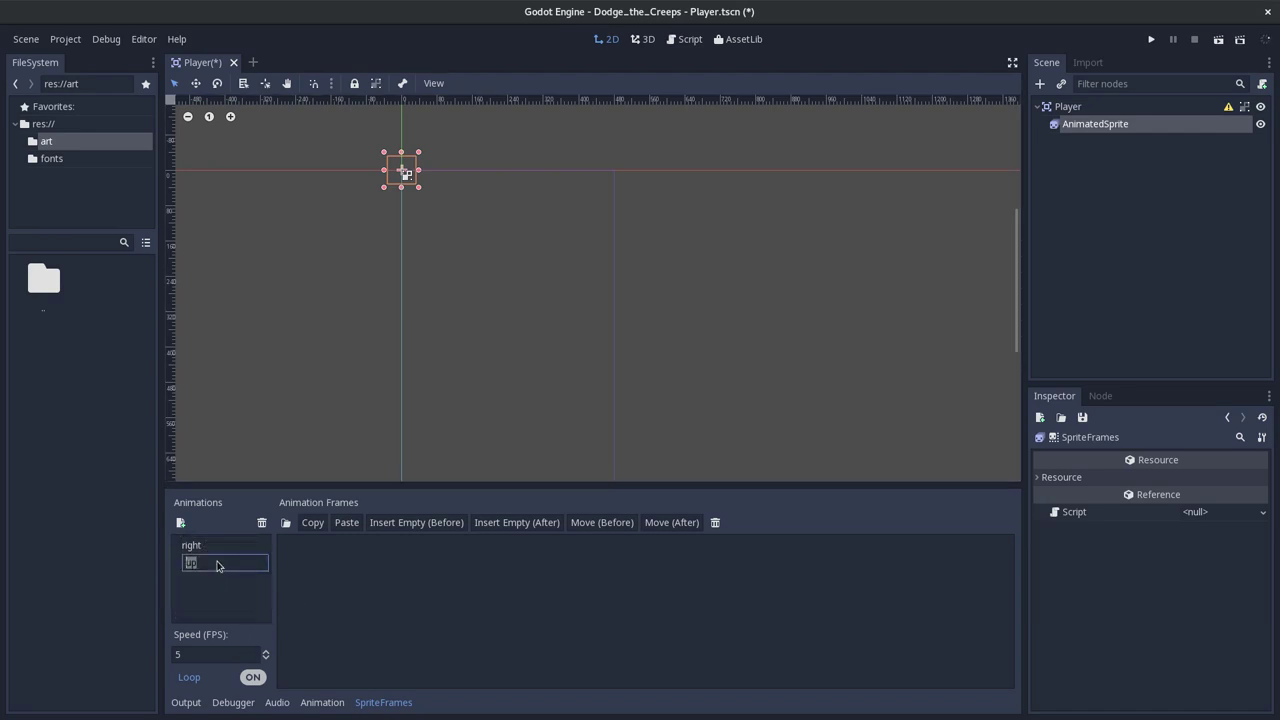
key("Return")
left_click(430, 584)
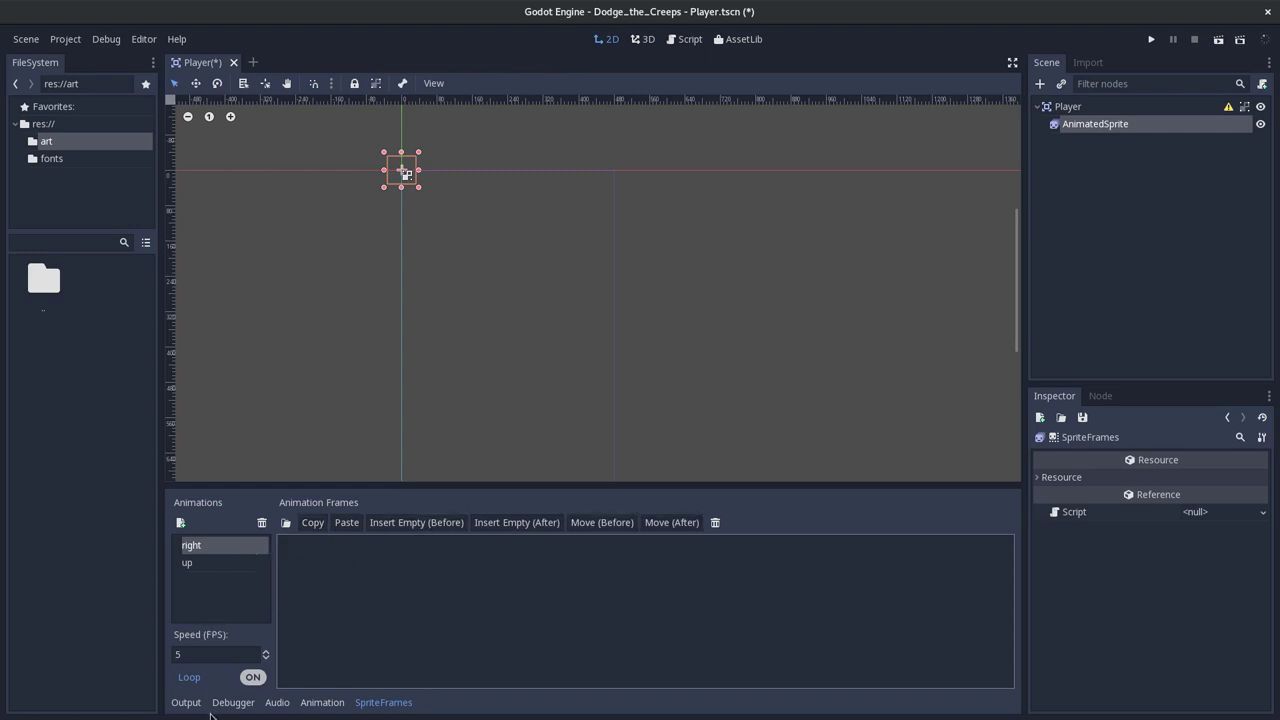
- Open the load-frames file browser on the art folder, then cancel it
left_click(322, 702)
left_click(398, 704)
left_click(286, 525)
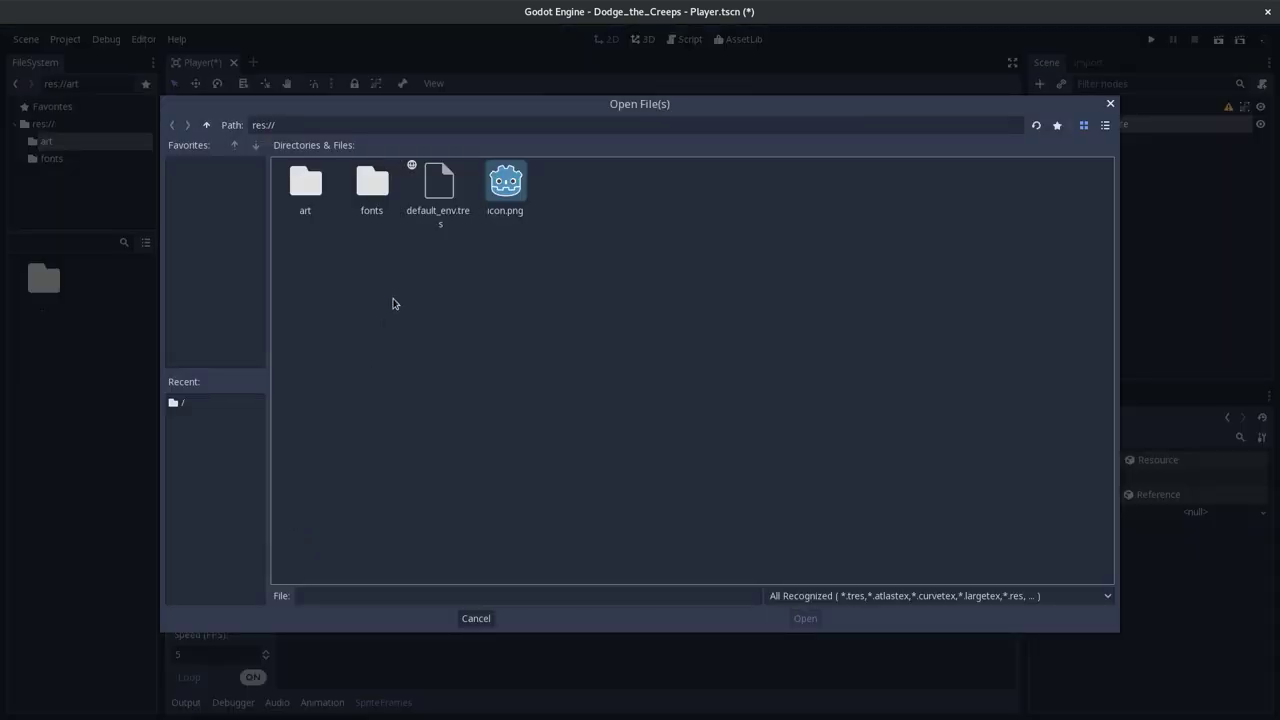
double_click(295, 188)
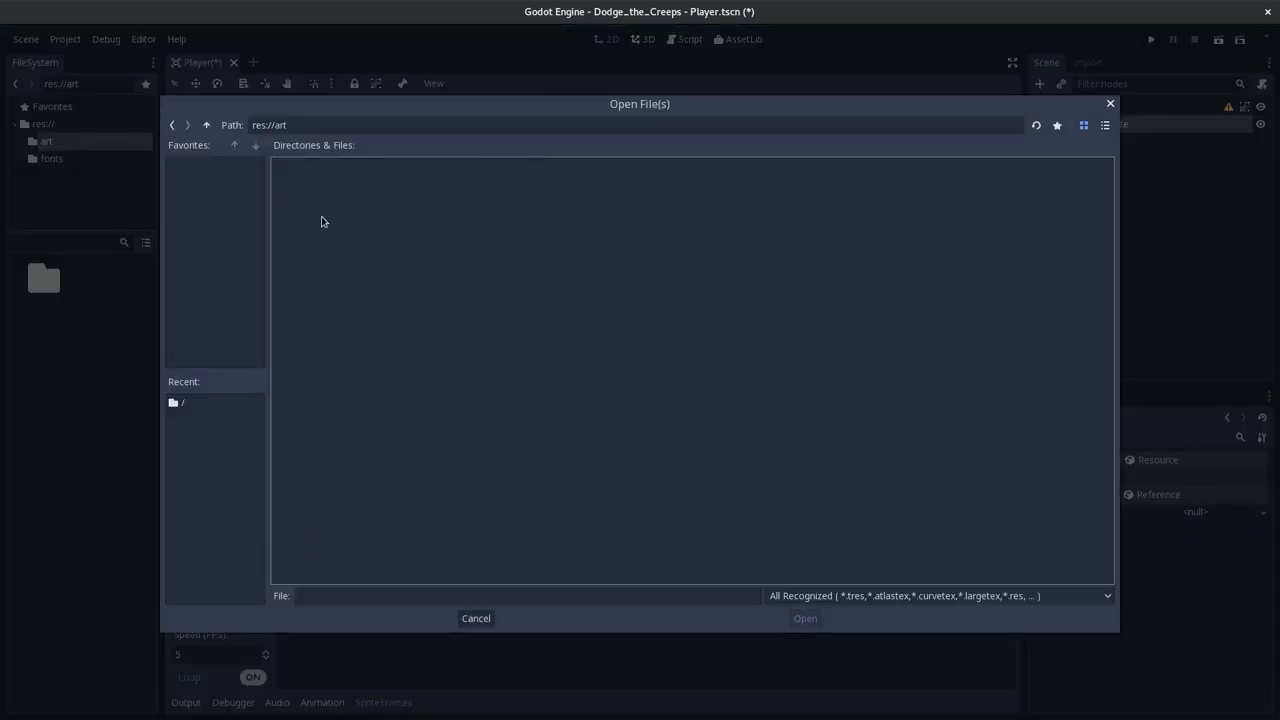
key("Escape")
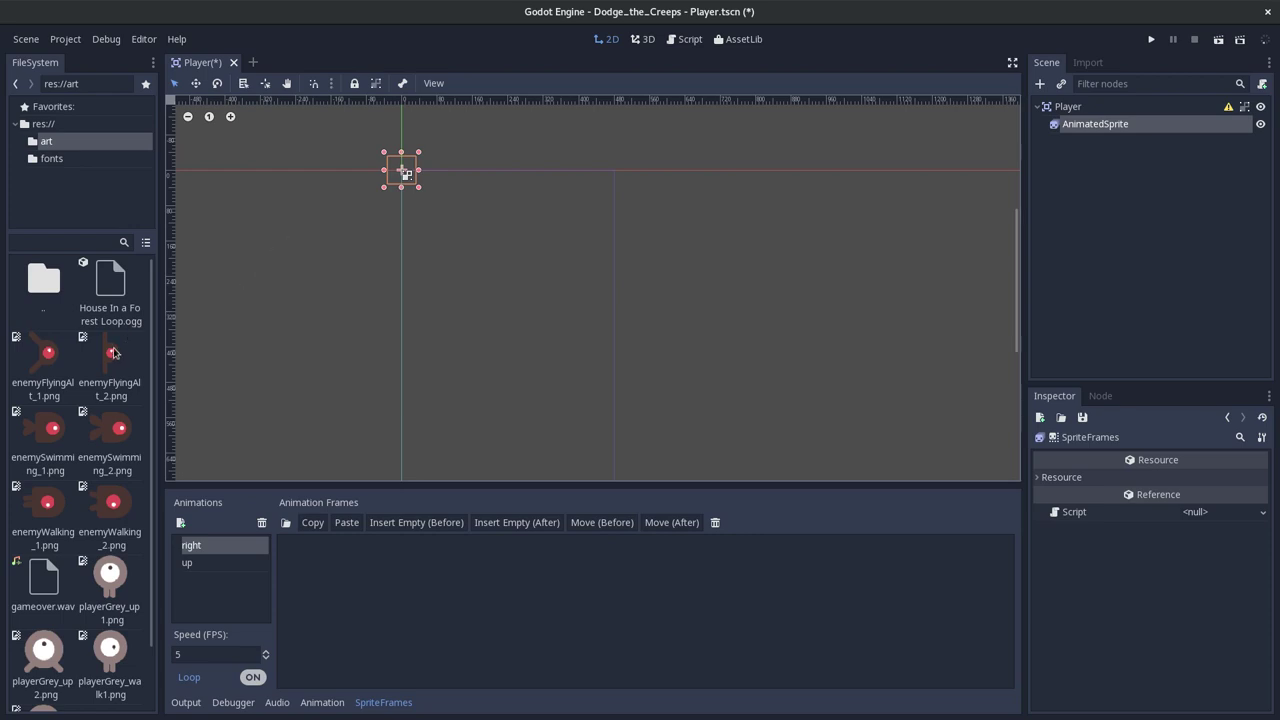
- Show the FileSystem dock's art assets as a list and check the tutorial
left_click(144, 244)
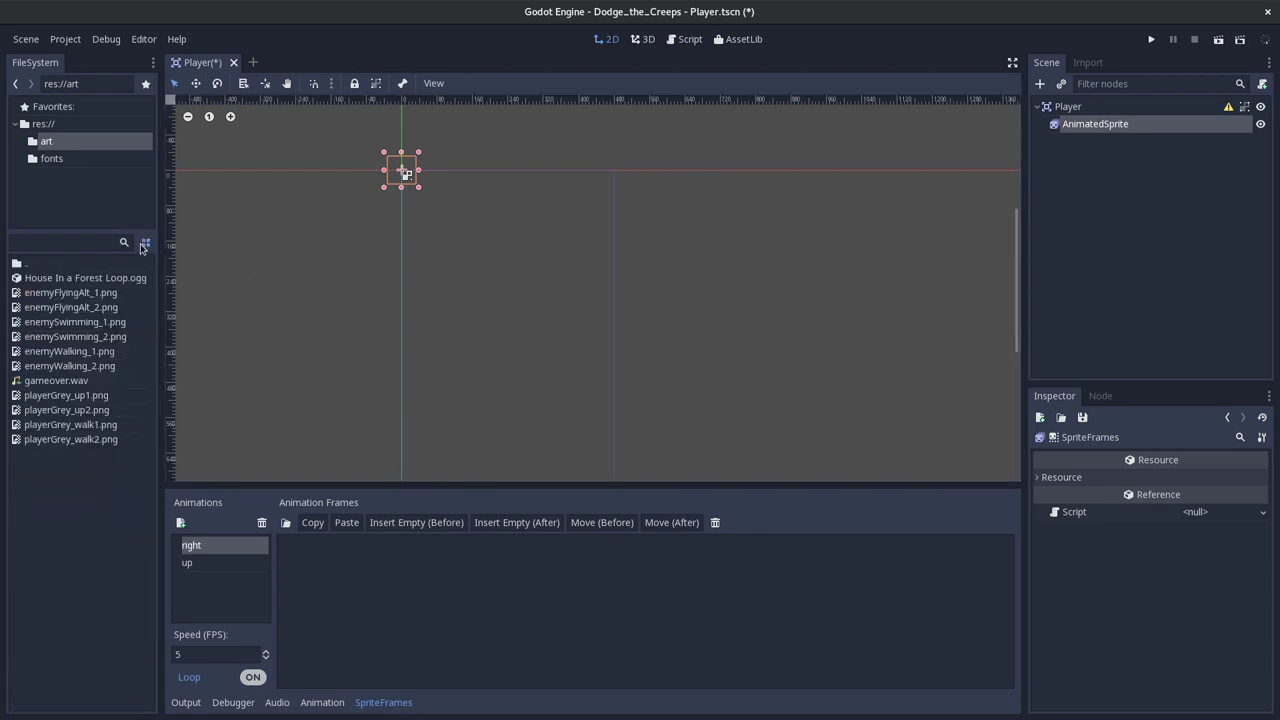
left_click(144, 244)
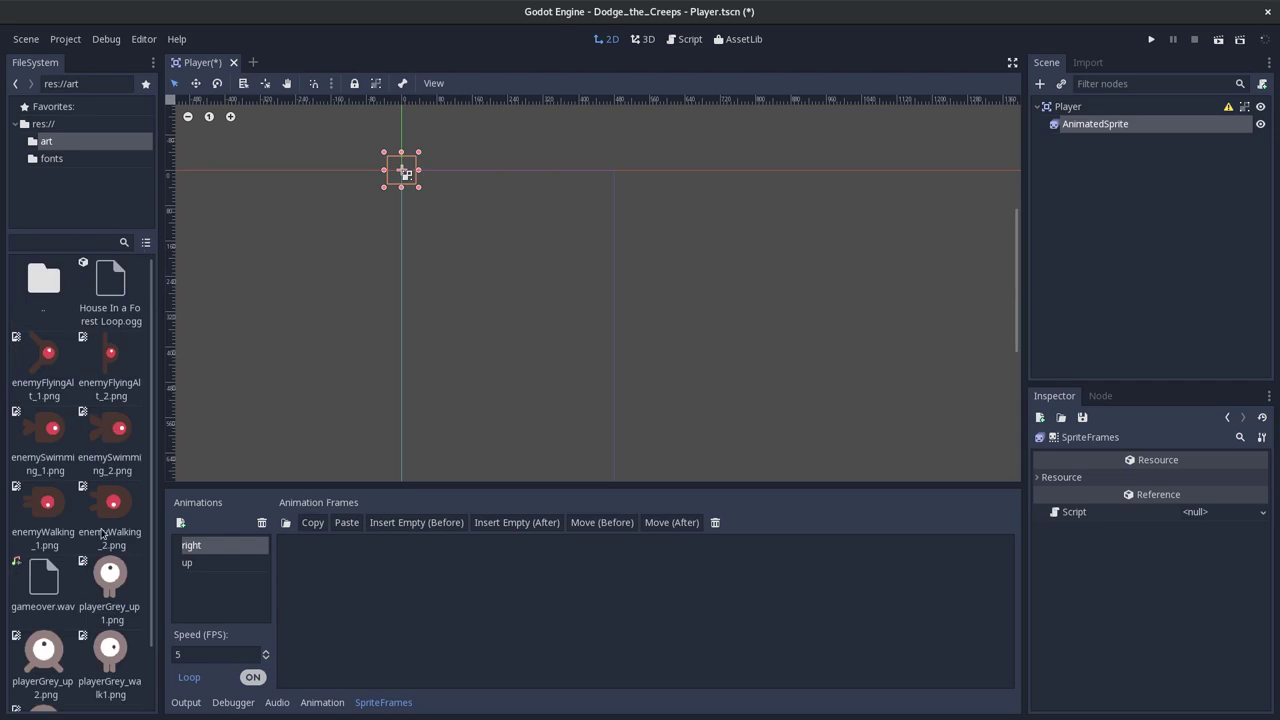
scroll(87, 579, "down", 2)
left_click(146, 244)
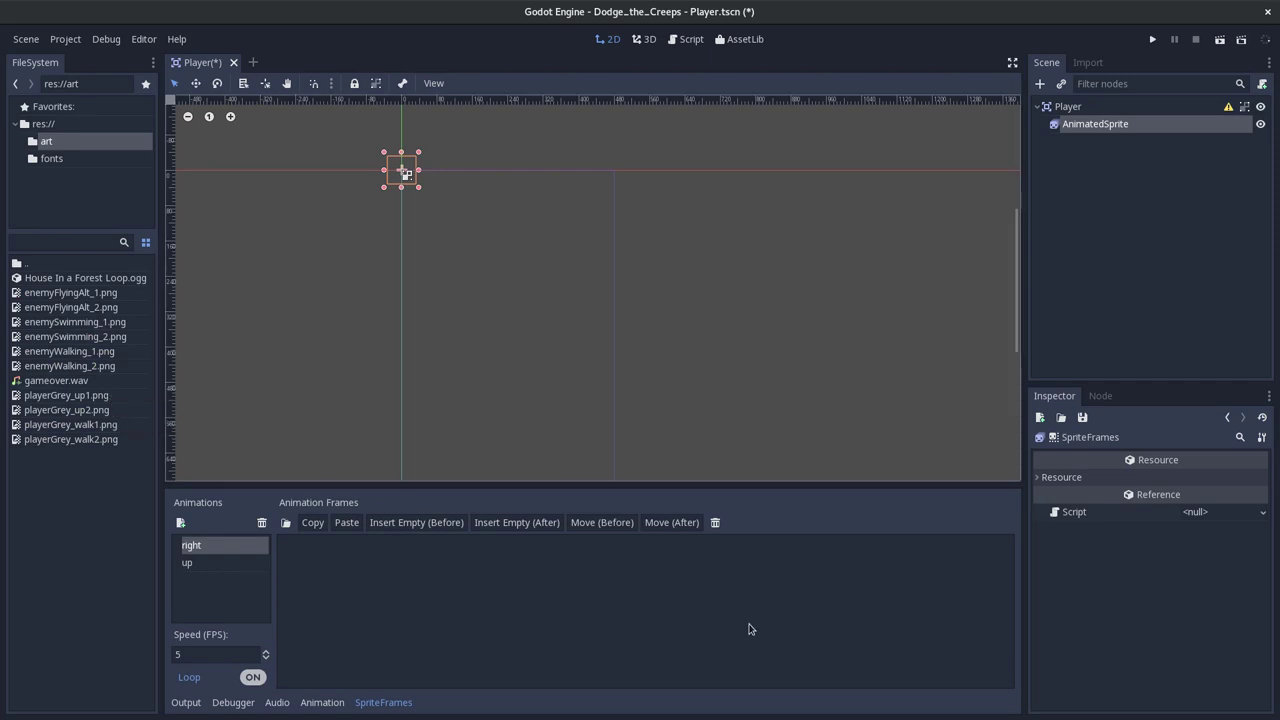
key("alt+Tab")
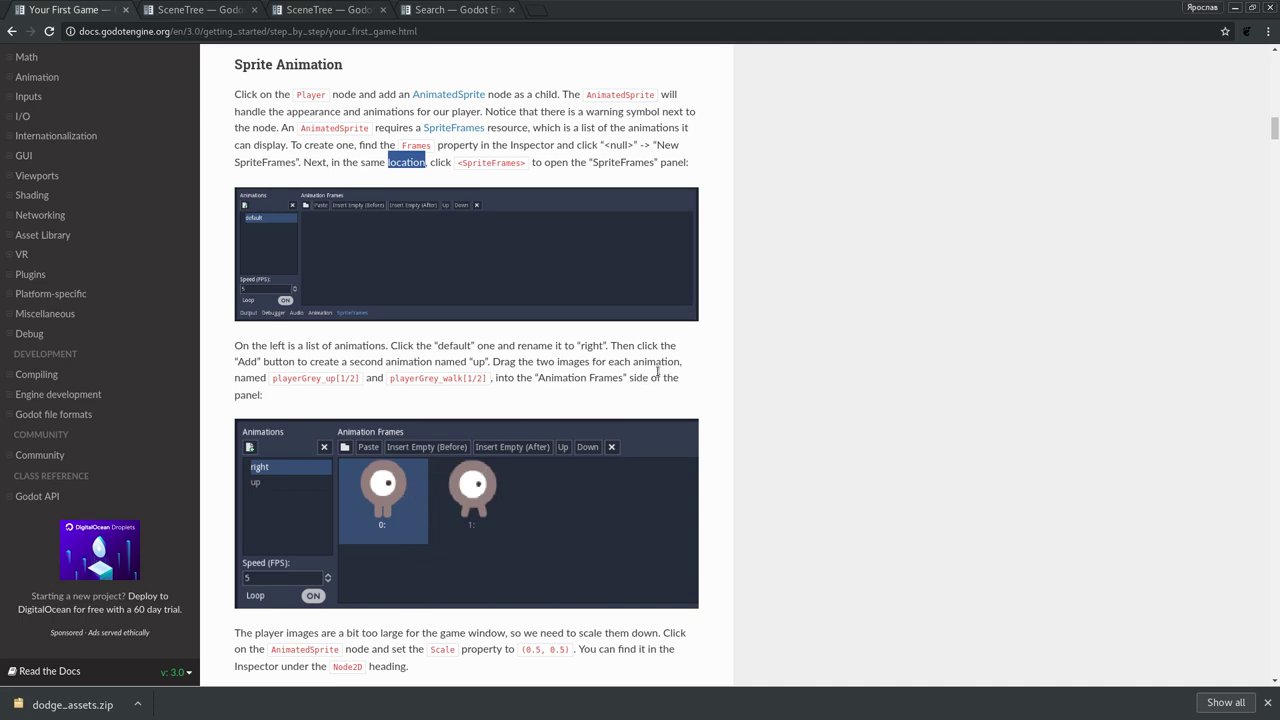
left_click(554, 362)
key("alt+Tab")
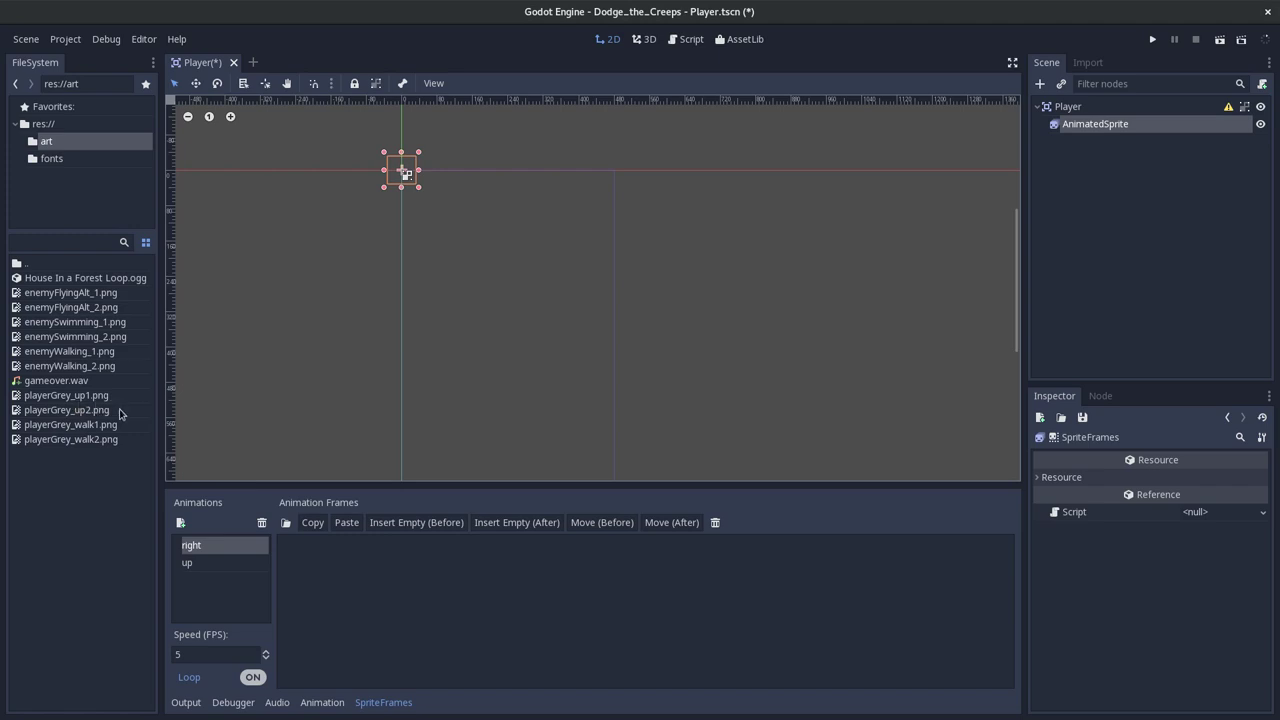
key("alt+Tab")
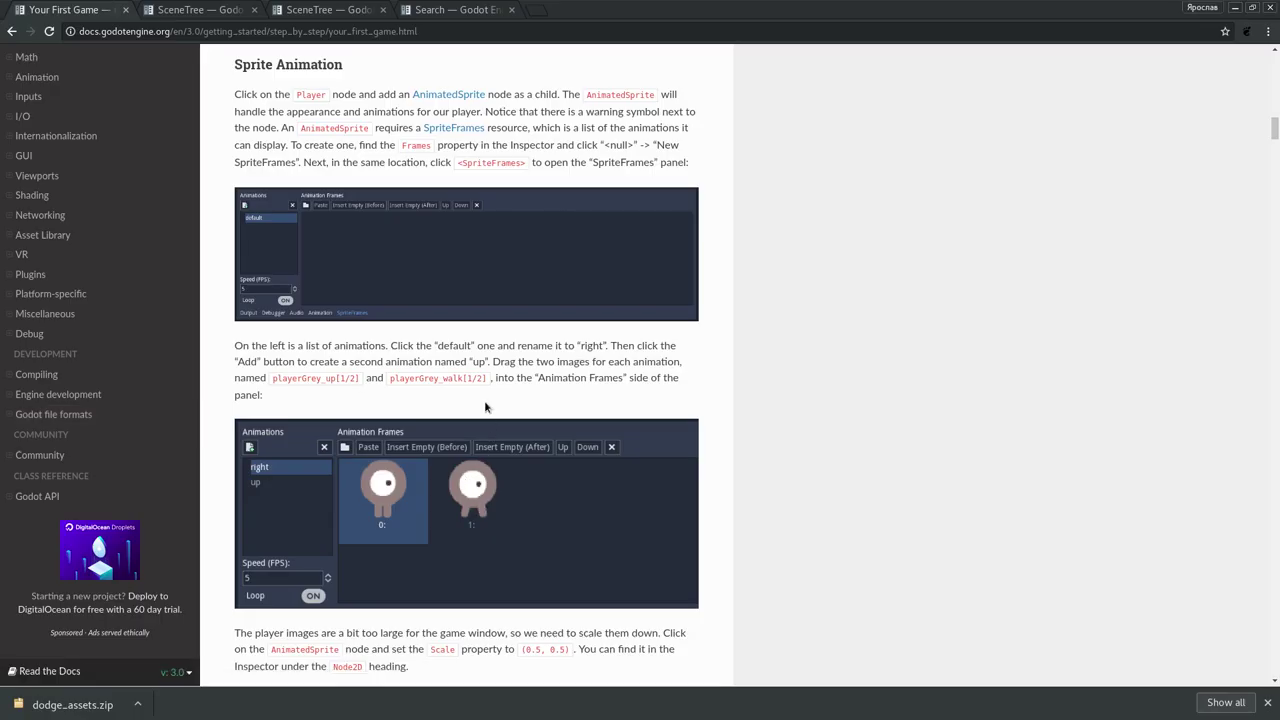
key("alt+Tab")
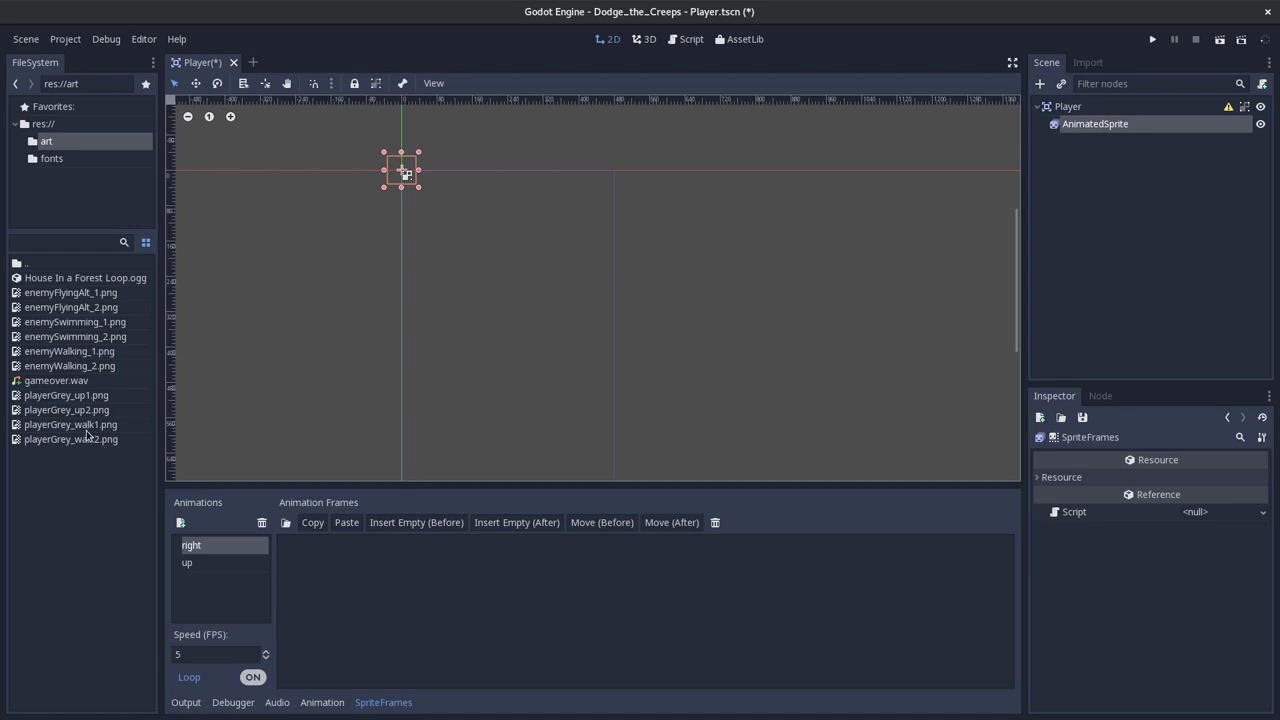
- Drag playerGrey_walk1.png and playerGrey_walk2.png into the right animation's frames
mouse_move(90, 425)
left_mouse_down()
mouse_move(267, 468)
mouse_move(340, 575)
left_mouse_up()
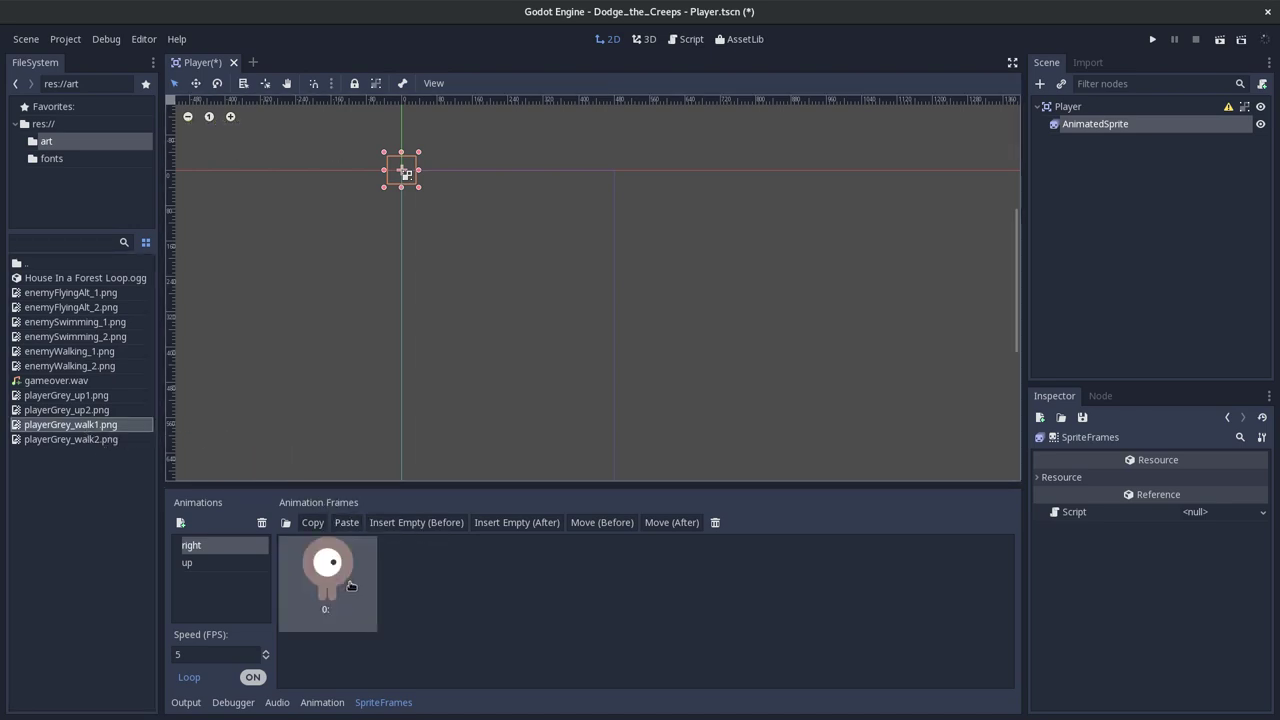
left_click_drag(70, 439, 110, 445)
left_click_drag(352, 518, 514, 605)
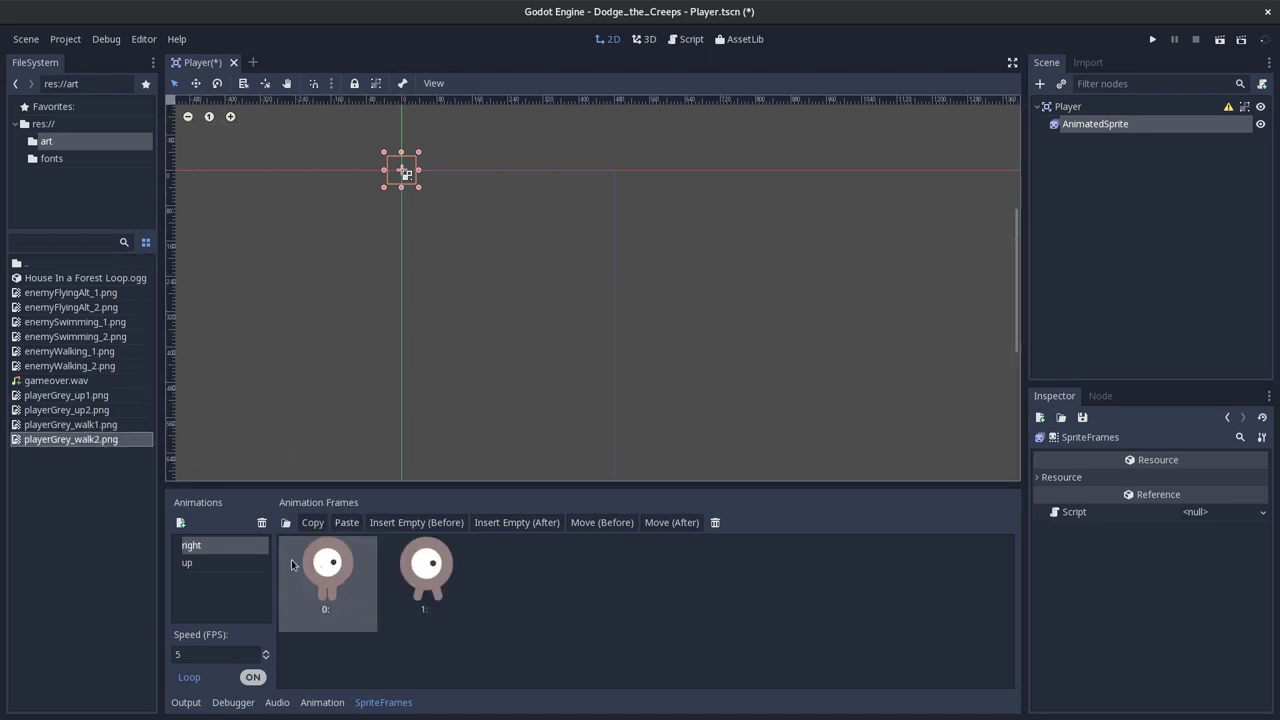
- Review the up and right animations' frames against the tutorial
left_click(221, 566)
left_click(219, 549)
key("alt+Tab")
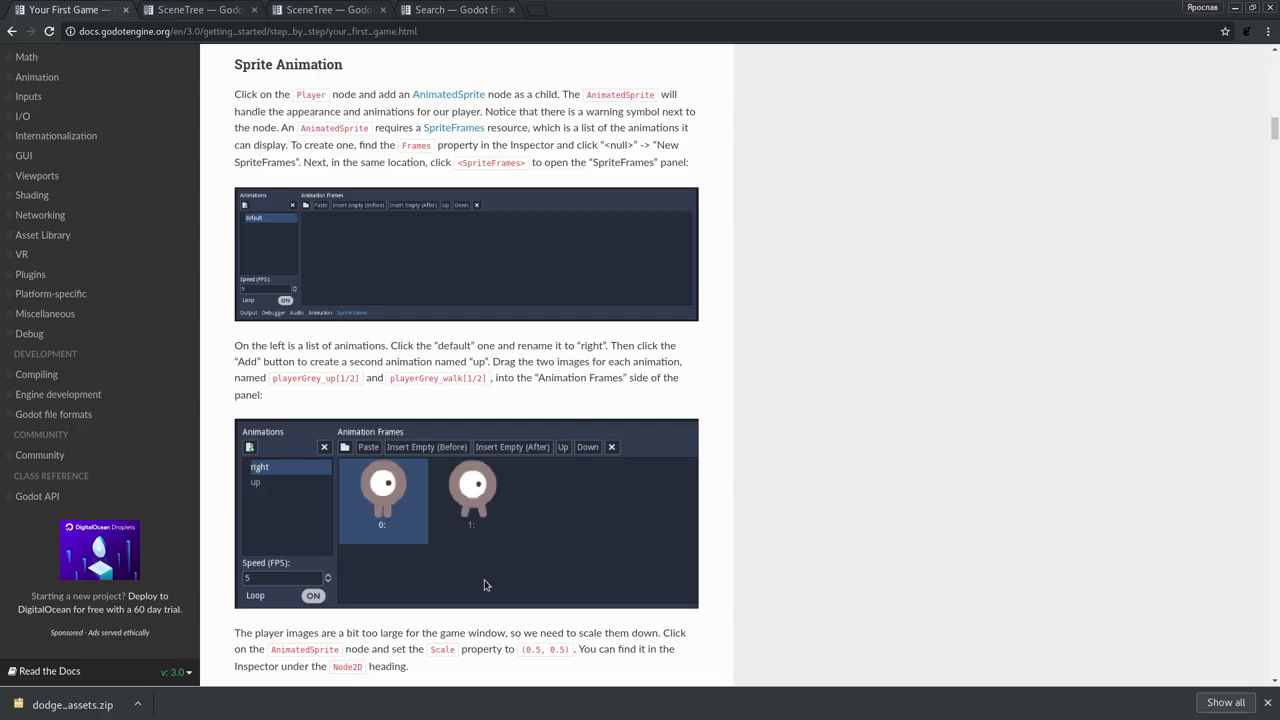
key("alt+Tab")
left_click(316, 568)
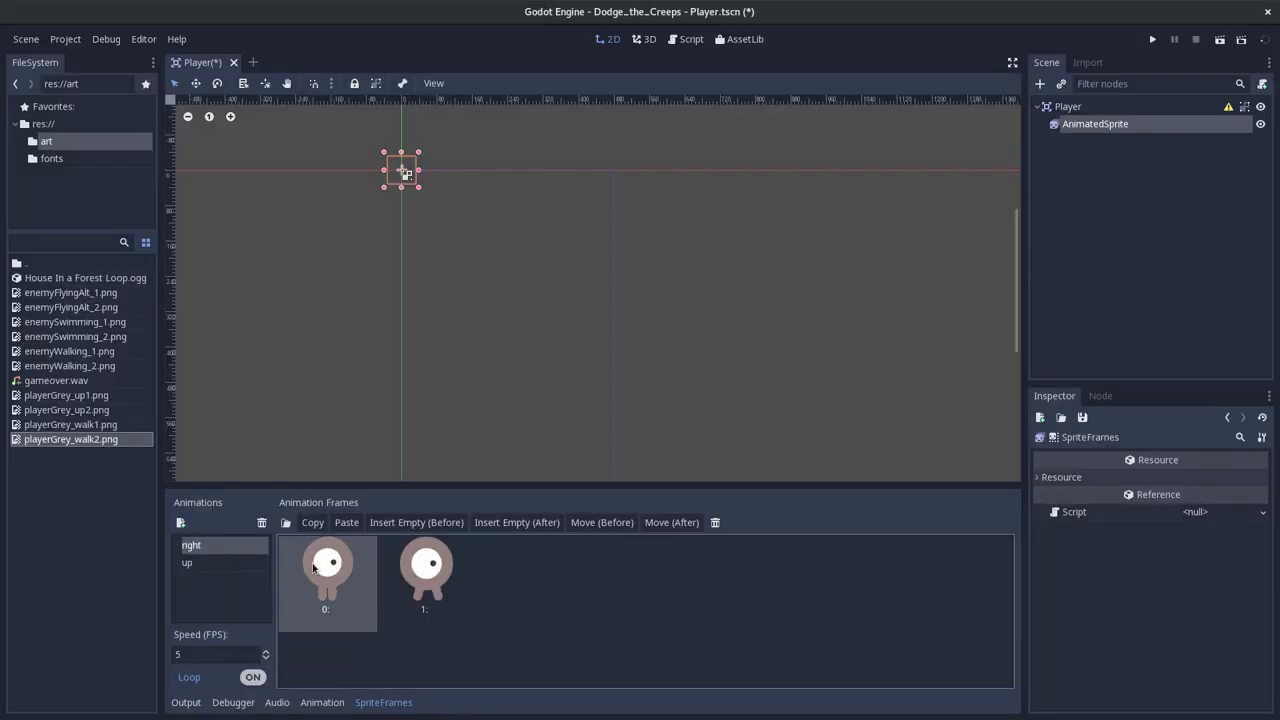
left_click(422, 580)
- Read the tutorial's instructions for scaling the sprite
key("alt+Tab")
scroll(445, 548, "down", 3)
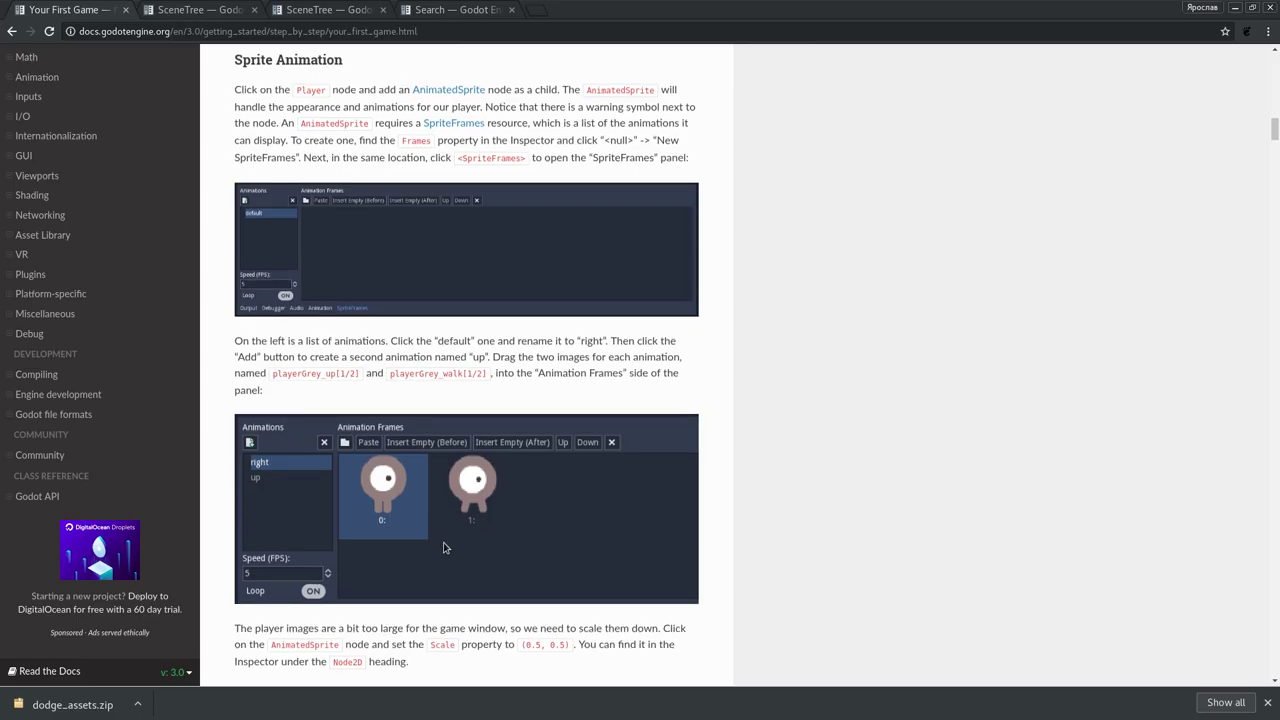
scroll(445, 548, "down", 1)
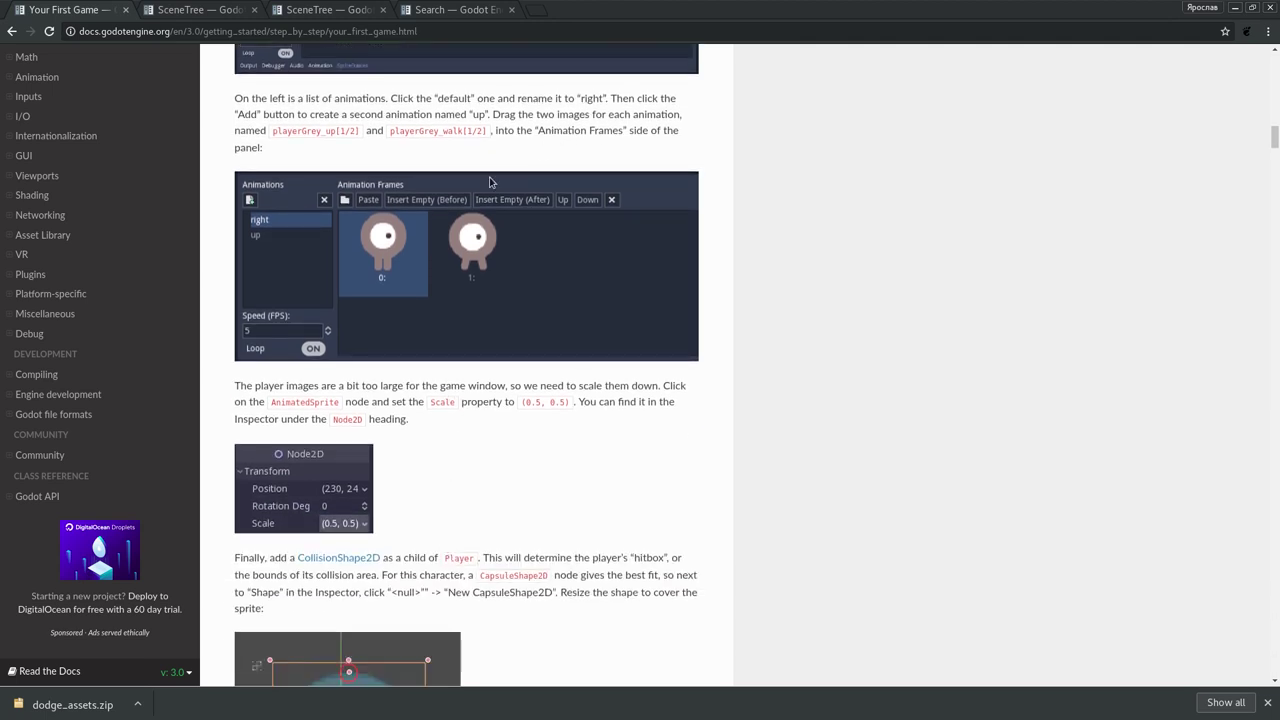
double_click(270, 385)
left_click(415, 399)
double_click(588, 386)
key("alt+Tab")
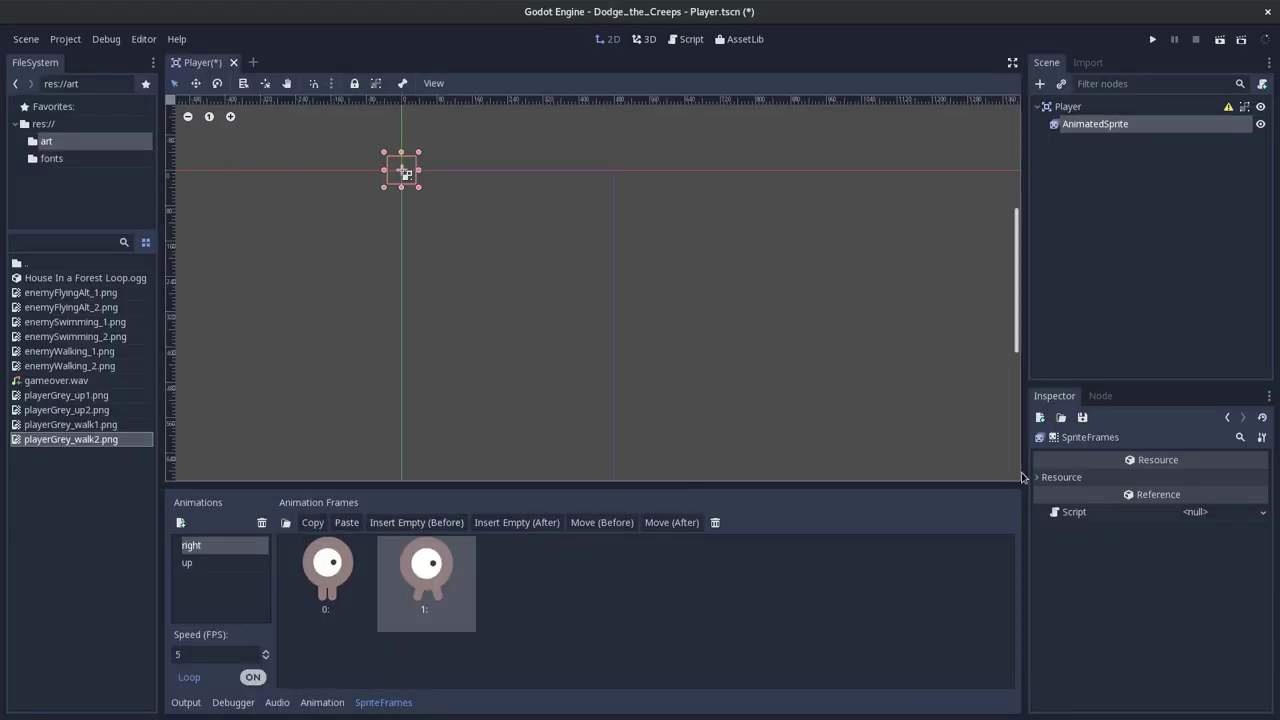
- Set the AnimatedSprite's Transform Scale to 0.5 on both x and y
left_click(1117, 124)
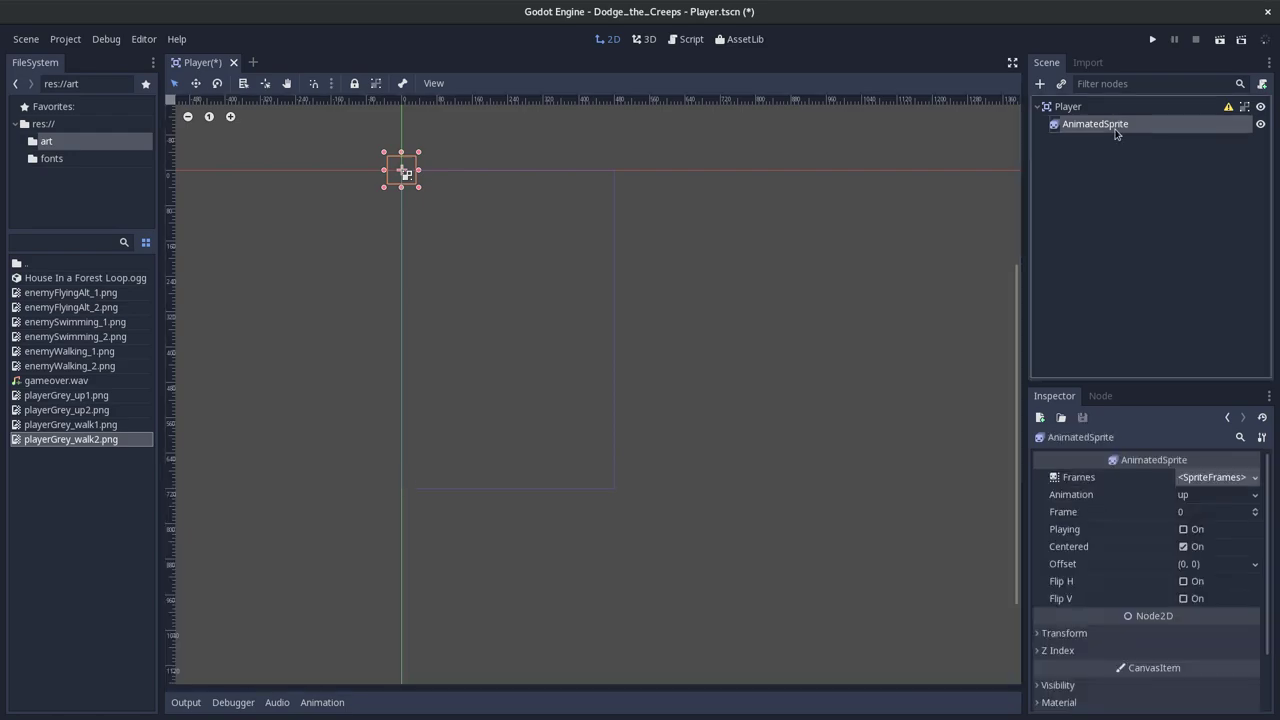
key("alt+Tab")
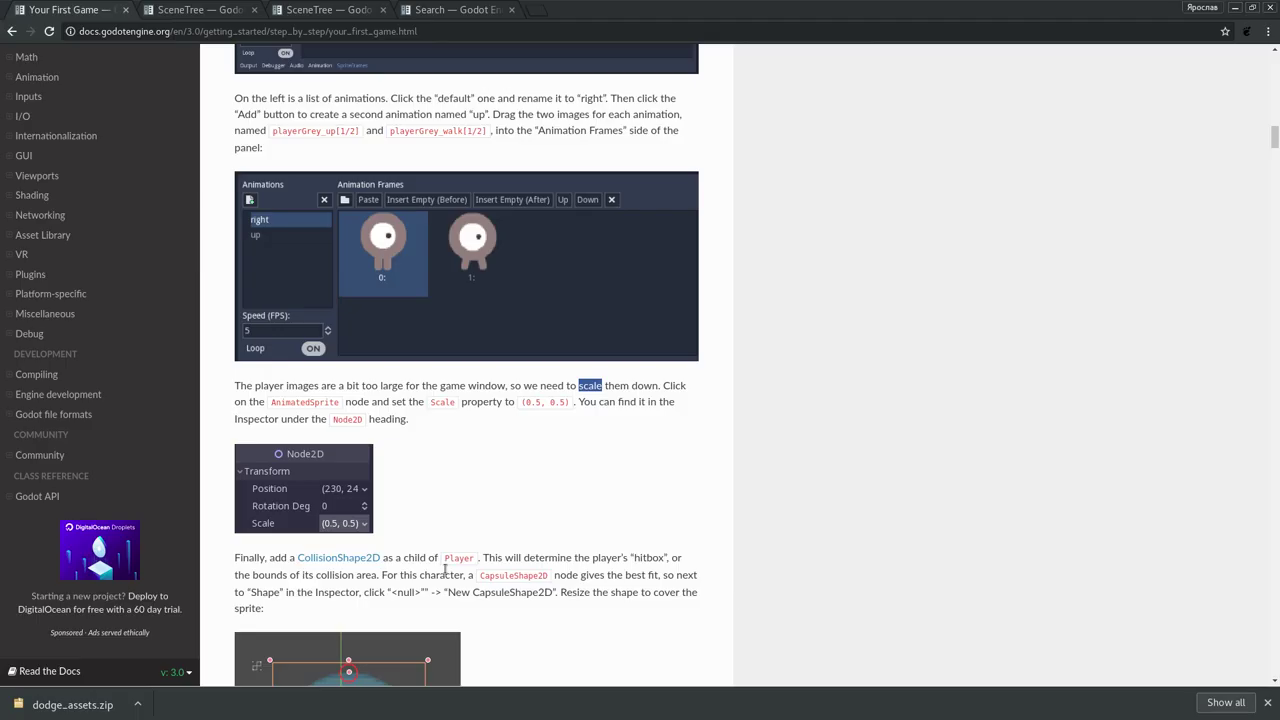
key("alt+Tab")
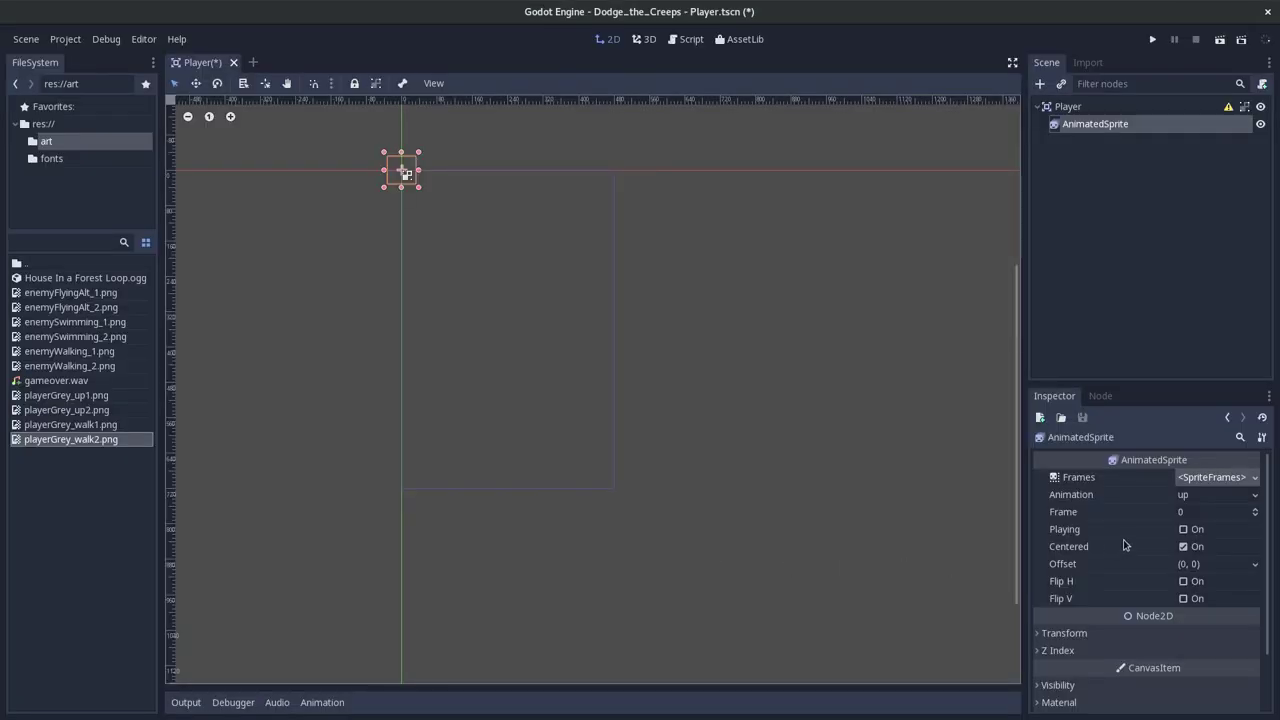
scroll(1143, 540, "down", 2)
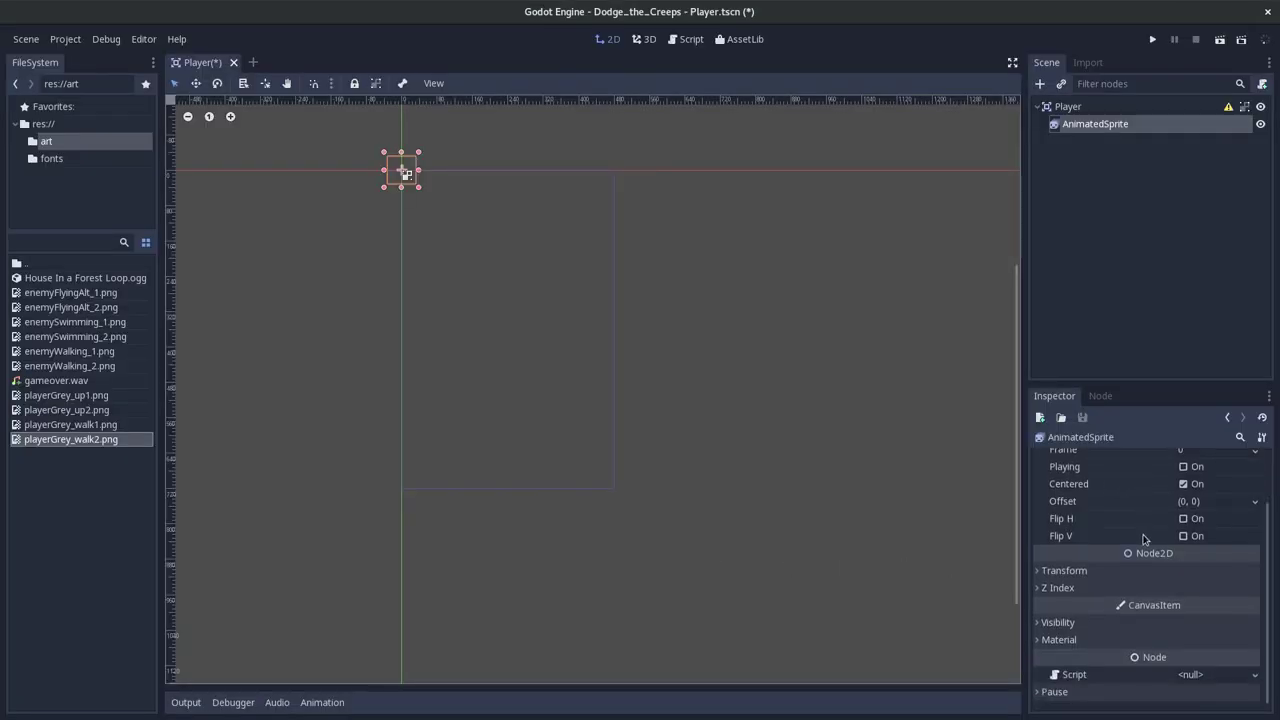
left_click(1079, 569)
scroll(1080, 572, "down", 1)
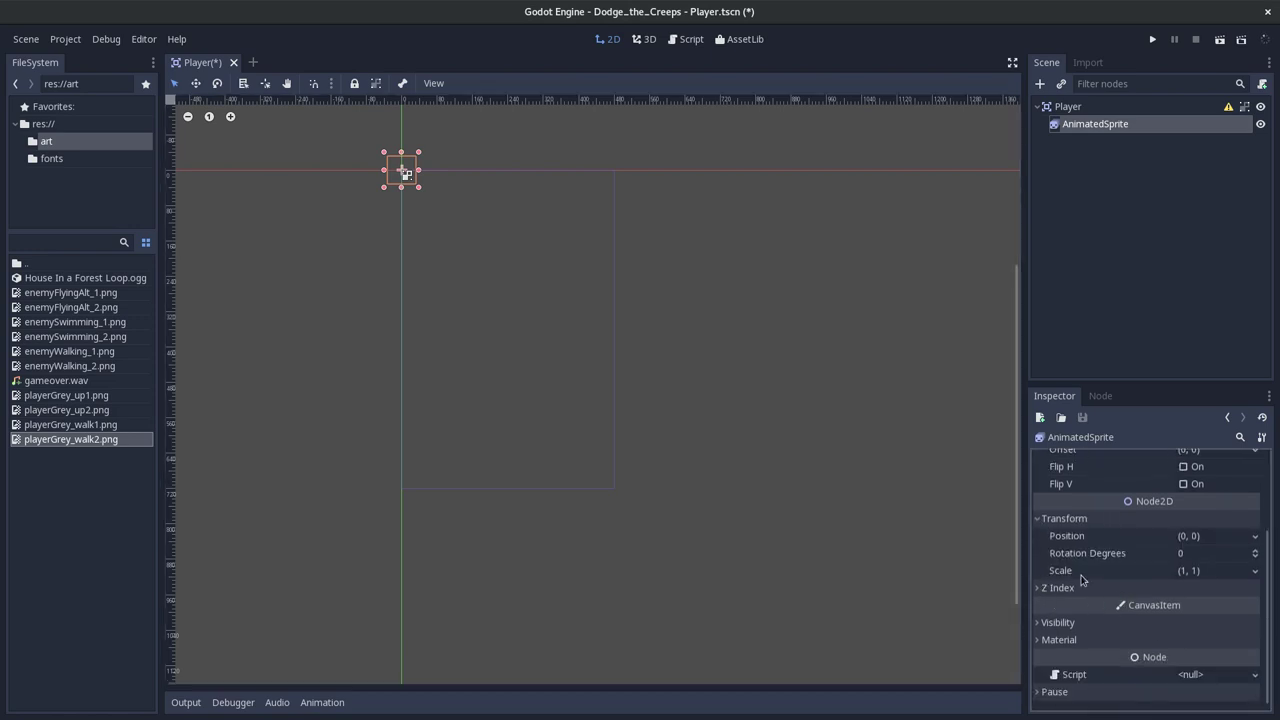
left_click(1192, 571)
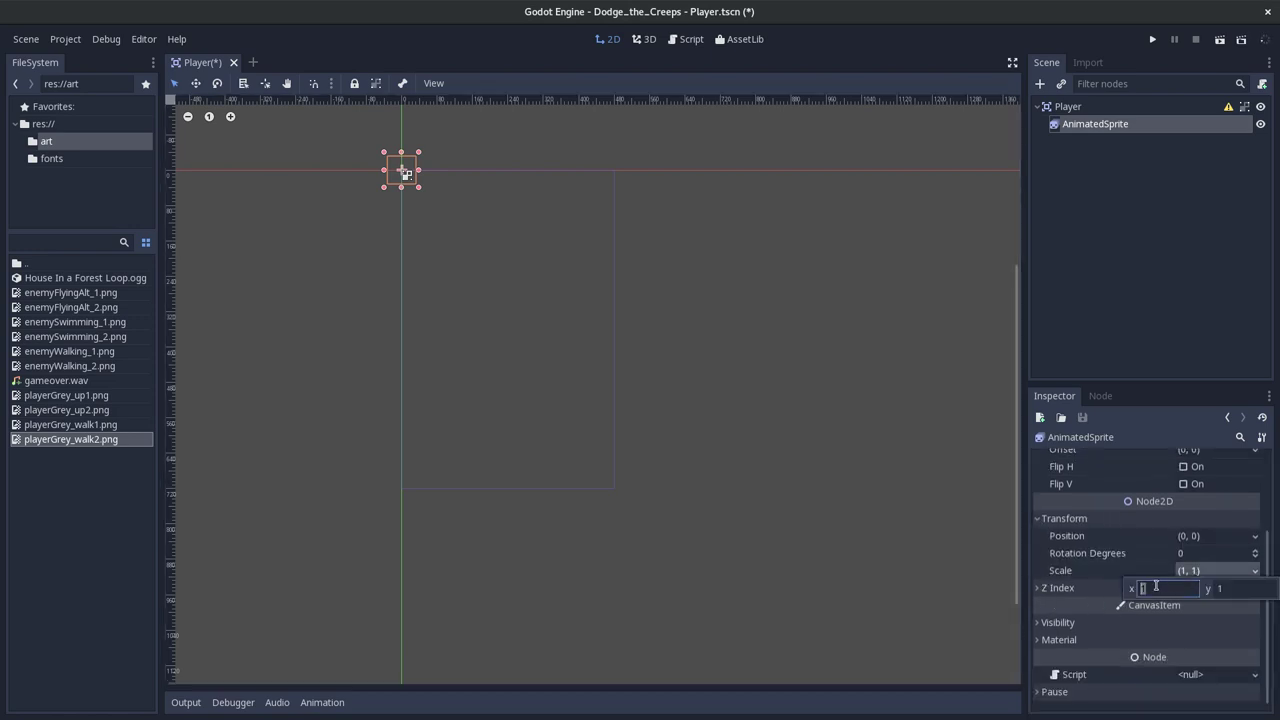
type("0.5")
key("Return")
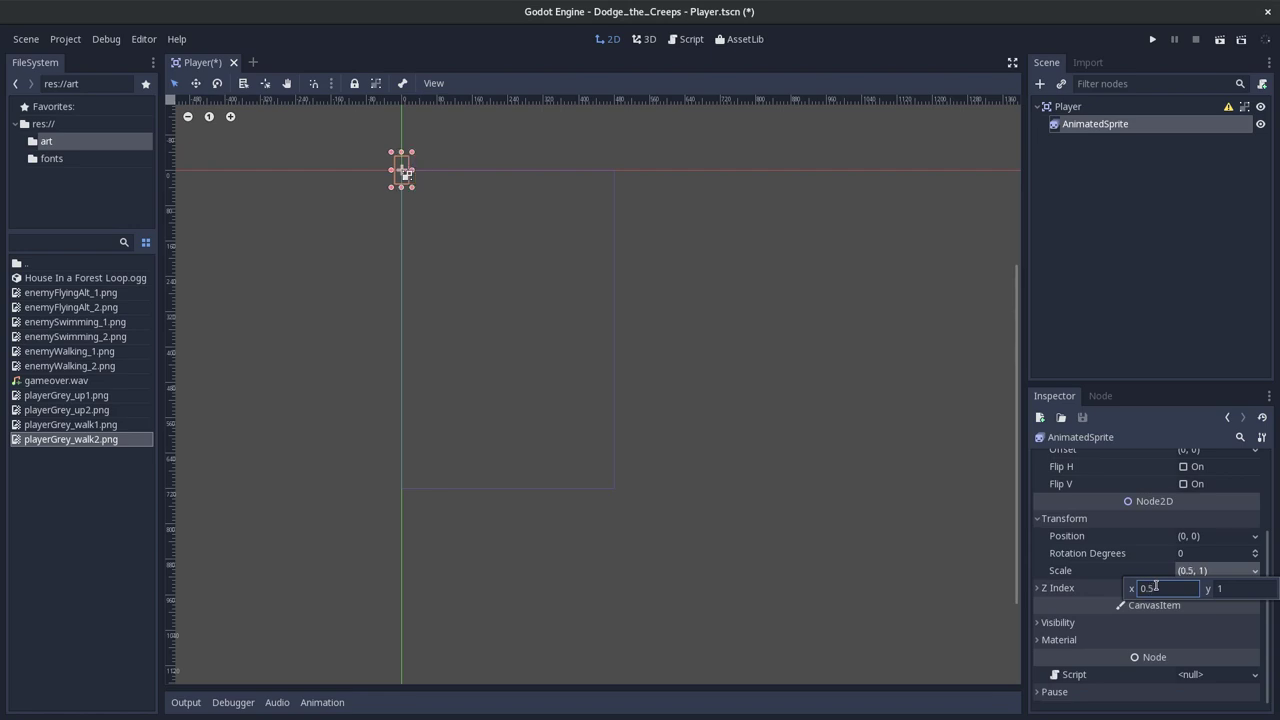
left_click(1227, 589)
type("0.5")
key("Return")
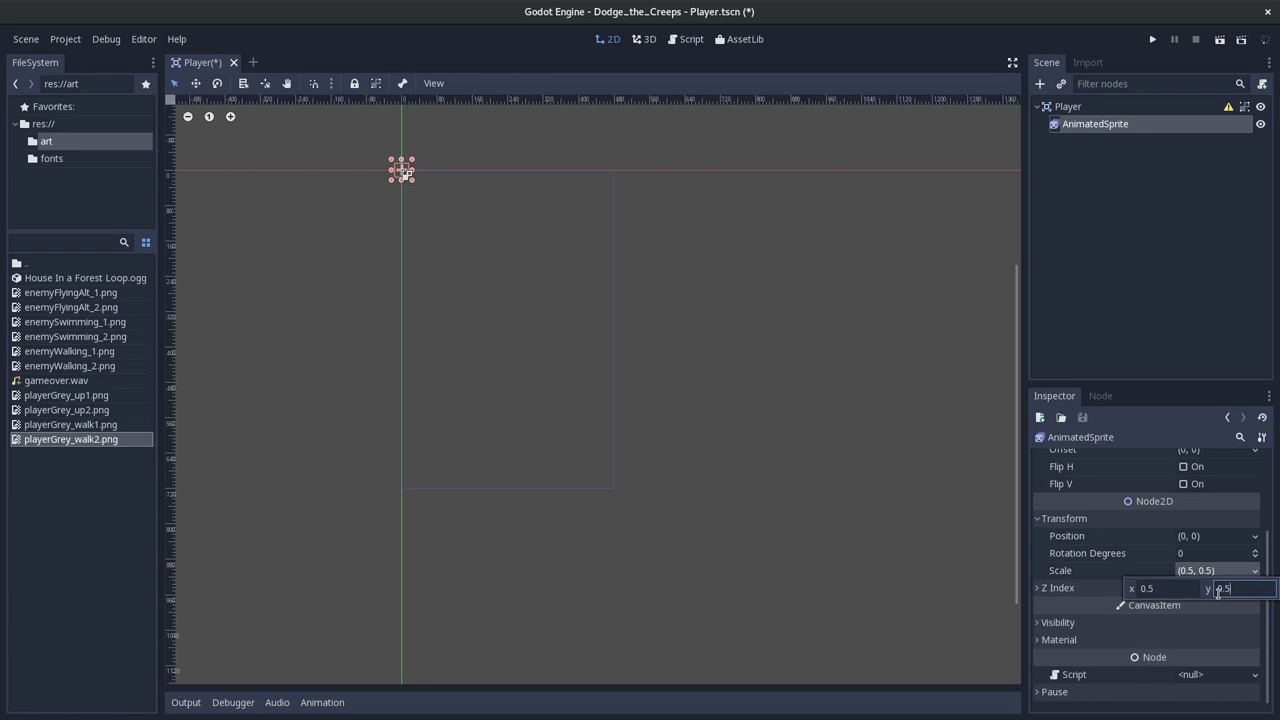
left_click(978, 461)
- Save the Player scene and scroll the docs to the CollisionShape2D step
key("ctrl+s")
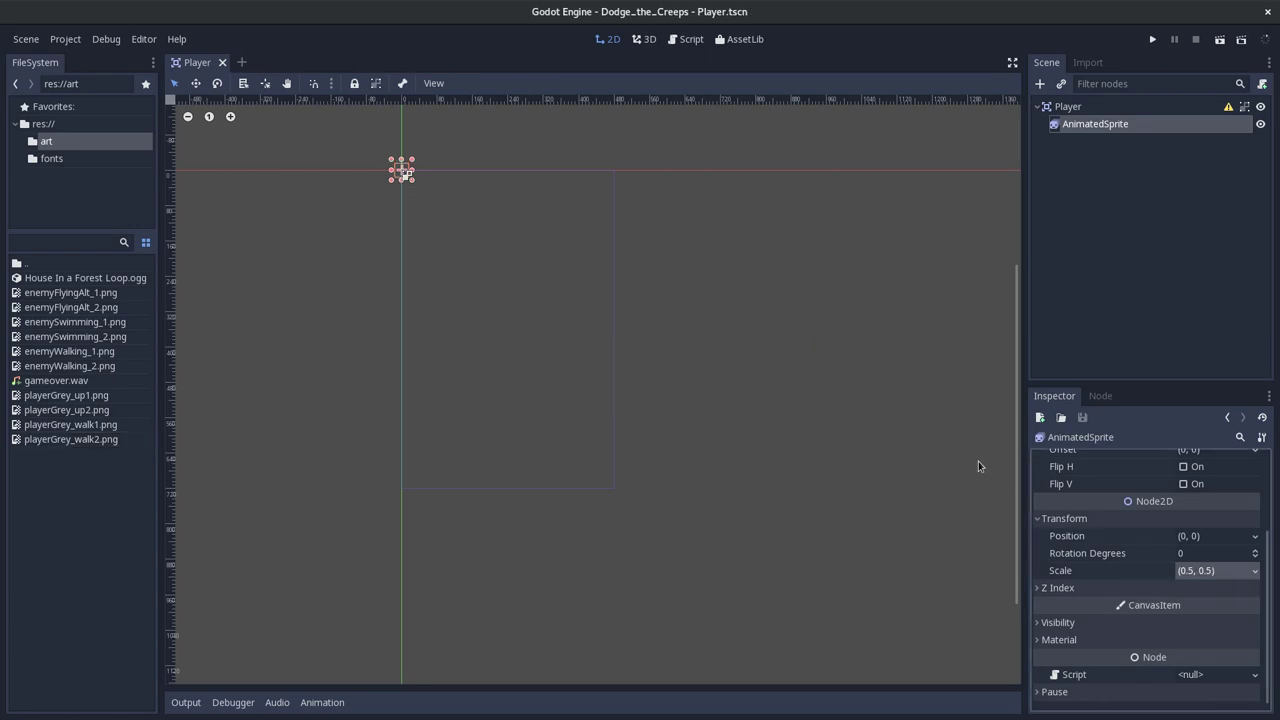
key("alt+Tab")
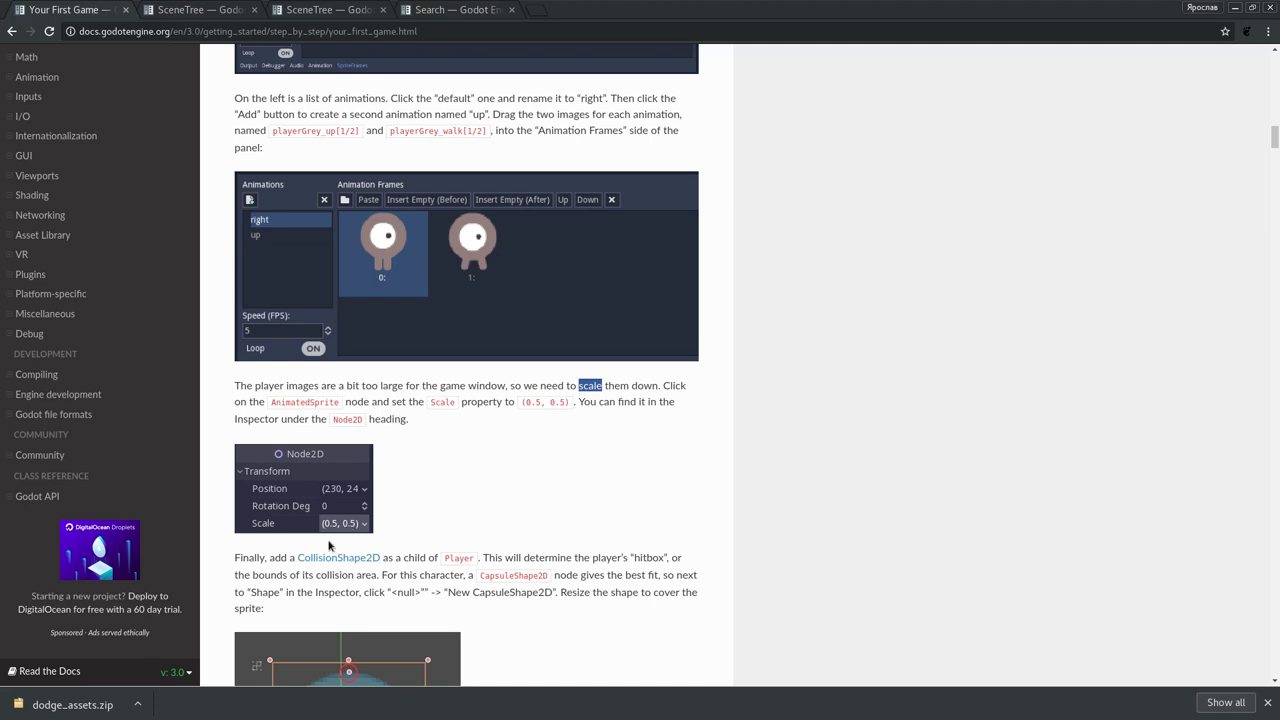
scroll(340, 540, "down", 3)
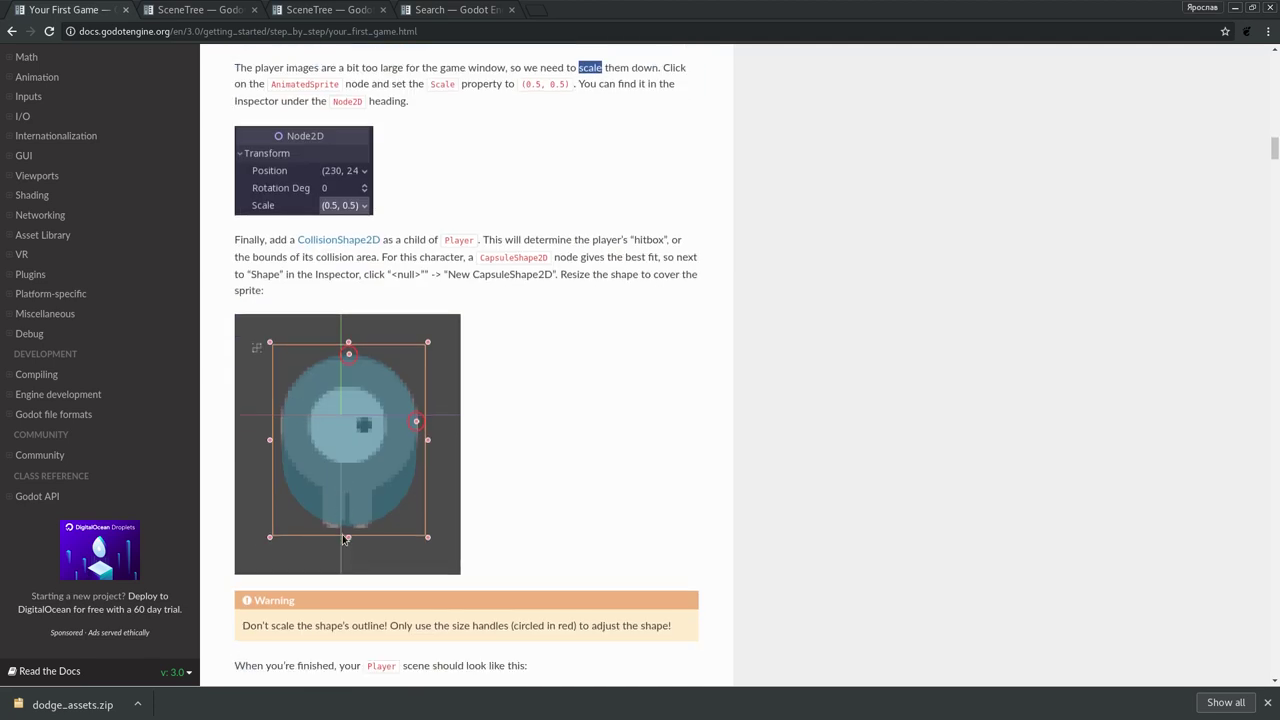
double_click(278, 240)
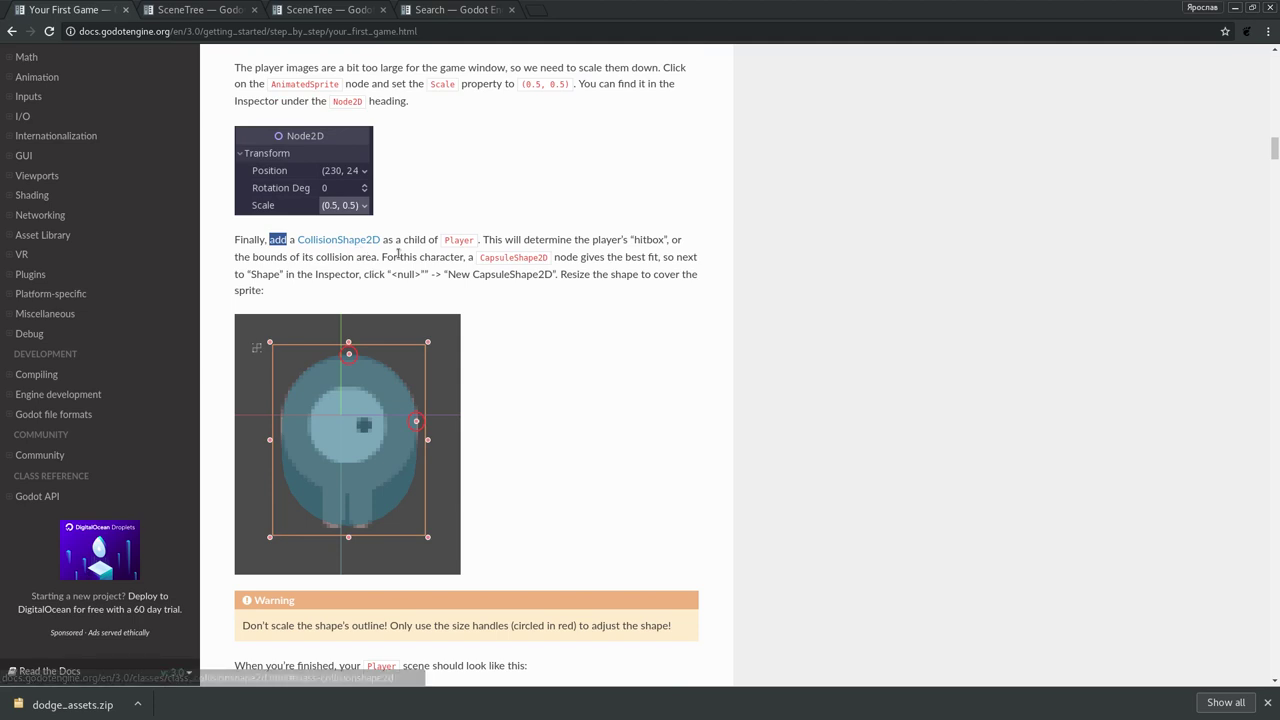
- Add a CollisionShape2D child node to Player, found by searching 'coll'
key("alt+Tab")
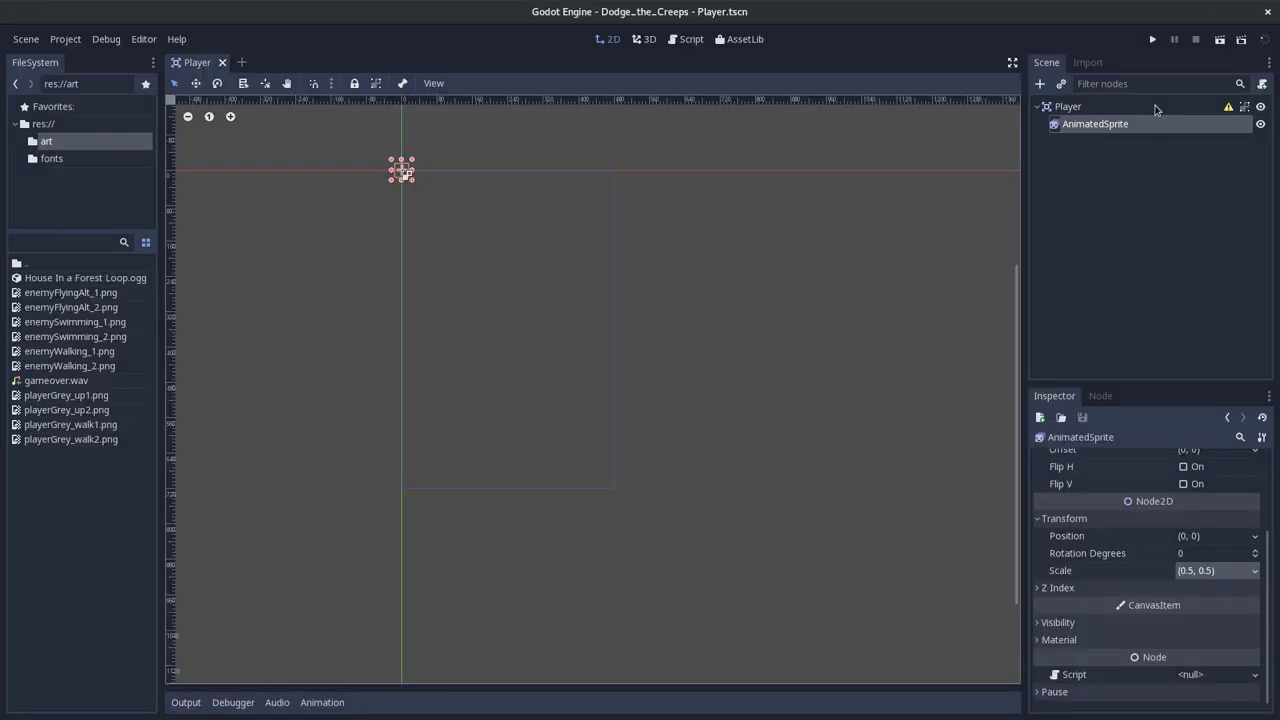
right_click(1082, 114)
left_click(1096, 124)
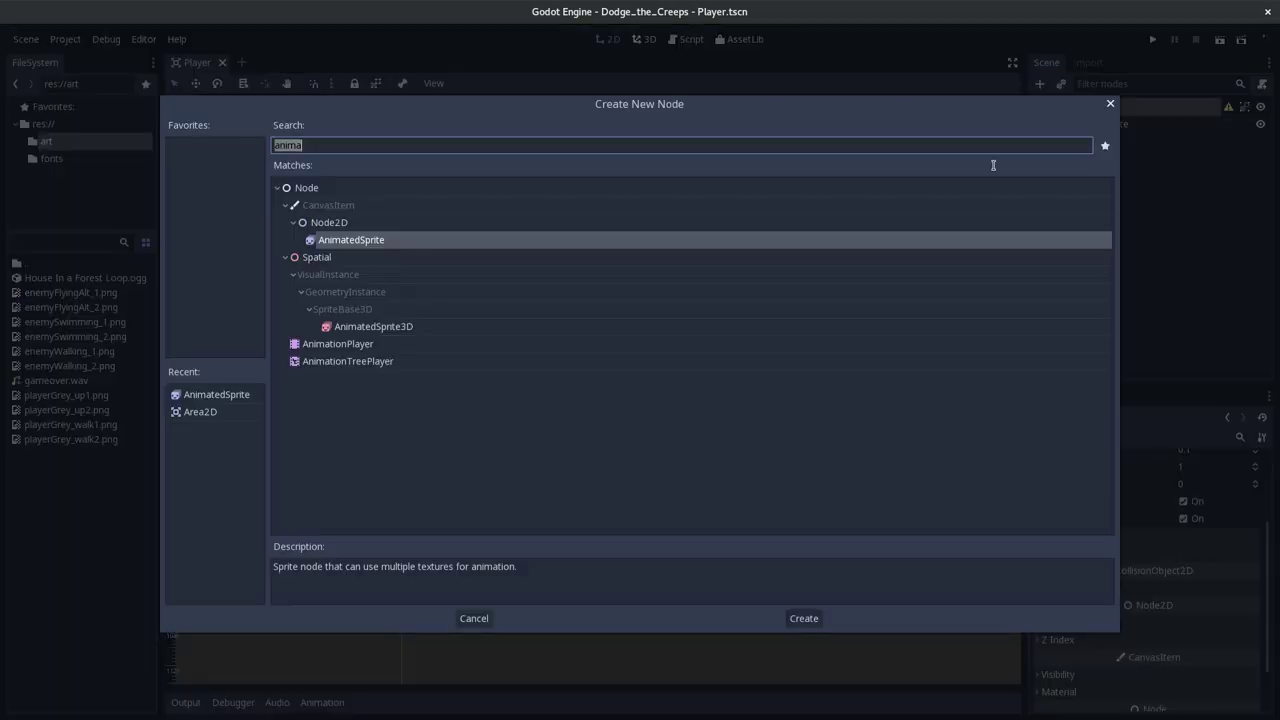
type("coll")
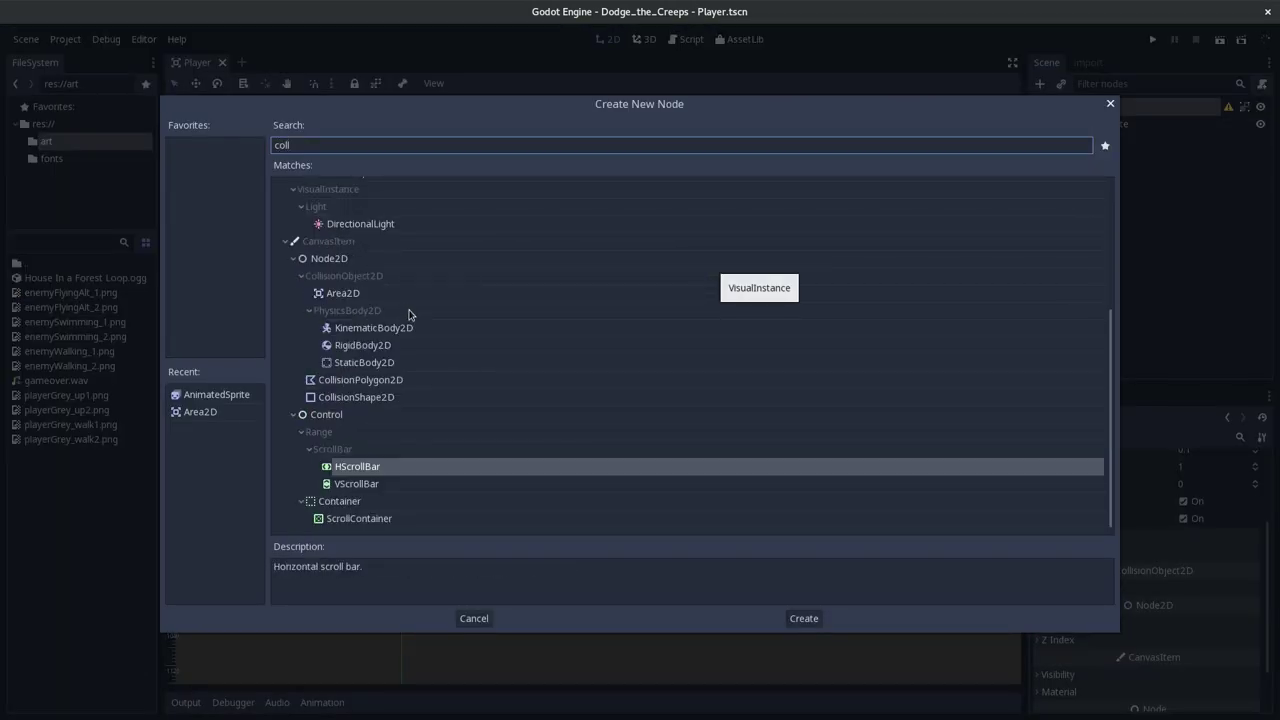
left_click(377, 399)
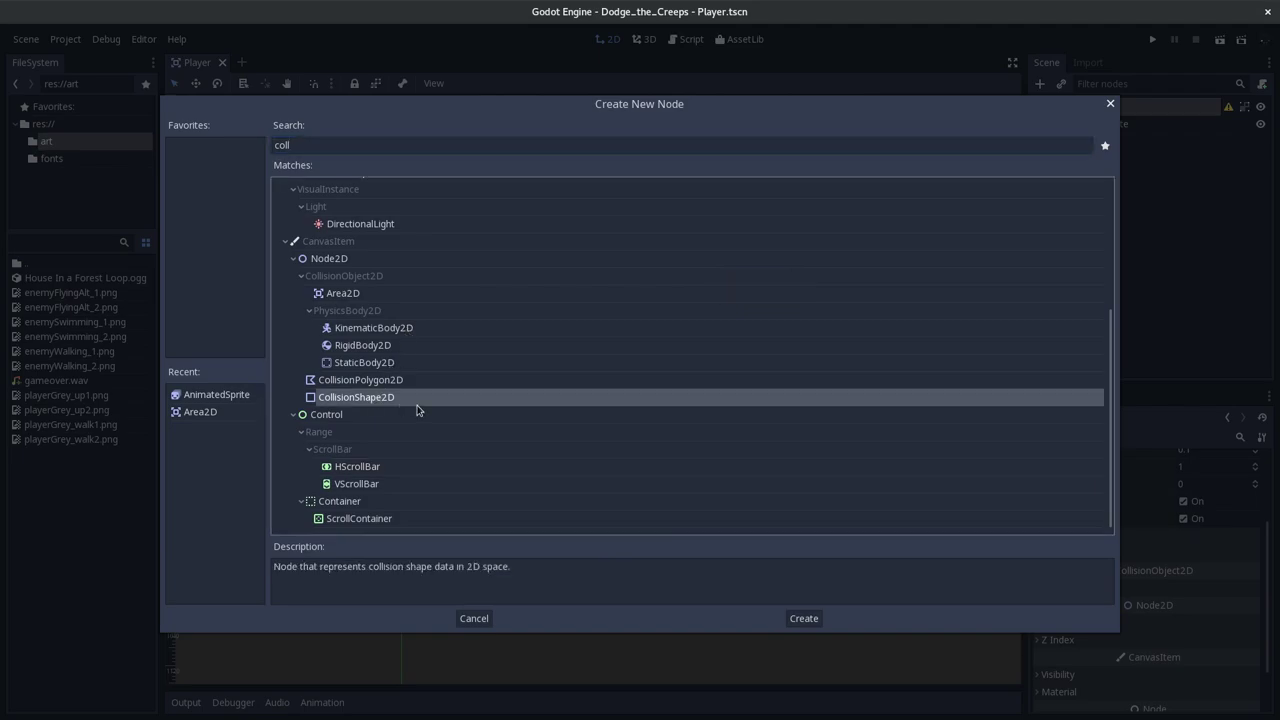
key("alt+Tab")
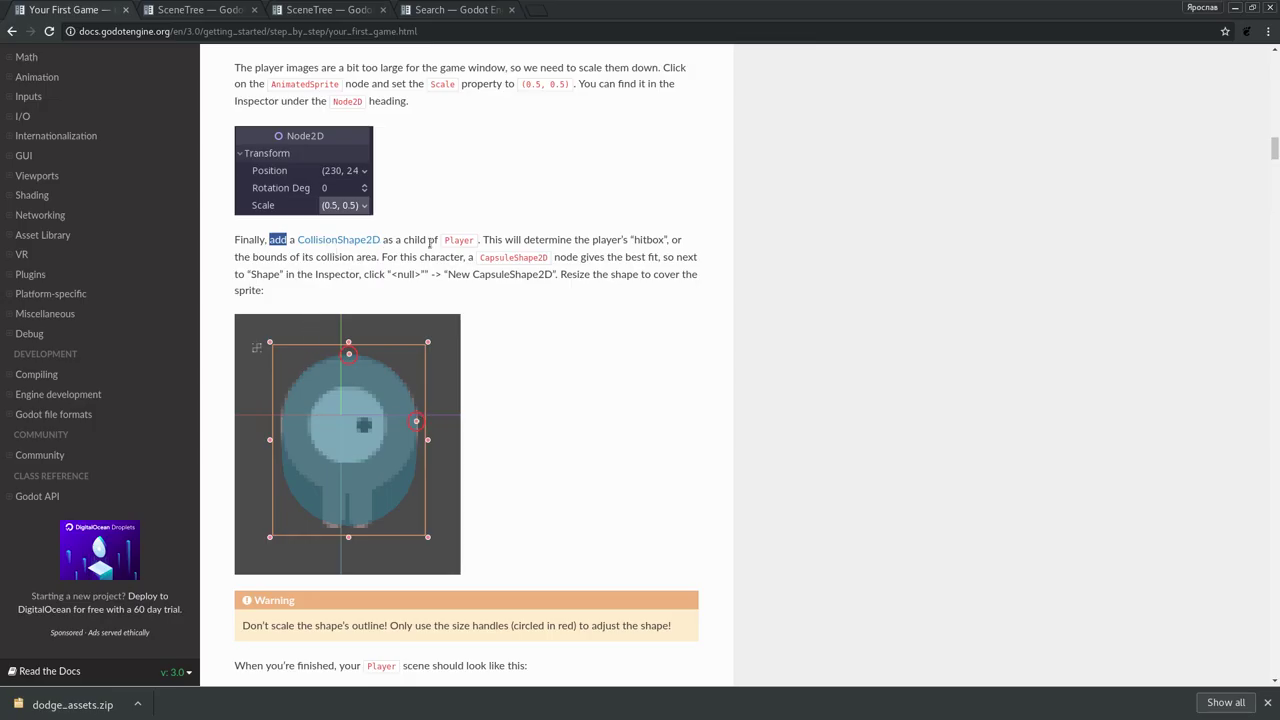
key("alt+Tab")
- Add a CollisionShape2D child under Player and scroll the docs to the hitbox instructions
left_click(806, 617)
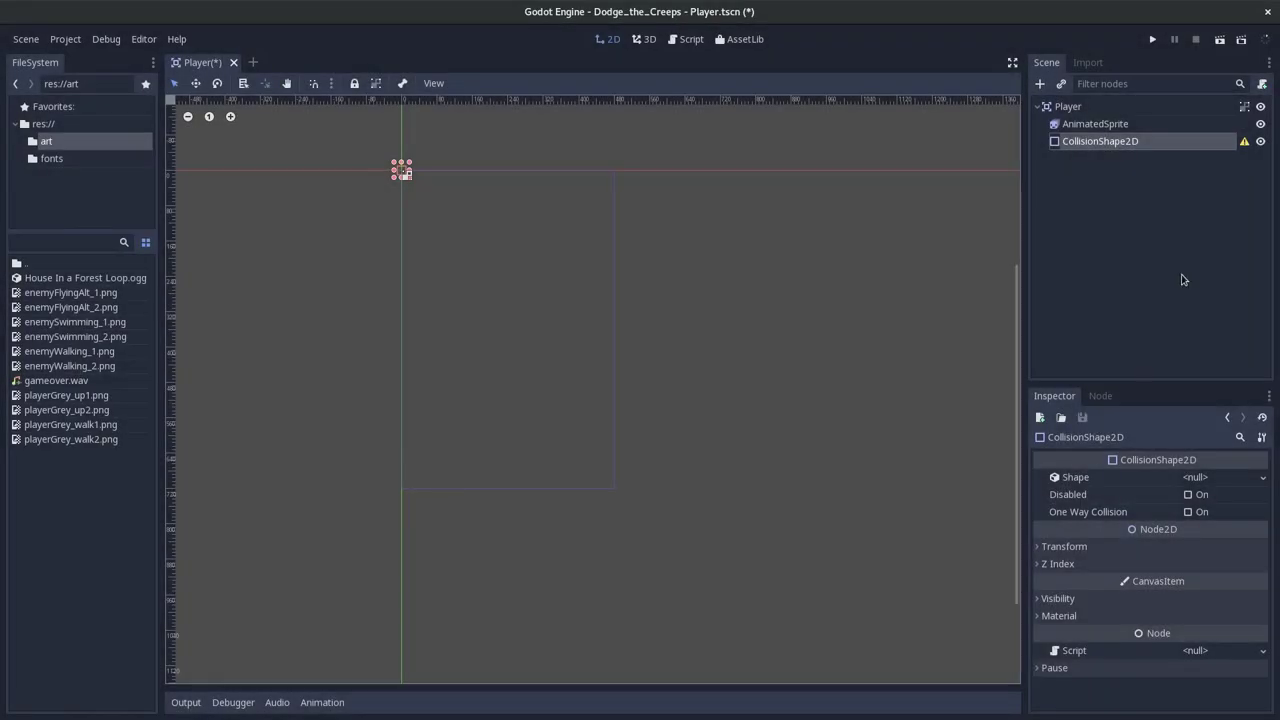
key("alt+Tab")
scroll(651, 409, "down", 2)
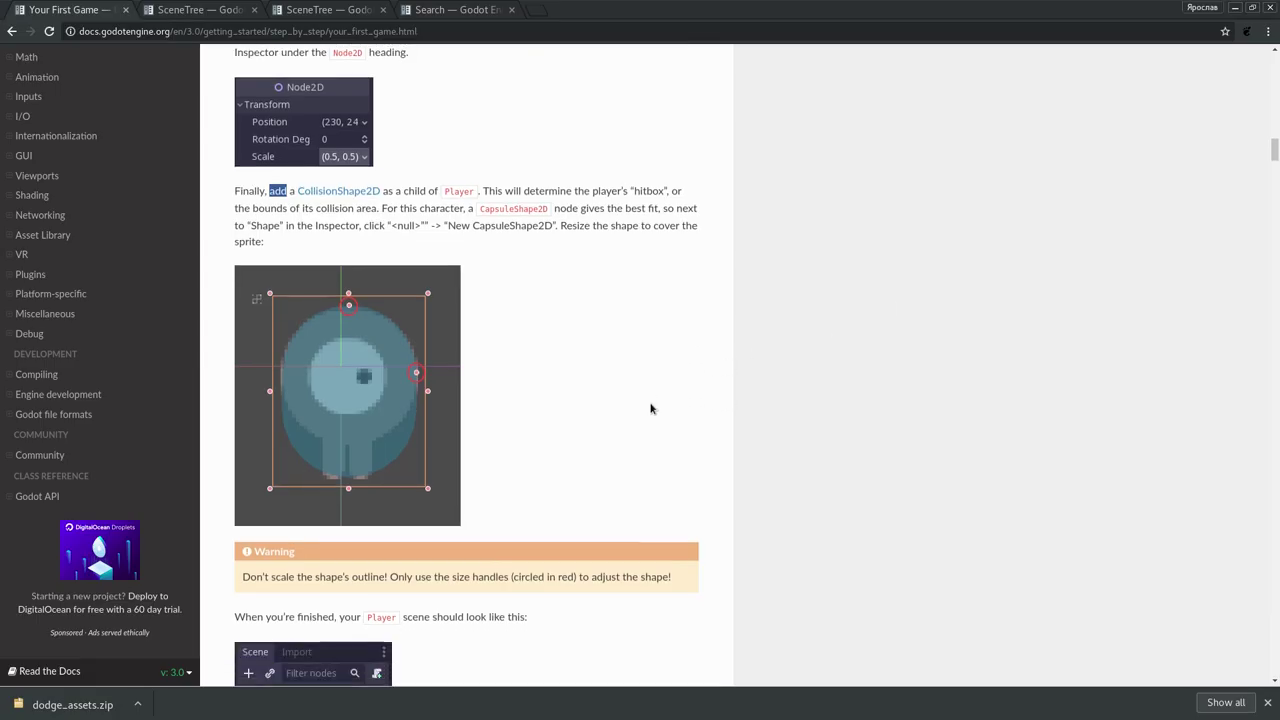
scroll(651, 394, "down", 2)
scroll(651, 394, "down", 2)
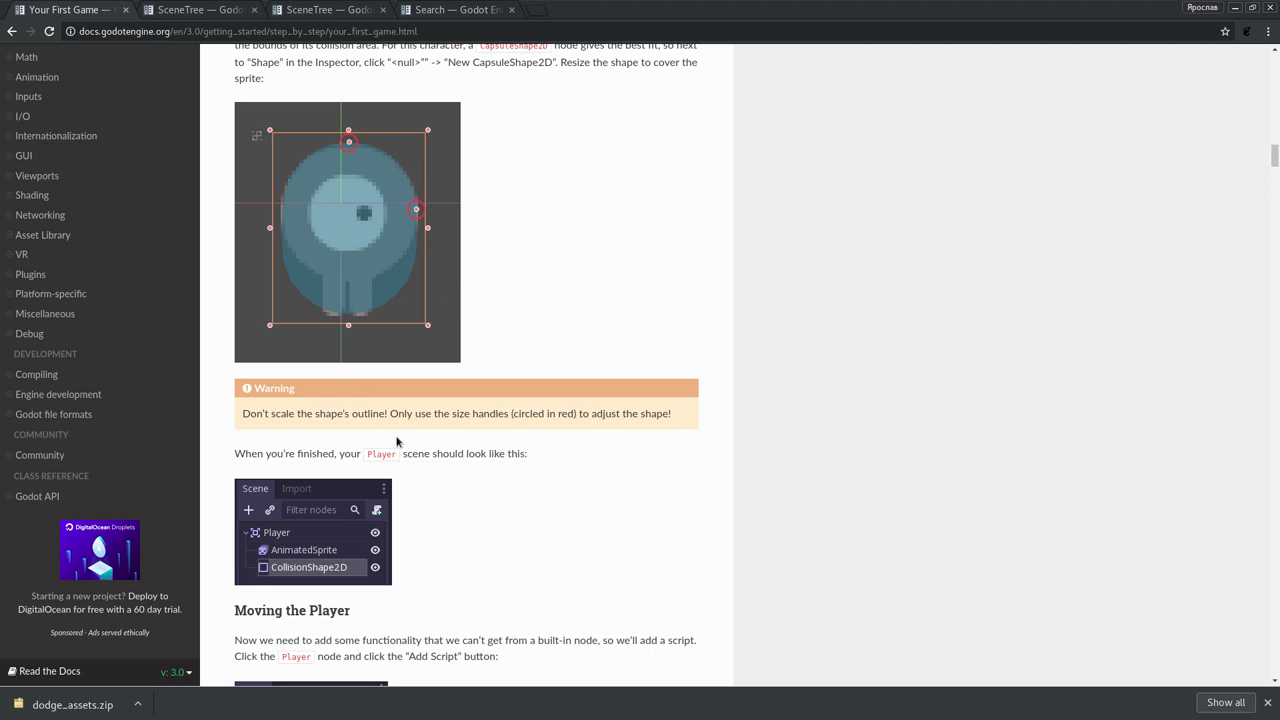
- Reread the docs paragraph on the capsule collision shape, then return to the Godot editor
scroll(375, 380, "up", 2)
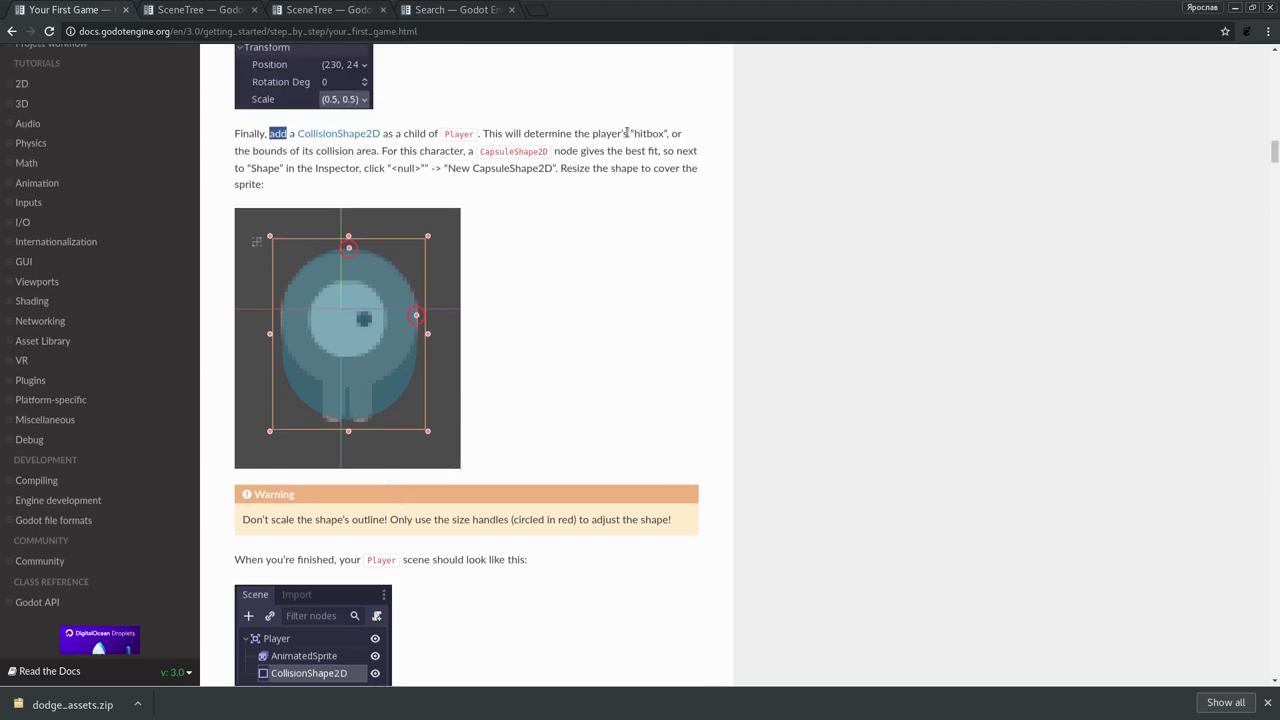
double_click(550, 132)
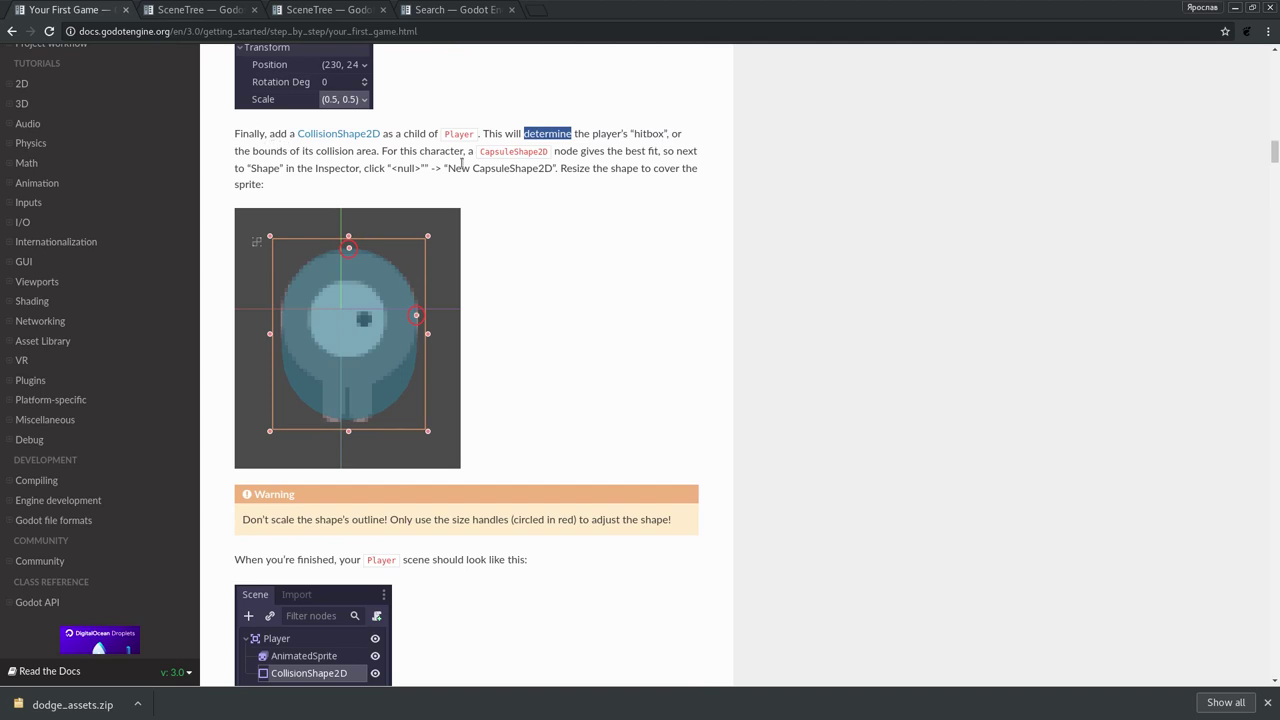
left_click(435, 151)
key("alt+Tab")
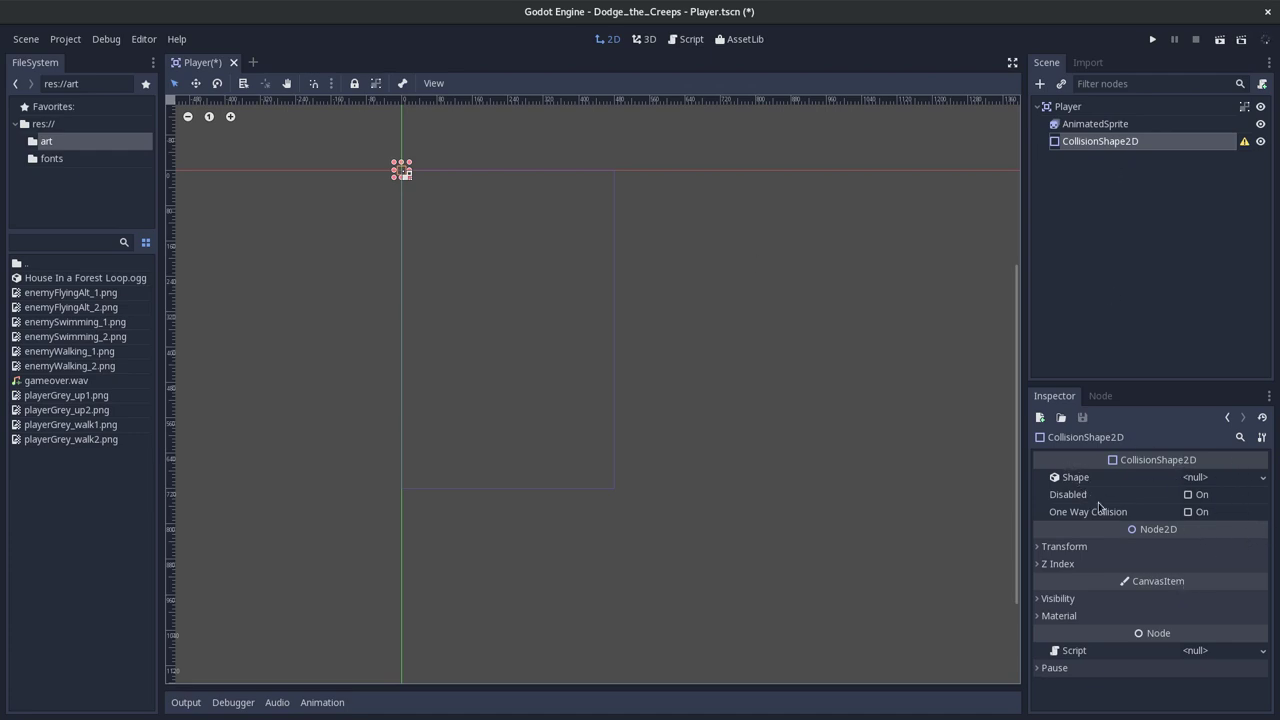
- Assign a new CapsuleShape2D (radius 10, height 20) as the collision node's Shape
left_click(1261, 478)
key("alt+Tab")
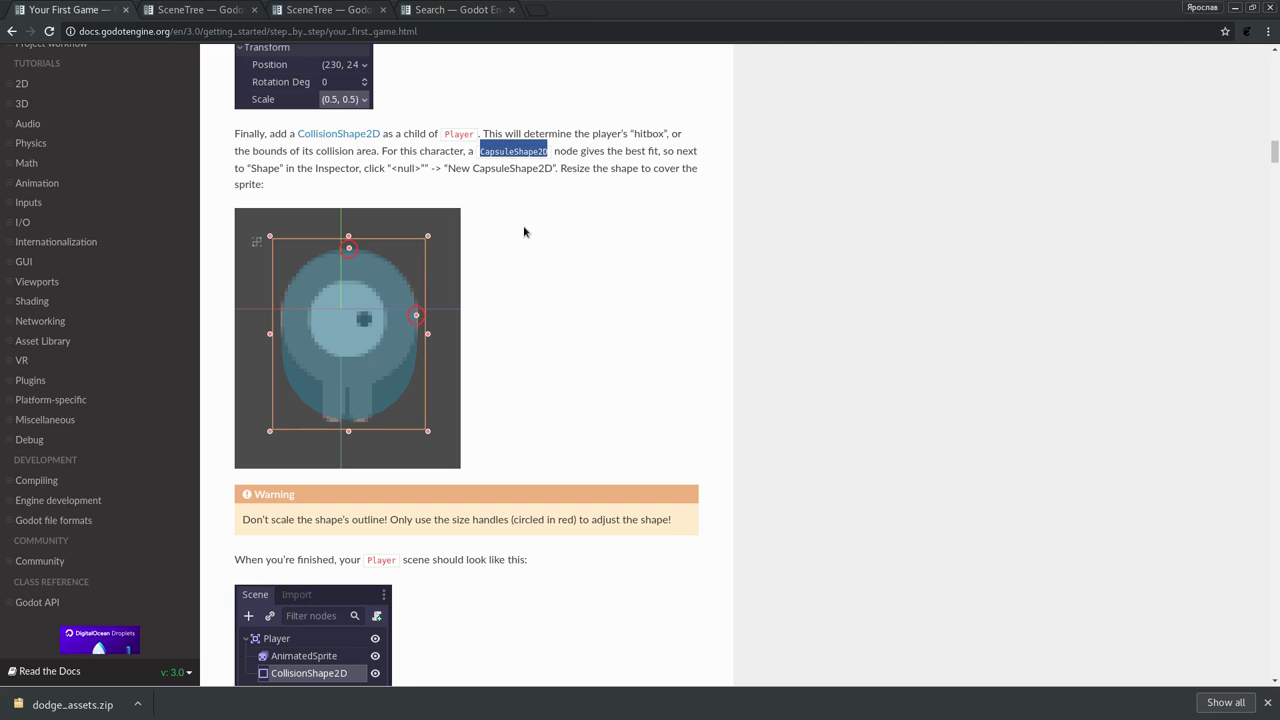
key("alt+Tab")
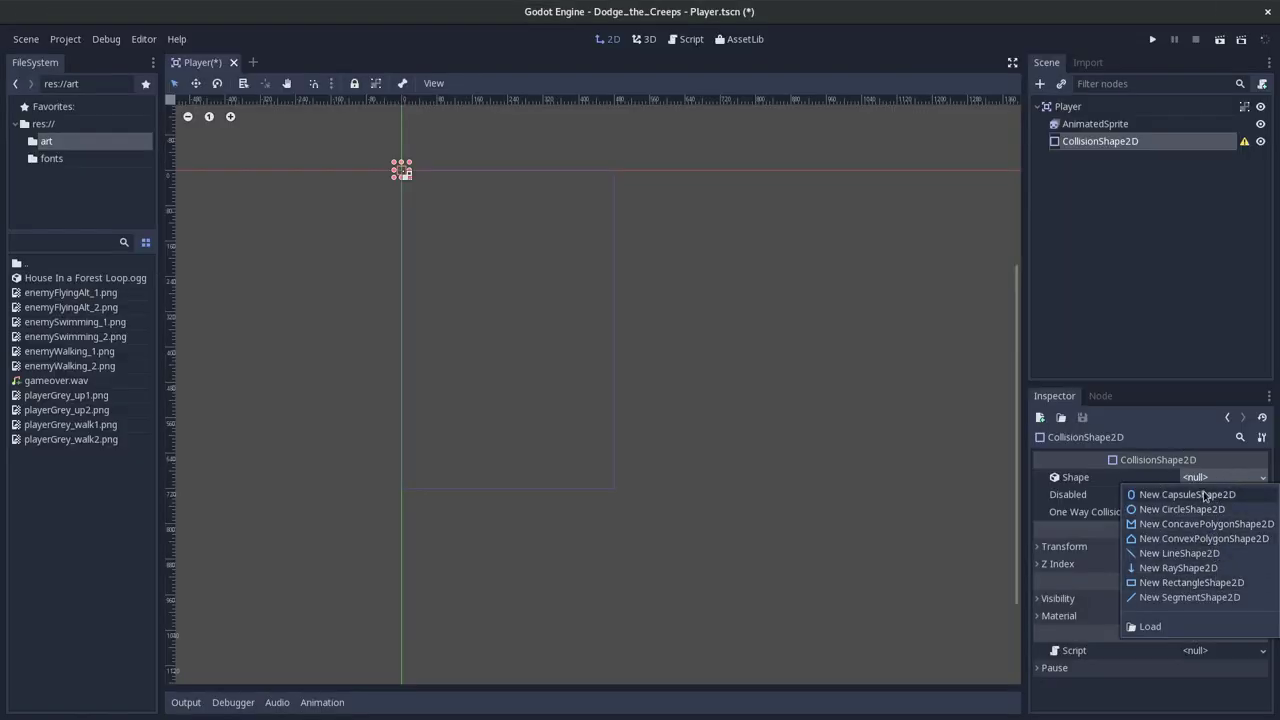
left_click(1205, 496)
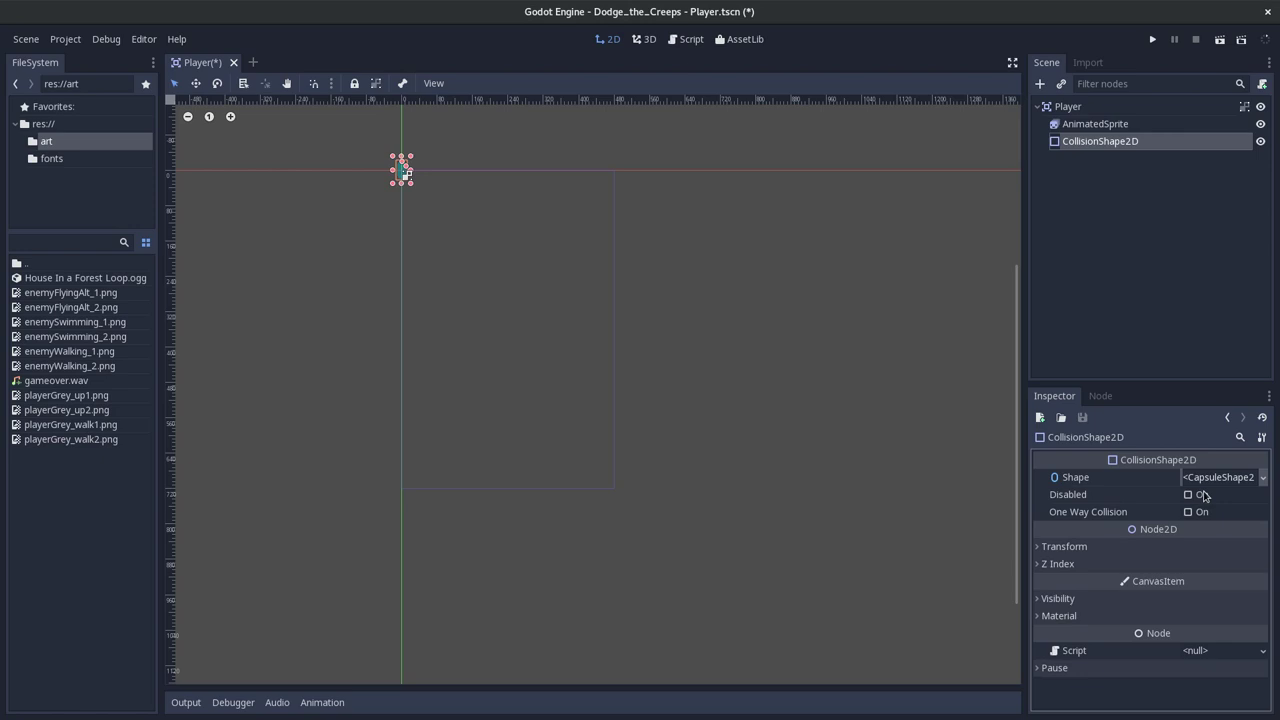
left_click(1218, 482)
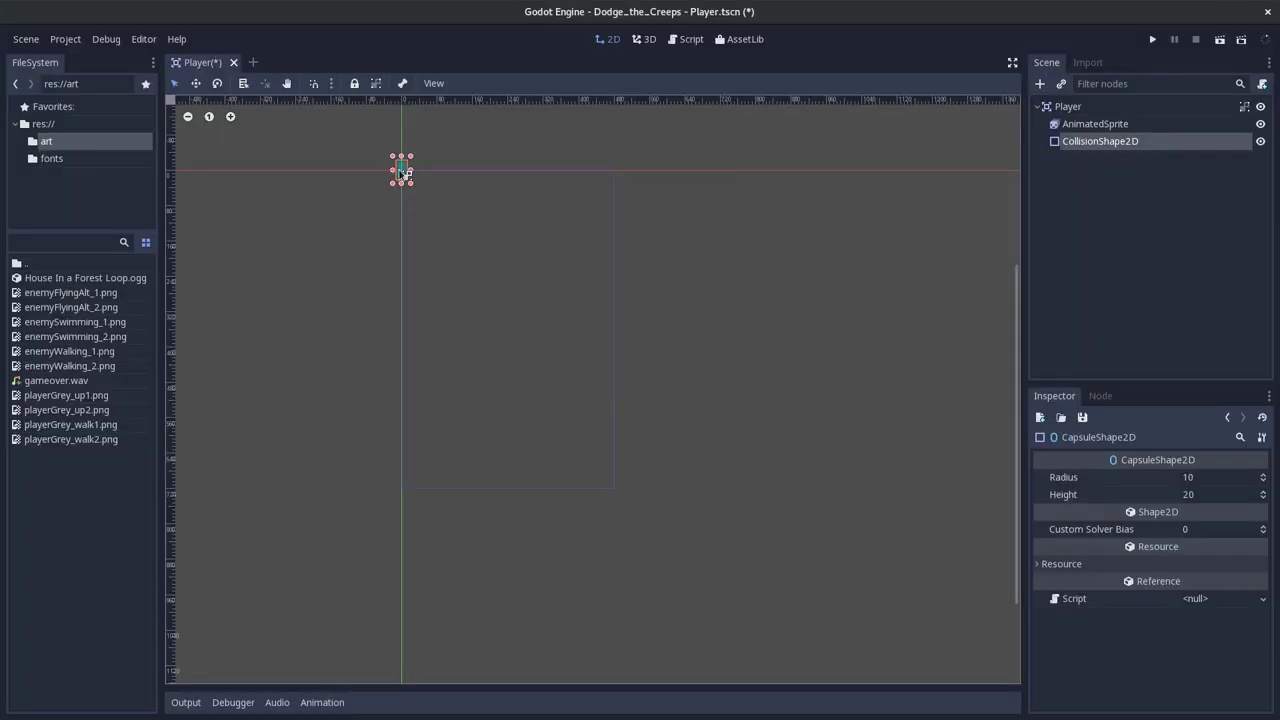
- Deselect the shape and zoom the 2D viewport to inspect the capsule around the sprite
scroll(429, 177, "up", 2)
scroll(643, 189, "up", 2)
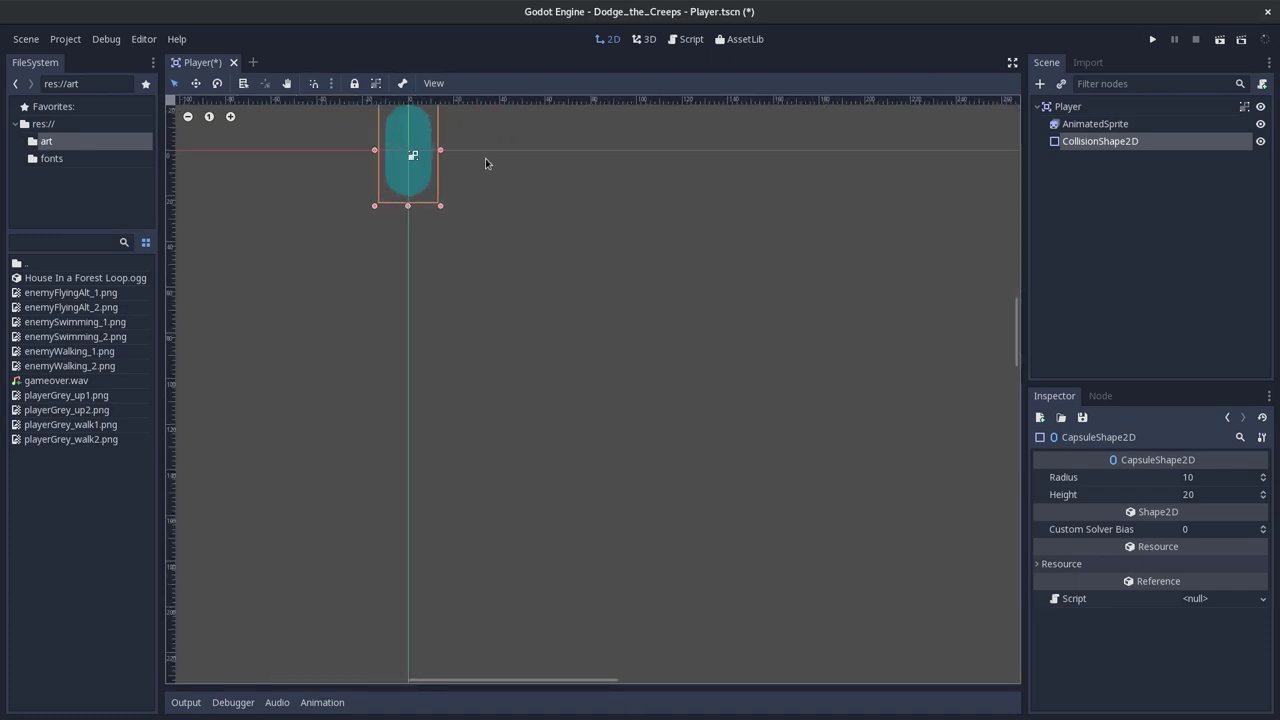
left_click(492, 176)
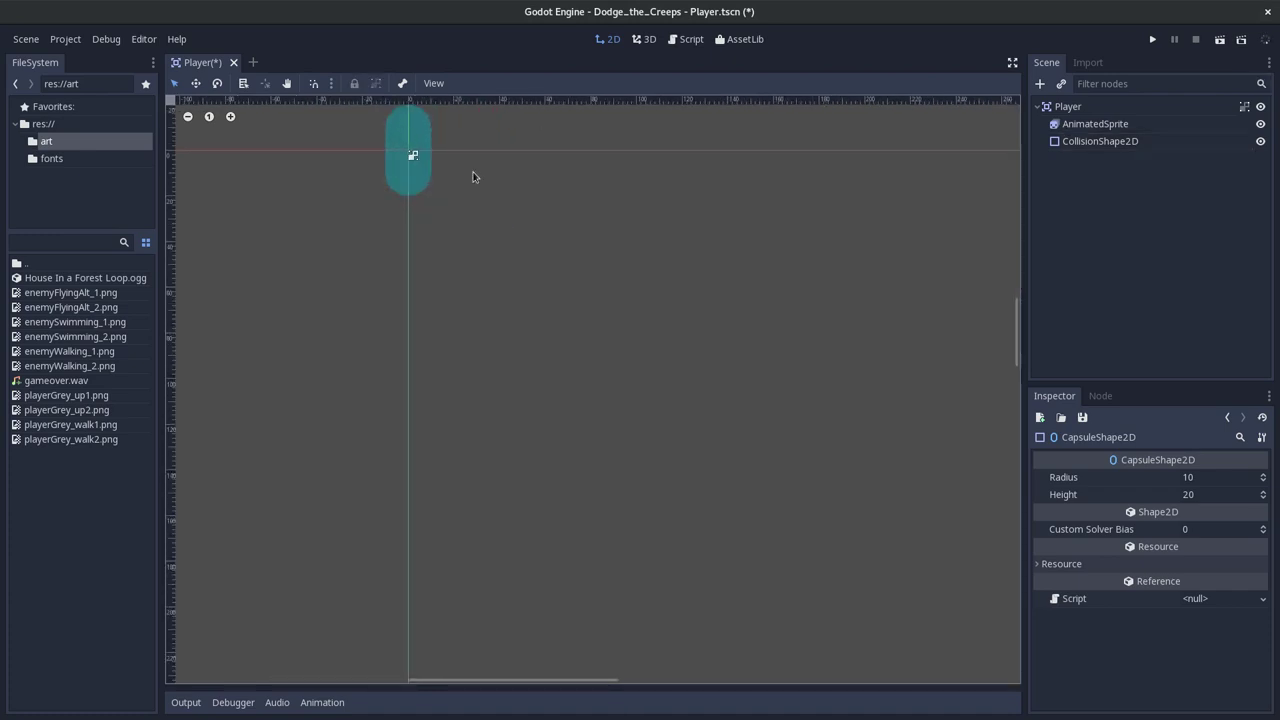
scroll(480, 245, "down", 3)
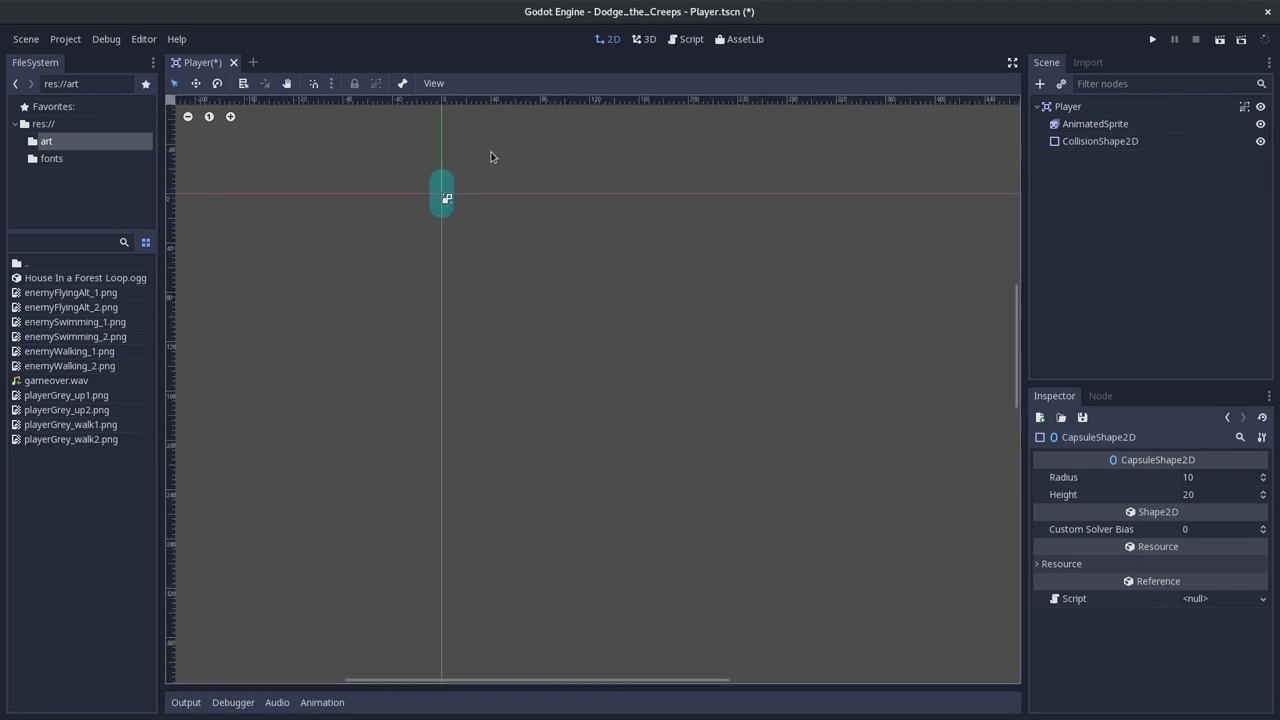
scroll(497, 168, "down", 1)
scroll(497, 168, "down", 1)
scroll(497, 168, "down", 1)
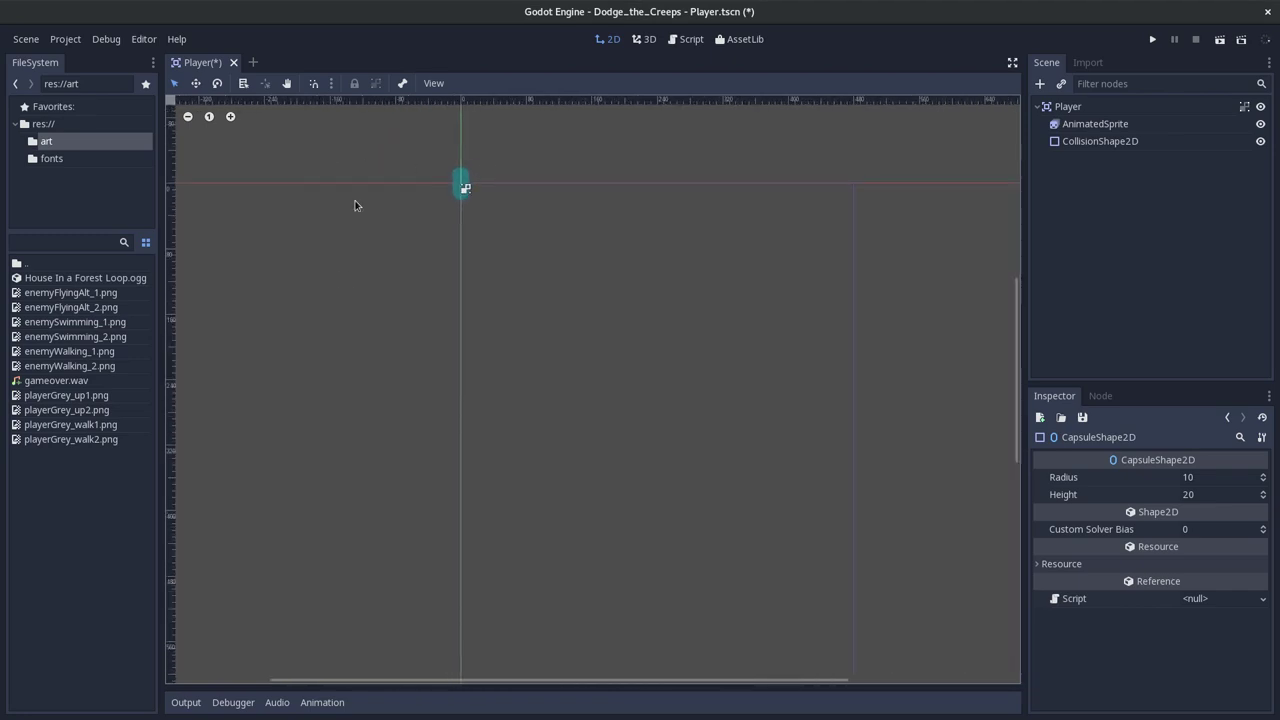
left_click(433, 84)
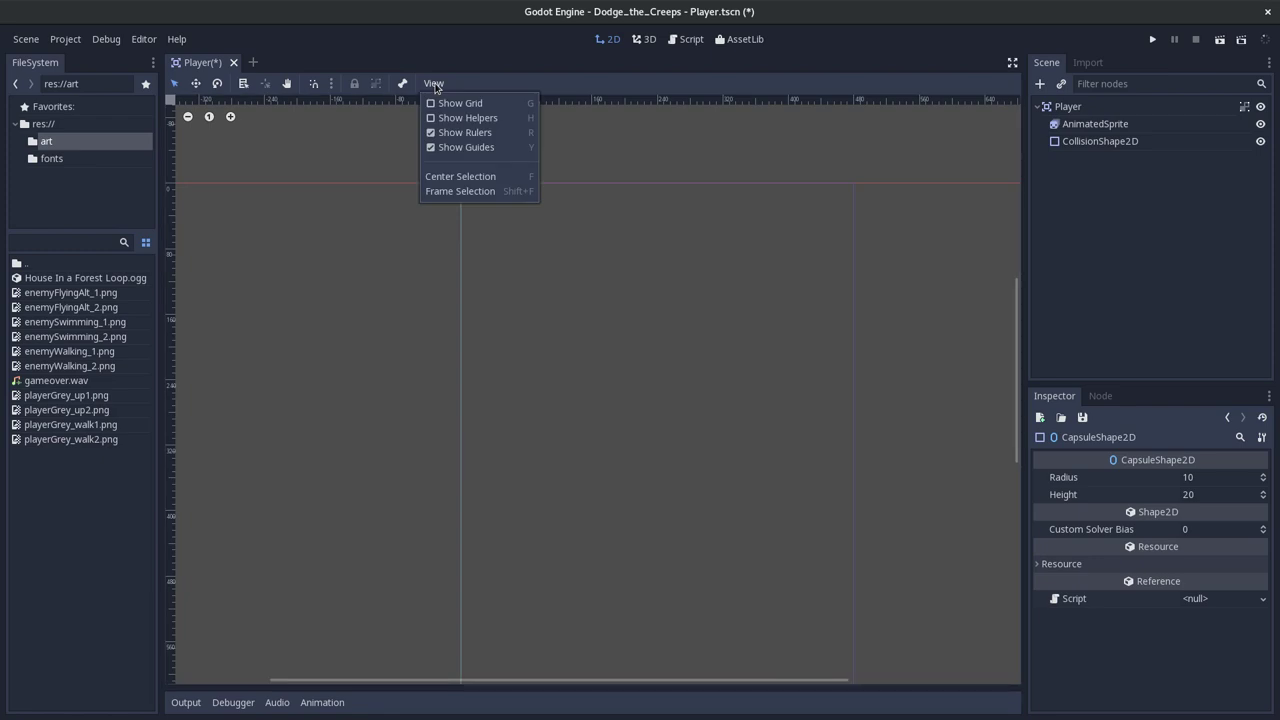
left_click(317, 205)
left_click_drag(360, 183, 380, 298)
left_click(188, 117)
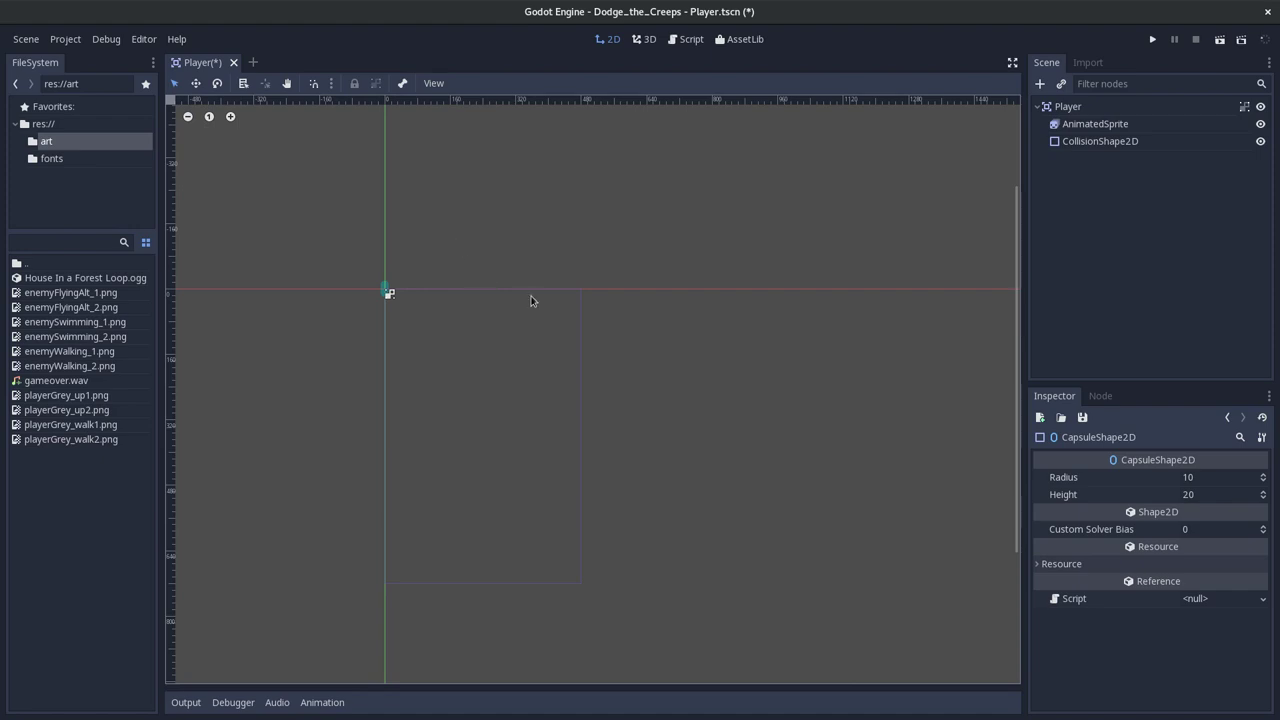
- Select the Player root node and check the docs' shape-resizing instruction, zooming the canvas
left_click(1066, 107)
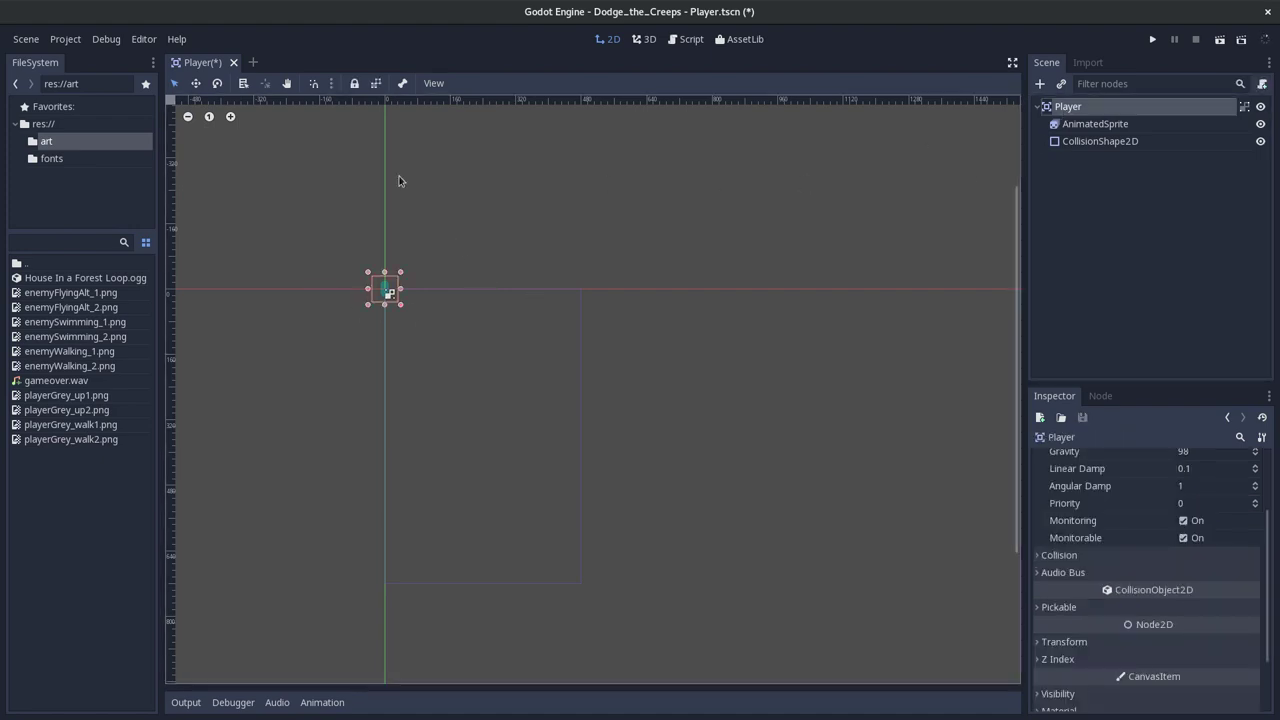
key("alt+Tab")
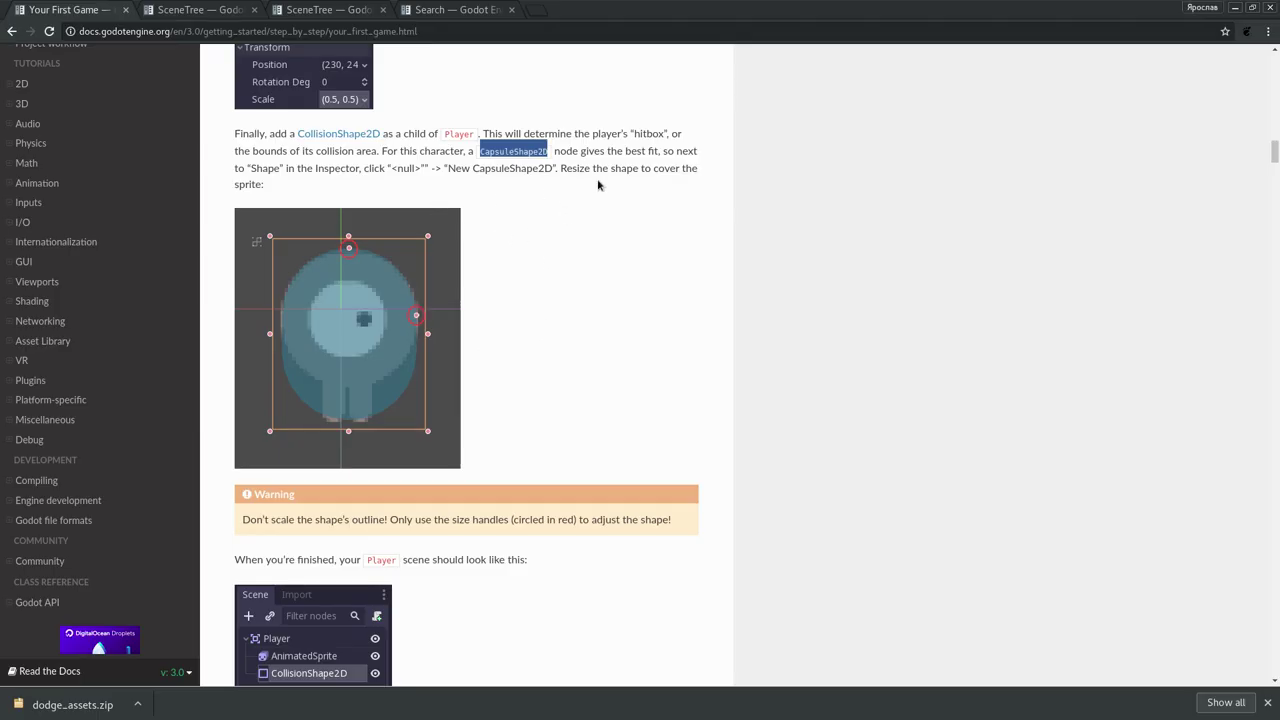
key("alt+Tab")
scroll(397, 300, "up", 2)
scroll(397, 300, "up", 2)
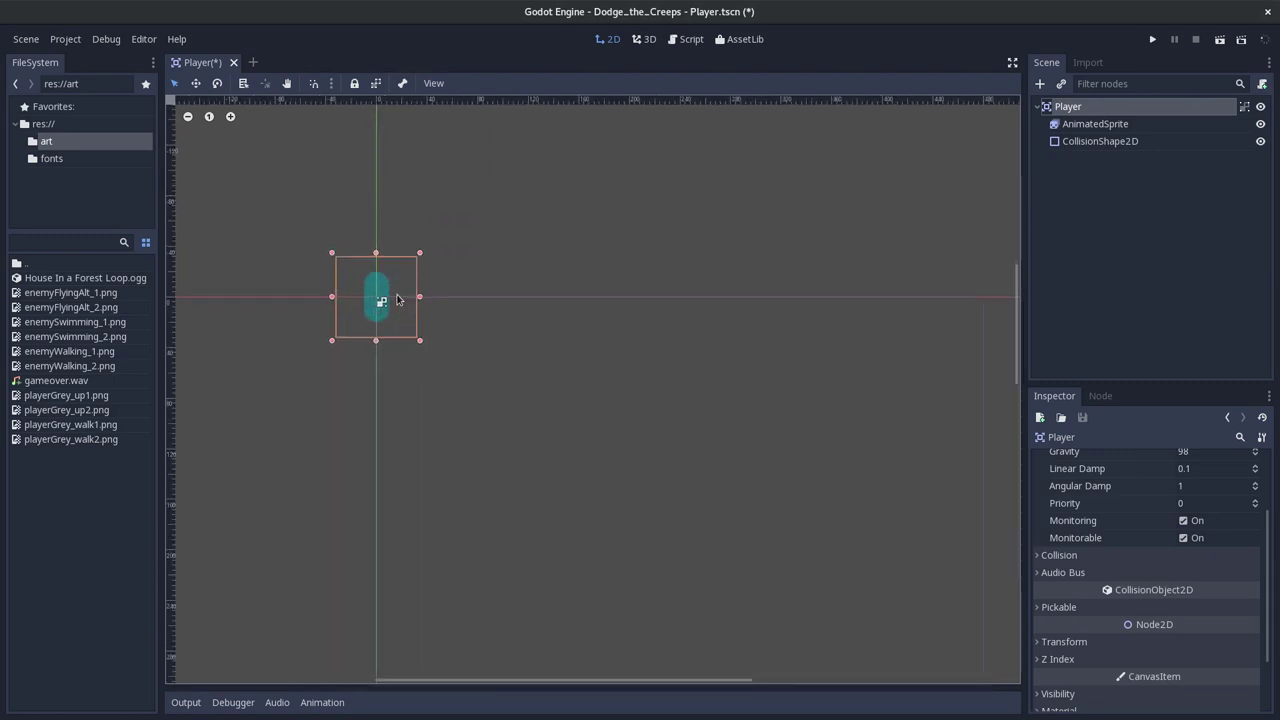
scroll(397, 300, "up", 3)
scroll(390, 295, "down", 1)
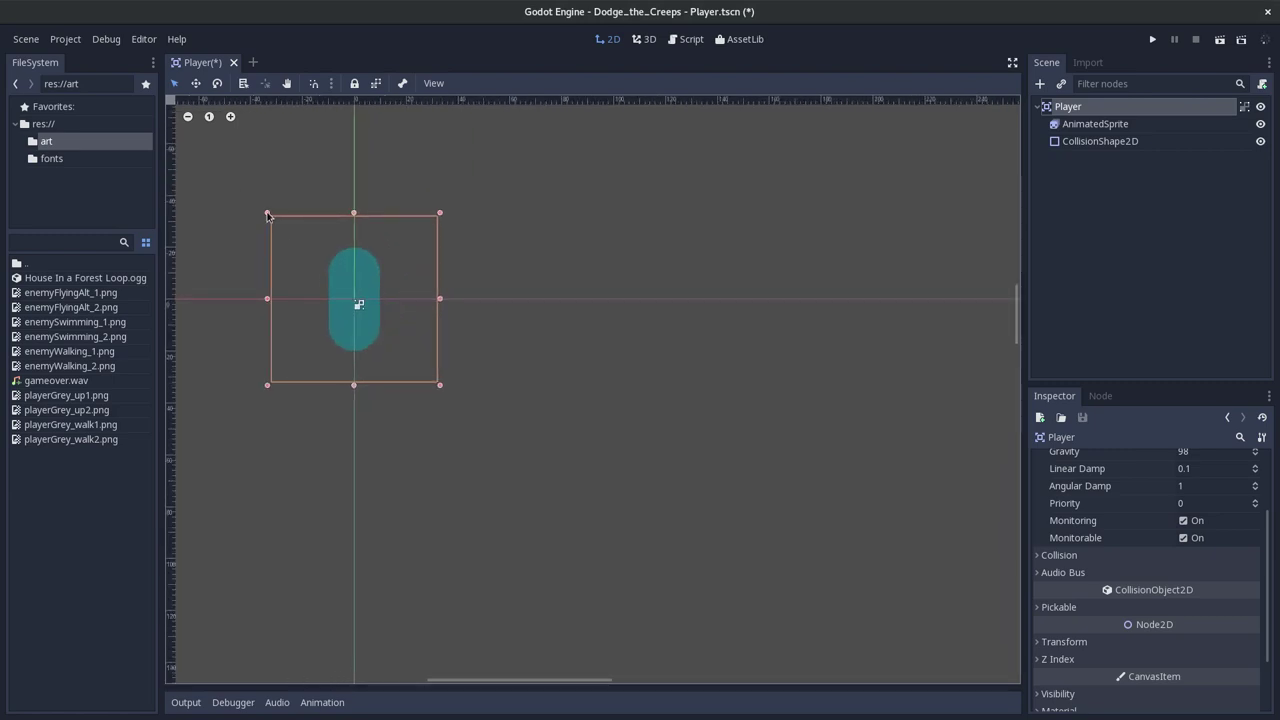
- Select CollisionShape2D and drag a capsule size handle to fit the sprite, then check the docs
left_click(1092, 128)
left_click(1092, 145)
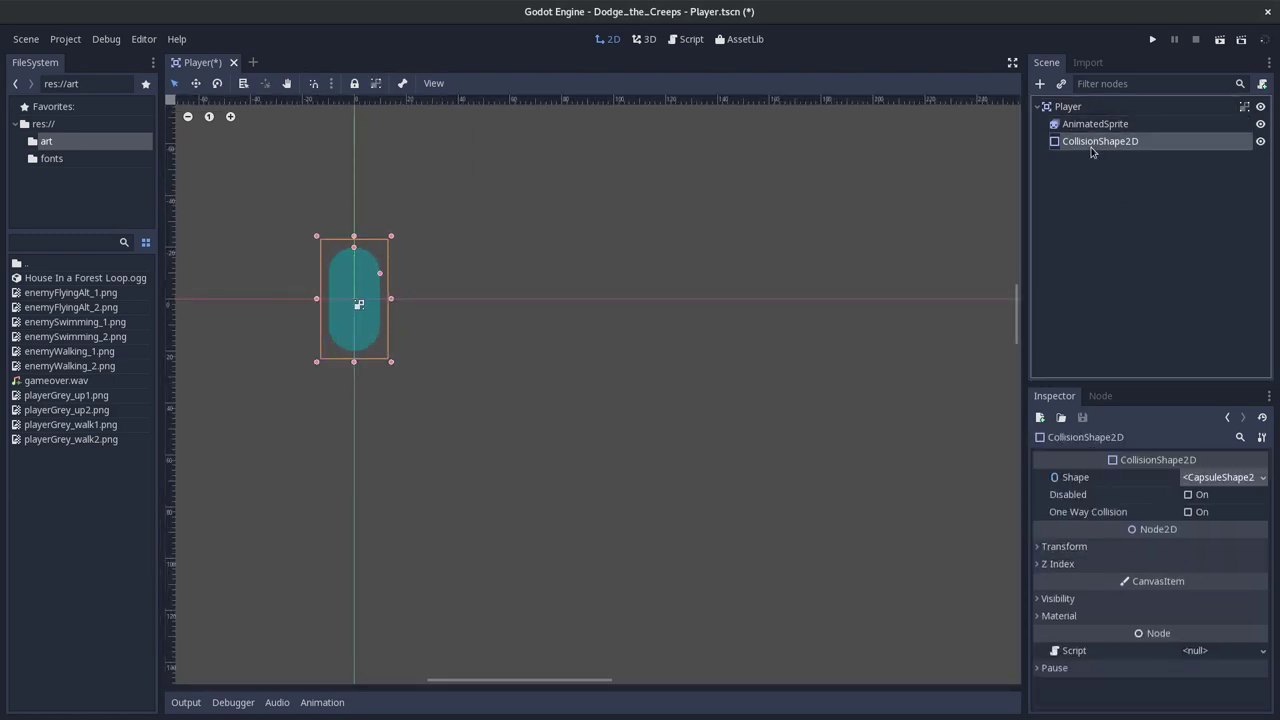
left_click_drag(316, 236, 318, 238)
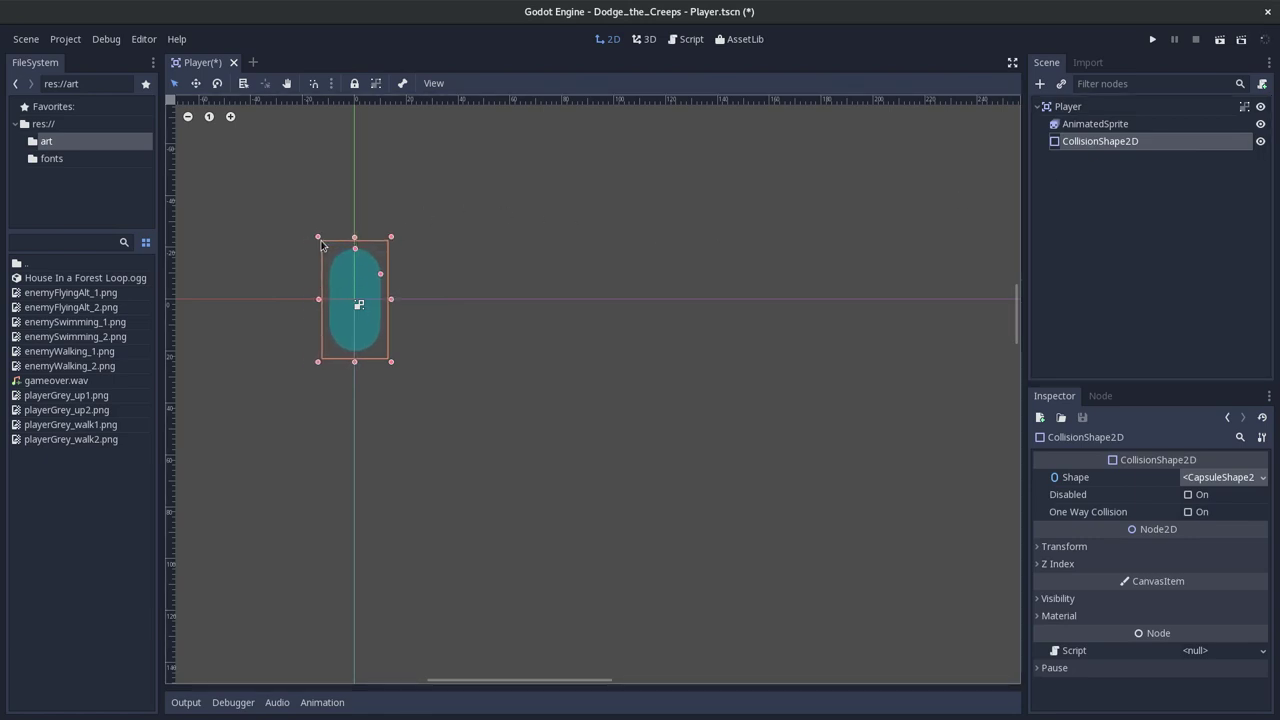
key("alt+Tab")
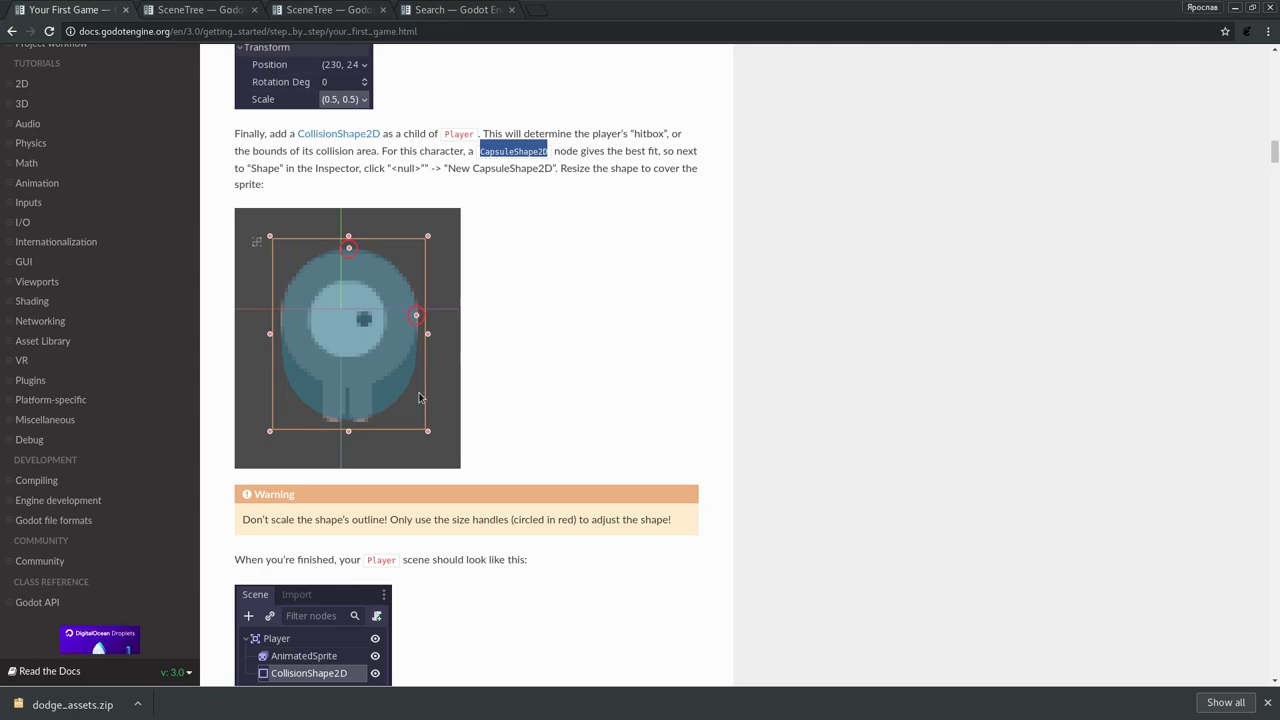
- Scroll through the Your First Game docs covering sprite animations and the collision shape
scroll(396, 391, "up", 15)
scroll(428, 271, "up", 1)
scroll(428, 271, "up", 2)
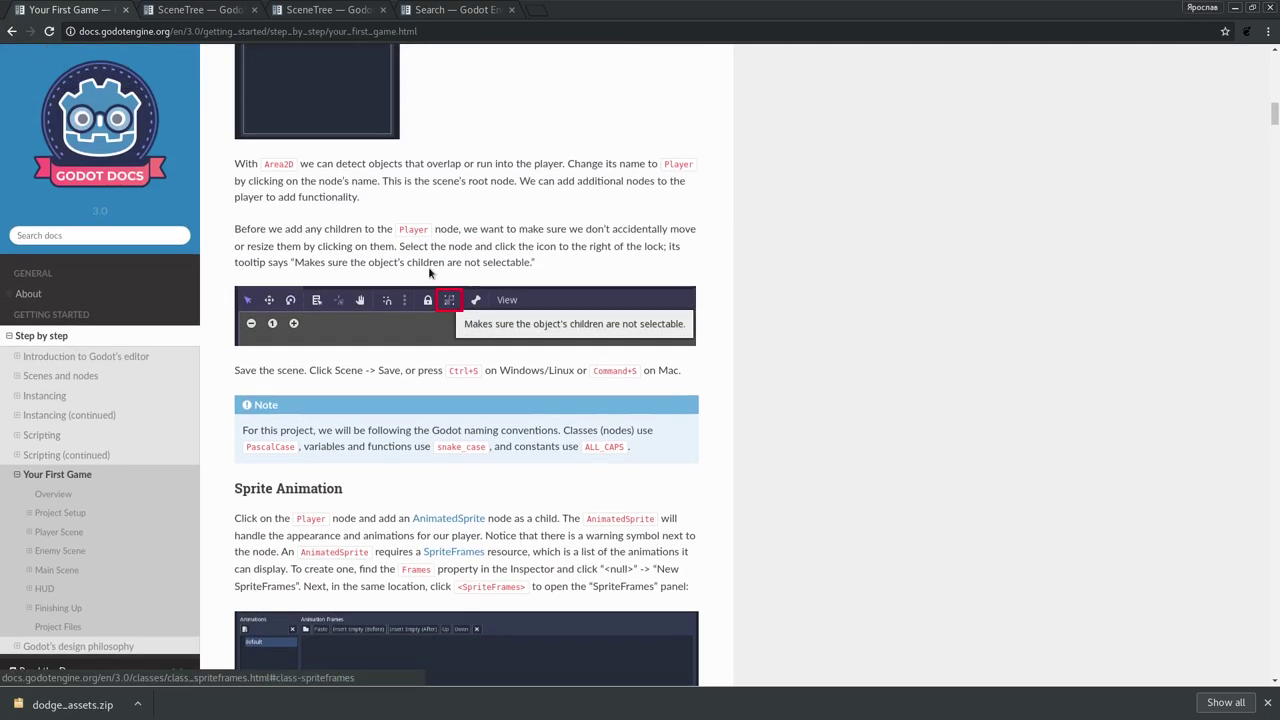
scroll(428, 266, "up", 3)
scroll(428, 266, "up", 3)
scroll(428, 266, "down", 6)
scroll(430, 267, "down", 4)
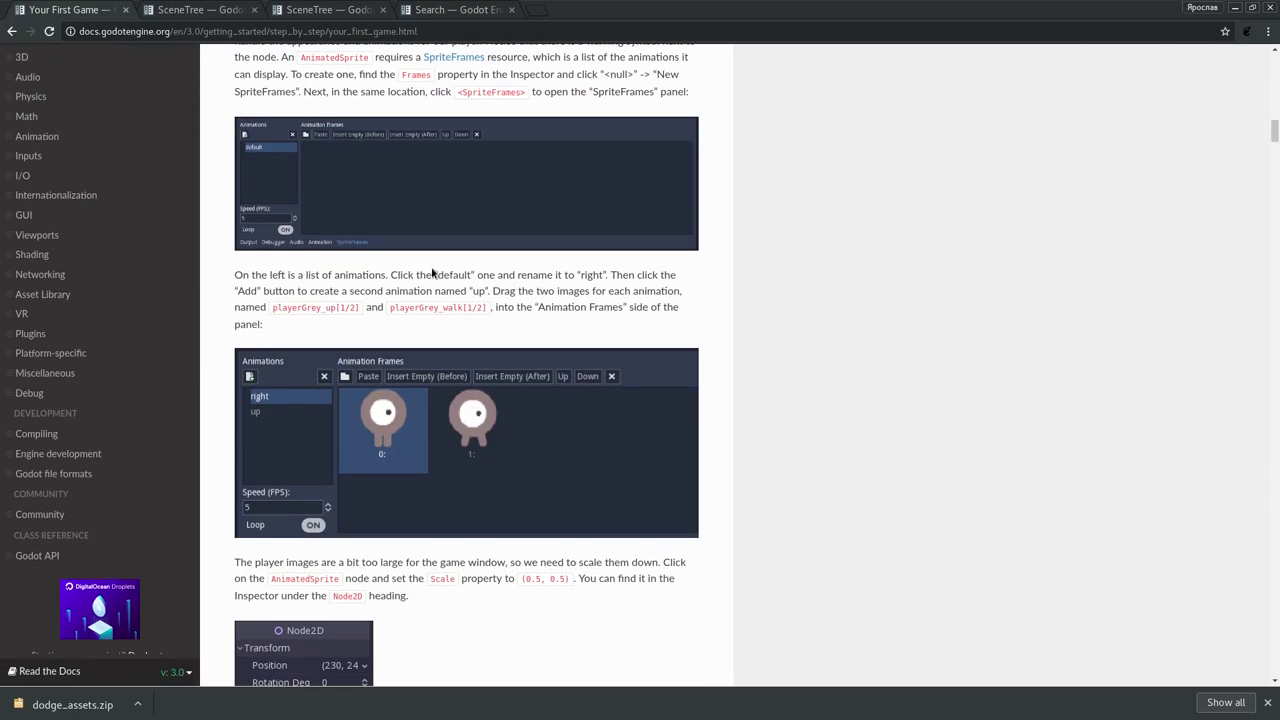
scroll(432, 268, "down", 2)
scroll(462, 400, "down", 2)
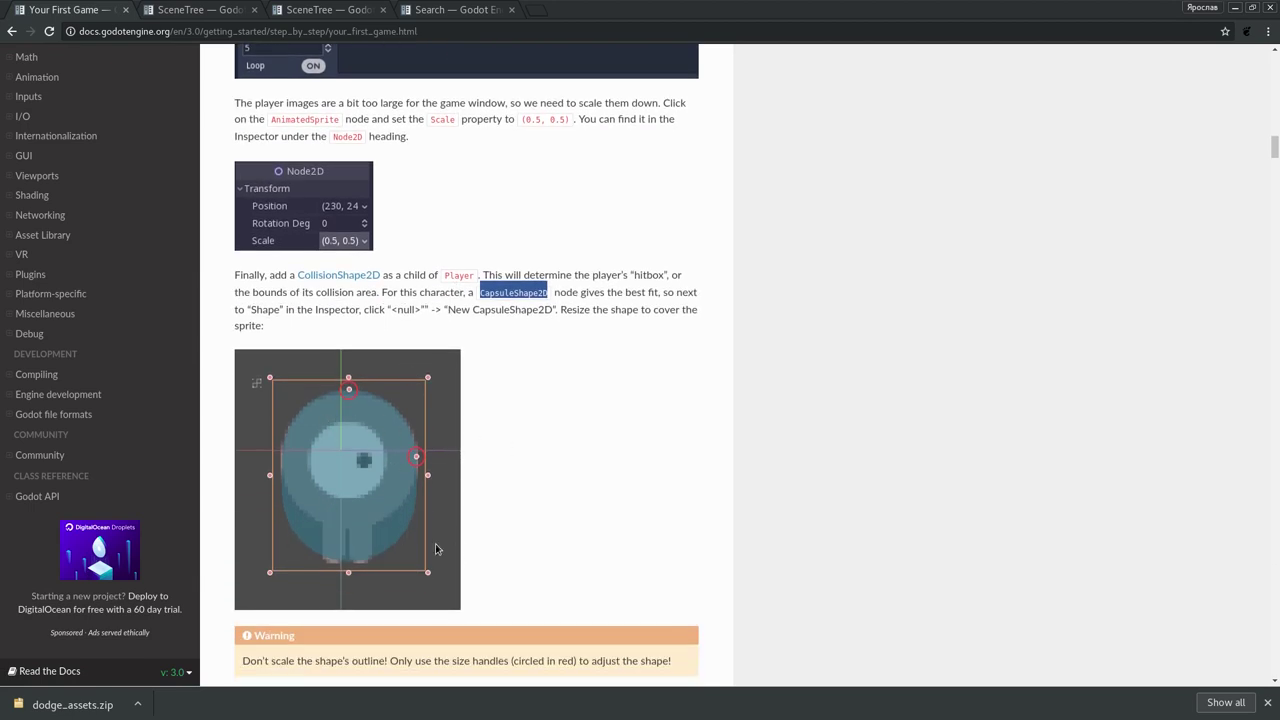
scroll(373, 312, "up", 5)
scroll(373, 312, "up", 3)
- Open the AnimatedSprite's SpriteFrames editor and review the right animation's two frames at 5 FPS
scroll(373, 312, "up", 3)
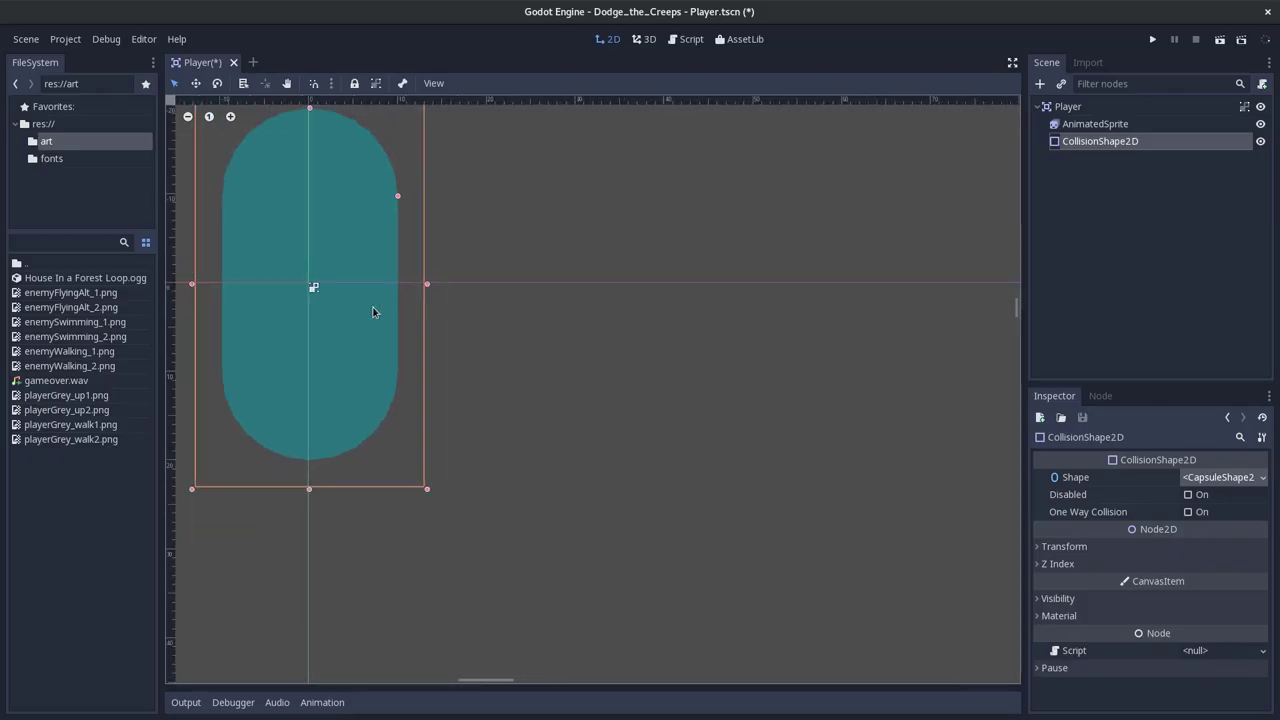
scroll(373, 312, "down", 2)
left_click(1087, 128)
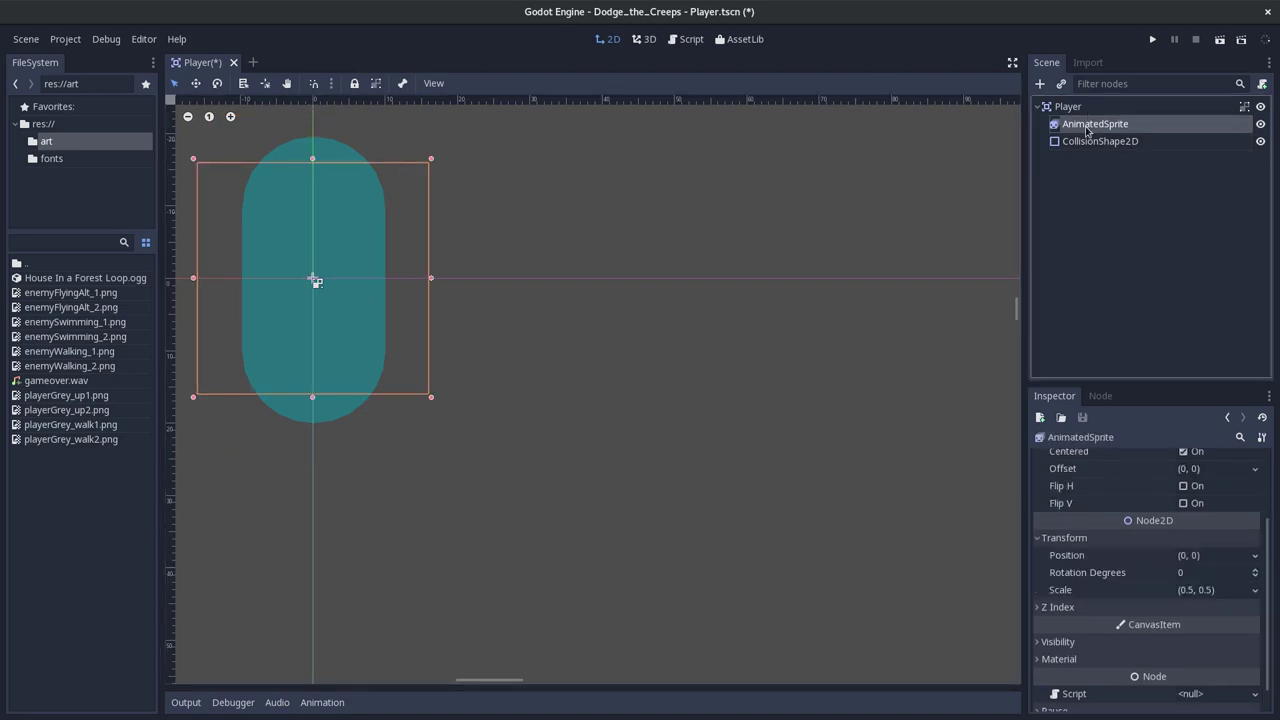
scroll(1206, 540, "up", 3)
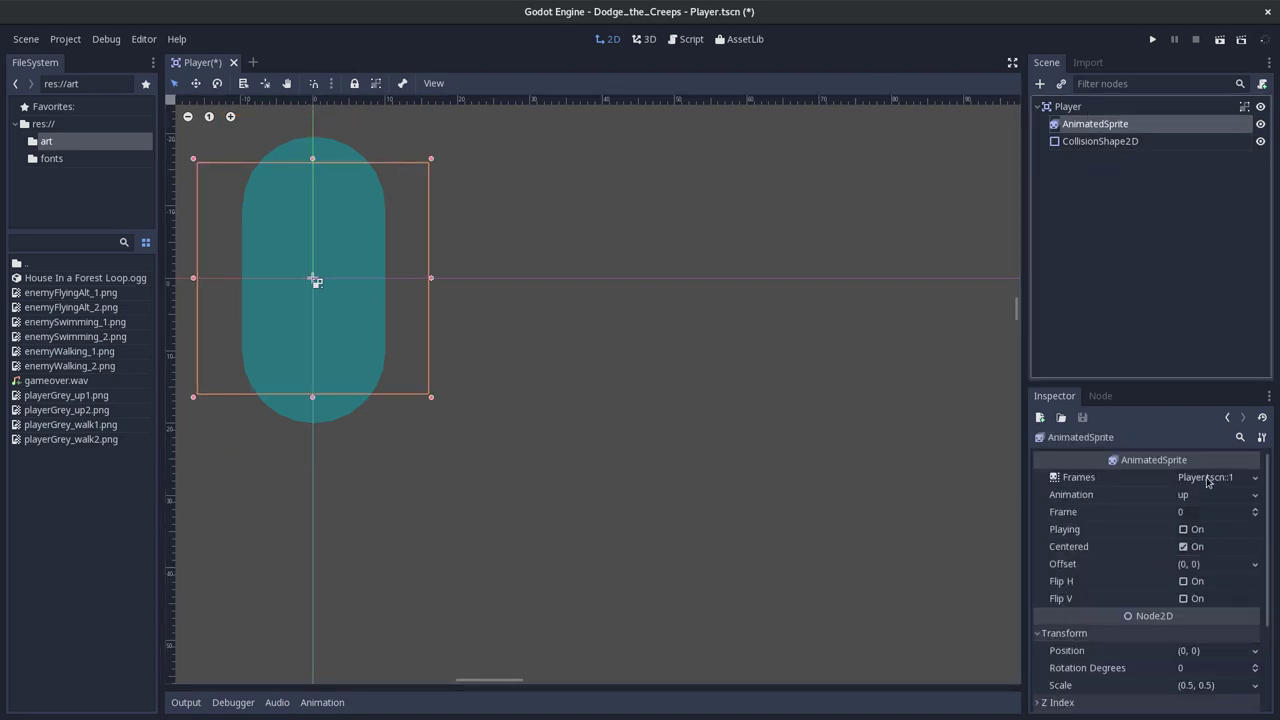
left_click(1207, 480)
left_click(305, 592)
left_click(379, 580)
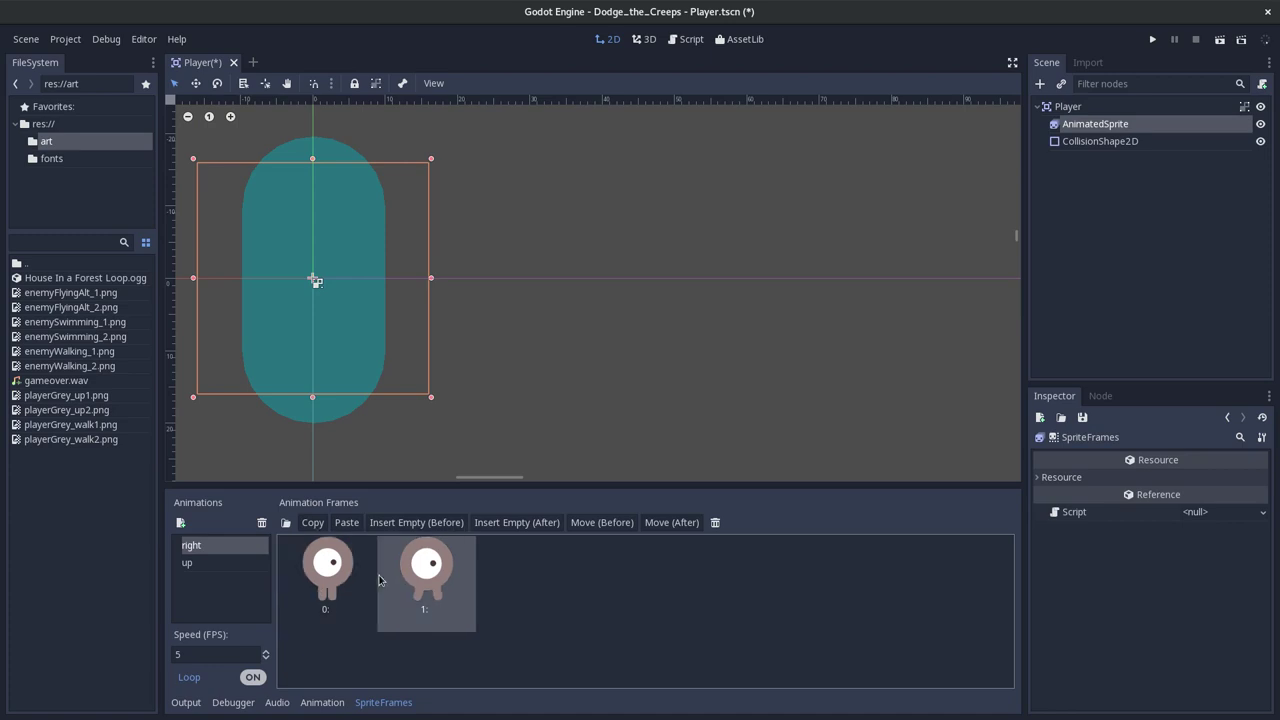
left_click(315, 560)
left_click(463, 574)
left_click(352, 580)
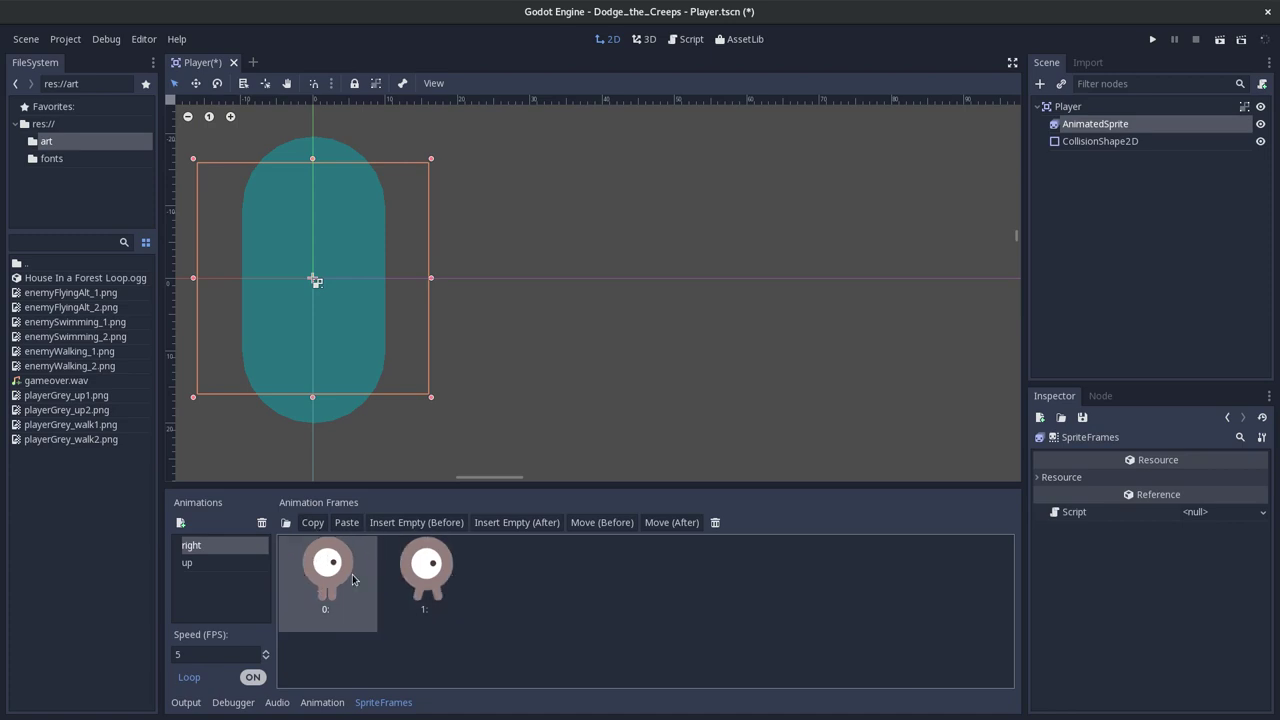
left_click(196, 548)
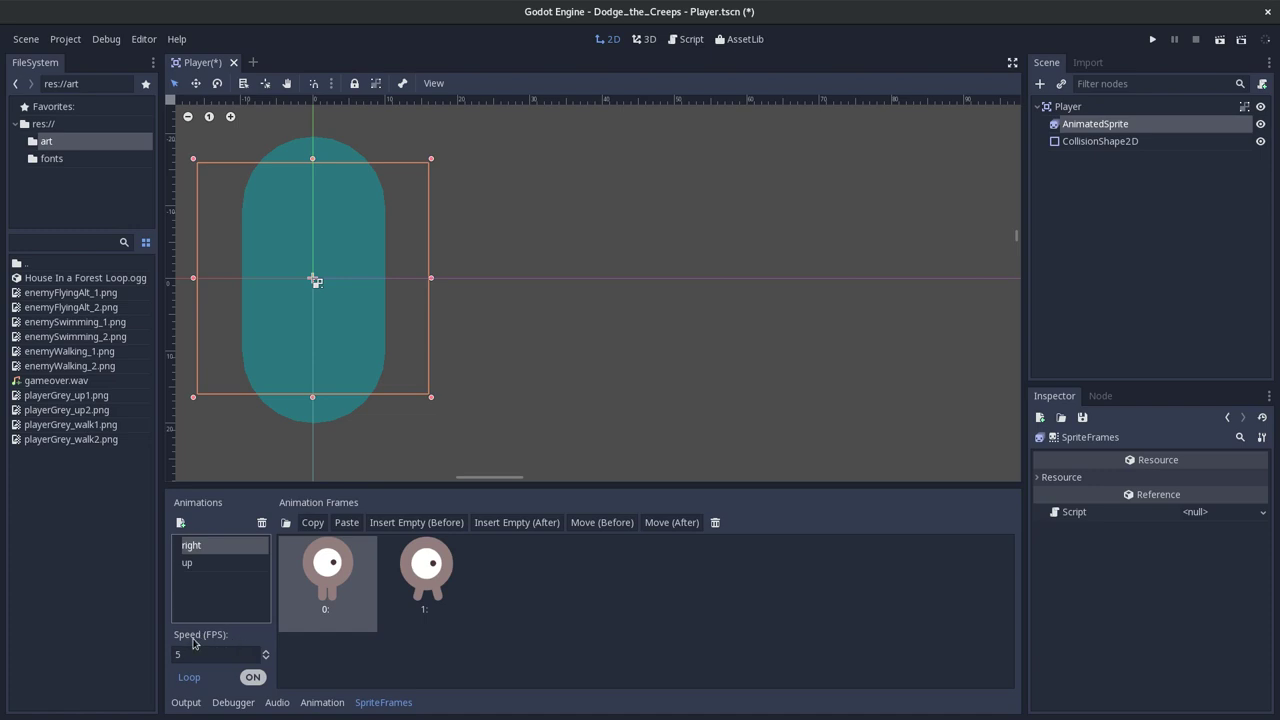
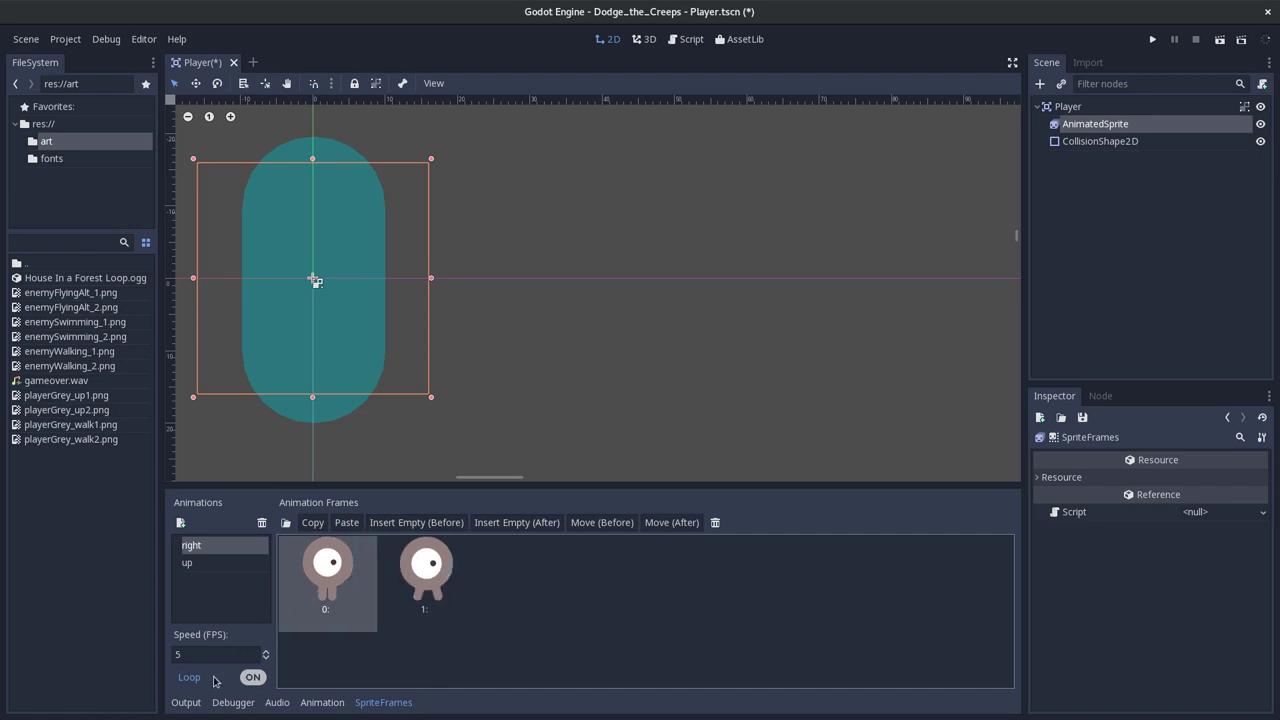
- Try running the project, dismiss the no-main-scene prompt, and select the Player node zoomed out
left_click(198, 548)
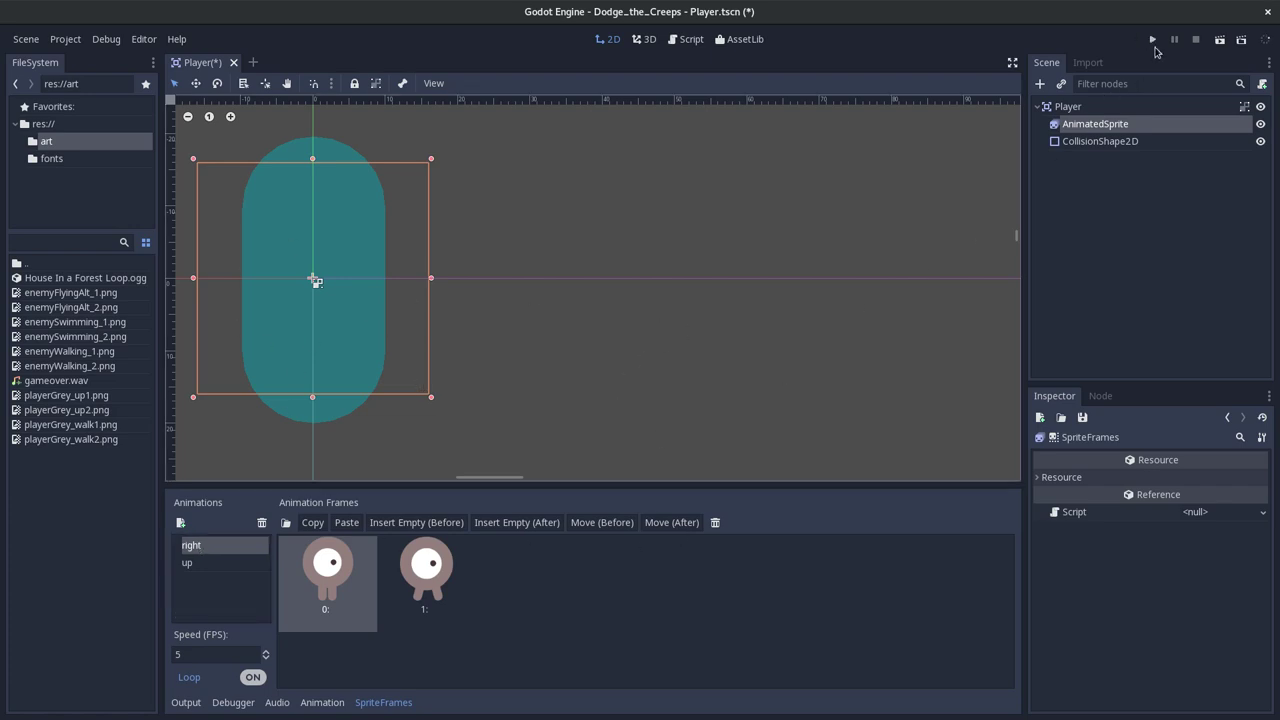
left_click(1152, 40)
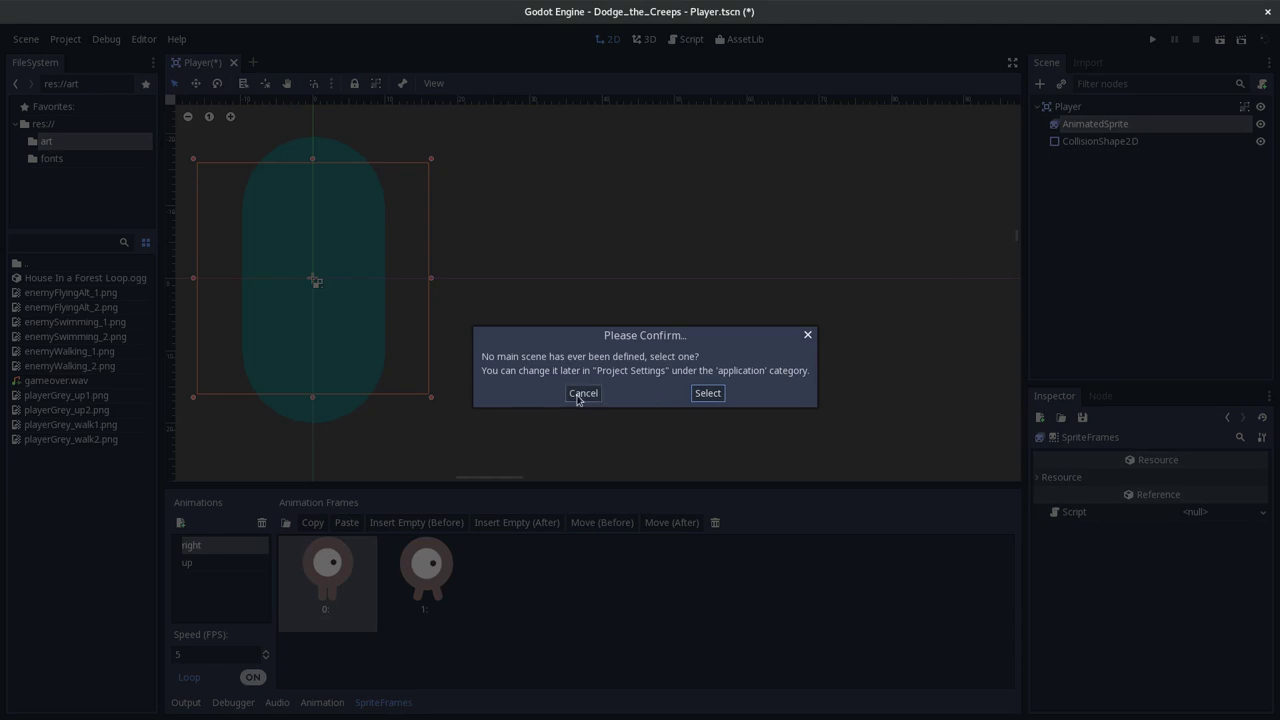
left_click(581, 395)
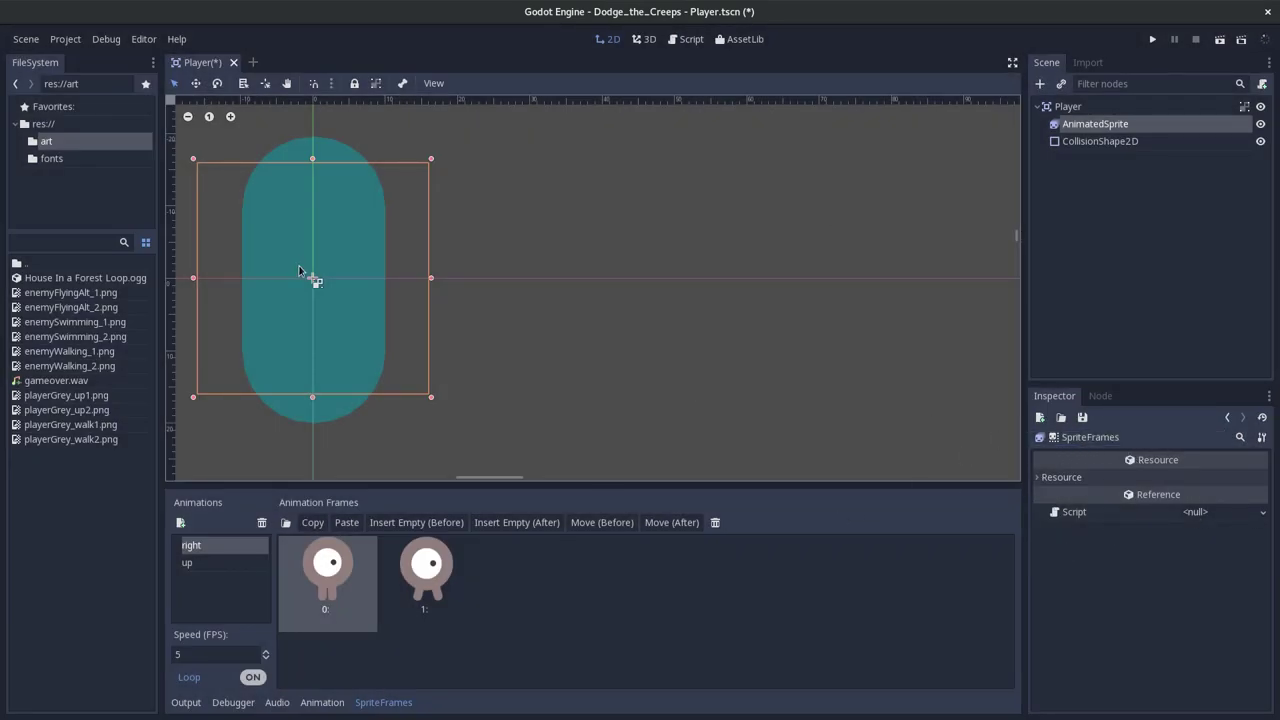
left_click(298, 270)
scroll(817, 403, "down", 3)
scroll(817, 403, "down", 1)
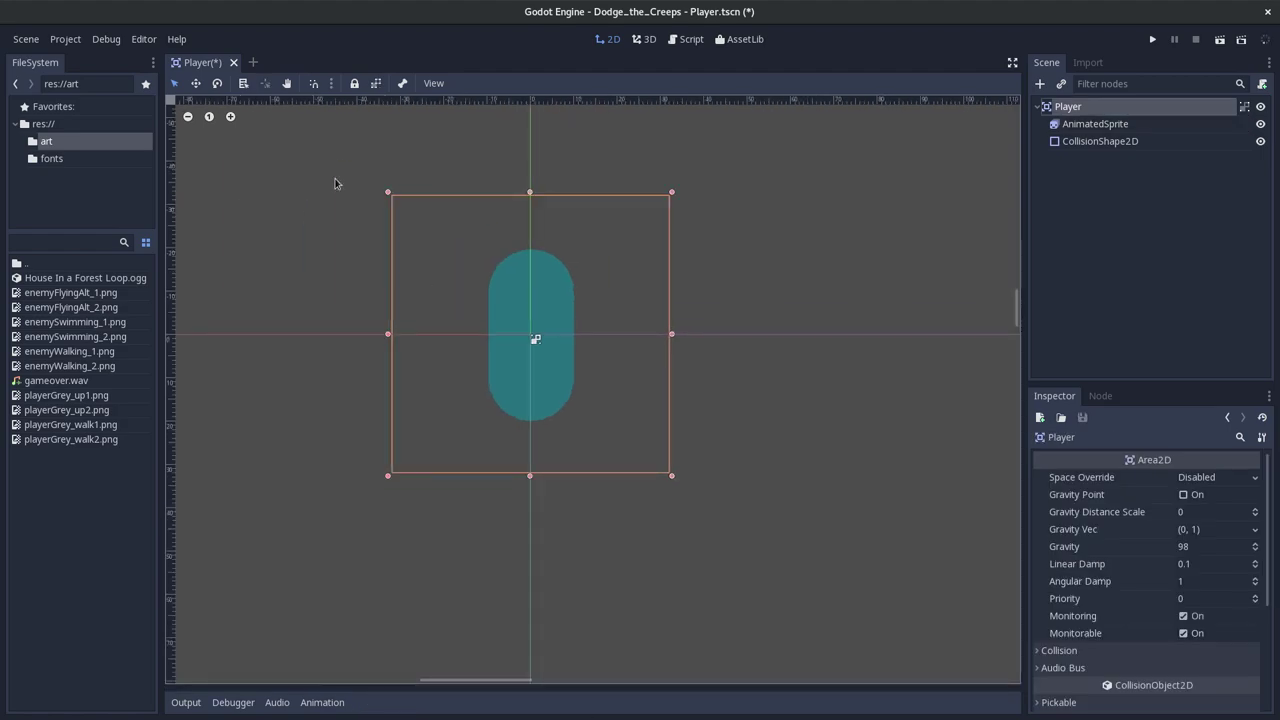
key("alt+Tab")
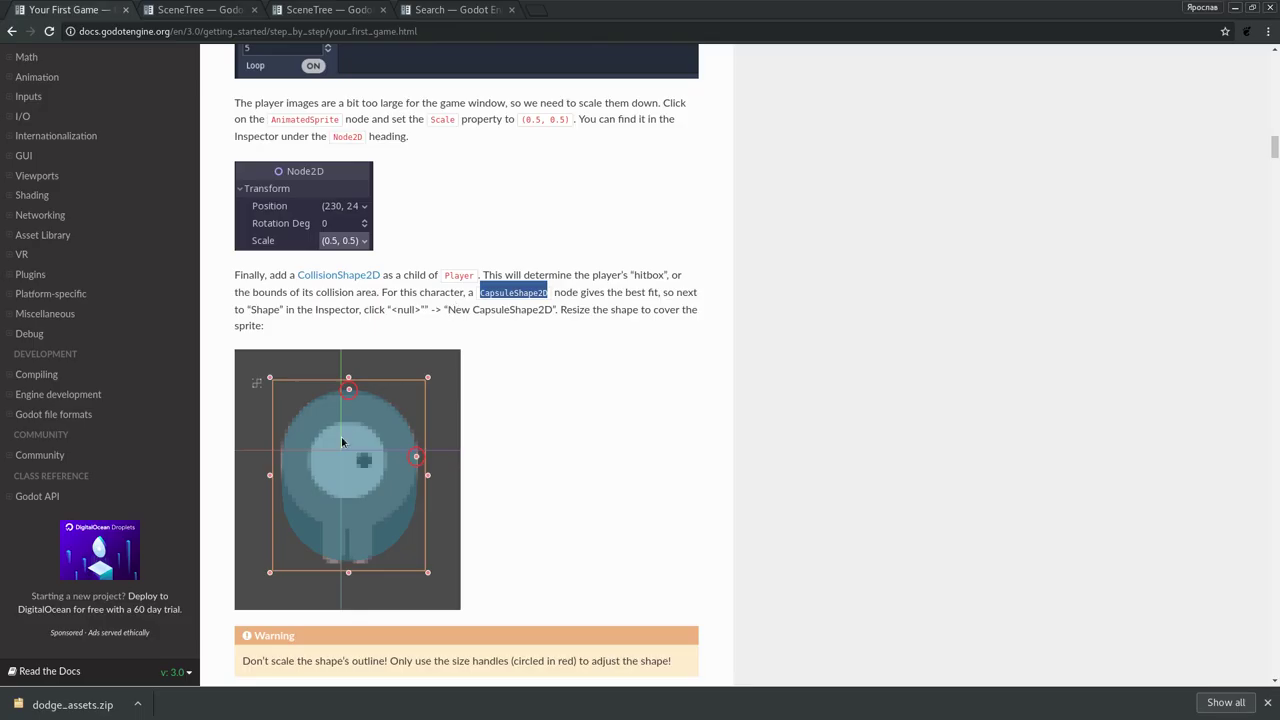
key("alt+Tab")
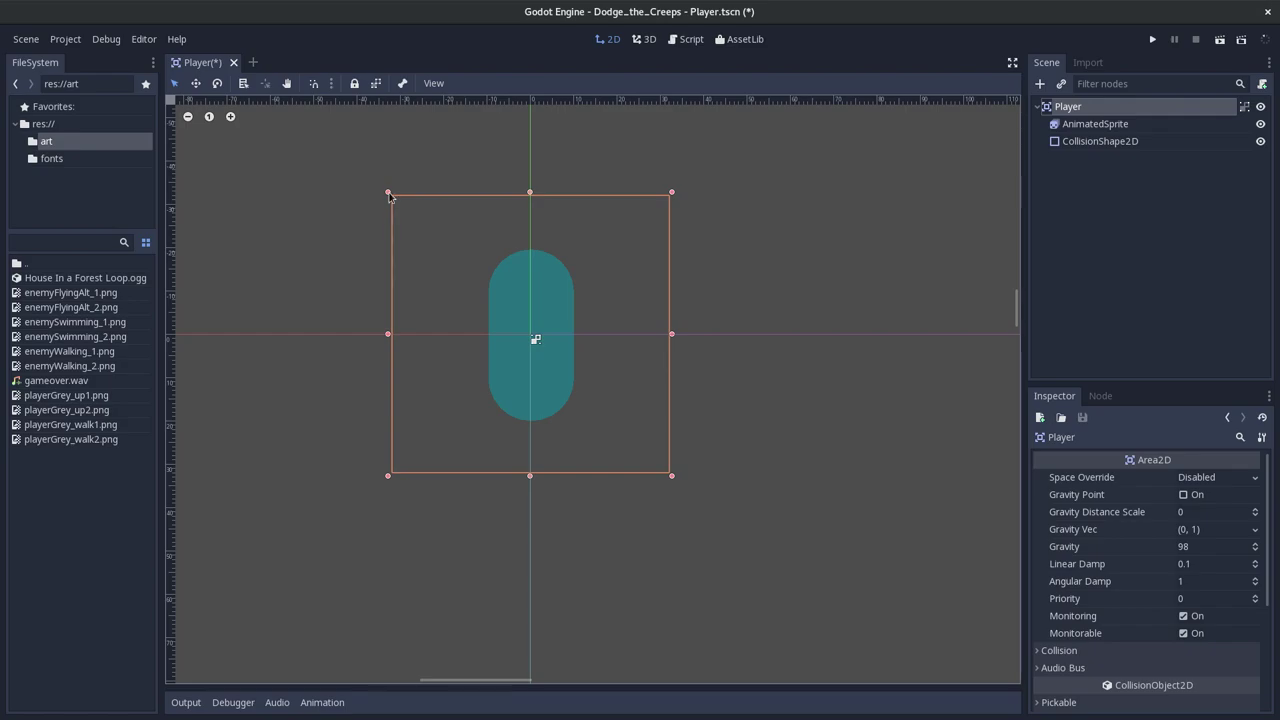
key("alt+Tab")
scroll(460, 371, "up", 3)
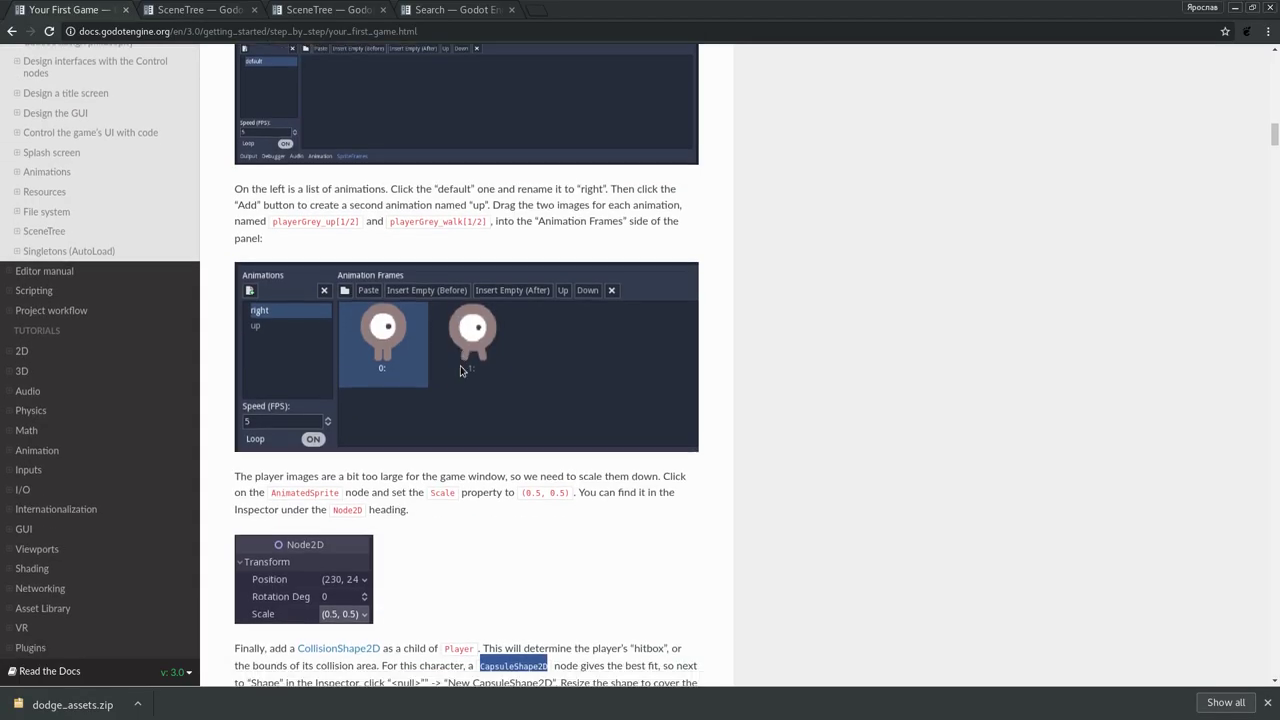
scroll(460, 371, "down", 3)
scroll(552, 371, "down", 1)
scroll(552, 371, "down", 3)
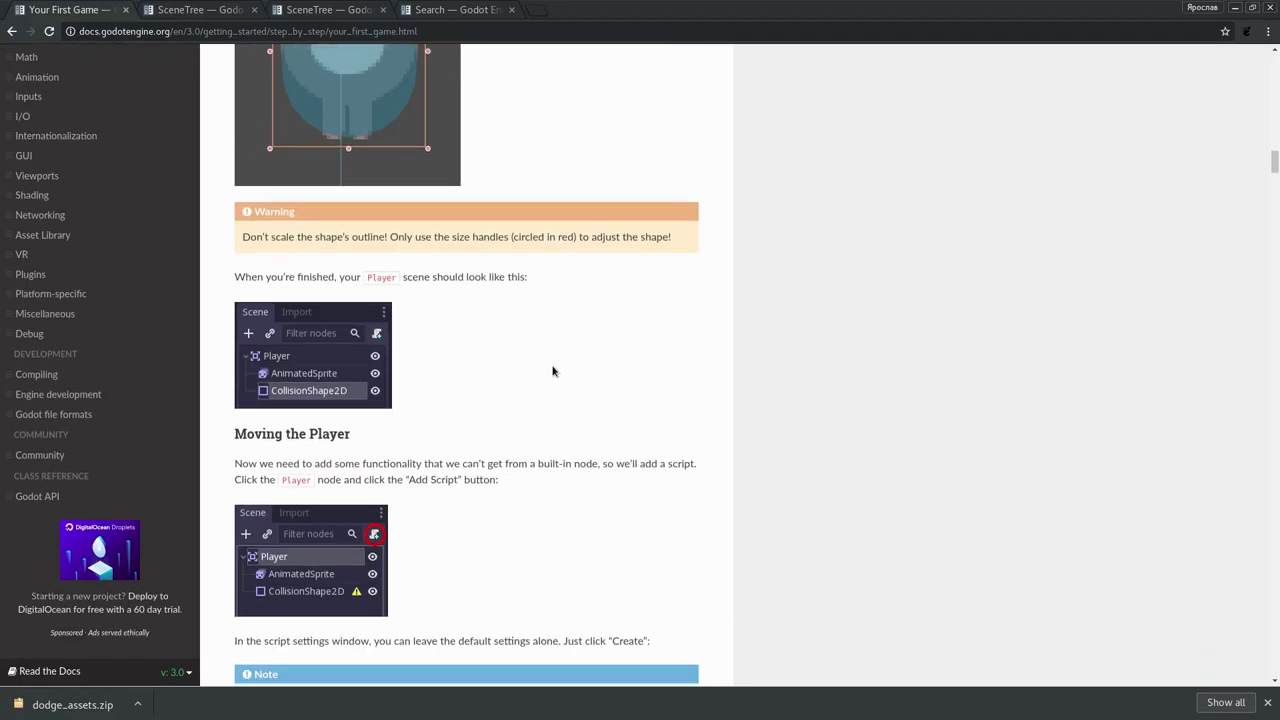
scroll(552, 371, "down", 1)
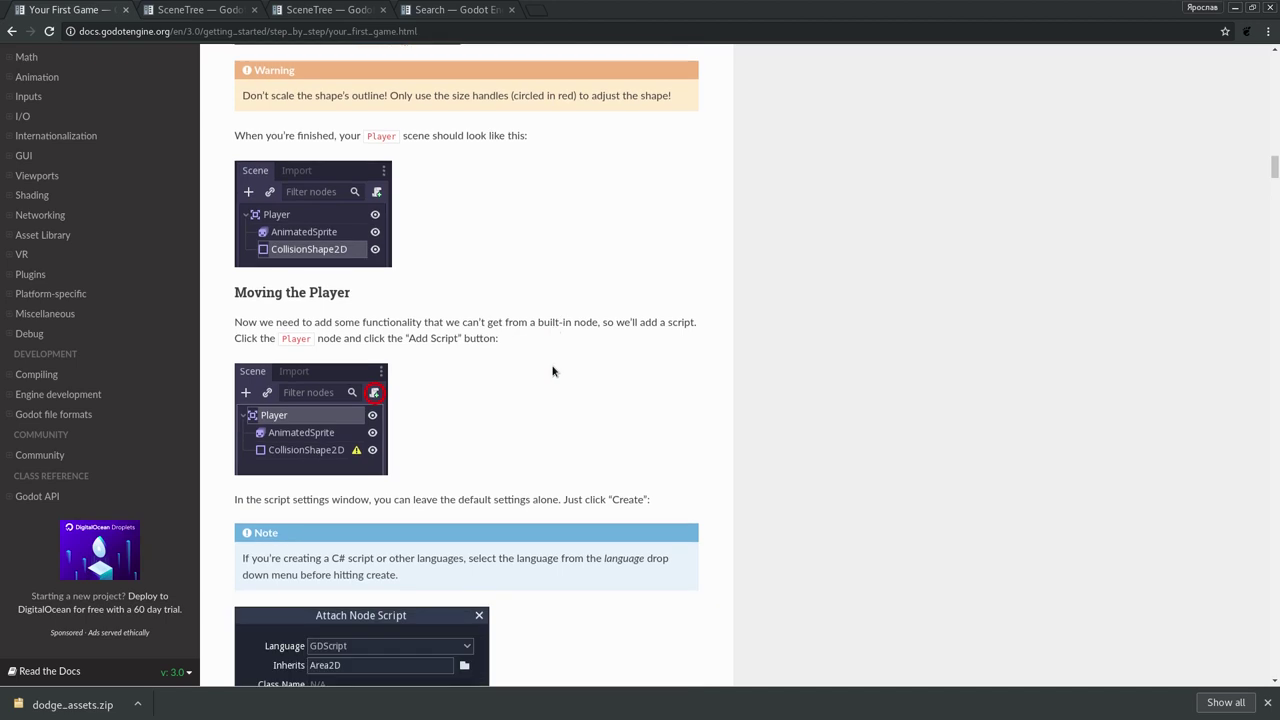
scroll(552, 371, "down", 3)
scroll(552, 371, "up", 1)
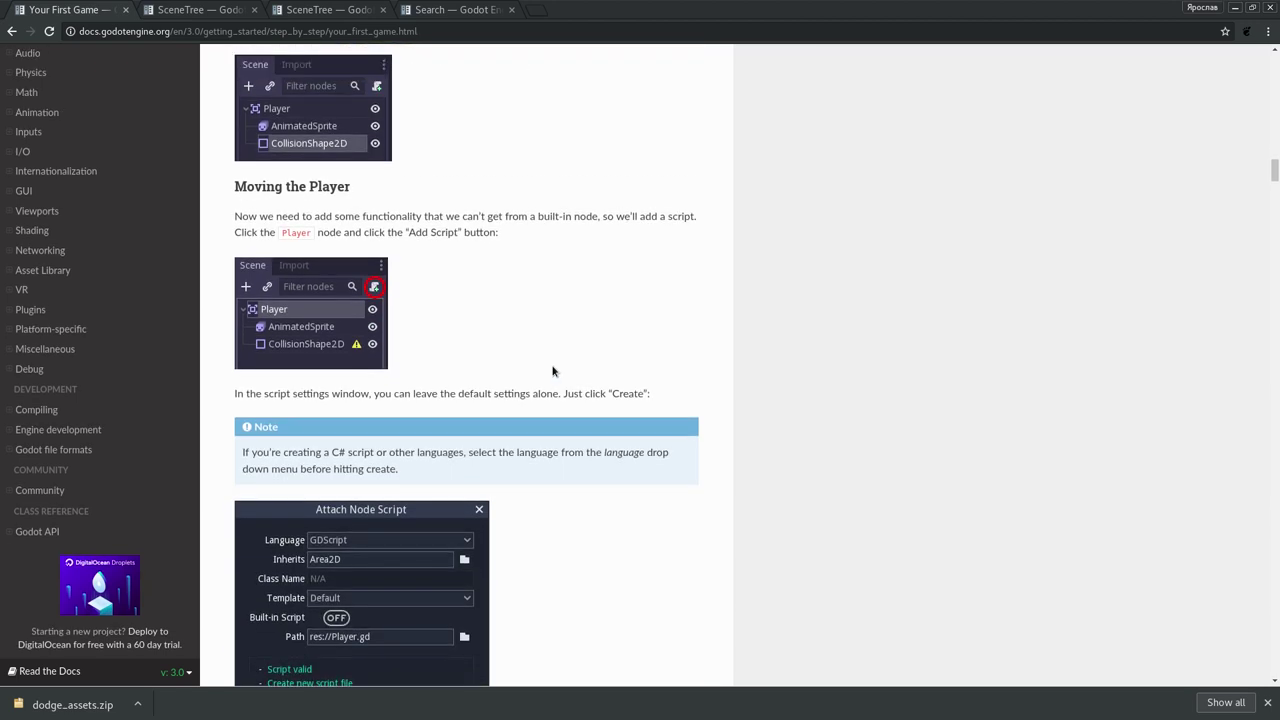
scroll(552, 371, "up", 1)
scroll(552, 371, "up", 2)
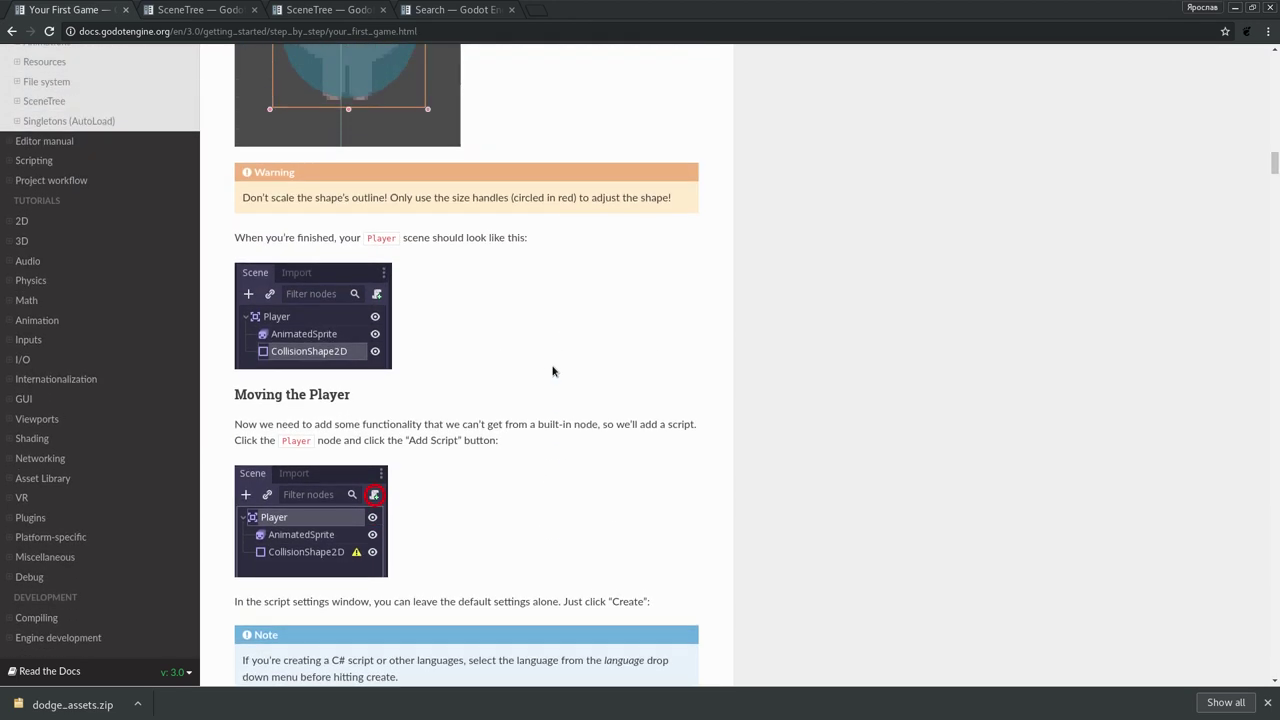
scroll(552, 369, "up", 2)
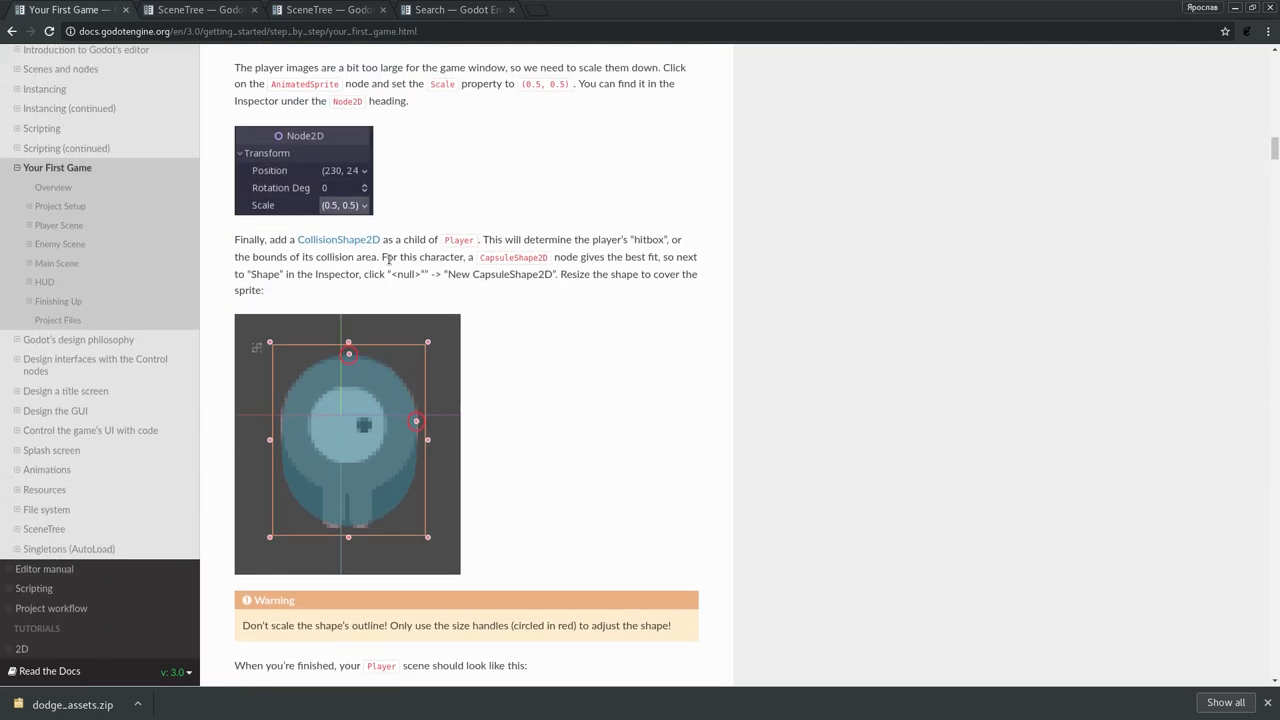
double_click(515, 274)
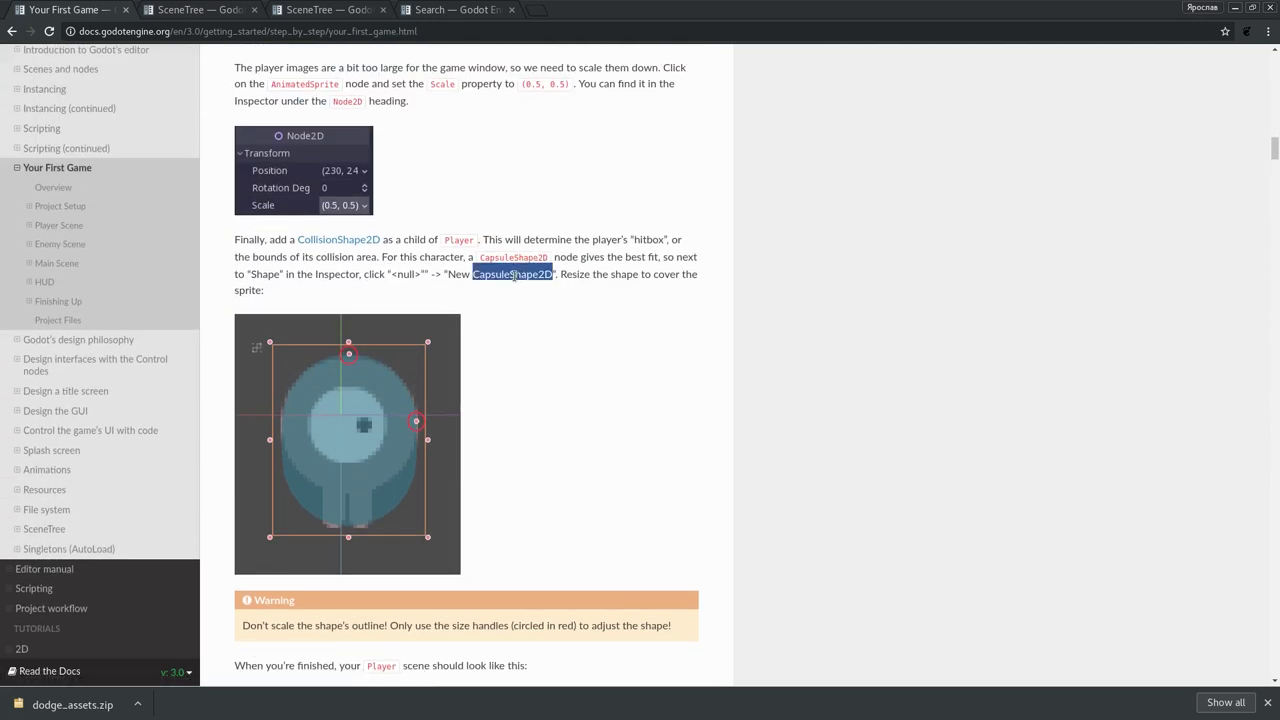
scroll(533, 280, "down", 1)
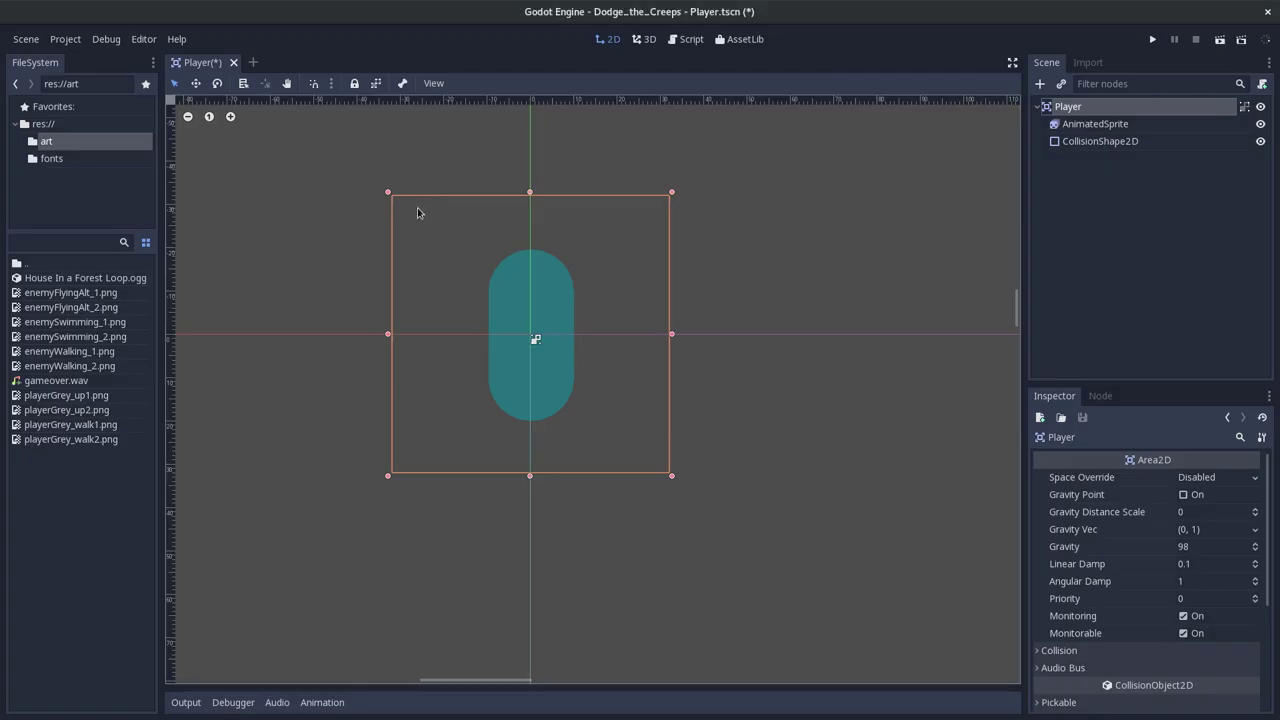
- Enlarge the player's box slightly and narrow the capsule collision shape a little
left_click_drag(389, 197, 389, 200)
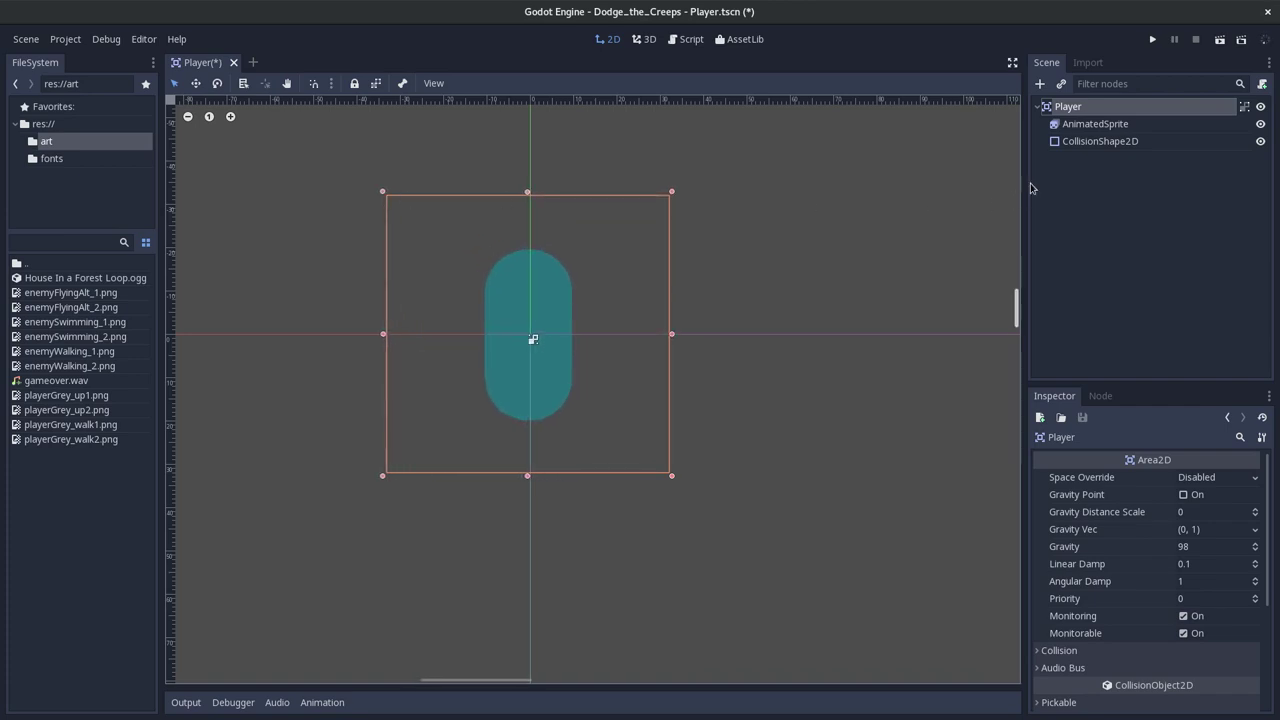
left_click(1100, 141)
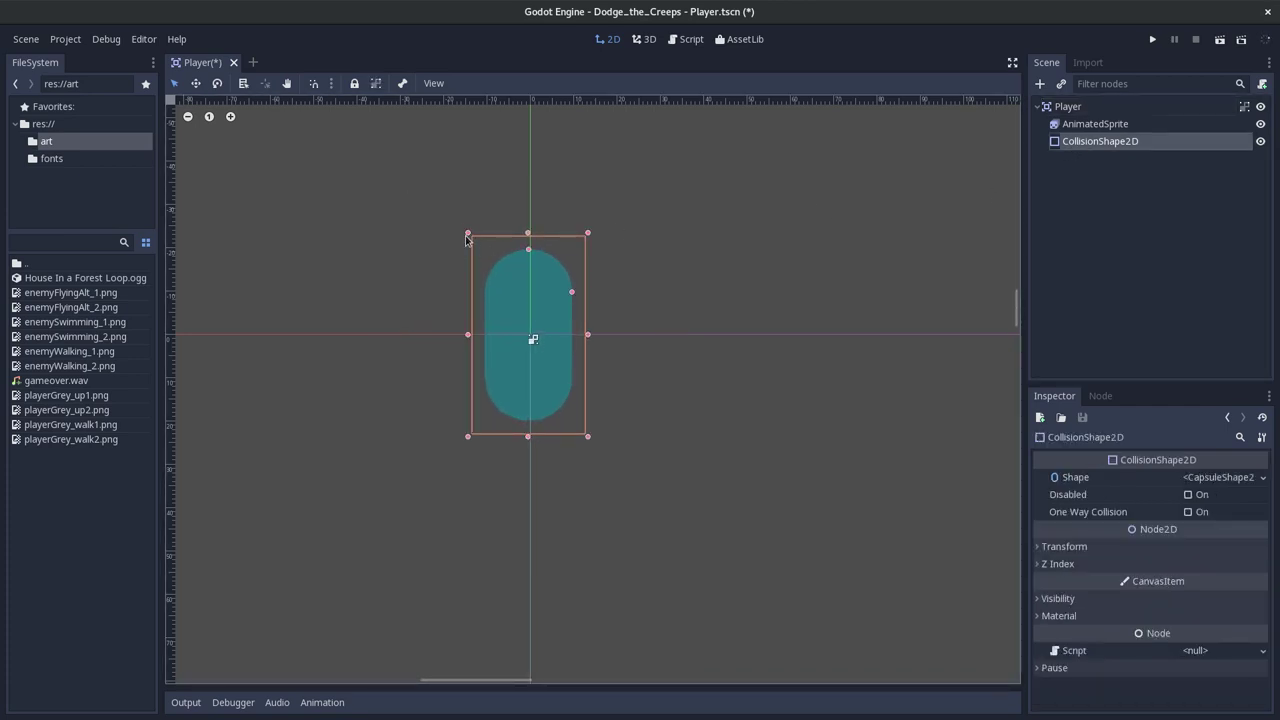
left_click_drag(466, 237, 469, 239)
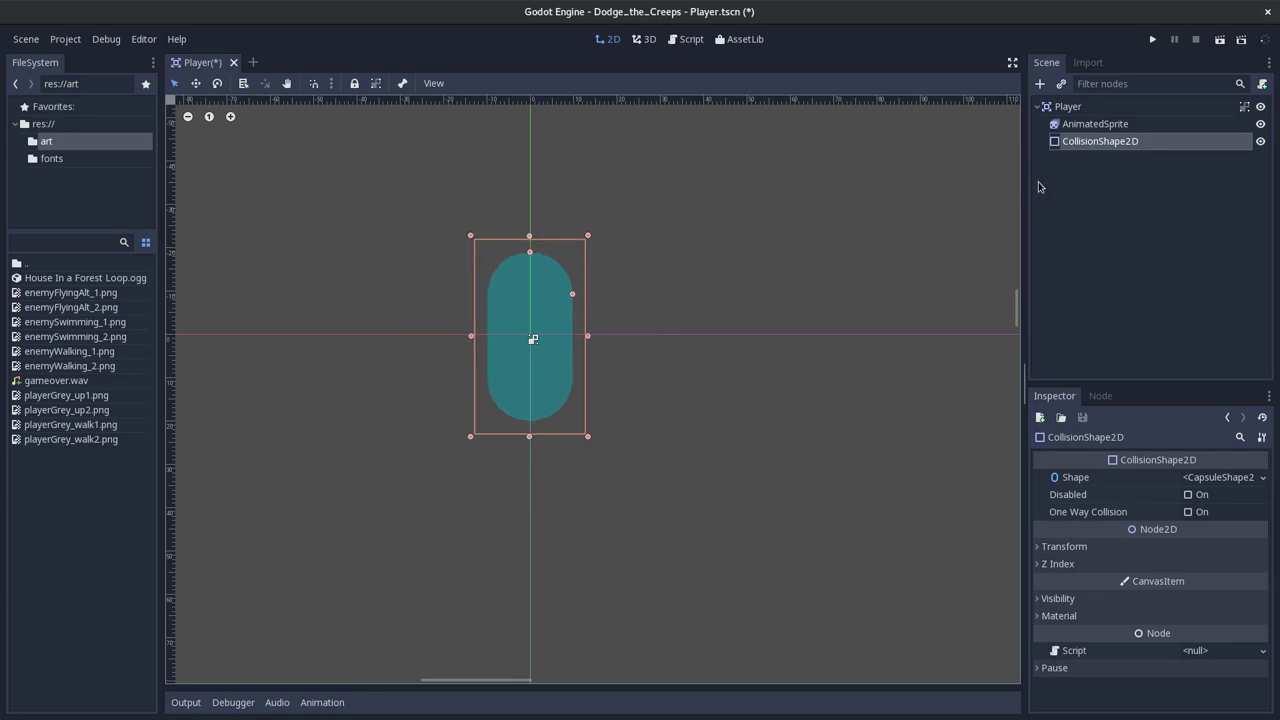
- Stretch the AnimatedSprite to about 0.64 vertical scale and narrow the capsule to its width
left_click(1096, 124)
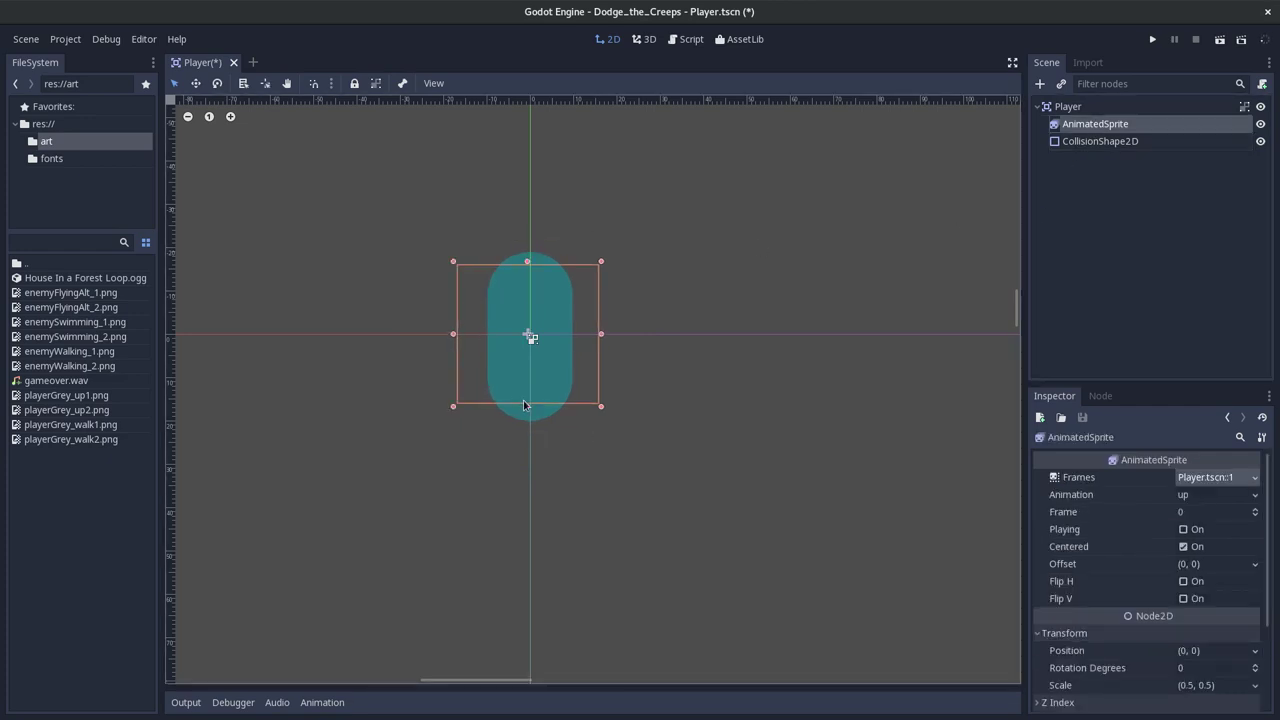
left_click_drag(529, 409, 527, 427)
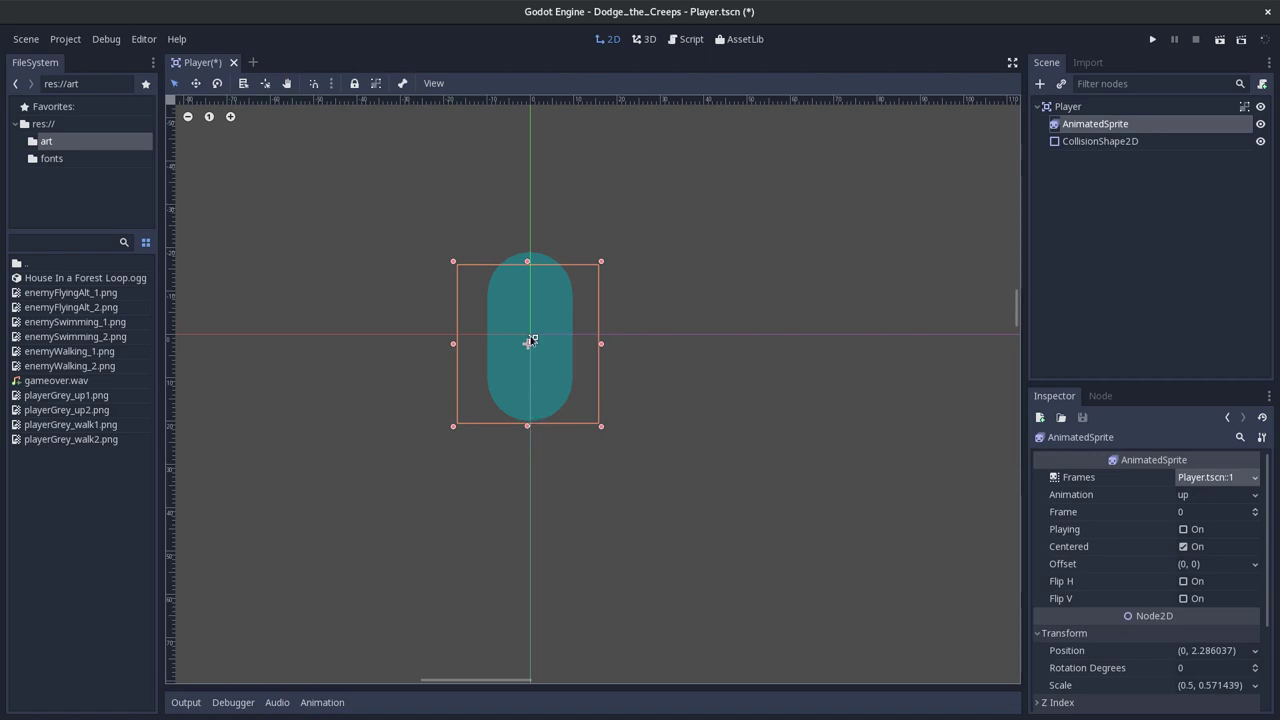
mouse_move(527, 264)
left_mouse_down()
mouse_move(528, 246)
mouse_move(603, 250)
left_mouse_up()
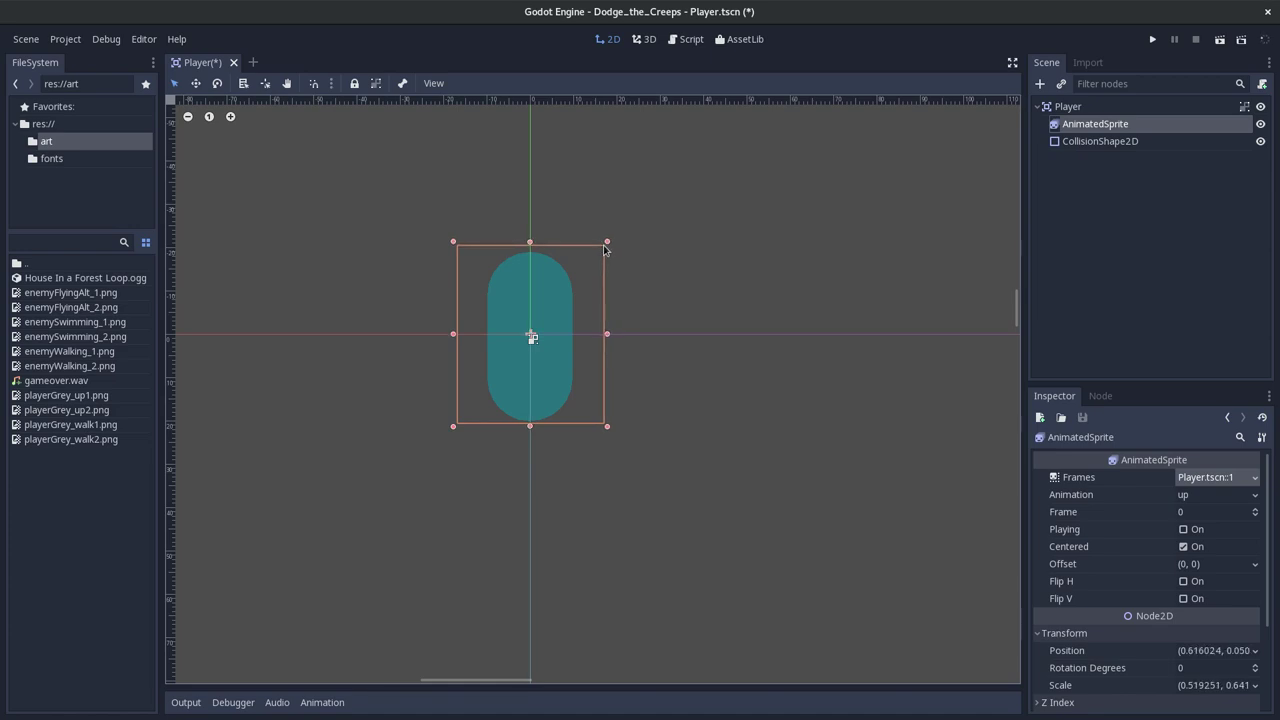
left_click(1121, 146)
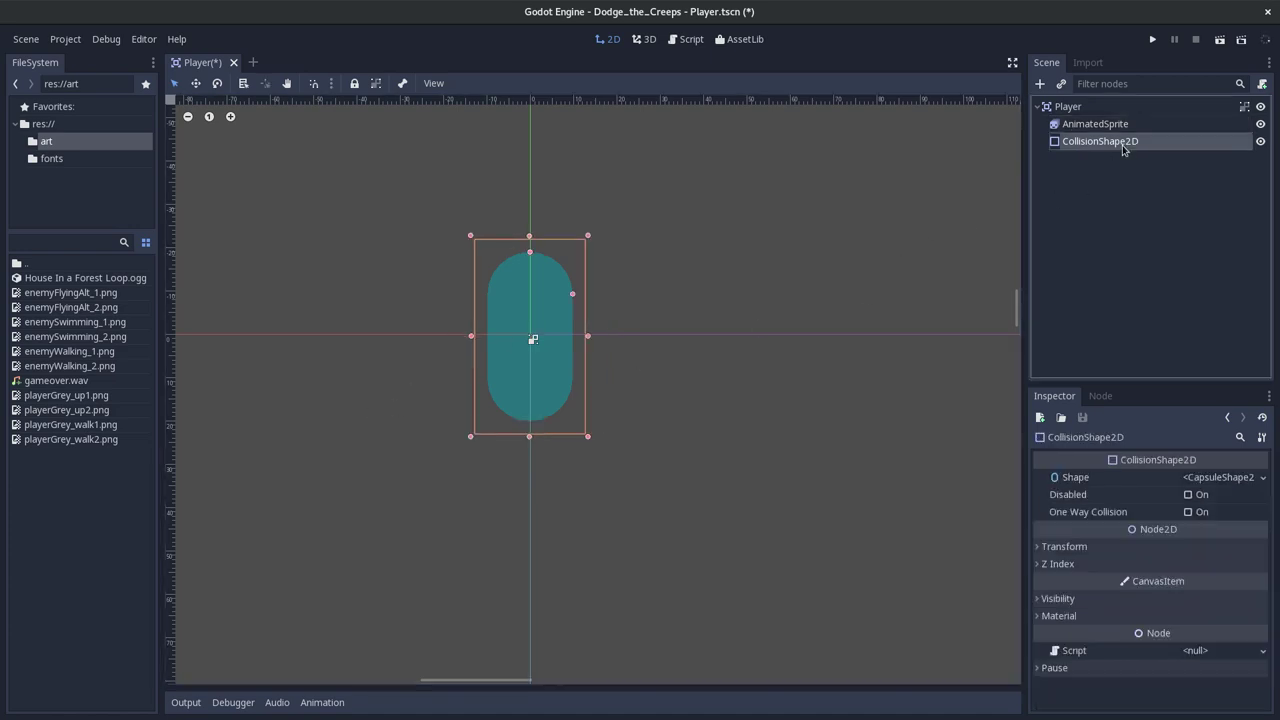
left_click_drag(470, 341, 482, 336)
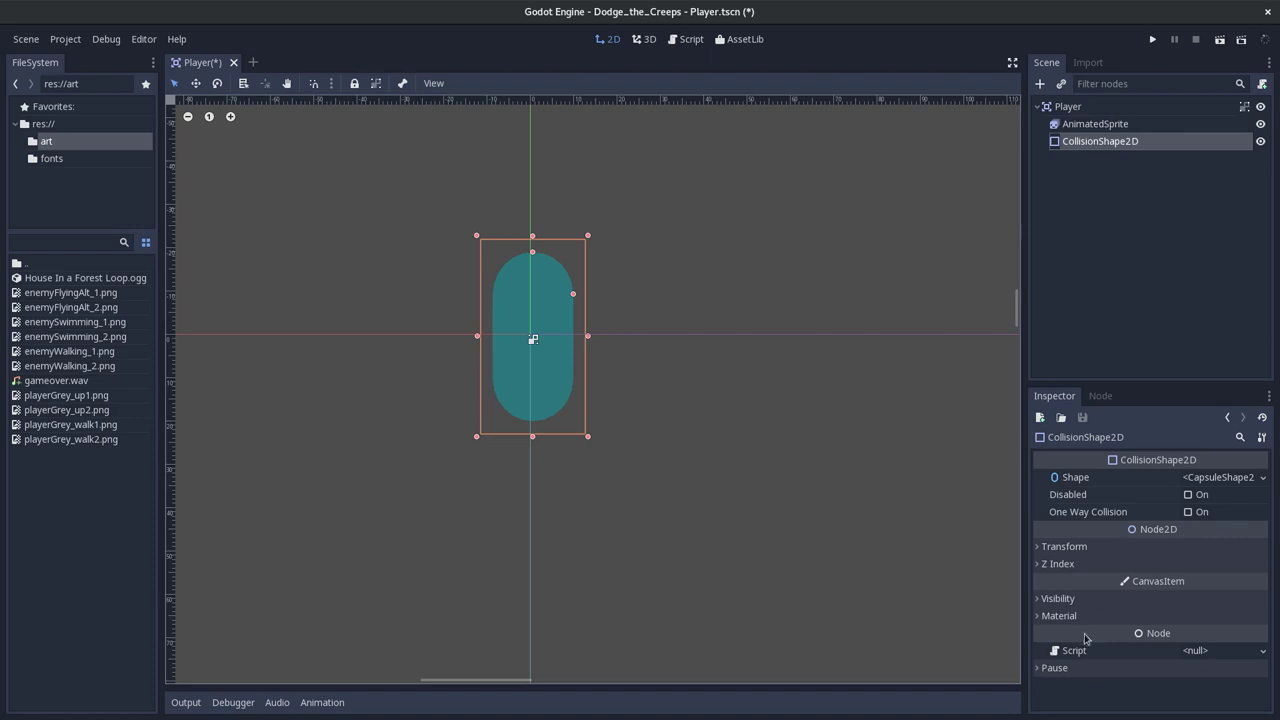
- Find the docs' Moving the Player section and select the Player node for a script
scroll(673, 505, "down", 2)
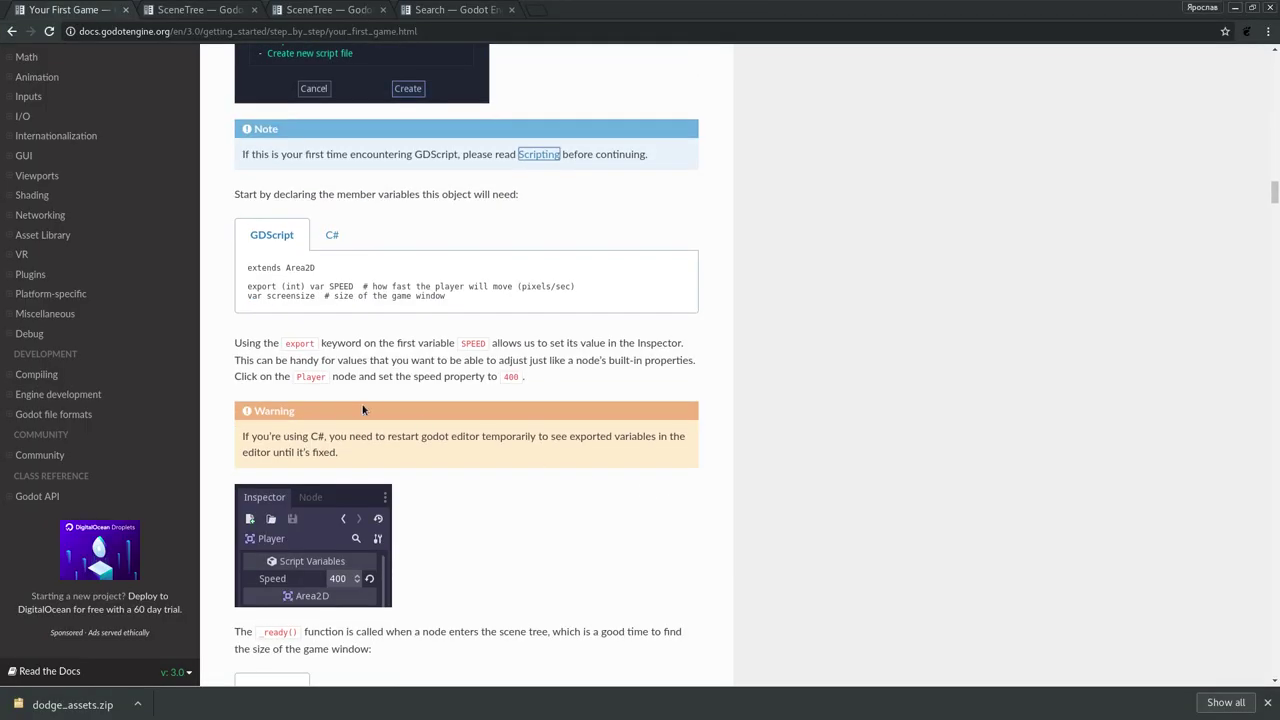
scroll(363, 409, "up", 1)
scroll(314, 198, "up", 3)
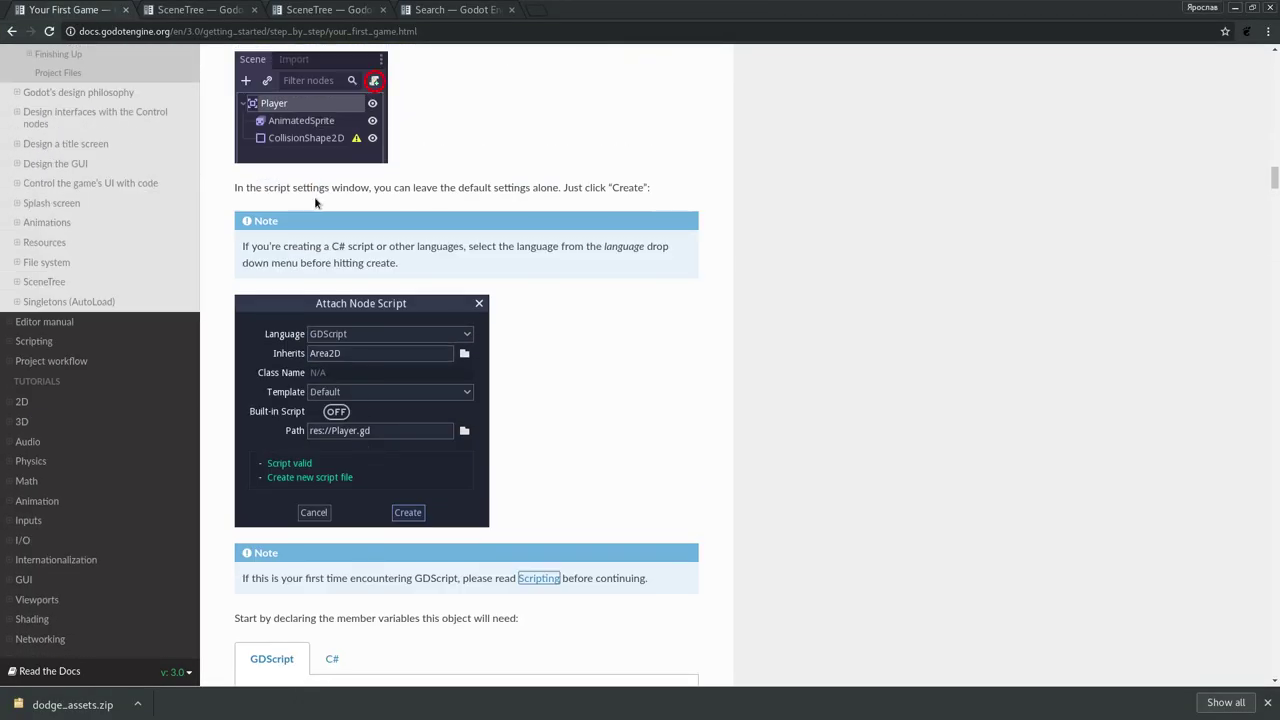
scroll(314, 198, "up", 2)
key("alt+Tab")
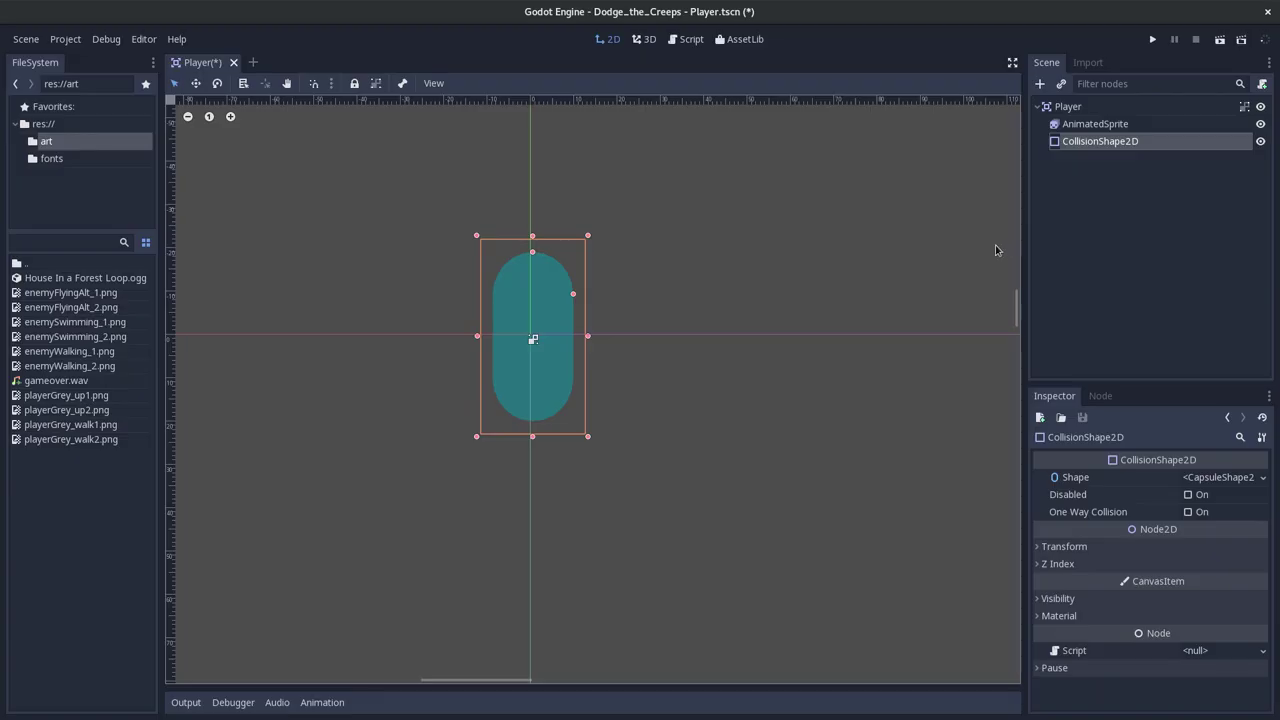
left_click(1068, 106)
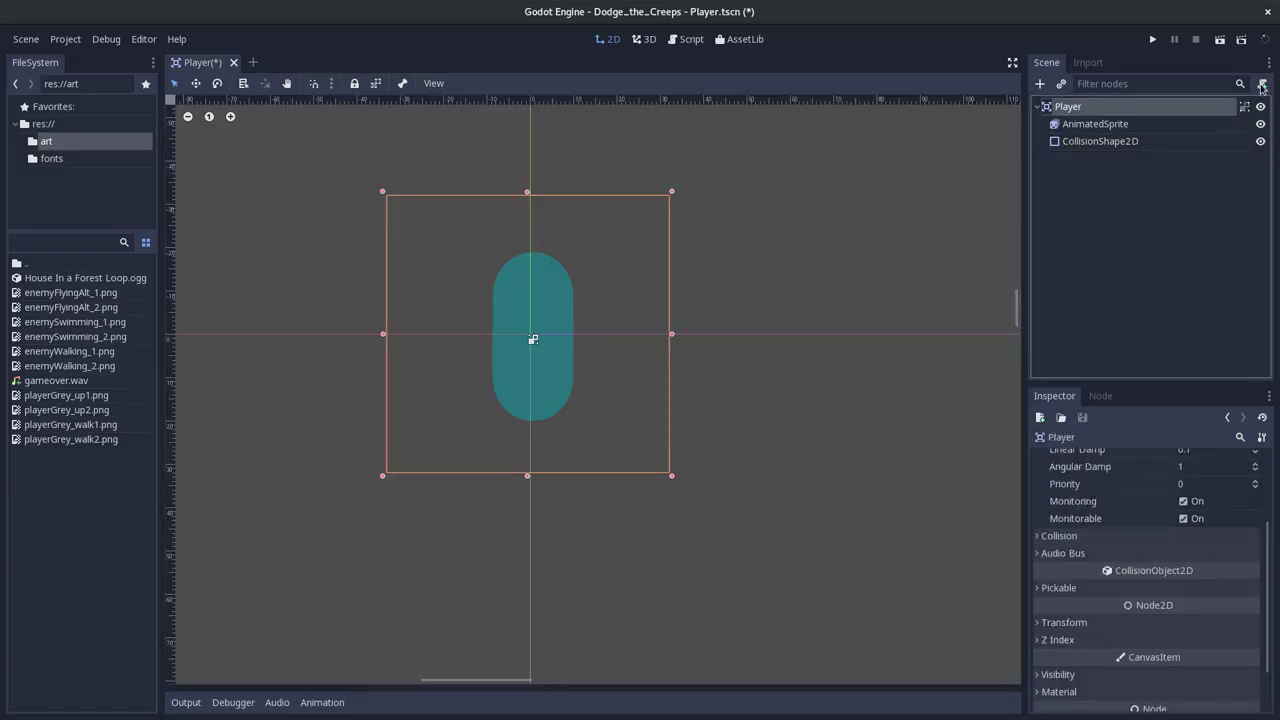
key("alt+Tab")
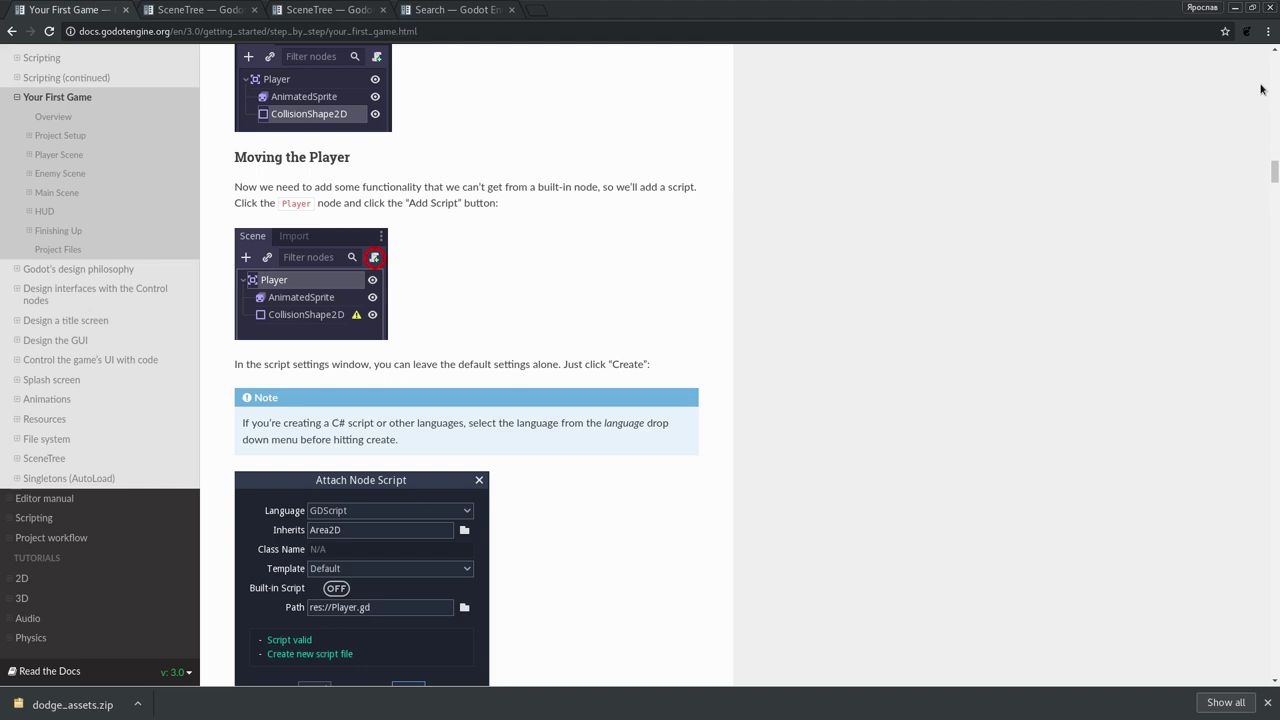
key("alt+Tab")
- Create Player.gd with the defaults GDScript, inherits Area2D, path res://Player.gd, after checking the tutorial
left_click(1261, 89)
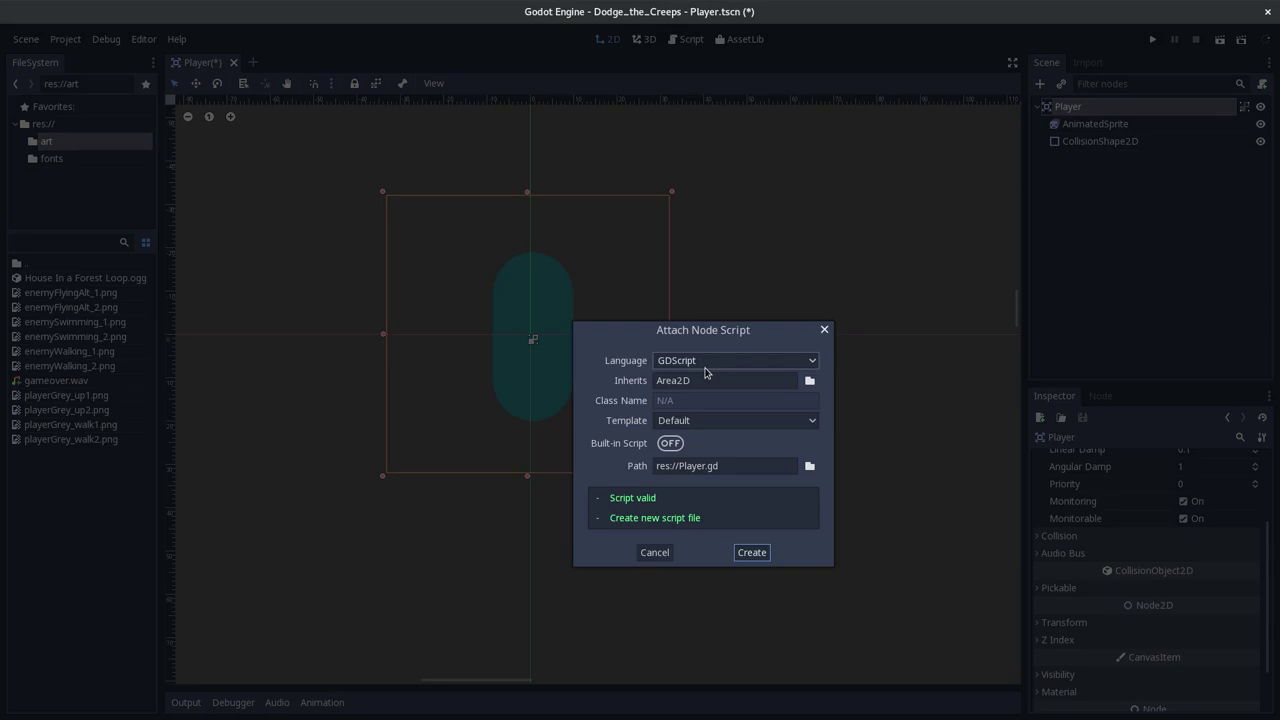
key("alt+Tab")
scroll(318, 508, "down", 2)
scroll(318, 508, "down", 1)
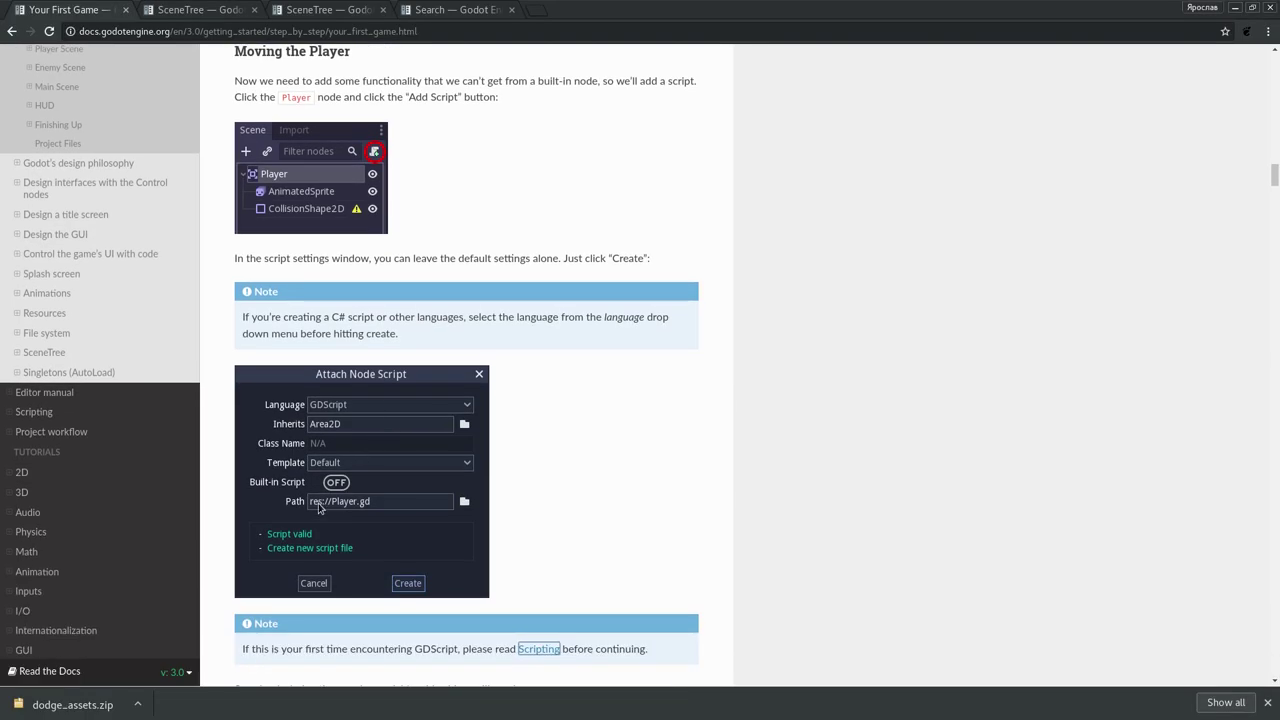
key("alt+Tab")
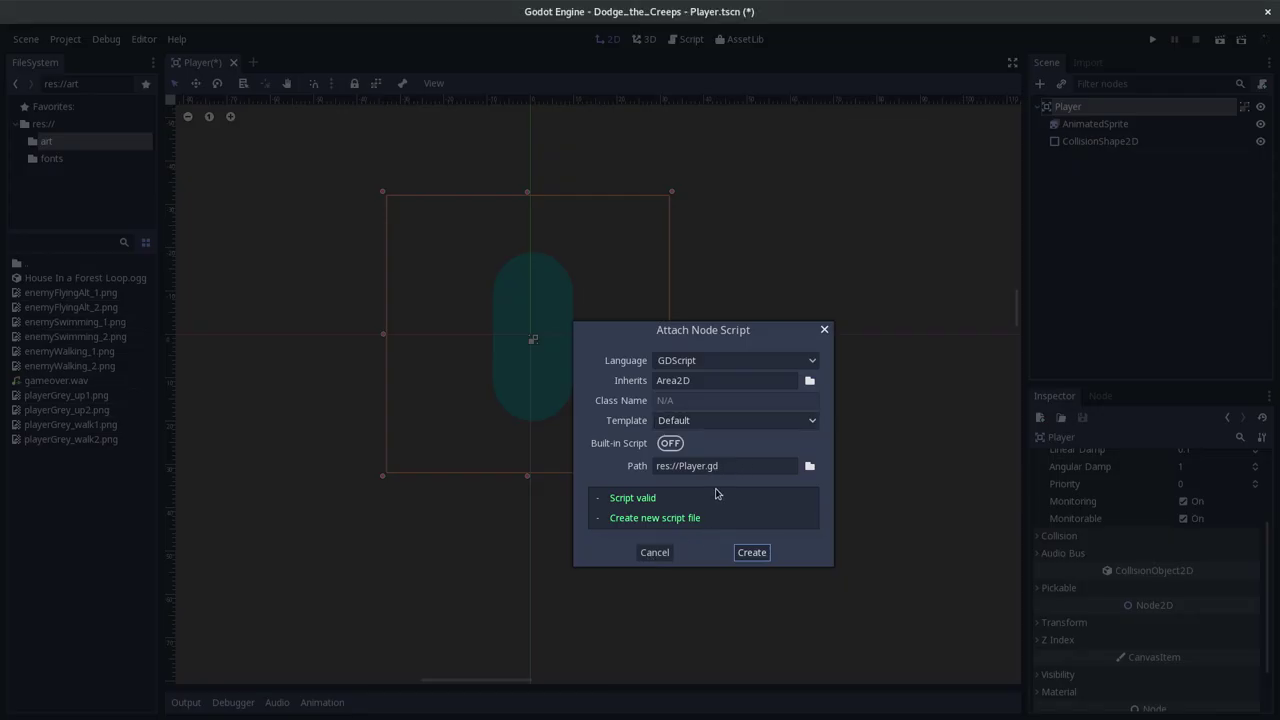
key("alt+Tab")
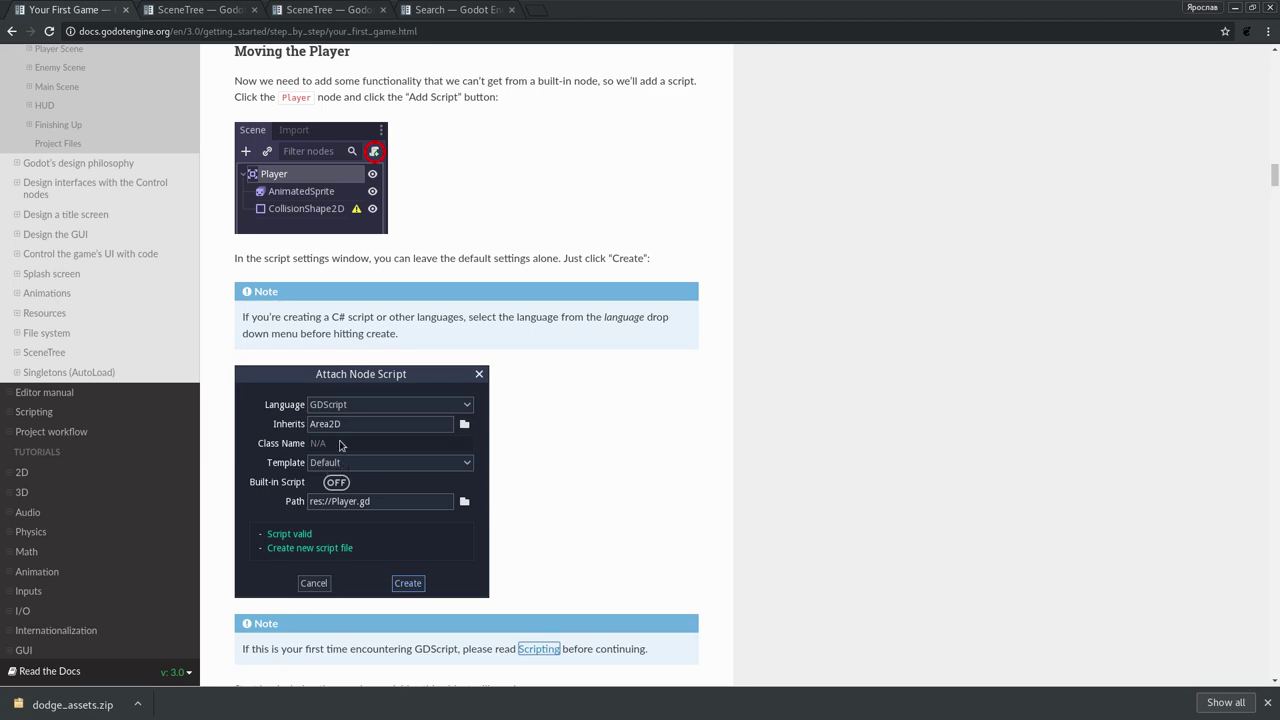
key("alt+Tab")
key("alt+Tab")
scroll(355, 509, "down", 3)
key("alt+Tab")
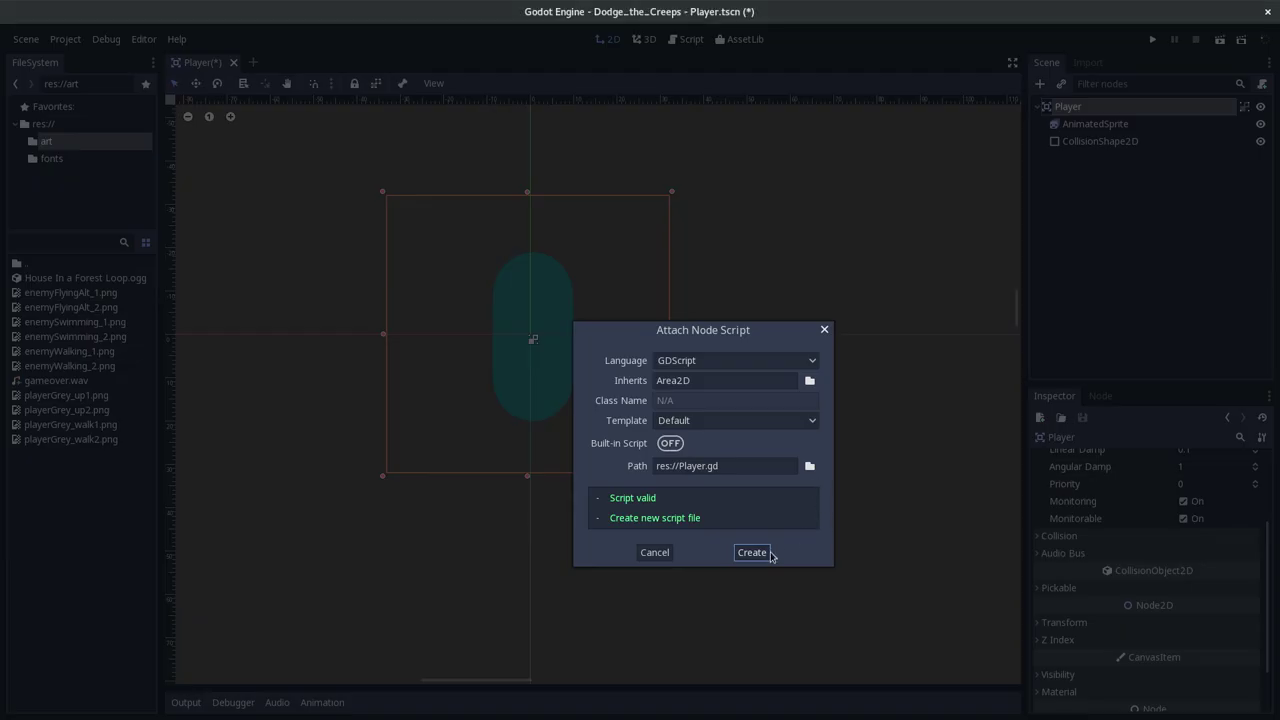
left_click(751, 553)
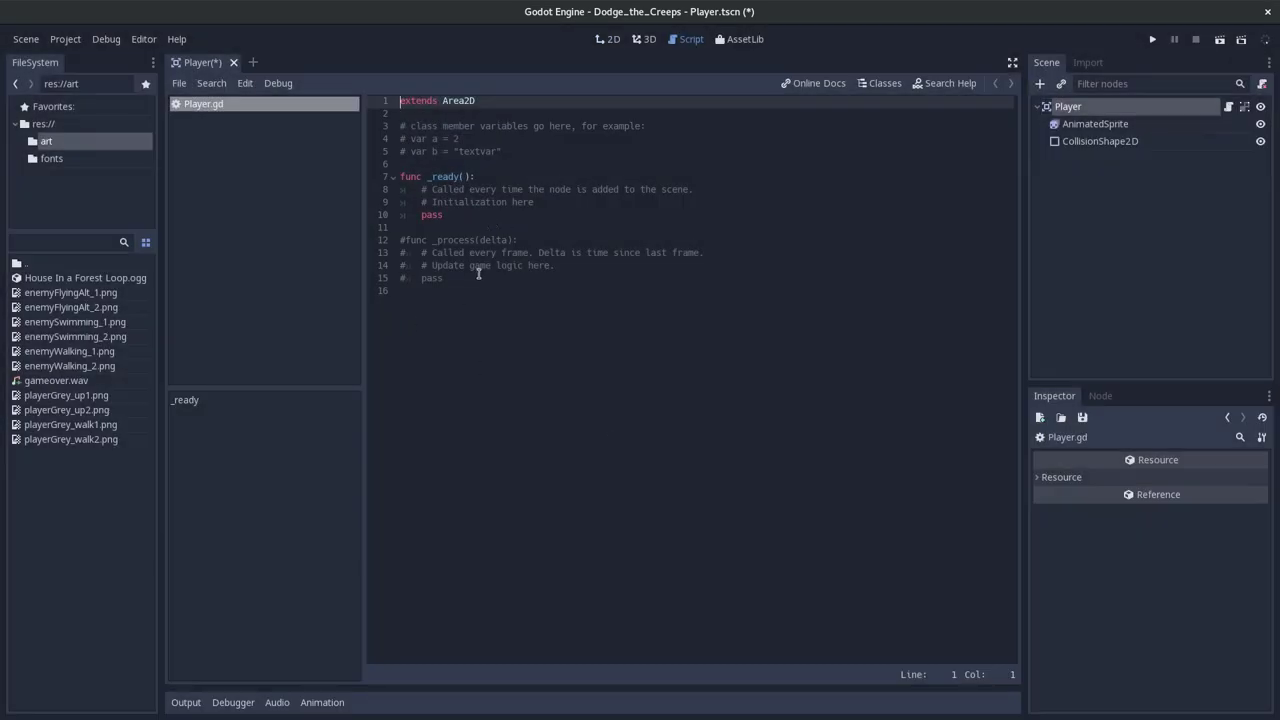
- Save the Player scene
key("alt+Tab")
key("alt+Tab")
key("ctrl+s")
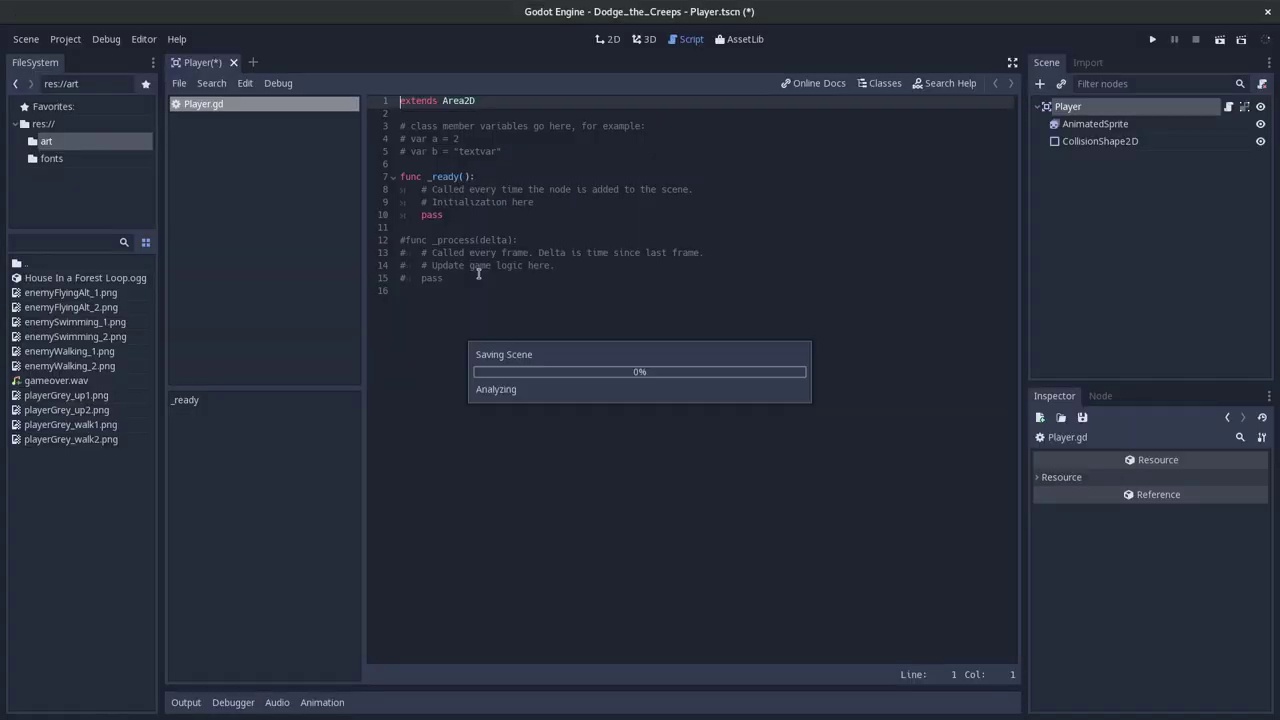
key("alt+Tab")
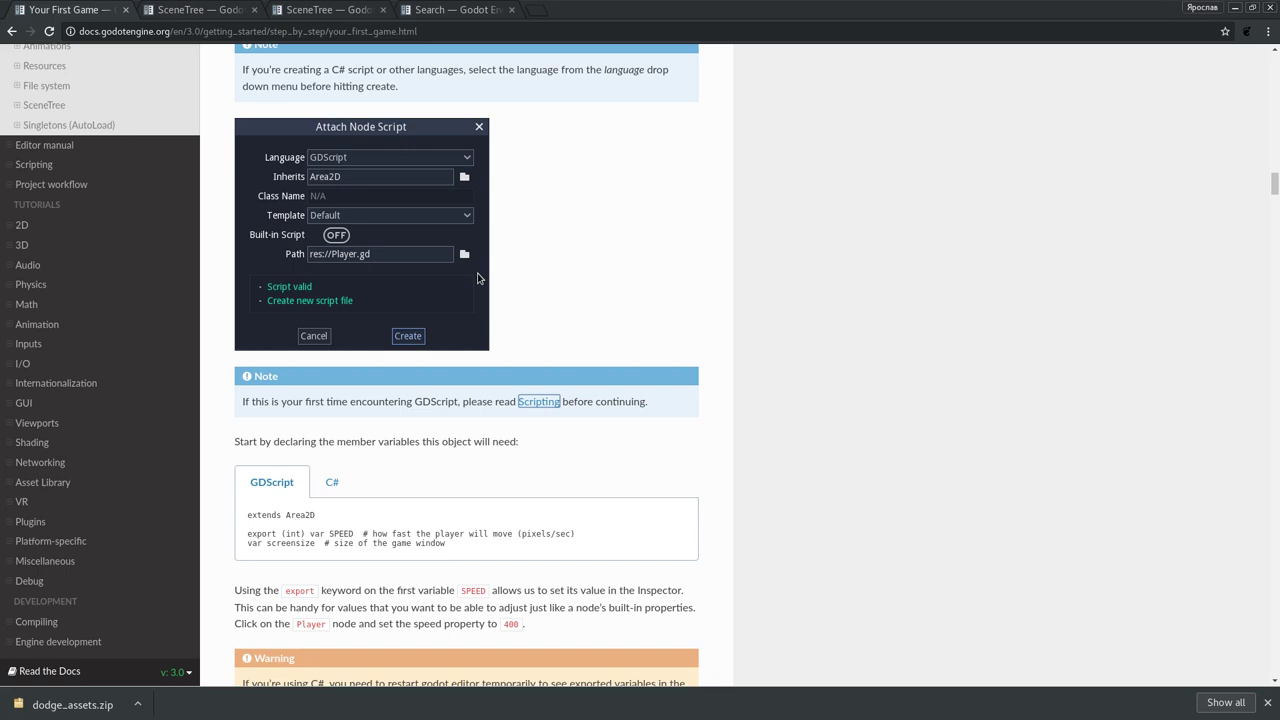
- Copy the export (int) var SPEED and var screensize lines below extends Area2D and save
scroll(477, 278, "down", 2)
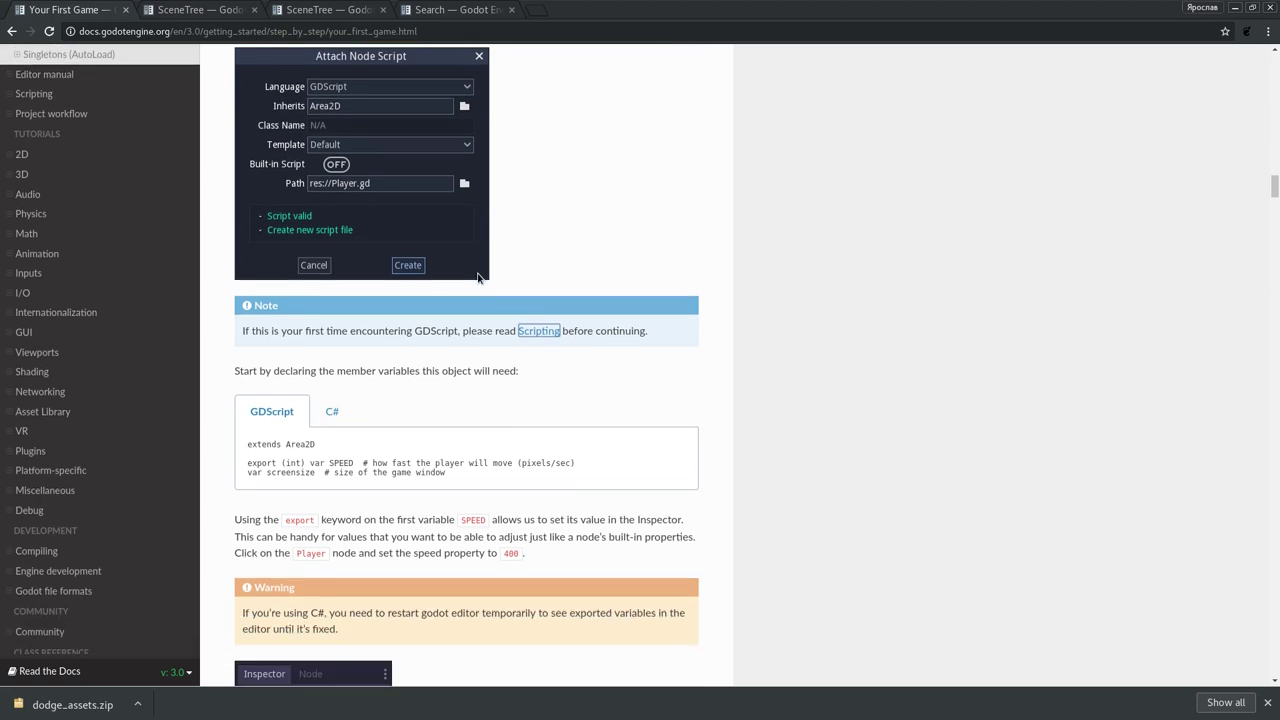
scroll(477, 278, "down", 3)
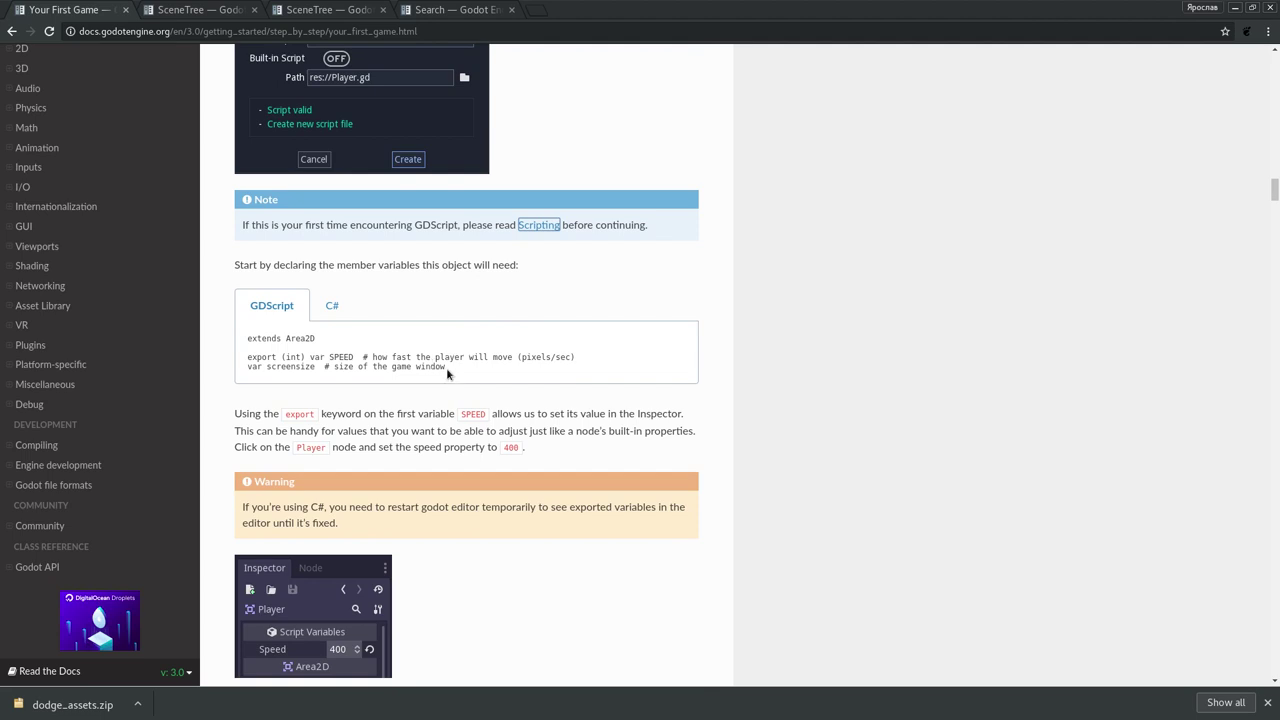
left_click_drag(446, 367, 226, 354)
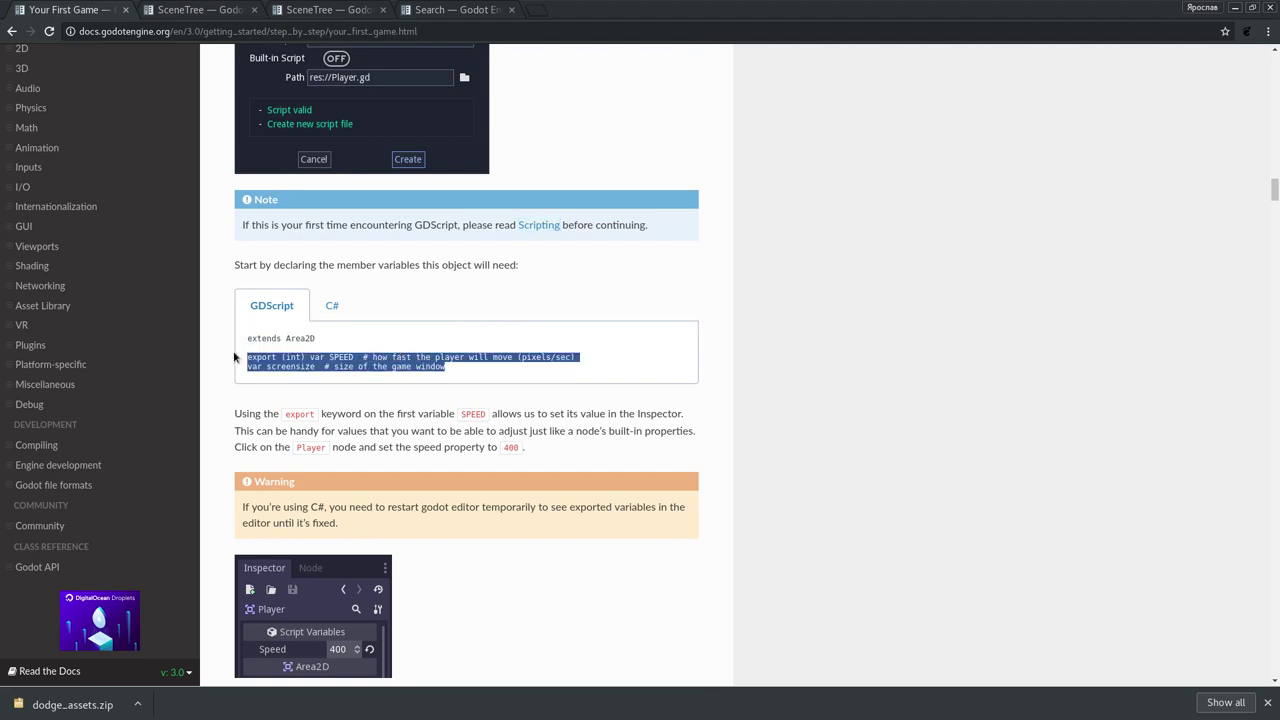
left_click(428, 370)
key("alt+Tab")
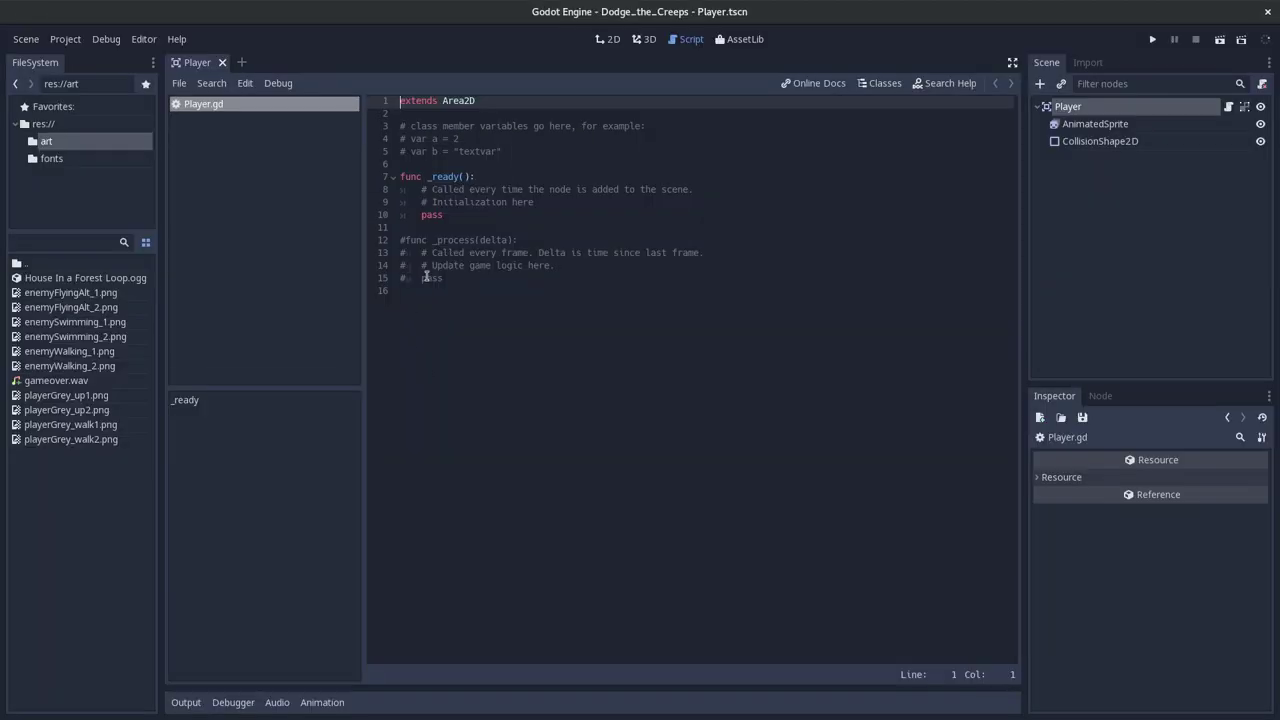
key("alt+Tab")
left_click_drag(445, 366, 245, 359)
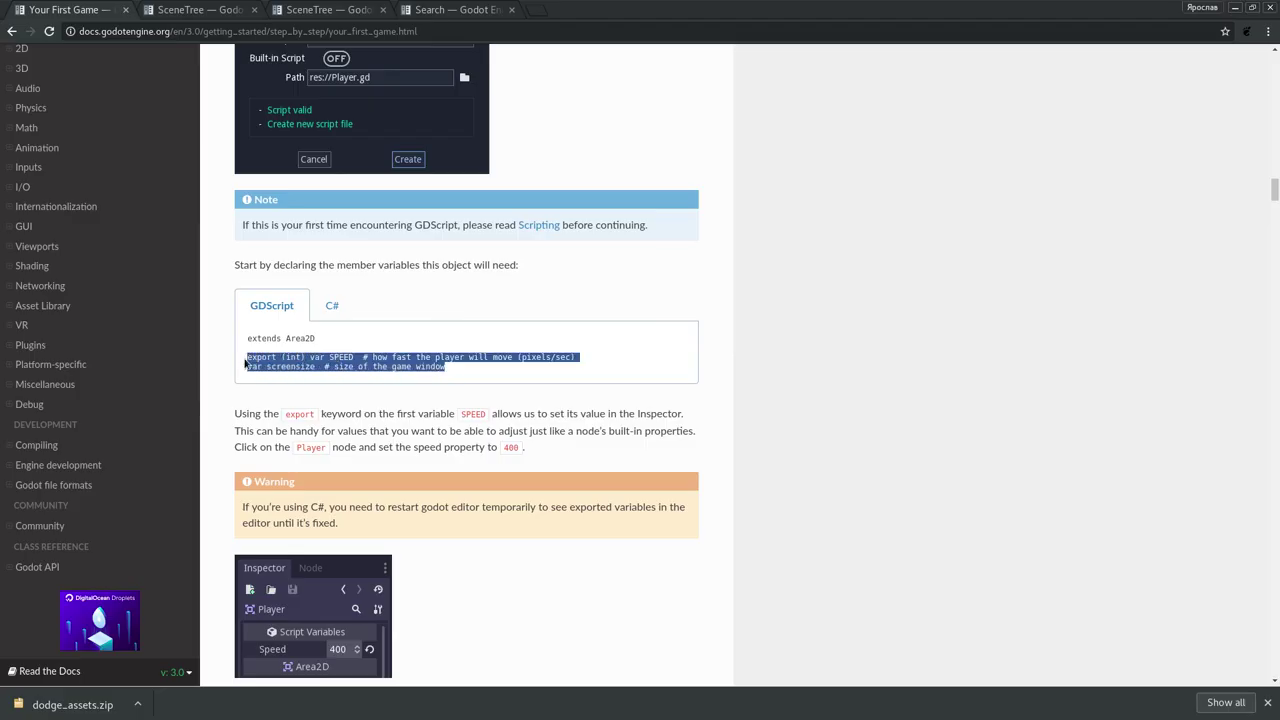
key("alt+Tab")
left_click(492, 118)
key("ctrl+v")
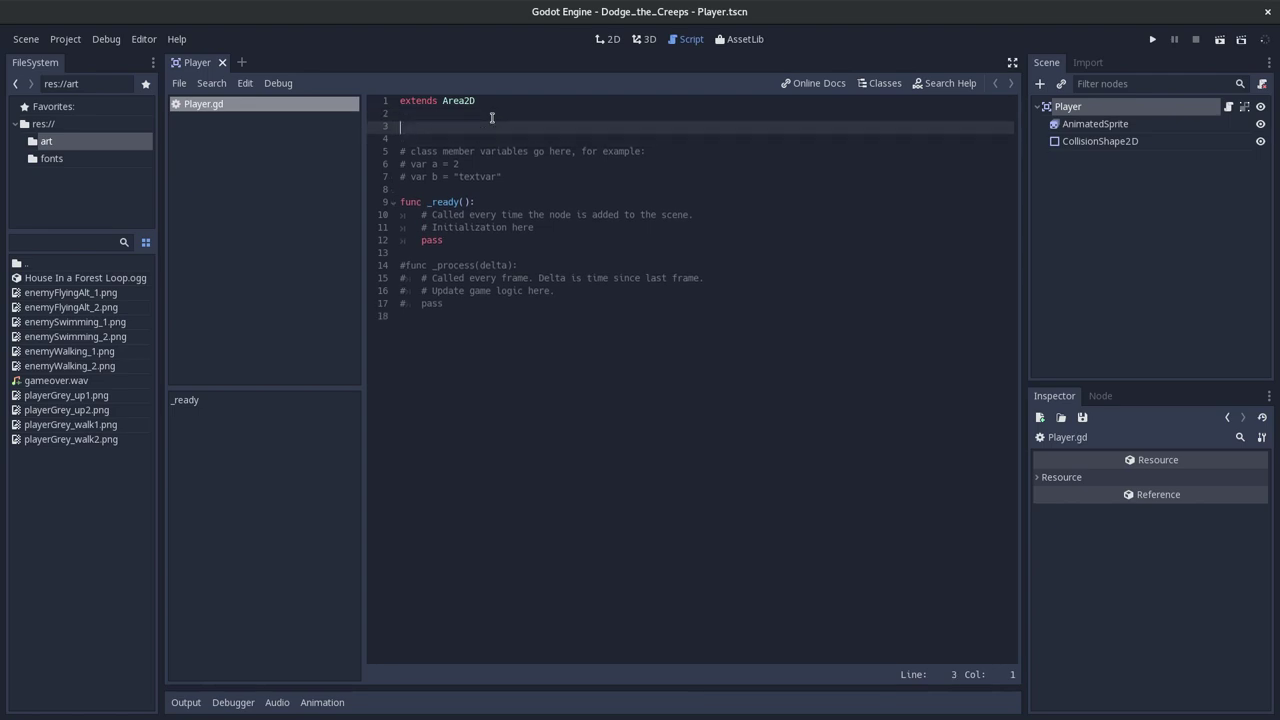
key("Return")
key("ctrl+s")
- Read the tutorial's explanation of the export keyword and member variables
key("alt+Tab")
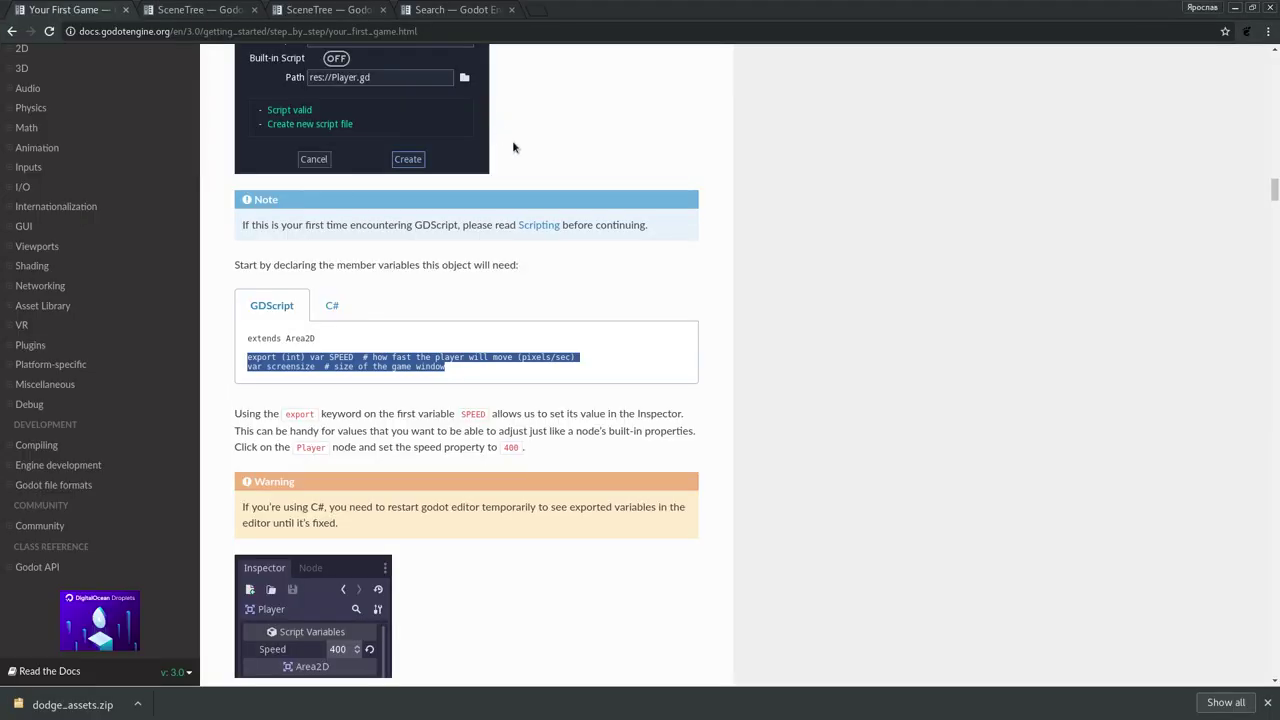
scroll(512, 146, "down", 1)
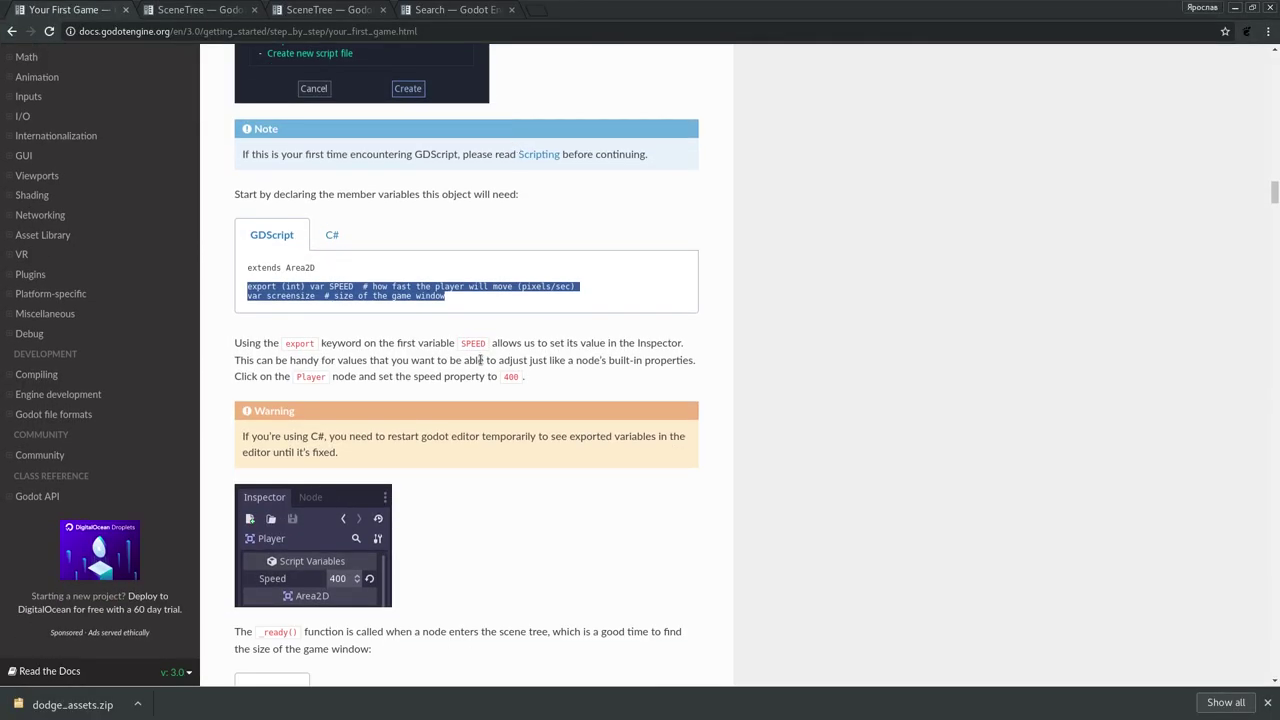
double_click(333, 343)
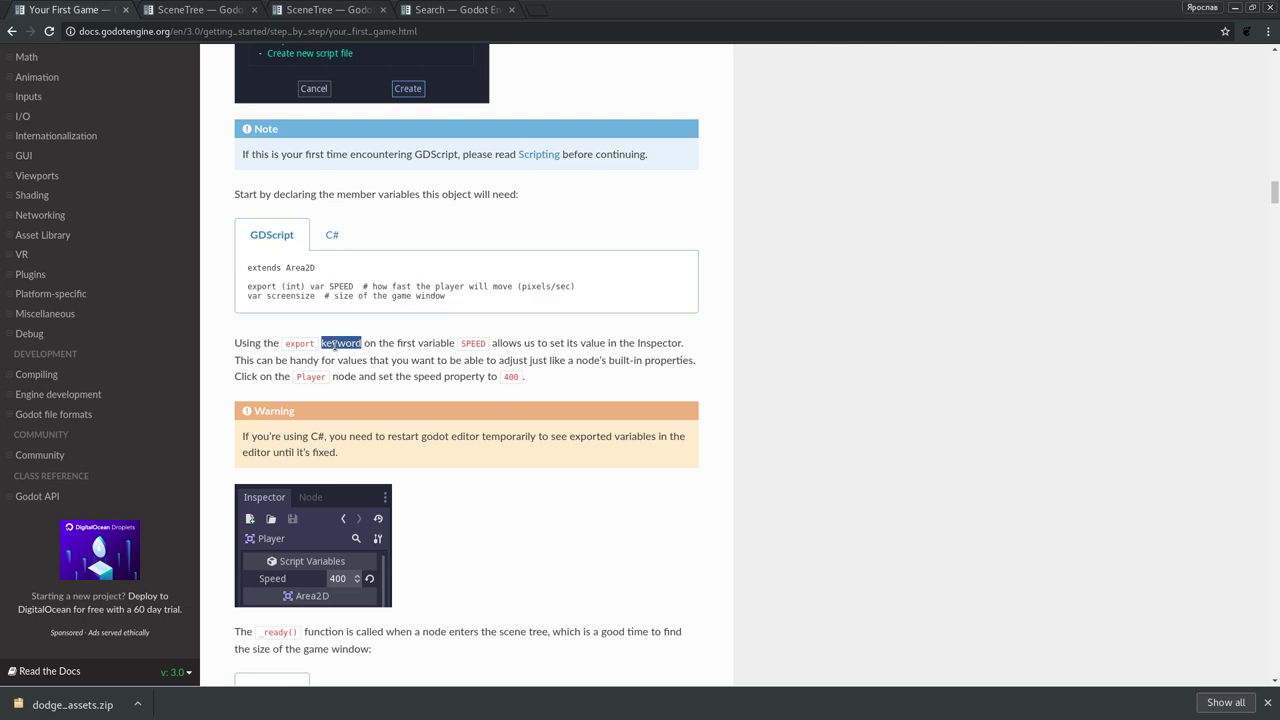
left_click(473, 344)
double_click(436, 343)
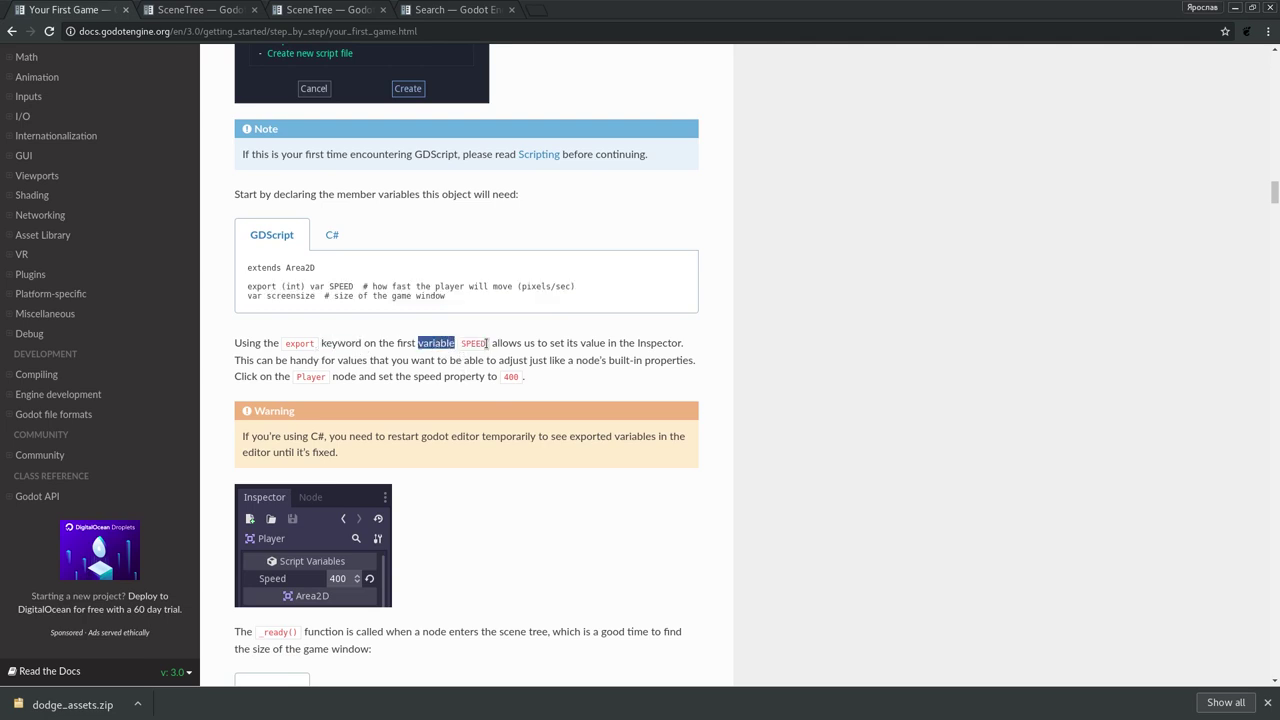
left_click(273, 376)
scroll(388, 376, "down", 1)
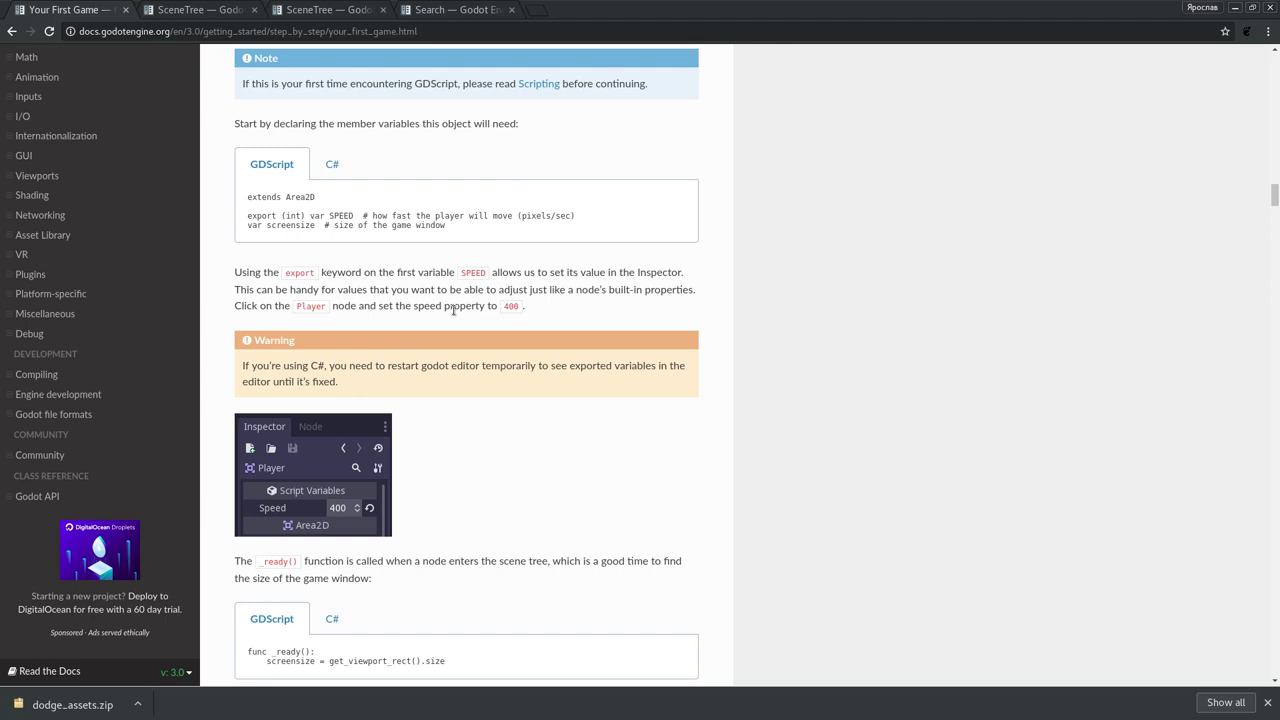
key("alt+Tab")
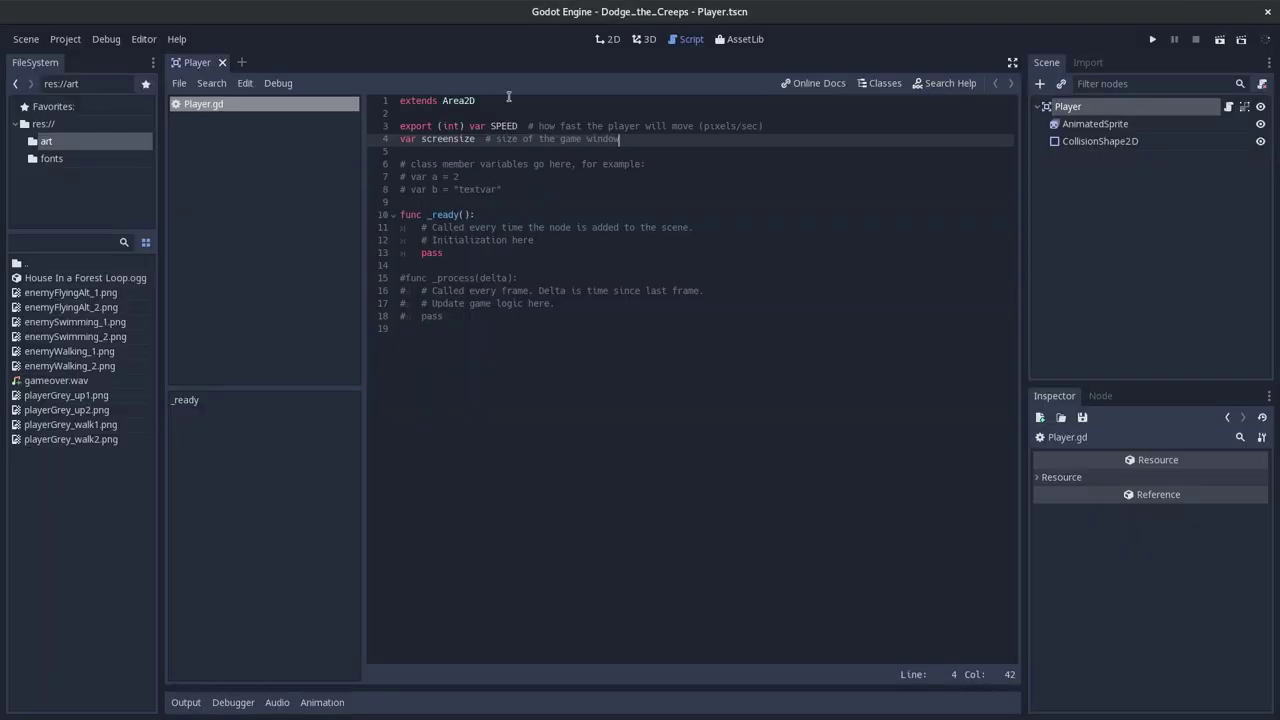
- Switch to the 2D view and select the Player node to see its Inspector properties
left_click(608, 39)
left_click(1071, 108)
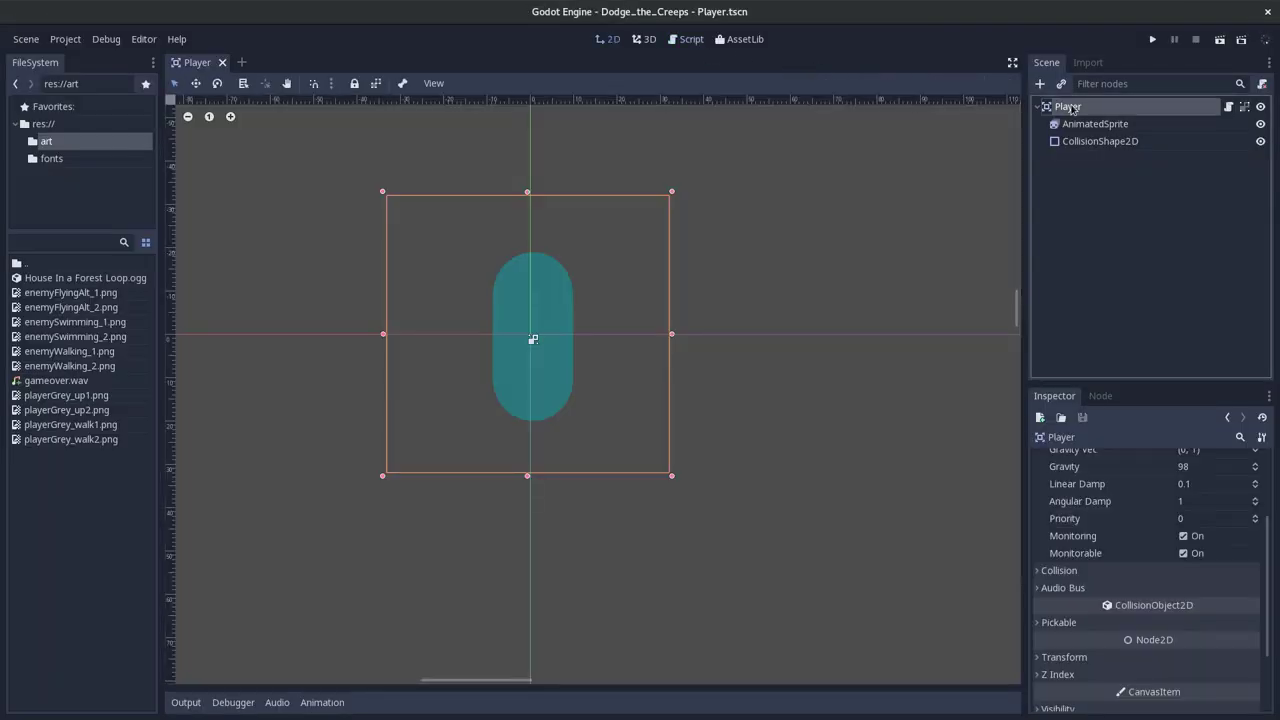
scroll(1262, 492, "up", 3)
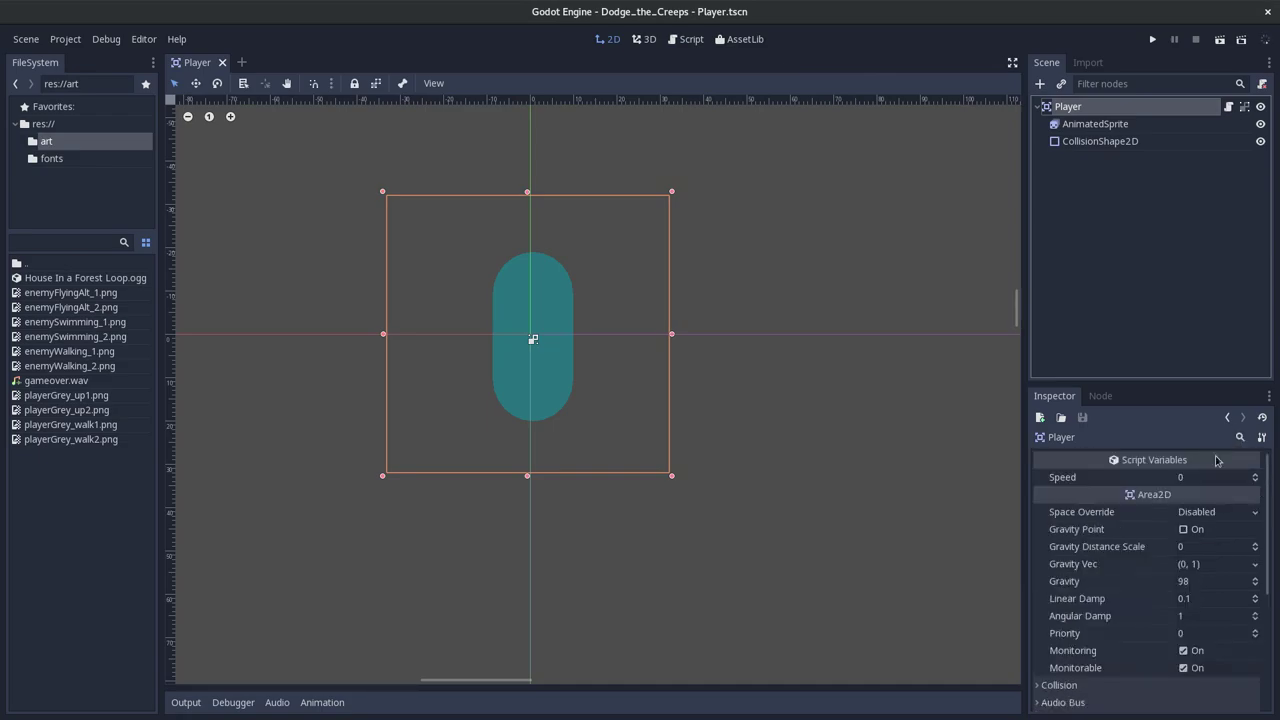
key("alt+Tab")
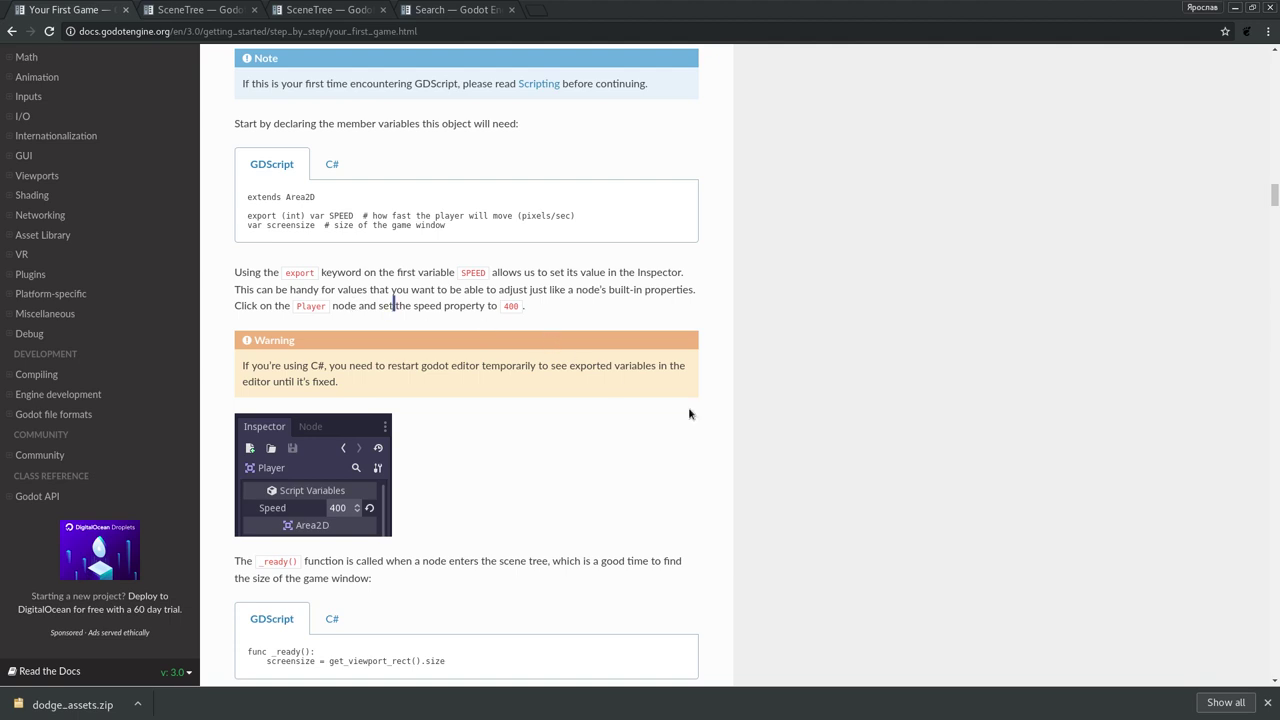
key("alt+Tab")
scroll(1146, 550, "down", 5)
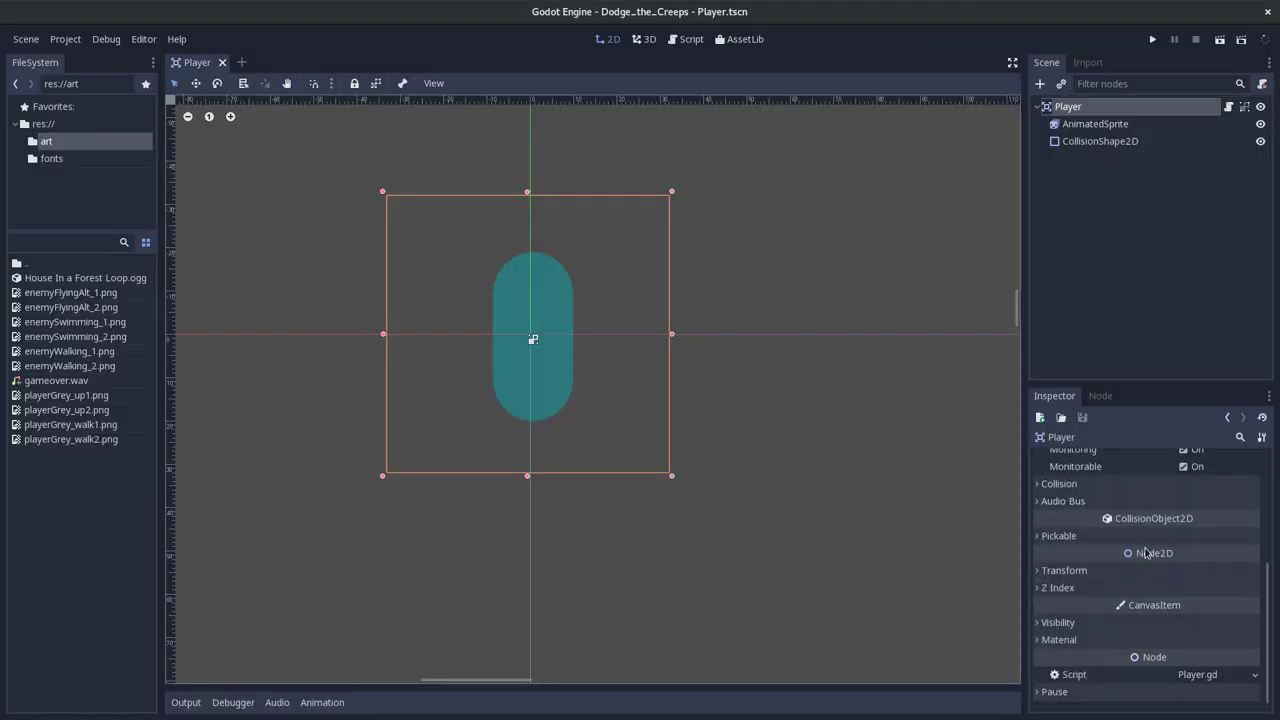
scroll(1153, 572, "up", 5)
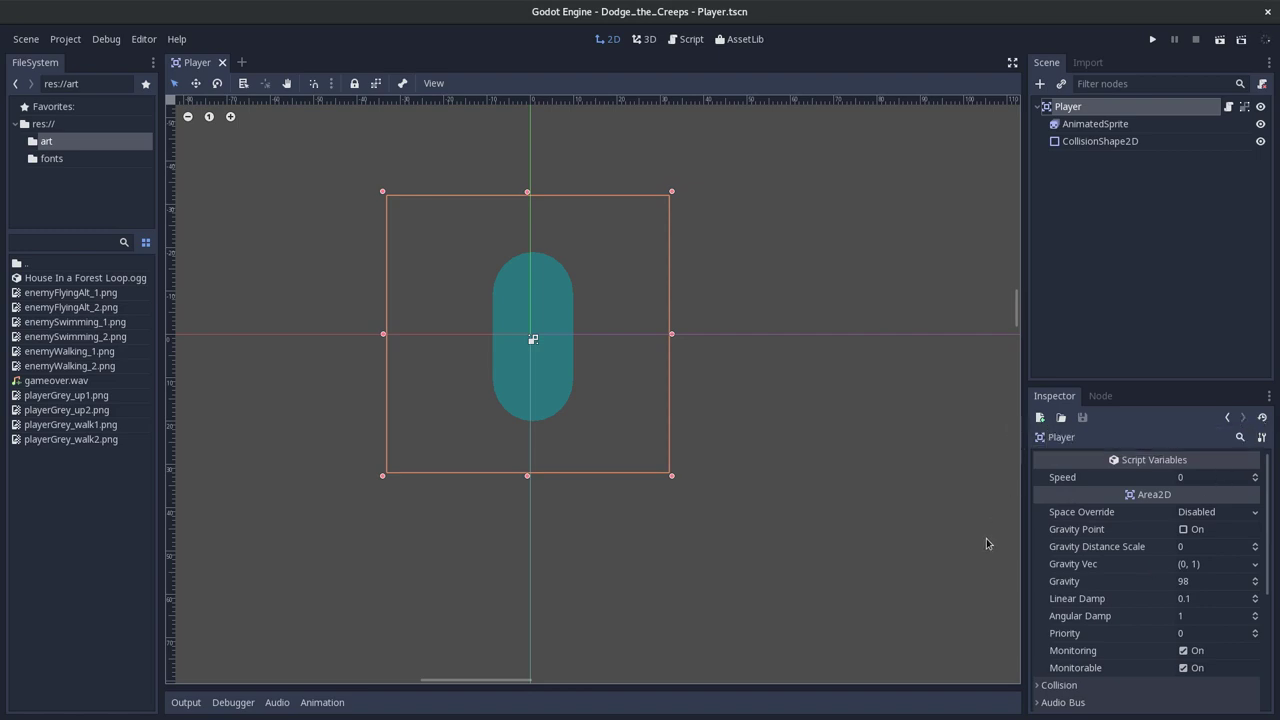
scroll(1149, 600, "down", 1)
scroll(1149, 600, "down", 2)
scroll(1147, 601, "down", 2)
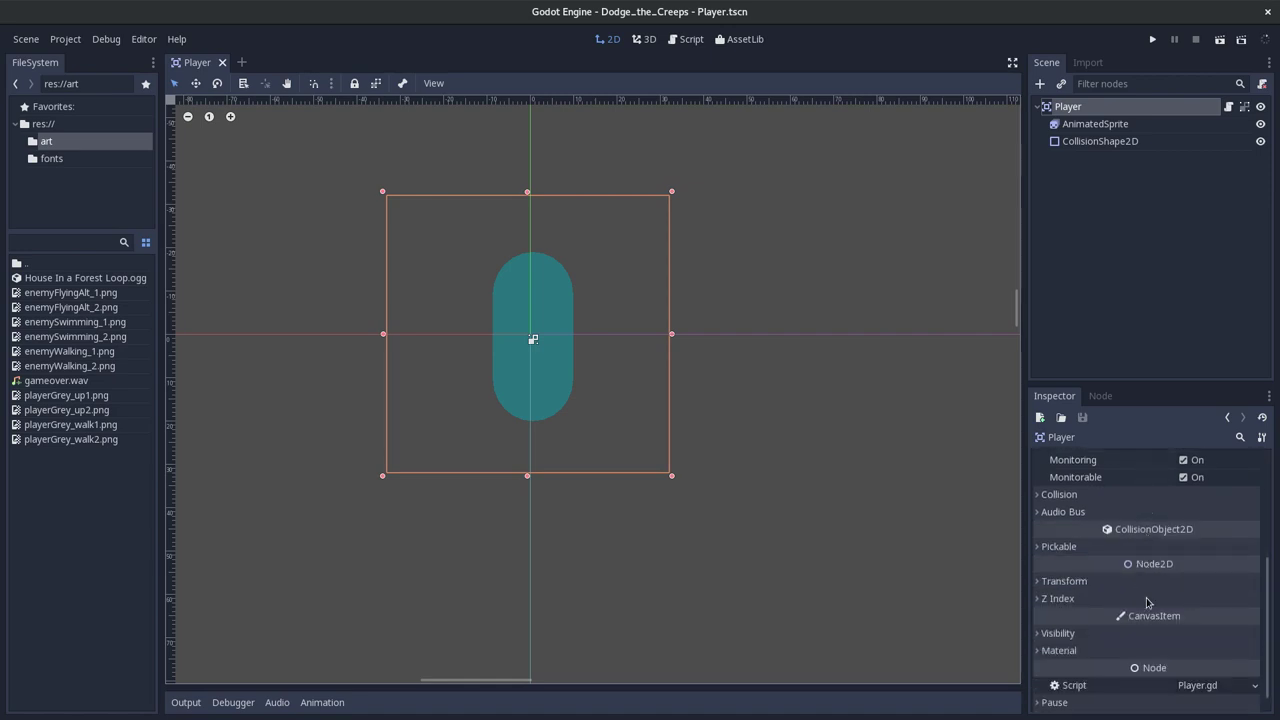
scroll(1147, 601, "down", 1)
- Set the Player's Speed script variable to 400 in the Inspector, following the tutorial
key("alt+Tab")
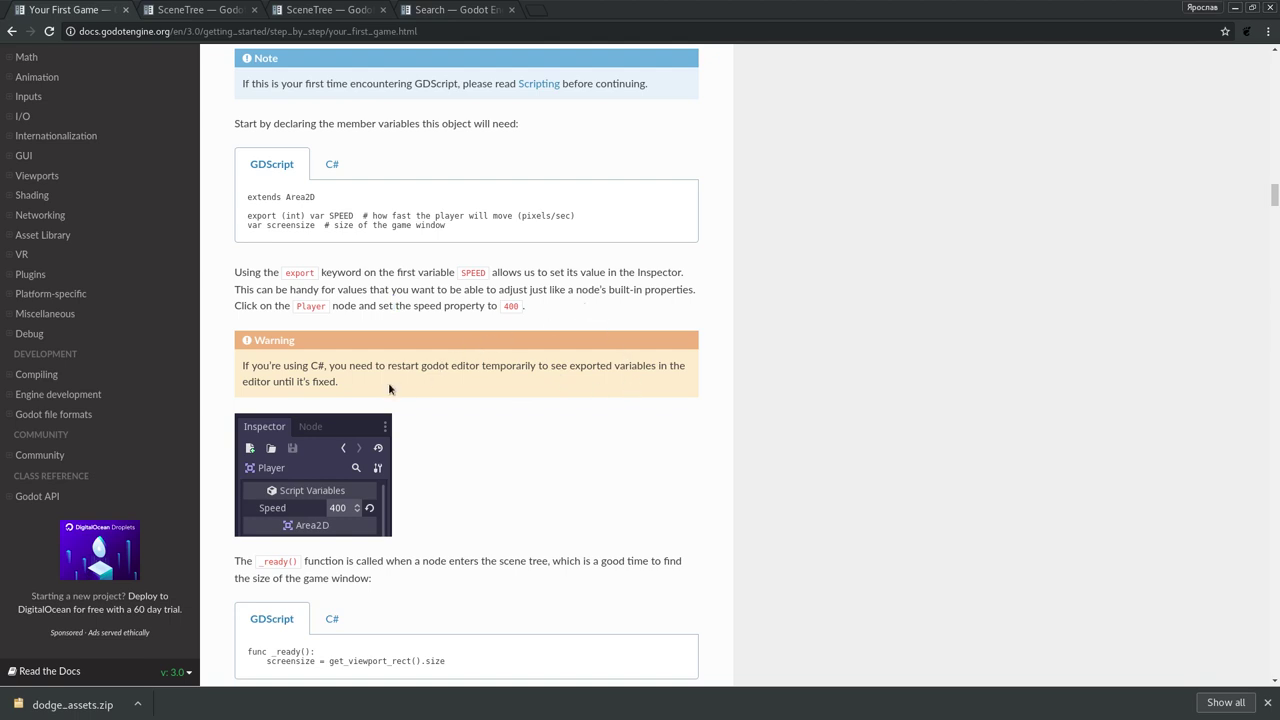
left_click_drag(347, 381, 268, 368)
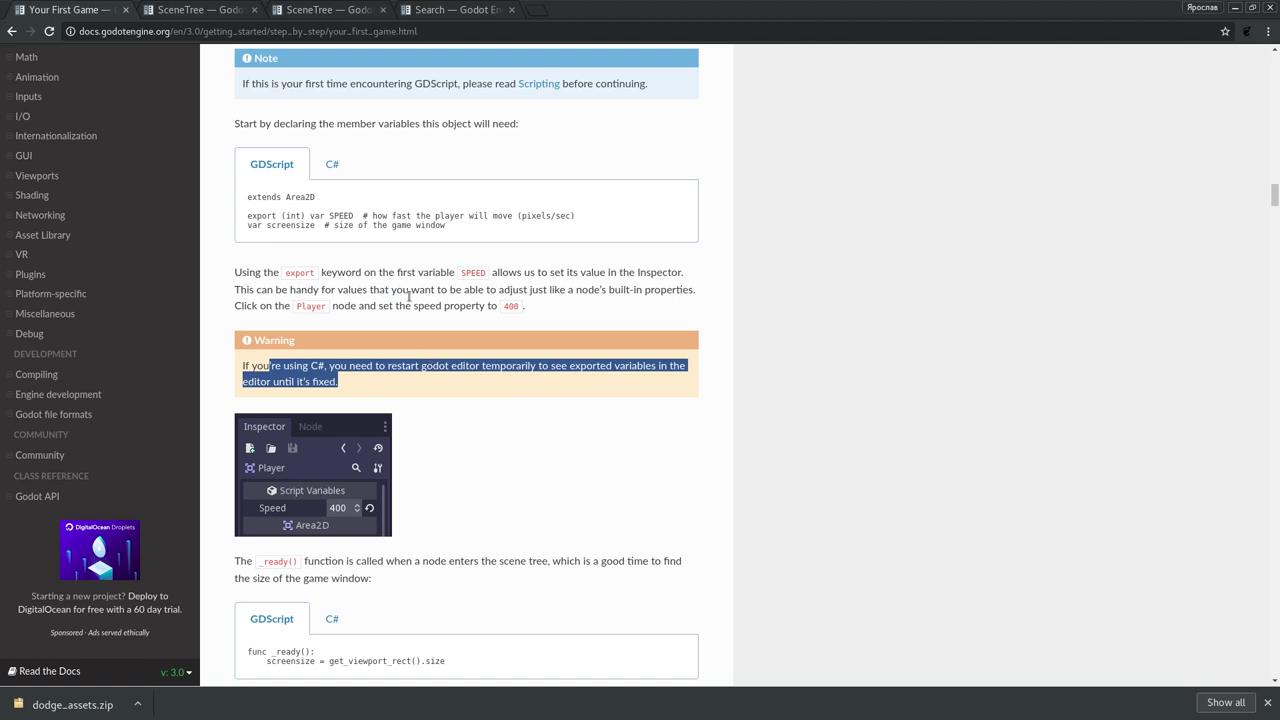
double_click(421, 305)
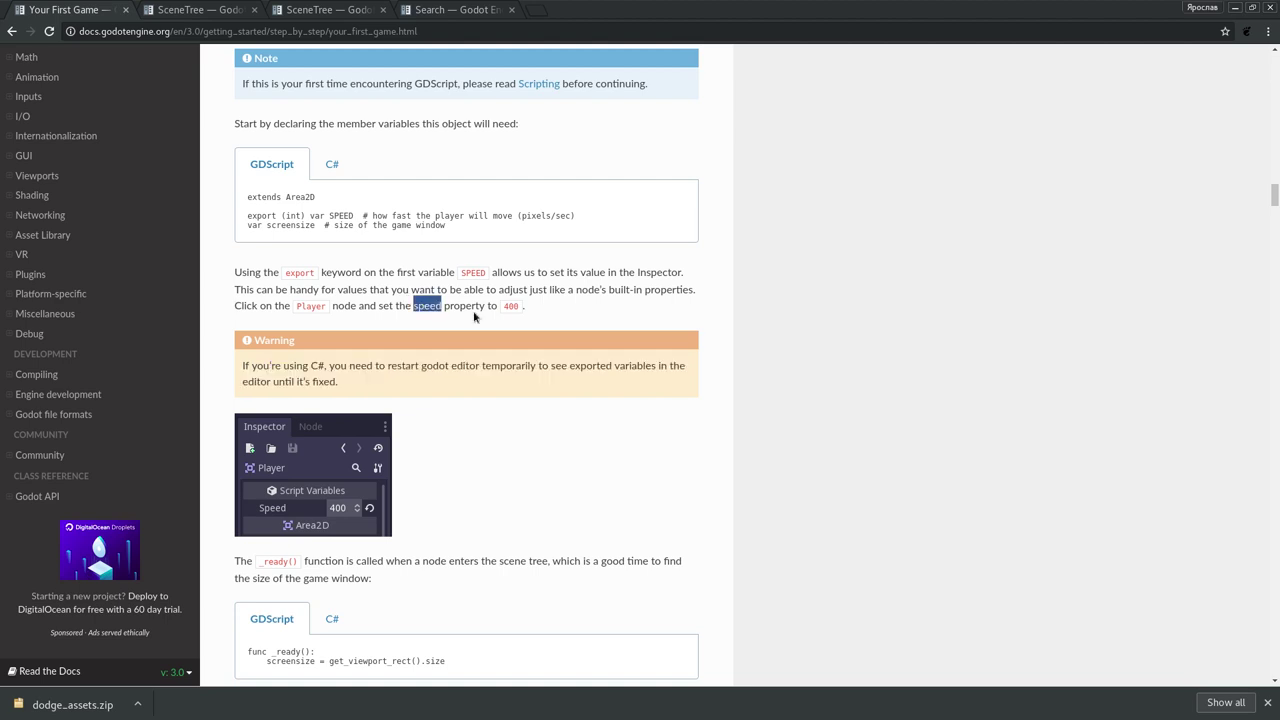
key("alt+Tab")
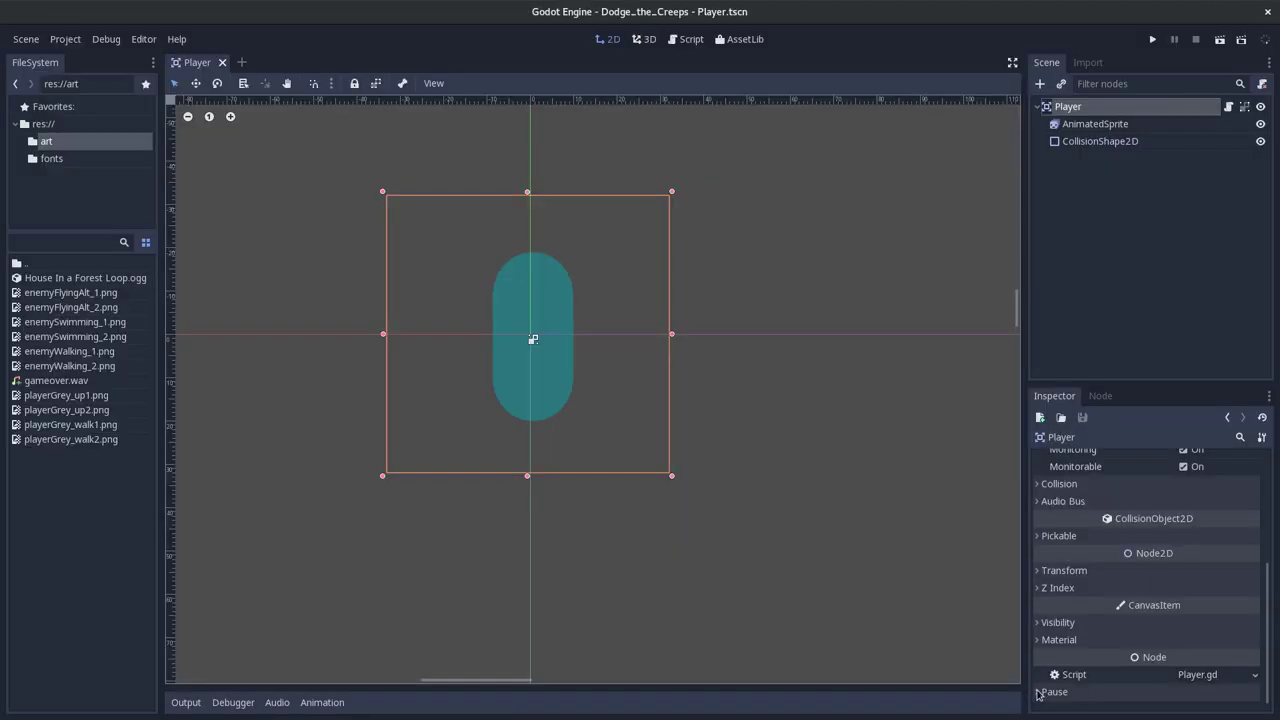
scroll(1135, 517, "up", 2)
scroll(1135, 520, "up", 2)
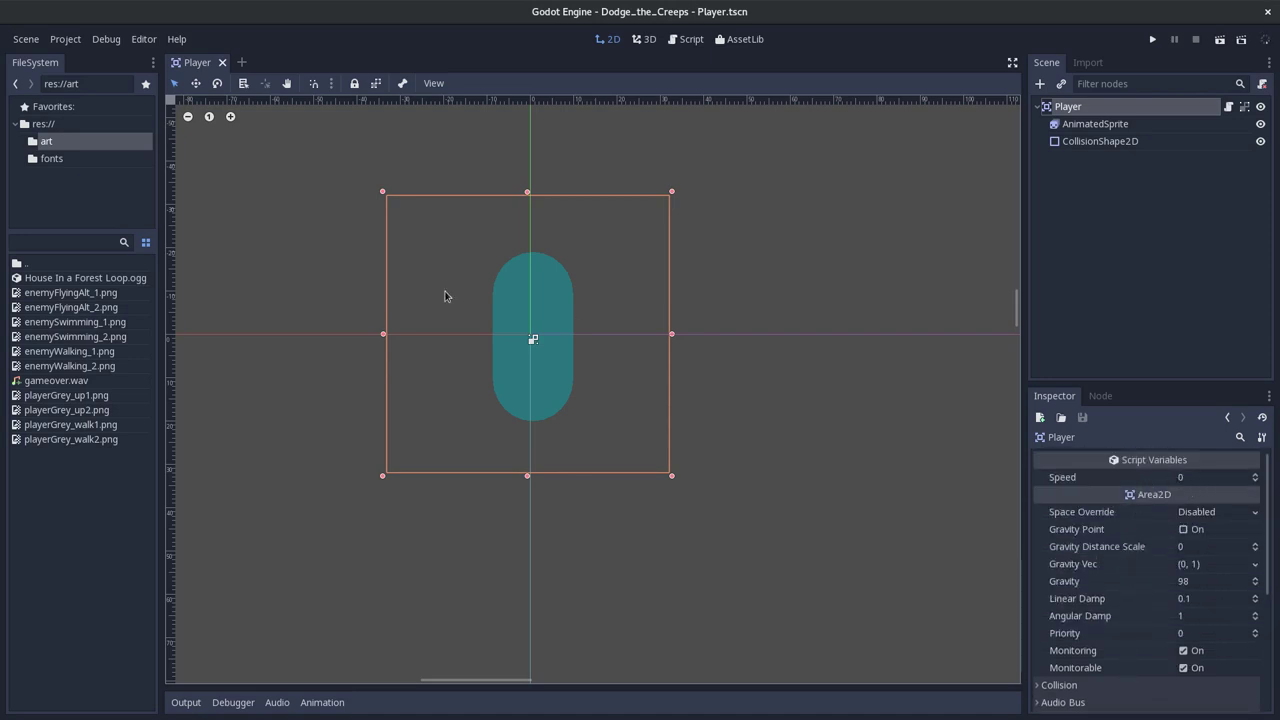
left_click(1200, 477)
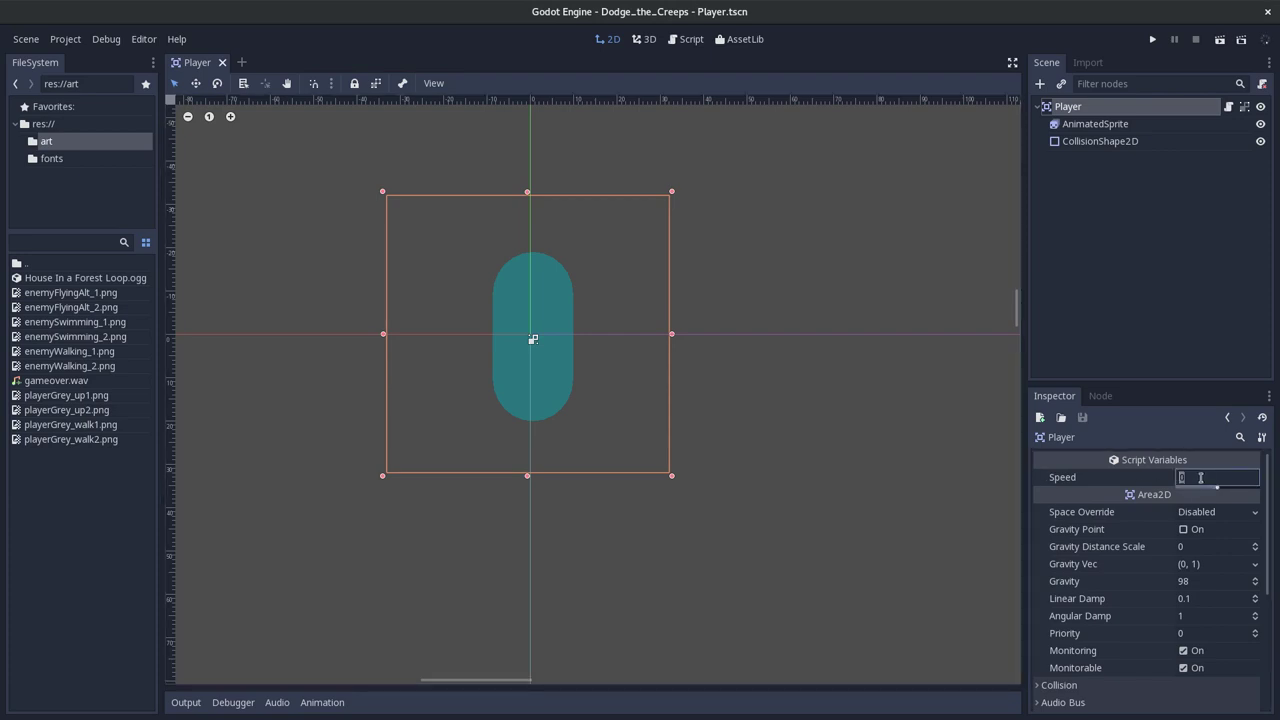
type("40")
key("Return")
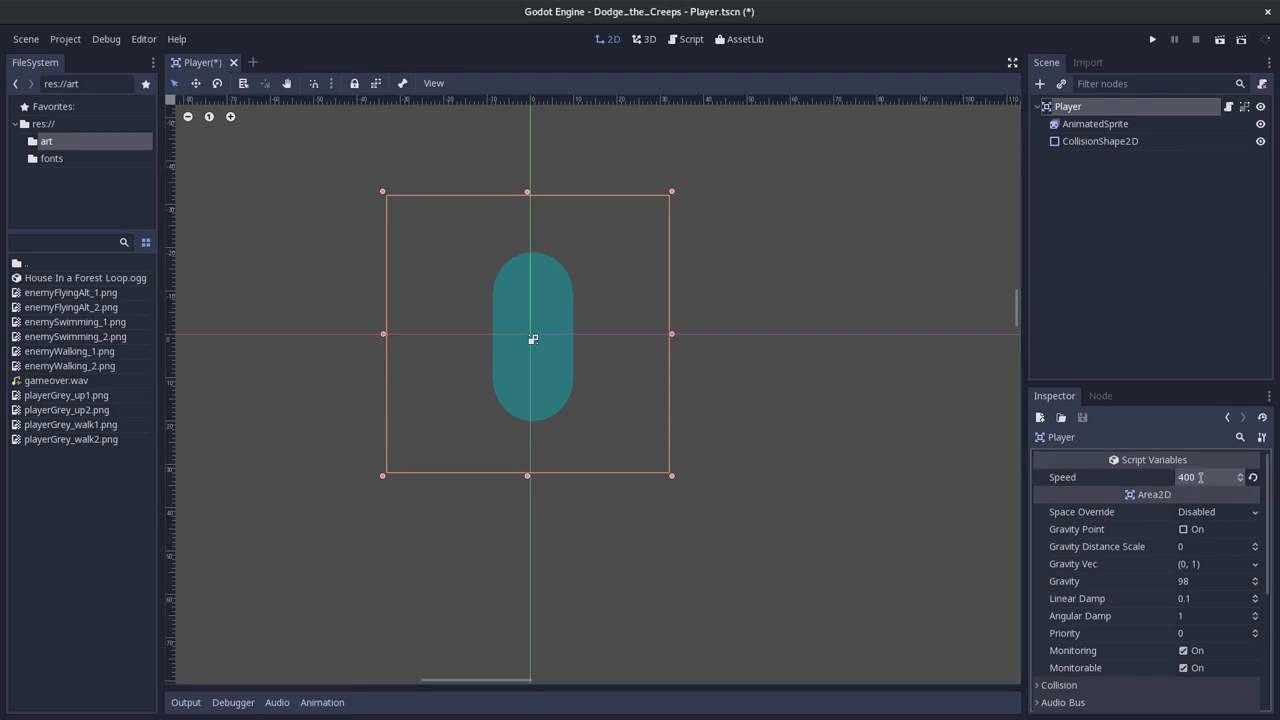
key("alt+Tab")
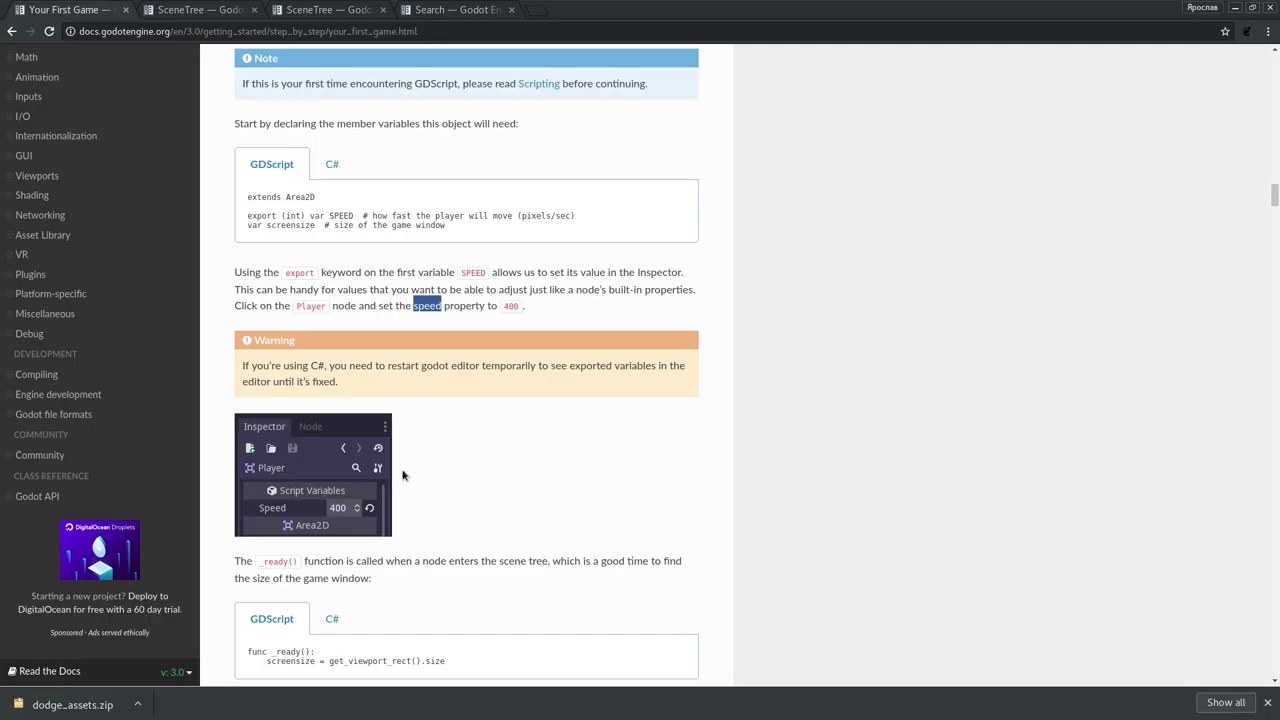
key("alt+Tab")
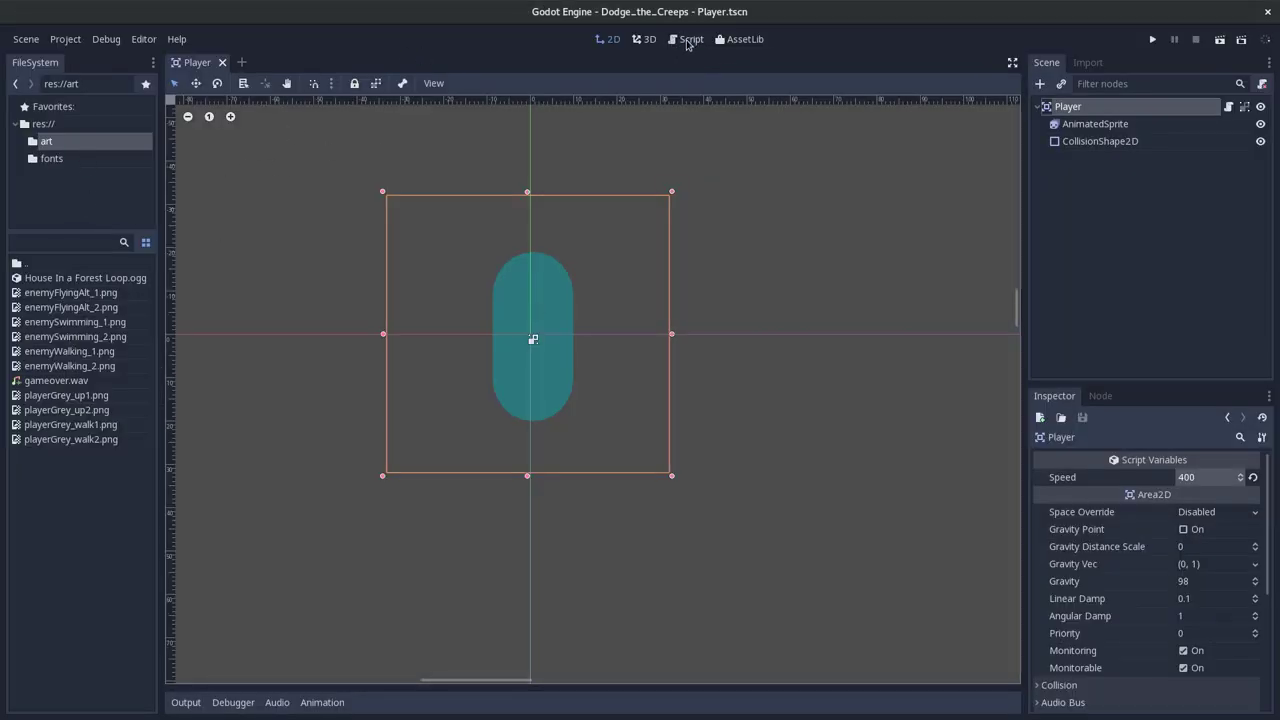
- Open Player.gd and copy the screensize = get_viewport_rect().size line from the docs
left_click(686, 39)
left_click(497, 119)
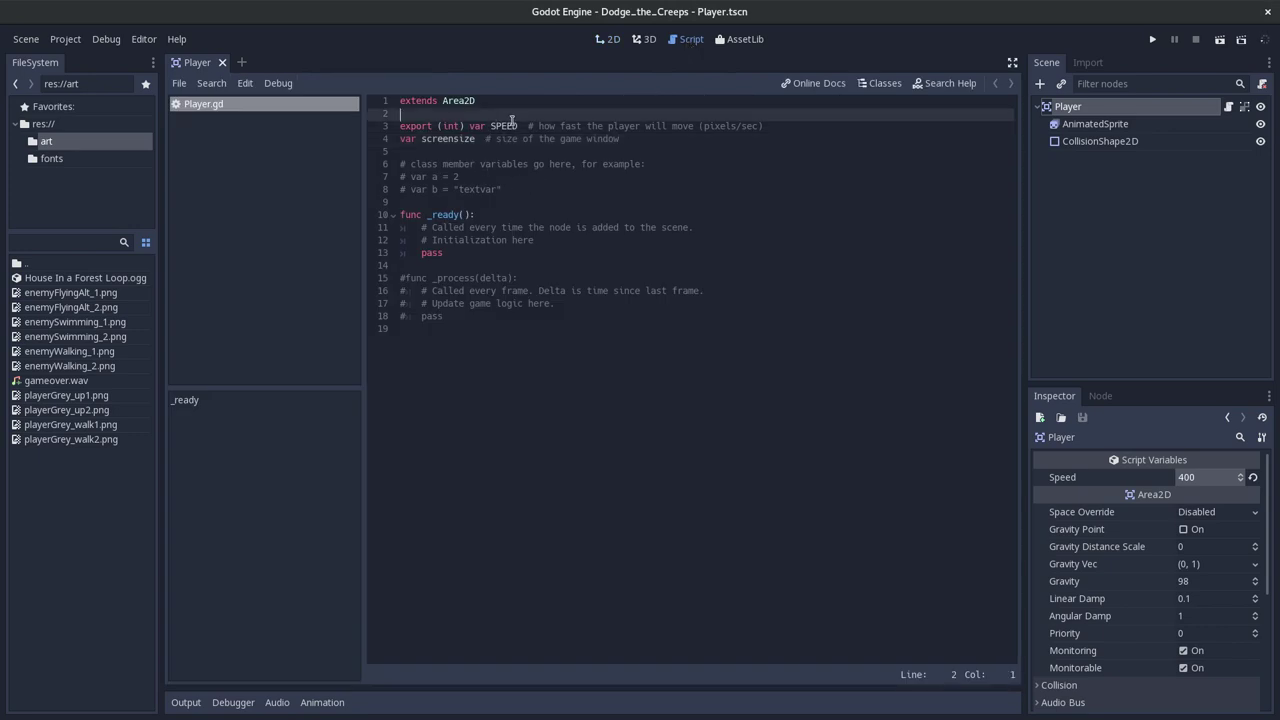
left_click(542, 155)
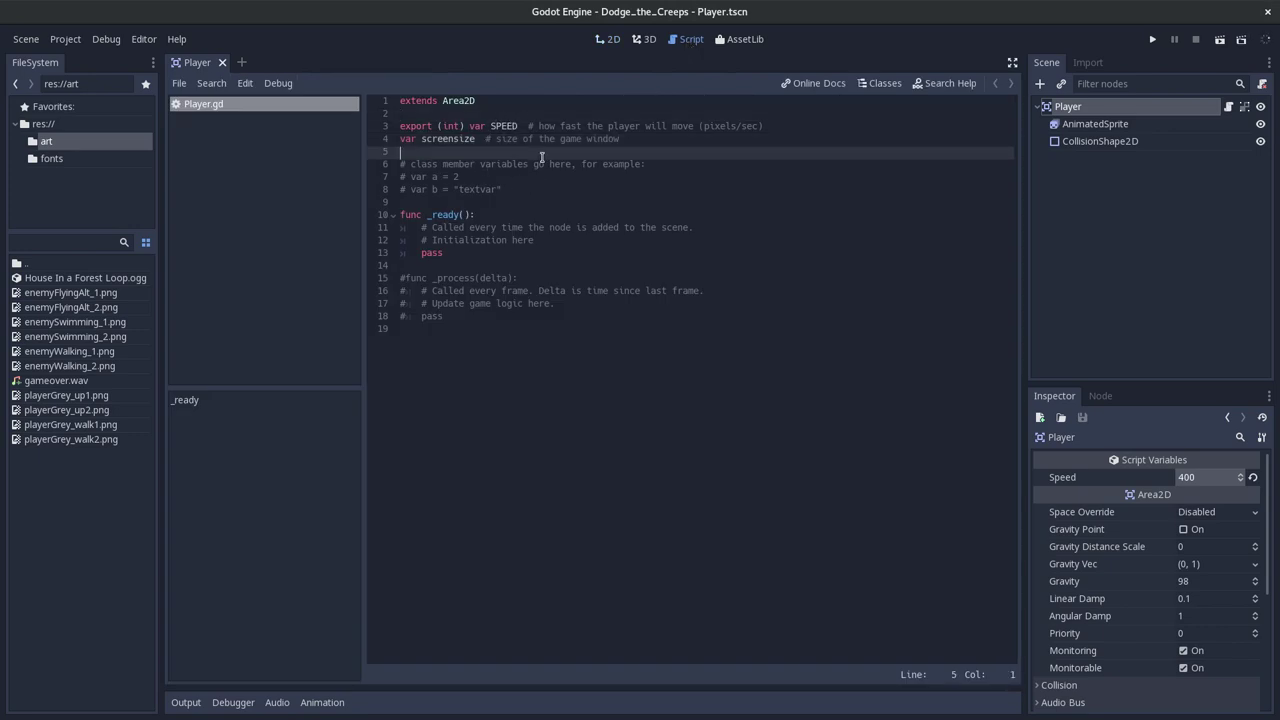
double_click(505, 126)
key("alt+Tab")
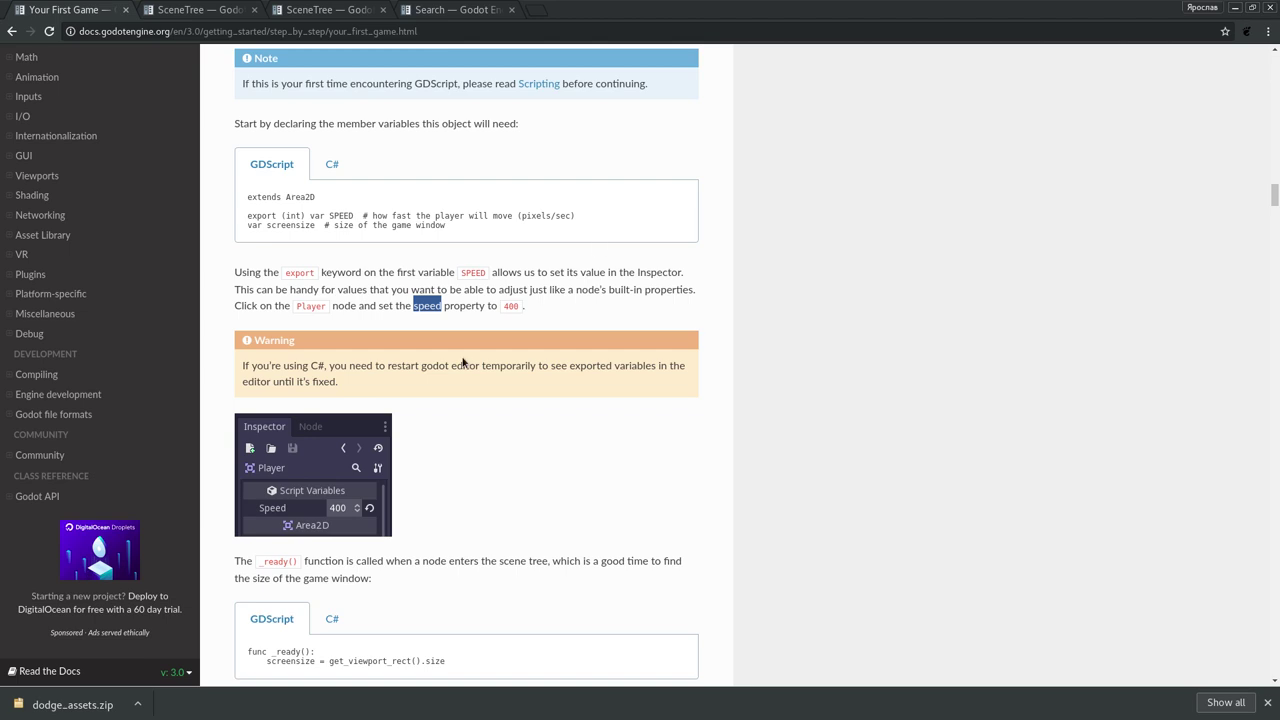
scroll(463, 362, "down", 3)
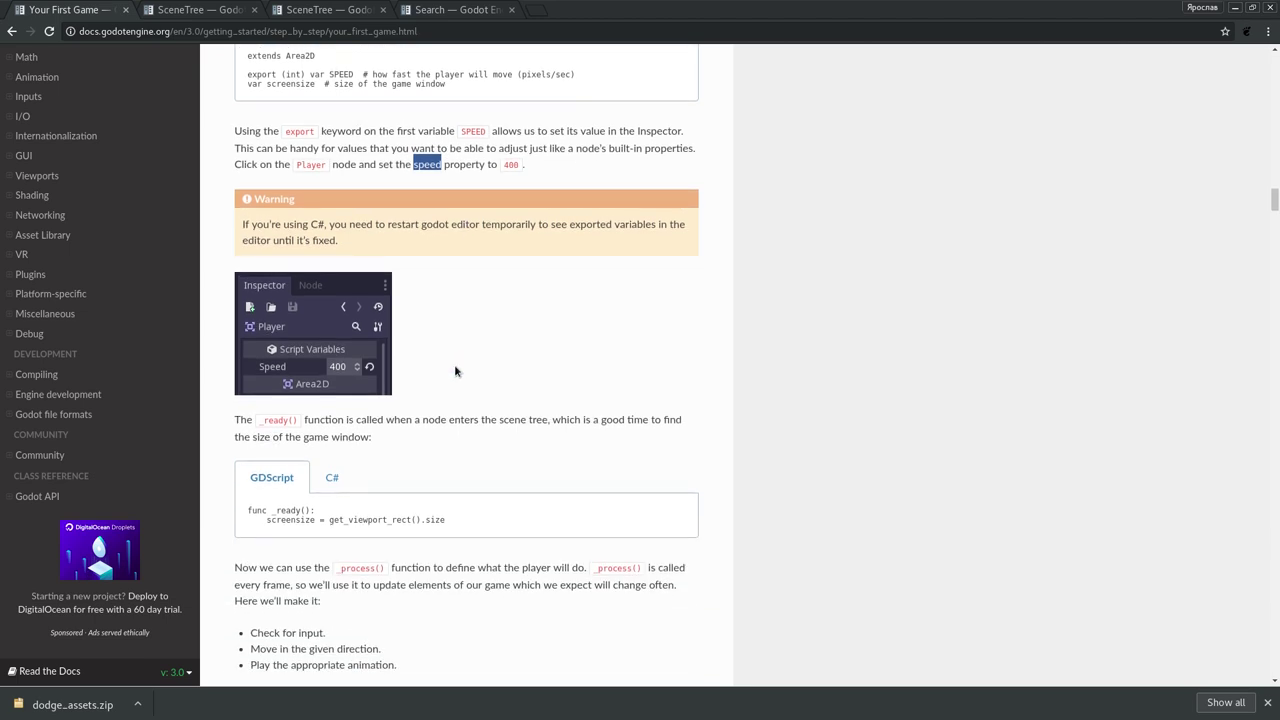
scroll(400, 390, "down", 1)
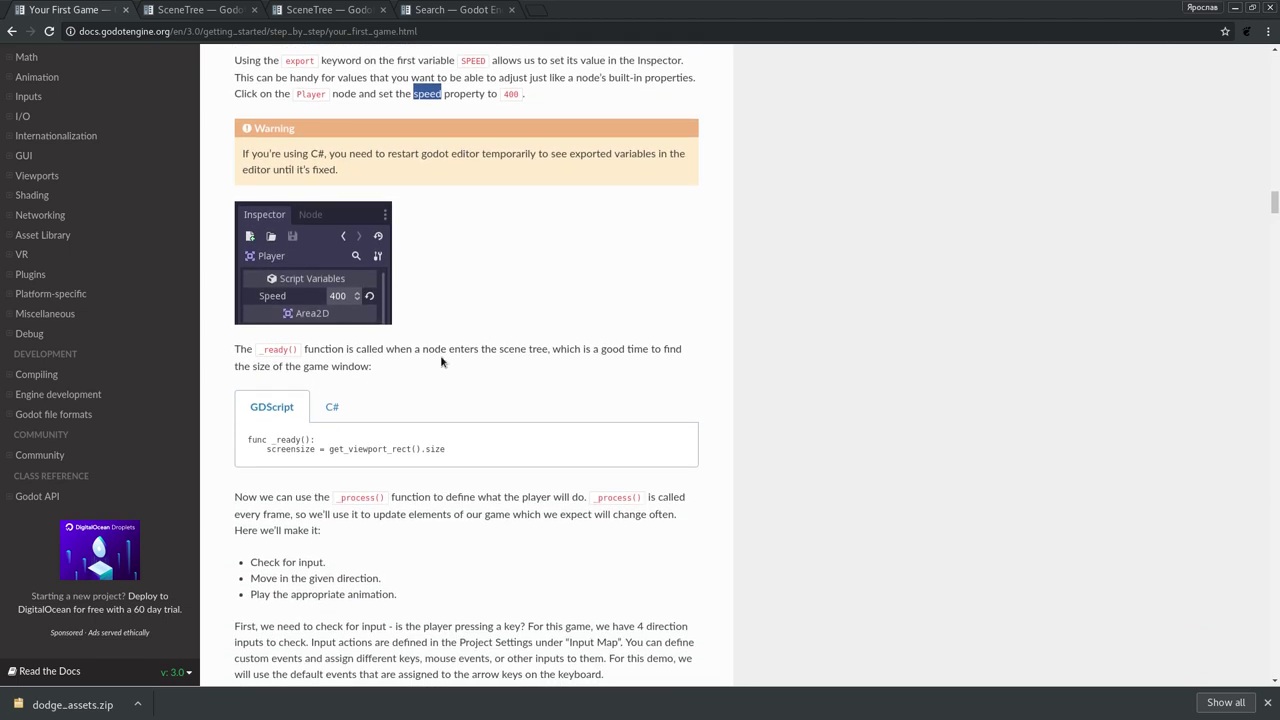
left_click_drag(421, 349, 449, 369)
left_click_drag(449, 450, 267, 449)
key("ctrl+c")
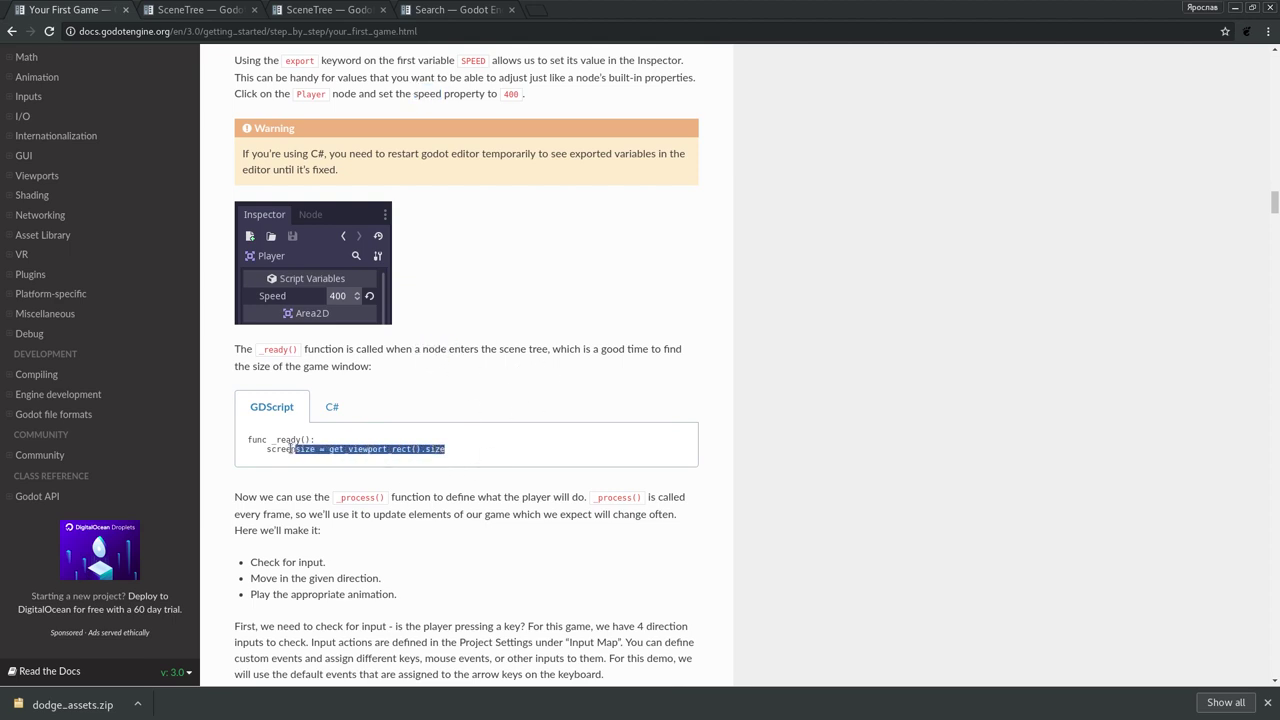
- Paste the screensize assignment under func _ready() and indent the screensize comment with Tab
key("alt+Tab")
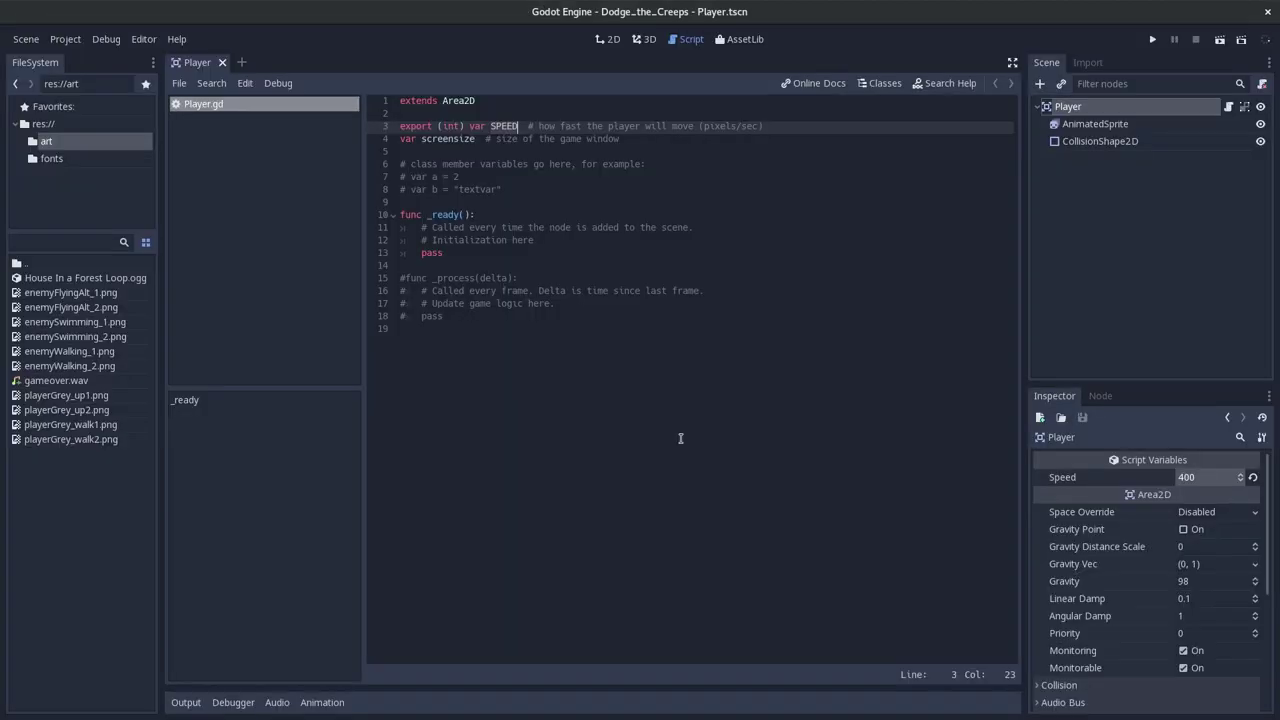
left_click(548, 218)
key("Return")
key("ctrl+v")
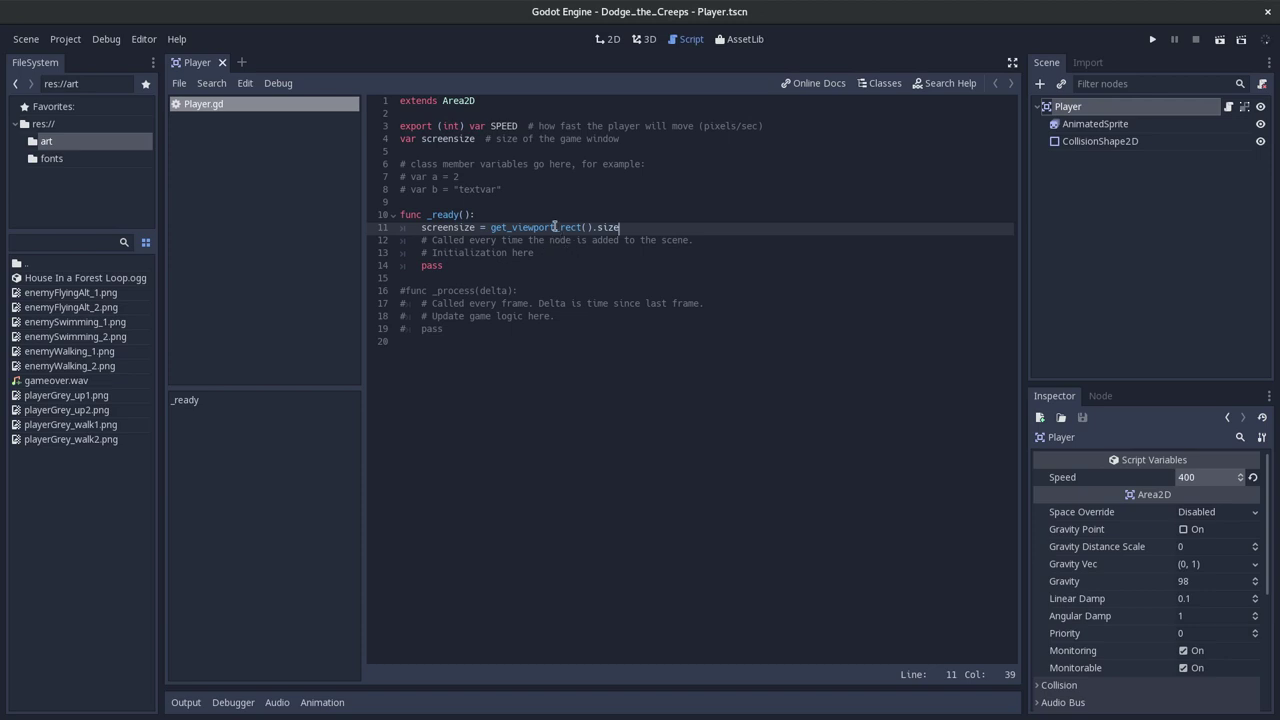
left_click(583, 227)
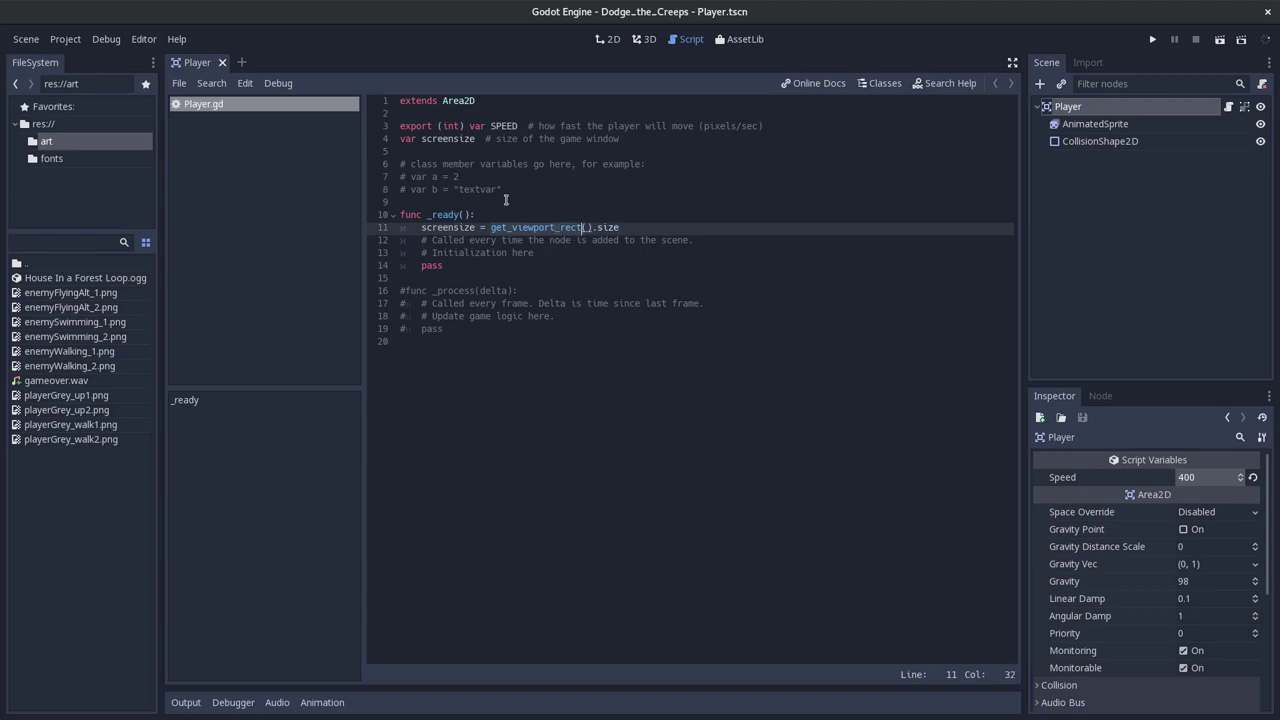
left_click(487, 139)
key("Tab")
key("Tab")
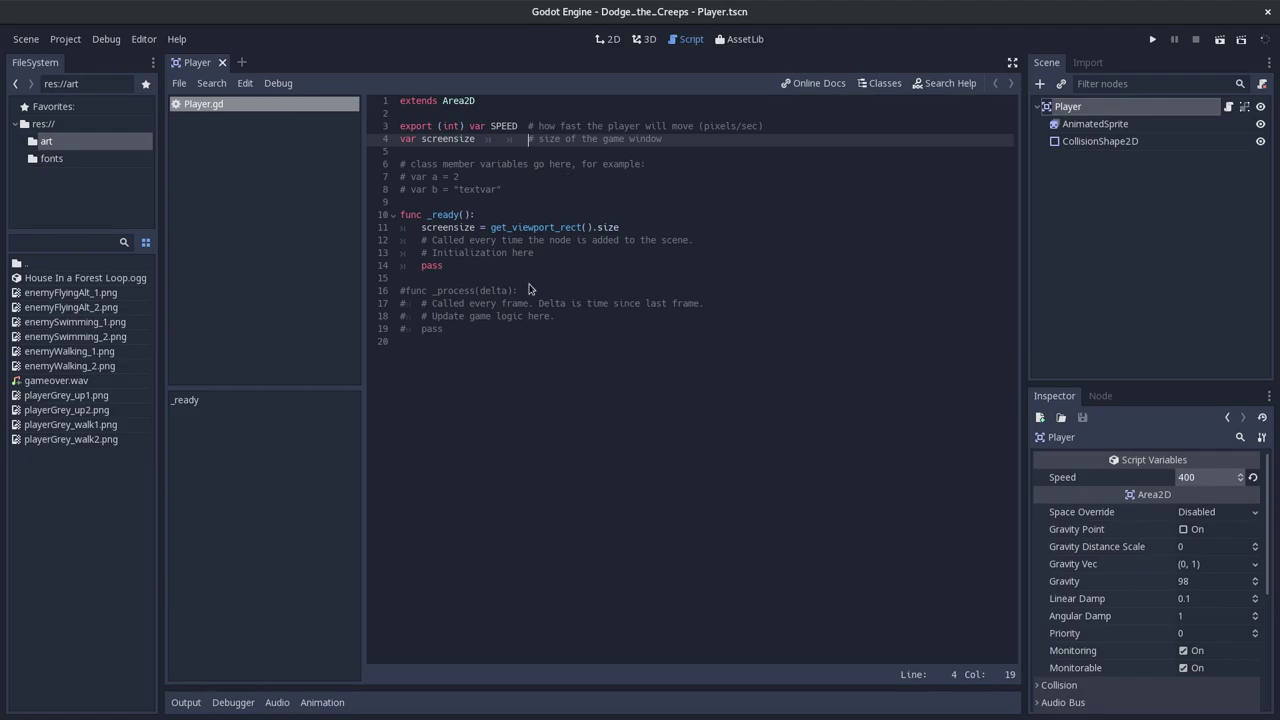
key("alt+Tab")
- Copy the docs' _process(delta) example and paste it after _ready() in Player.gd
scroll(540, 430, "down", 2)
left_click(365, 372)
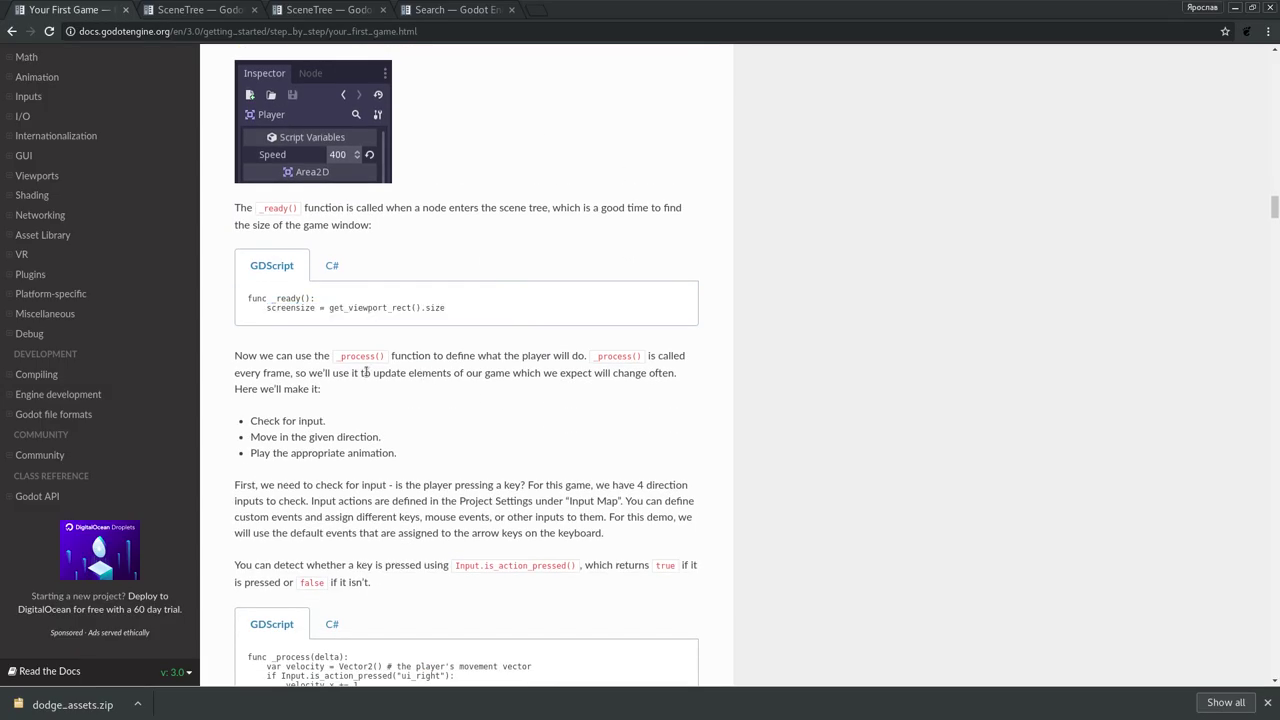
scroll(428, 409, "down", 3)
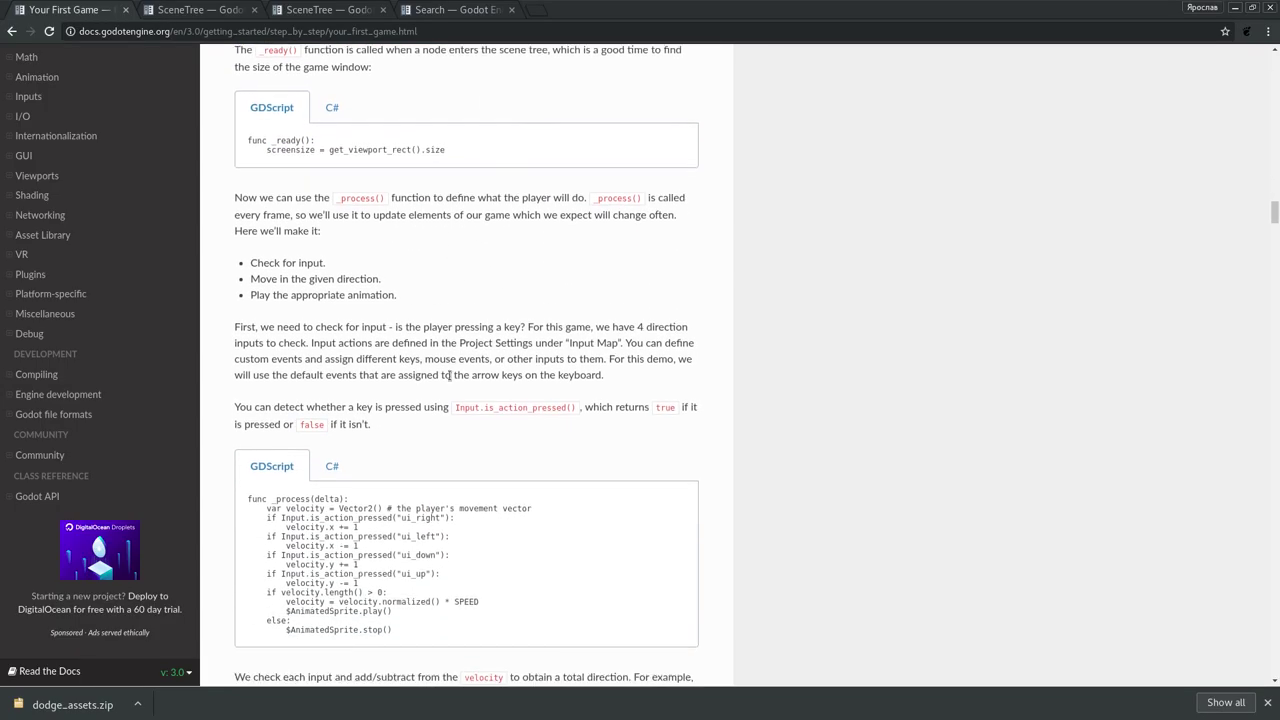
left_click_drag(400, 506, 227, 375)
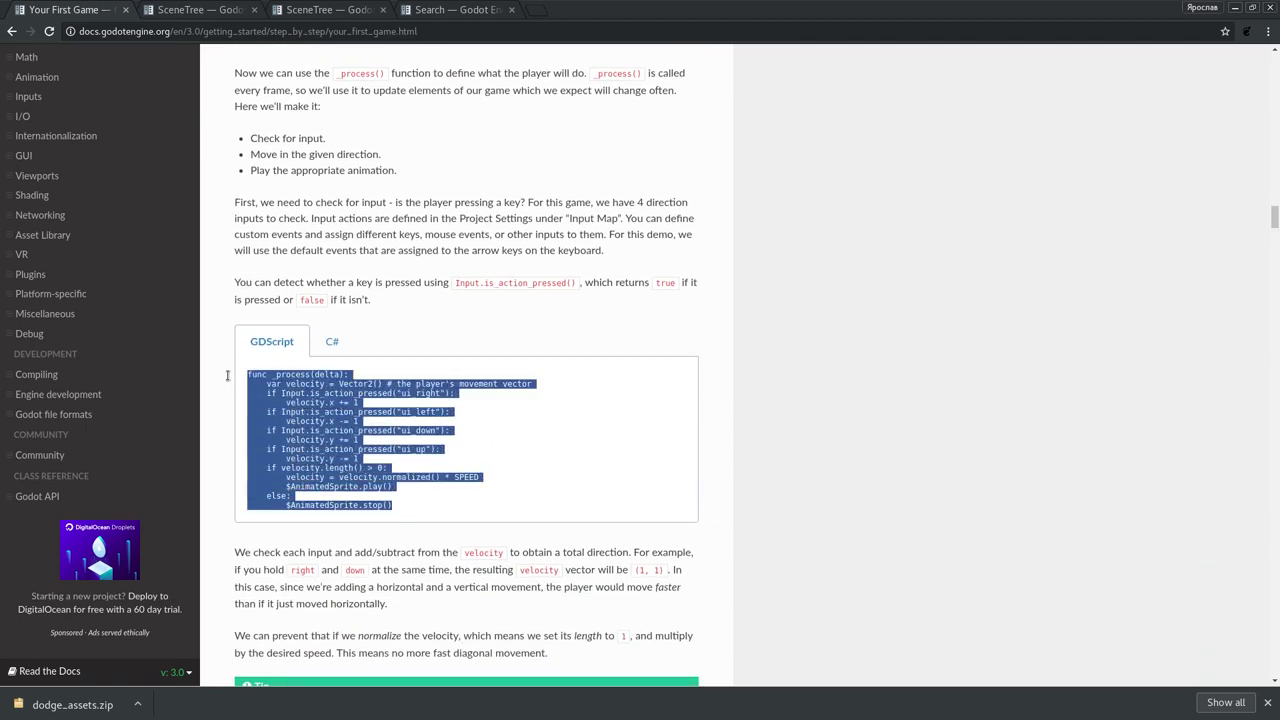
key("alt+Tab")
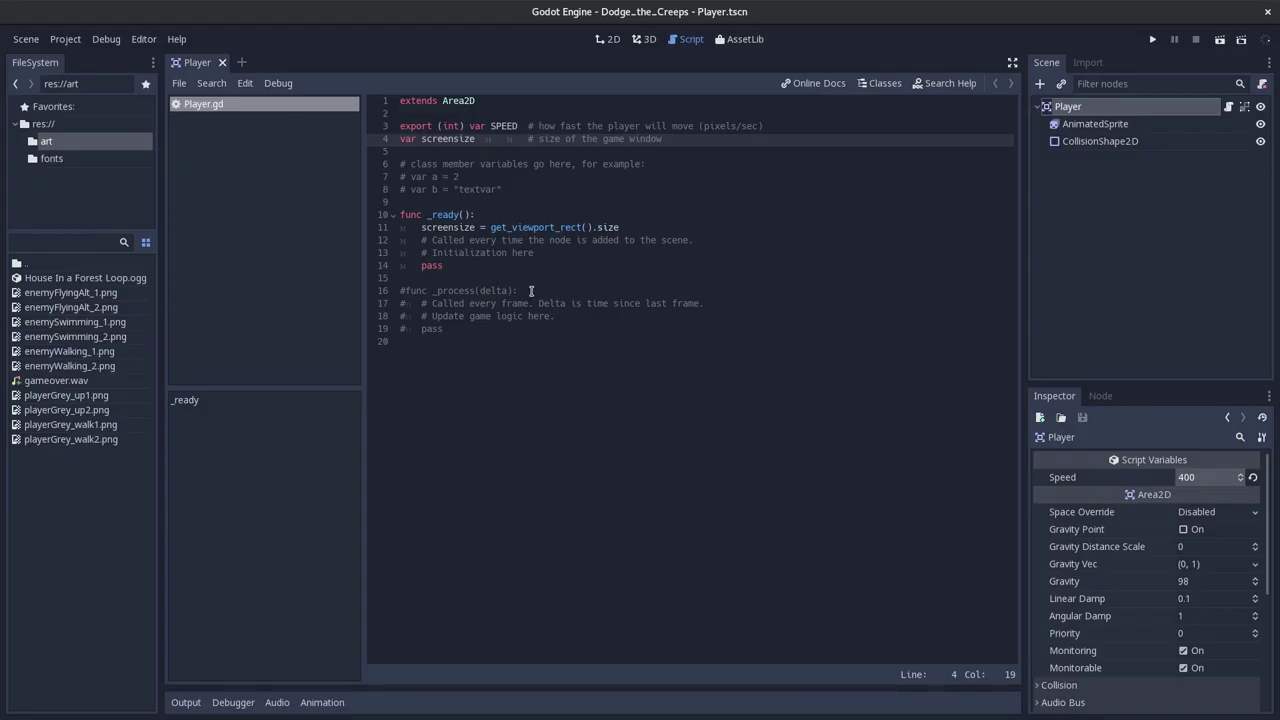
left_click(530, 277)
key("Return")
key("Up")
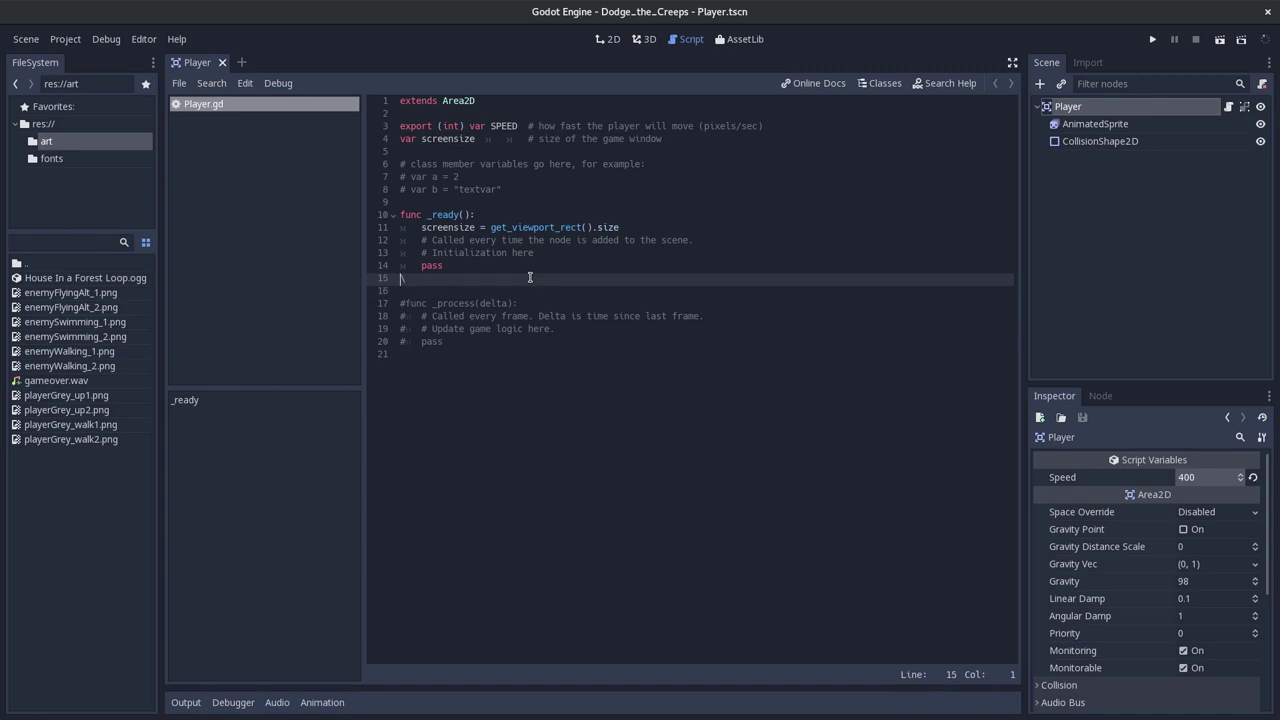
key("ctrl+v")
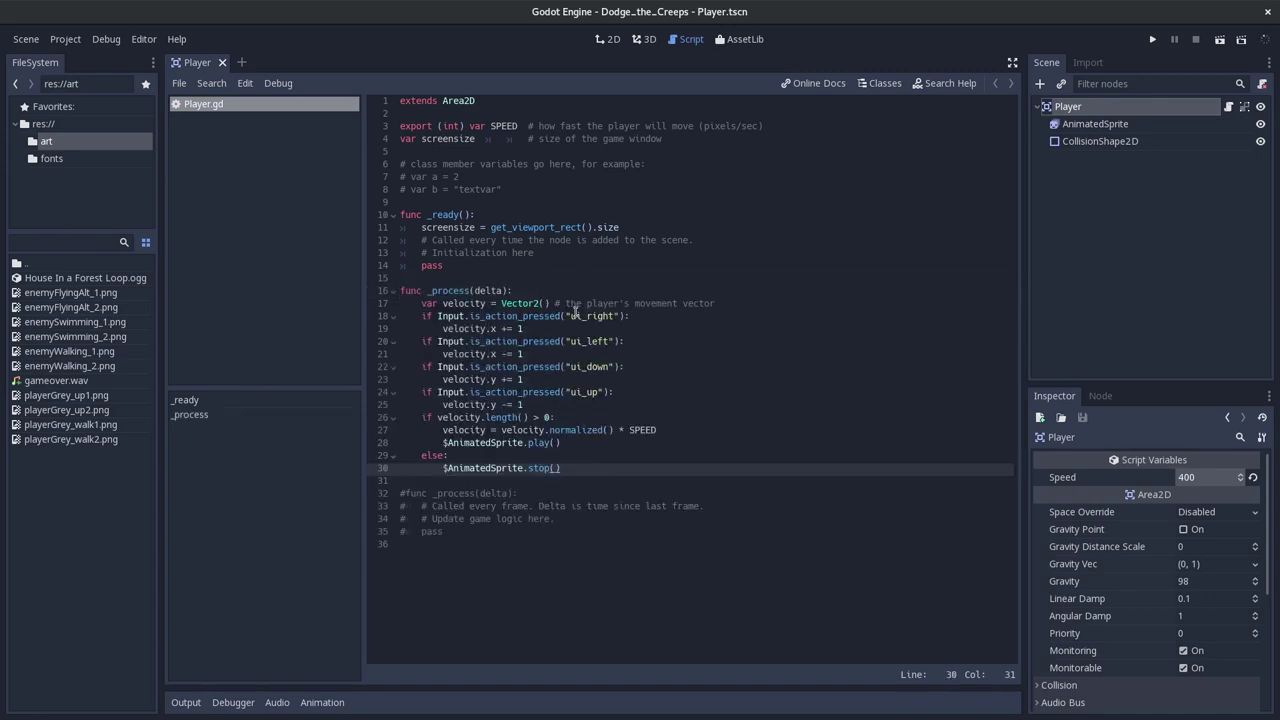
- Review the pasted ui_right/is_action_pressed checks, velocity normalization and AnimatedSprite play/stop lines
double_click(521, 316)
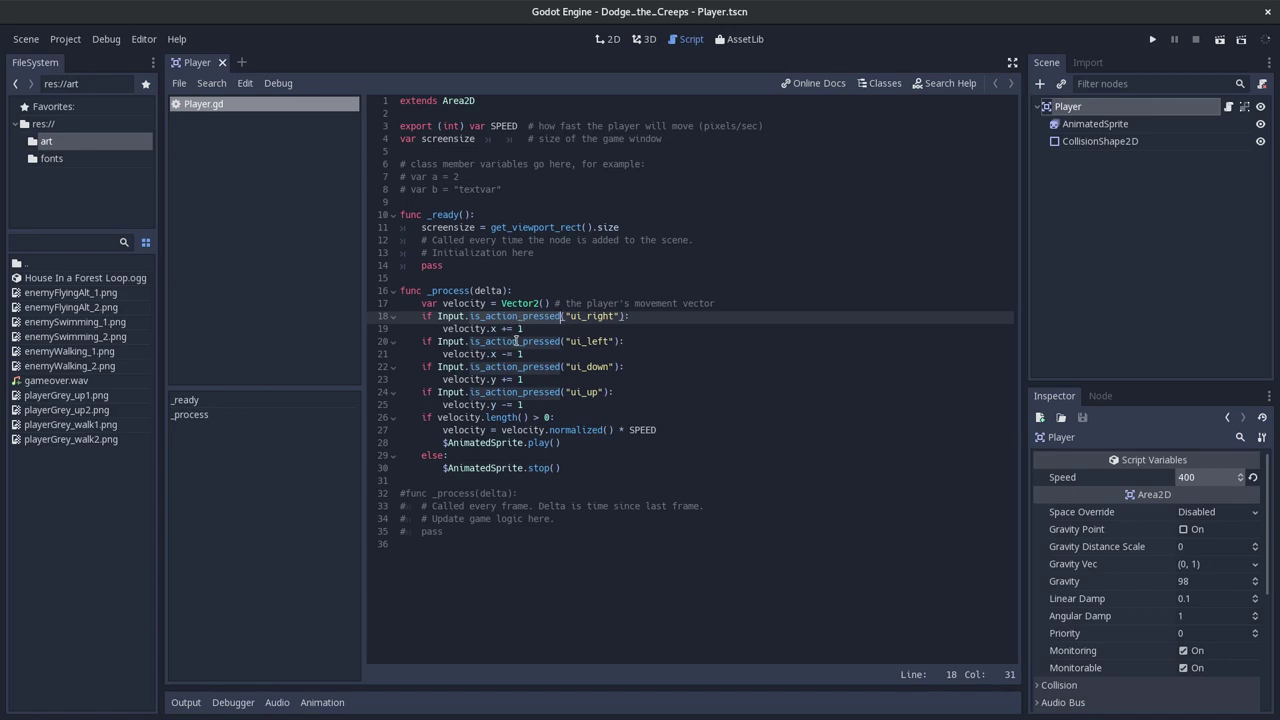
double_click(587, 317)
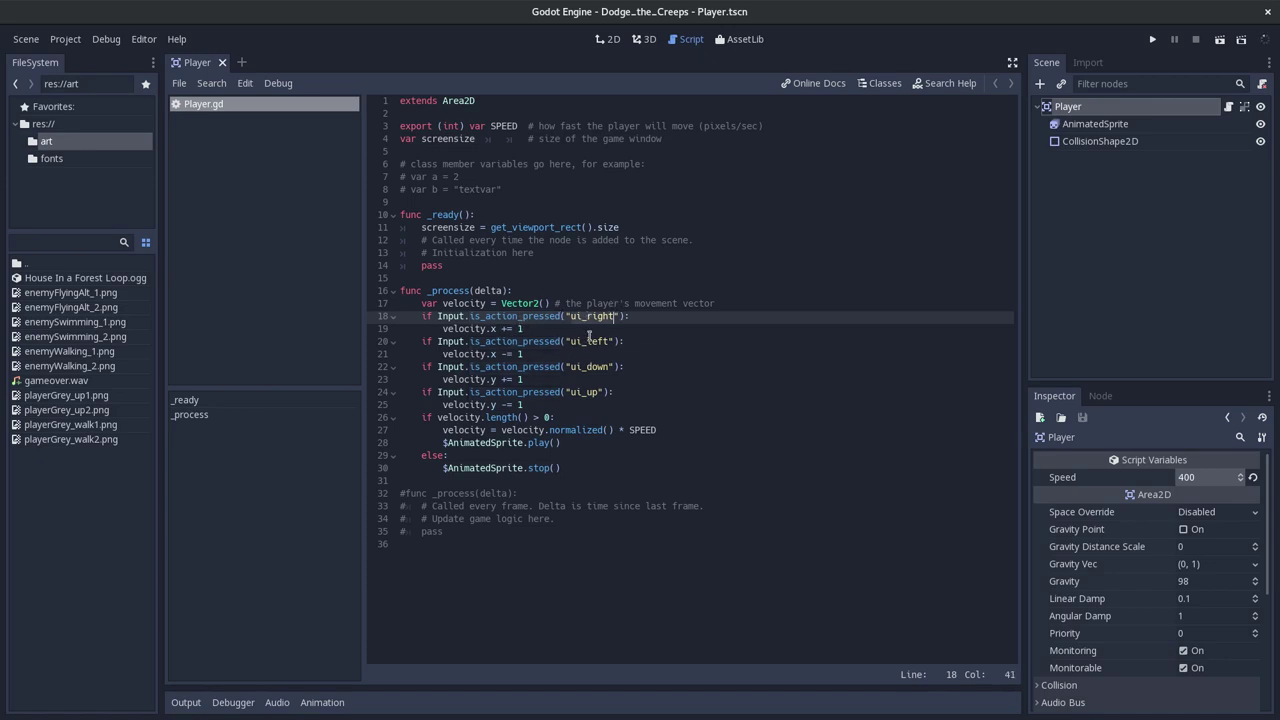
key("Down")
left_click(587, 353)
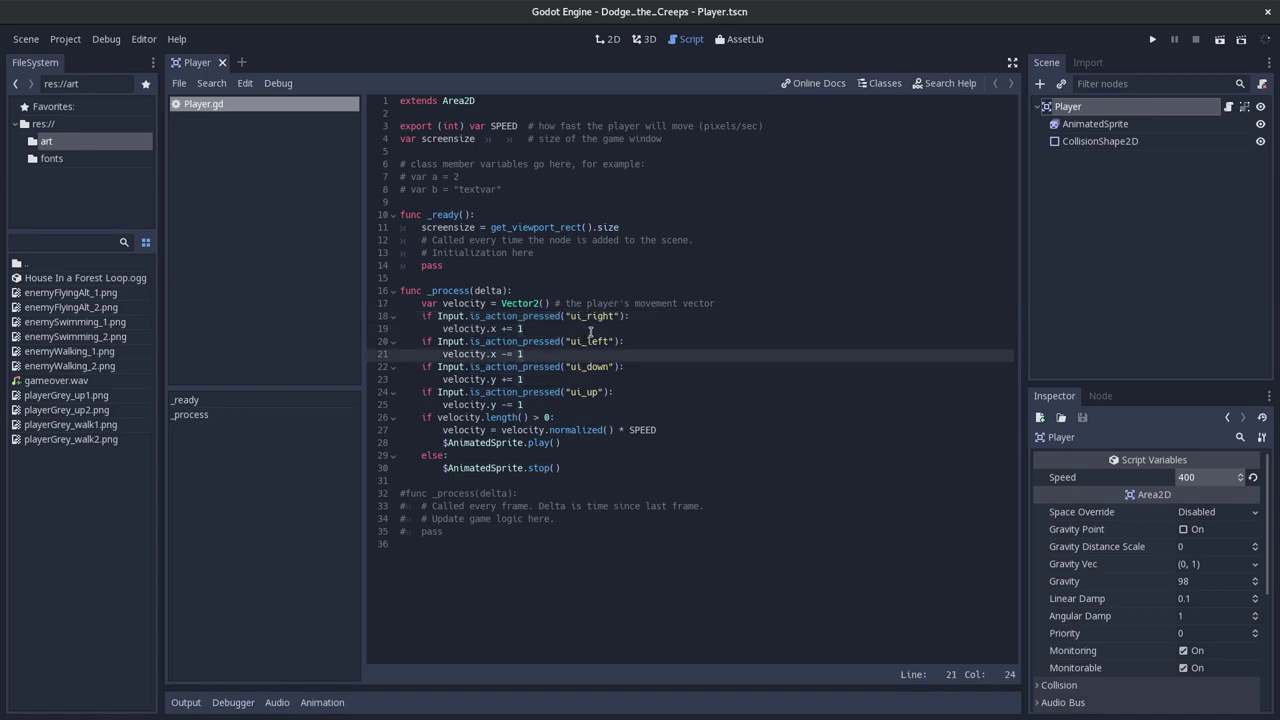
left_click(573, 417)
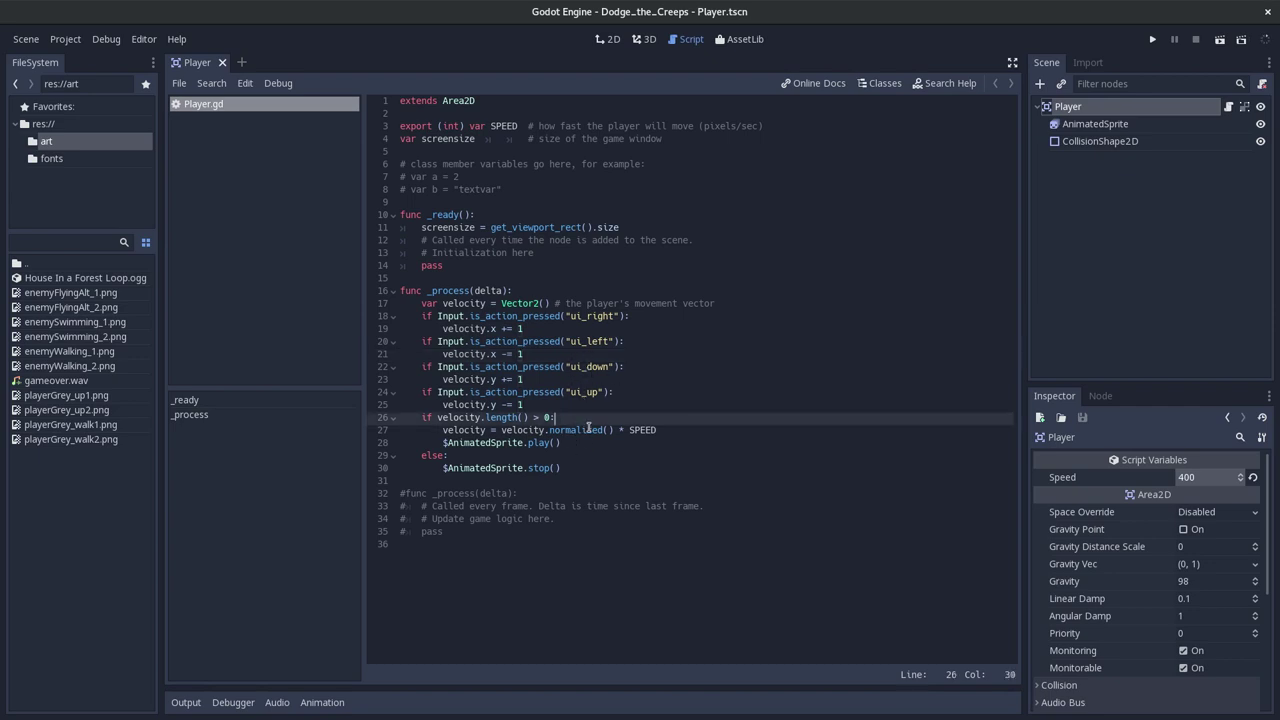
left_click_drag(642, 441, 309, 408)
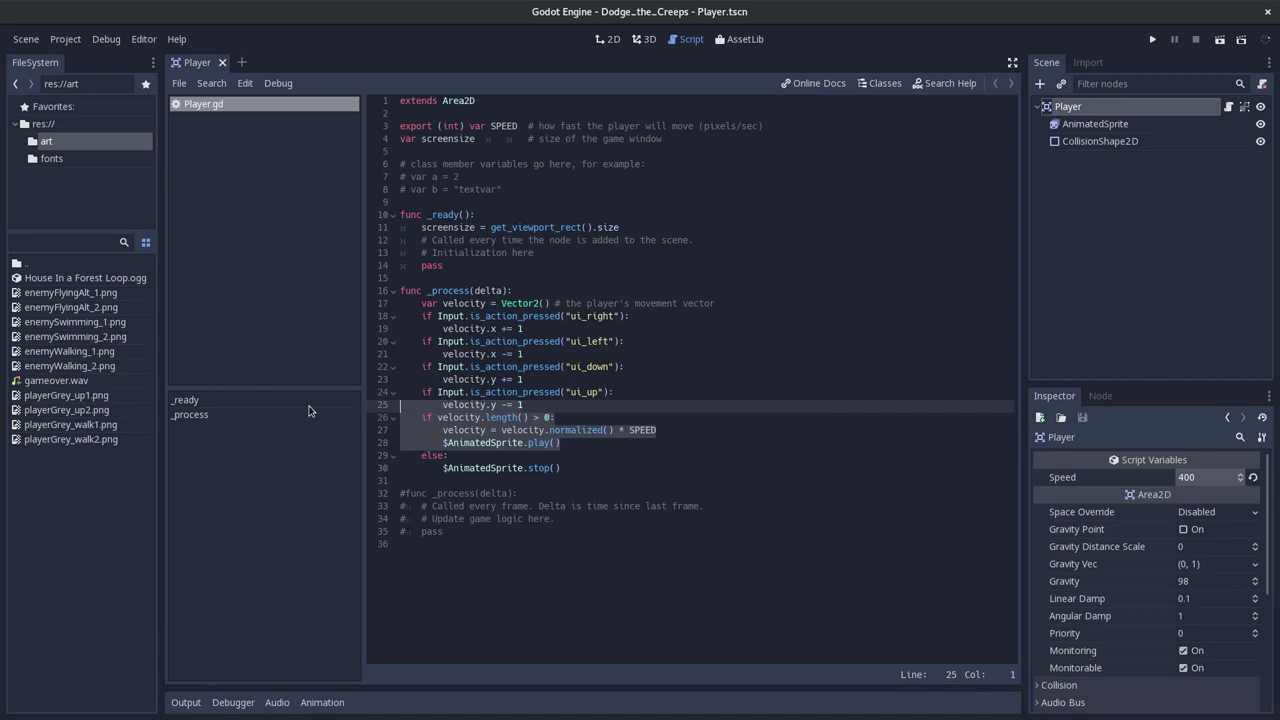
left_click(614, 455)
left_click(490, 448)
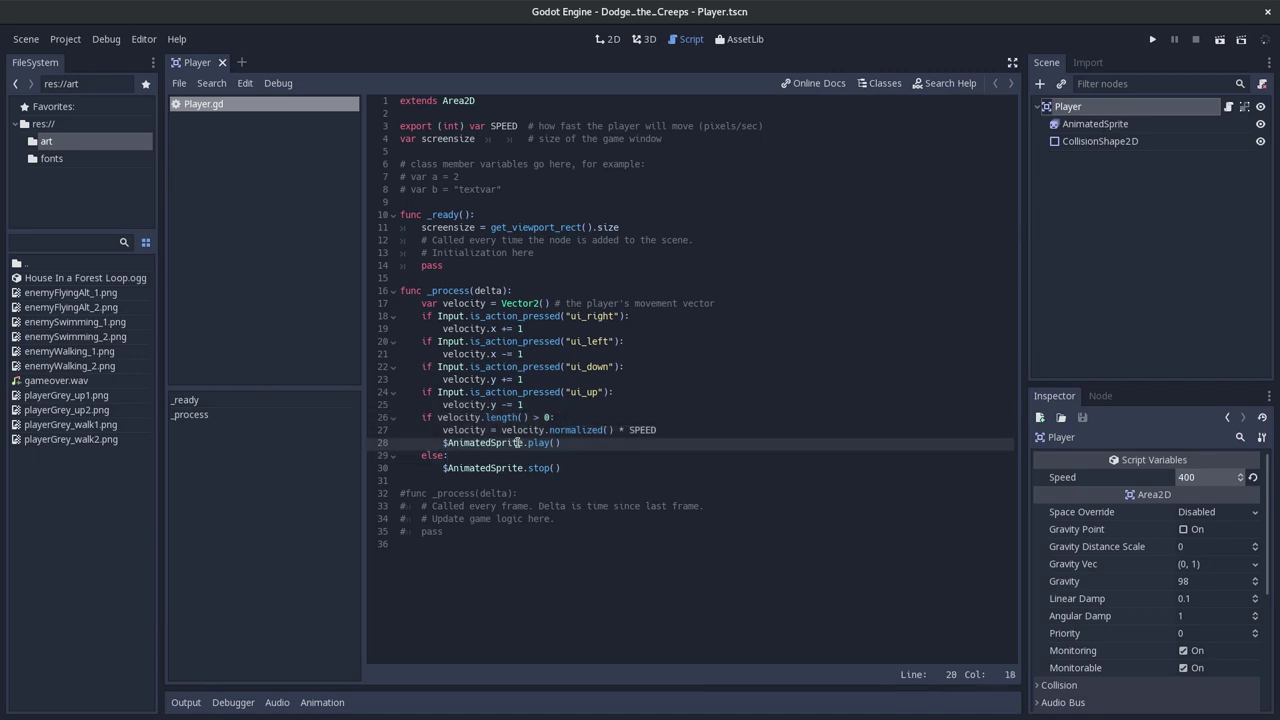
double_click(532, 442)
left_click(622, 456)
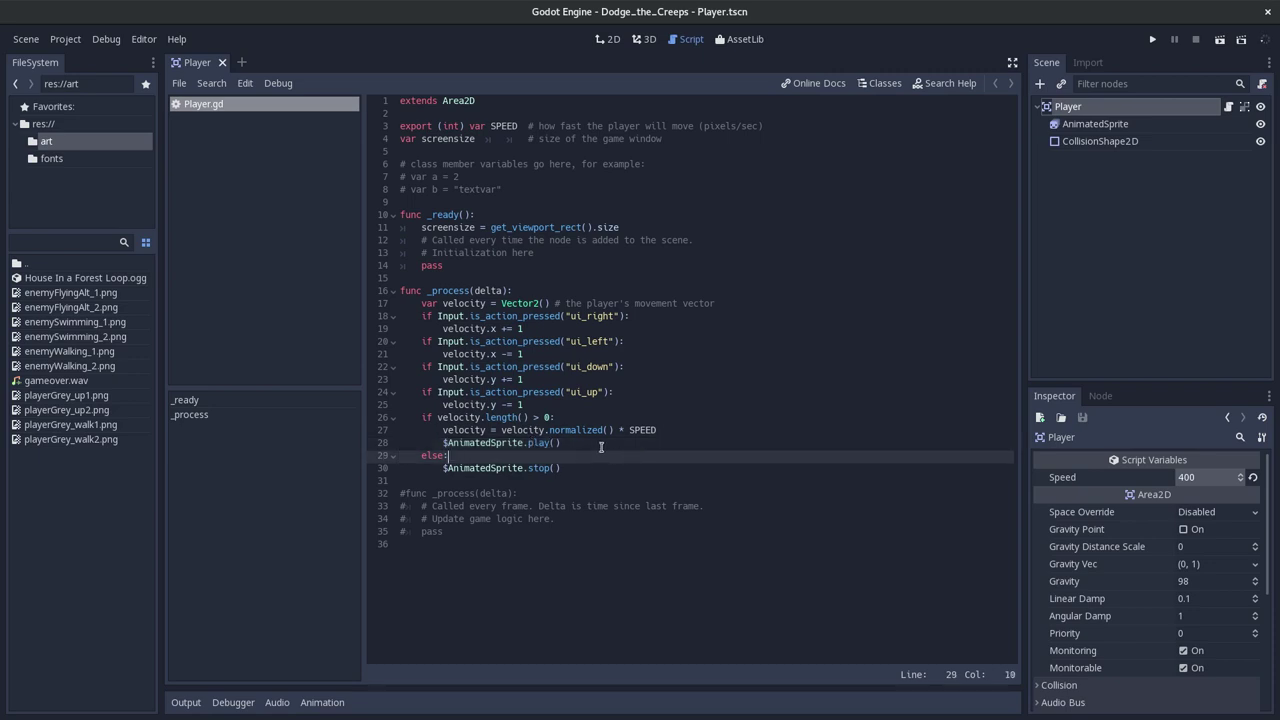
left_click_drag(601, 442, 322, 420)
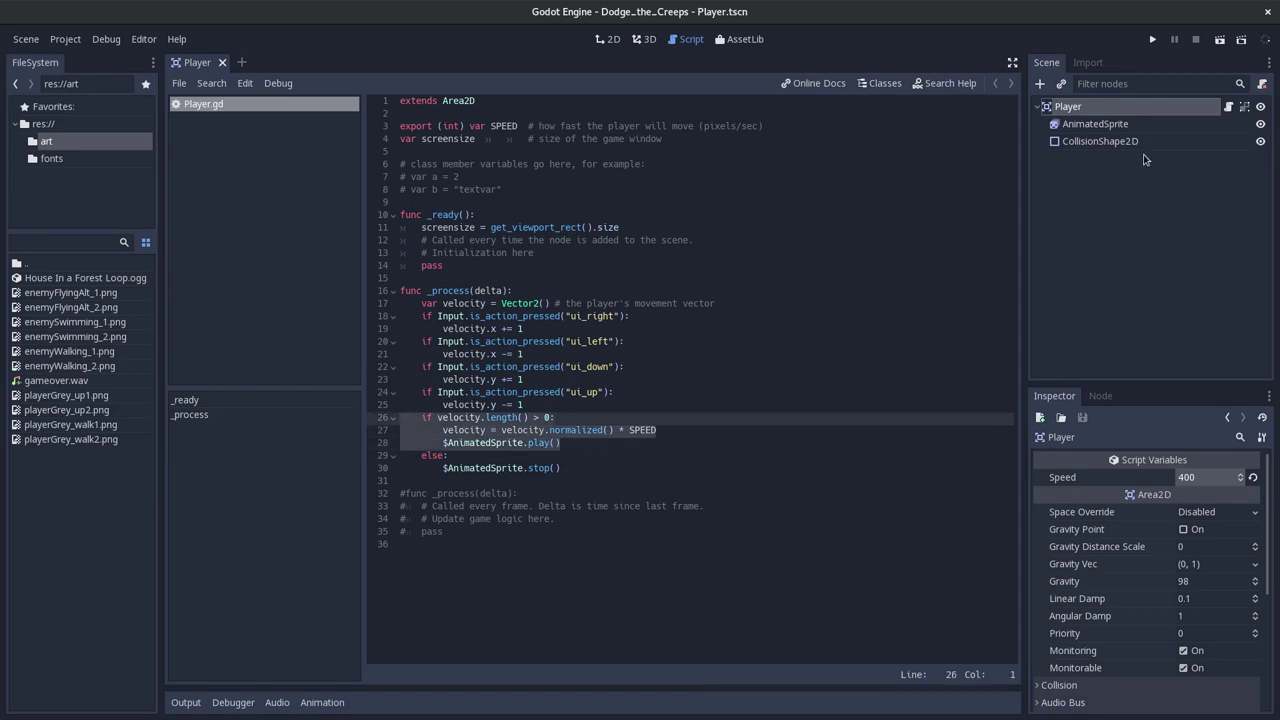
- Inspect the AnimatedSprite's right animation frames, then switch to the up animation
left_click(1140, 124)
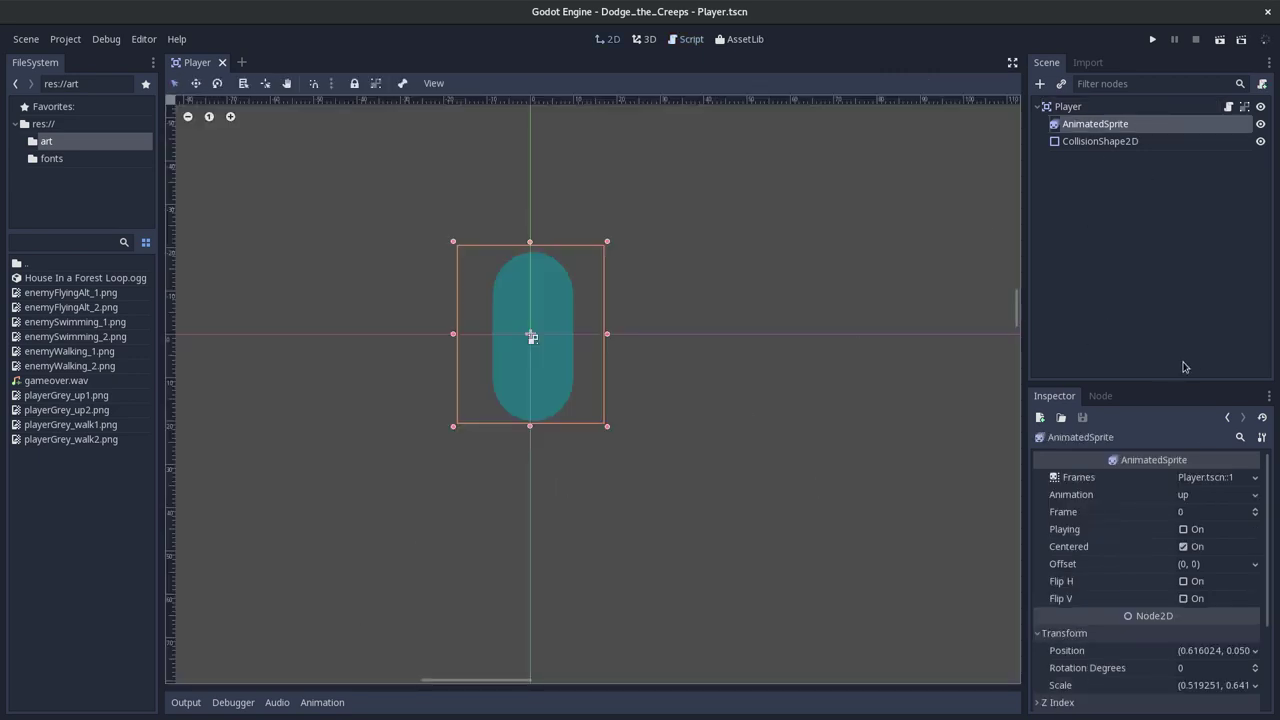
left_click(1212, 479)
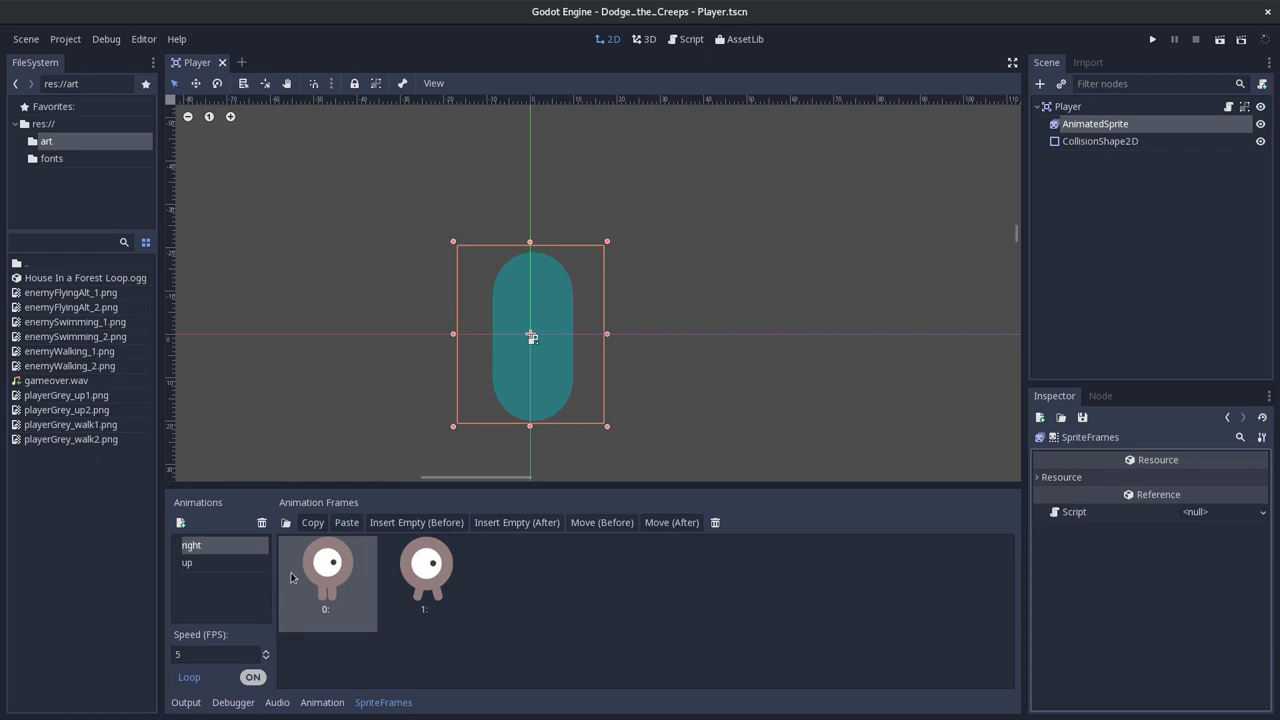
left_click(427, 578)
left_click(334, 584)
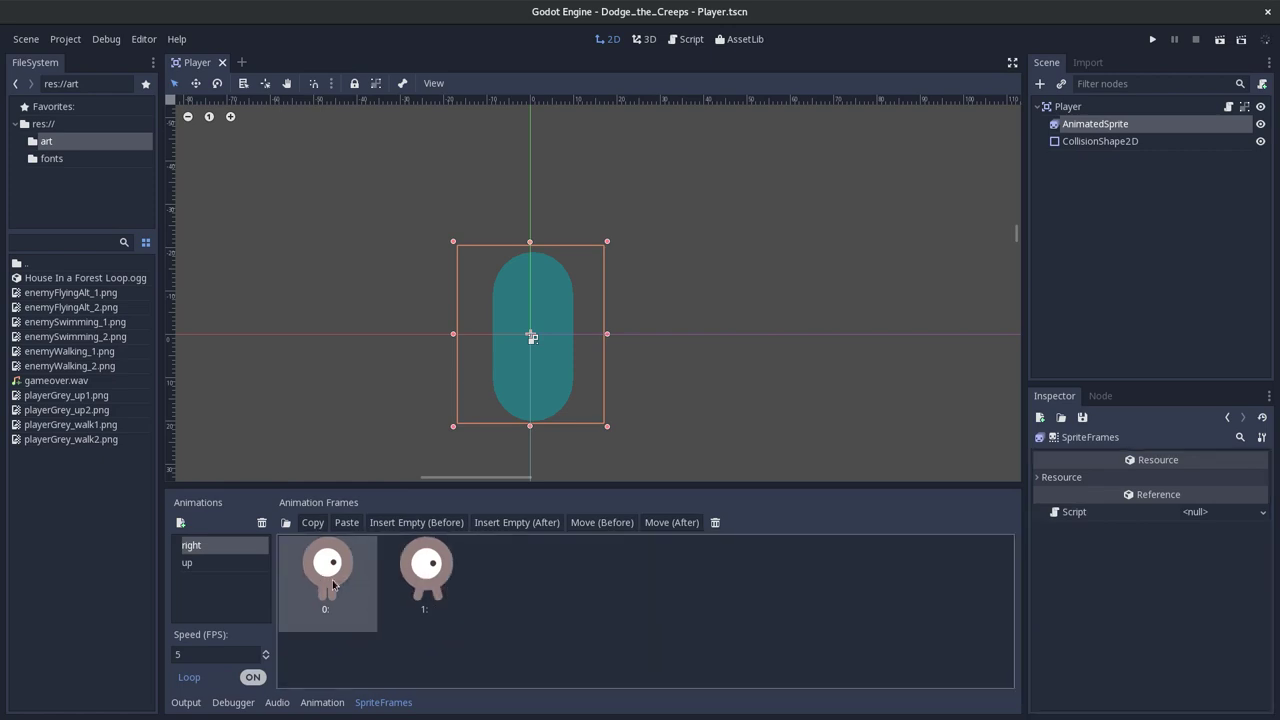
left_click(450, 583)
left_click(300, 577)
left_click(470, 585)
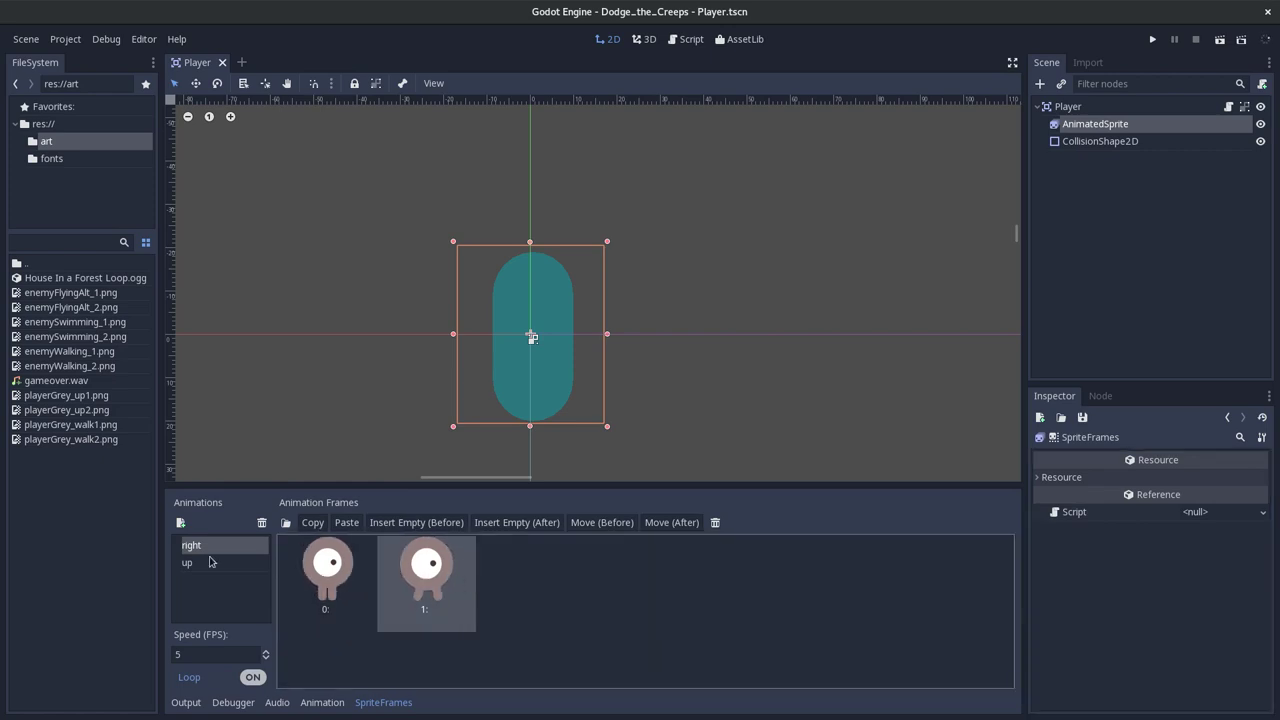
left_click(204, 563)
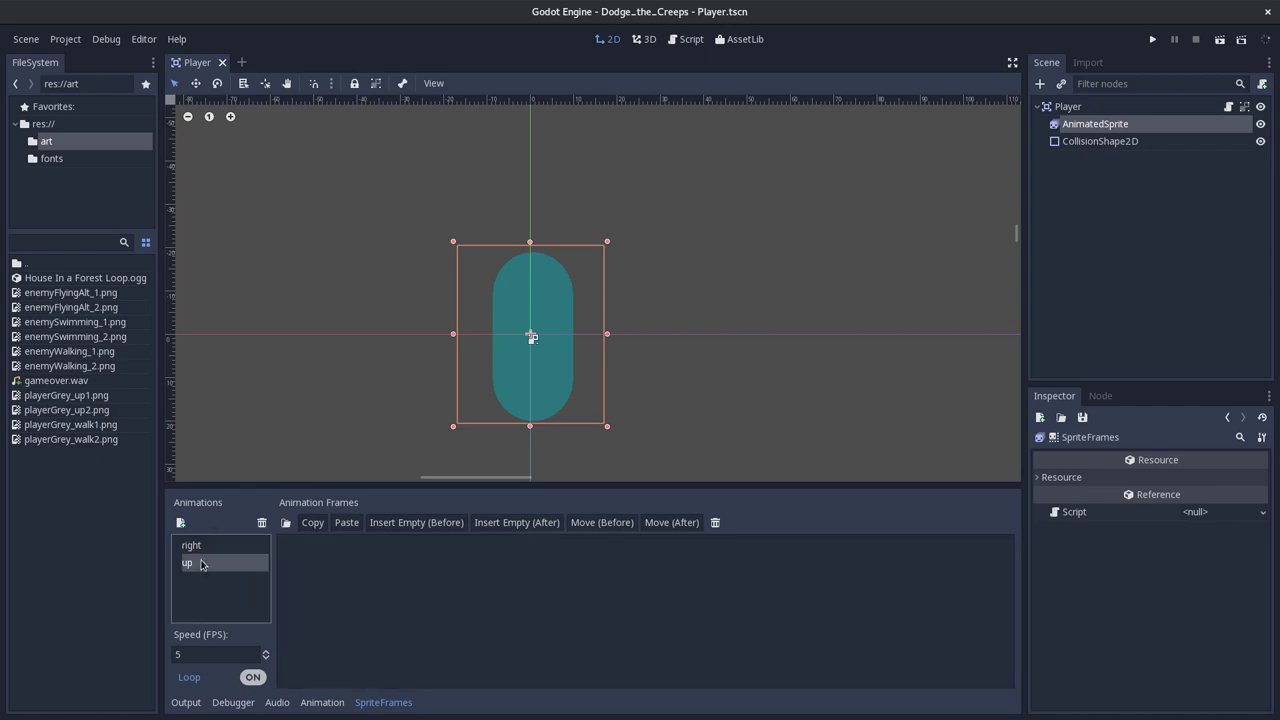
- Preview playerGrey_up1, up2, walk1 and walk2 textures in the FileSystem dock
left_click(98, 396)
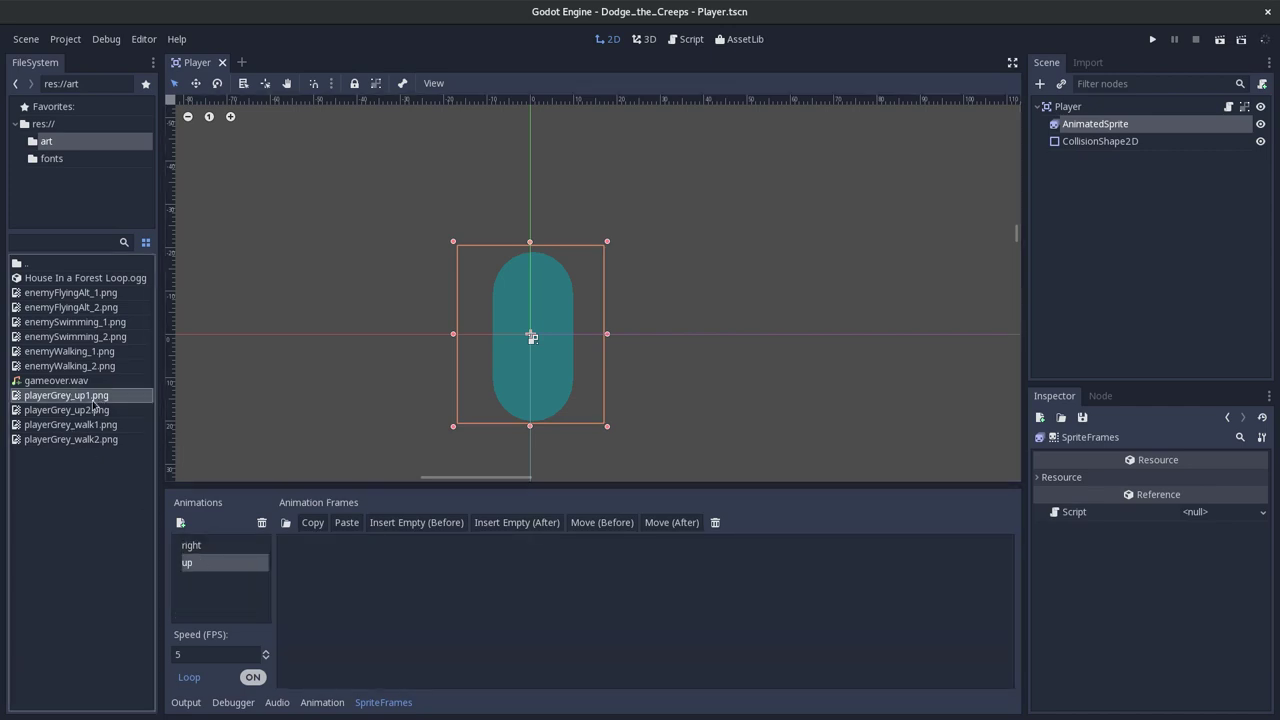
left_click(88, 409)
left_click(88, 397)
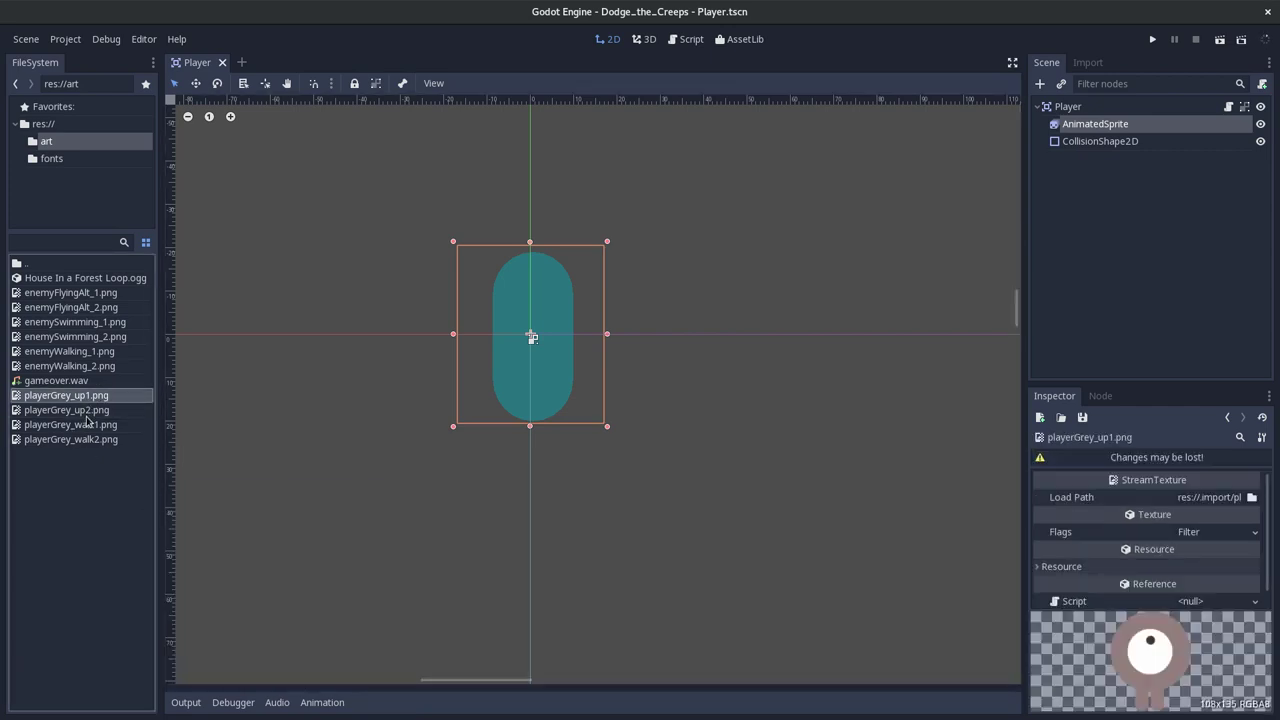
left_click(88, 410)
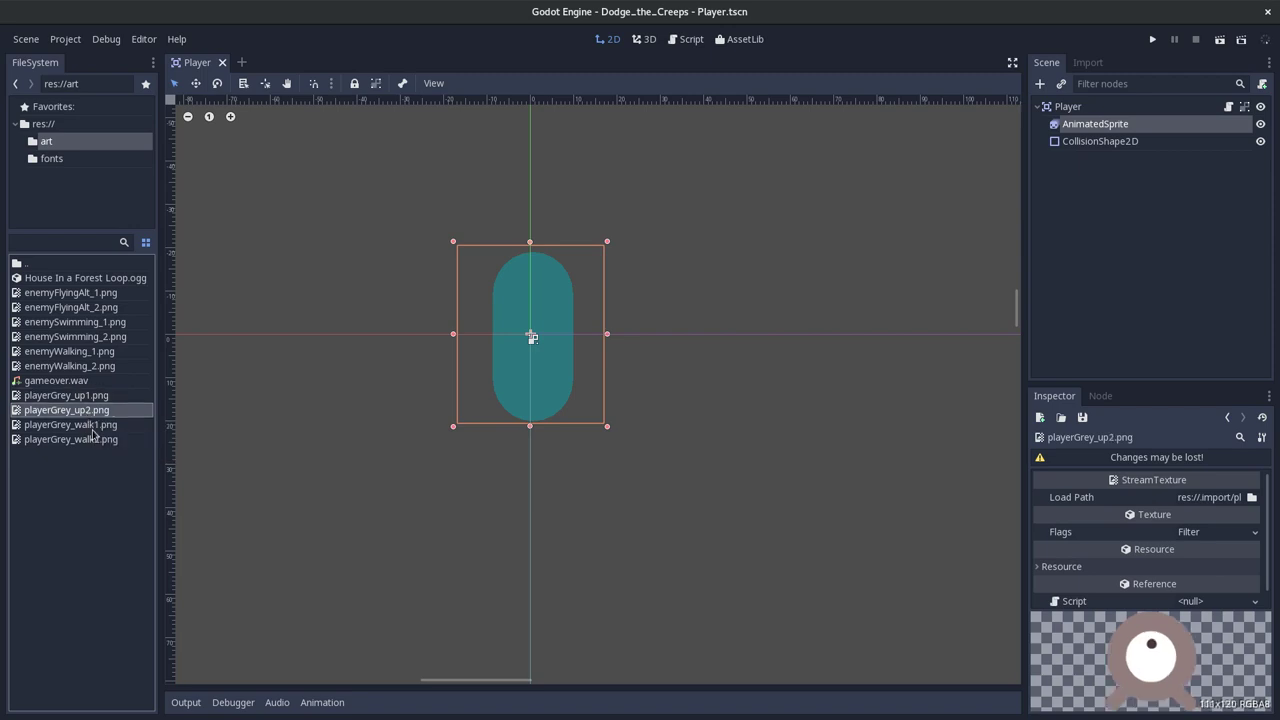
left_click(94, 430)
left_click(94, 440)
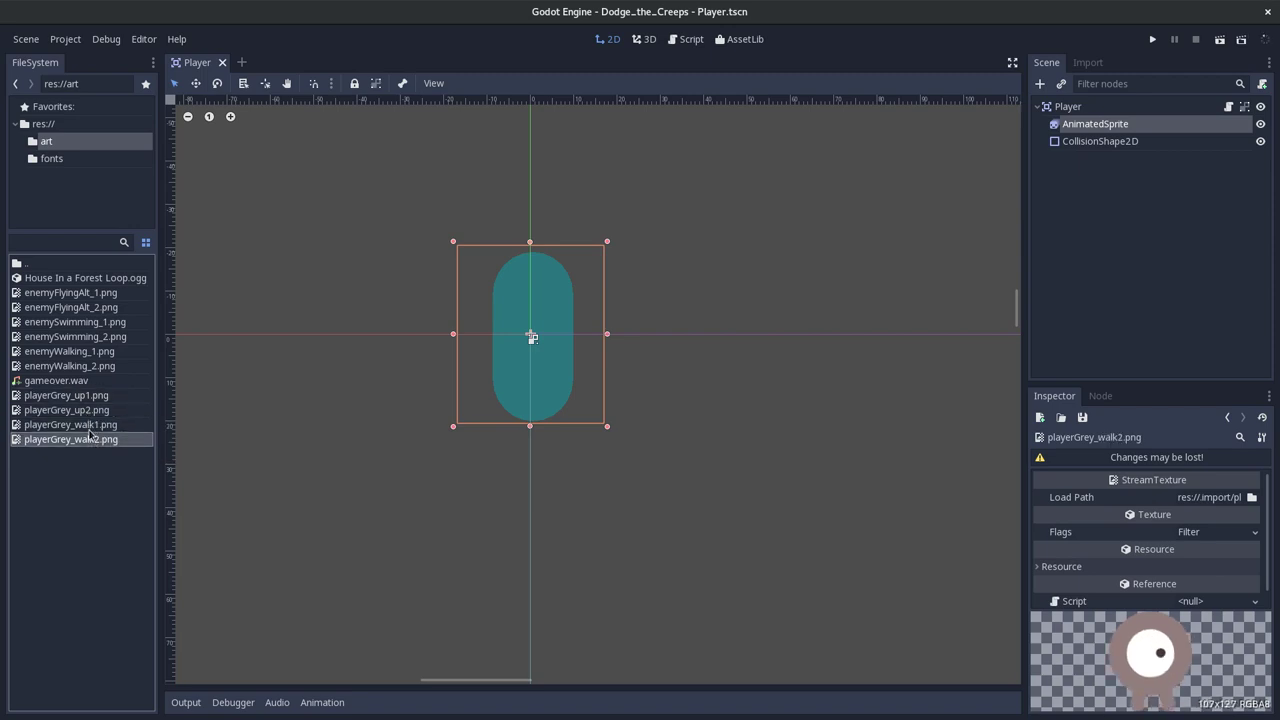
left_click(89, 427)
left_click(90, 440)
left_click(90, 427)
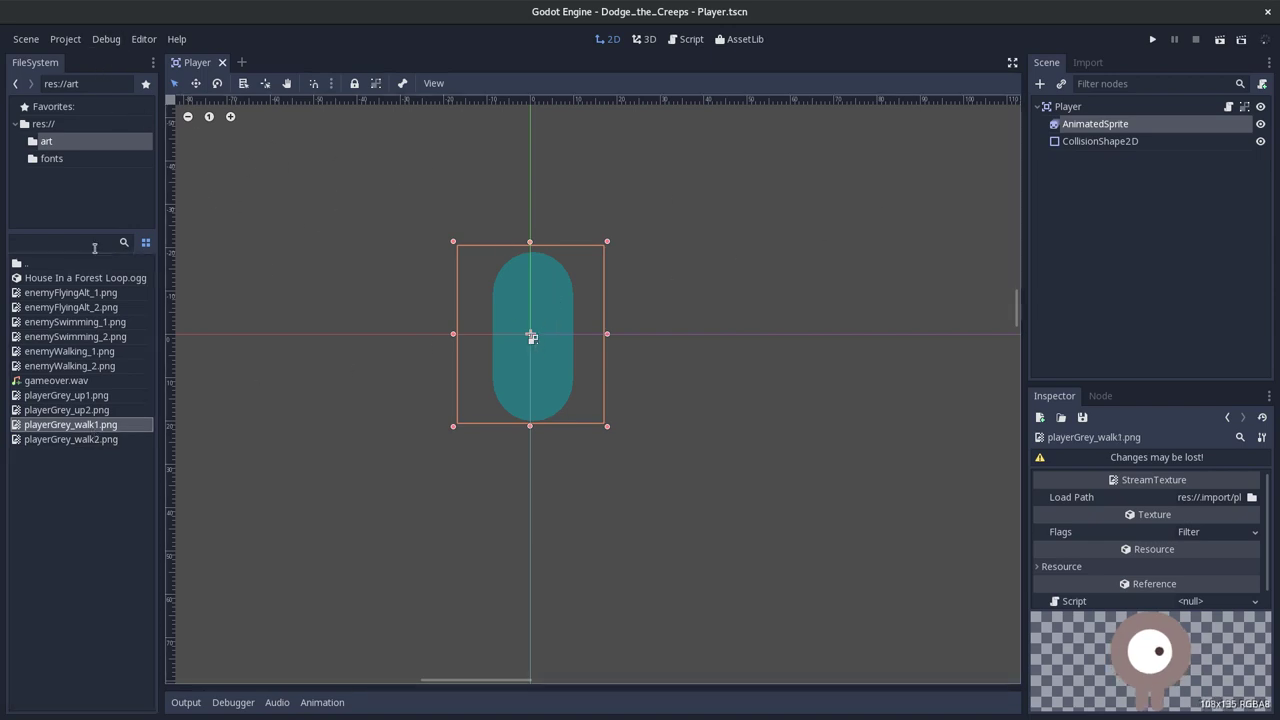
- Read the tutorial's explanation of detecting key presses with Input
left_click(689, 40)
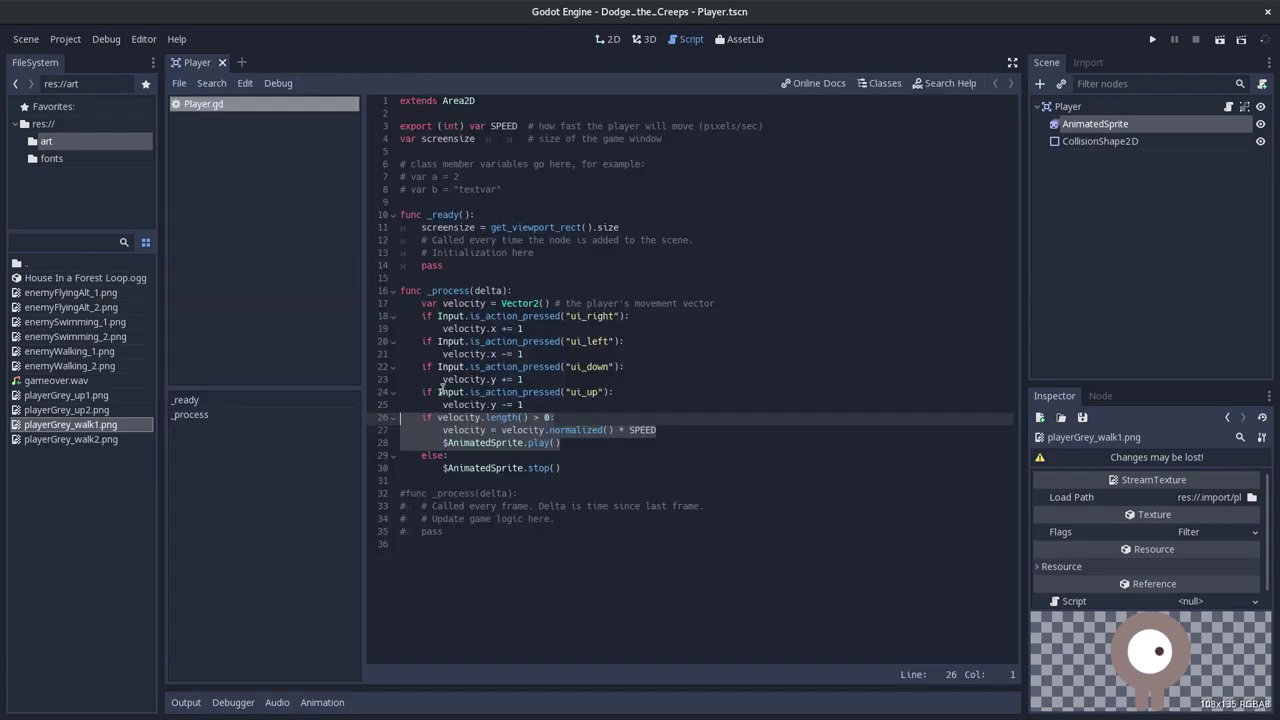
key("alt+Tab")
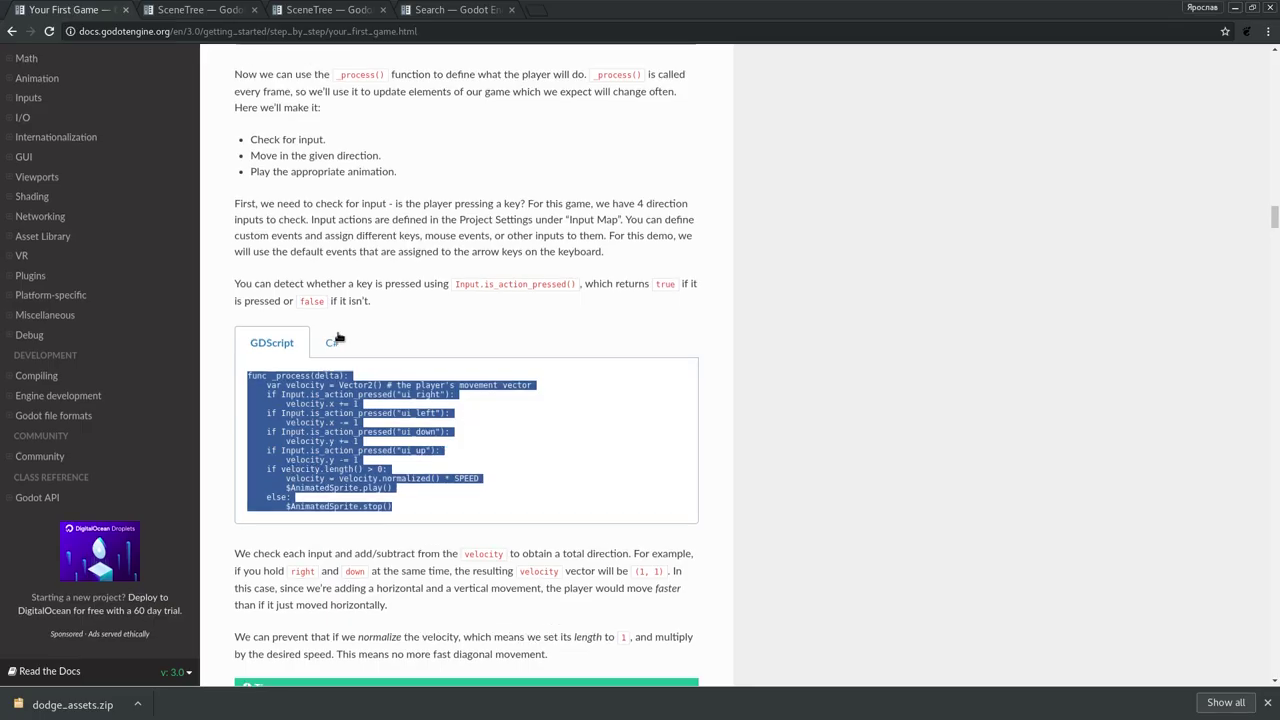
scroll(340, 340, "up", 1)
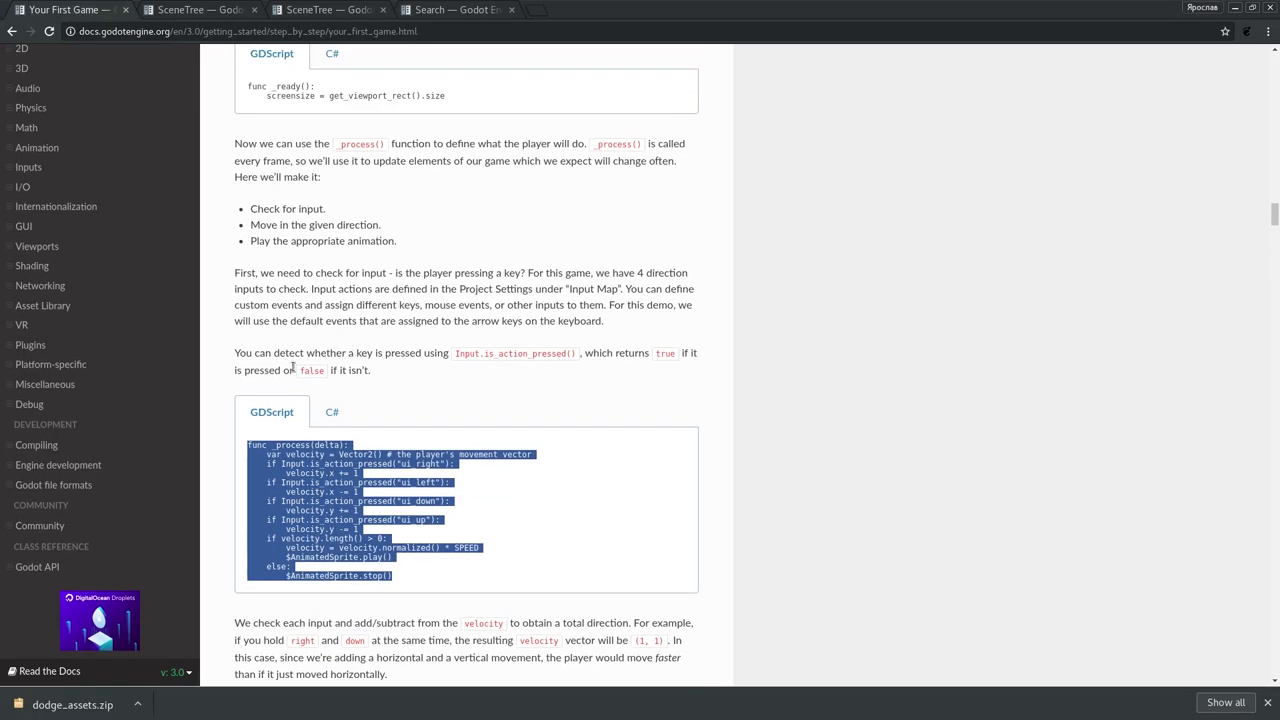
double_click(339, 353)
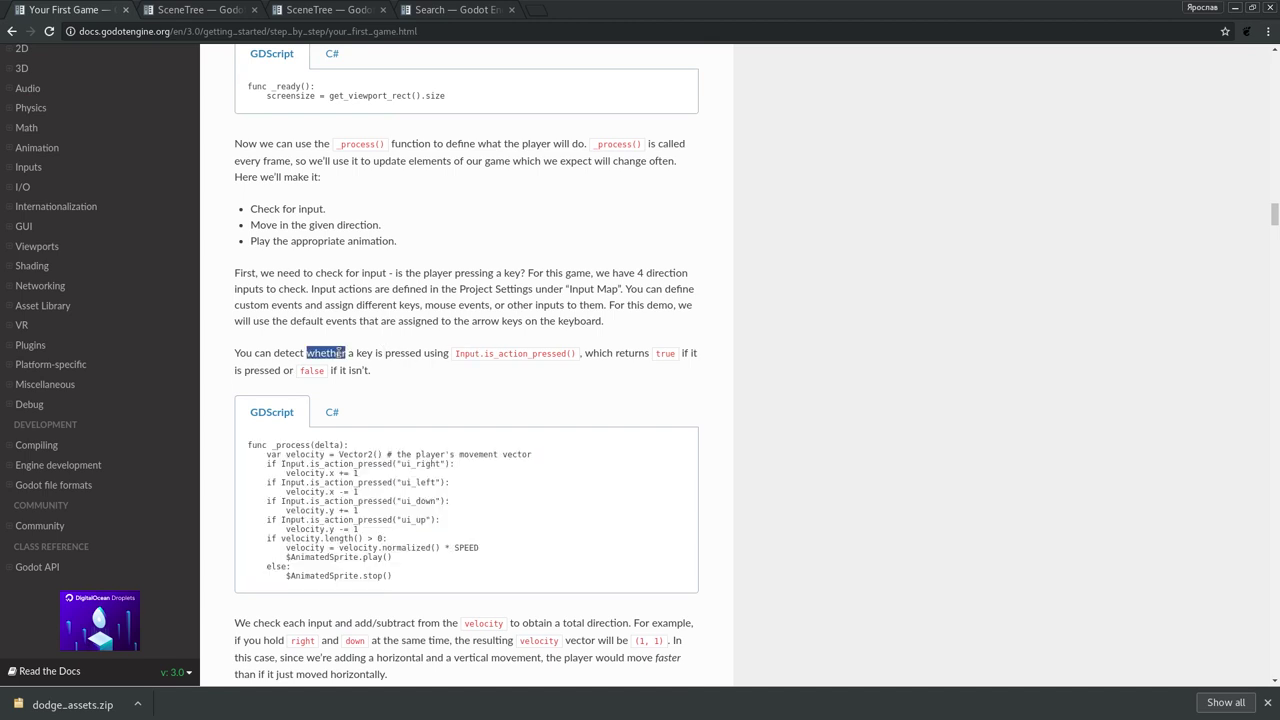
left_click(398, 352)
double_click(473, 352)
key("alt+Tab")
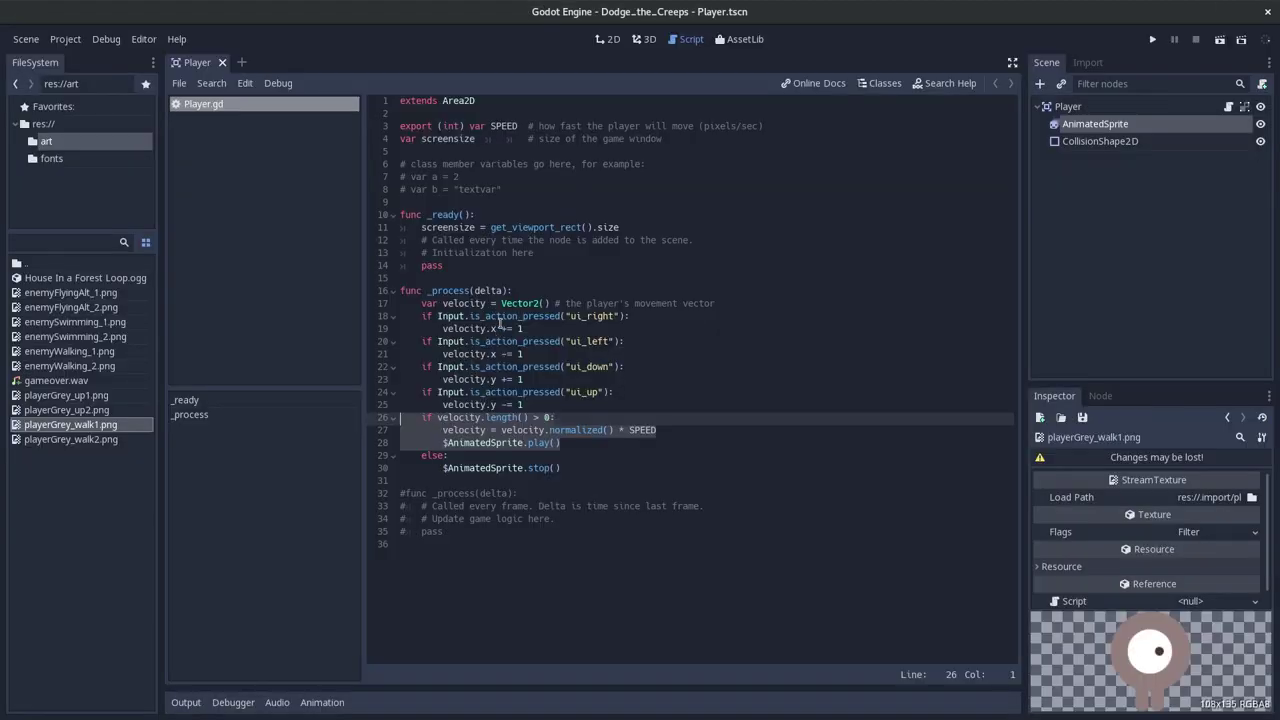
- Compare Player.gd's ui_right/ui_left checks and velocity lines against the tutorial code
left_click(536, 305)
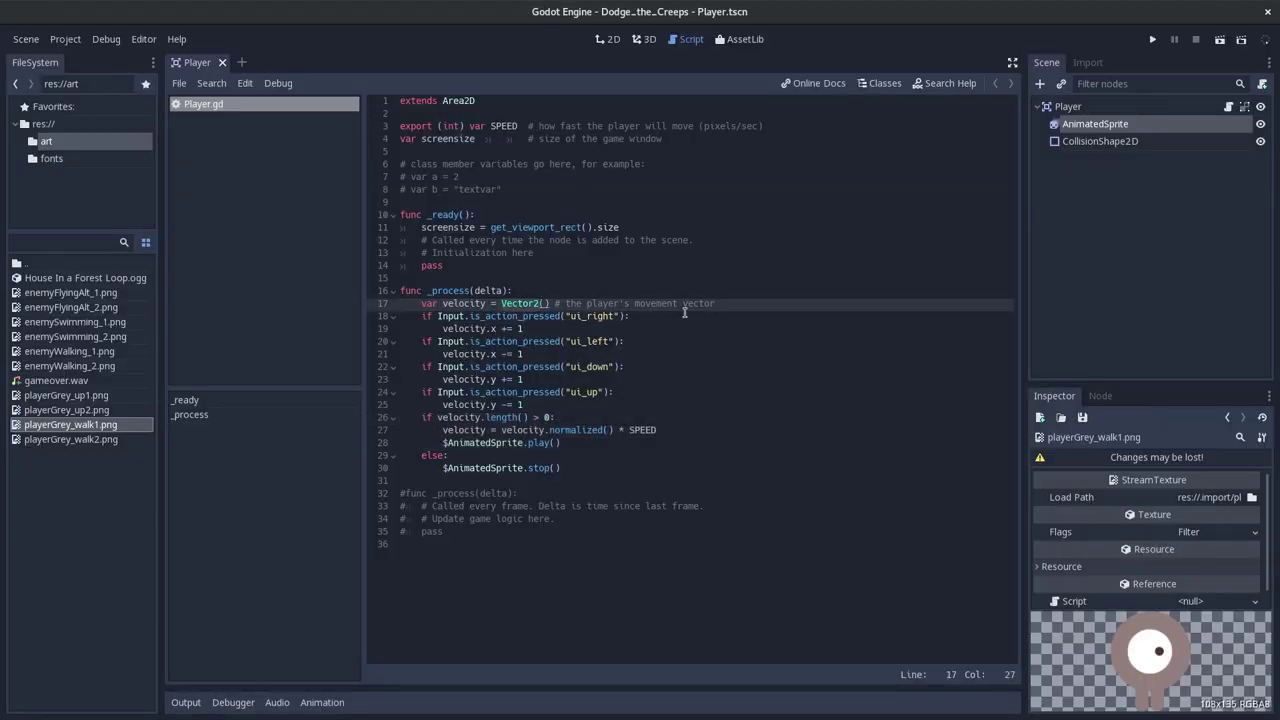
double_click(592, 316)
double_click(582, 342)
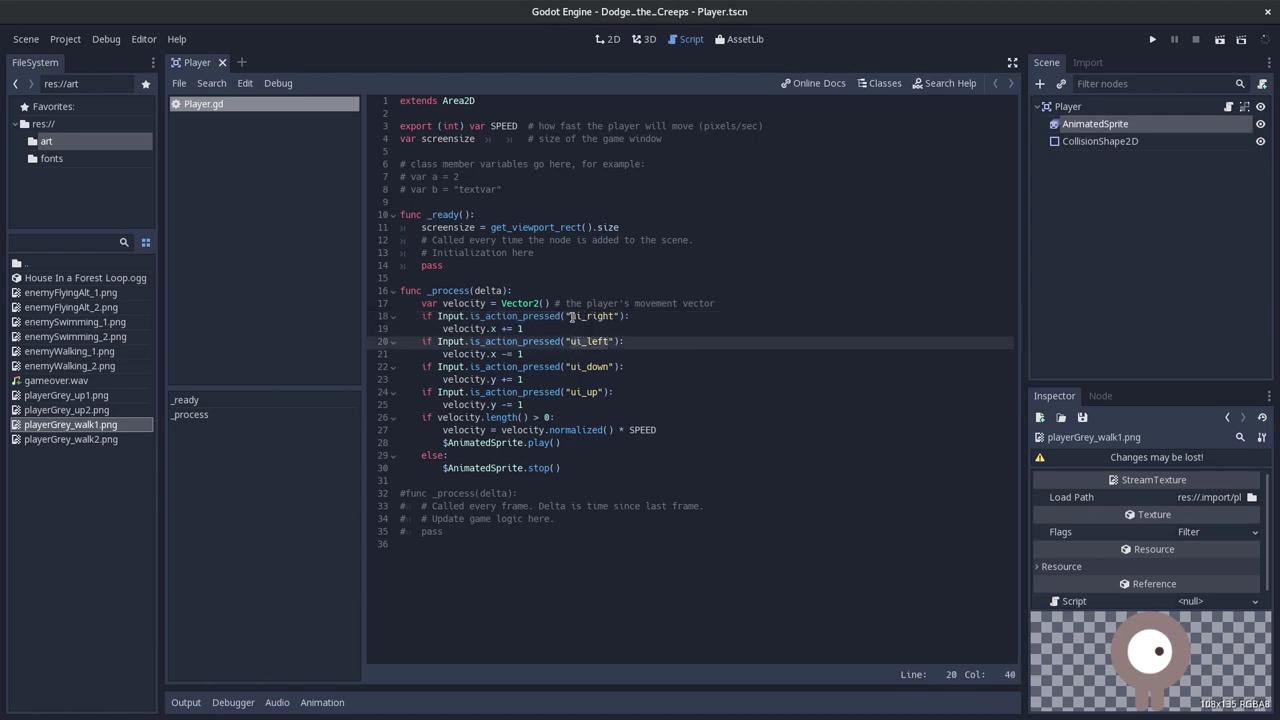
double_click(573, 316)
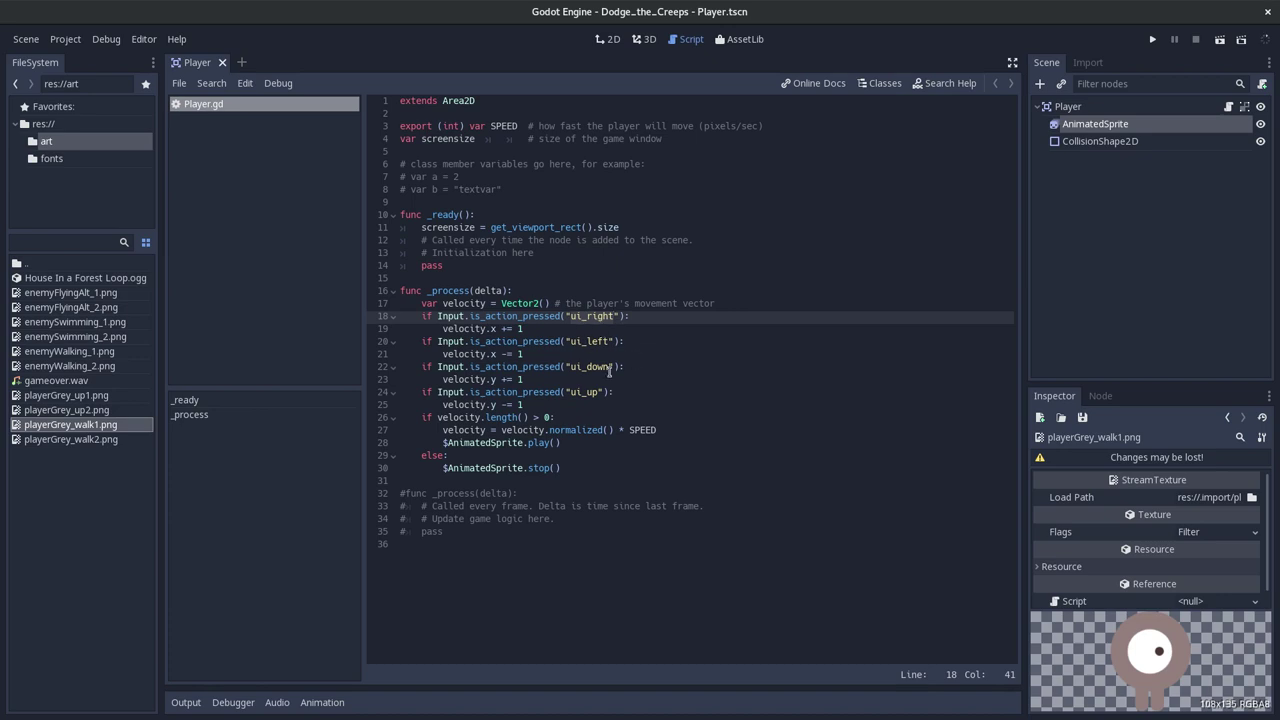
double_click(467, 355)
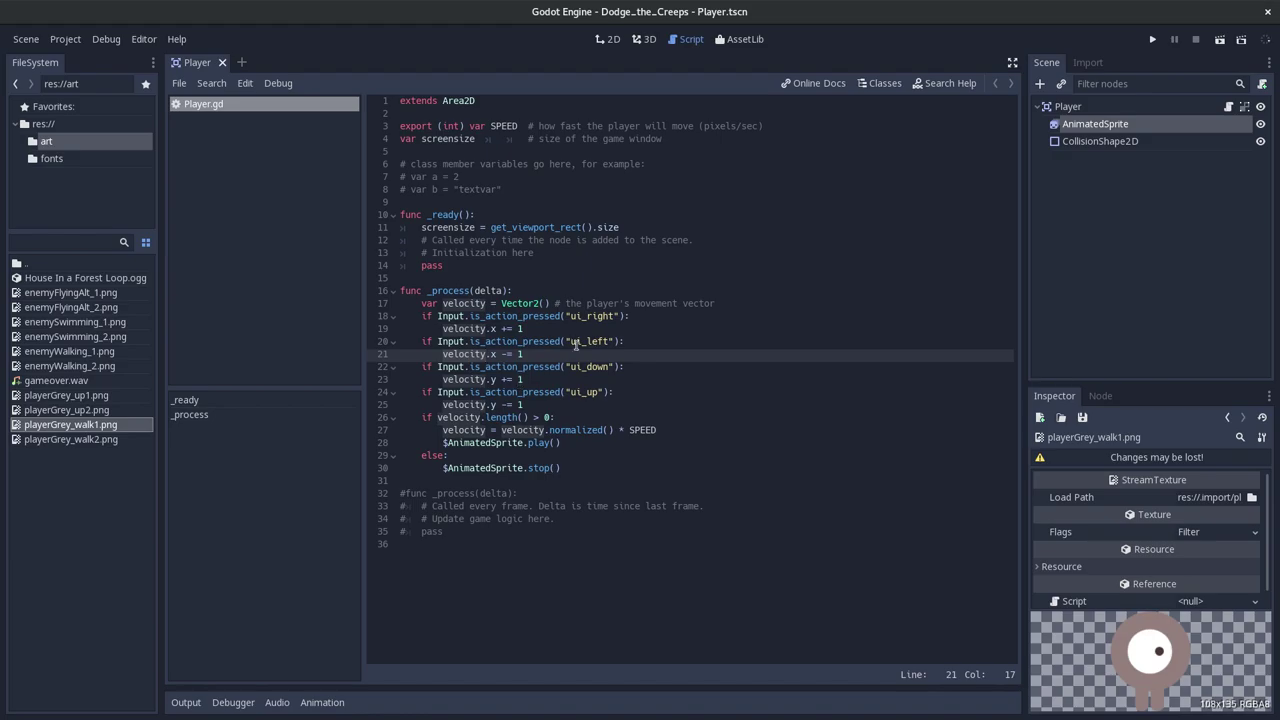
key("alt+Tab")
scroll(571, 347, "down", 2)
scroll(571, 347, "down", 1)
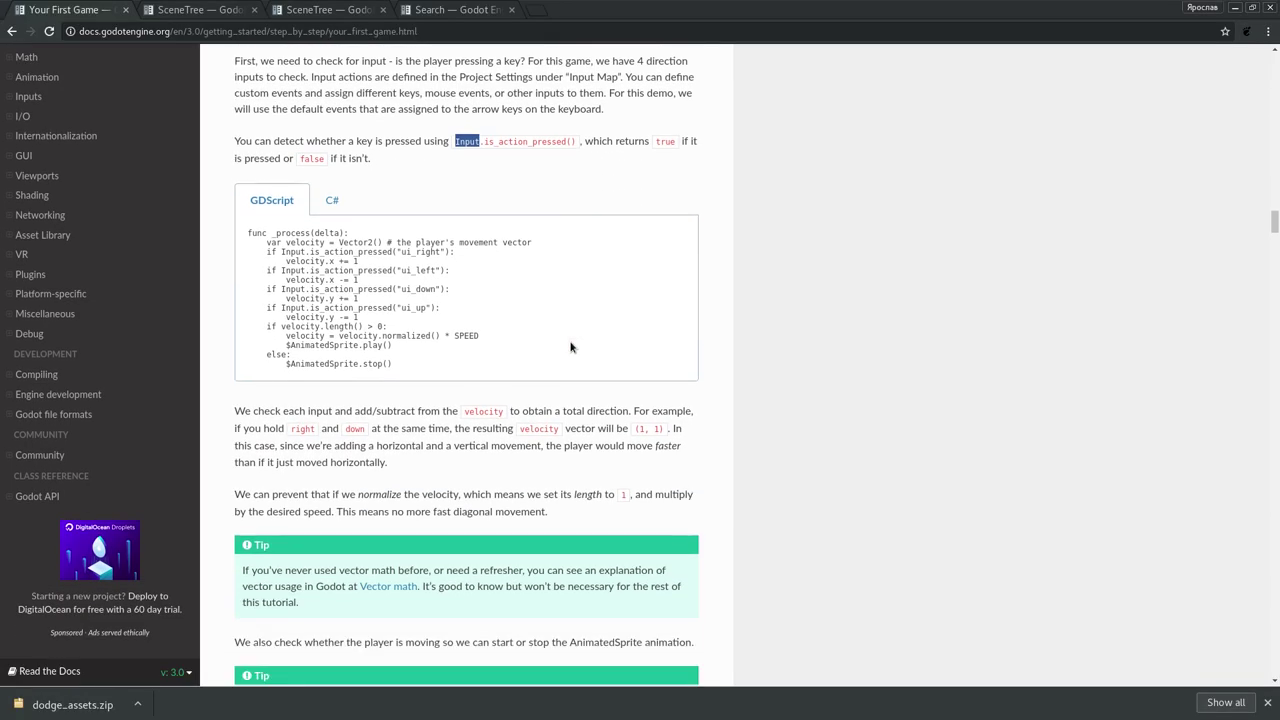
scroll(505, 411, "down", 3)
scroll(504, 411, "down", 2)
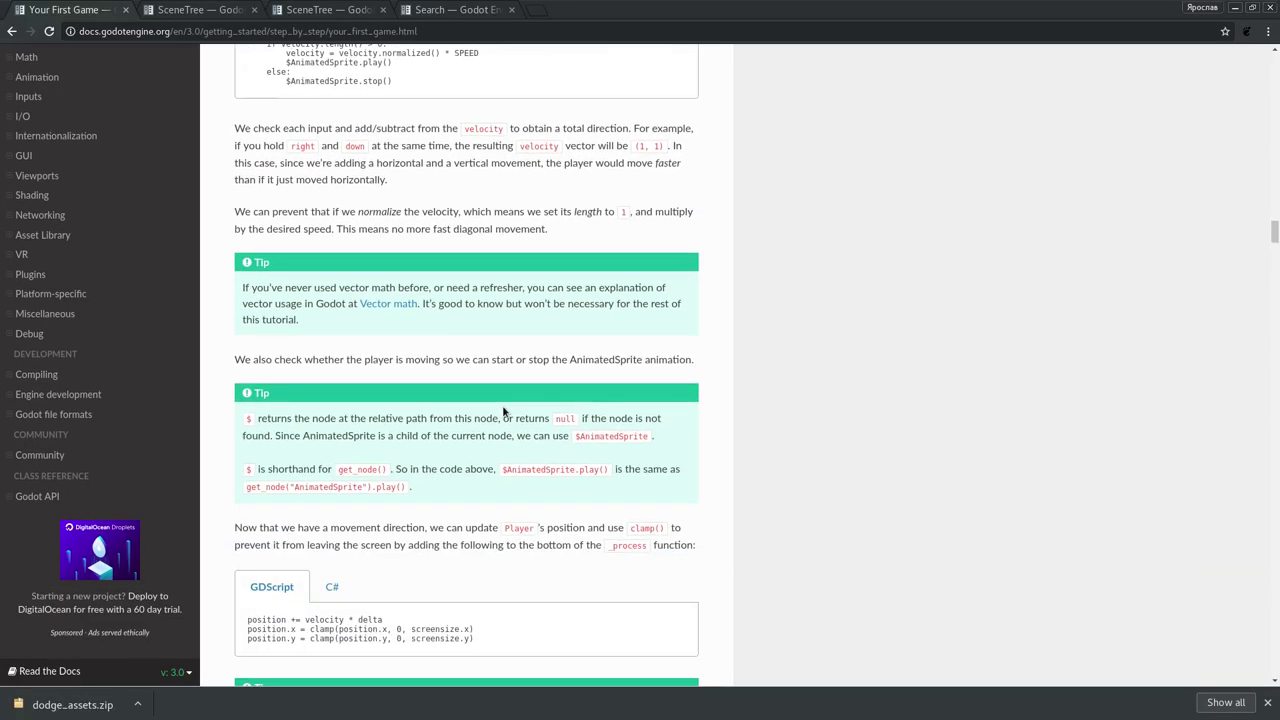
scroll(503, 410, "down", 1)
key("alt+Tab")
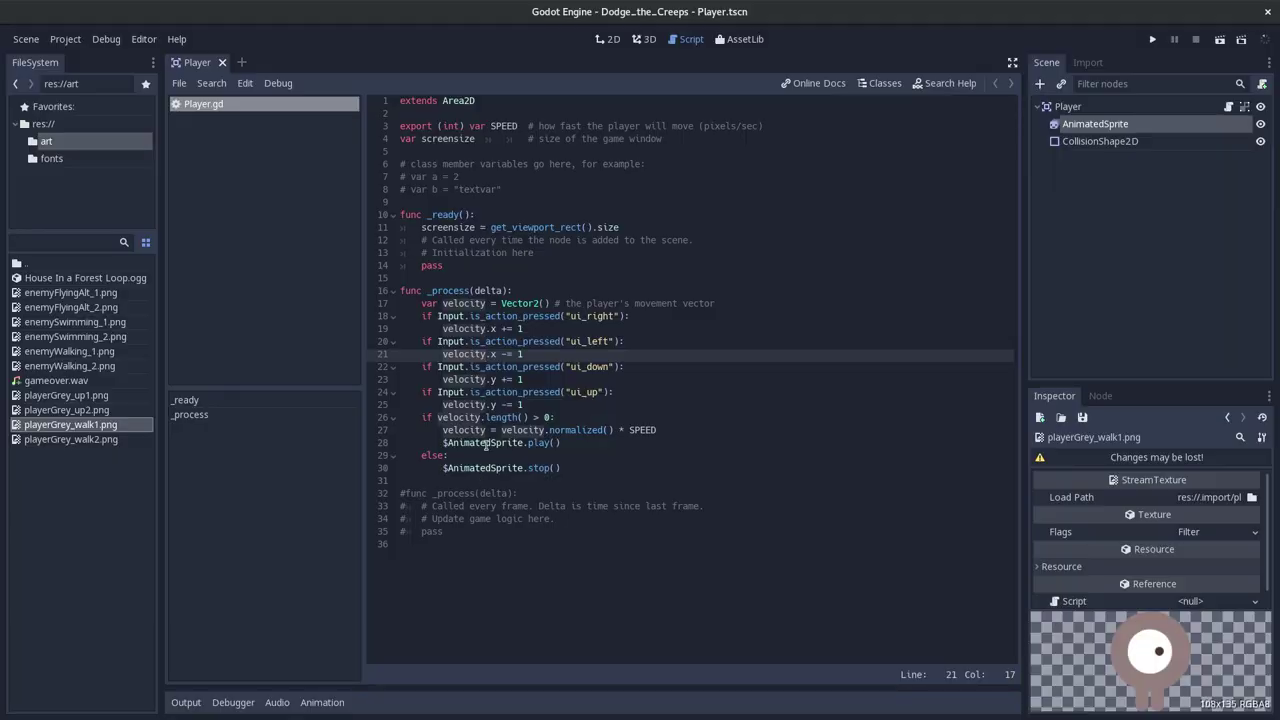
- Review the velocity length check and AnimatedSprite lines, then scroll the docs to the clamp() example
double_click(487, 443)
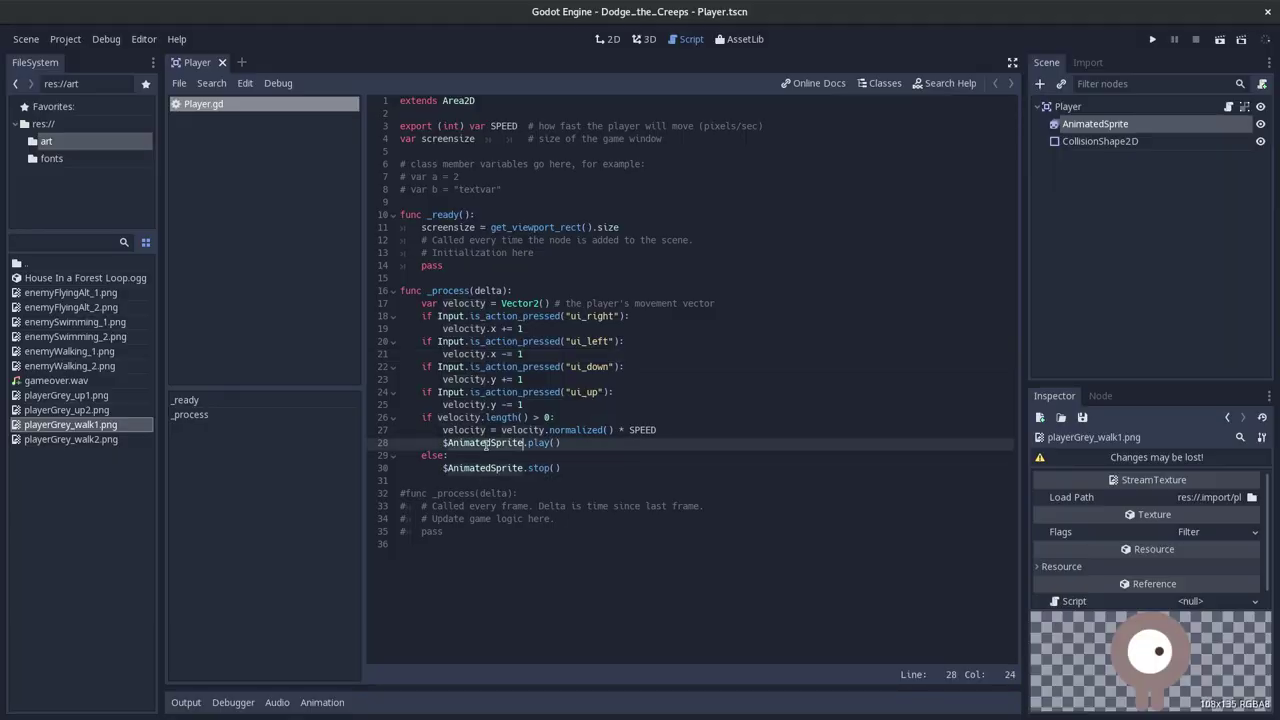
left_click_drag(585, 443, 378, 423)
double_click(454, 417)
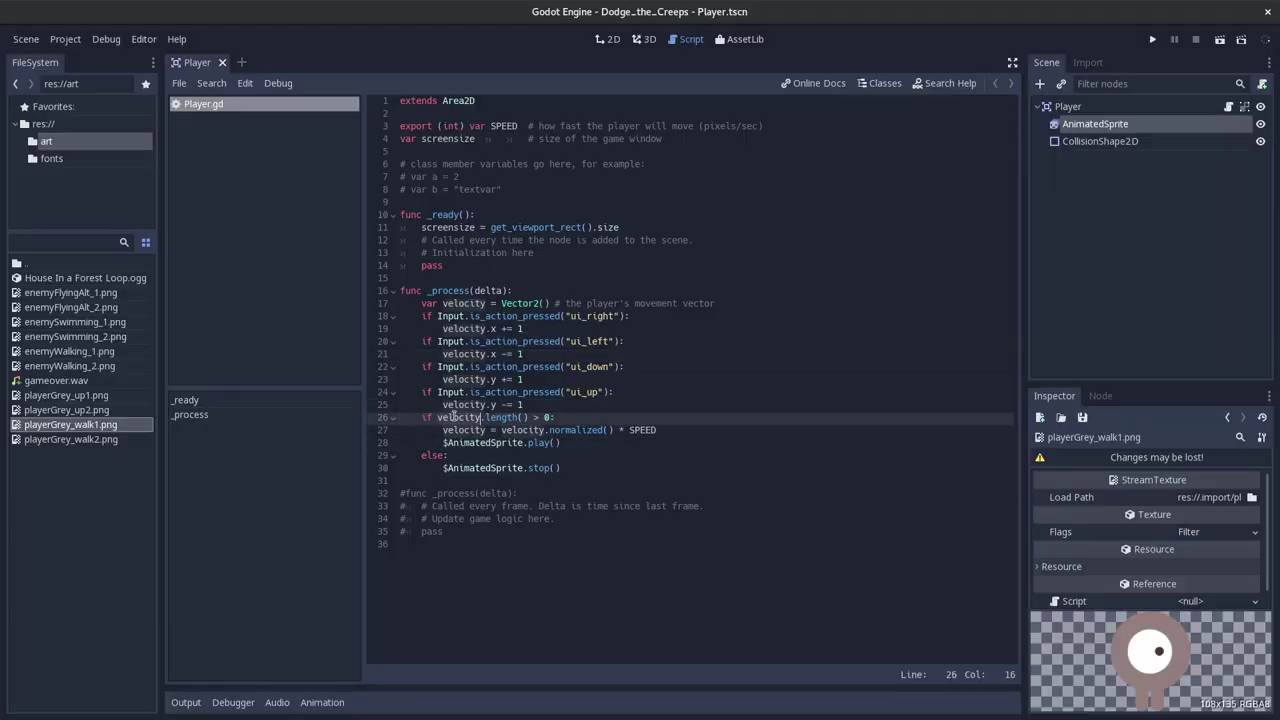
left_click(655, 303)
triple_click(696, 303)
left_click(507, 417)
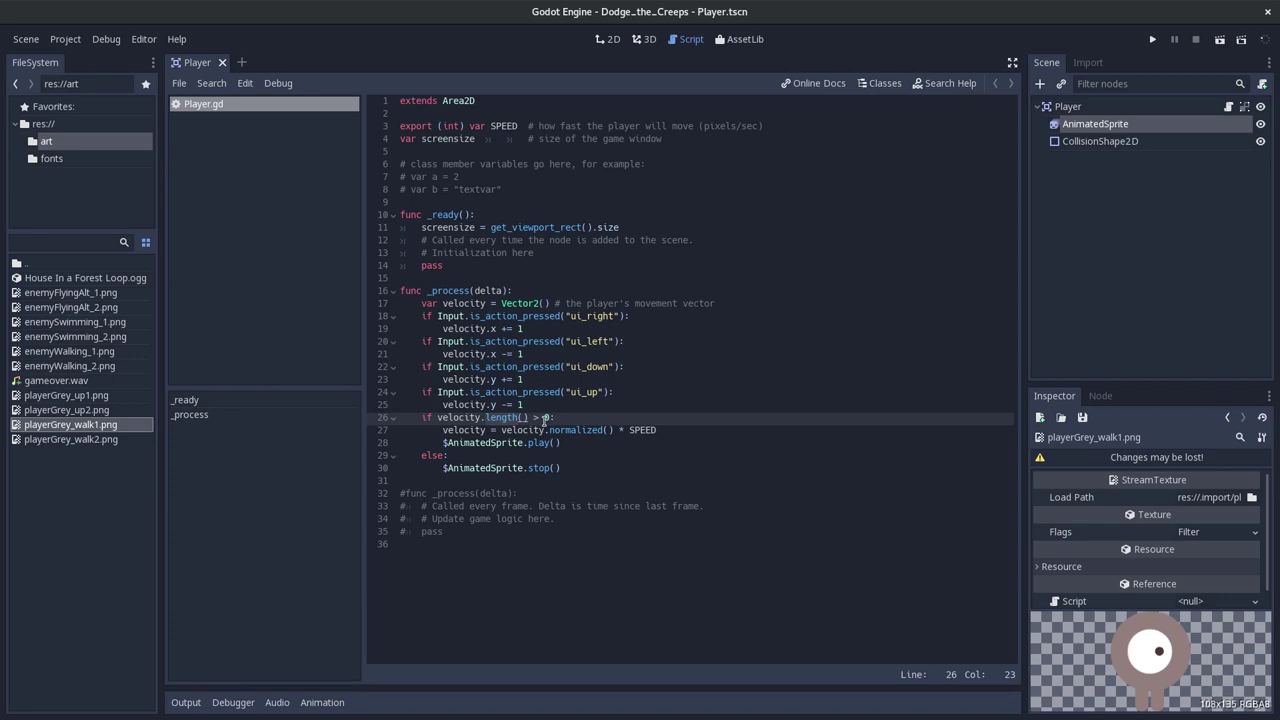
double_click(491, 442)
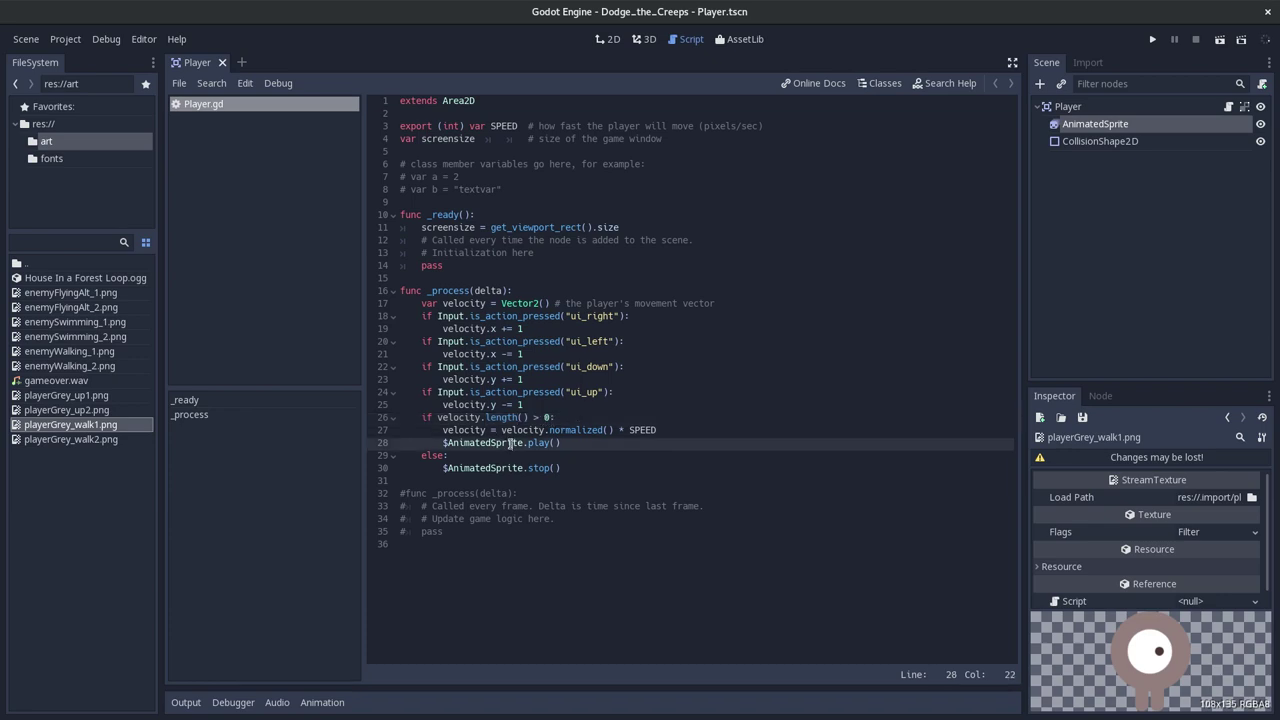
double_click(491, 467)
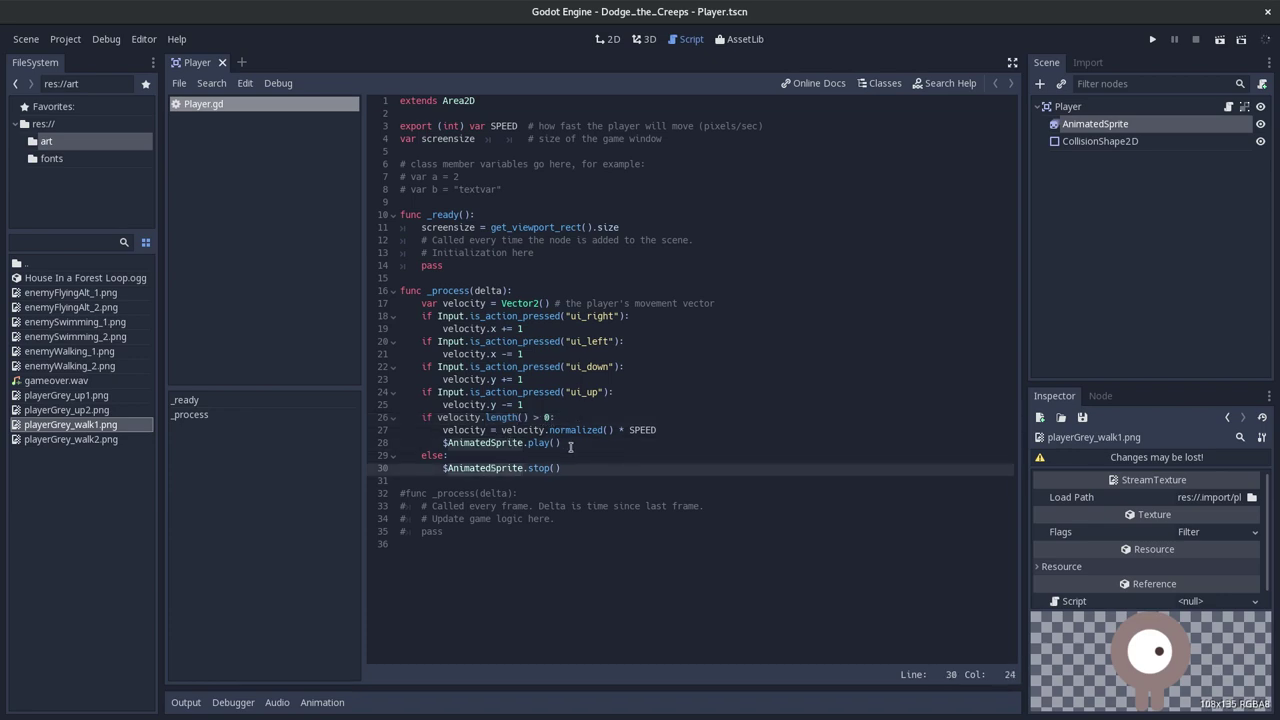
key("alt+Tab")
scroll(593, 452, "down", 1)
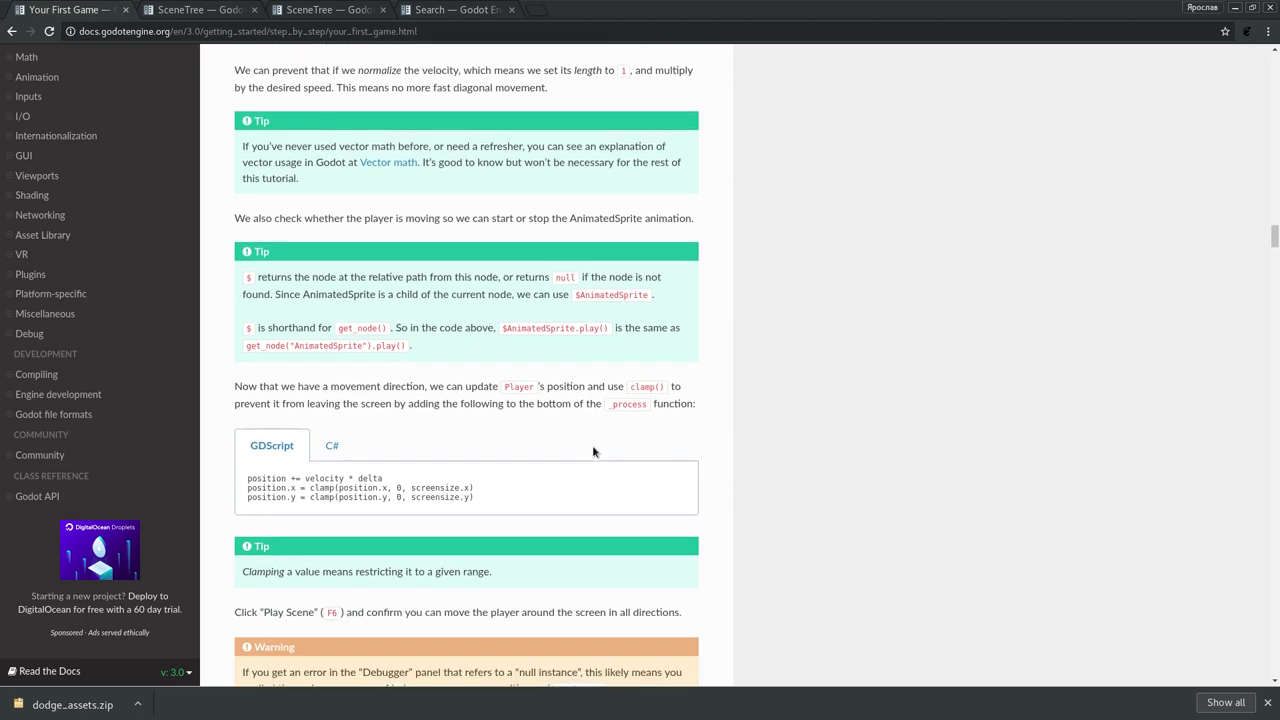
- Scroll through the Your First Game page to locate the position-update snippet
key("alt+Tab")
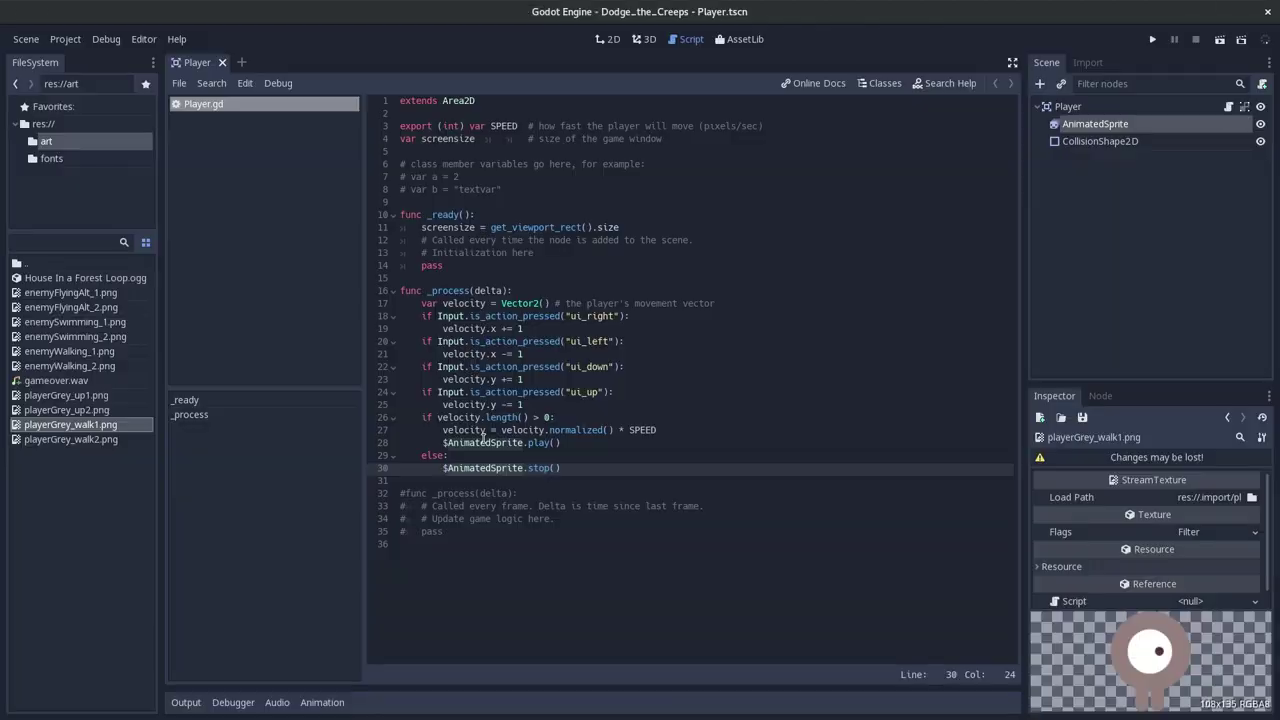
key("alt+Tab")
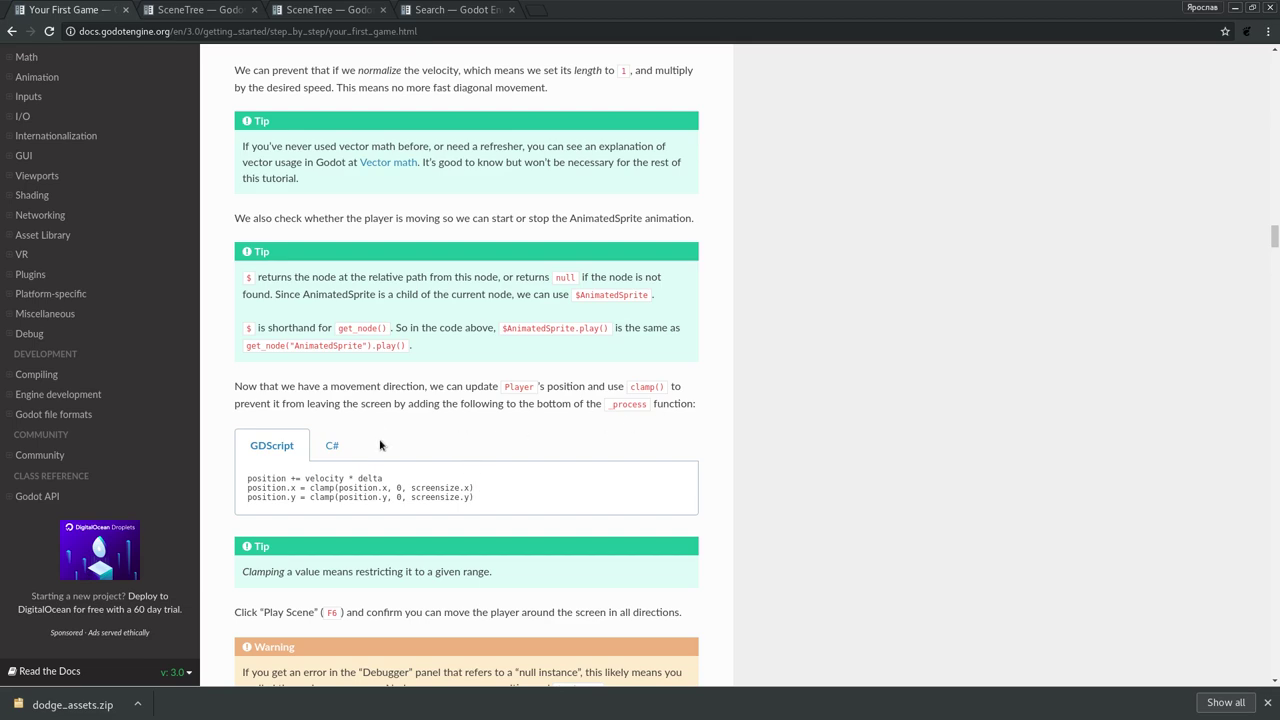
scroll(399, 410, "down", 4)
scroll(399, 414, "down", 1)
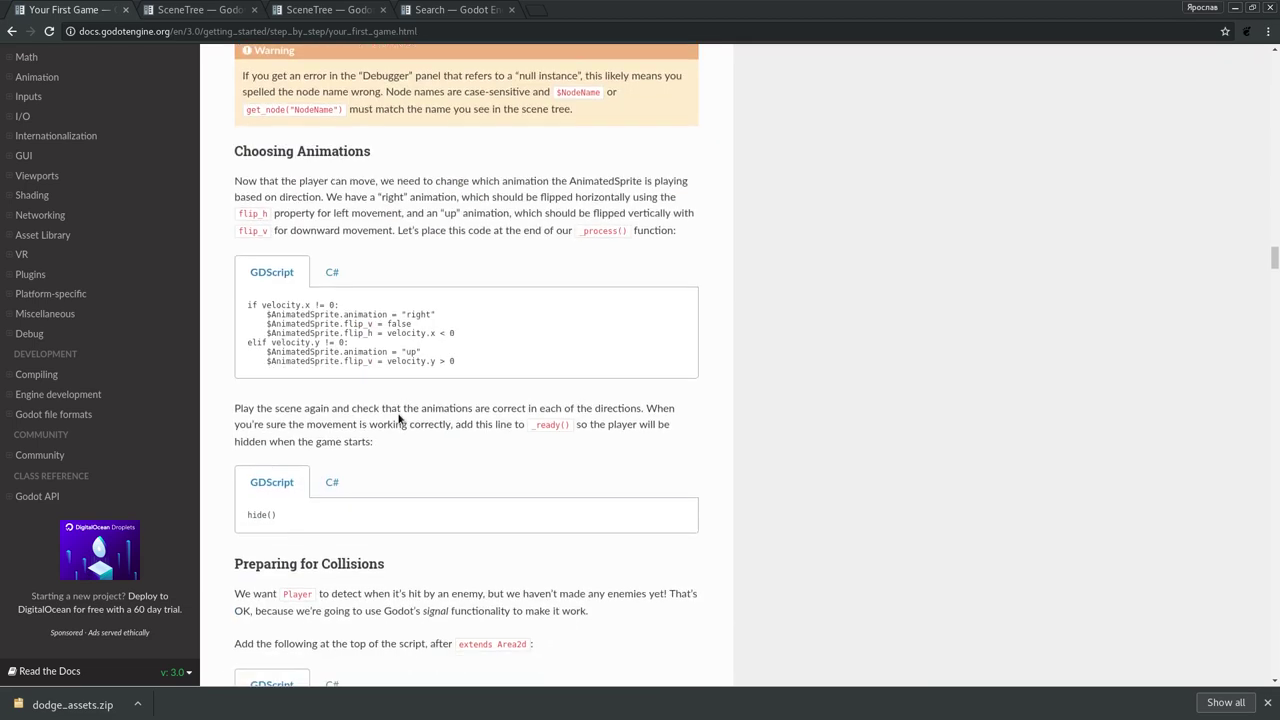
scroll(399, 414, "down", 3)
scroll(399, 414, "down", 2)
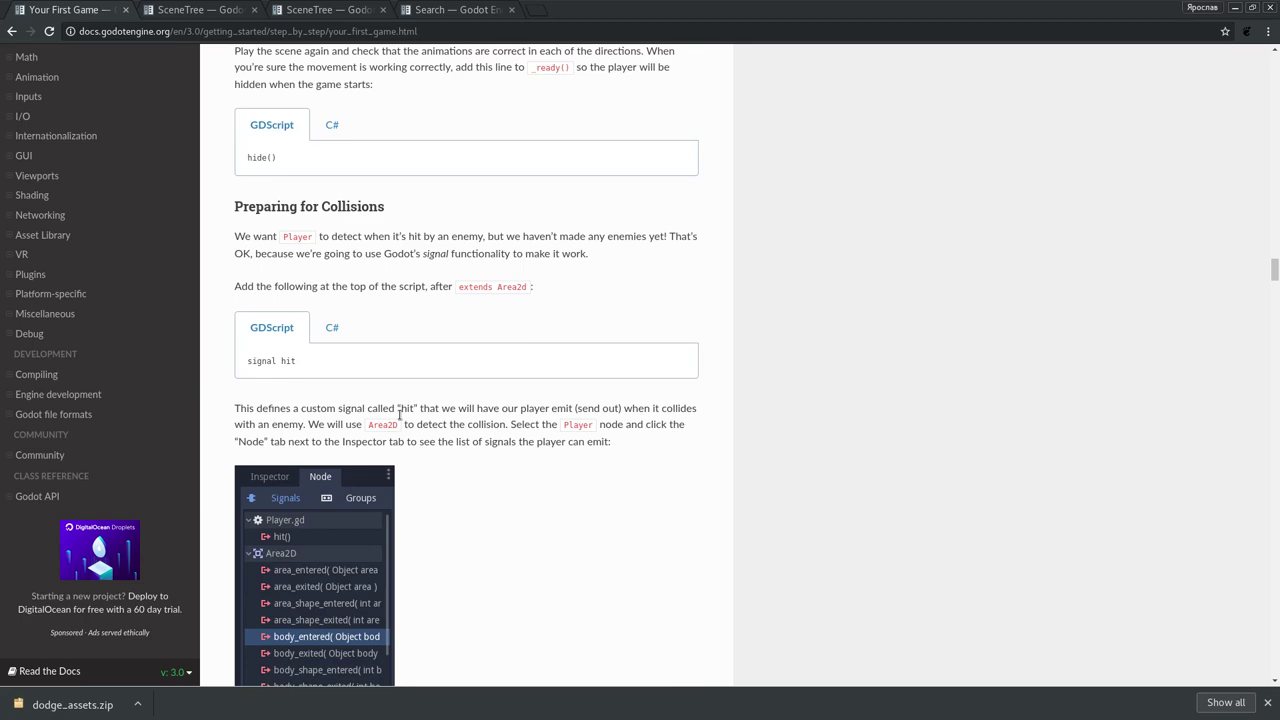
scroll(399, 414, "up", 2)
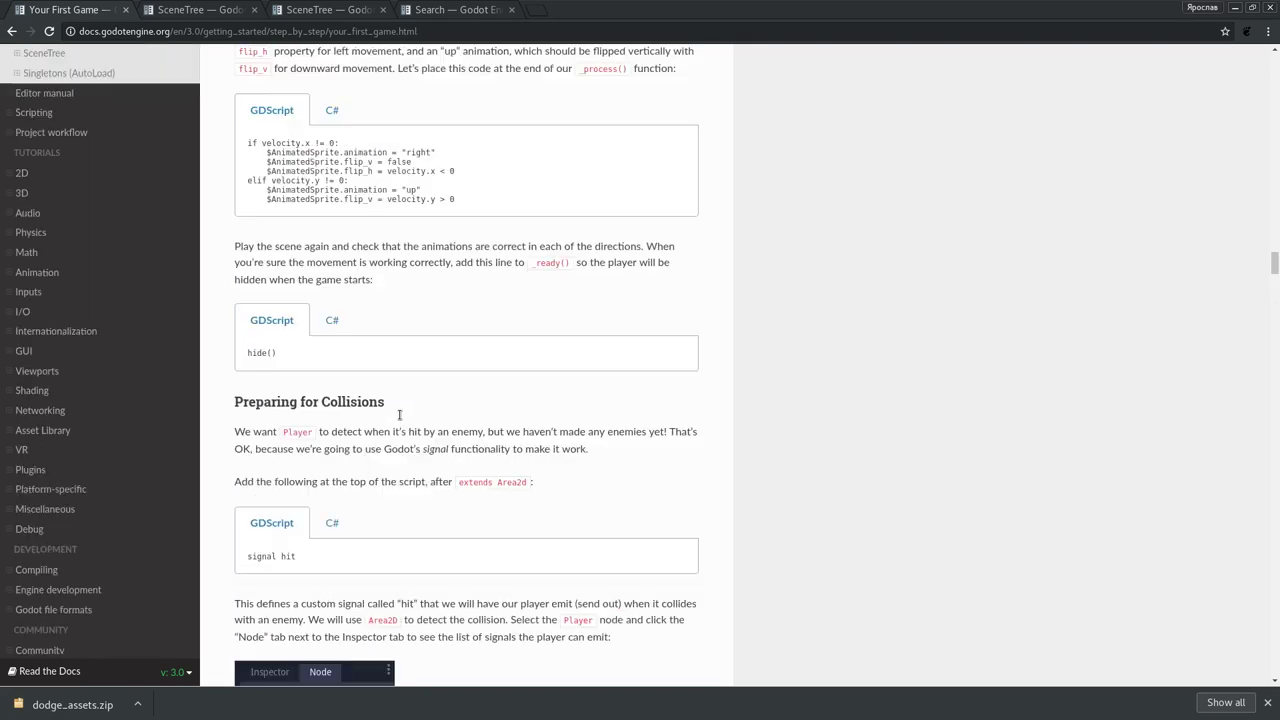
scroll(399, 414, "up", 3)
scroll(399, 414, "up", 1)
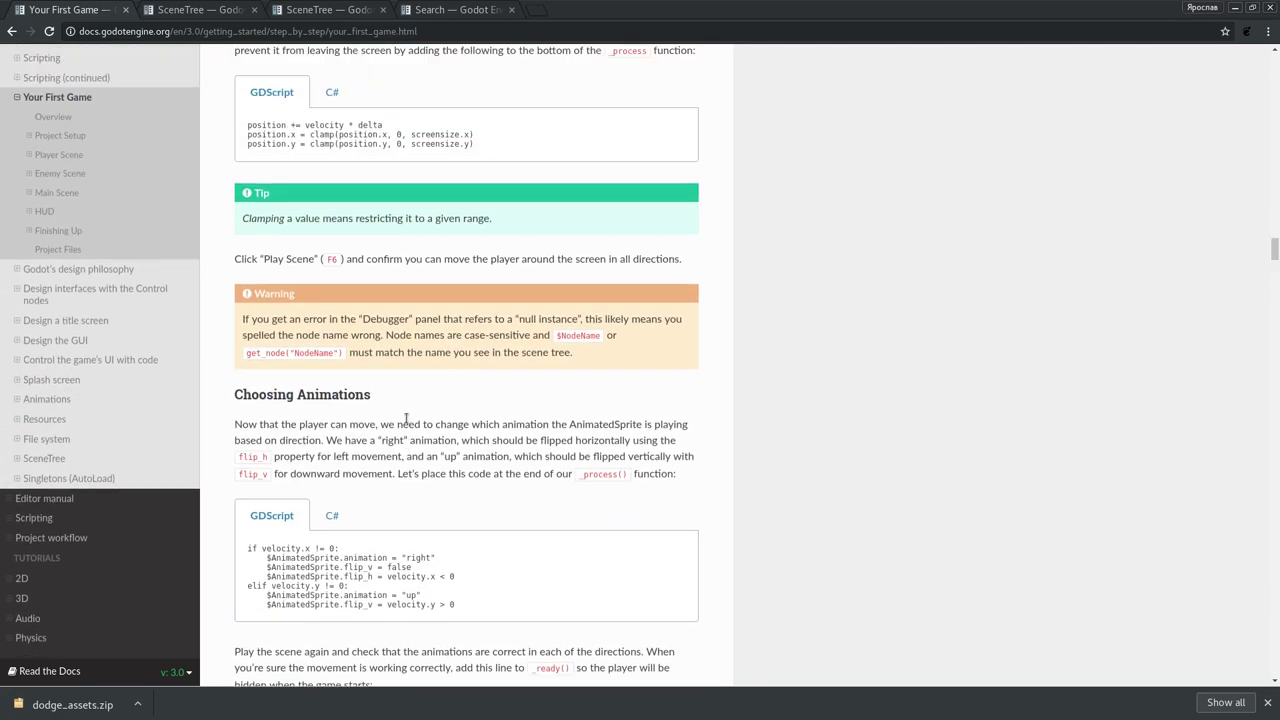
scroll(399, 414, "up", 1)
scroll(351, 418, "up", 1)
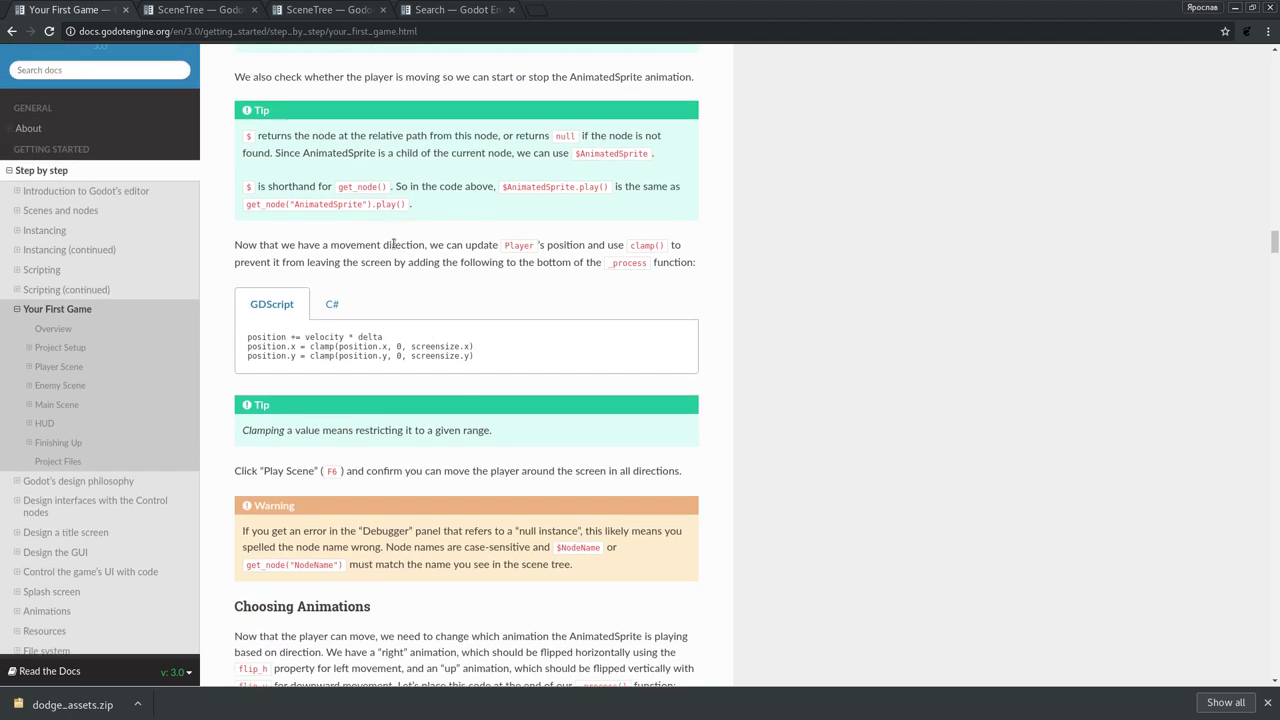
- Place the caret on line 30 of Player.gd and read the get_node()/AnimatedSprite tip
key("alt+Tab")
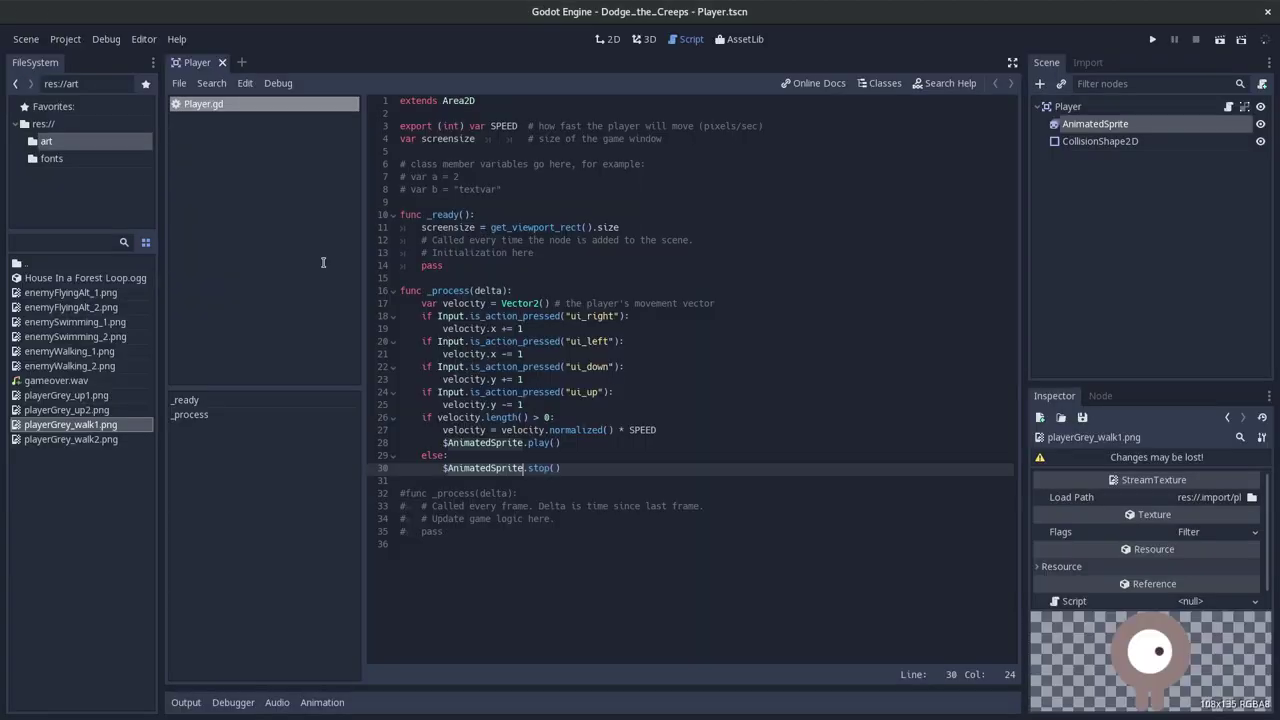
left_click(444, 468)
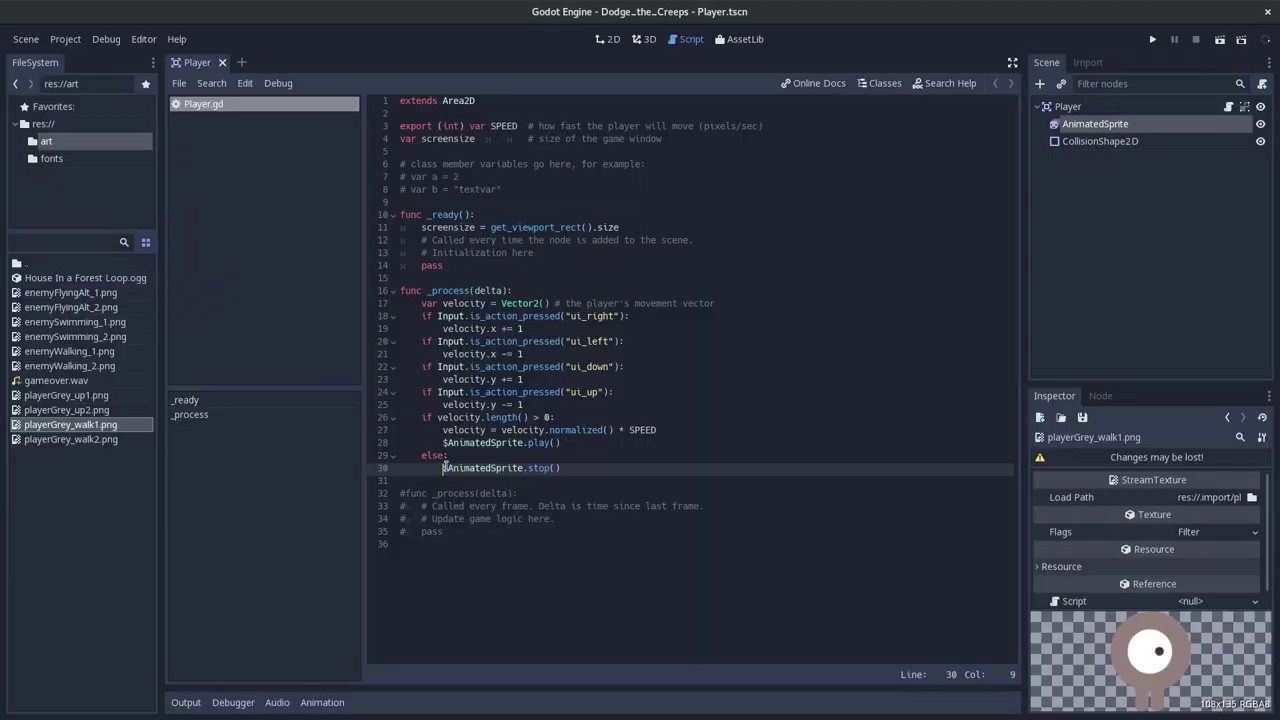
key("alt+Tab")
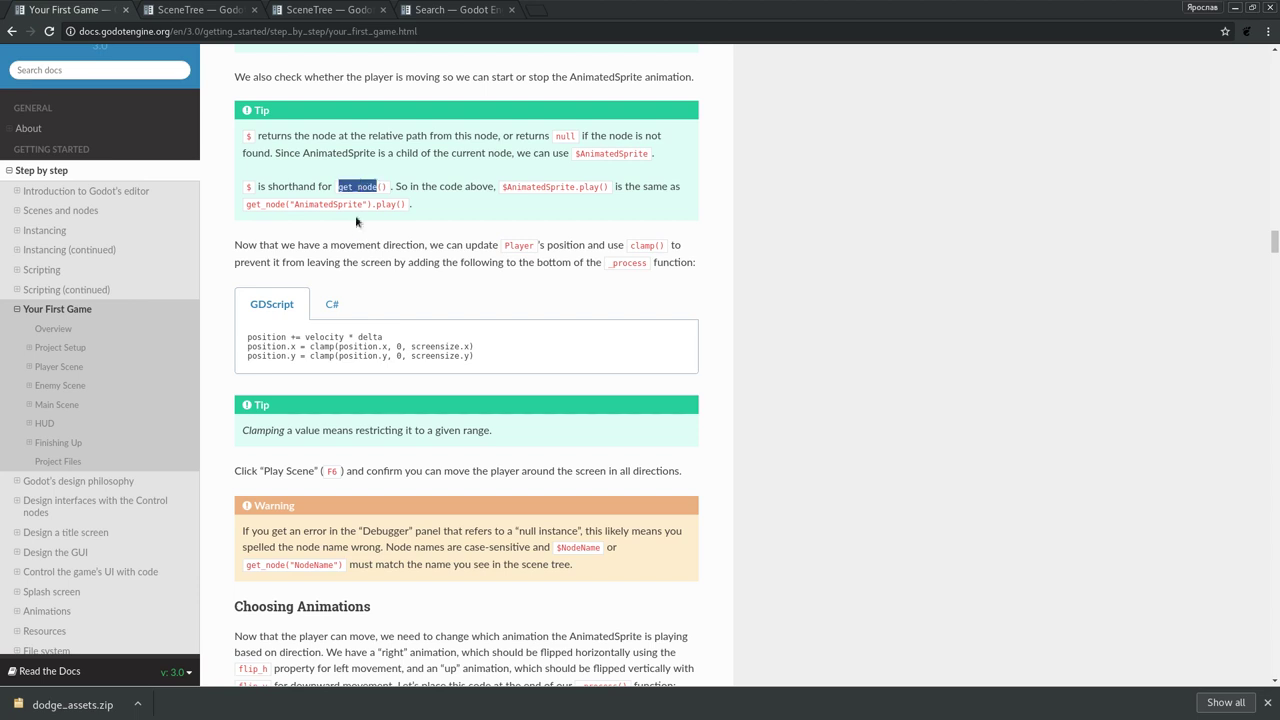
left_click(298, 187)
left_click_drag(356, 187, 389, 188)
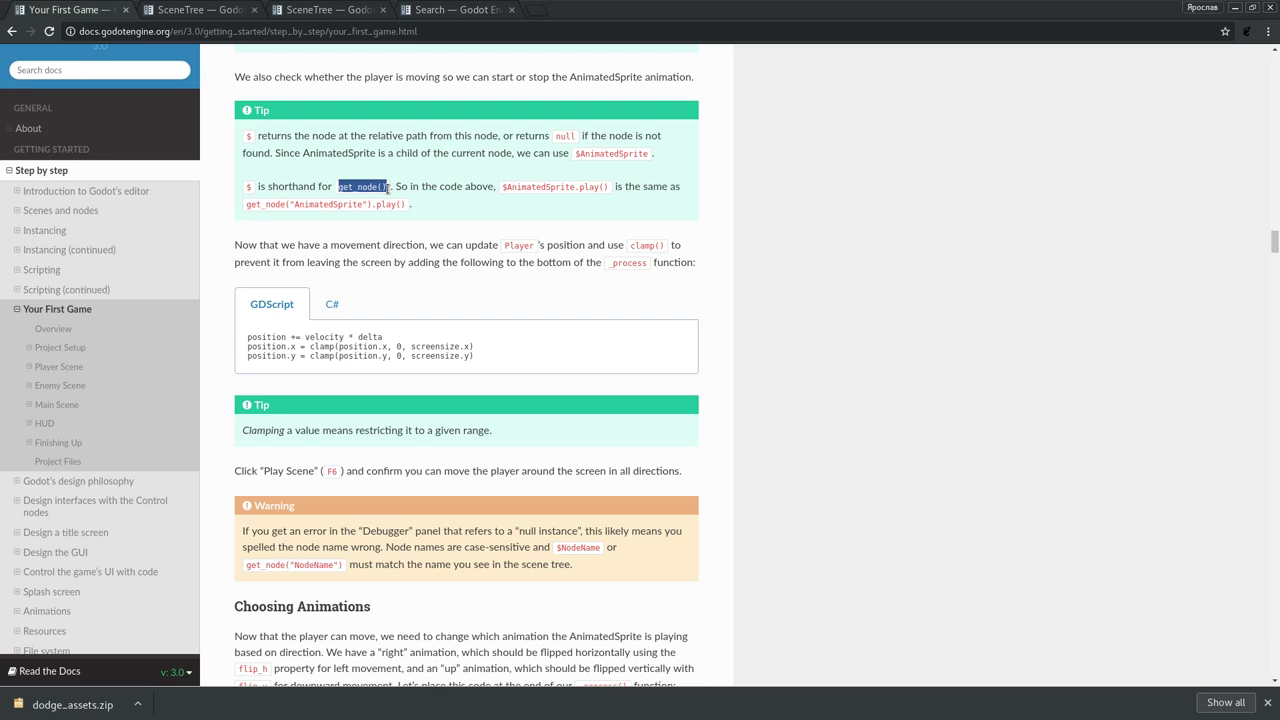
left_click(507, 189)
double_click(526, 187)
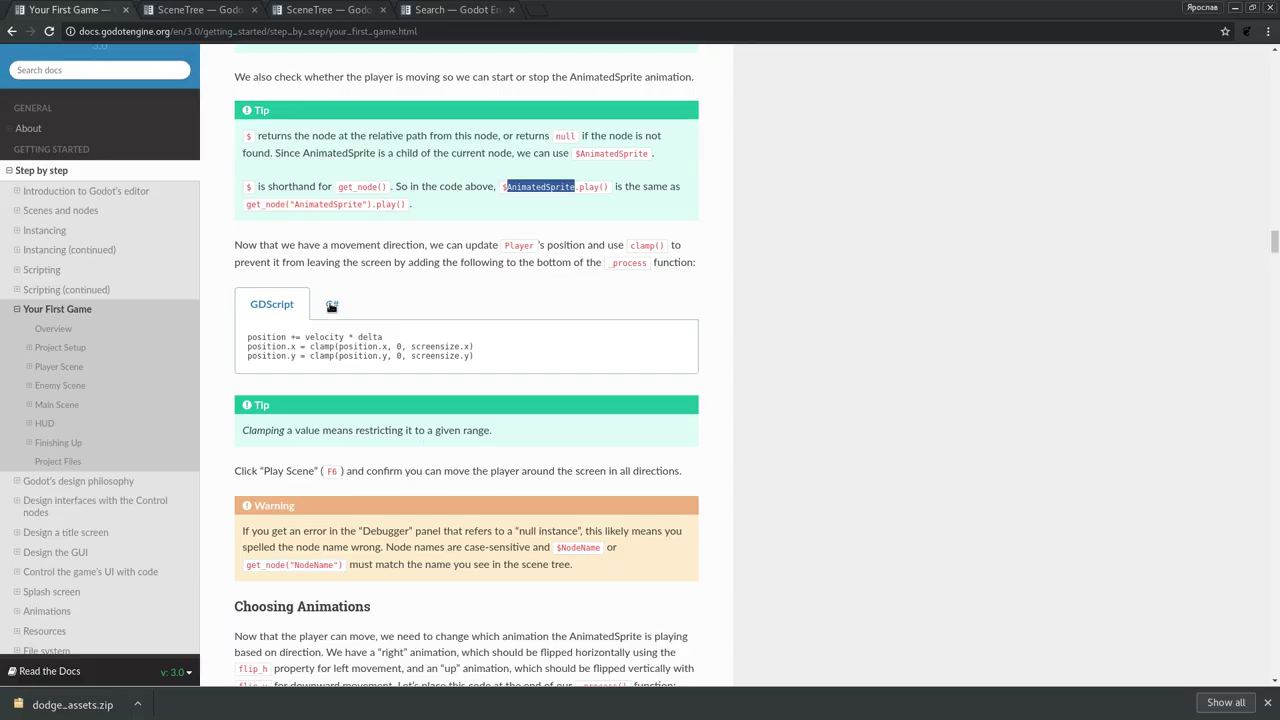
- Compare the C# version of the _process code, then switch the sample back to GDScript
scroll(331, 306, "up", 3)
scroll(331, 306, "up", 2)
scroll(331, 306, "up", 3)
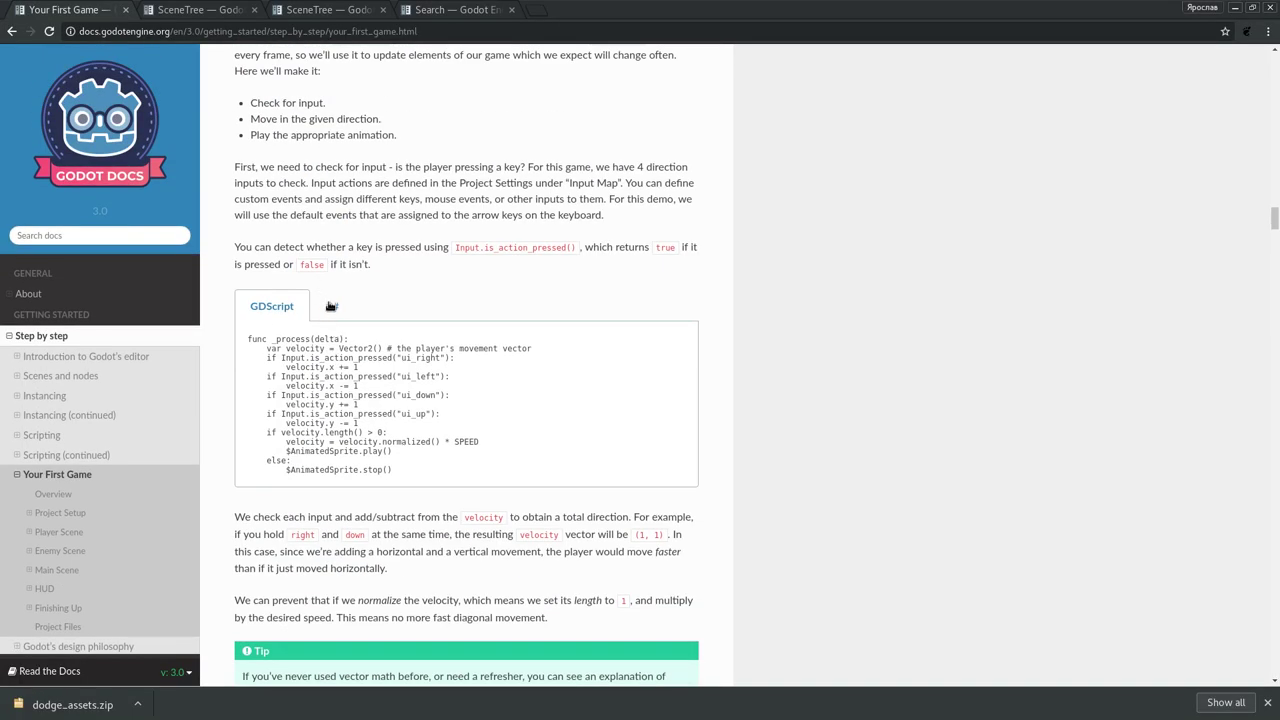
left_click(331, 306)
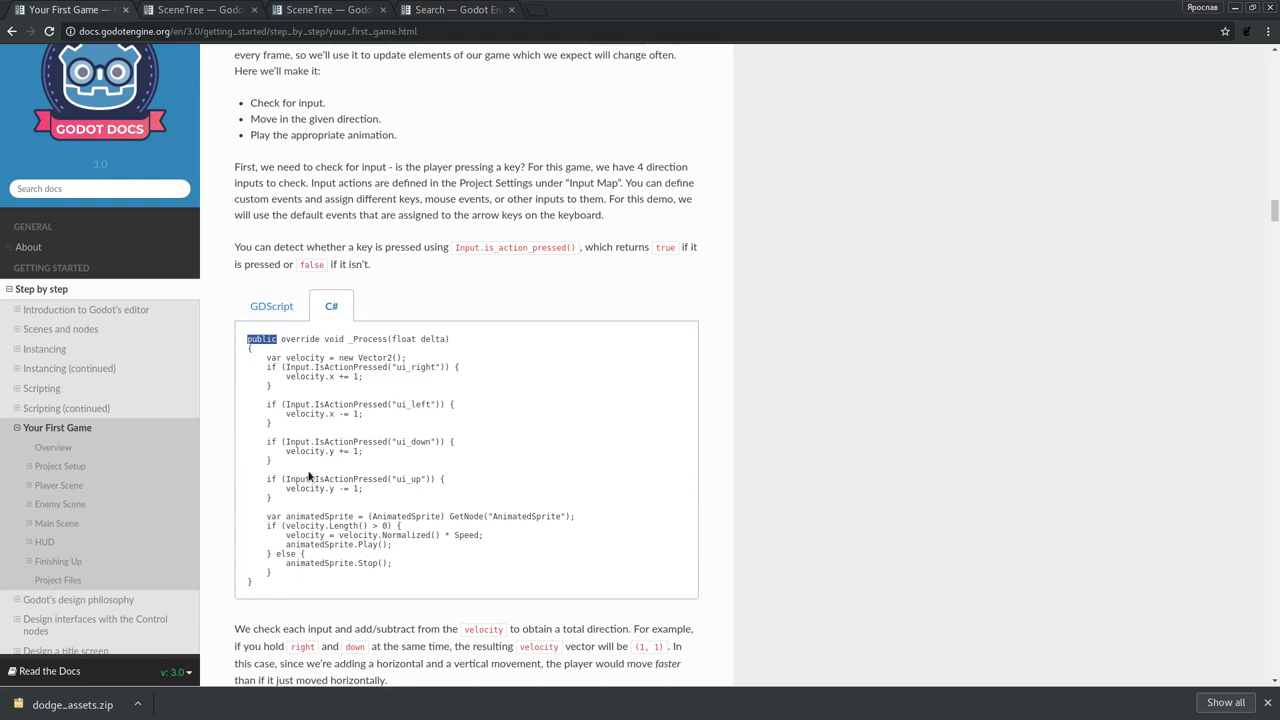
double_click(467, 515)
left_click(278, 307)
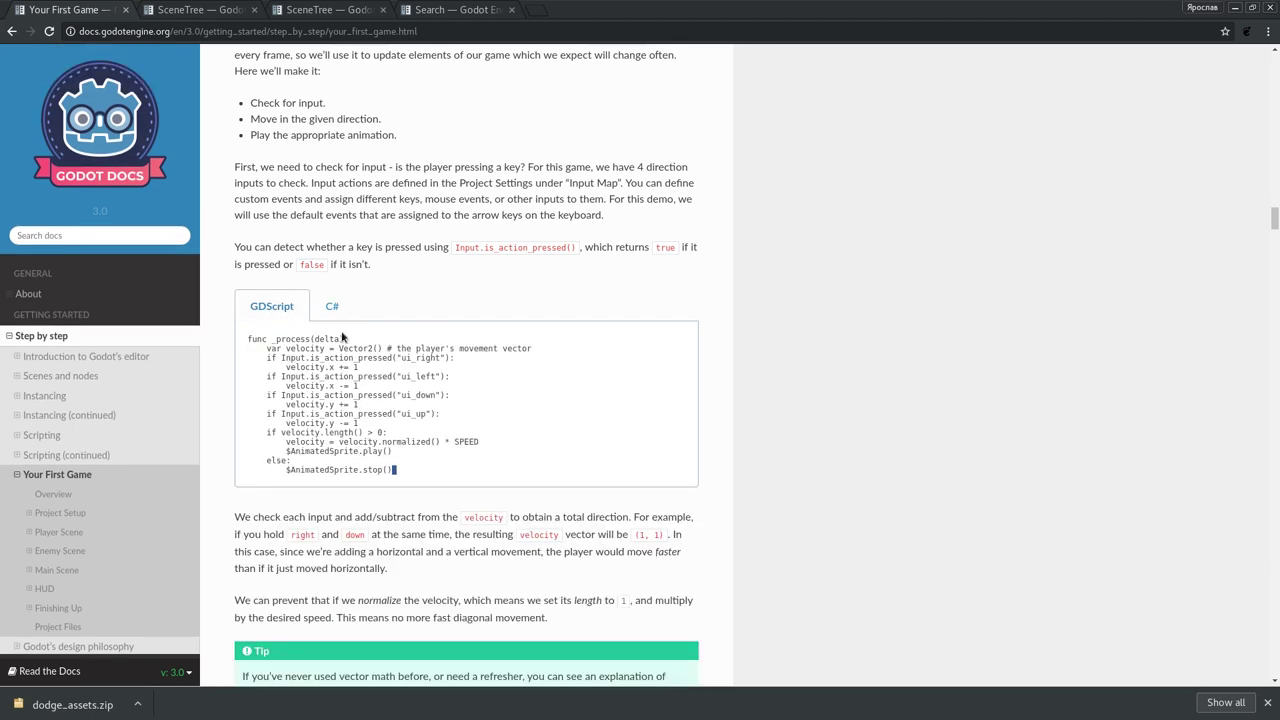
- Select the position += velocity * delta and two clamp() lines in the docs
scroll(360, 420, "down", 1)
scroll(363, 423, "down", 2)
scroll(363, 380, "down", 3)
scroll(381, 337, "down", 2)
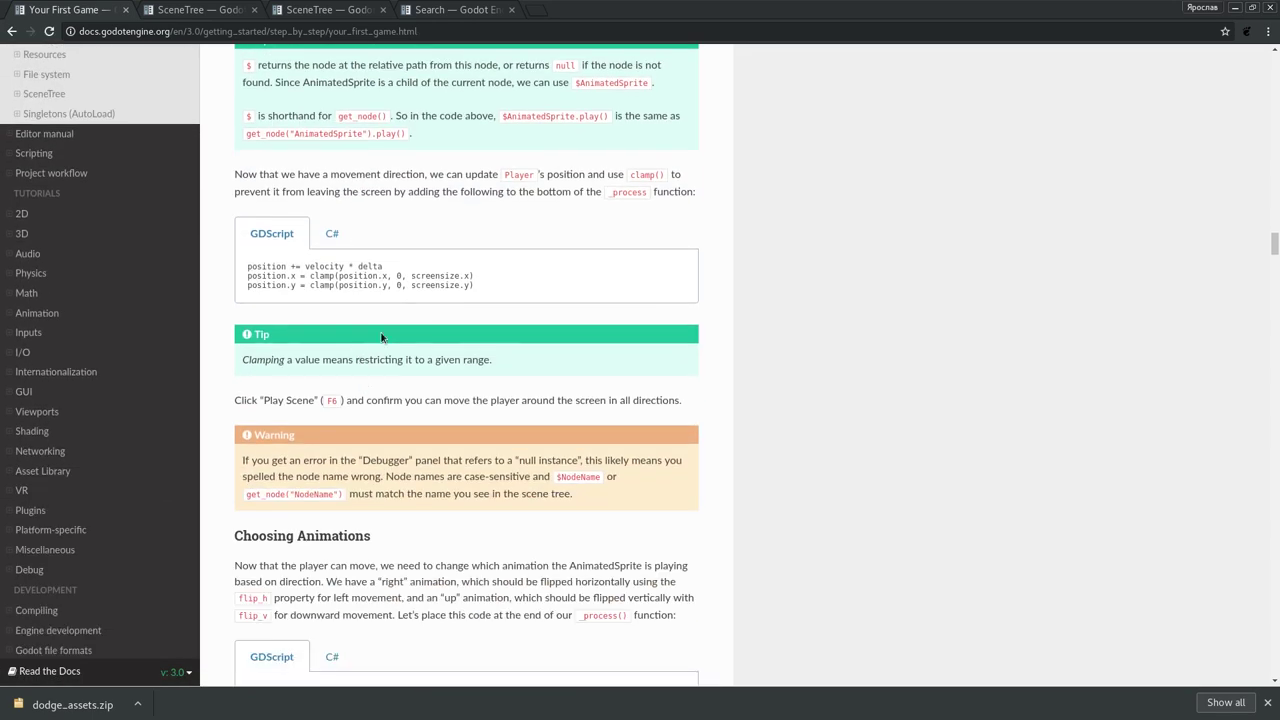
scroll(381, 337, "up", 1)
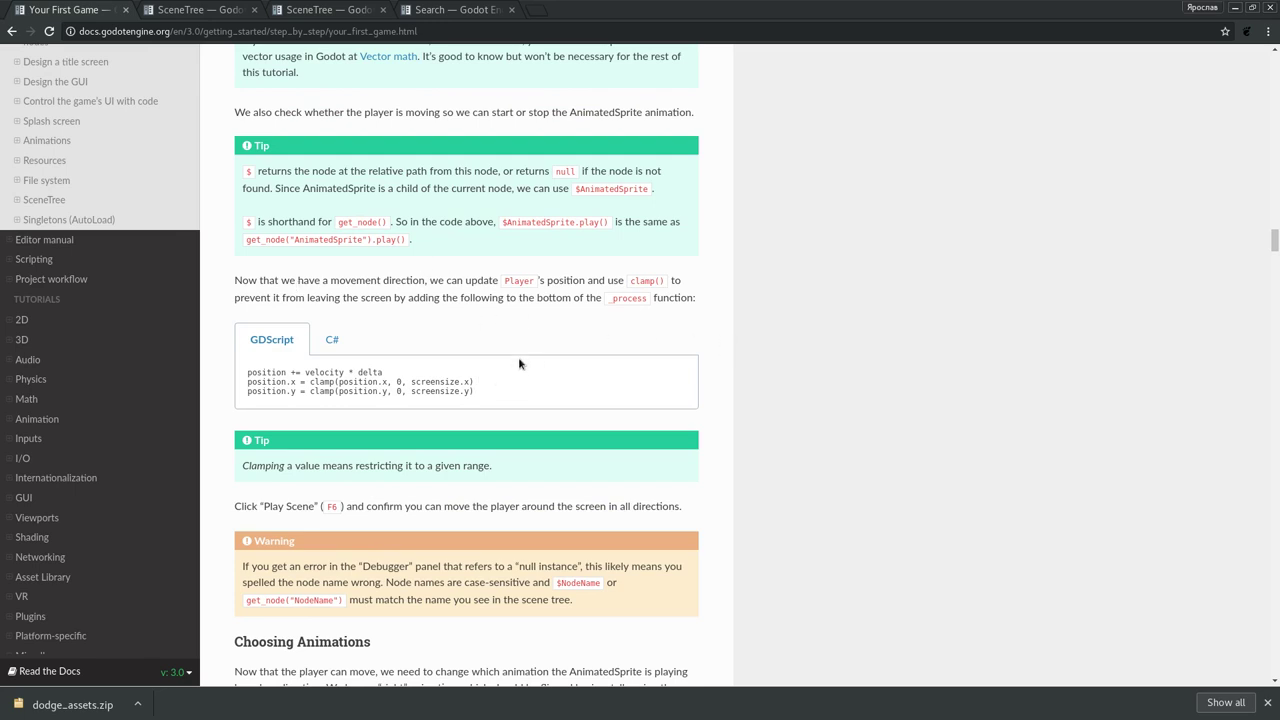
scroll(391, 240, "down", 1)
left_click_drag(478, 322, 243, 297)
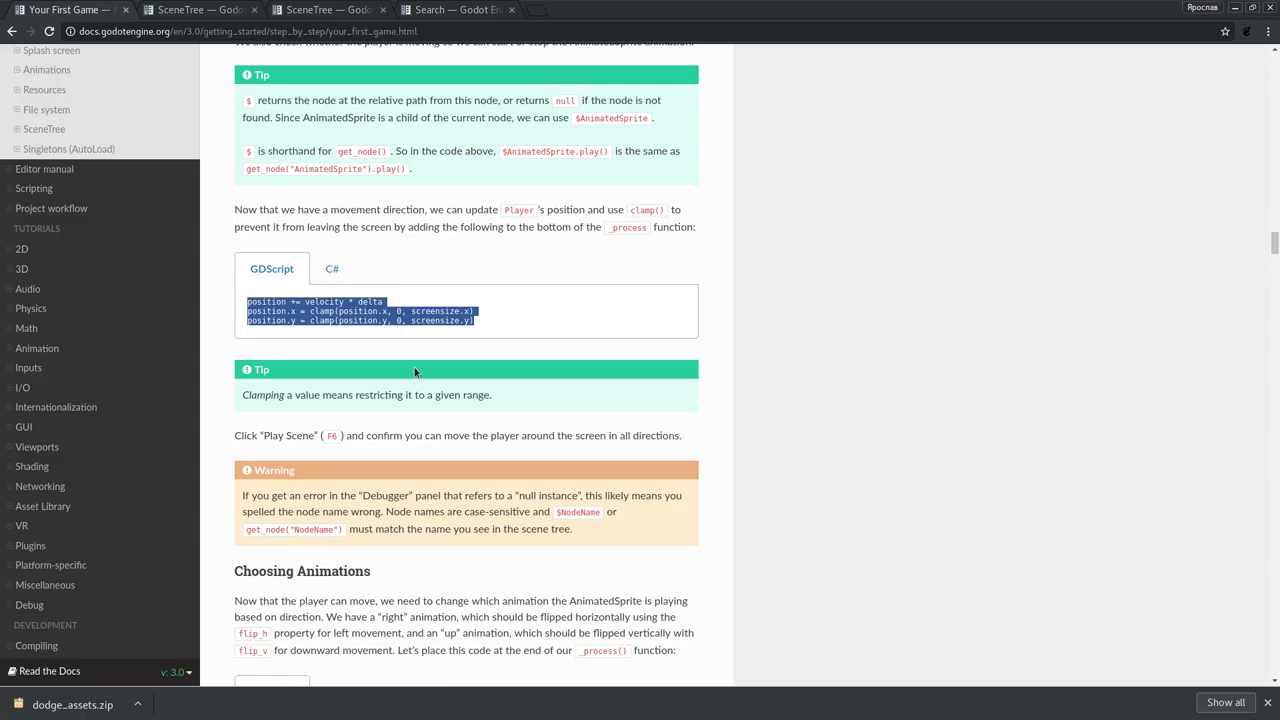
key("alt+Tab")
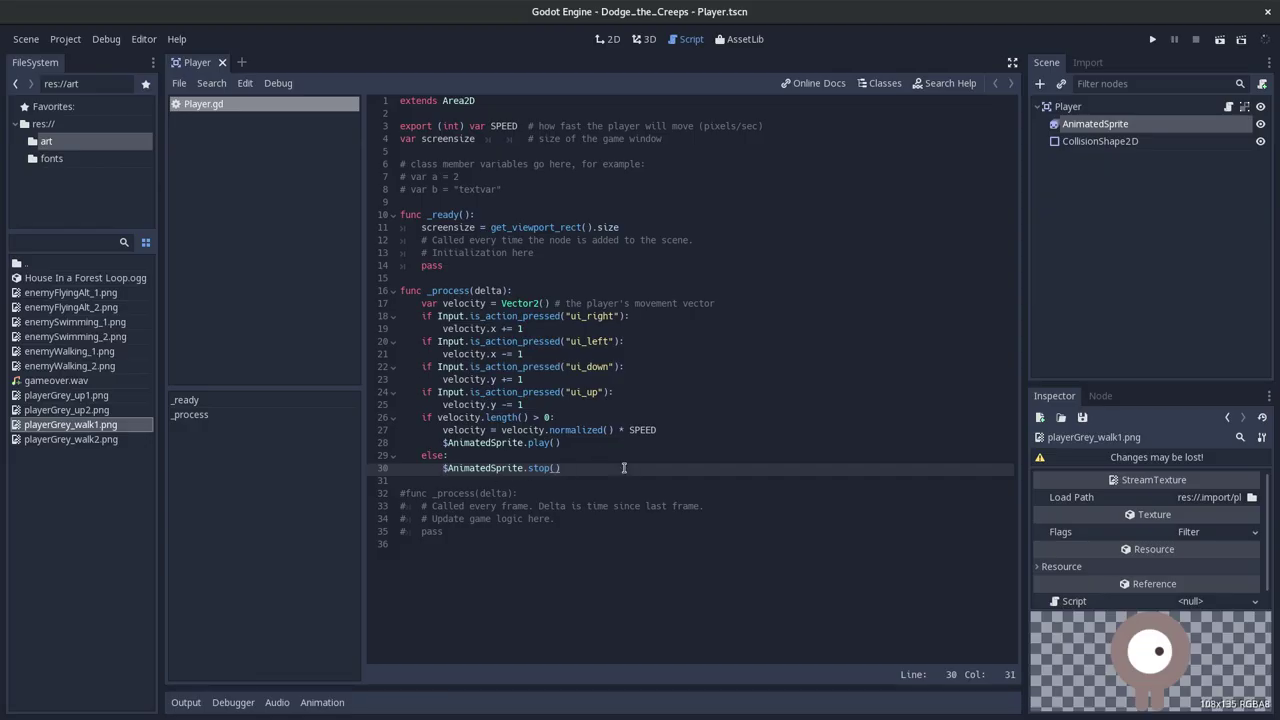
- Paste the position update and clamp() lines after line 30, Tab-indenting both clamp lines
key("Return")
key("Return")
type("position += velocity * delta position.x = clamp(position.x, 0, screensize.x) position.y = clamp(position.y, 0, screensize.y)")
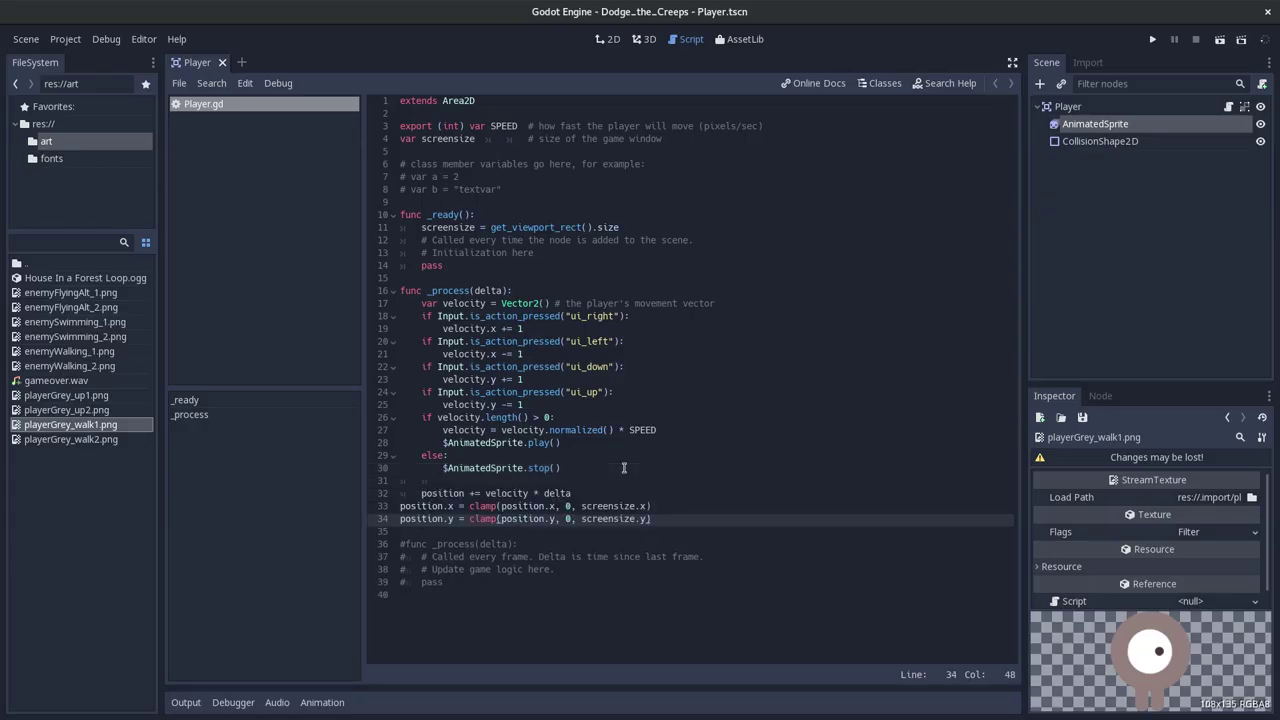
key("Up")
key("Left")
key("Left")
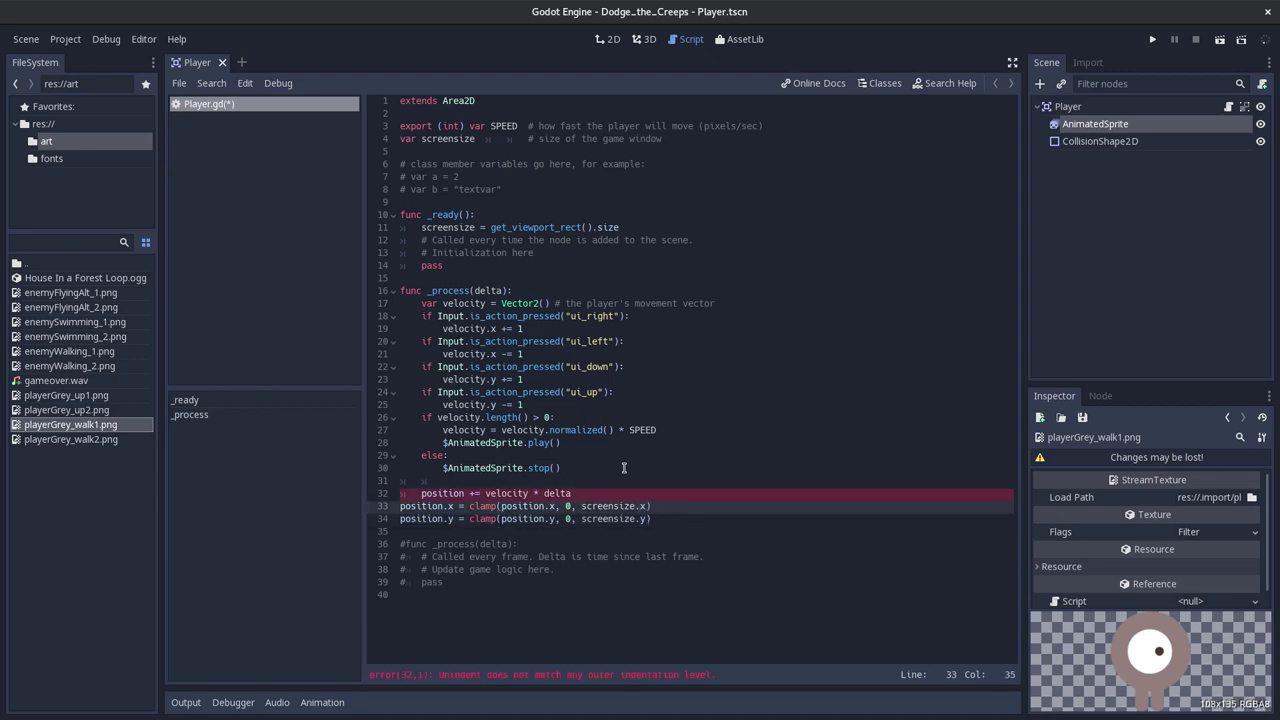
key("Tab")
left_click(402, 518)
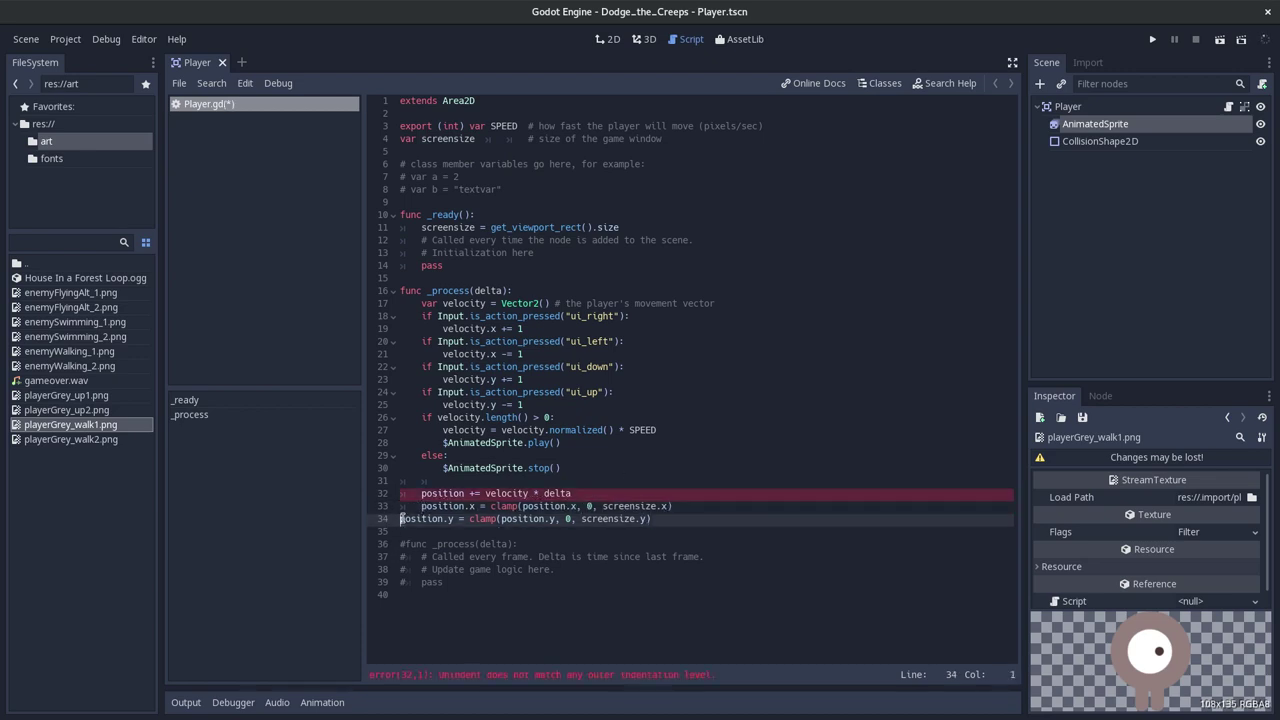
key("Tab")
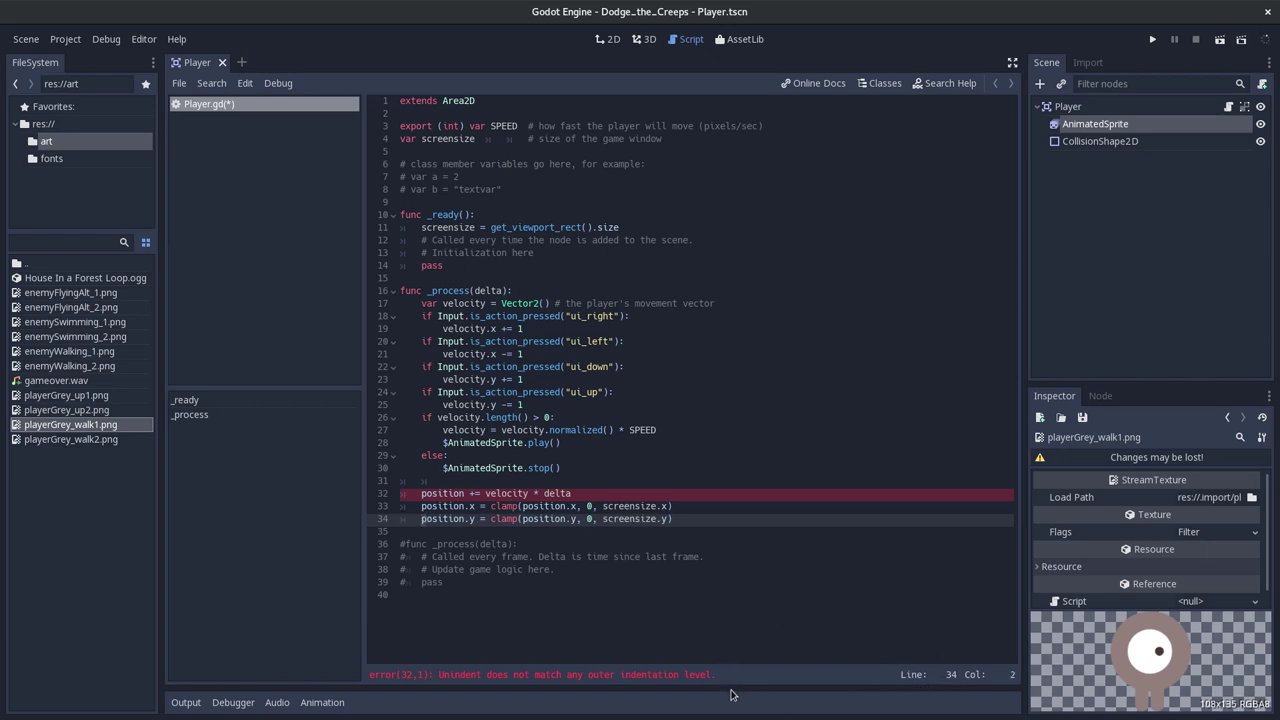
- Save Player.gd and clear the Output log
key("ctrl+s")
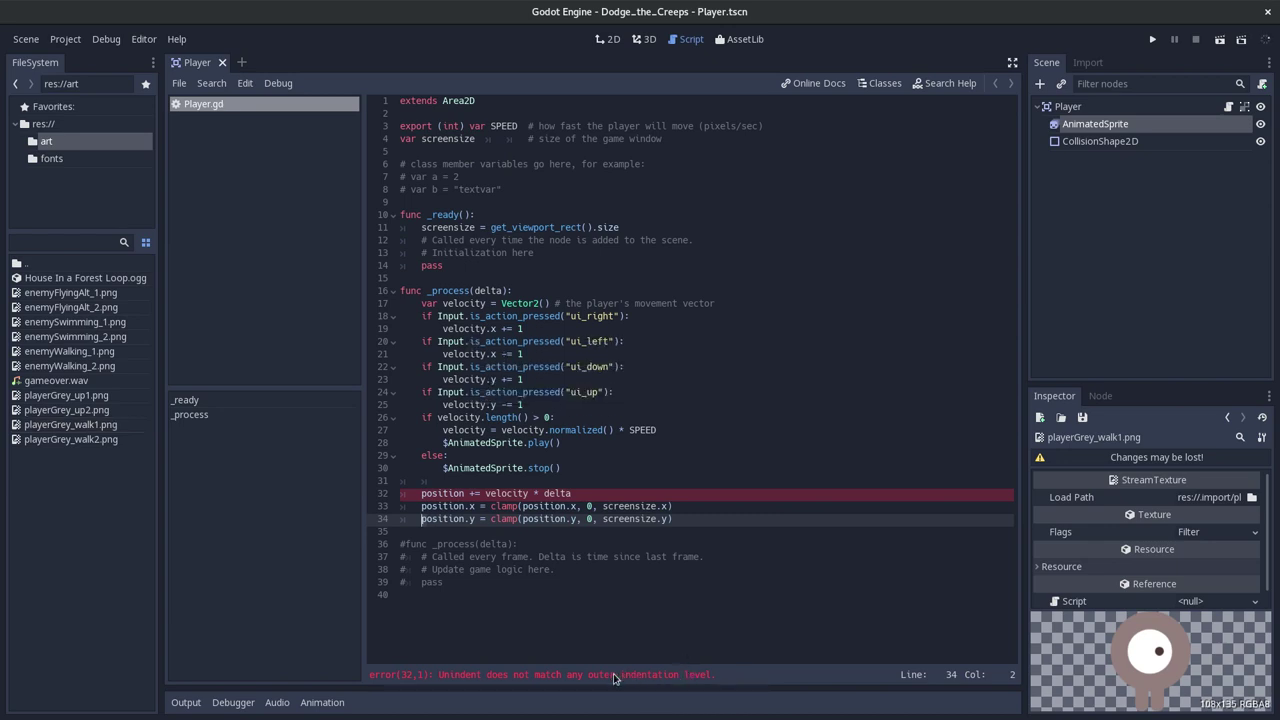
left_click(186, 702)
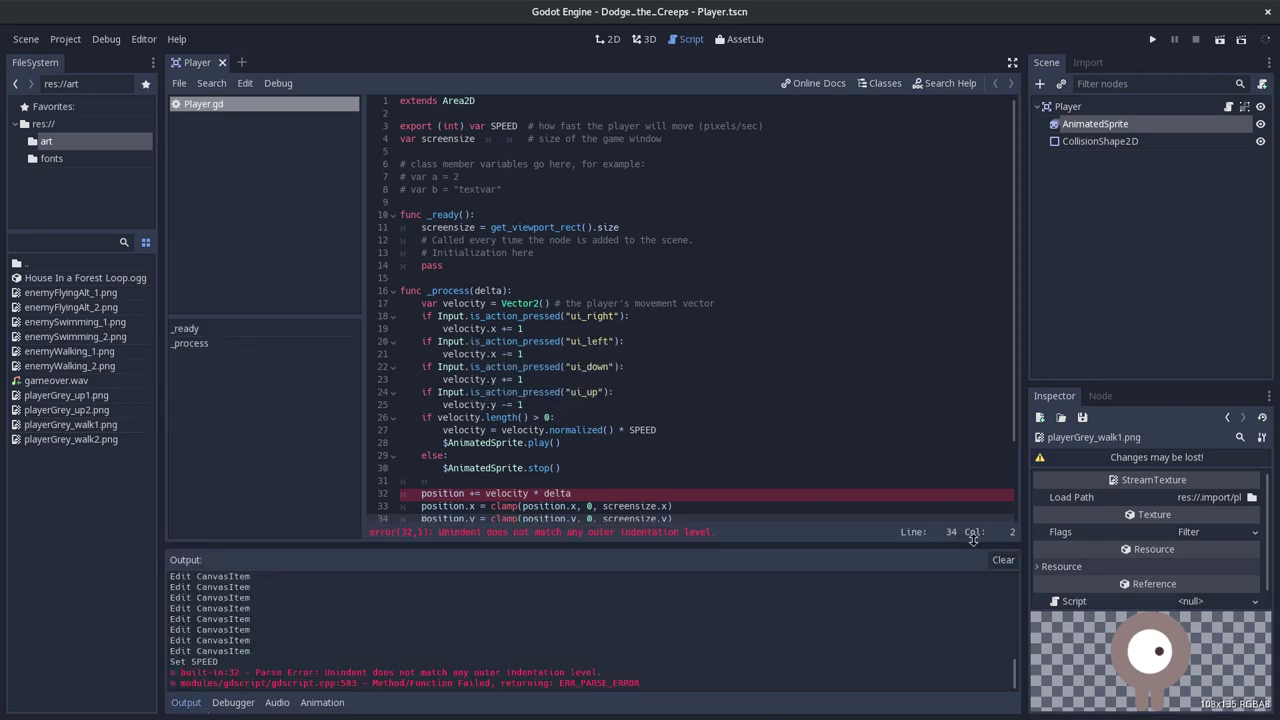
left_click(1003, 560)
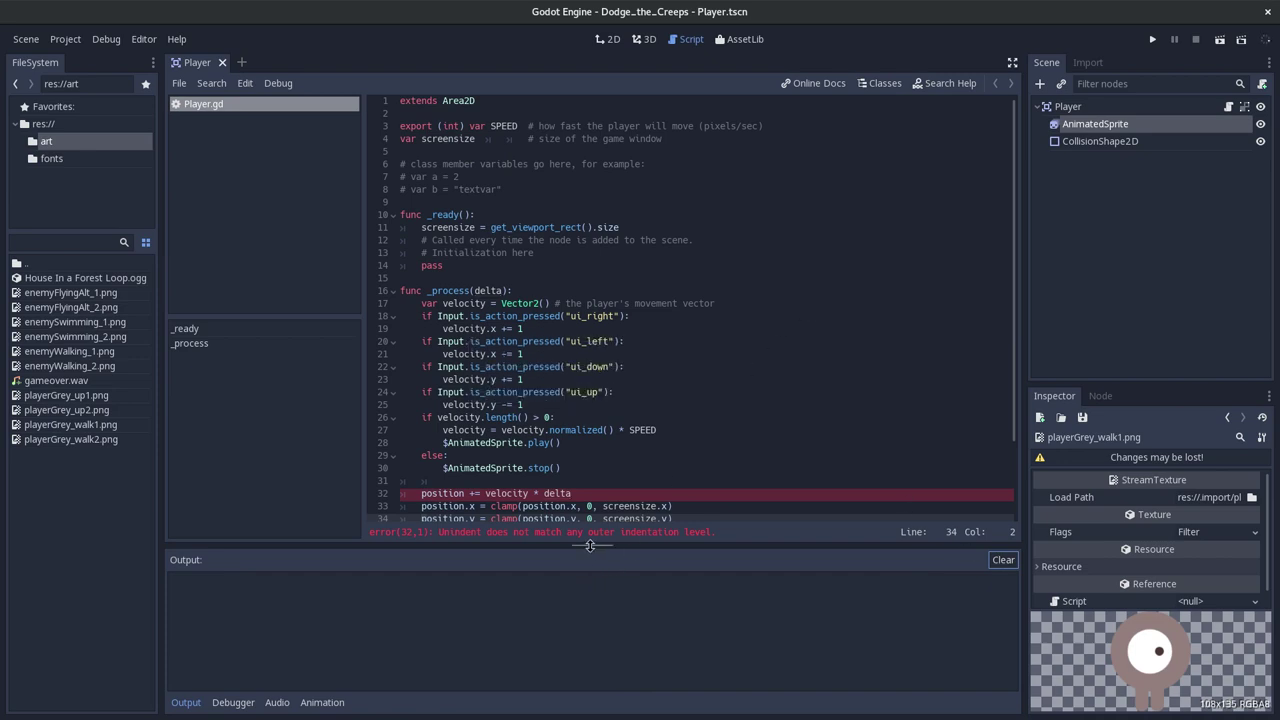
scroll(562, 422, "down", 1)
scroll(562, 422, "down", 4)
left_click(405, 405)
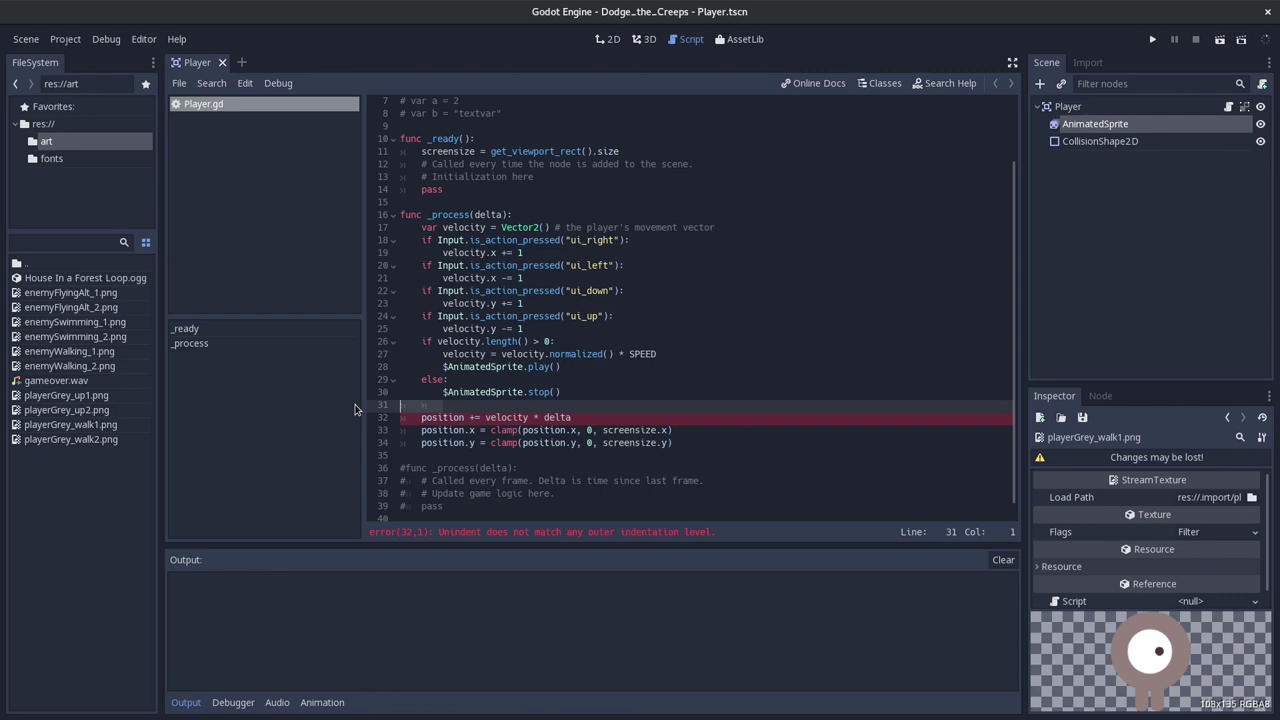
- Remove the stray tab on line 31, prefix lines 32 and 33 with #, and save
key("Delete")
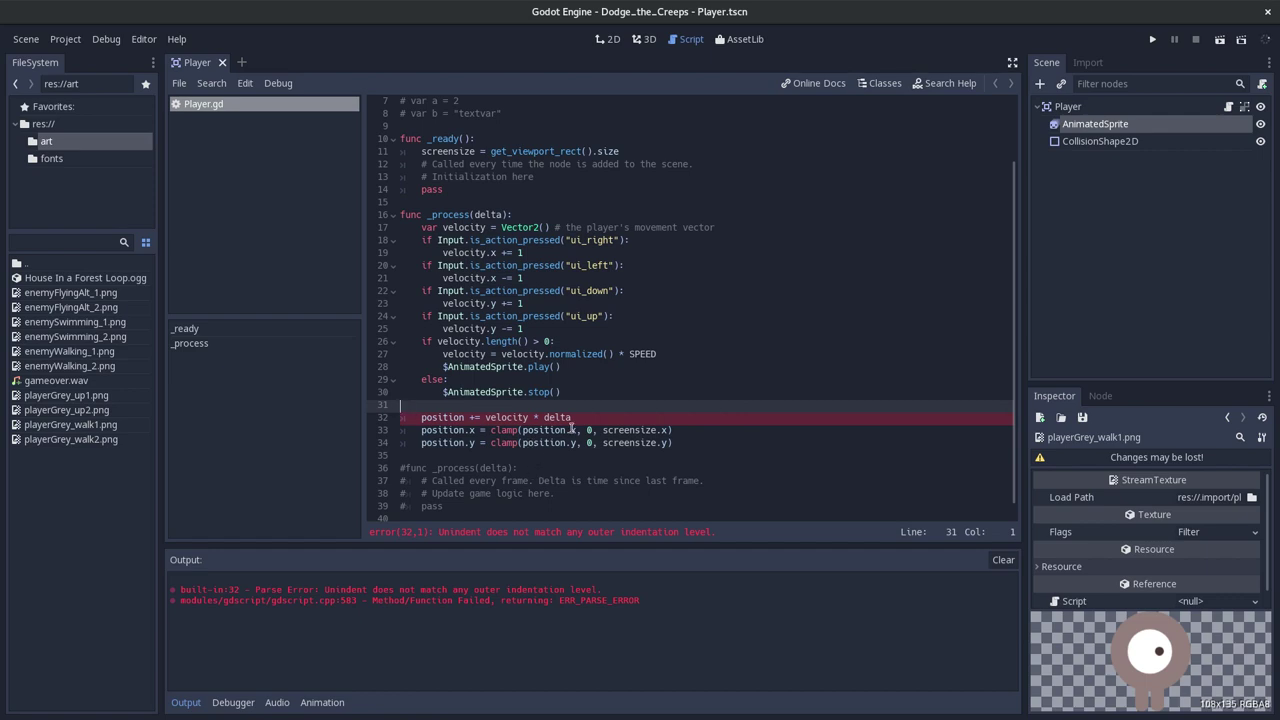
left_click(409, 417)
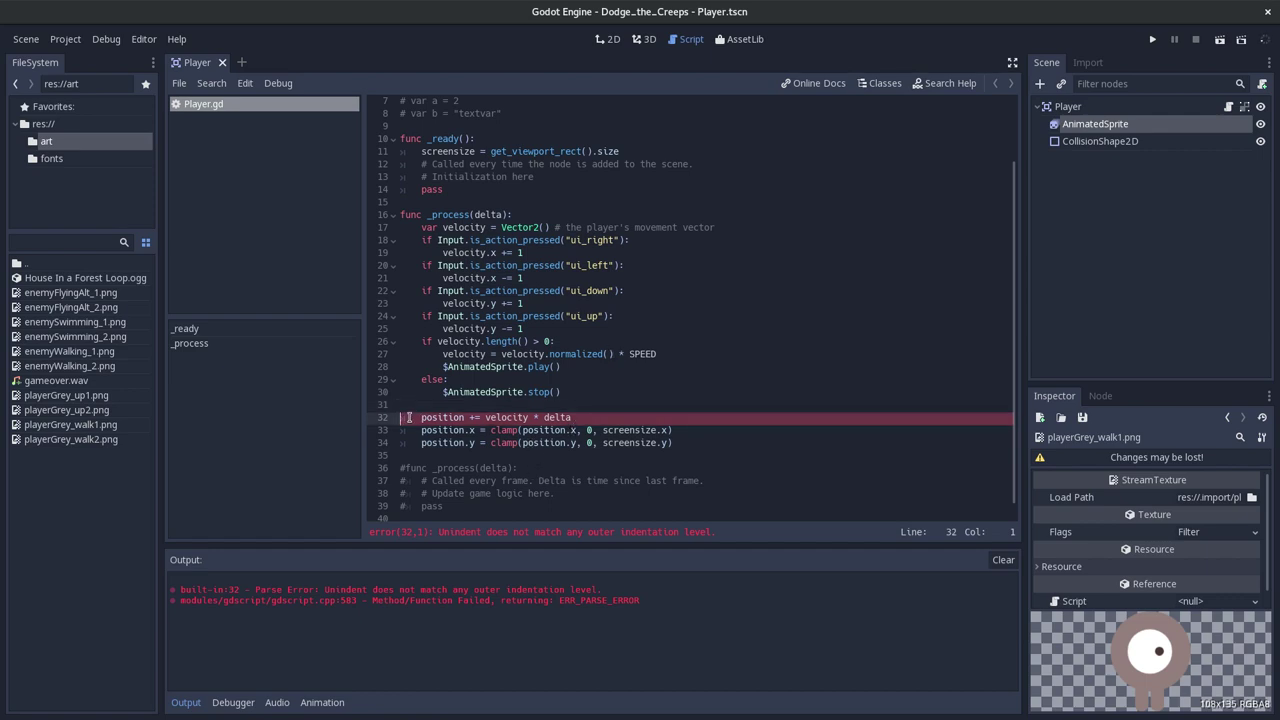
type("#")
key("End")
key("BackSpace")
key("Down")
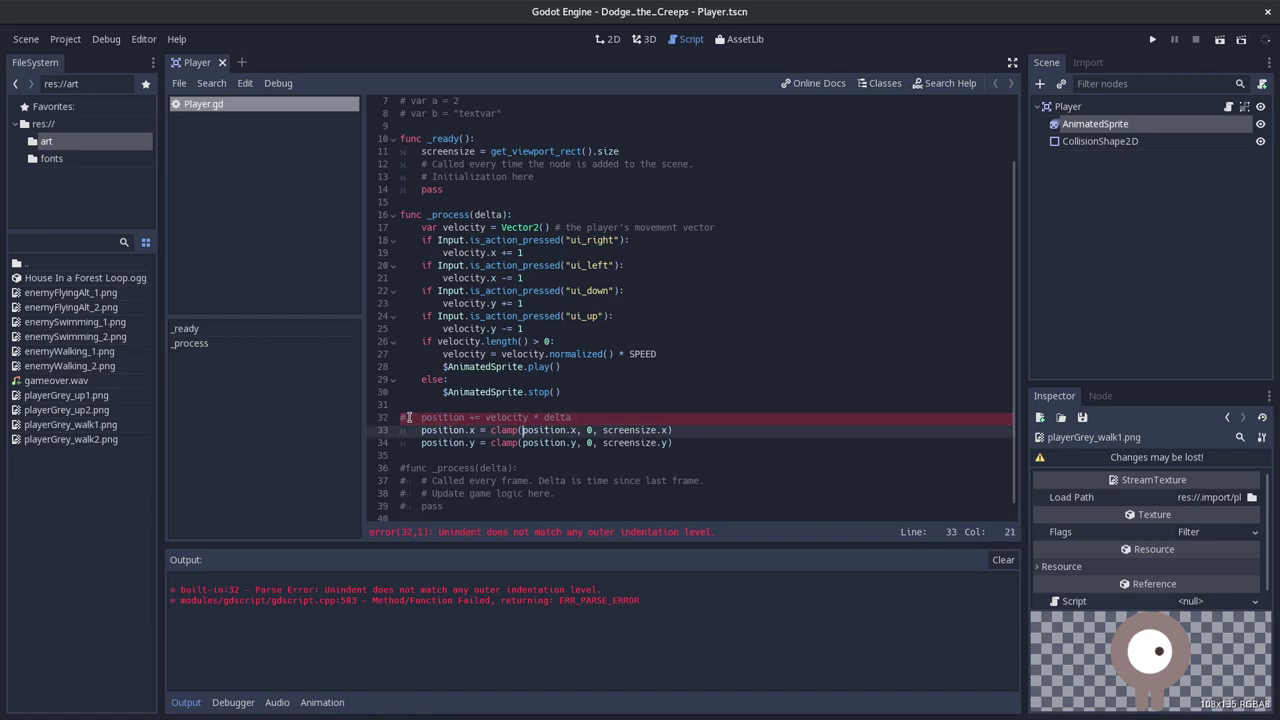
key("Home")
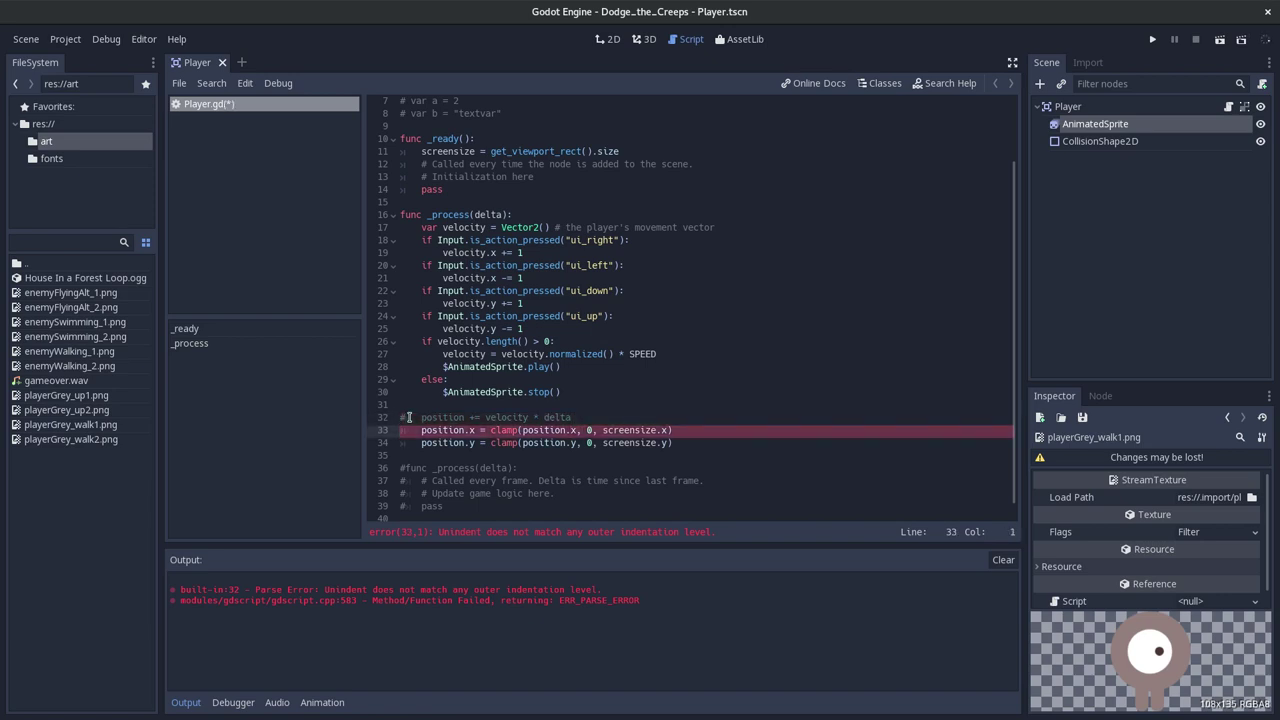
type("#")
key("ctrl+s")
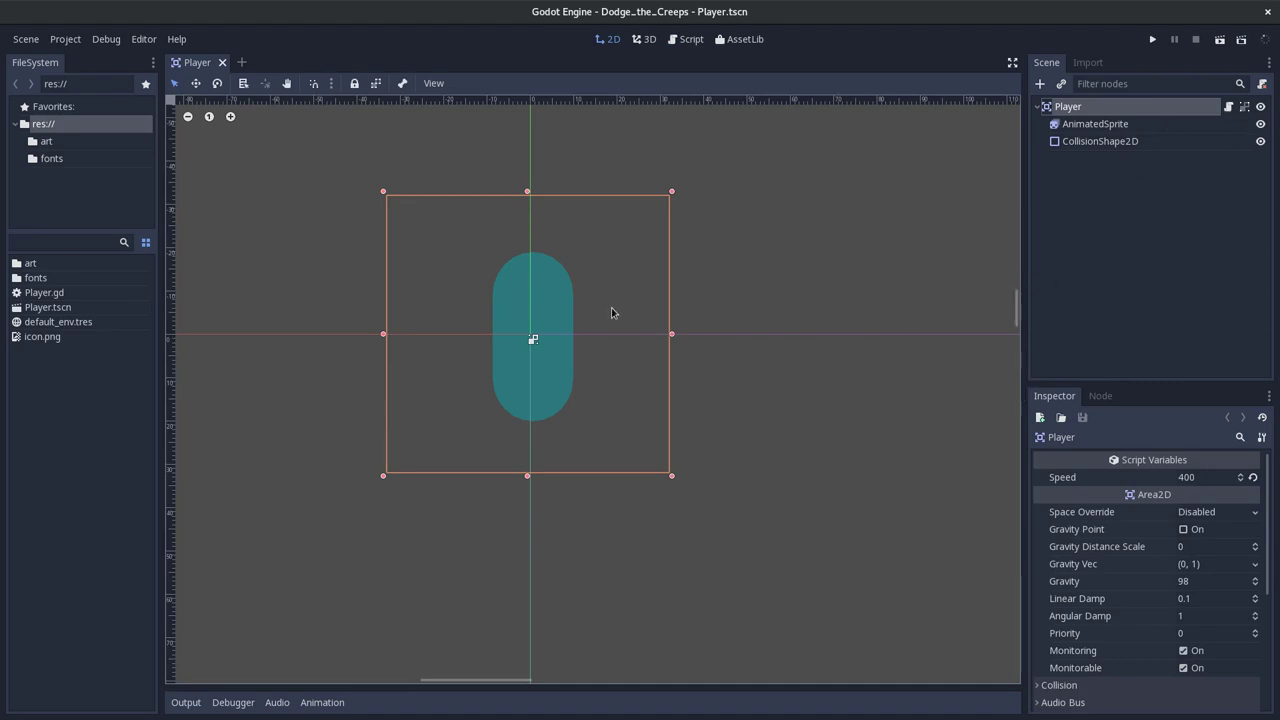
- Open the AnimatedSprite's SpriteFrames, select the empty up animation, and browse to res://art
left_click(1145, 124)
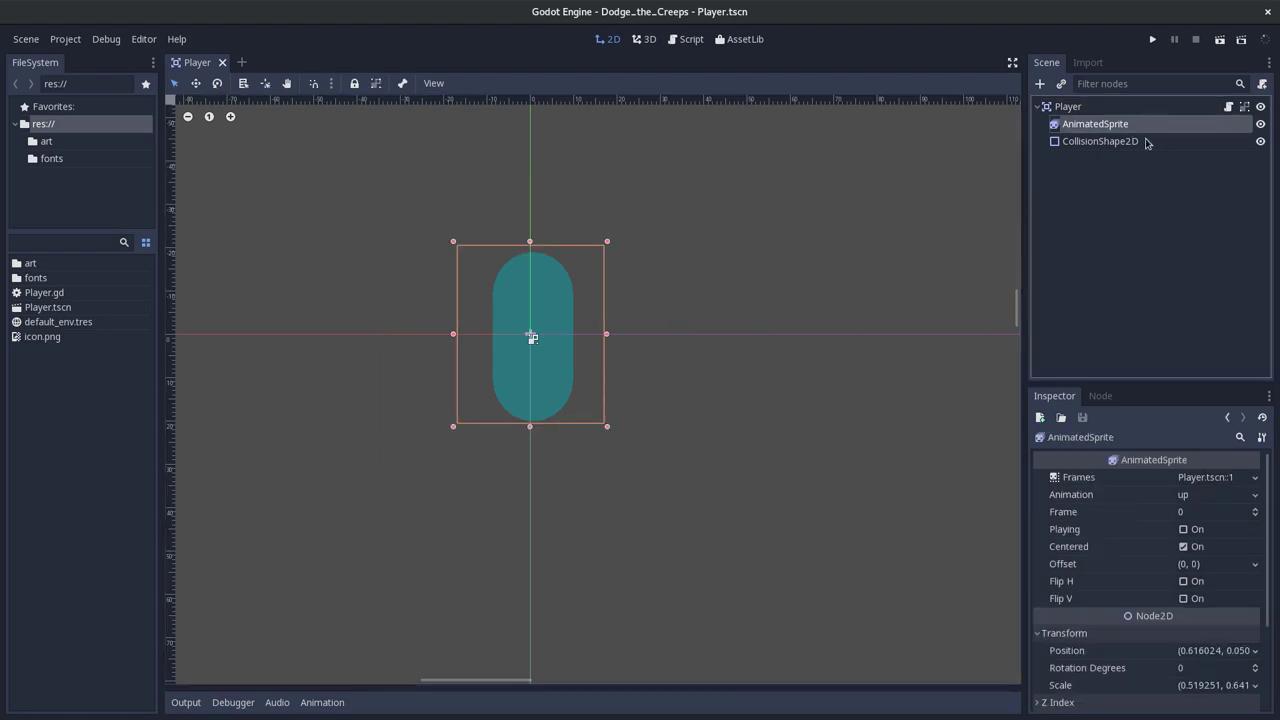
left_click(1237, 480)
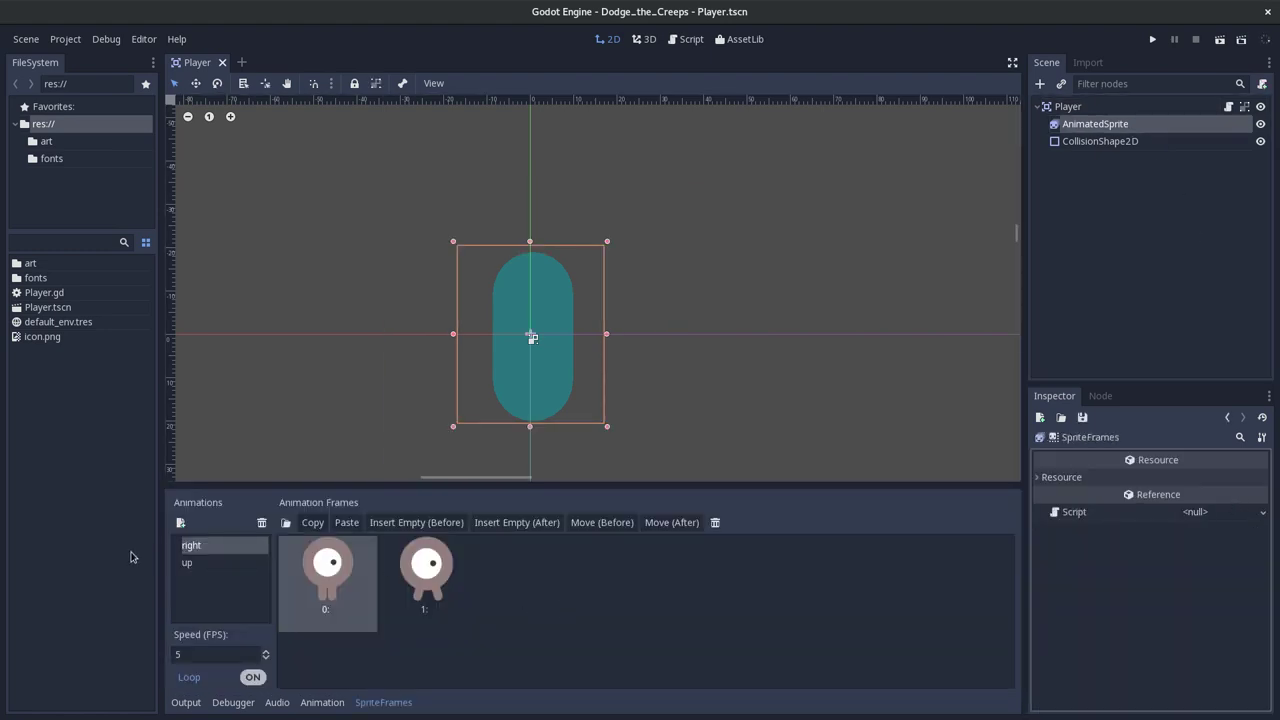
left_click(255, 566)
left_click(250, 549)
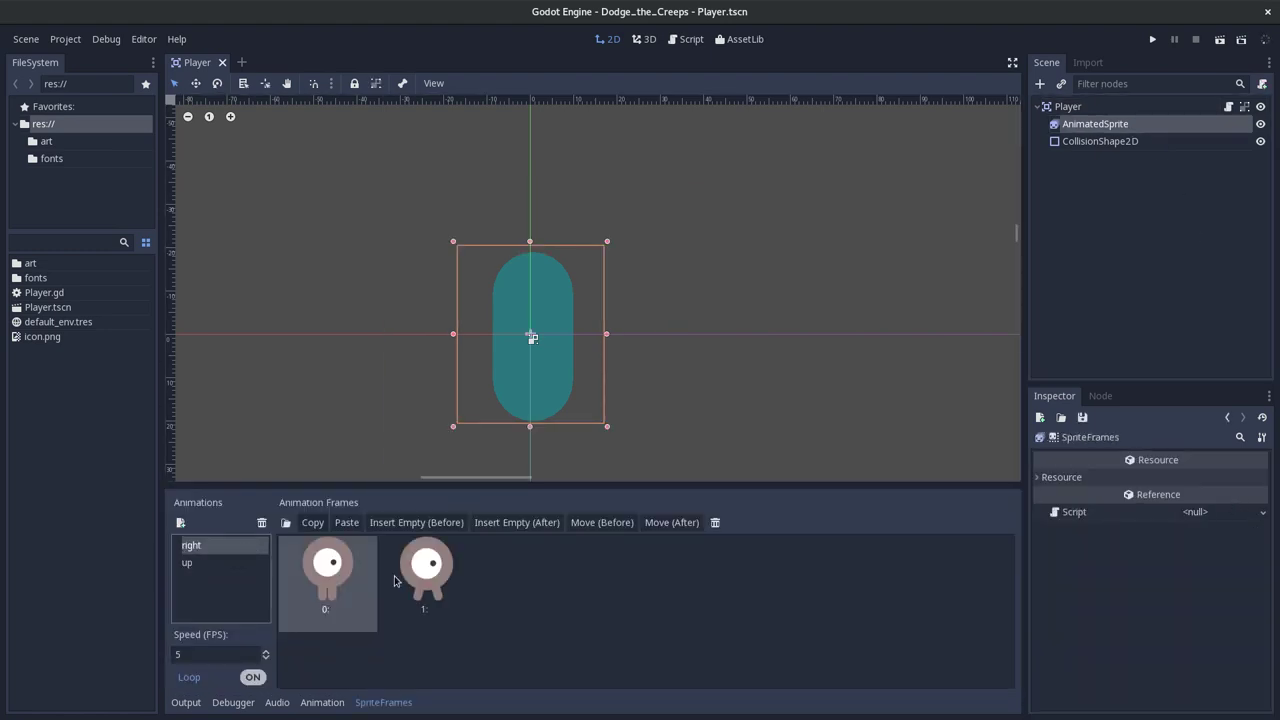
left_click(198, 565)
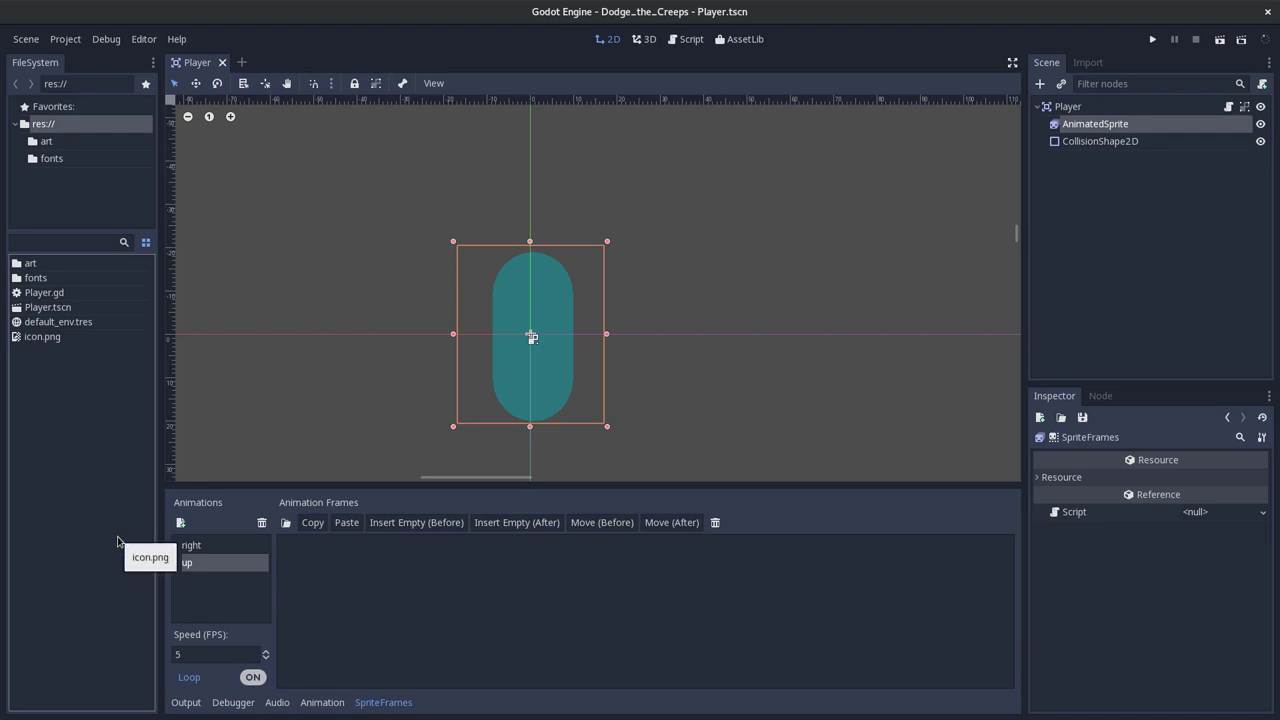
left_click(46, 142)
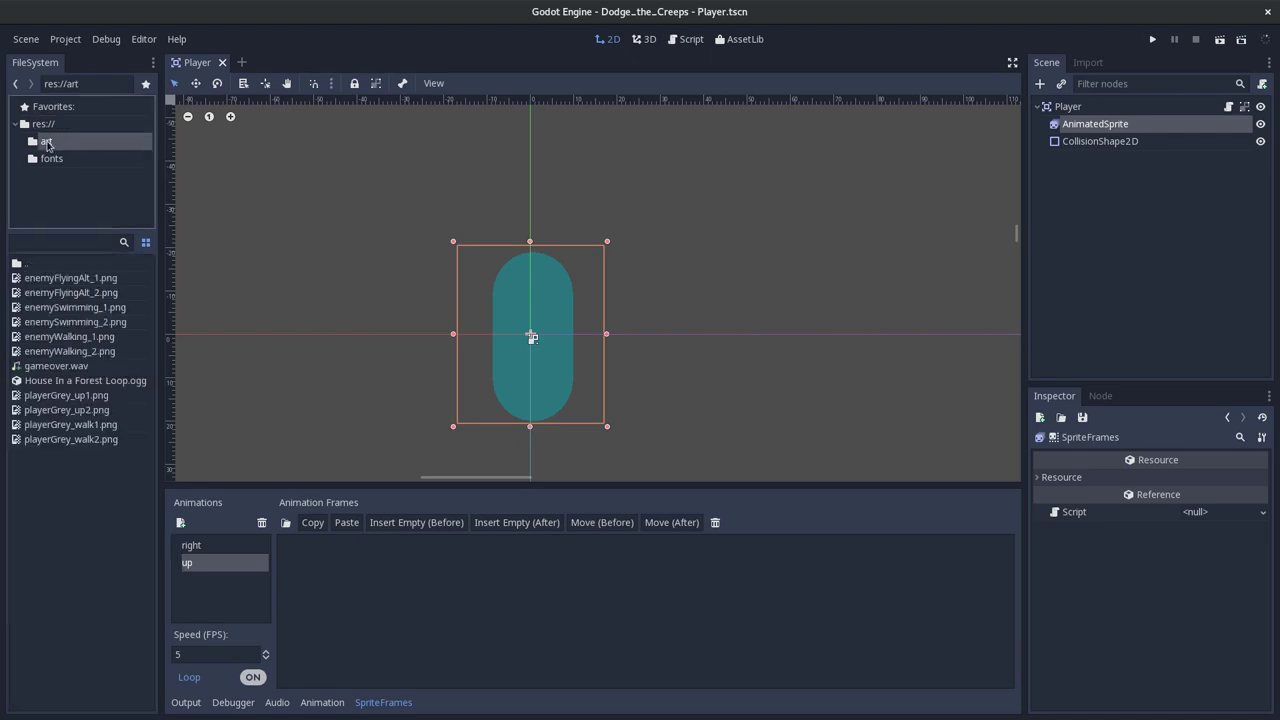
left_click(60, 162)
left_click(54, 145)
left_click(207, 542)
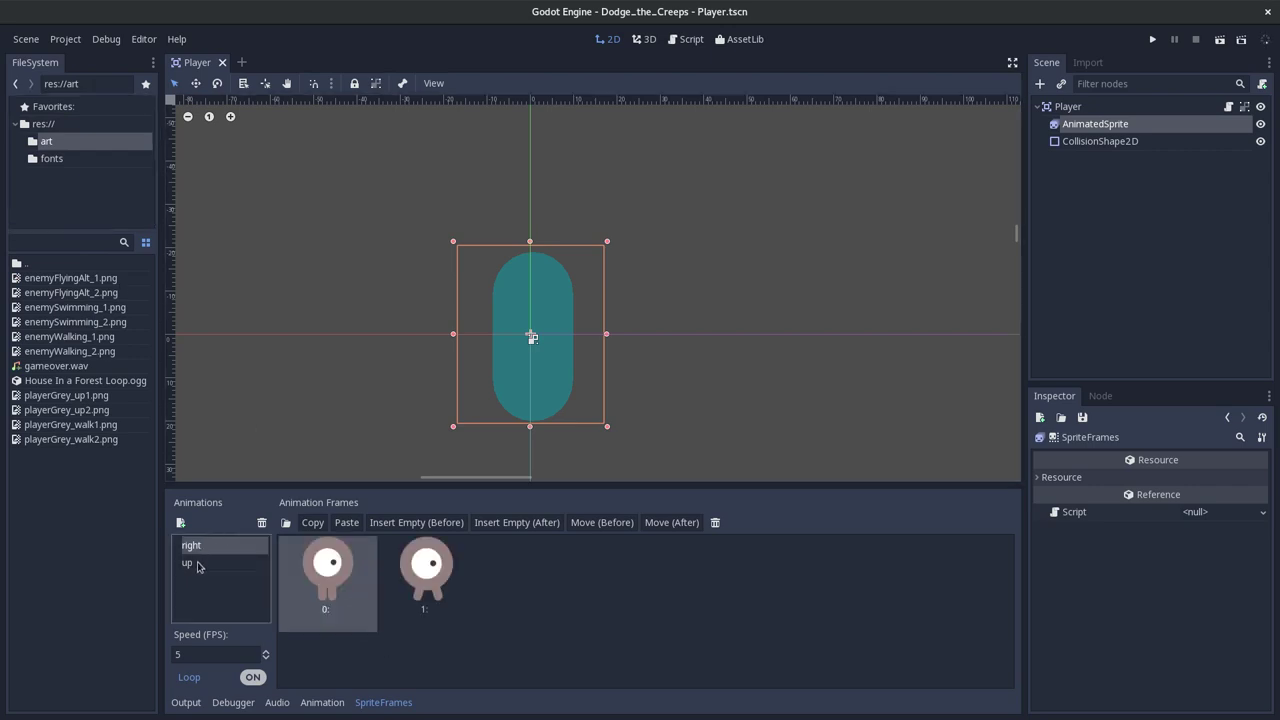
left_click(200, 563)
- Add playerGrey_up1.png and playerGrey_up2.png as the up animation's frames
mouse_move(93, 397)
left_mouse_down()
mouse_move(163, 427)
mouse_move(380, 597)
left_mouse_up()
left_click_drag(66, 410, 345, 575)
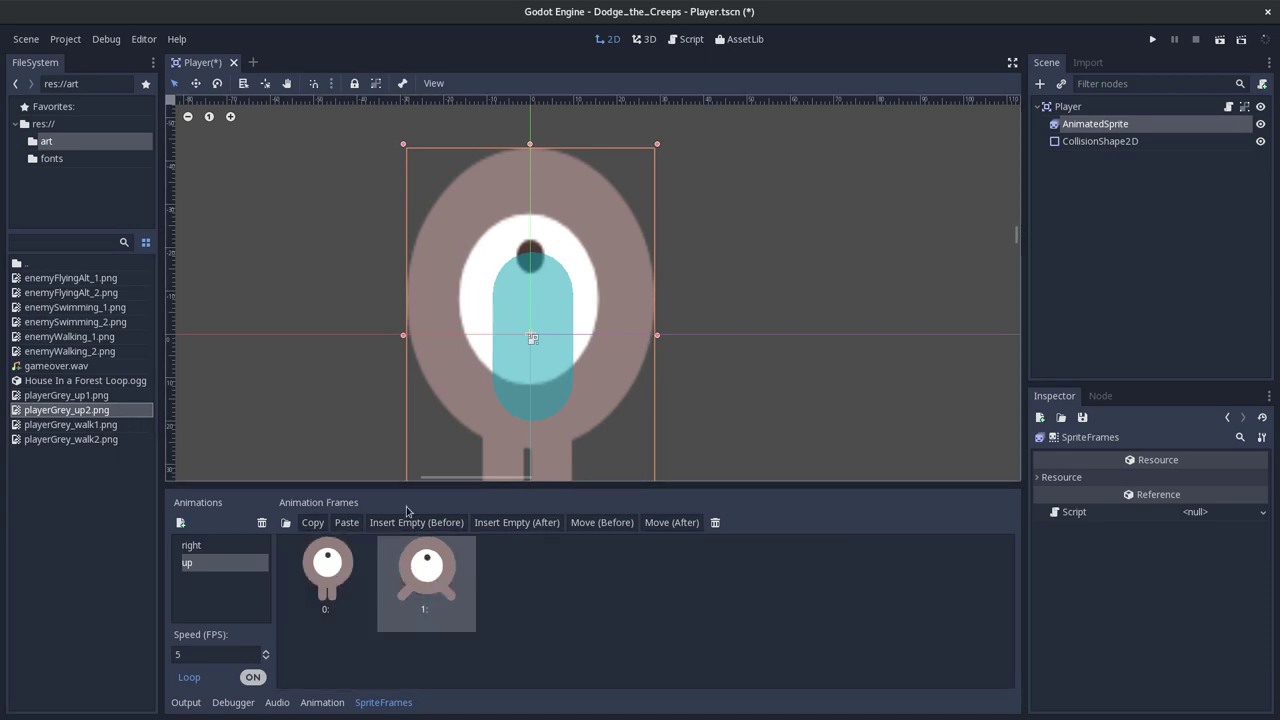
left_click(232, 547)
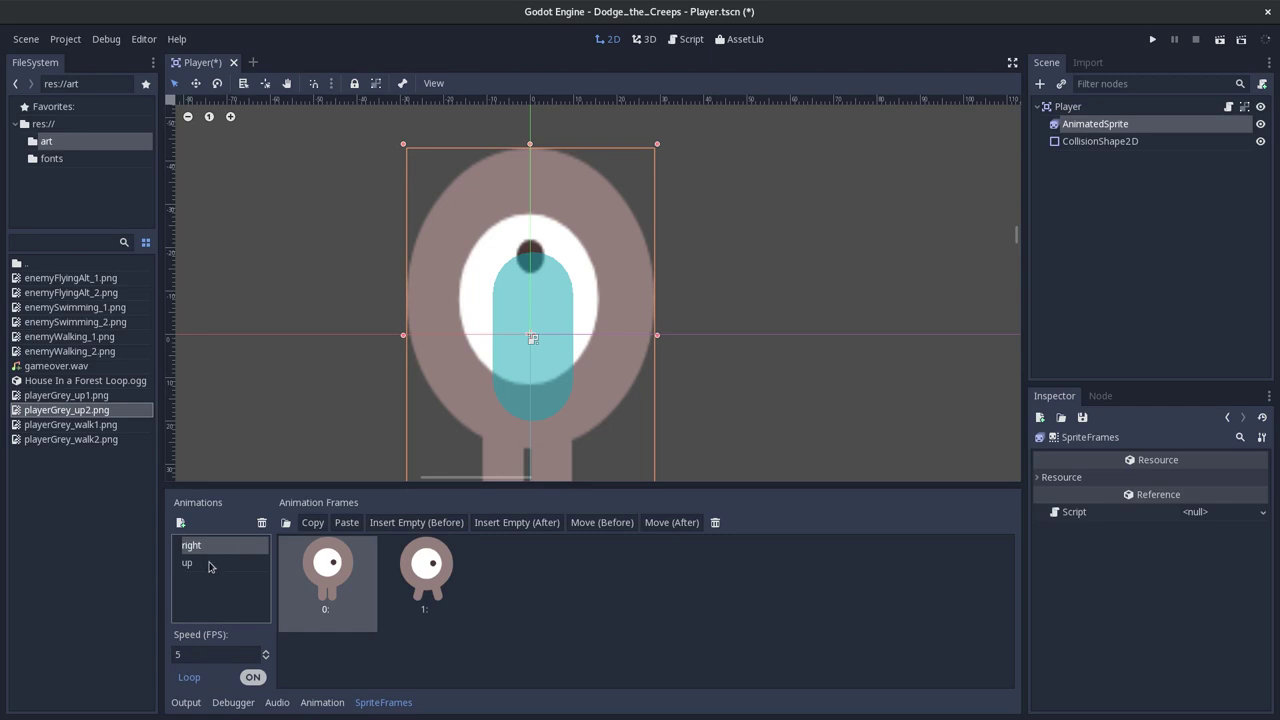
left_click(1108, 141)
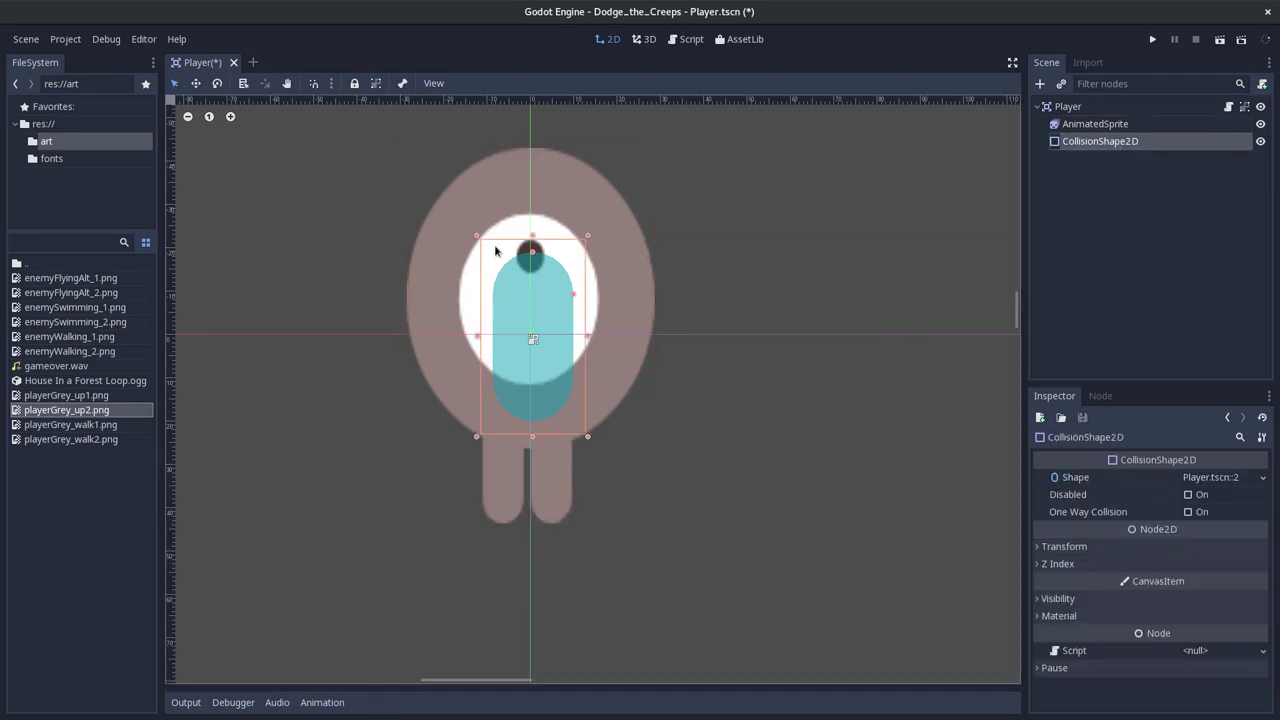
- Widen the collision rectangle left and right and extend its bottom down over the legs
left_click_drag(477, 237, 397, 148)
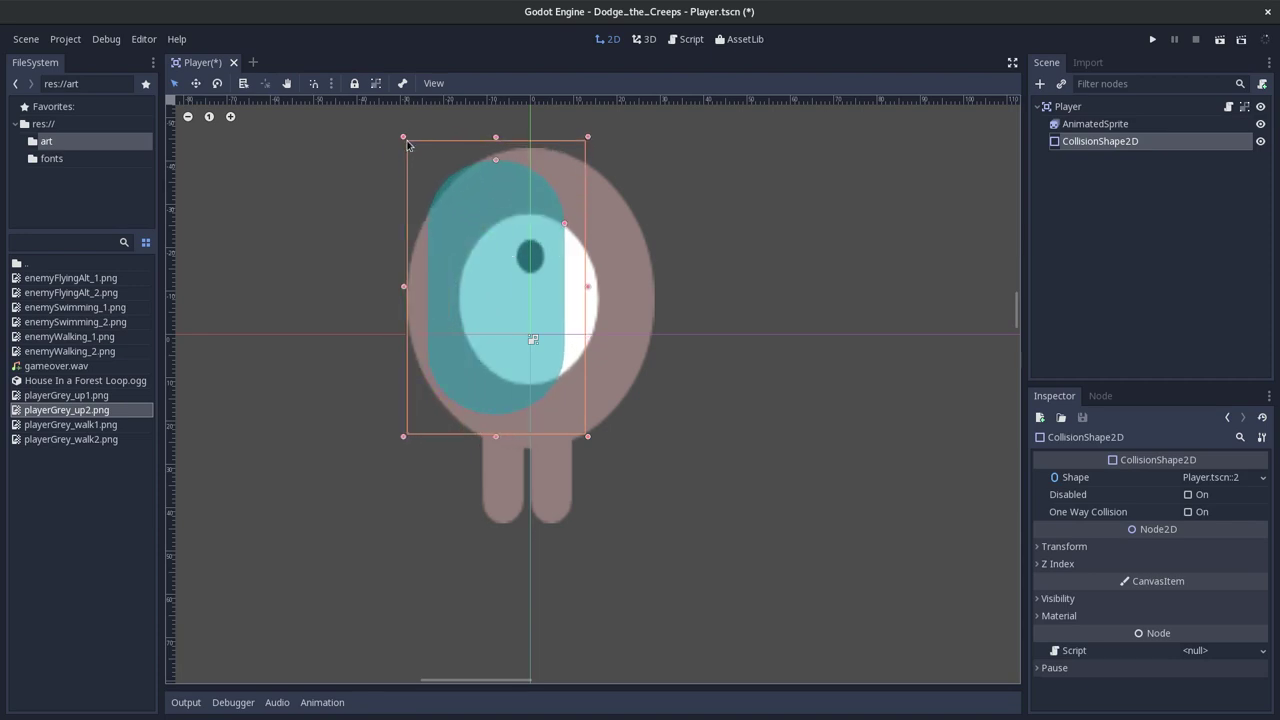
left_click_drag(397, 148, 404, 146)
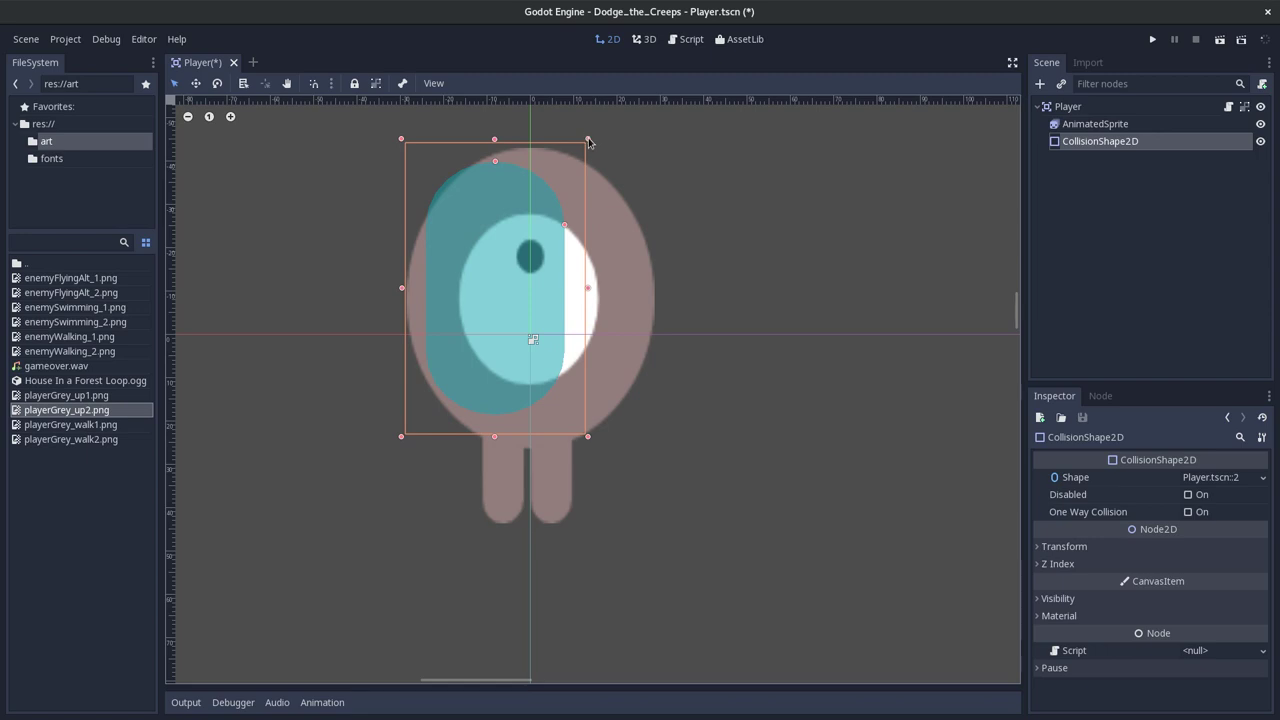
left_click_drag(588, 140, 656, 153)
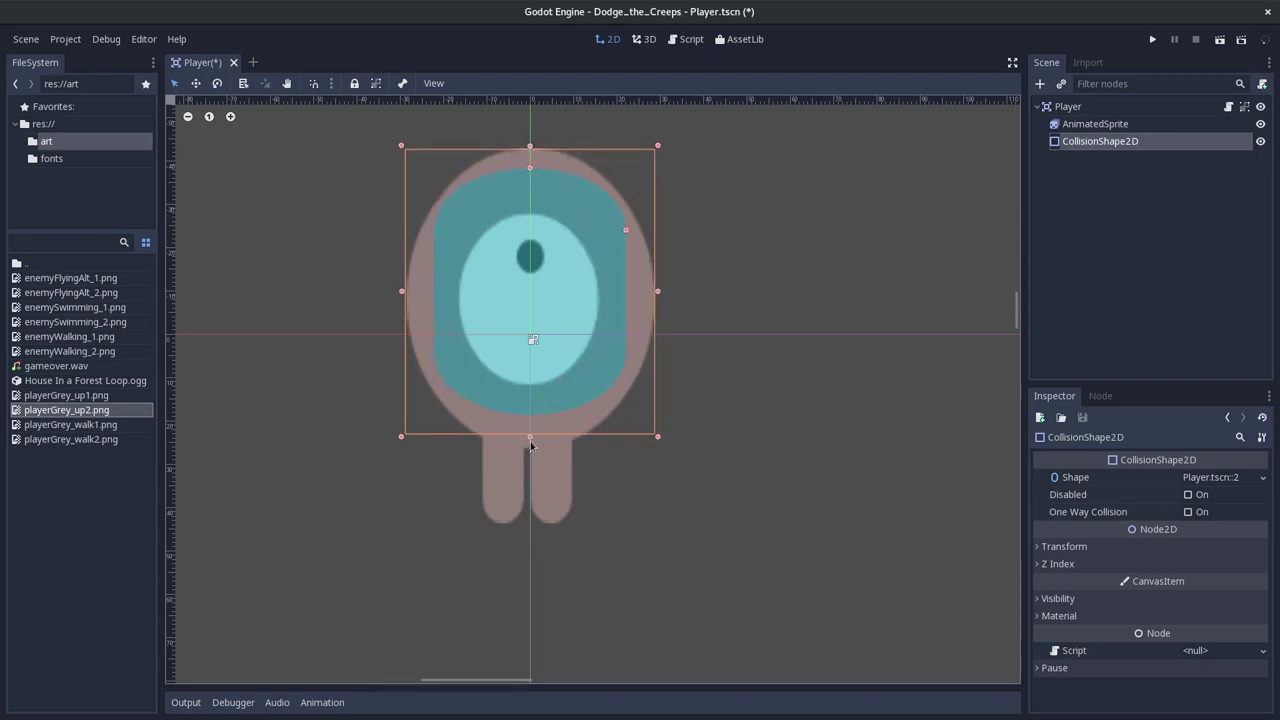
left_click_drag(531, 443, 533, 521)
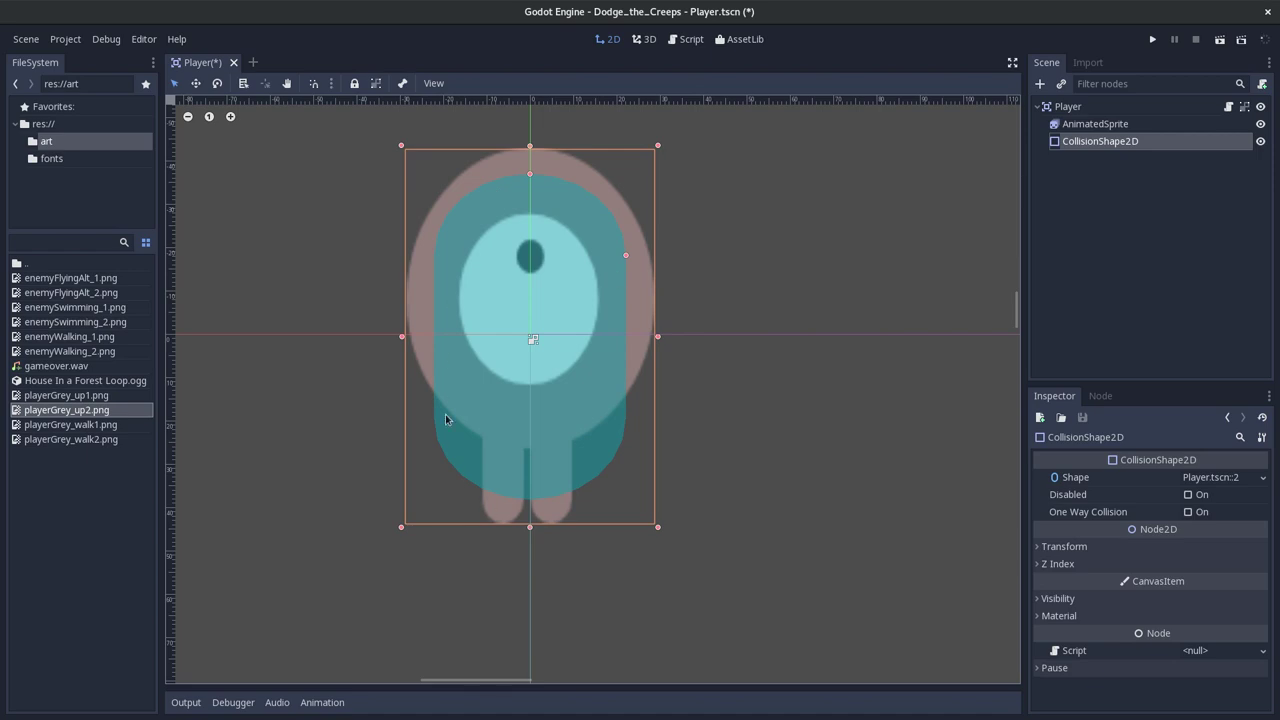
- Reread the tutorial's collision-shape section, then open the CapsuleShape2D showing Radius 10, Height 20
key("alt+Tab")
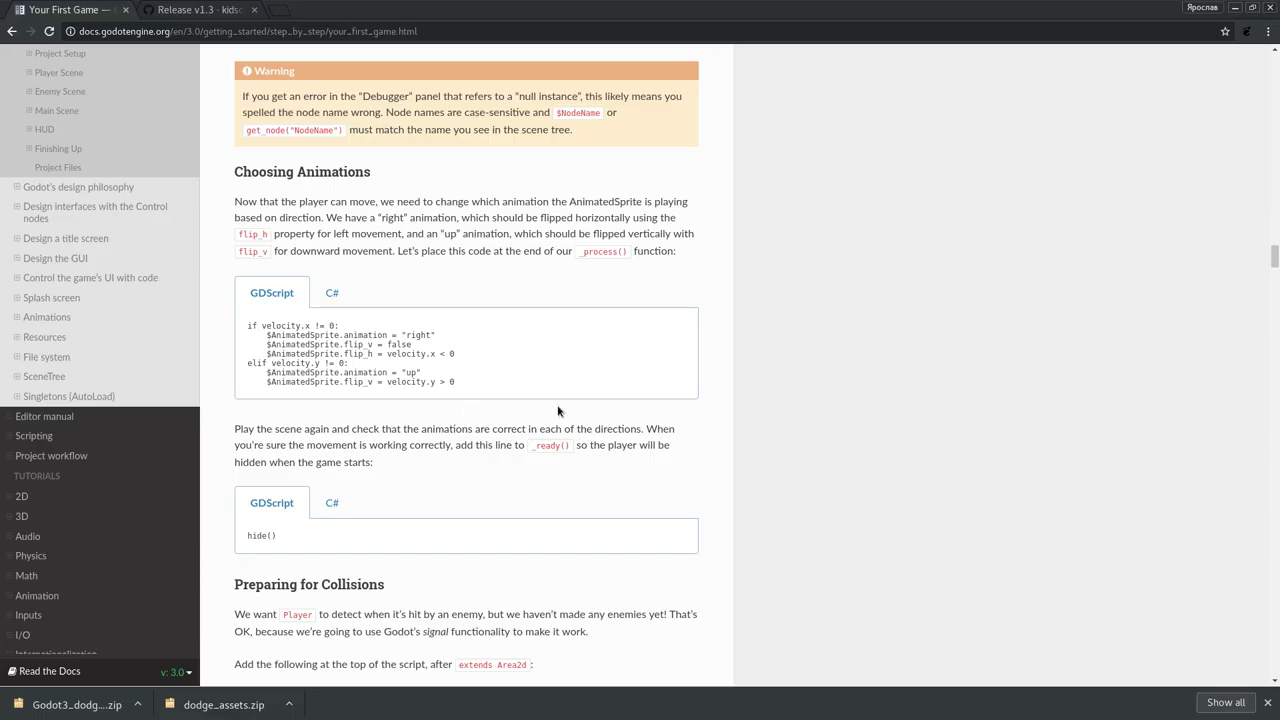
scroll(324, 196, "down", 2)
scroll(324, 196, "up", 5)
scroll(324, 196, "up", 2)
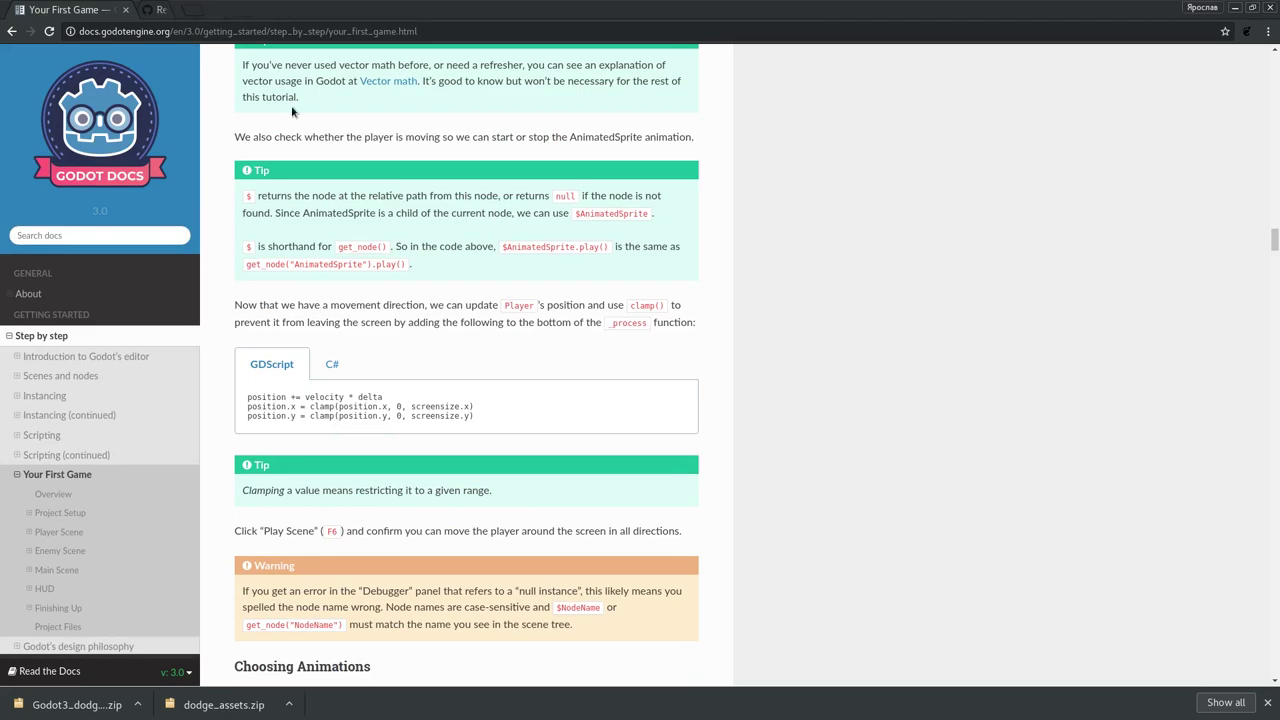
scroll(389, 343, "up", 3)
scroll(389, 343, "up", 5)
scroll(389, 343, "up", 5)
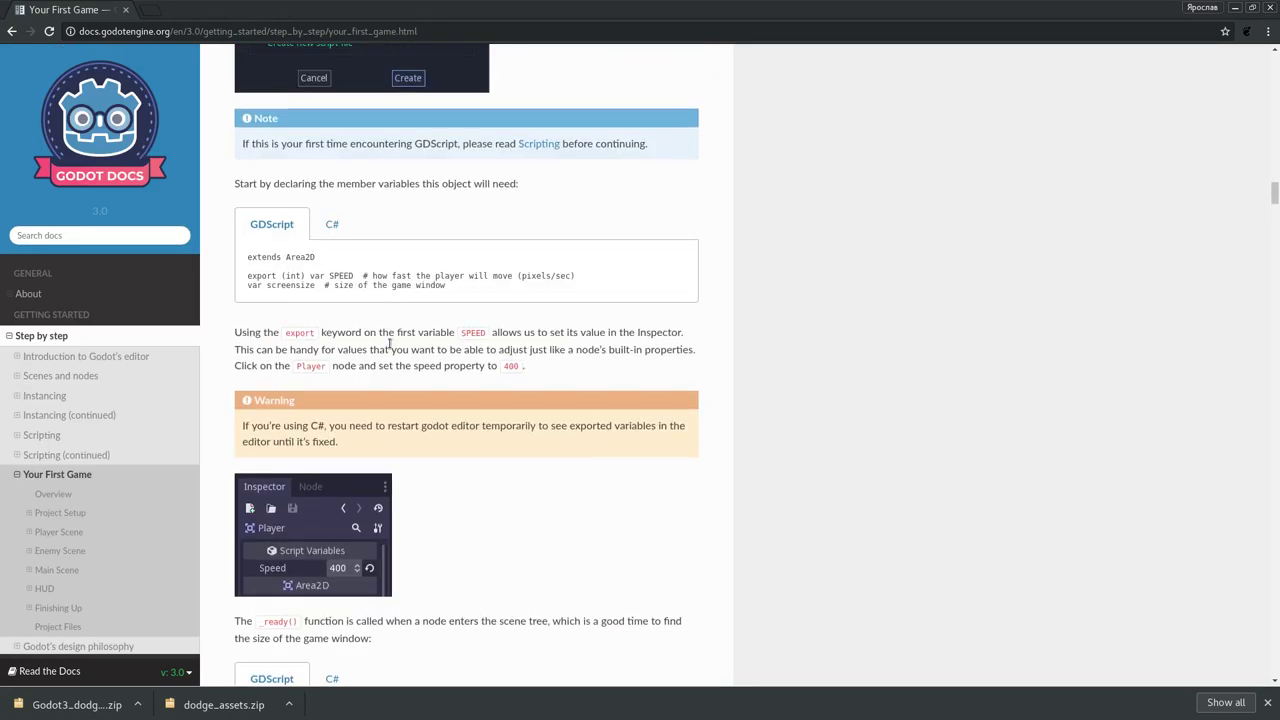
scroll(389, 343, "up", 5)
scroll(389, 343, "up", 5)
scroll(389, 343, "up", 3)
scroll(360, 390, "down", 1)
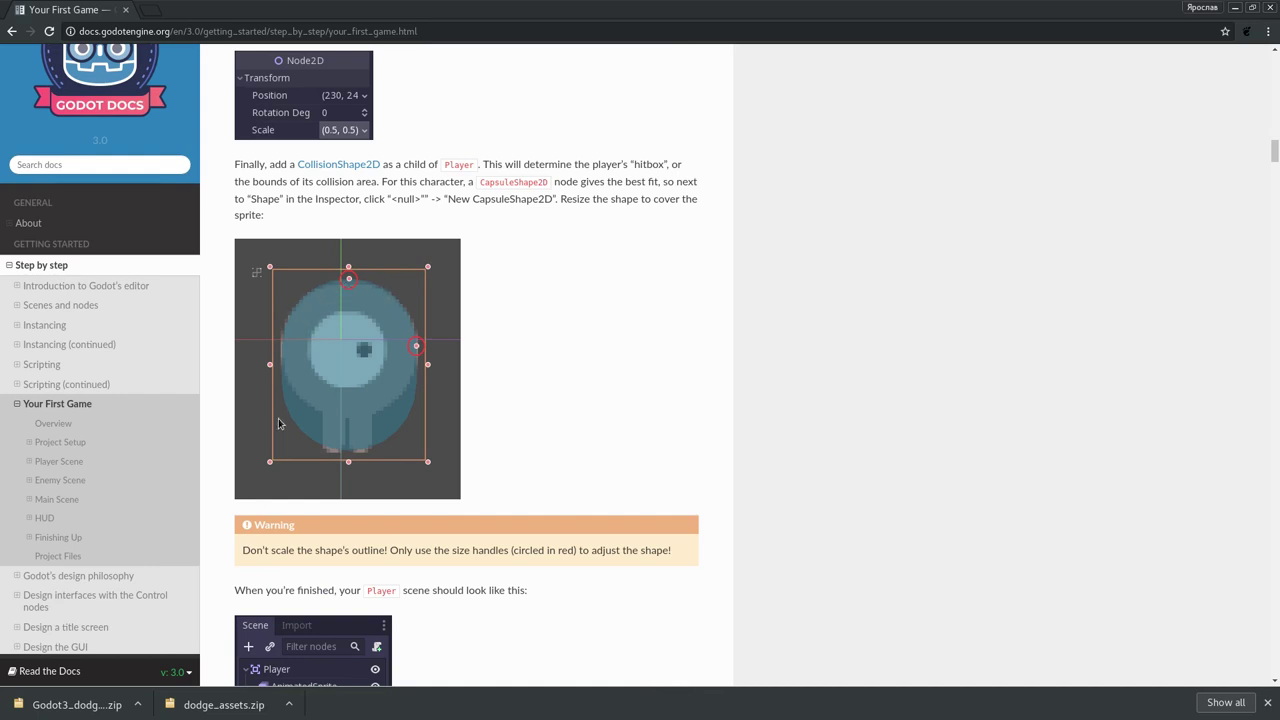
key("alt+Tab")
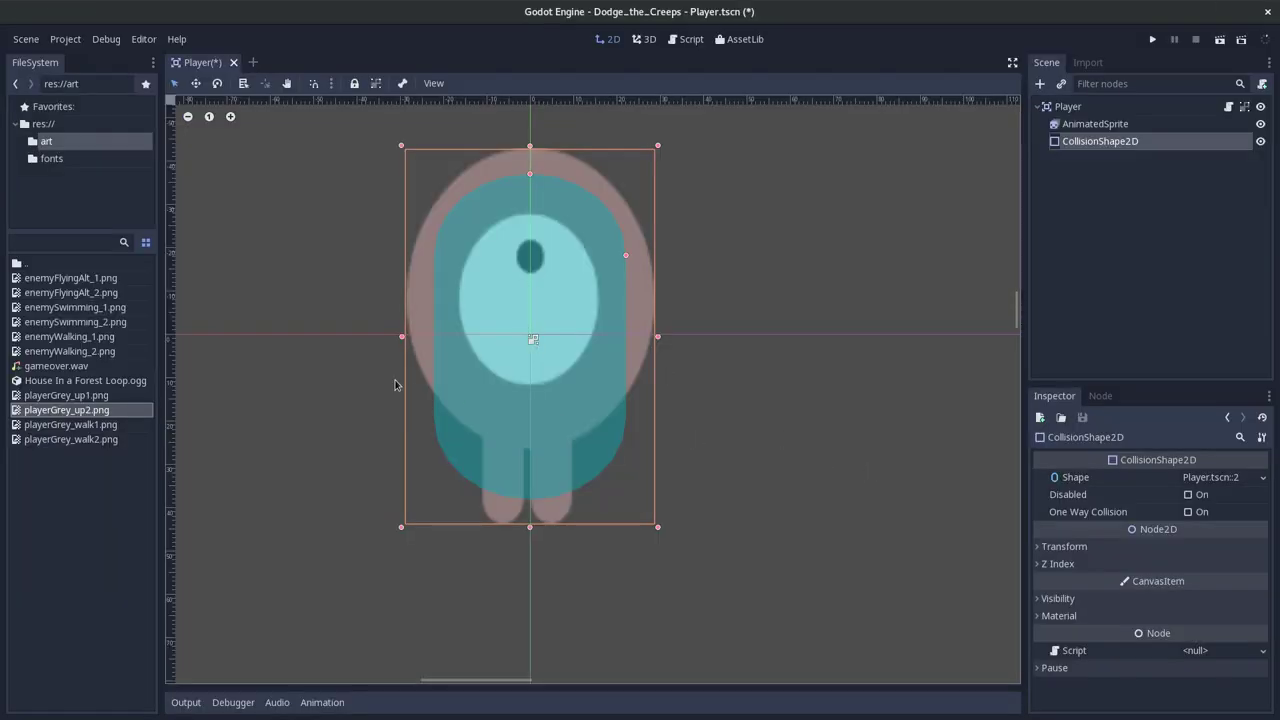
left_click(1236, 478)
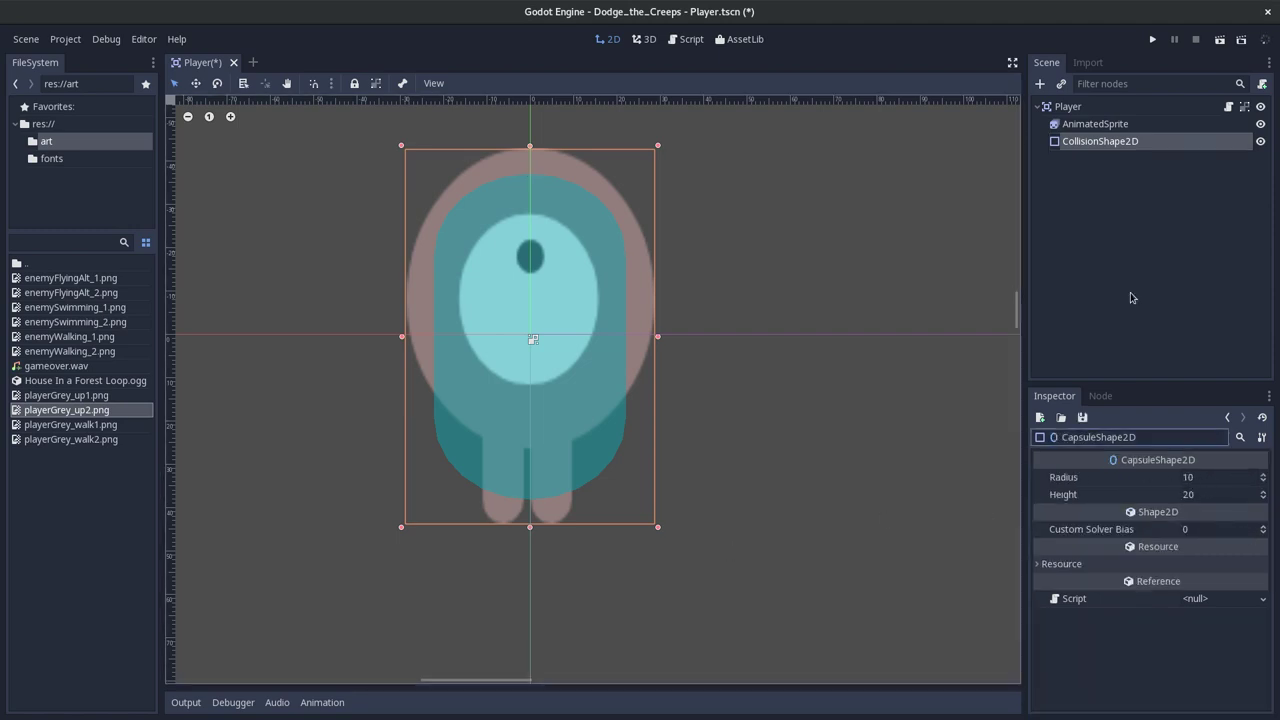
- Inspect the AnimatedSprite and CollisionShape2D nodes and the right animation's frames
left_click(1090, 125)
scroll(1200, 574, "down", 3)
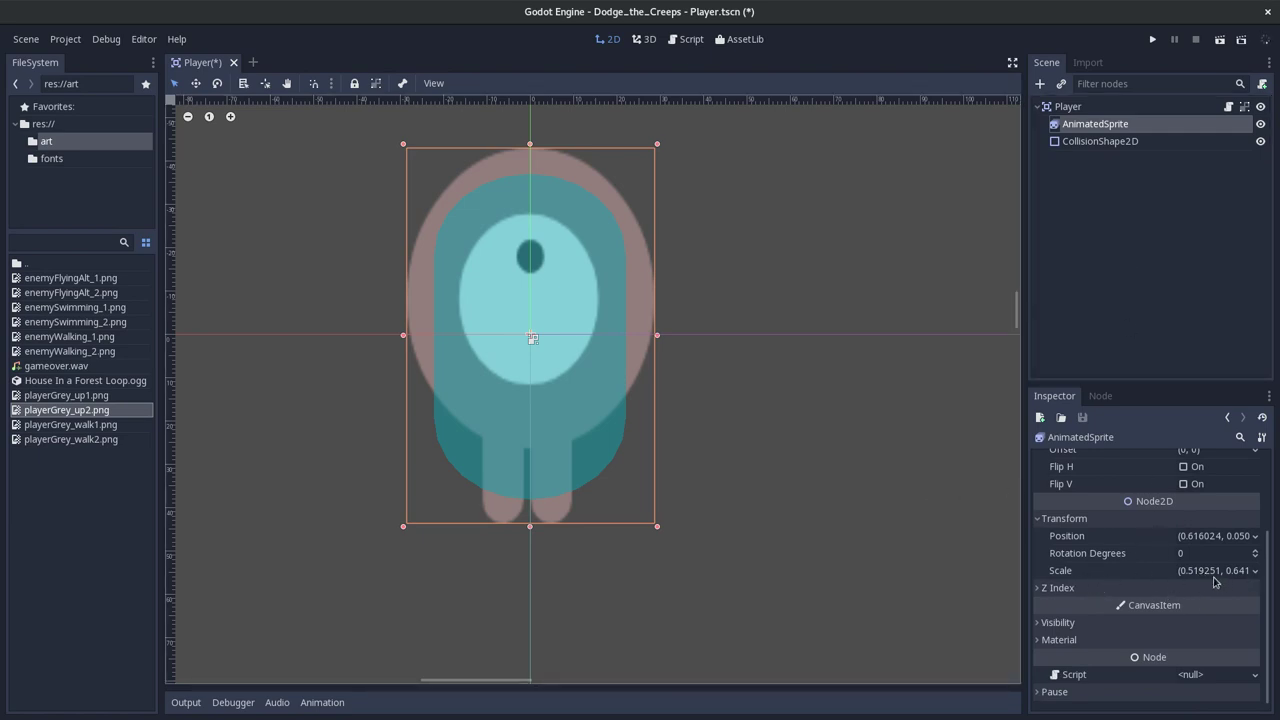
left_click(1092, 144)
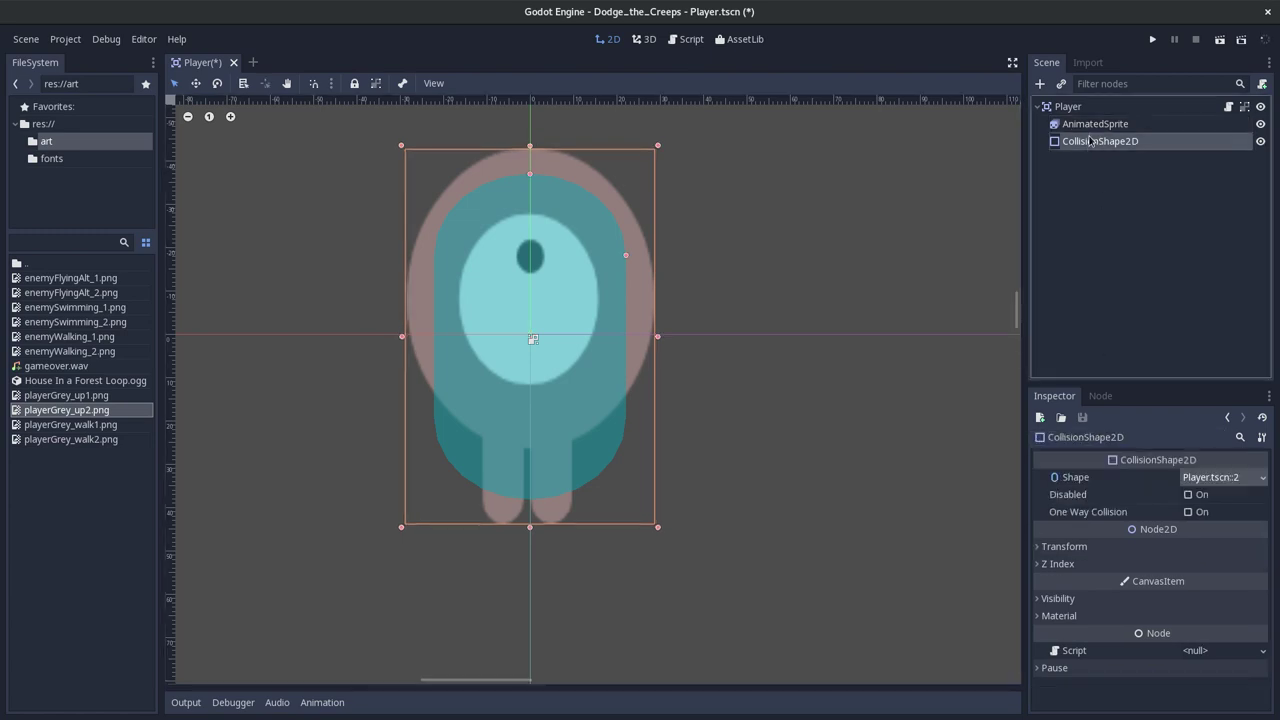
left_click(1093, 128)
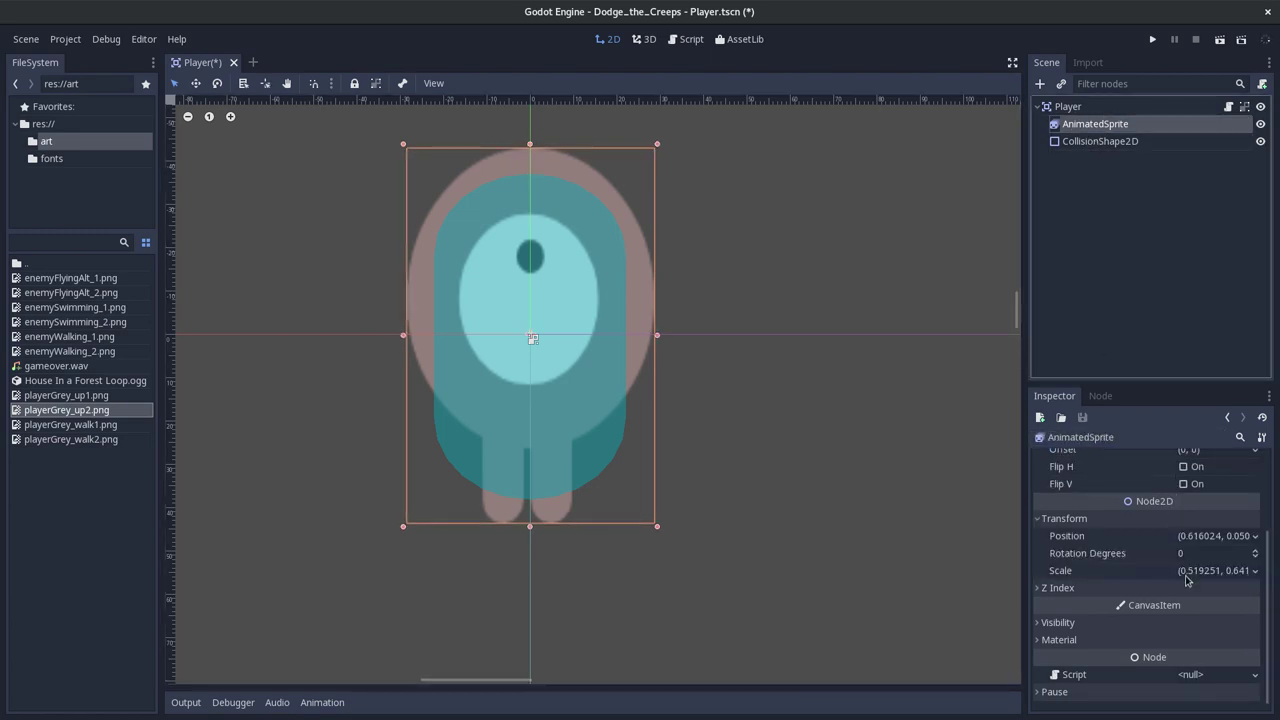
scroll(1210, 597, "up", 3)
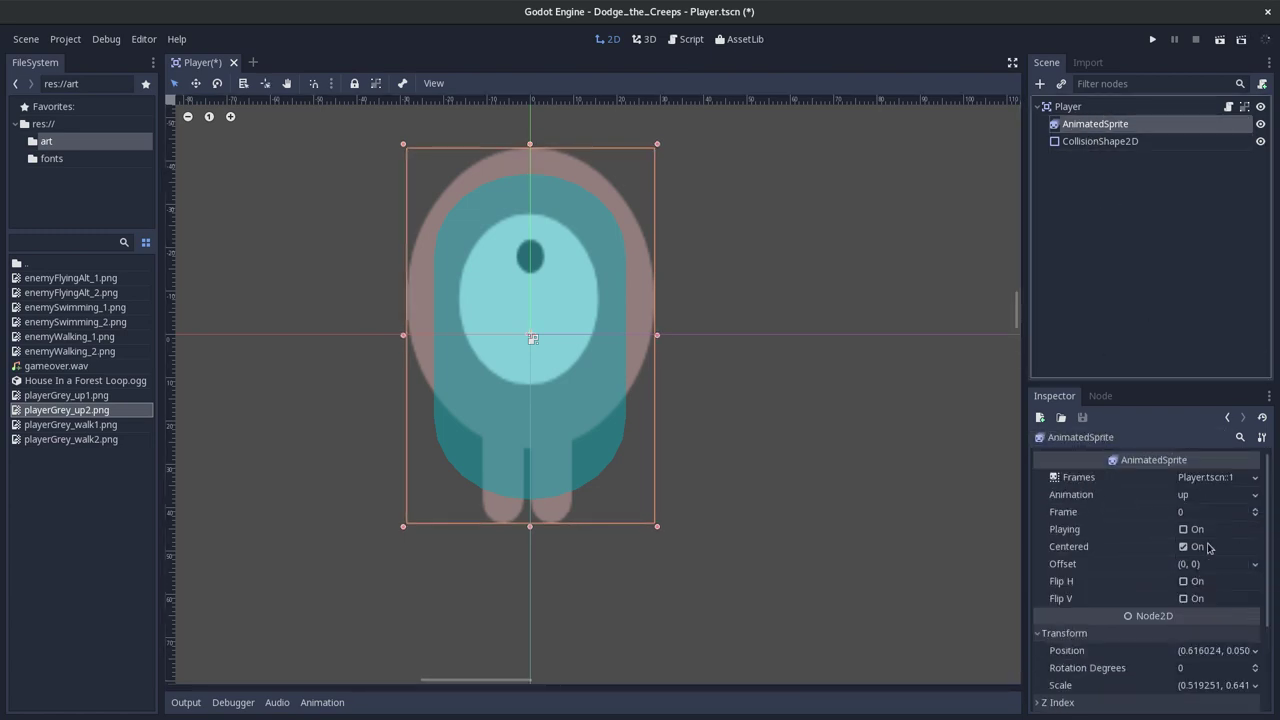
left_click(1205, 478)
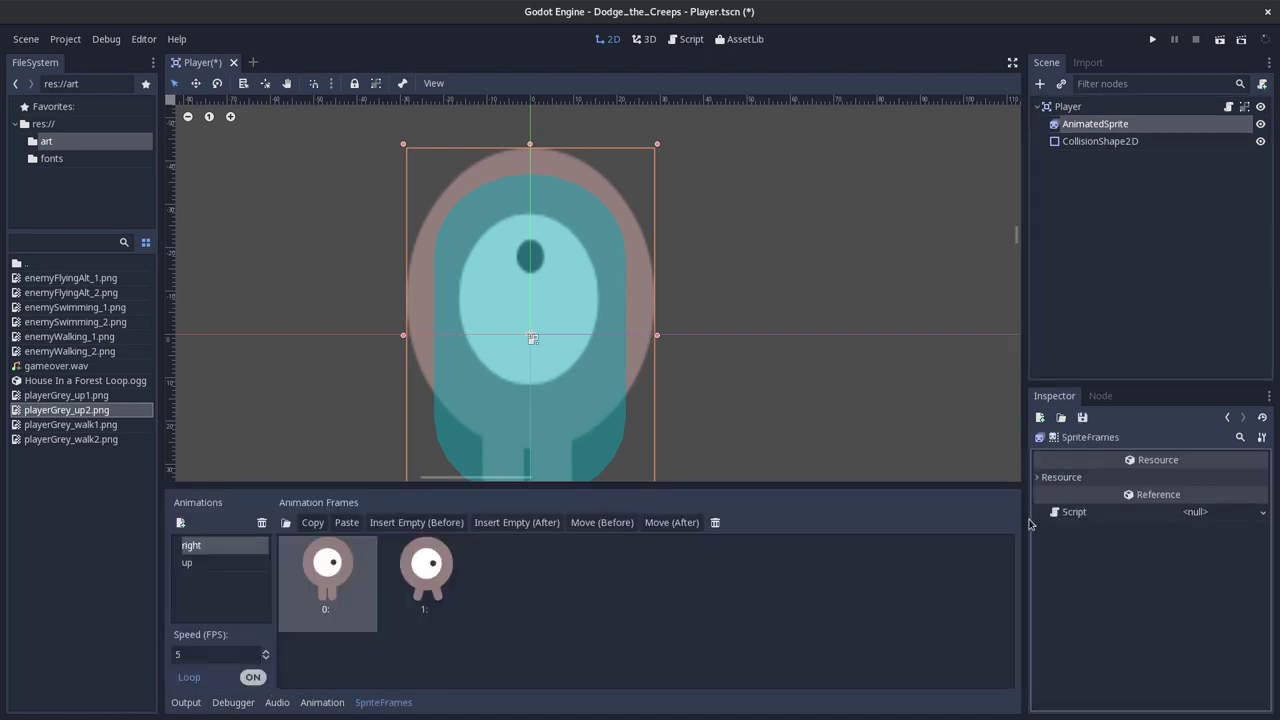
left_click(226, 549)
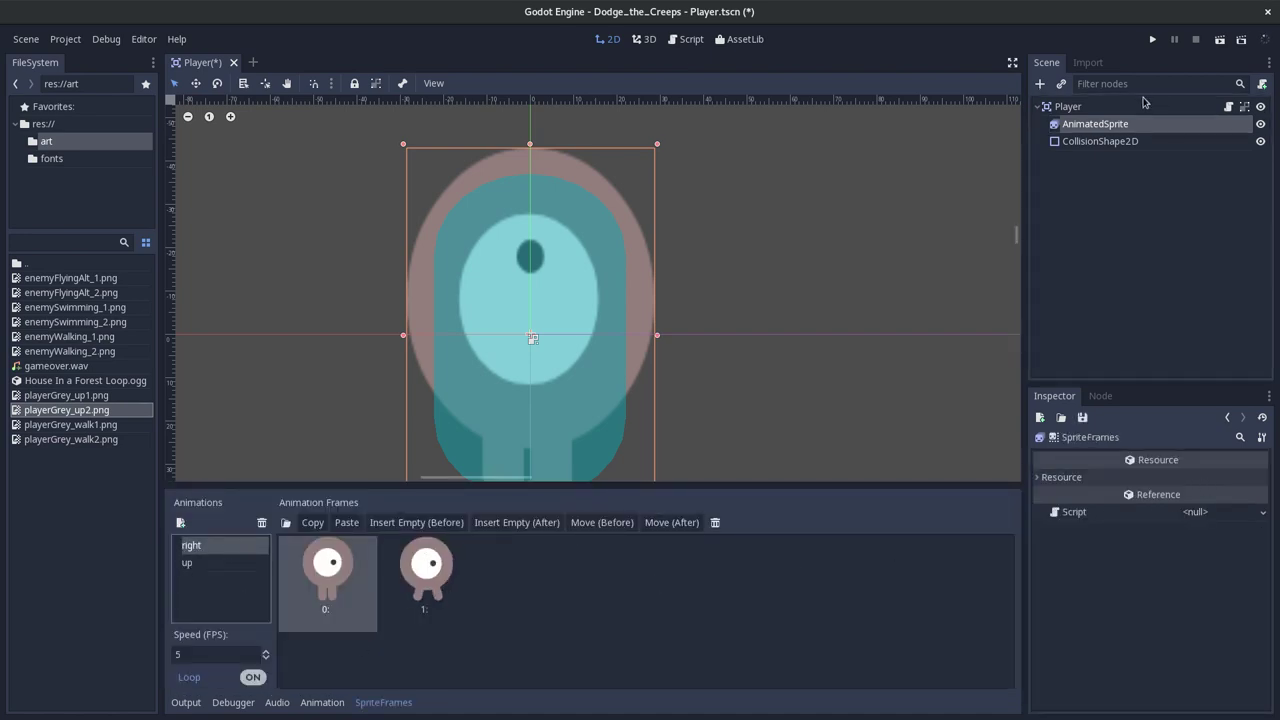
left_click(1108, 127)
scroll(1195, 526, "down", 3)
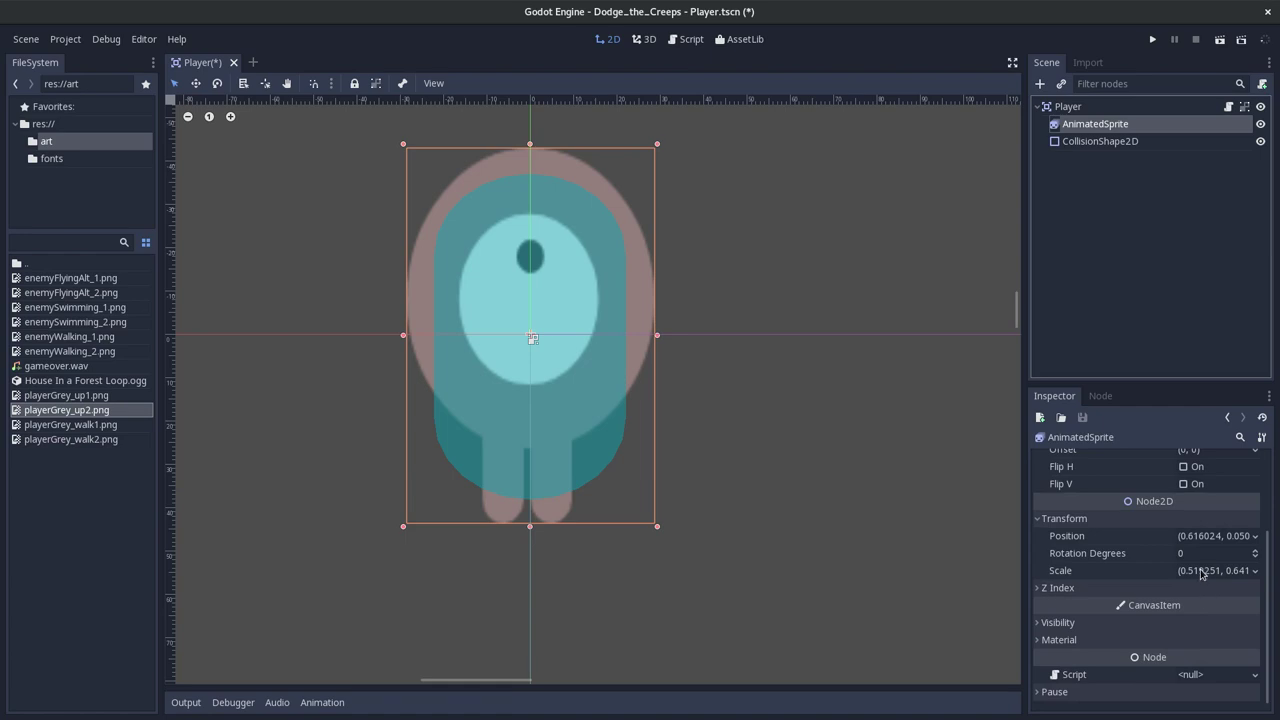
- Set the AnimatedSprite's Transform Scale to 0.5 on both x and y
left_click(1197, 572)
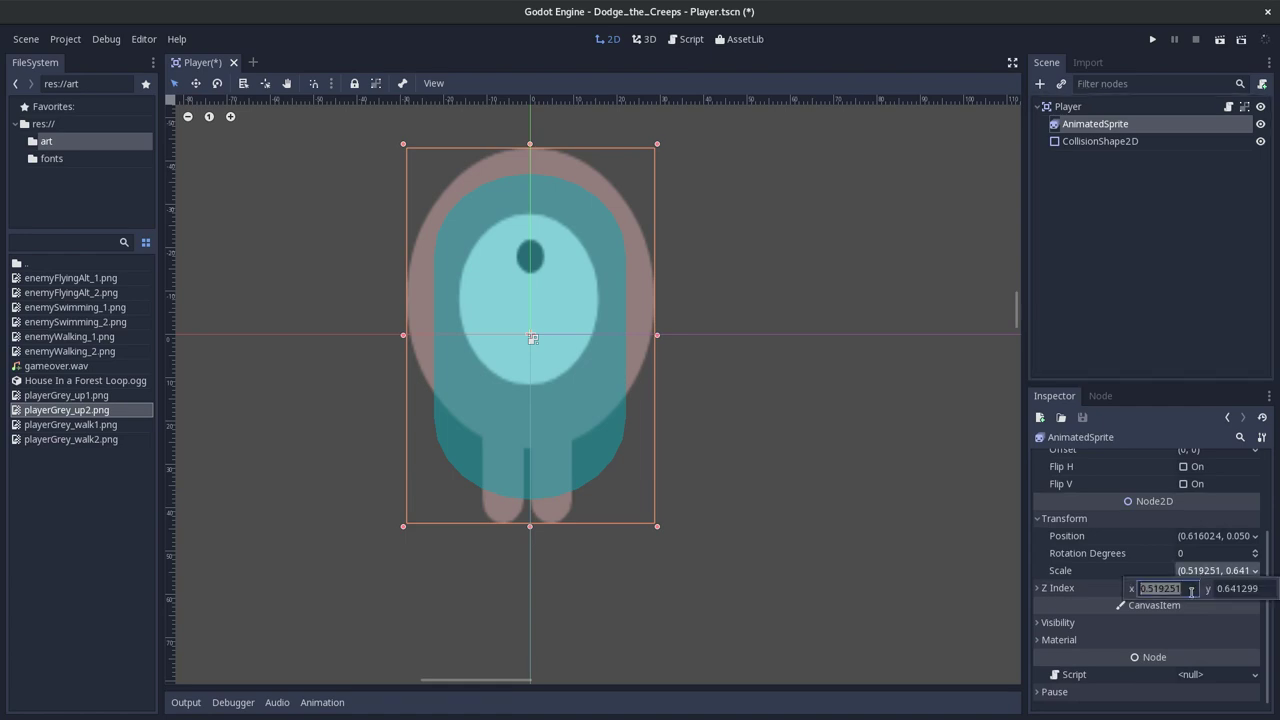
type("0.5")
key("Return")
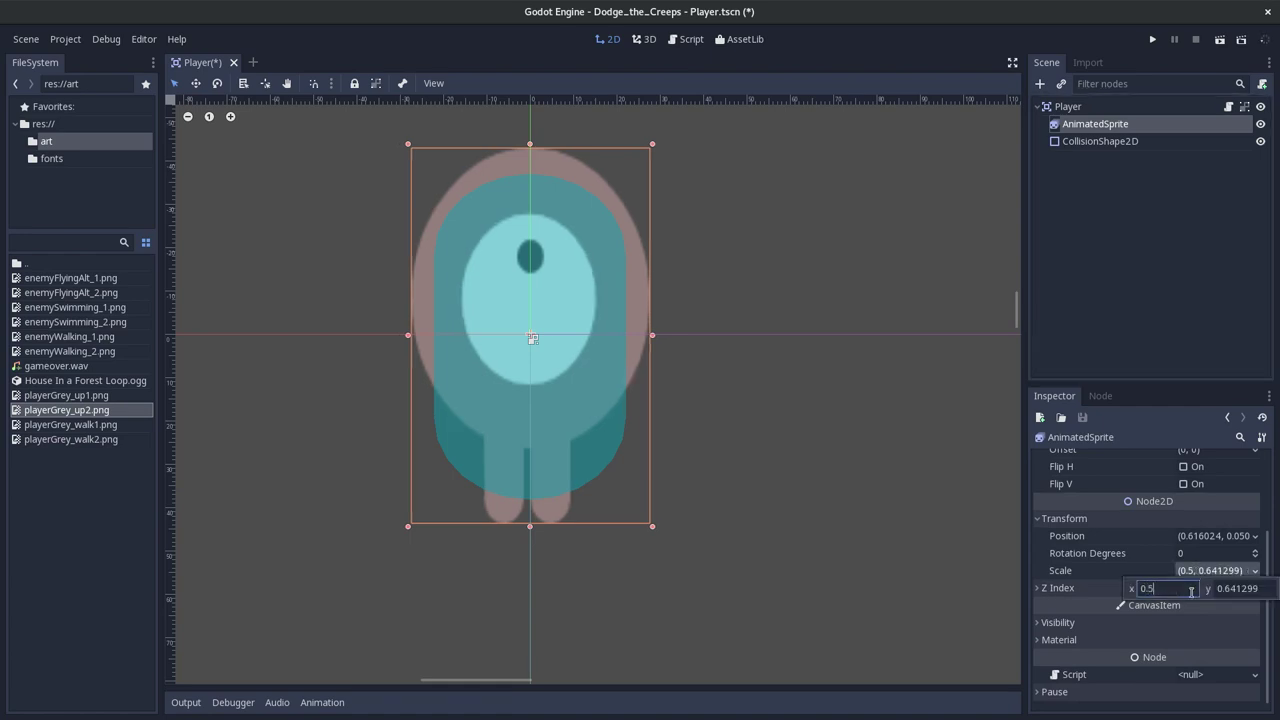
left_click(1228, 588)
type("0.5")
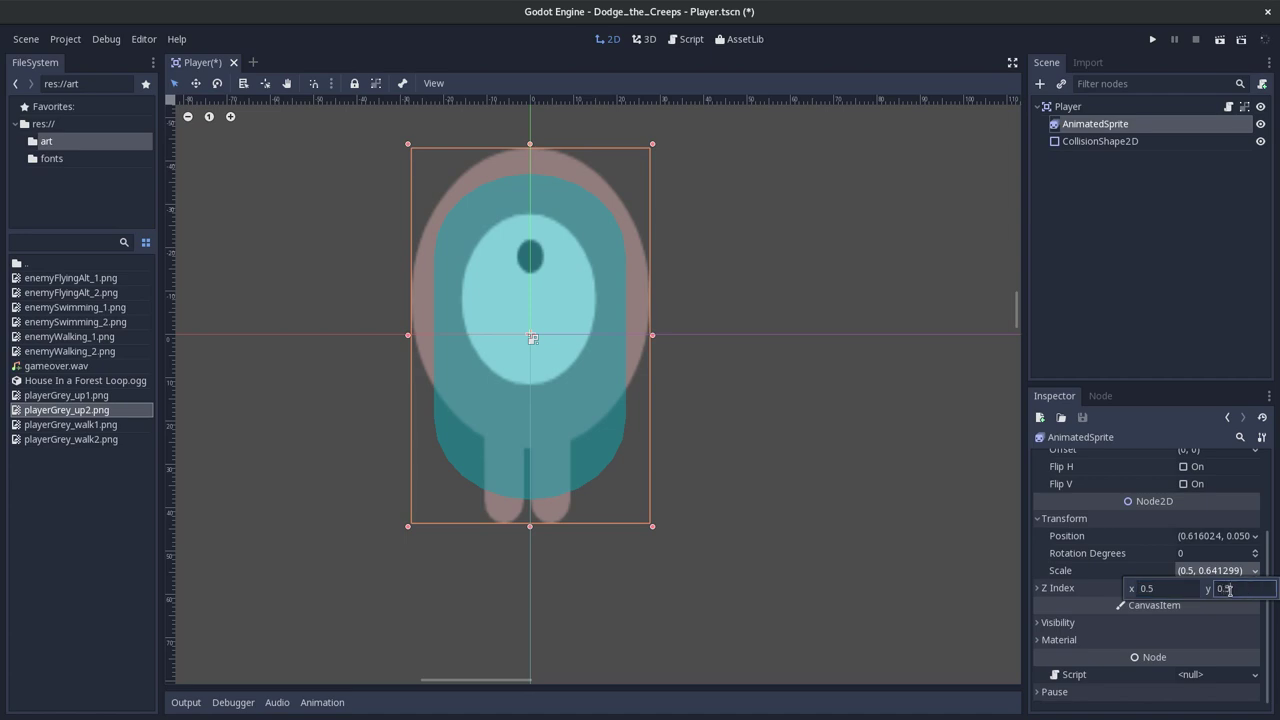
key("Return")
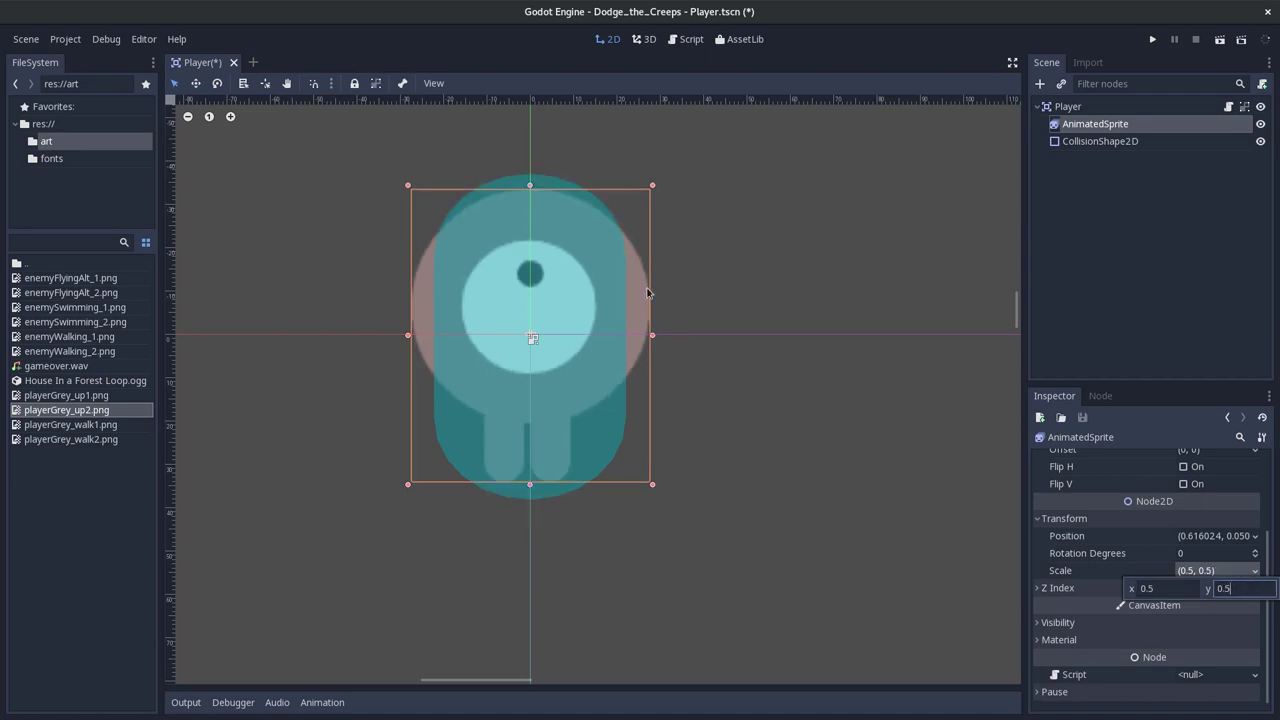
- Resize the CollisionShape2D capsule to fit the shrunken sprite's head to feet, then save Player.tscn
left_click(1118, 146)
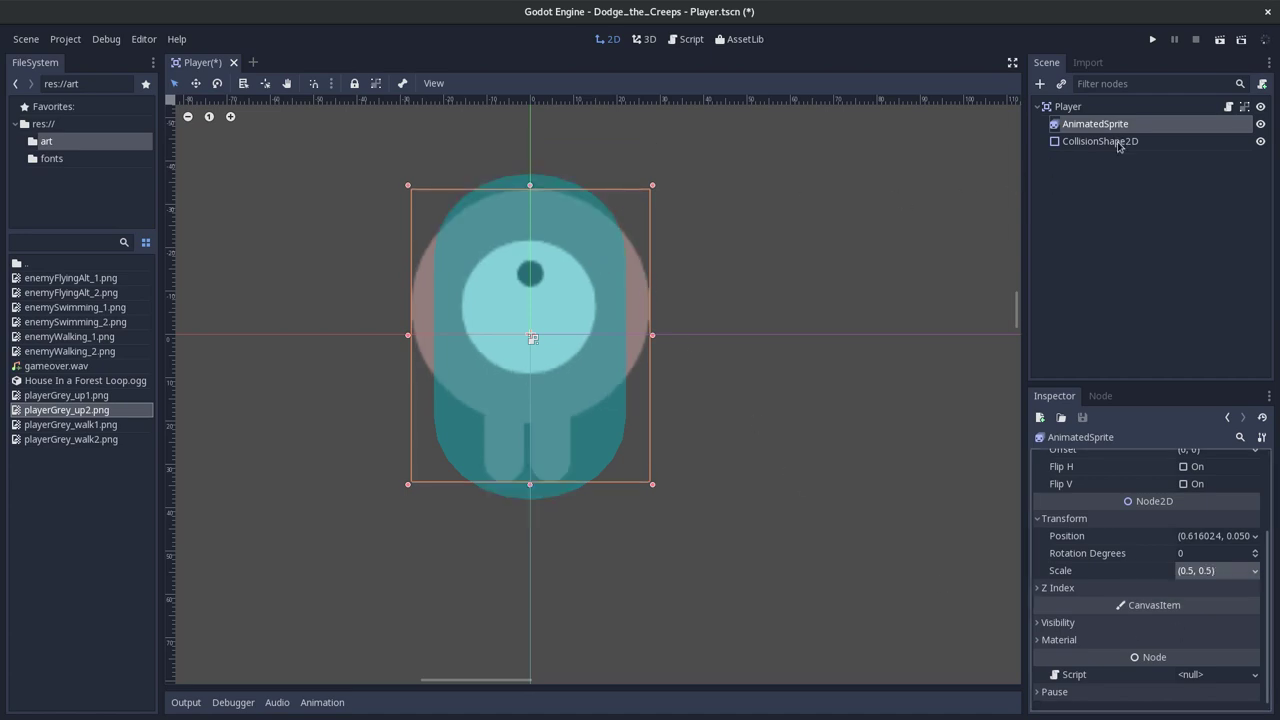
left_click(1087, 148)
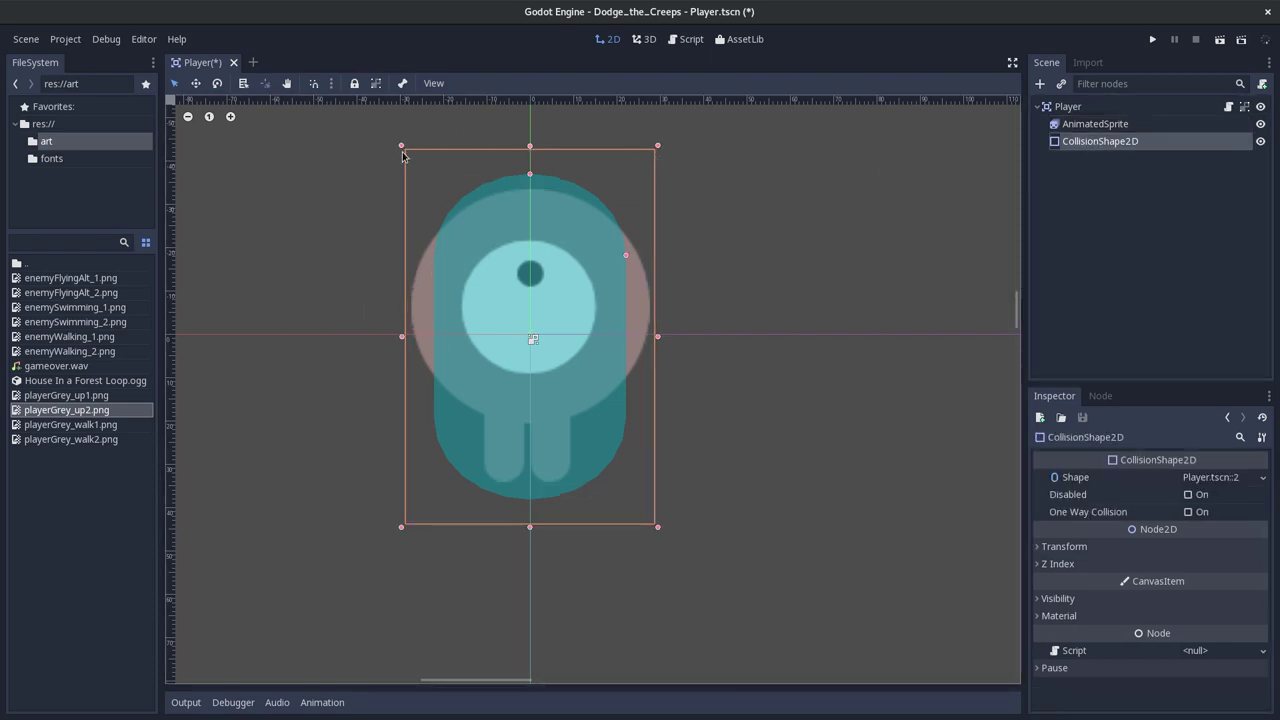
left_click_drag(402, 151, 377, 142)
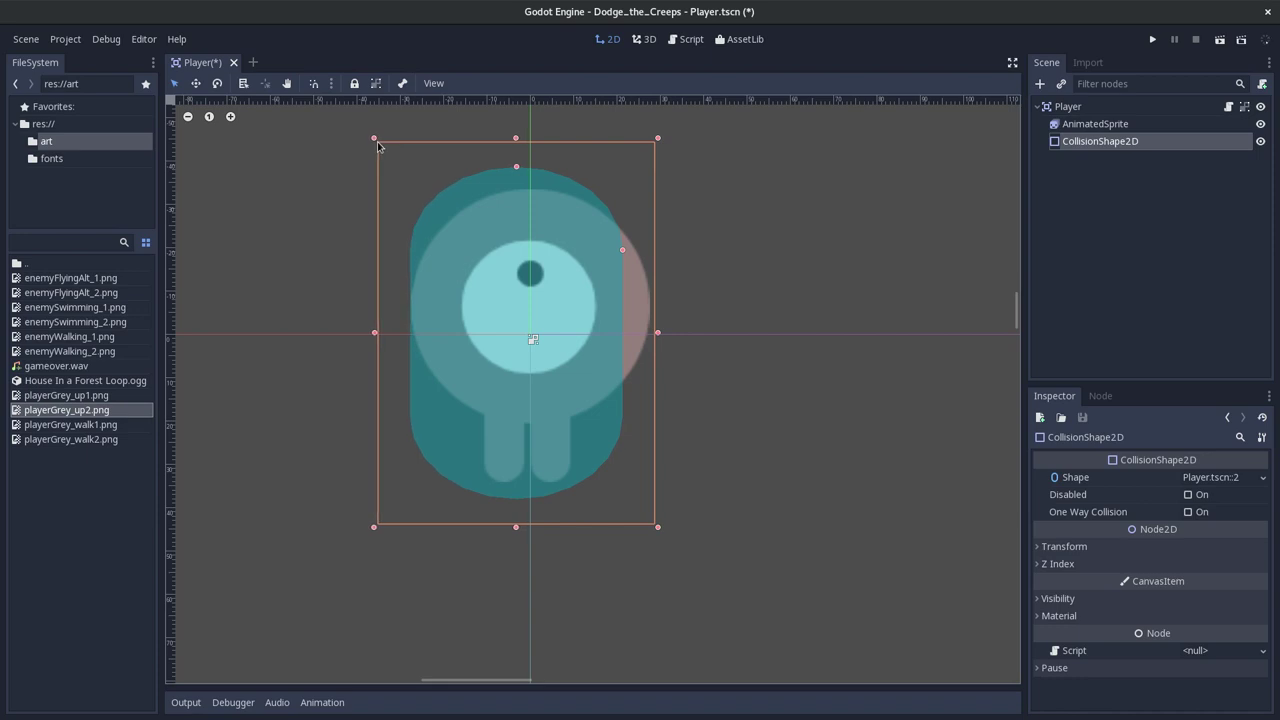
left_click_drag(659, 336, 690, 334)
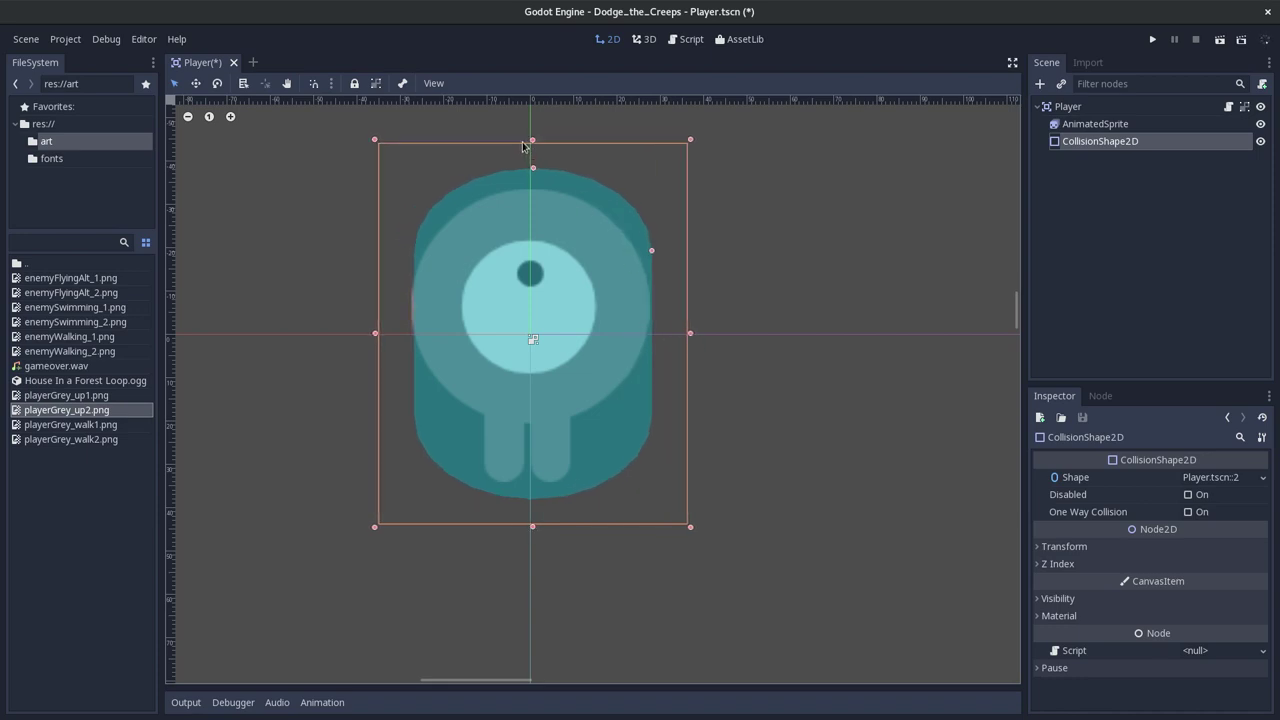
left_click_drag(532, 140, 531, 164)
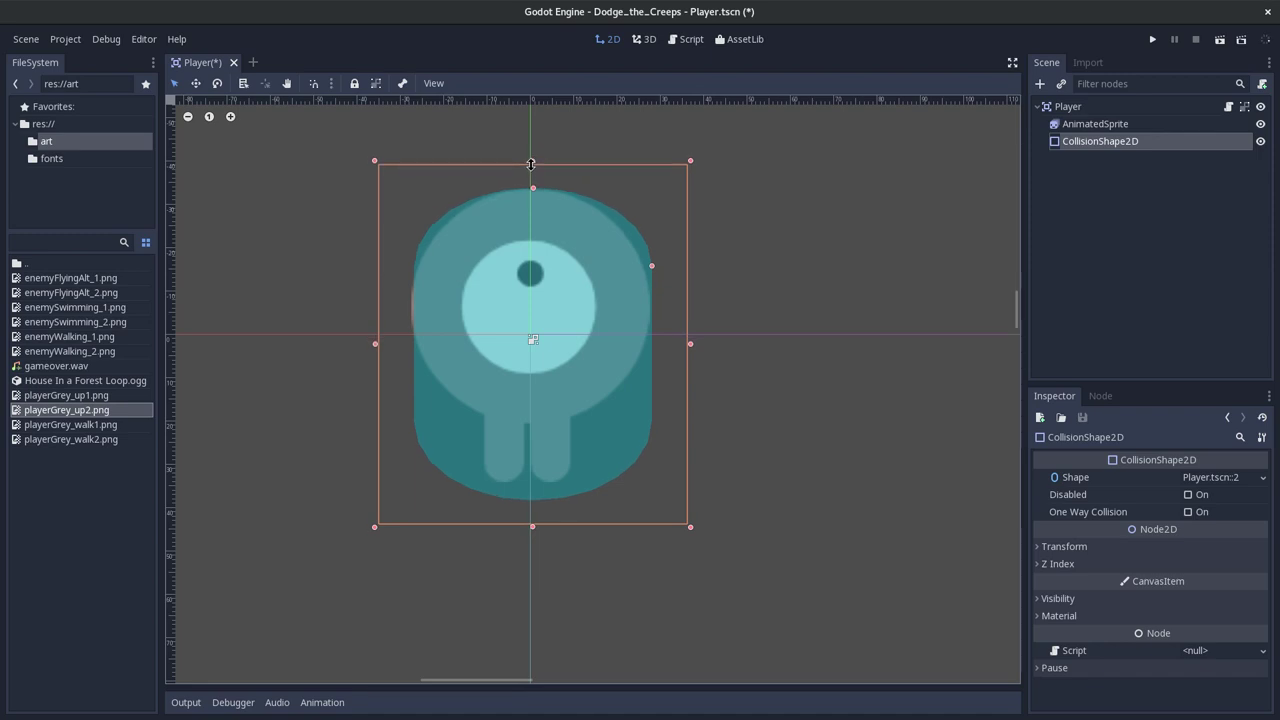
left_click_drag(374, 344, 371, 346)
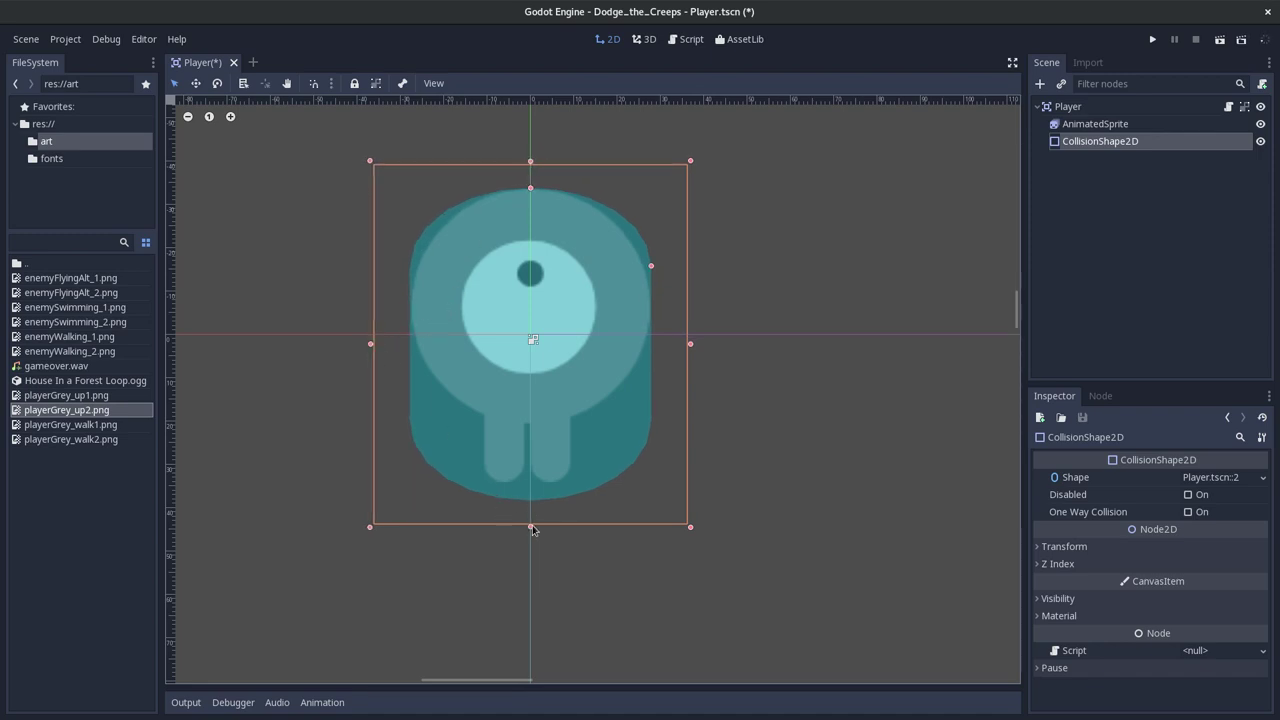
left_click_drag(532, 528, 536, 508)
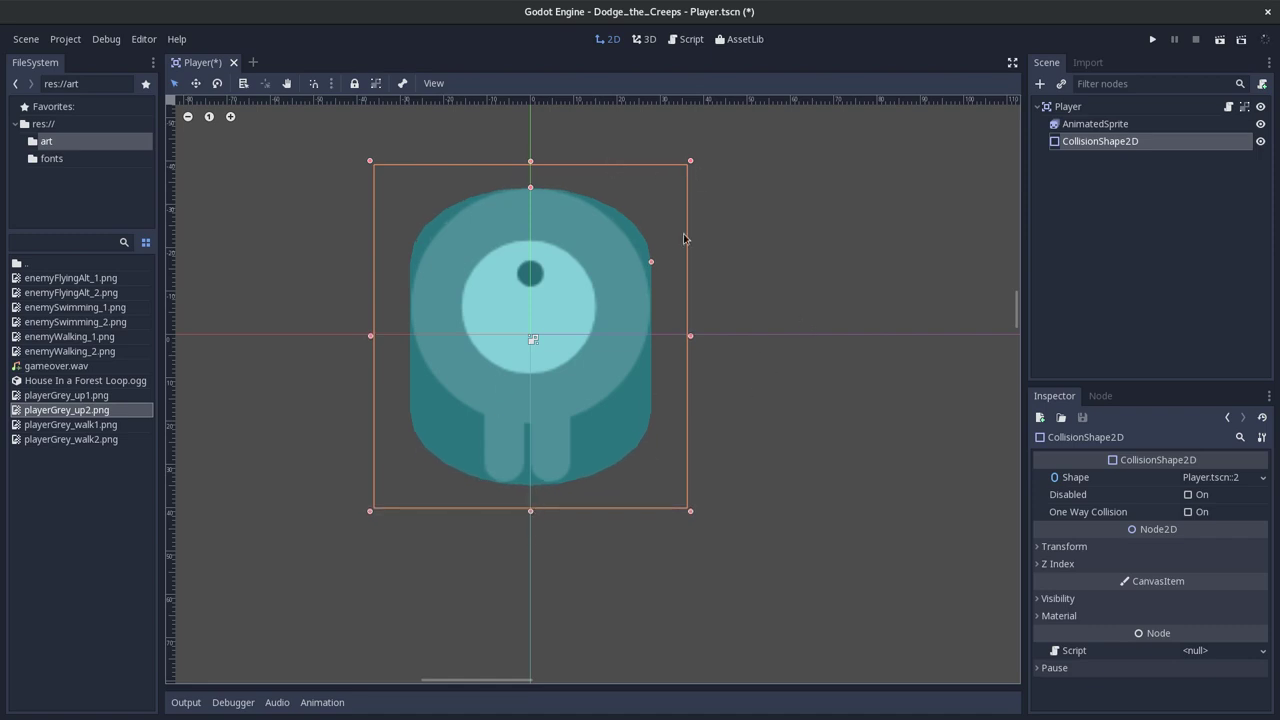
left_click_drag(650, 266, 649, 266)
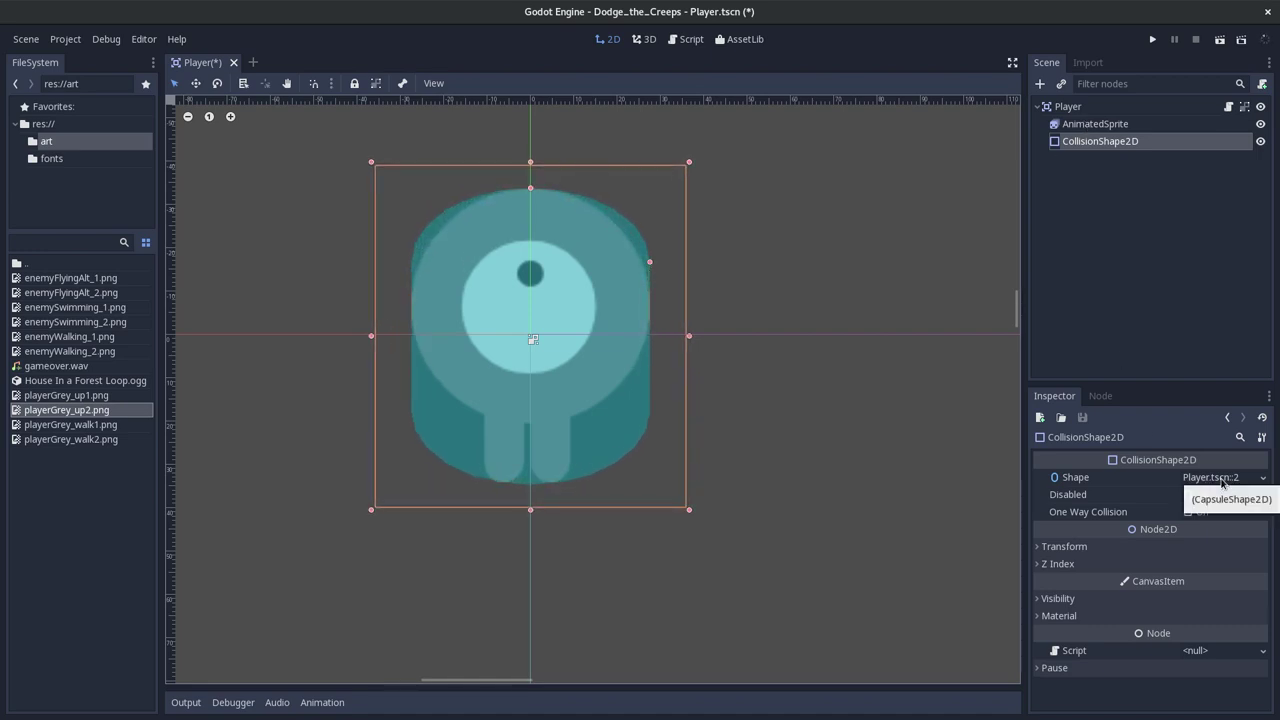
key("ctrl+s")
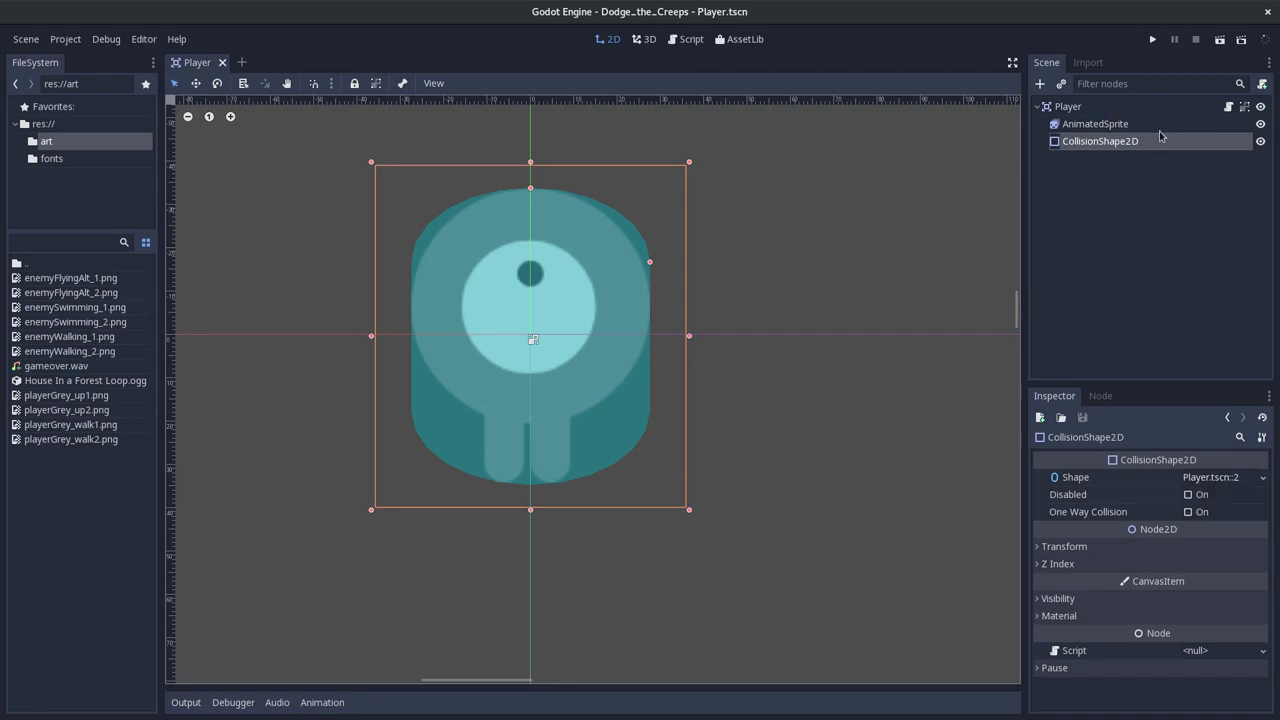
- Open Player.gd from the project root in the FileSystem dock
left_click(1156, 128)
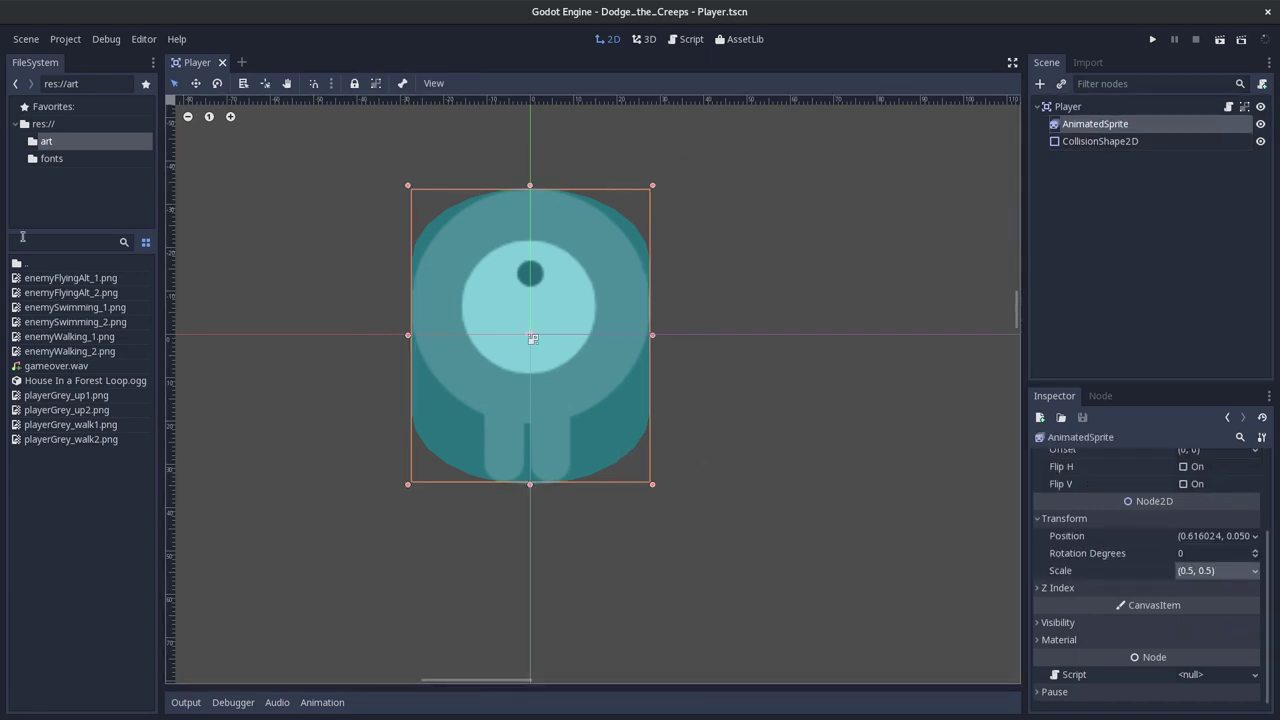
left_click(44, 124)
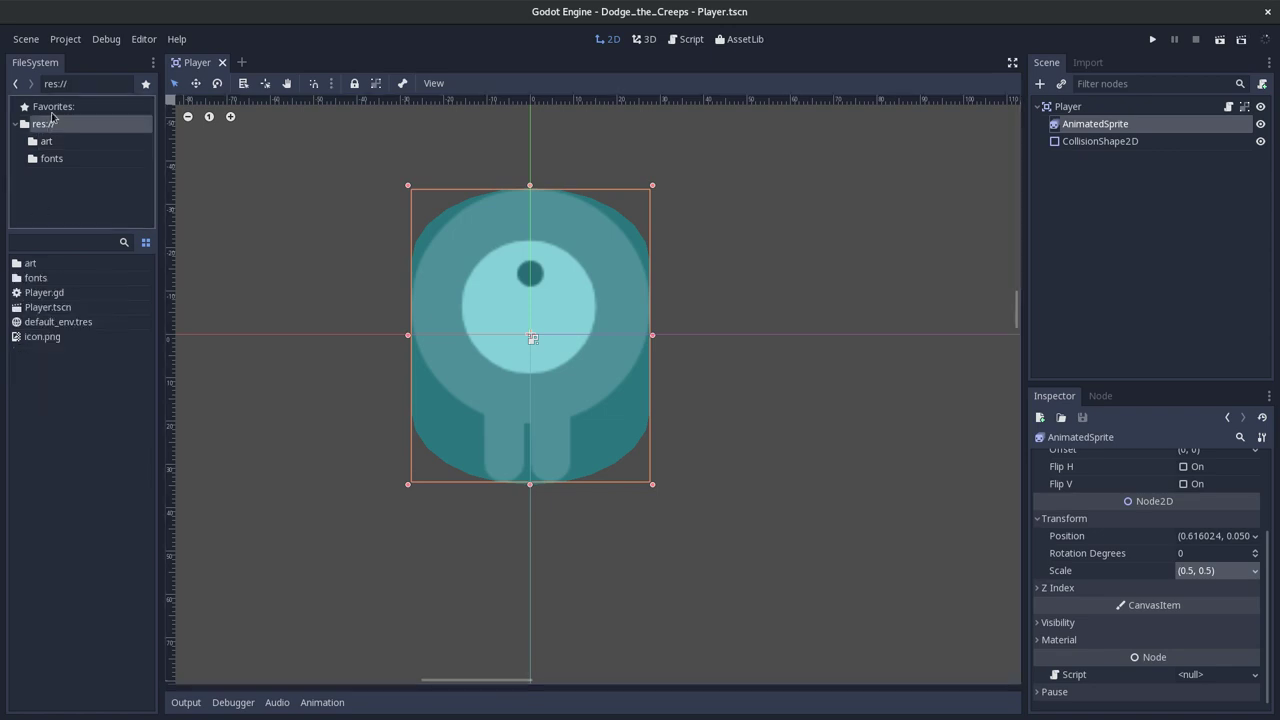
double_click(48, 293)
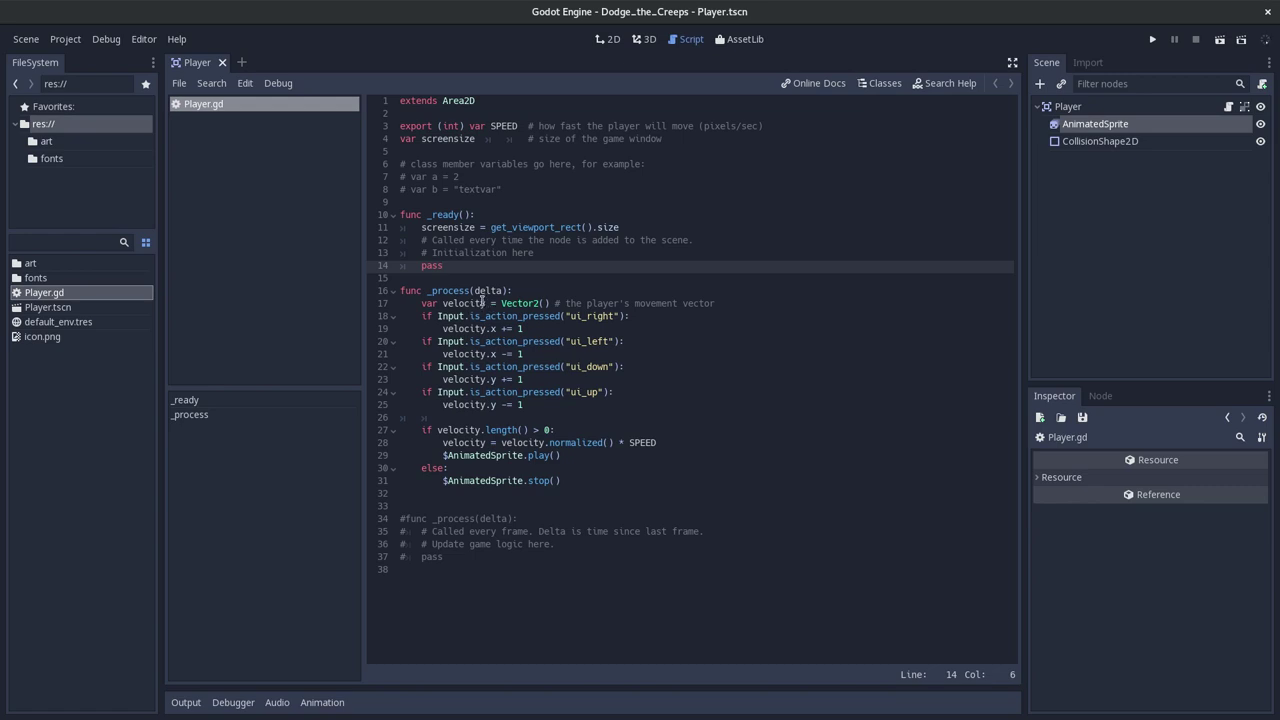
- Read through the _process code and move the caret up to the template comment lines
left_click_drag(488, 303, 320, 292)
left_click(636, 316)
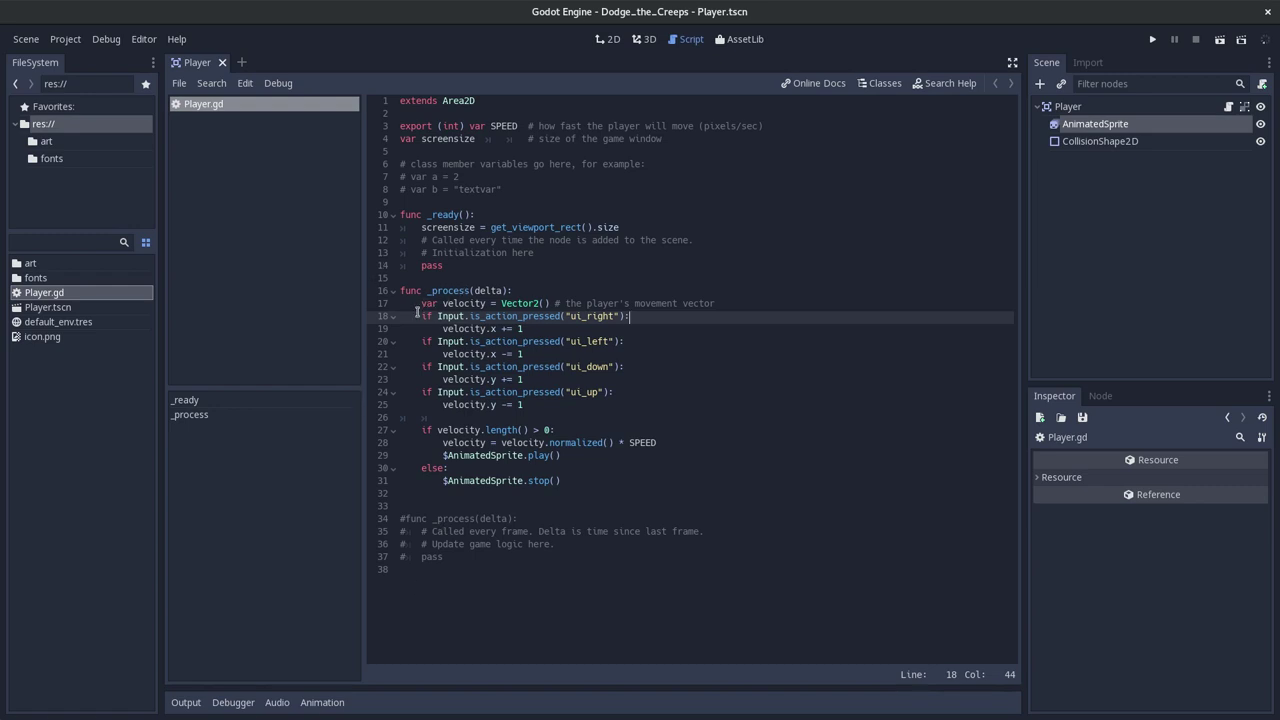
left_click(508, 291)
left_click(541, 303)
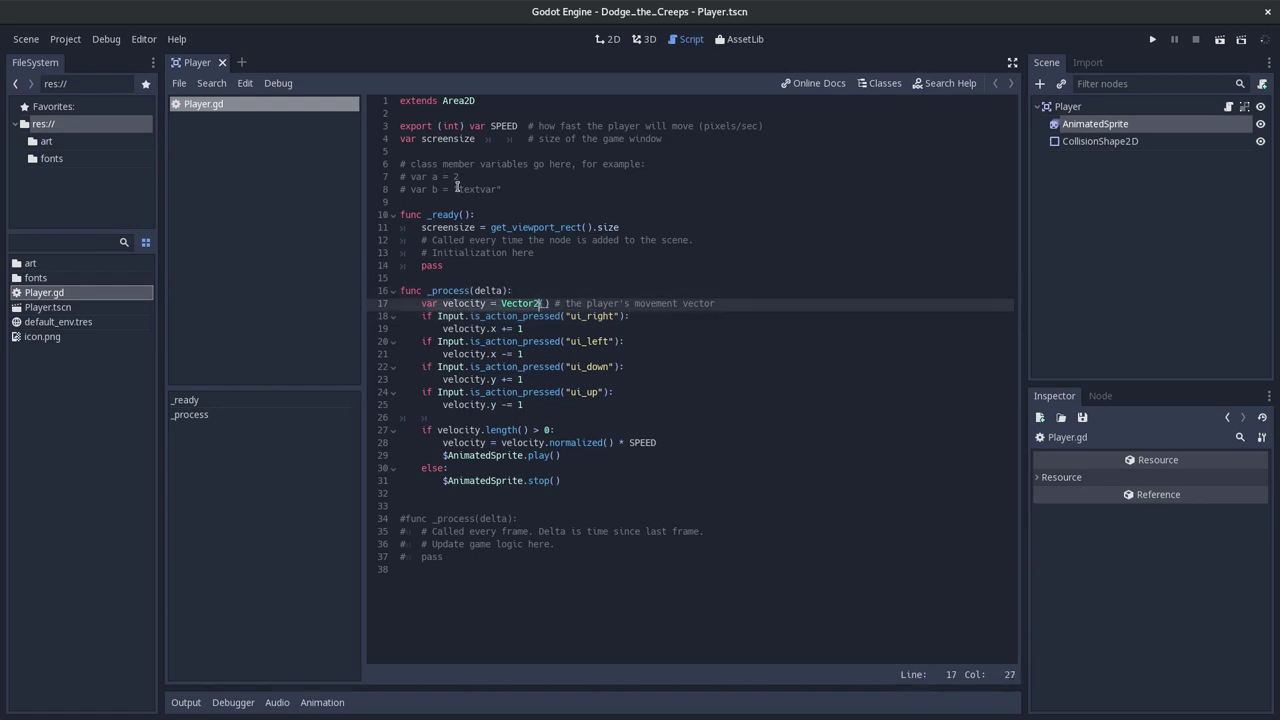
left_click(501, 190)
key("Up")
key("Up")
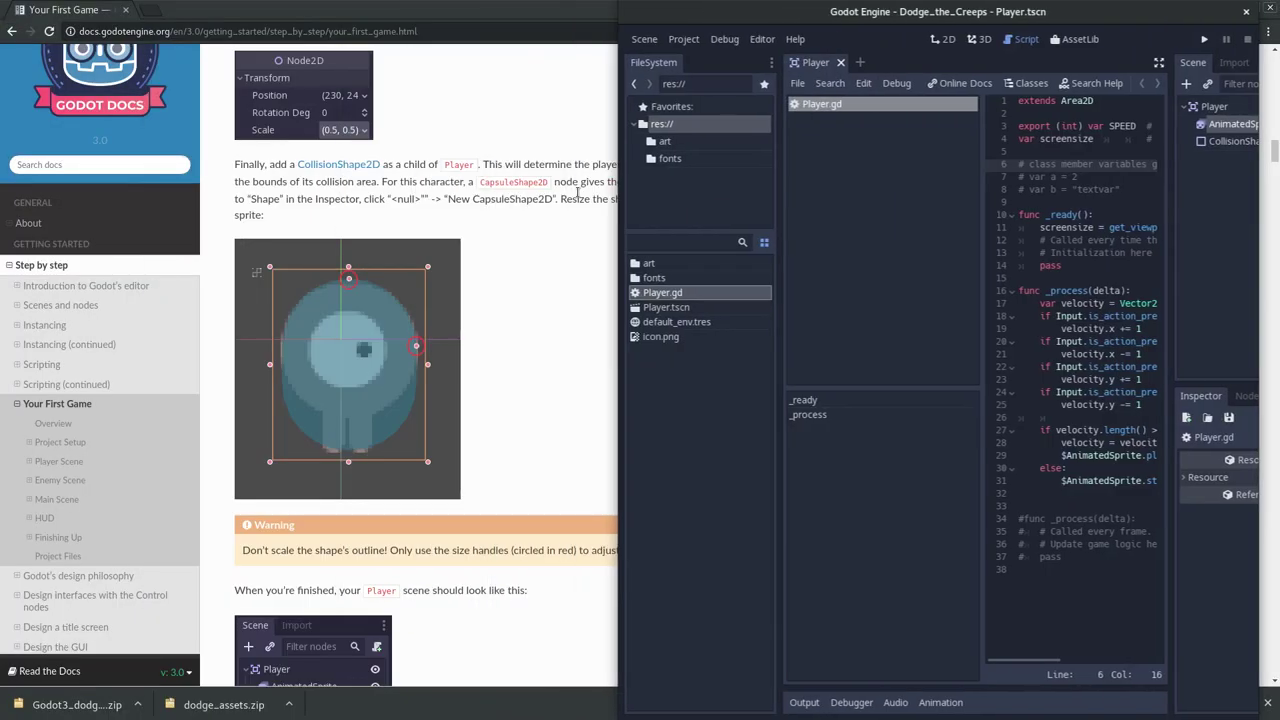
key("Down")
key("Up")
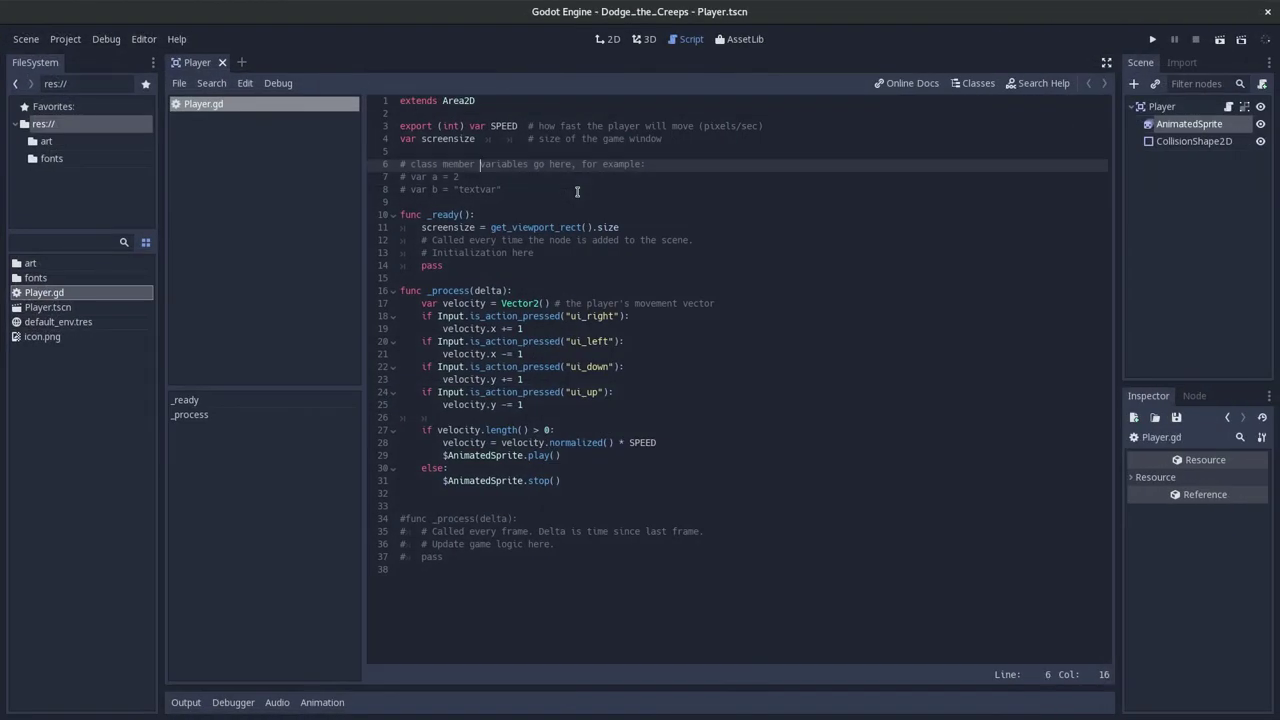
- Replace the template comments with 'var velocity = Vector2()' and save the script
key("Up")
key("shift+Down")
key("shift+Down")
key("shift+Down")
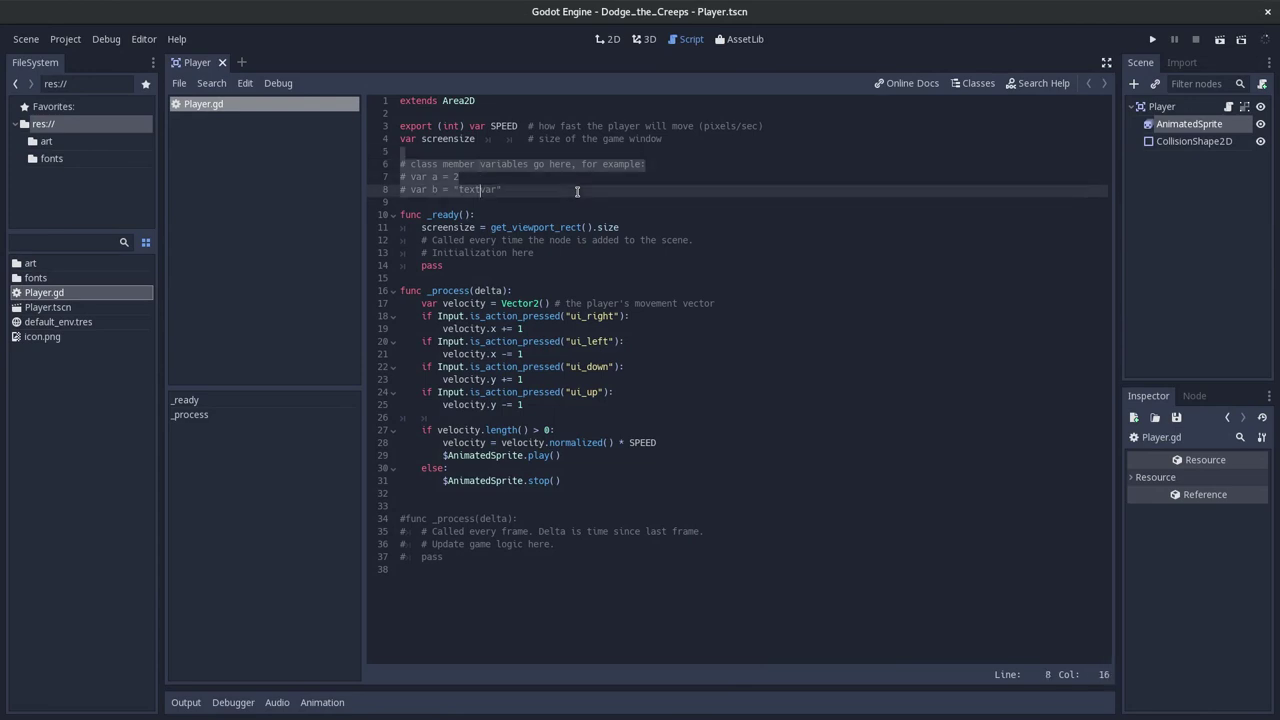
key("shift+Right")
key("shift+Right")
key("shift+Right")
key("shift+Right")
key("BackSpace")
key("Return")
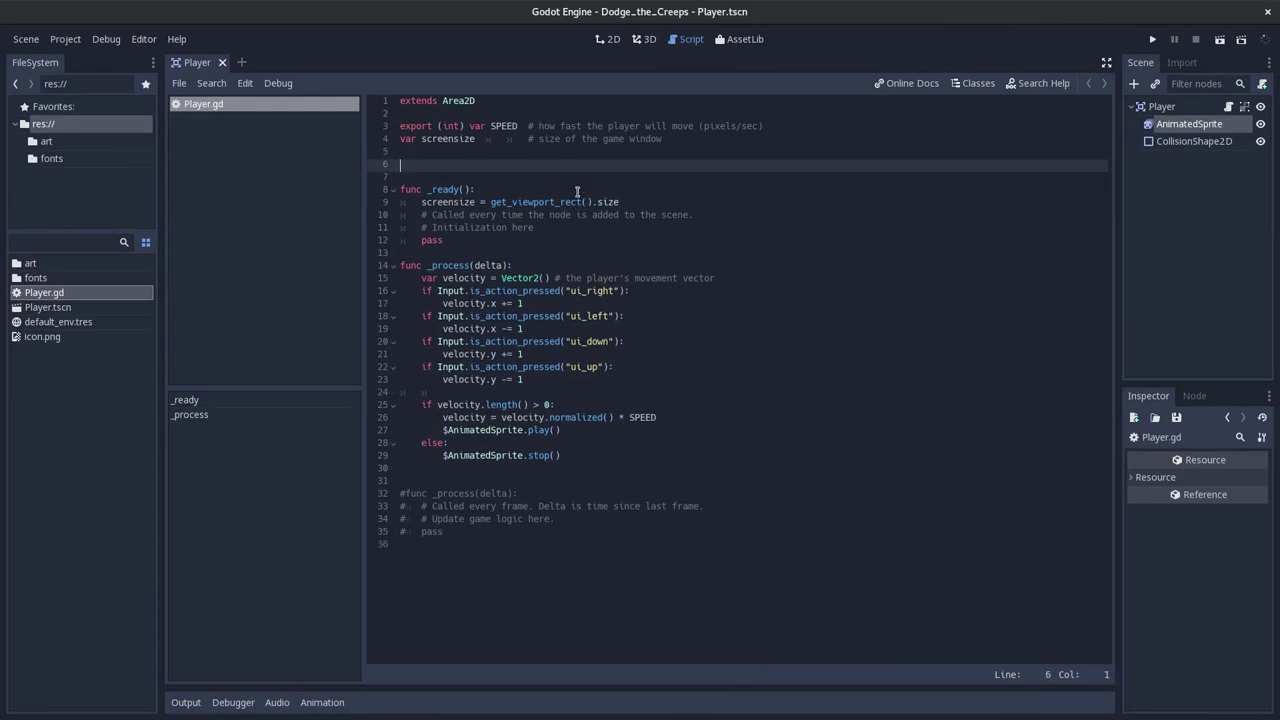
key("Return")
type("var ")
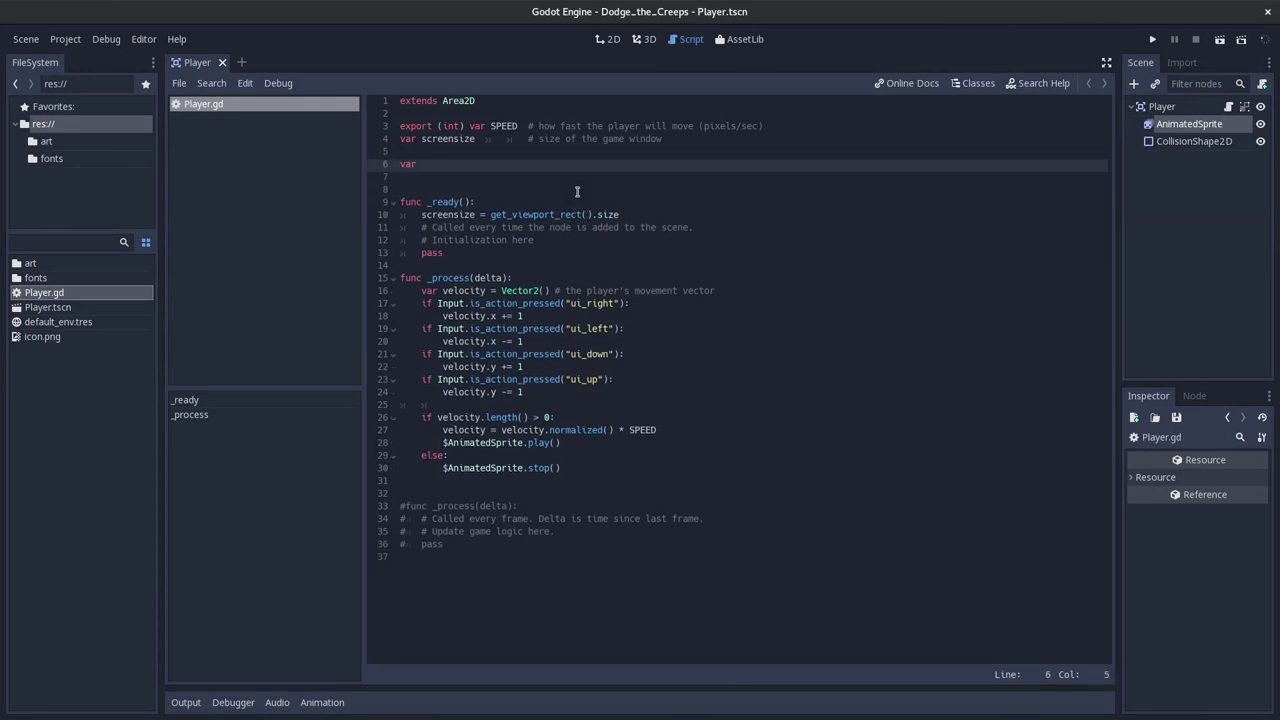
type("veloci")
type("ty =")
left_click(541, 290)
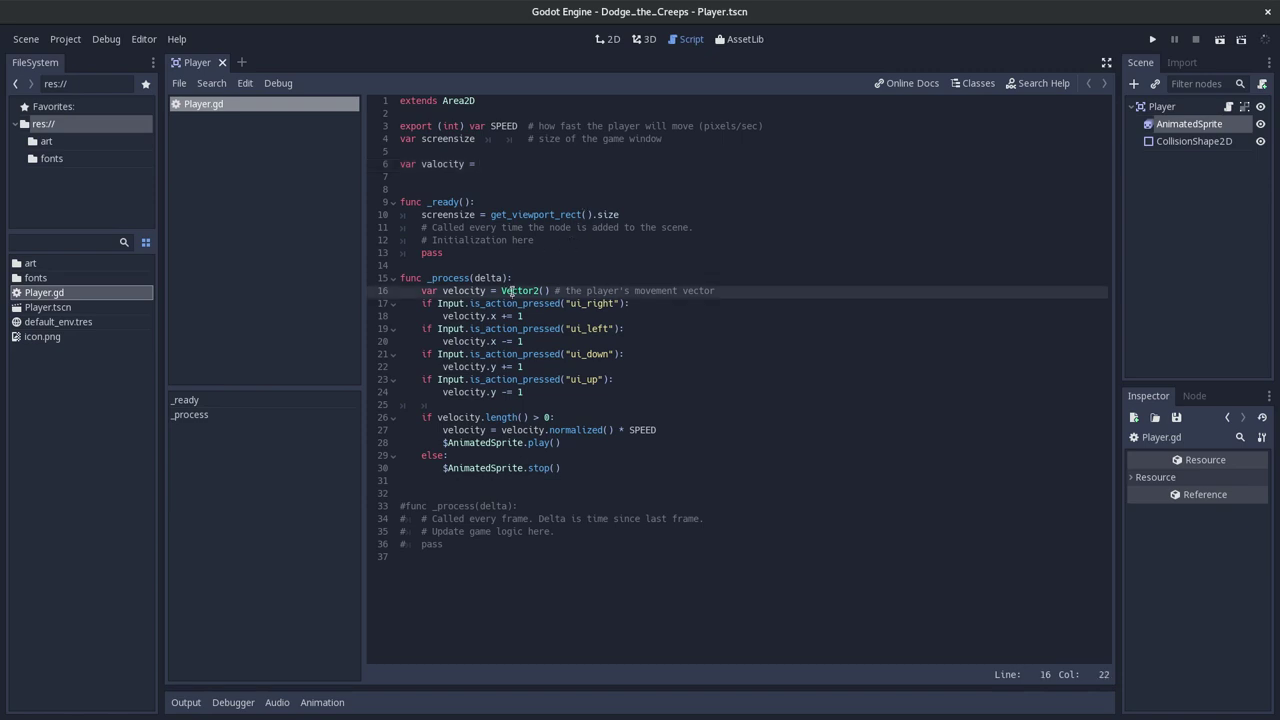
left_click(518, 164)
type("Vector2")
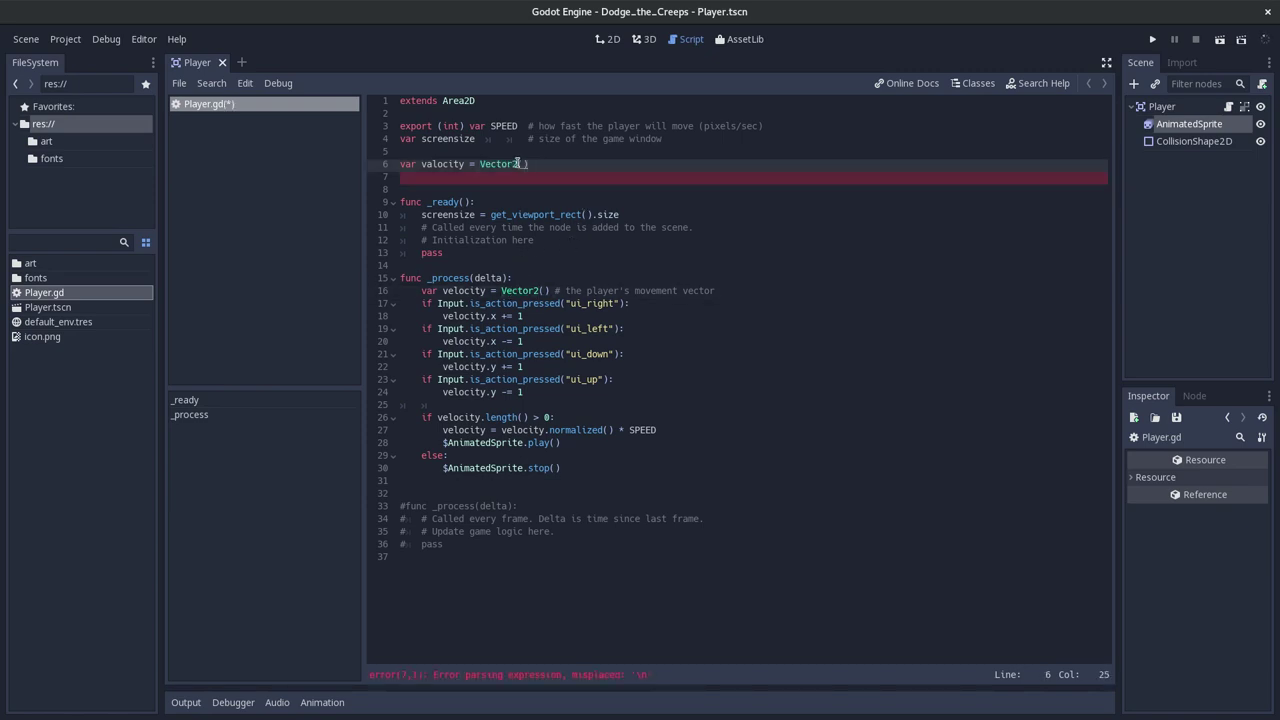
key("ctrl+s")
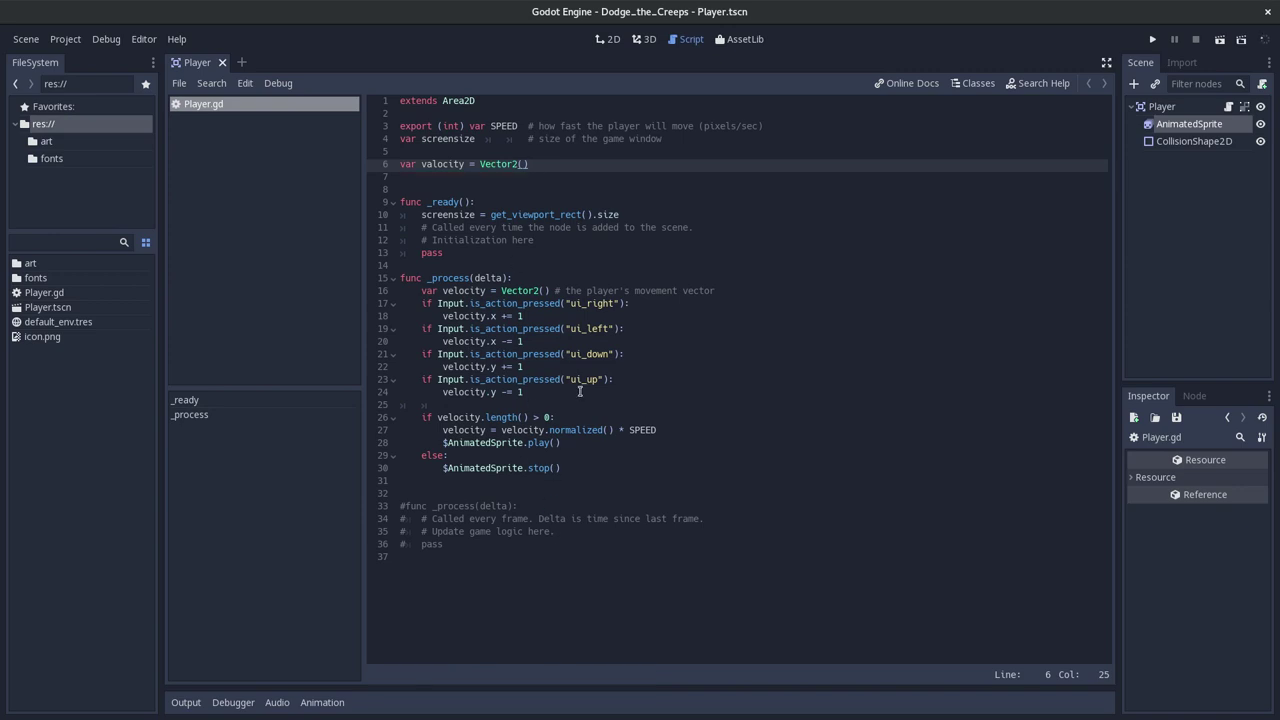
- Duplicate the declaration and rename the copy to 'var position = Vector2()' on line 8
left_click(429, 165)
key("Left")
key("Left")
key("shift+Down")
key("ctrl+c")
left_click(501, 189)
key("ctrl+v")
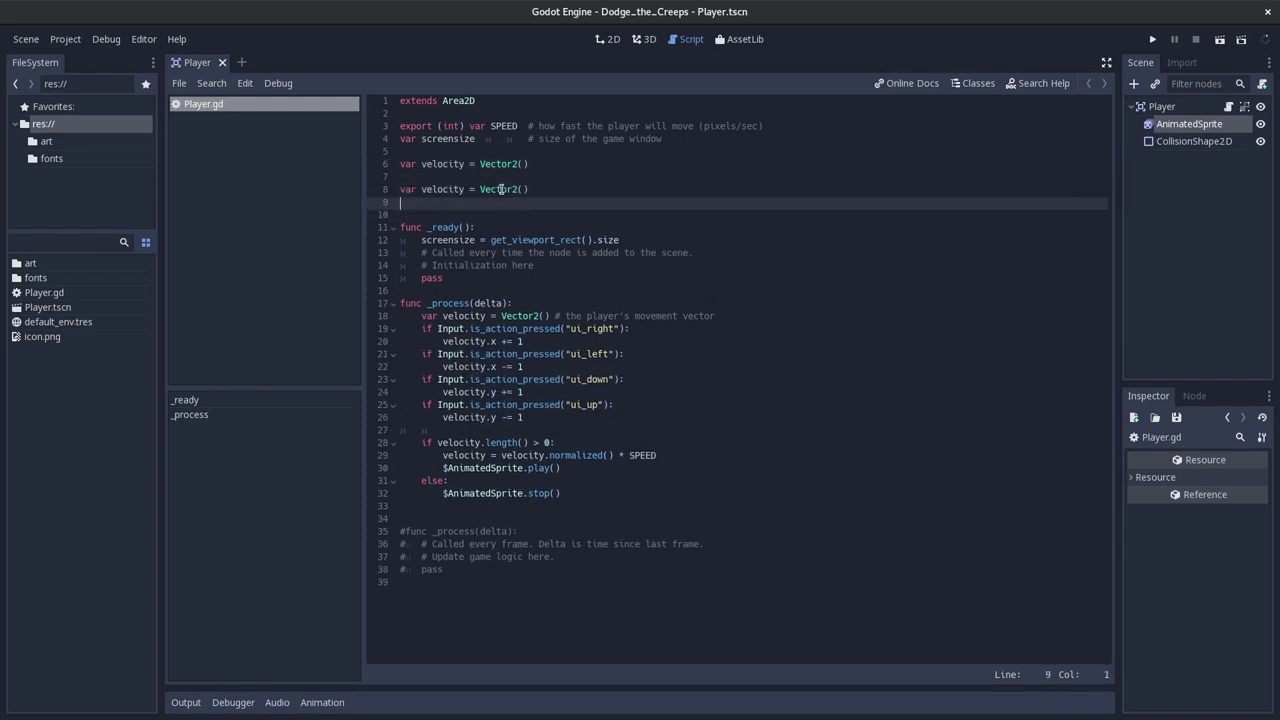
key("ctrl+s")
key("Up")
key("Right")
key("Right")
key("Right")
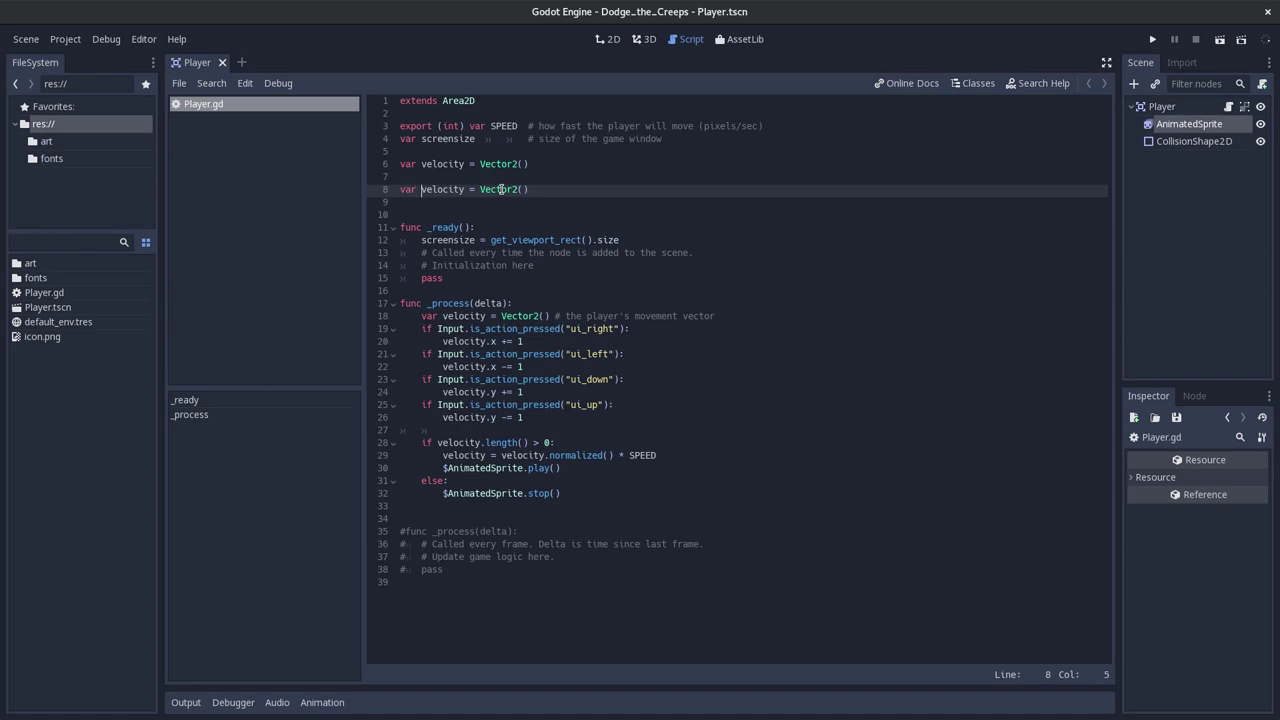
key("ctrl+Delete")
type("po")
type("sition")
- Add and then remove an unfinished line after the input checks near line 26
left_click(612, 410)
left_click(575, 424)
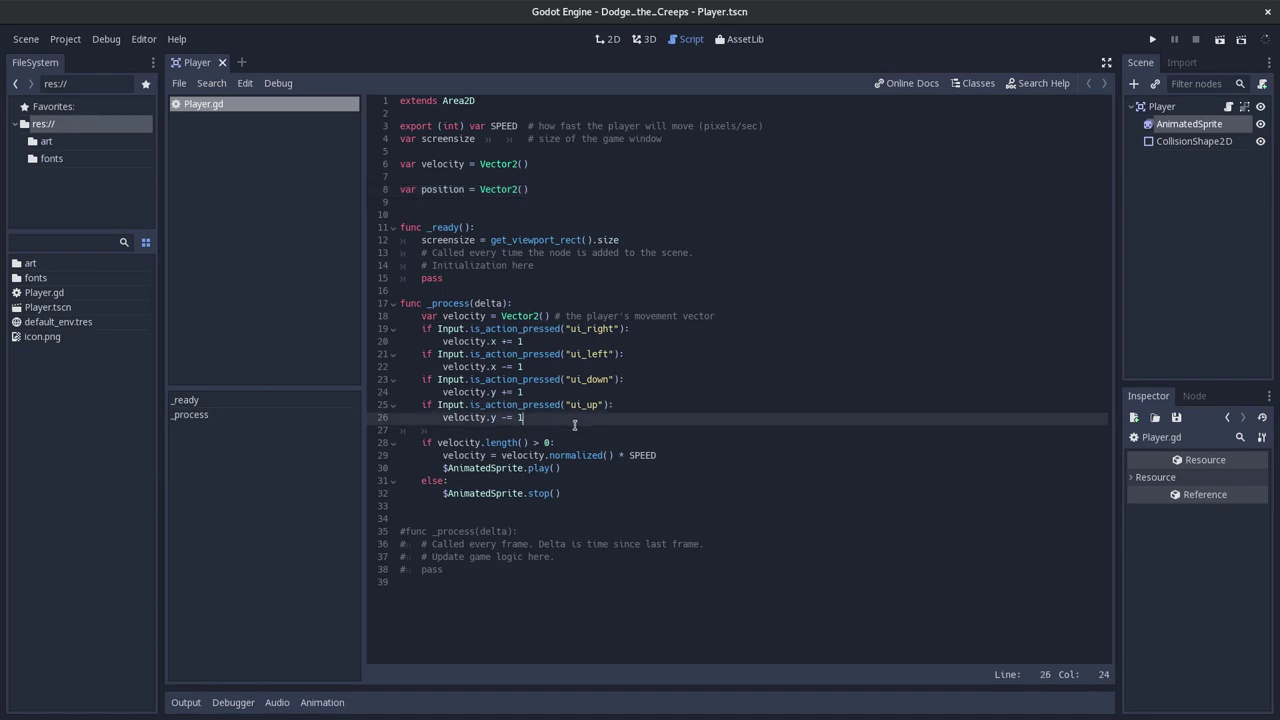
key("Return")
key("Return")
type("po")
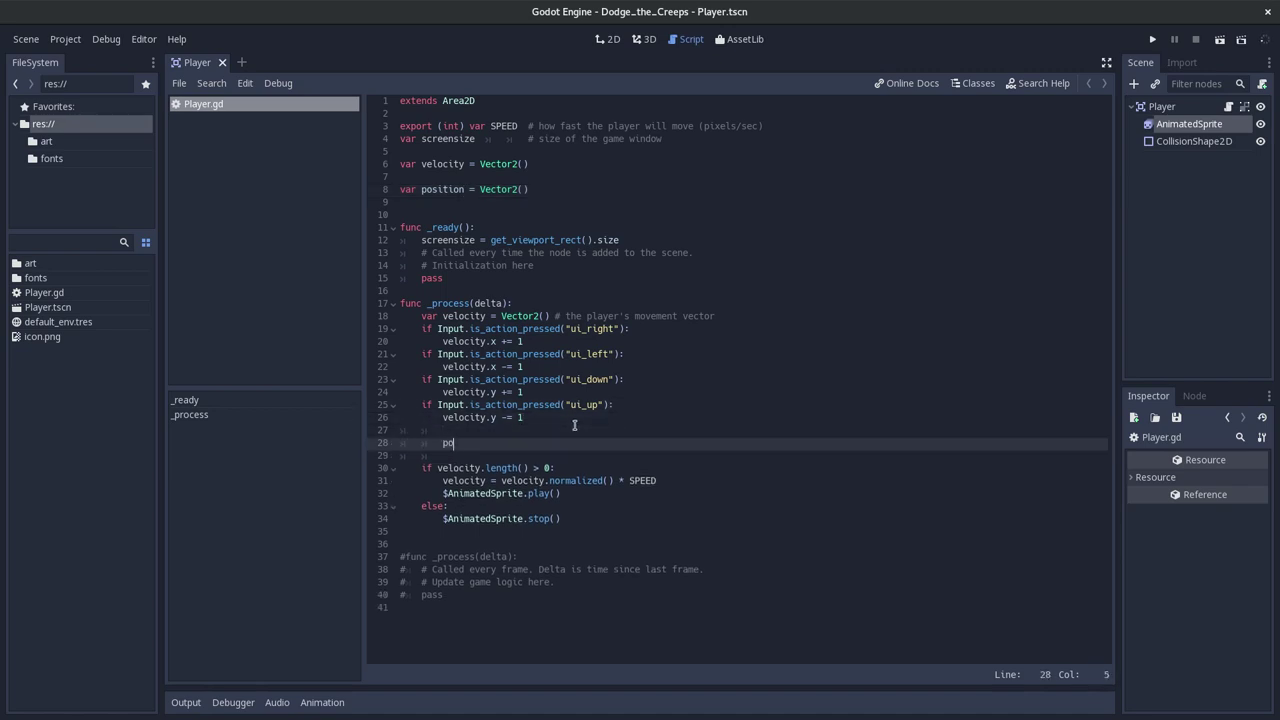
key("BackSpace")
key("BackSpace")
key("BackSpace")
key("BackSpace")
key("BackSpace")
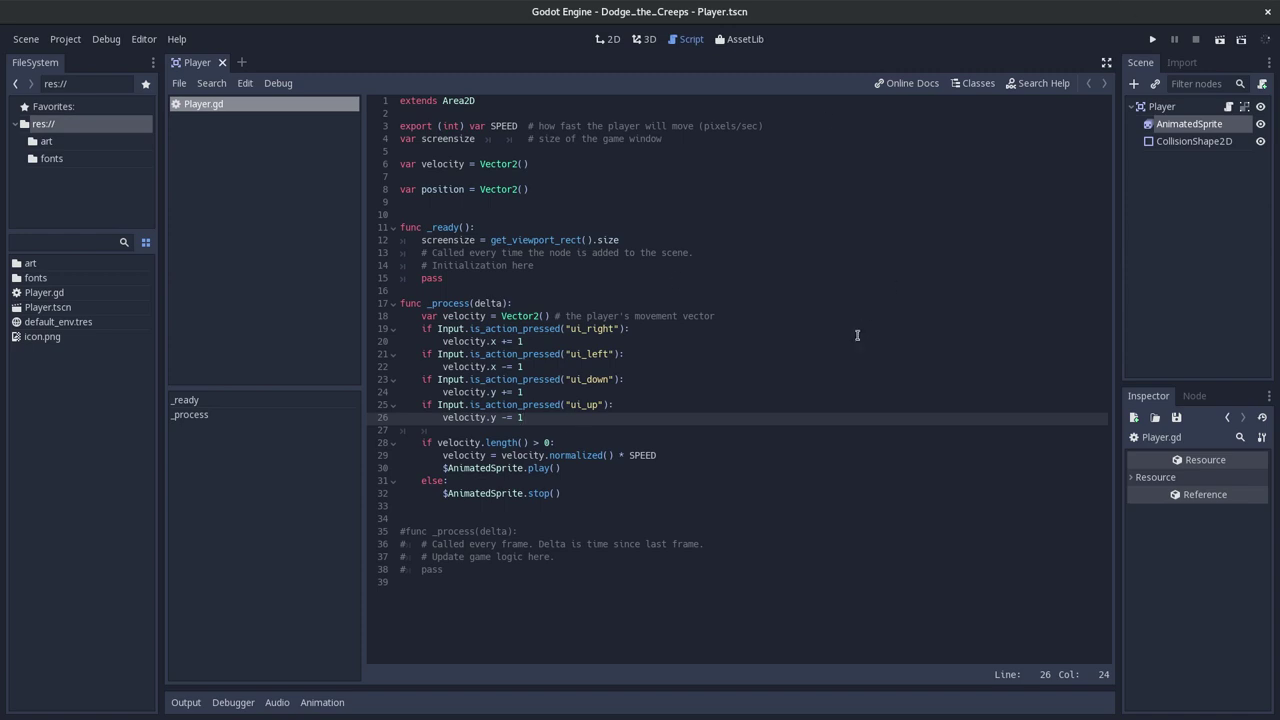
- Run the game with F5 and view the parser error that 'position' already exists
key("F5")
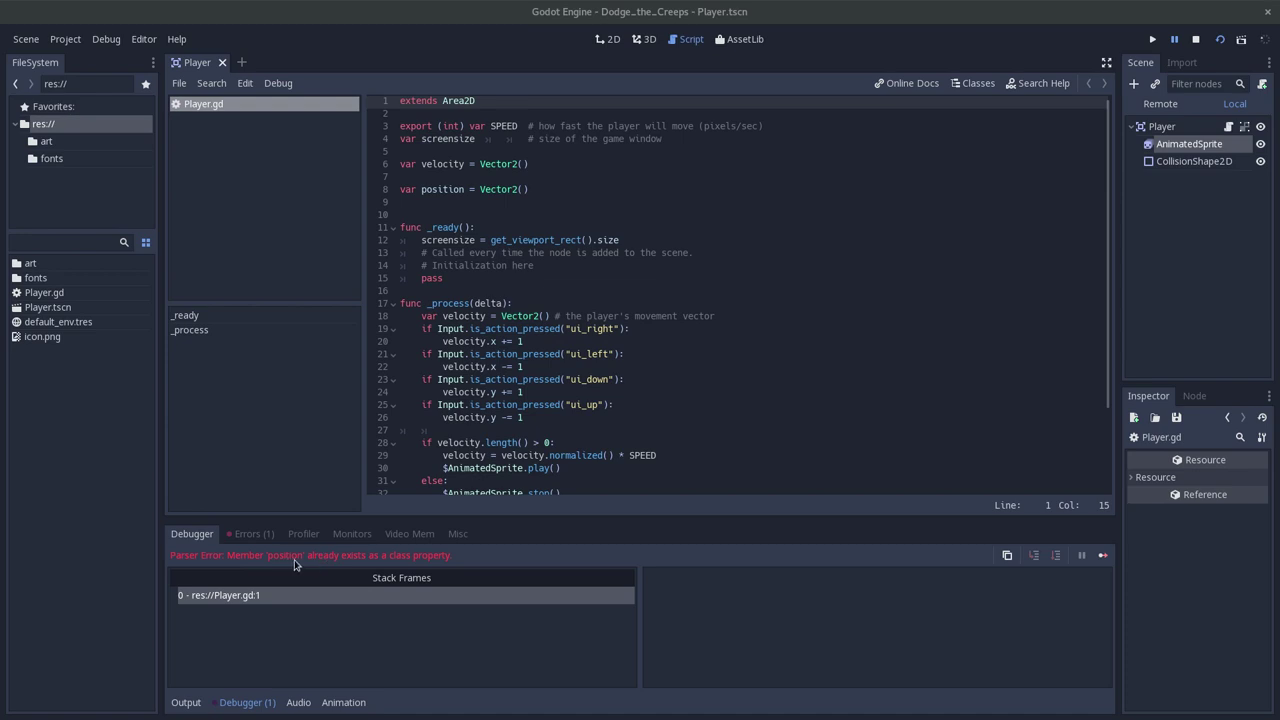
left_click(254, 536)
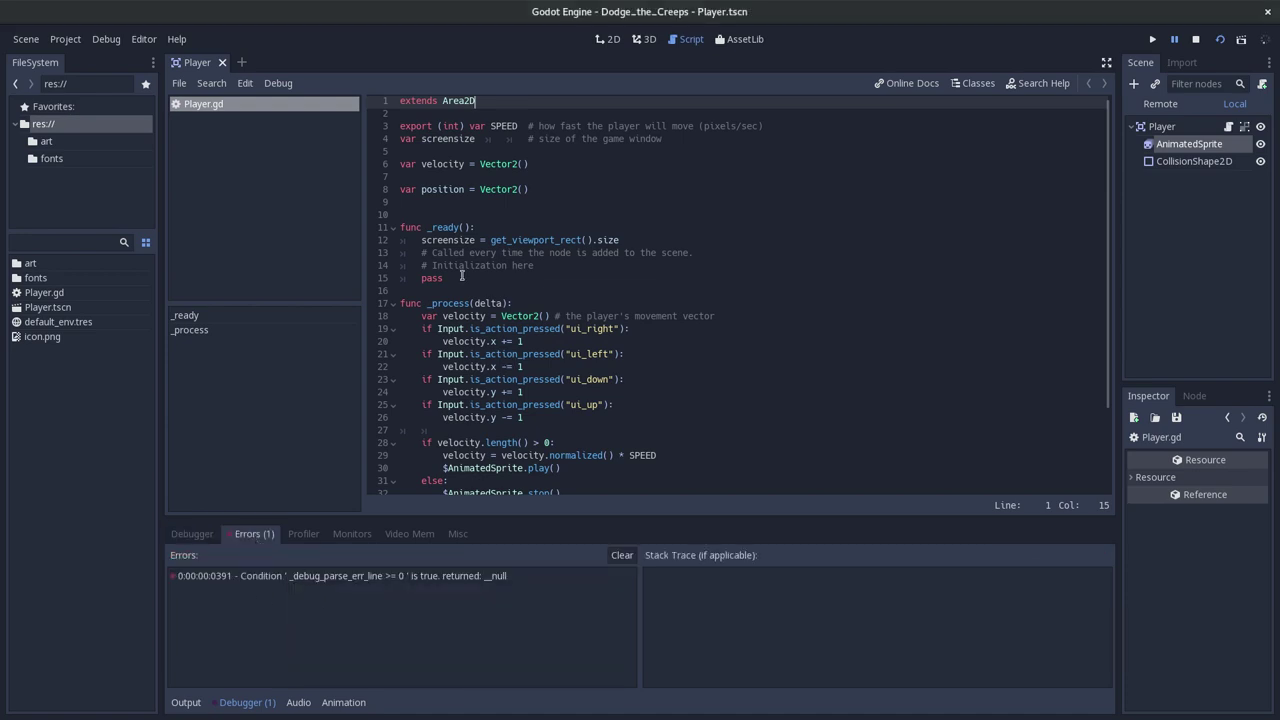
left_click_drag(553, 189, 397, 189)
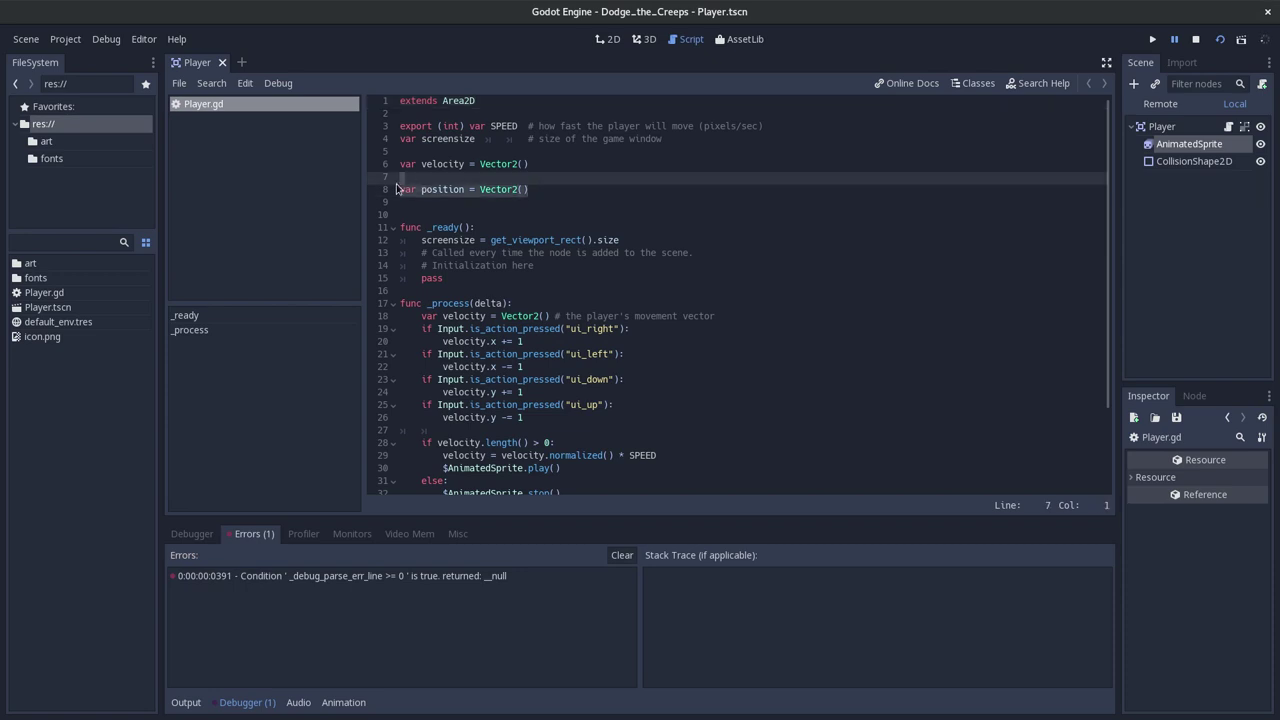
- Delete the 'var position' line, rerun the game error-free, close it, and go back to the tutorial
key("Delete")
key("Delete")
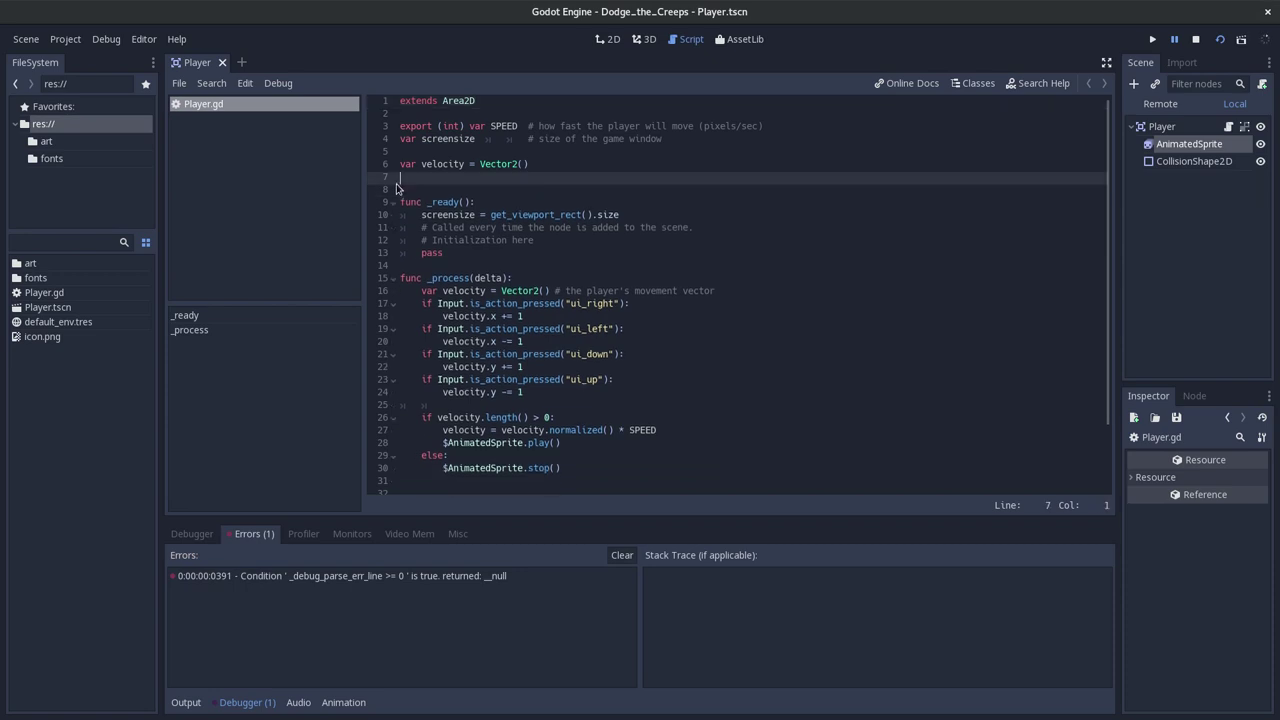
key("Delete")
key("ctrl+s")
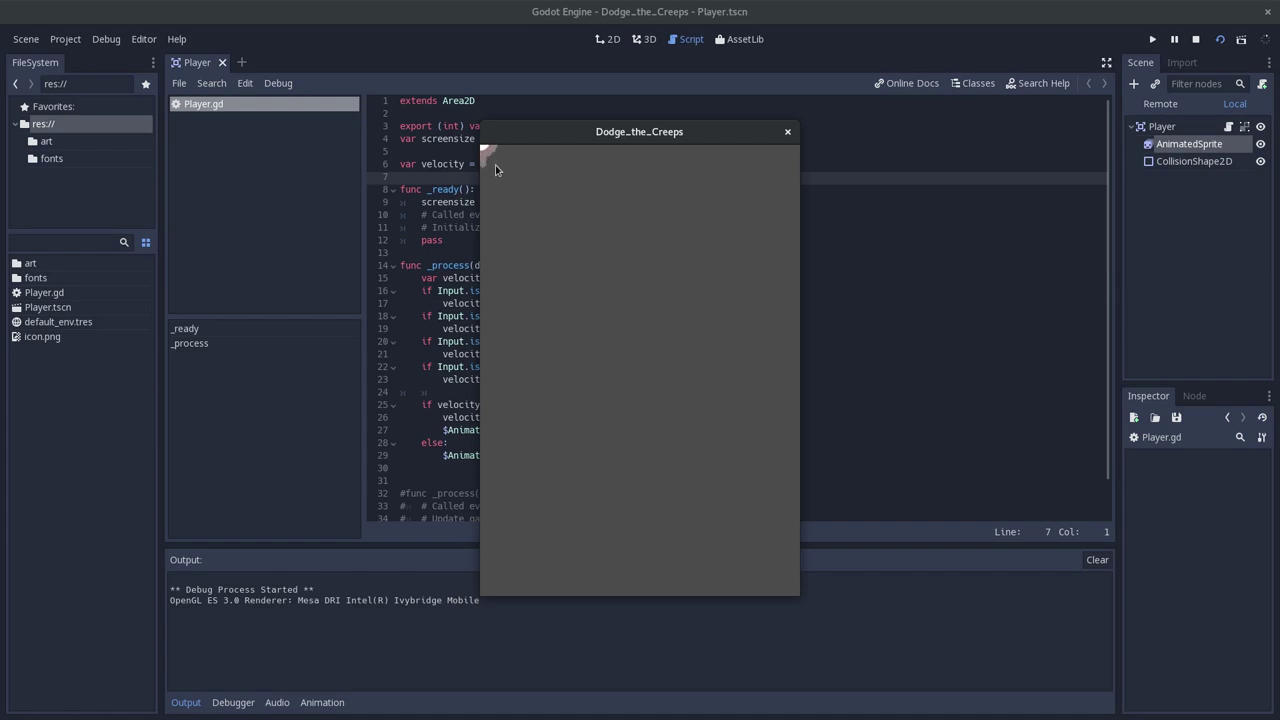
left_click(787, 132)
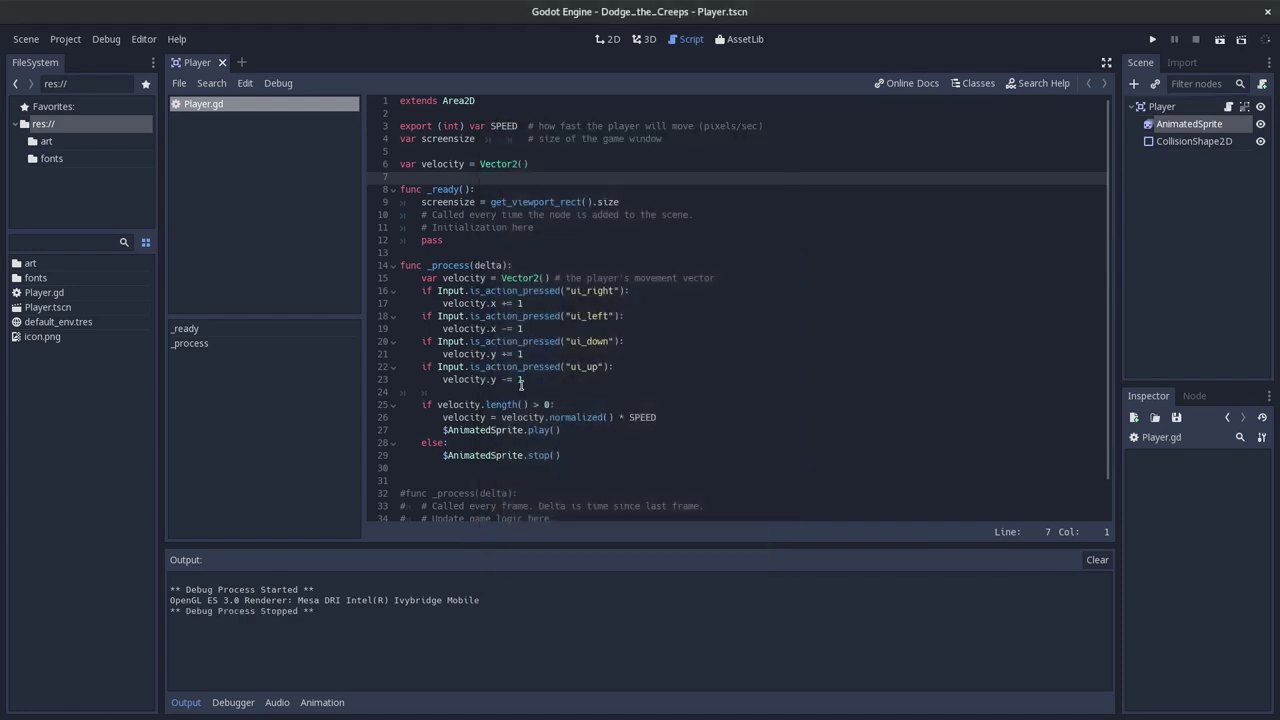
left_click(569, 379)
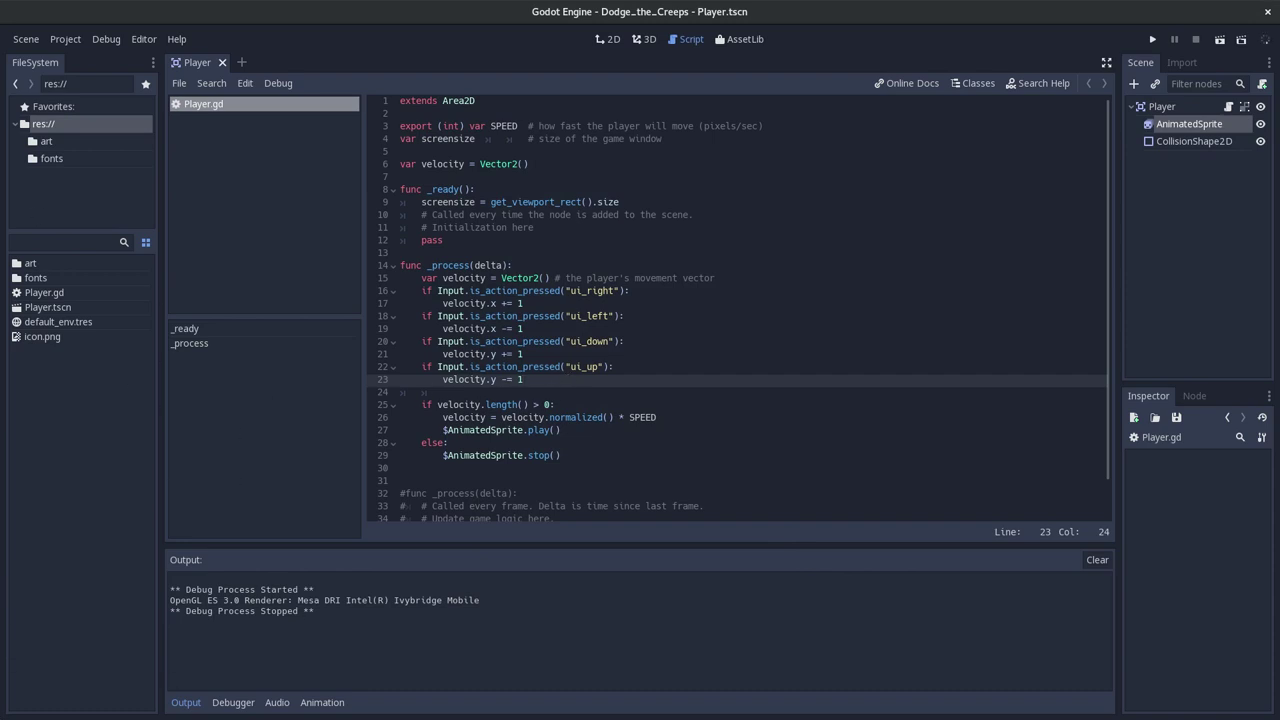
key("alt+Tab")
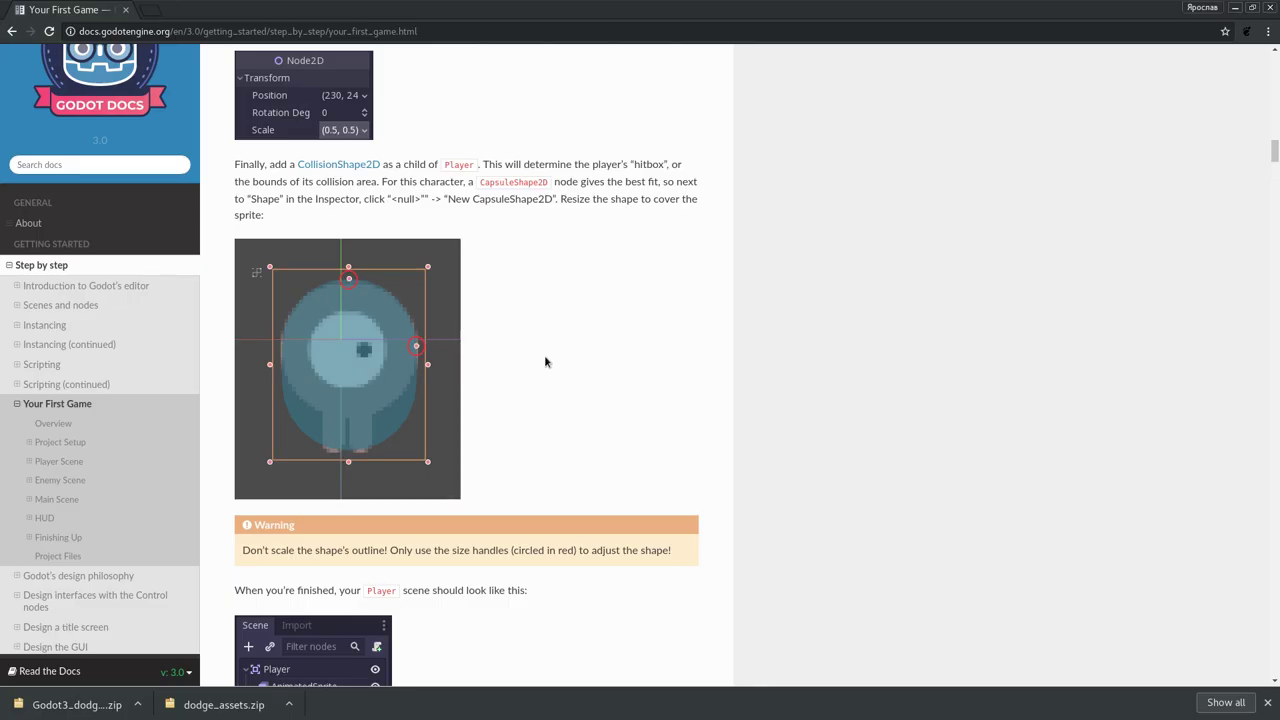
- Scroll the Your First Game page to the clamp() snippet and select 'position' in it
scroll(545, 361, "down", 4)
scroll(547, 361, "down", 6)
scroll(547, 361, "down", 6)
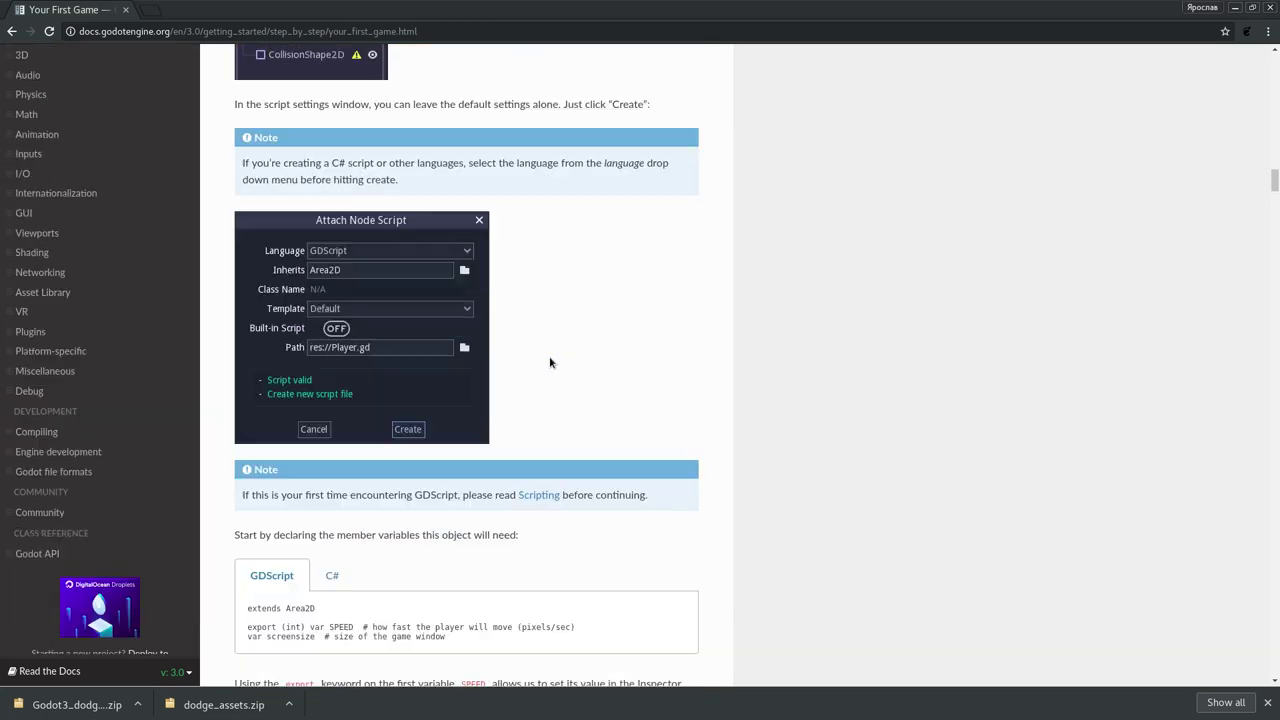
scroll(547, 361, "down", 8)
scroll(468, 303, "down", 5)
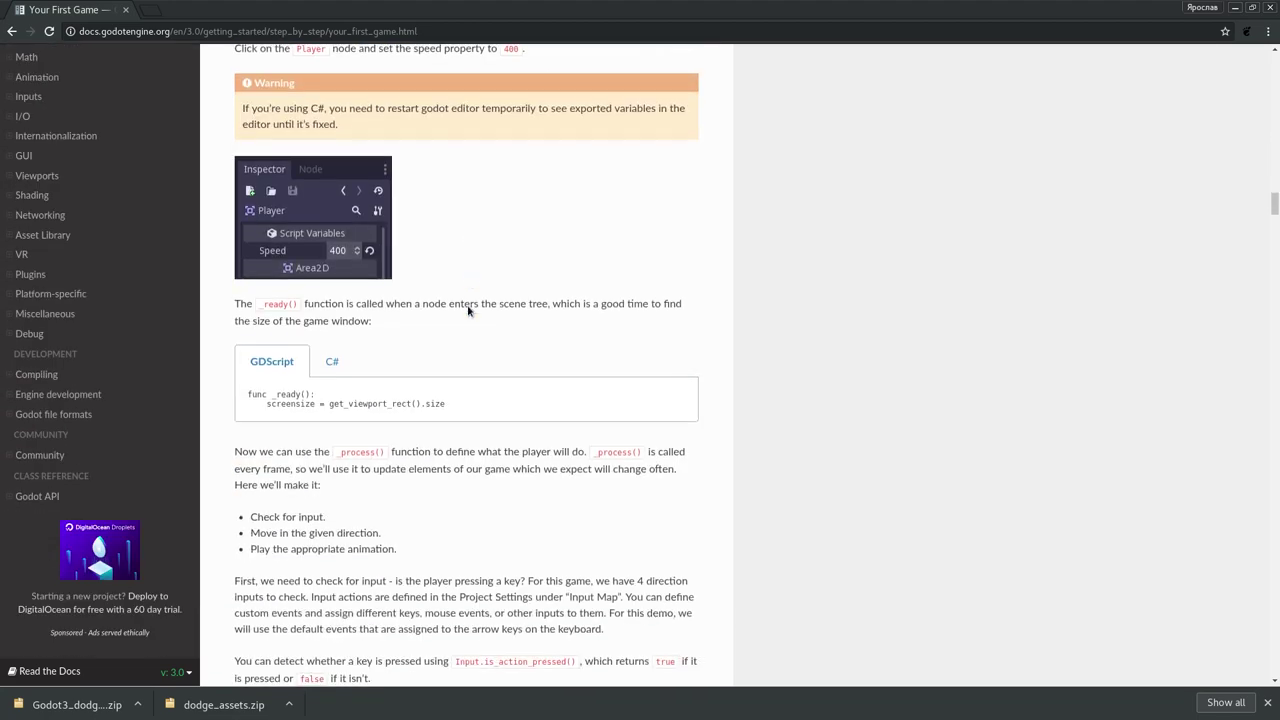
scroll(468, 306, "down", 4)
scroll(468, 306, "down", 5)
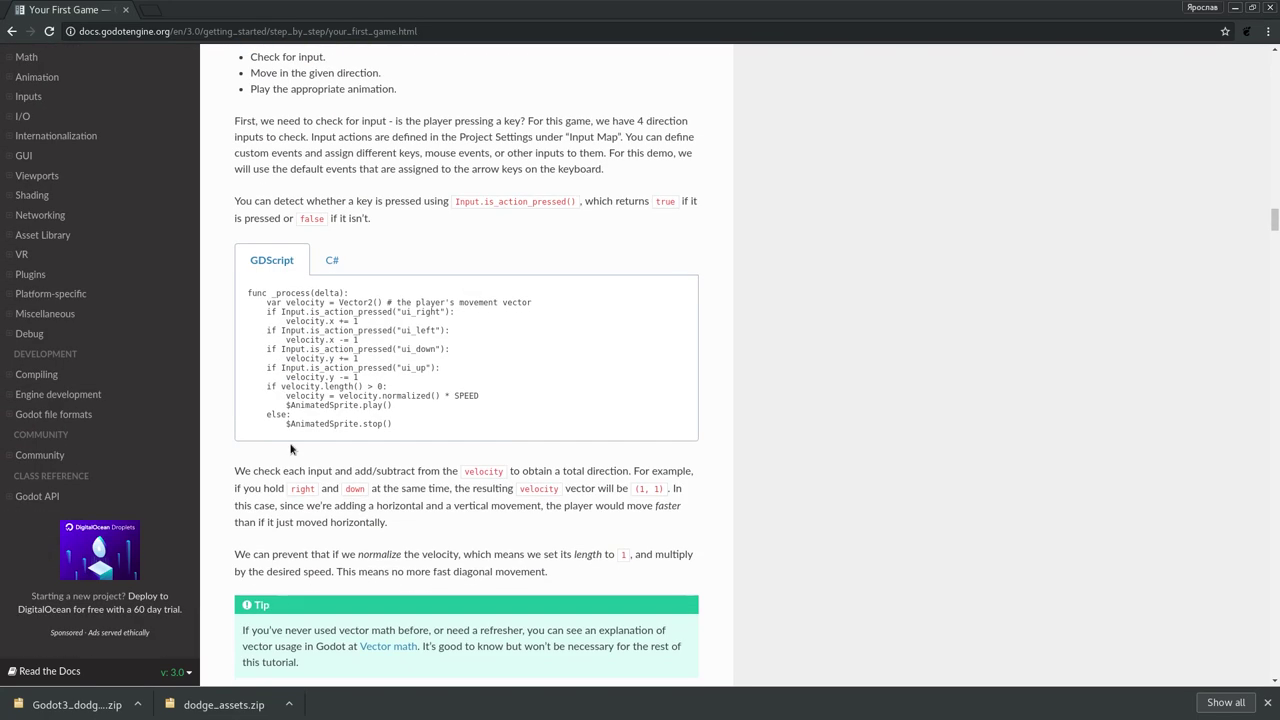
scroll(294, 450, "down", 6)
scroll(319, 456, "down", 3)
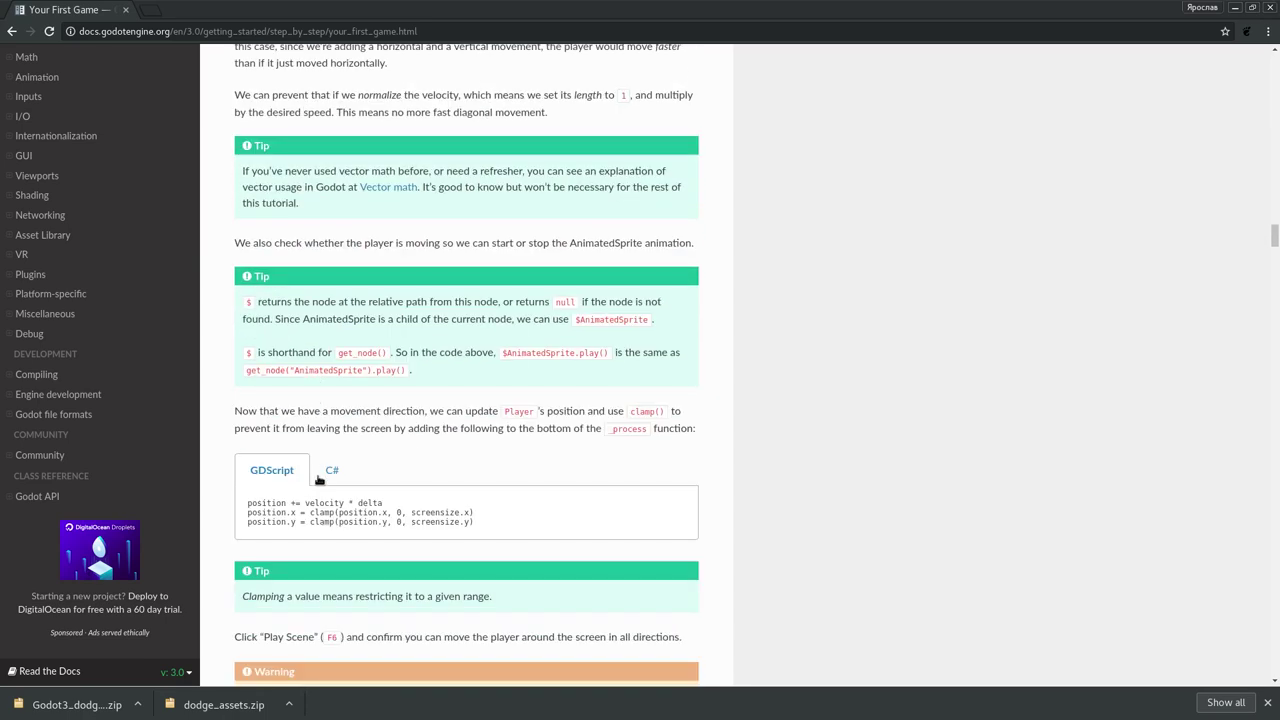
double_click(275, 505)
key("alt+Tab")
- Start a new line at the end of _process after line 29, checking the tutorial code, and save
left_click(568, 460)
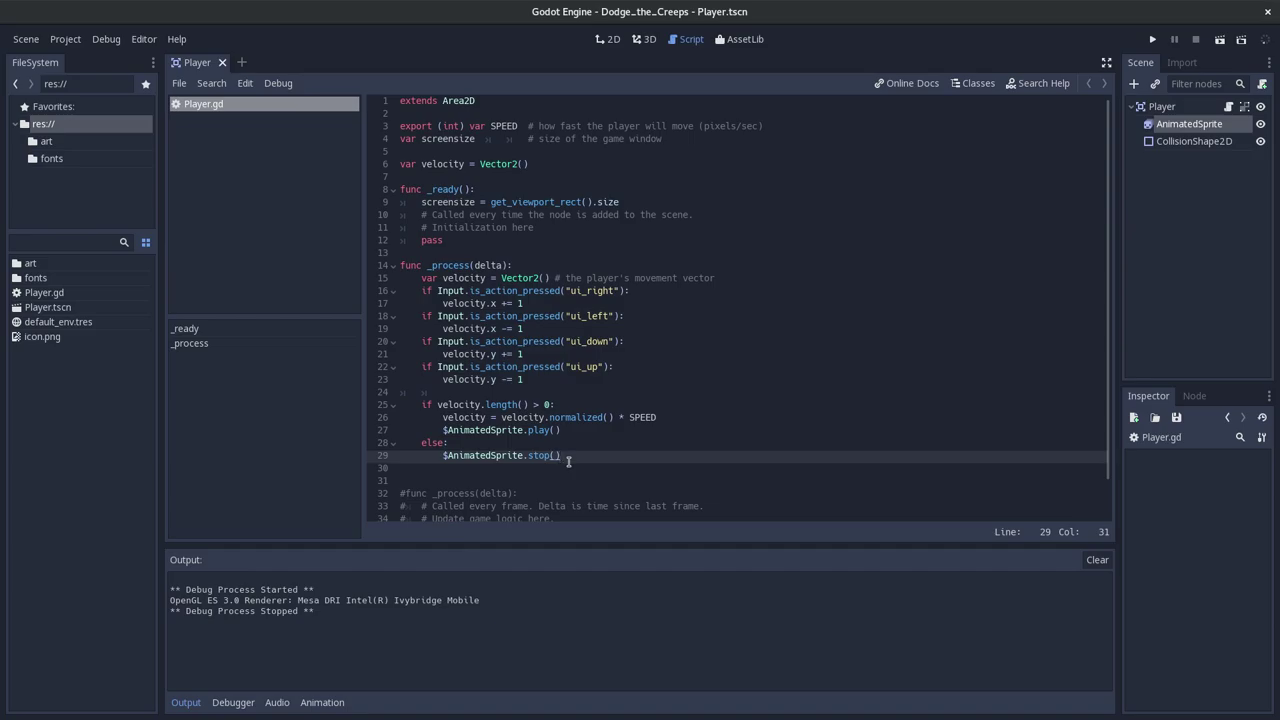
key("alt+Tab")
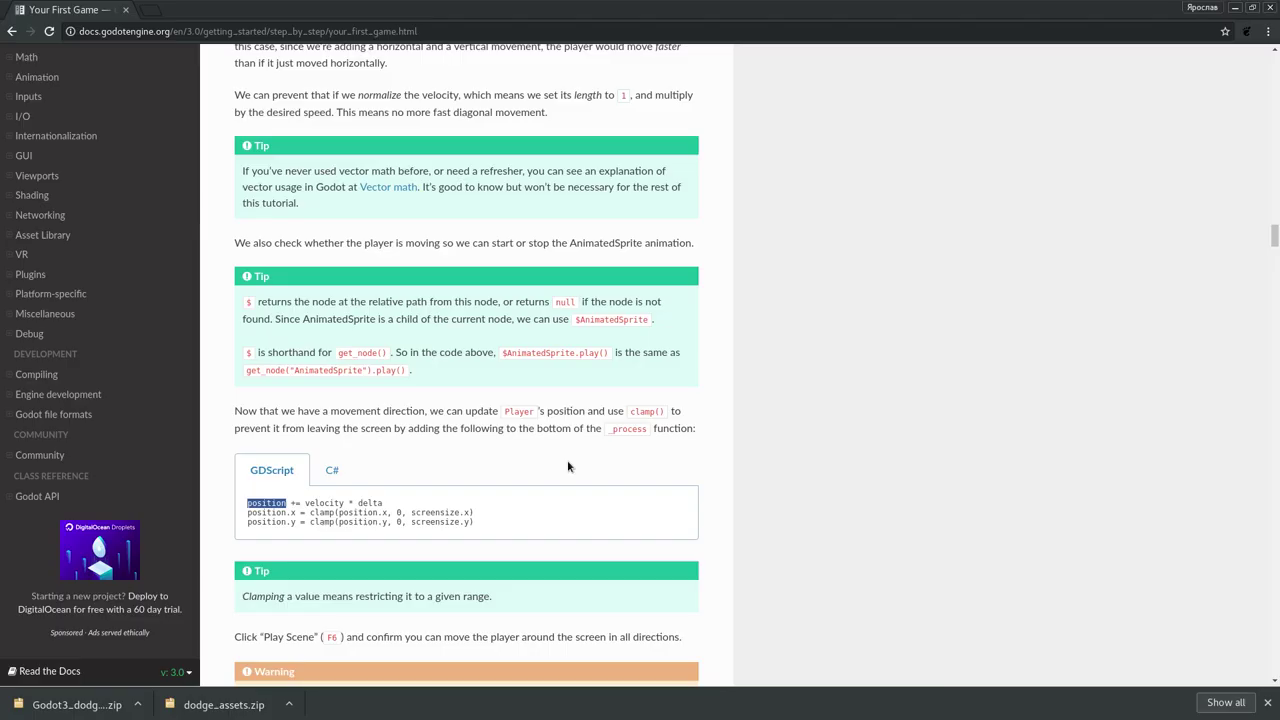
key("alt+Tab")
key("Return")
key("Return")
key("Return")
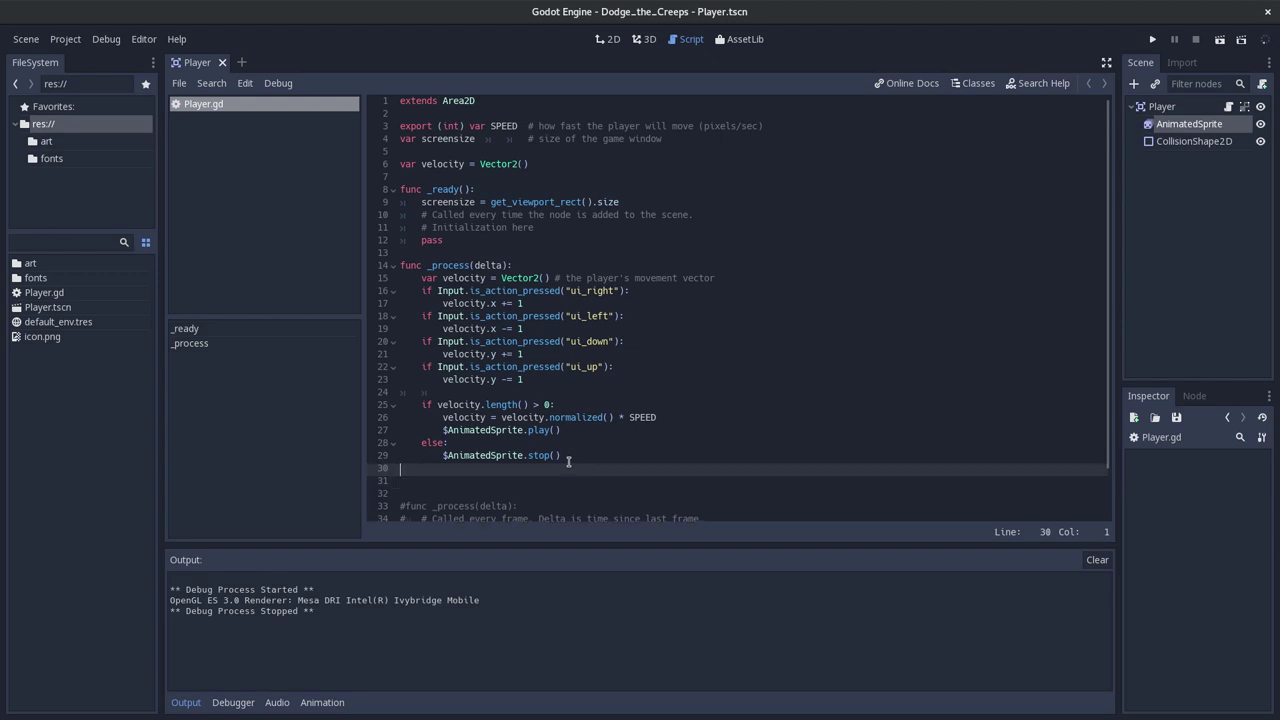
key("Up")
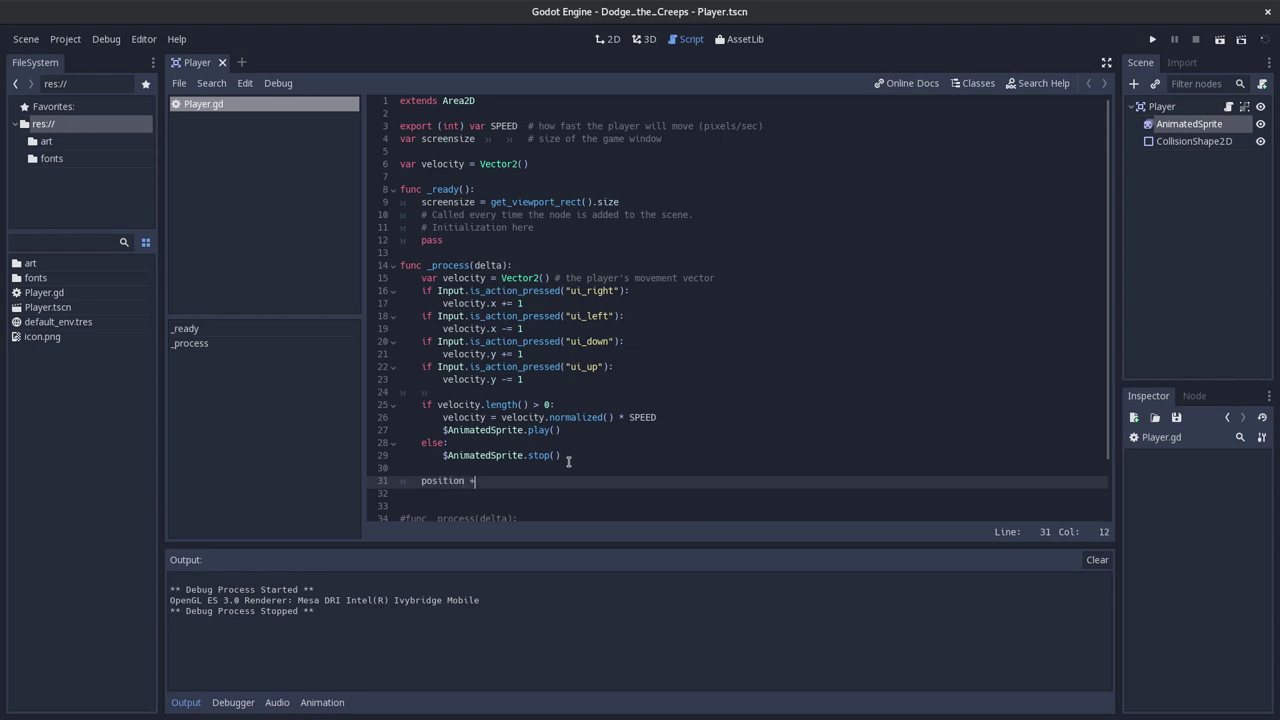
key("alt+Tab")
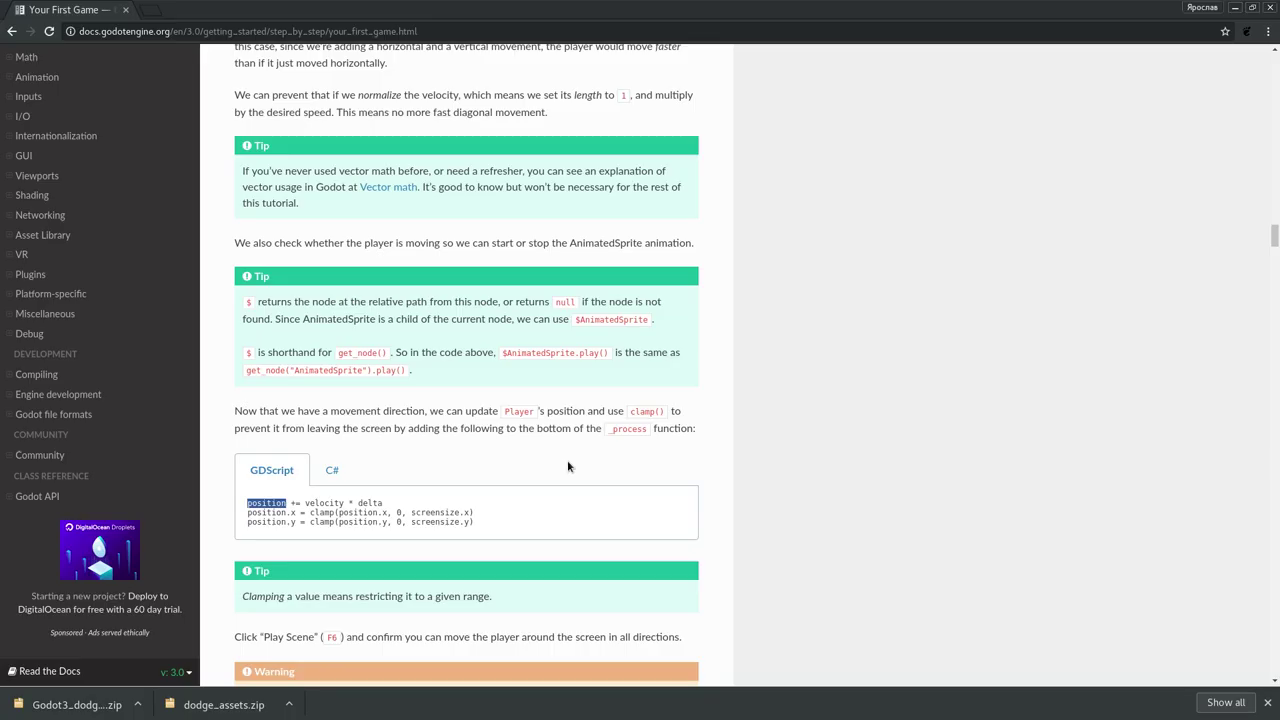
key("alt+Tab")
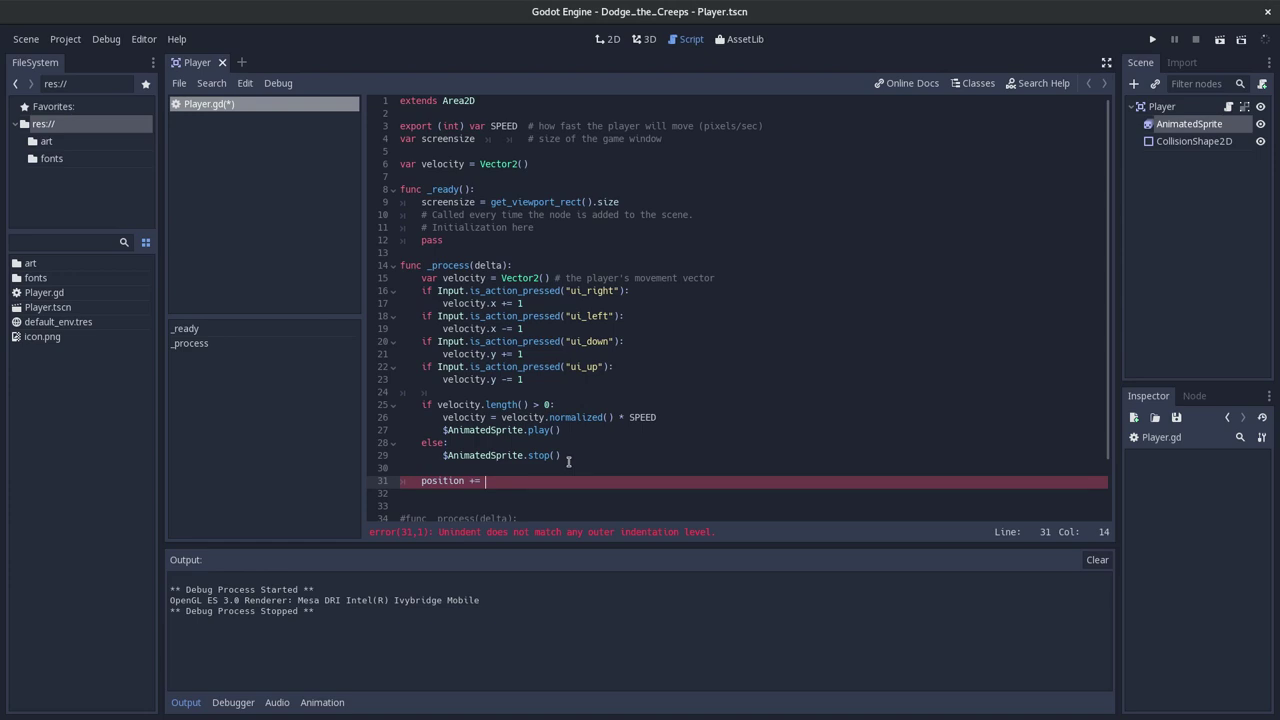
key("ctrl+s")
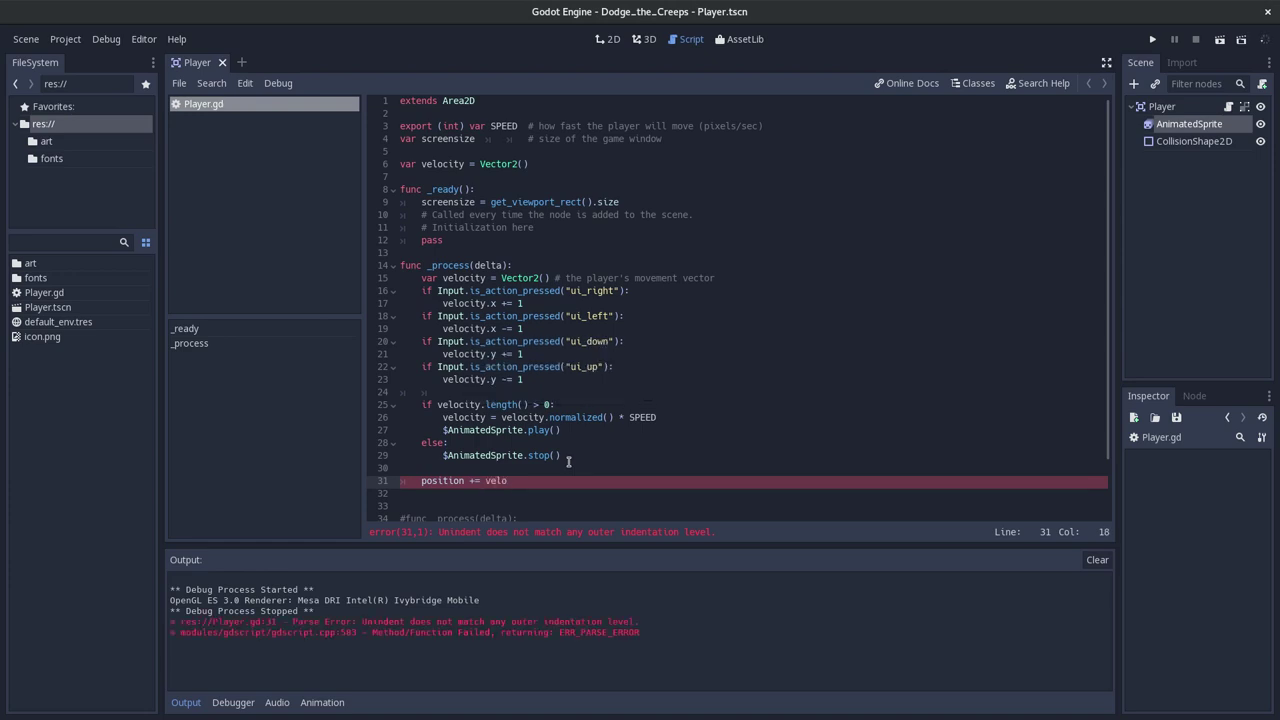
- Complete line 31 as 'position = velocity', save, and highlight every use of velocity
type("city")
key("ctrl+s")
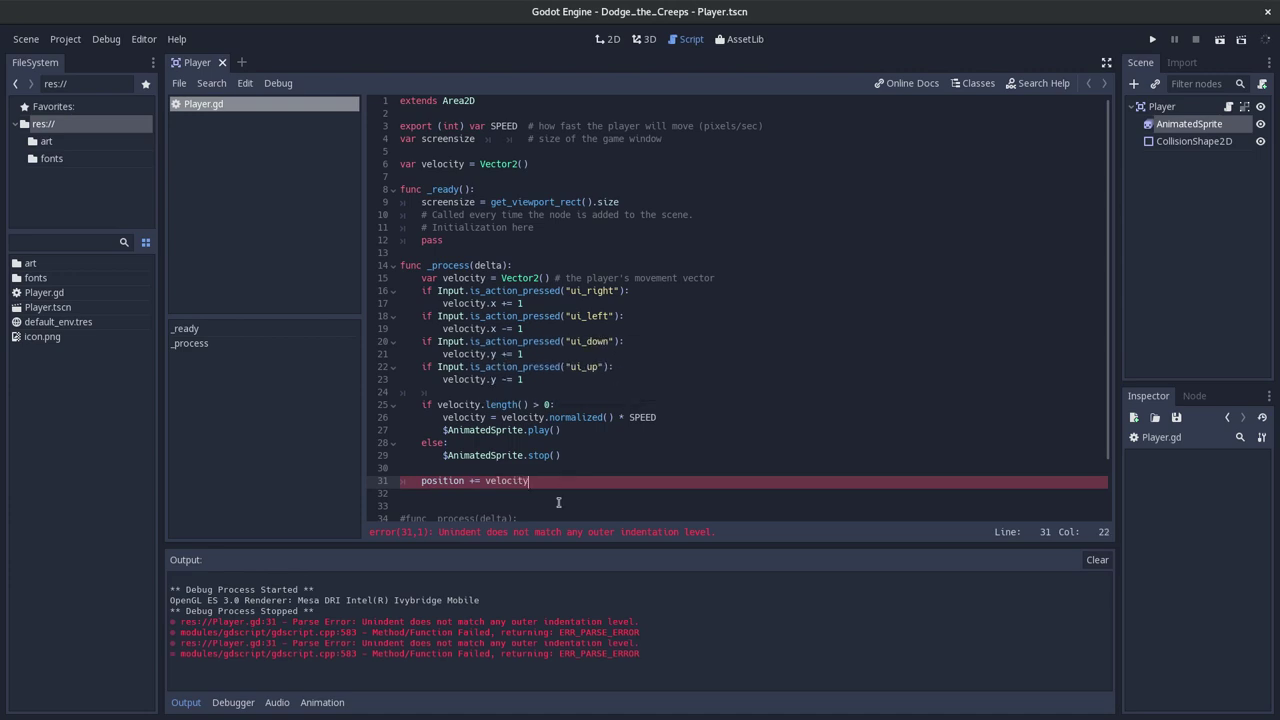
key("alt+Tab")
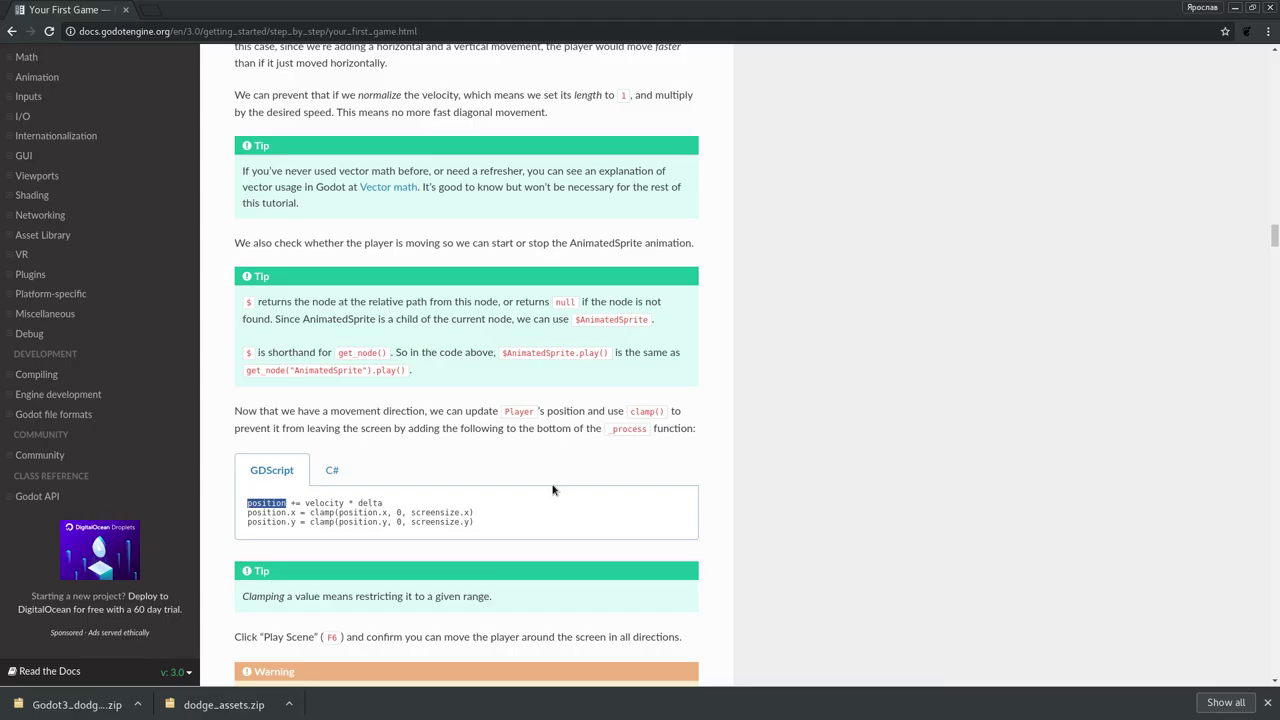
key("alt+Tab")
left_click(479, 481)
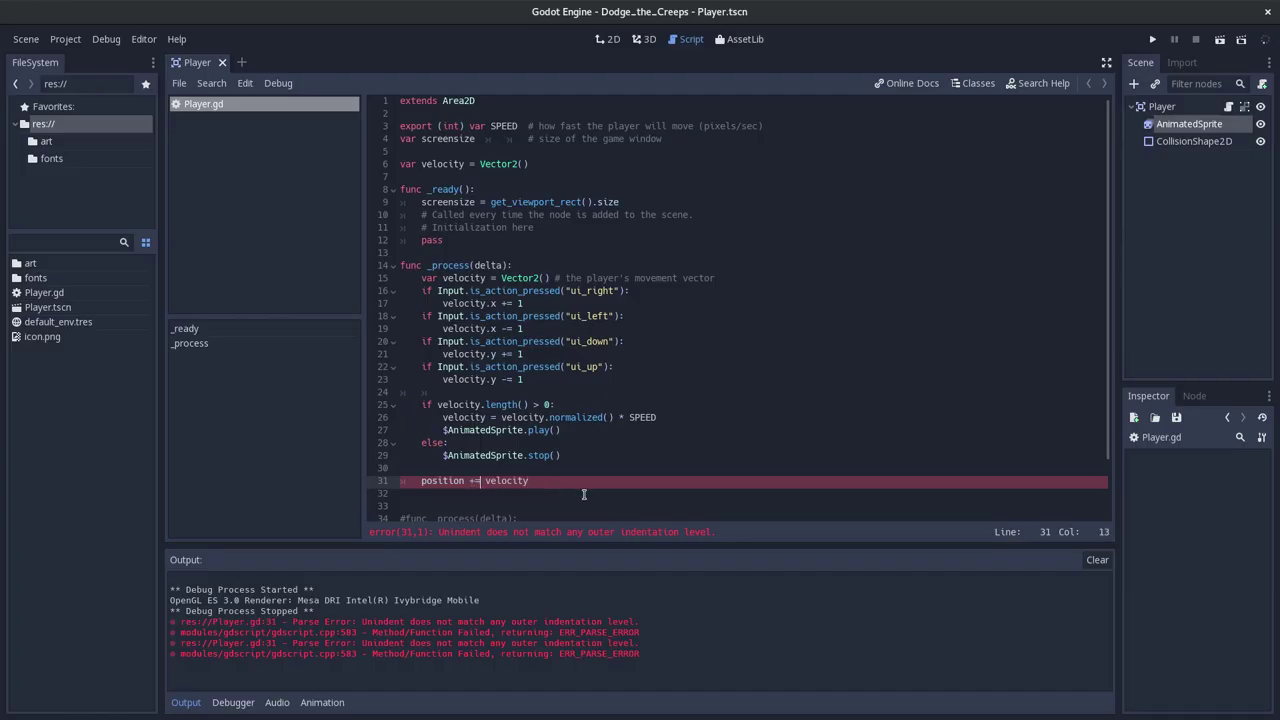
key("Delete")
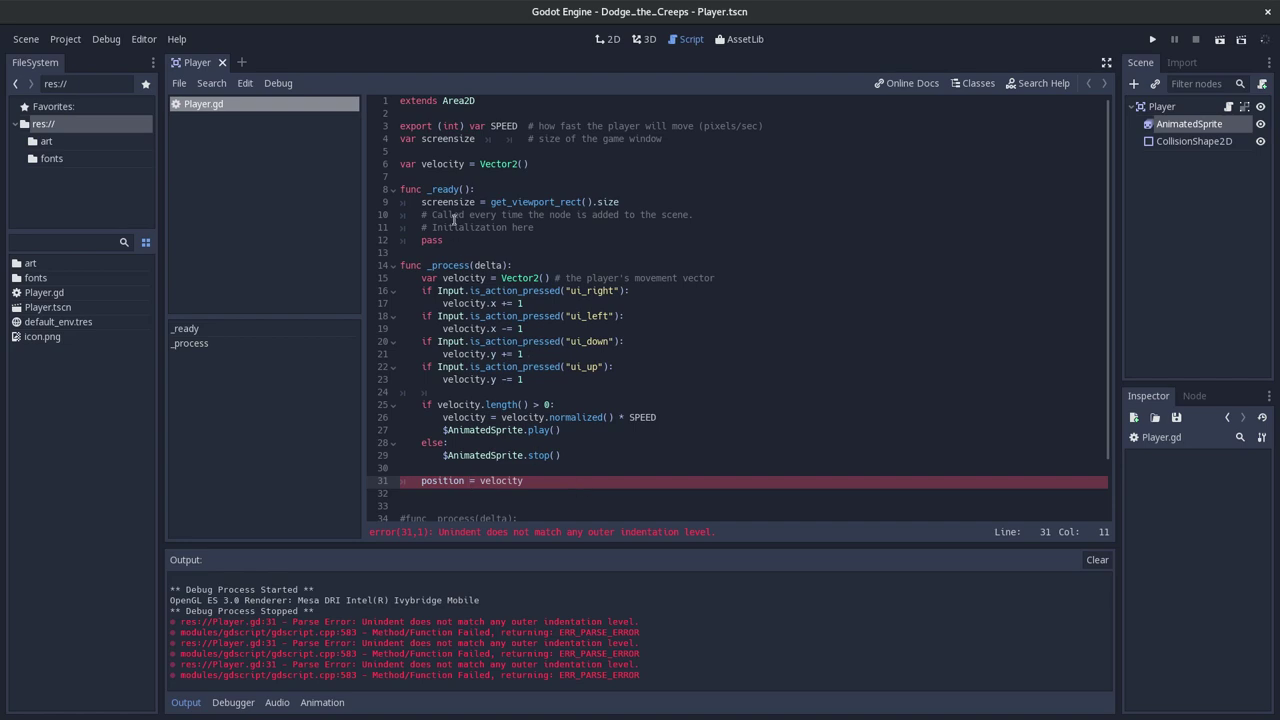
double_click(449, 167)
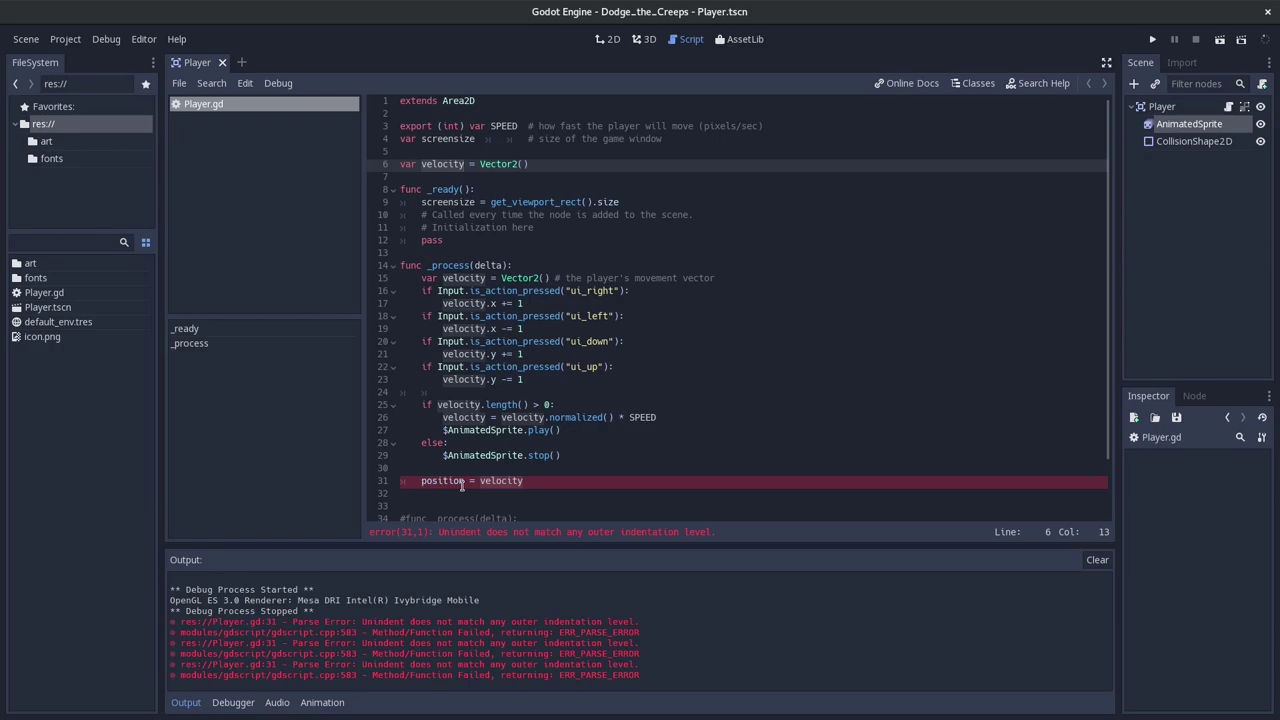
key("alt+Tab")
- Reopen Player.gd to show the position += velocity * delta and clamp() lines
scroll(455, 521, "up", 3)
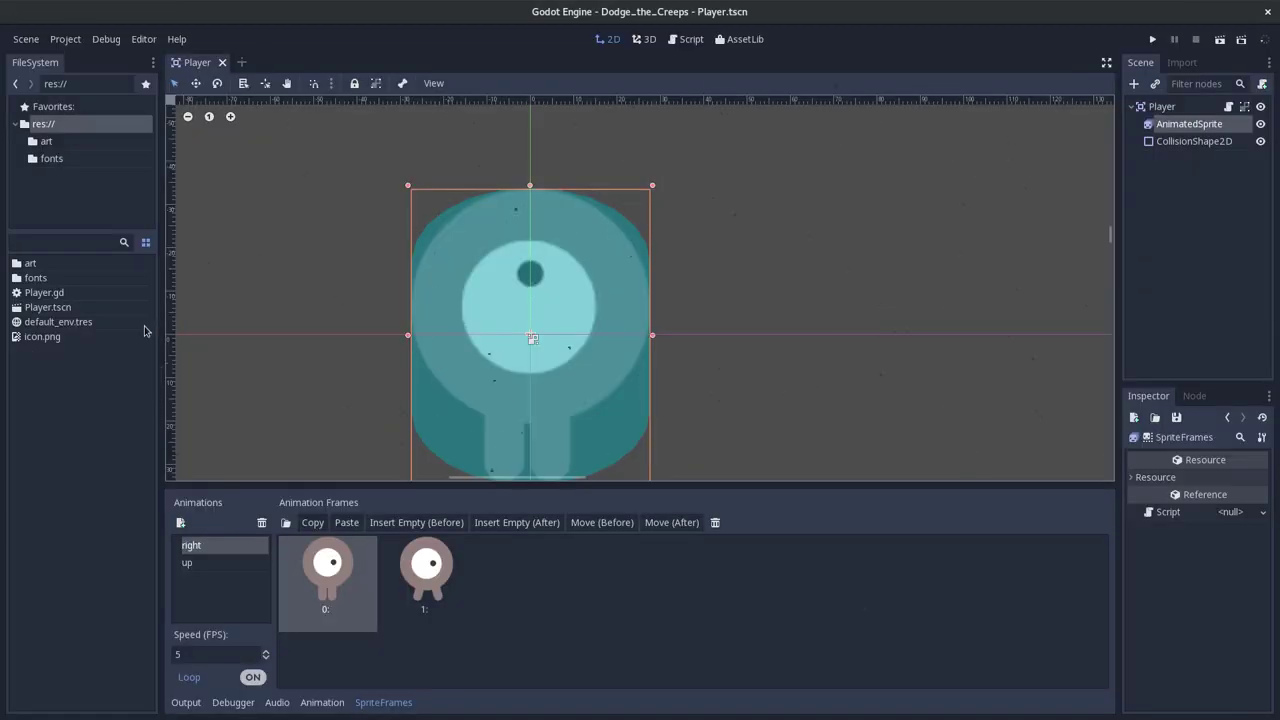
double_click(53, 297)
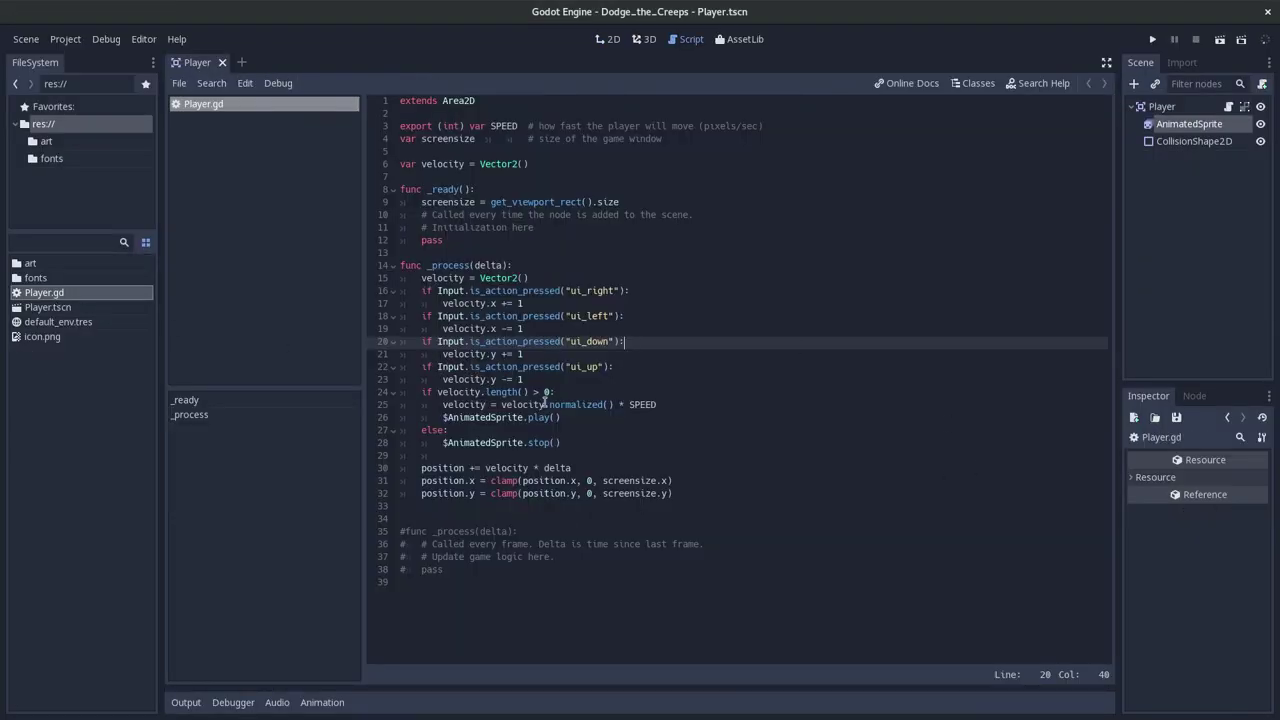
- Fix the indentation of empty line 29 in _process and save
left_click(704, 470)
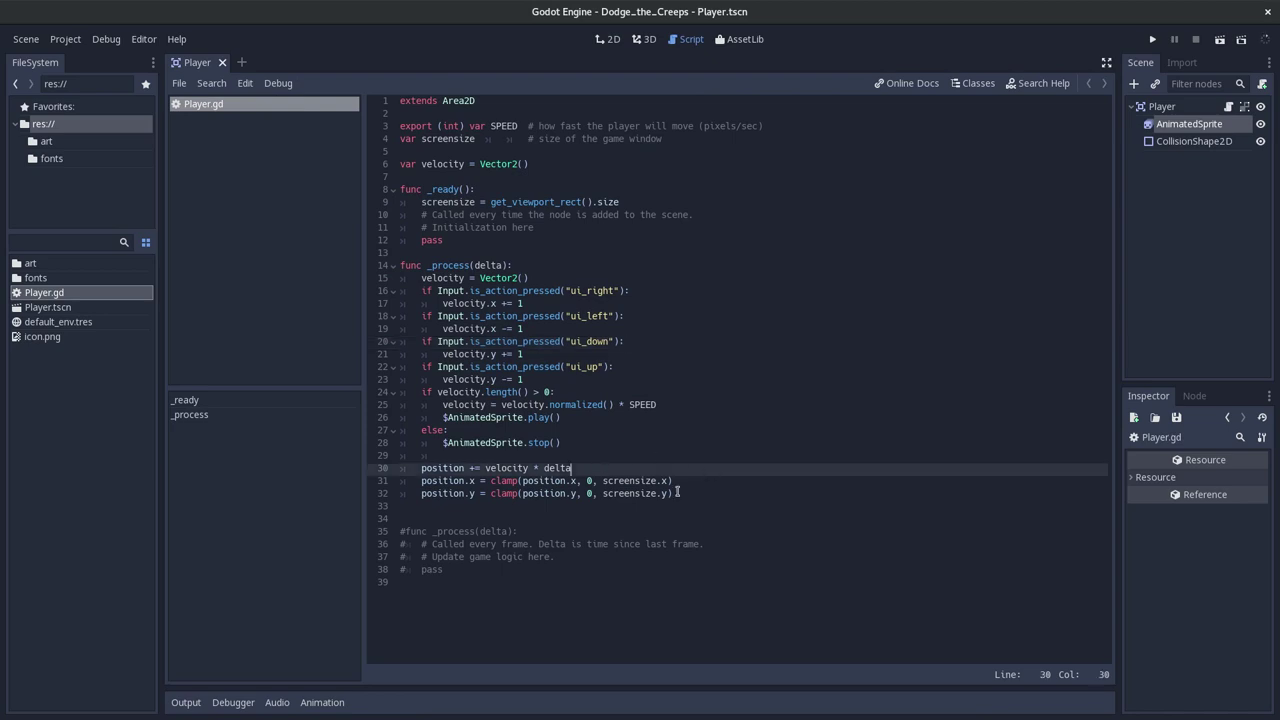
left_click_drag(714, 495, 305, 283)
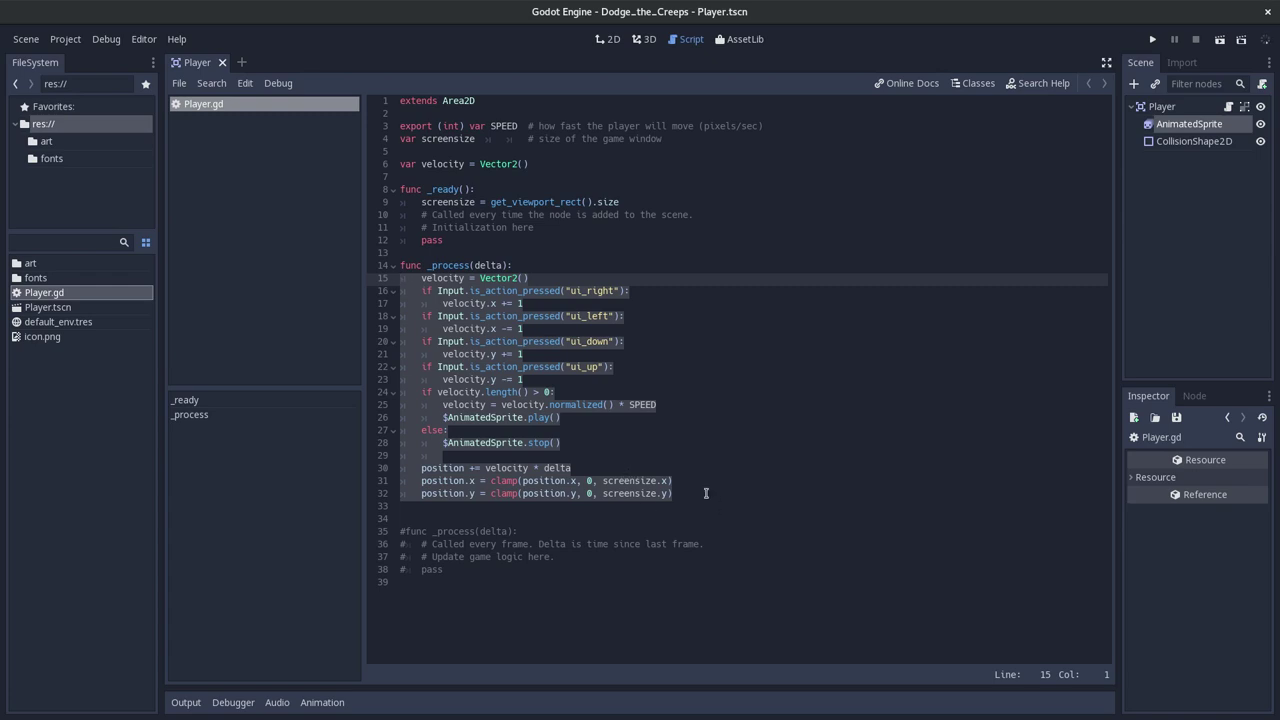
left_click(634, 466)
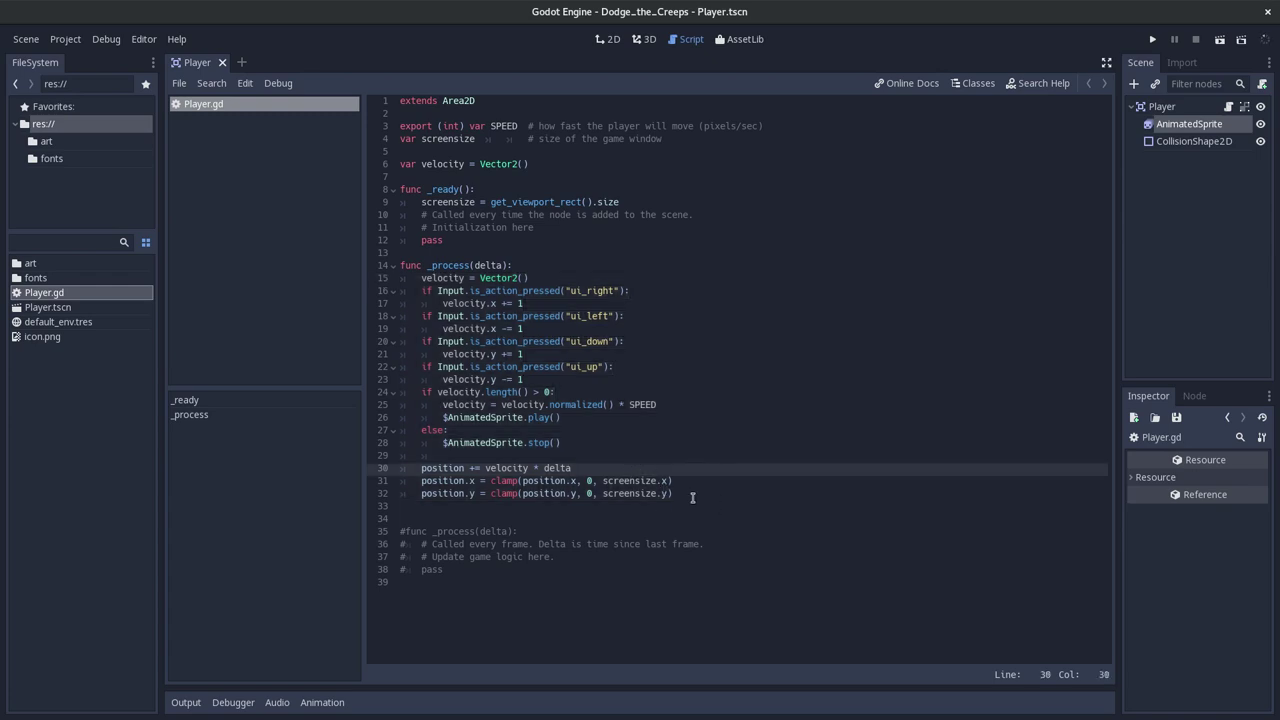
left_click_drag(692, 497, 281, 279)
left_click(617, 357)
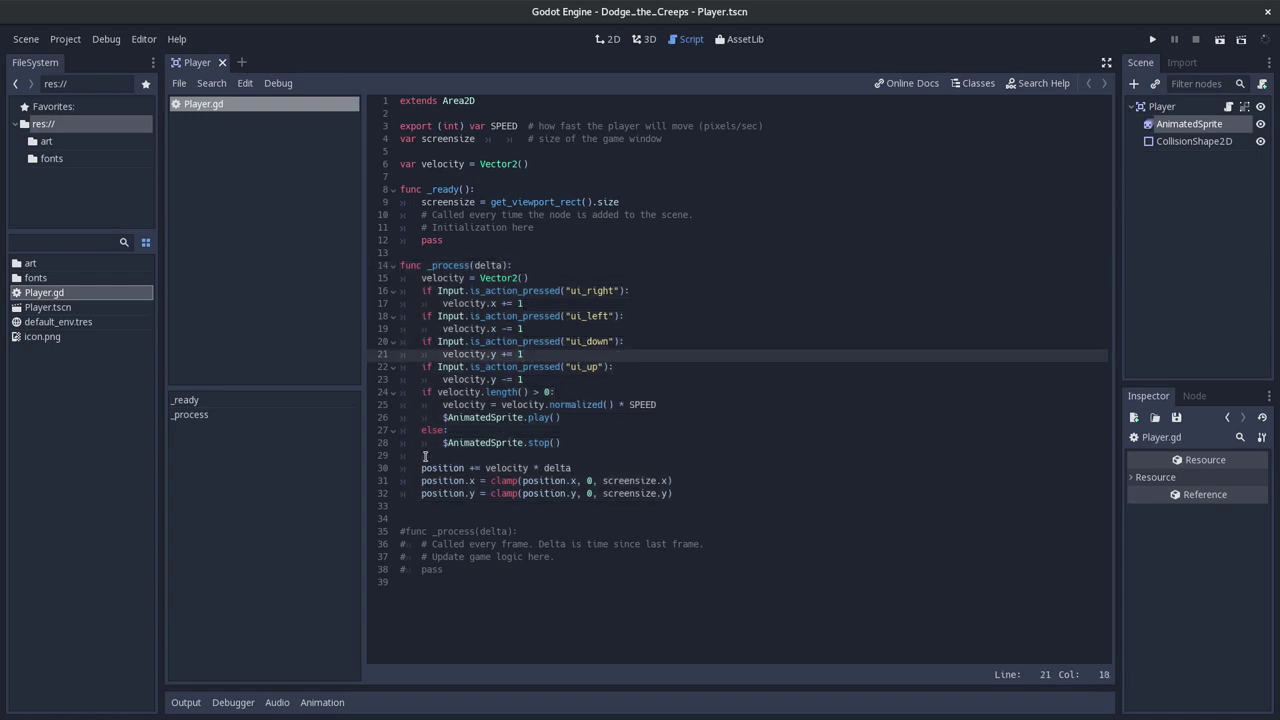
left_click_drag(433, 457, 384, 453)
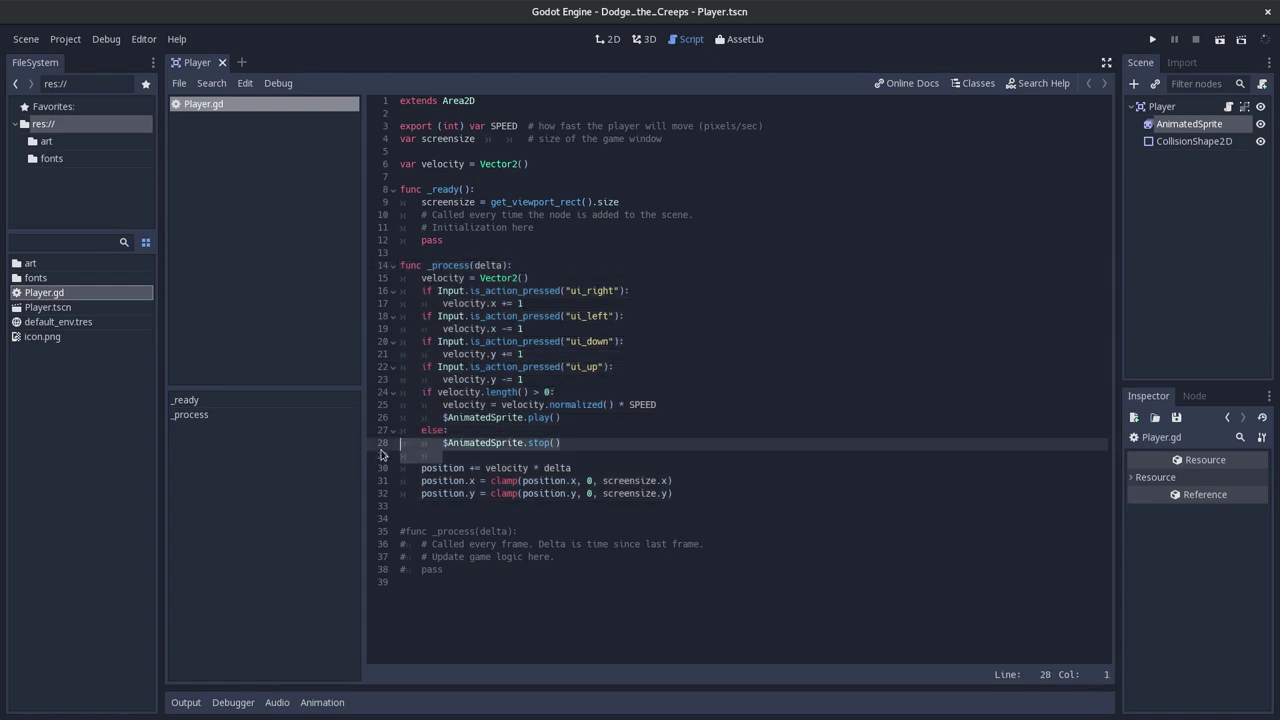
left_click(372, 455)
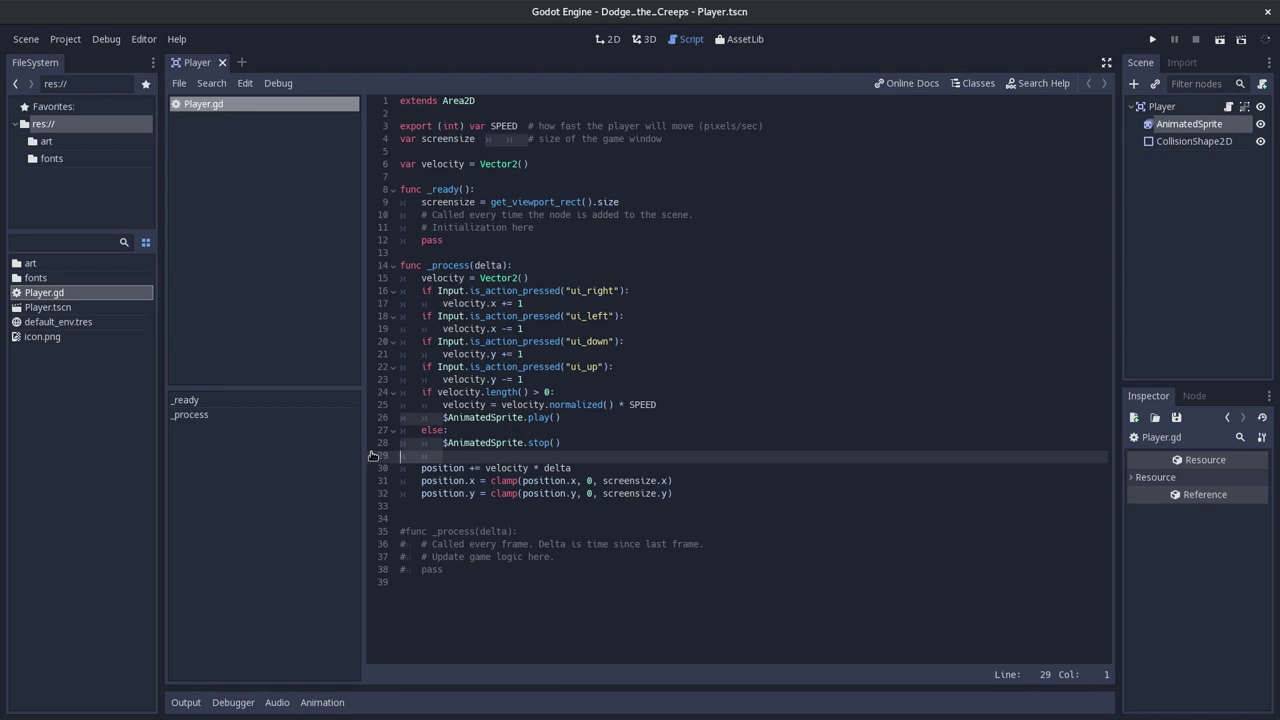
key("Delete")
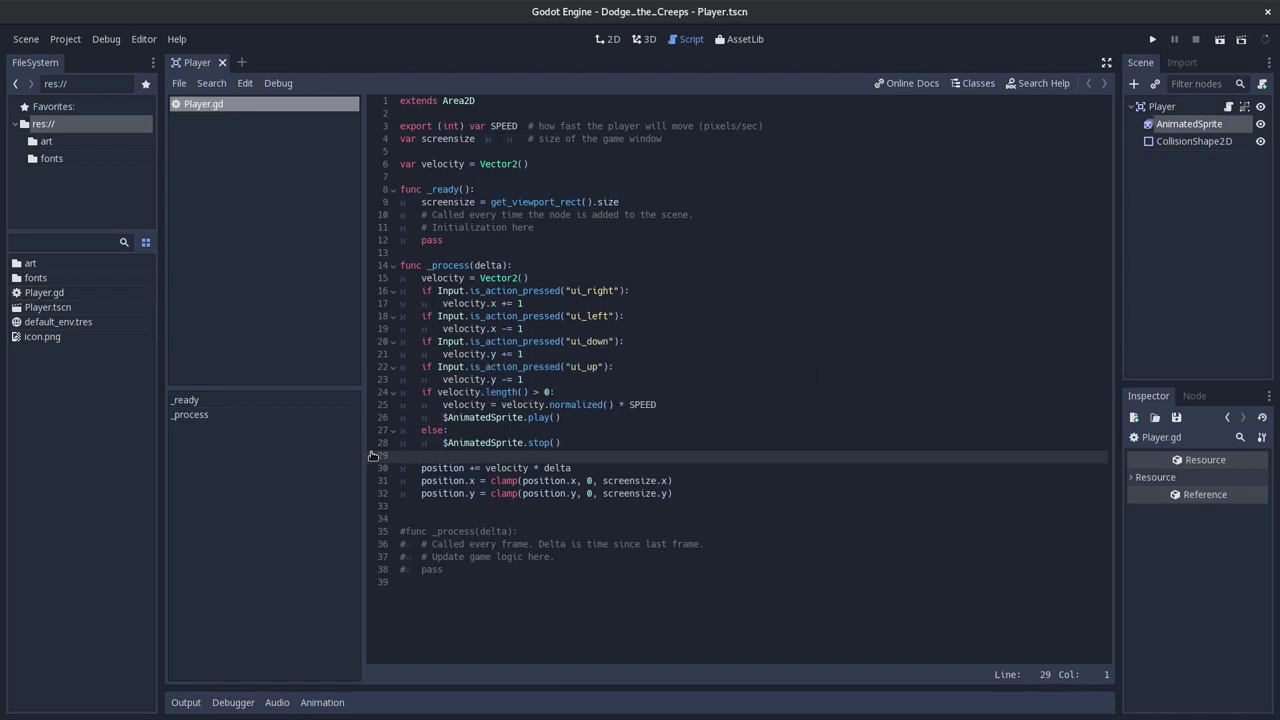
key("BackSpace")
key("Return")
key("ctrl+s")
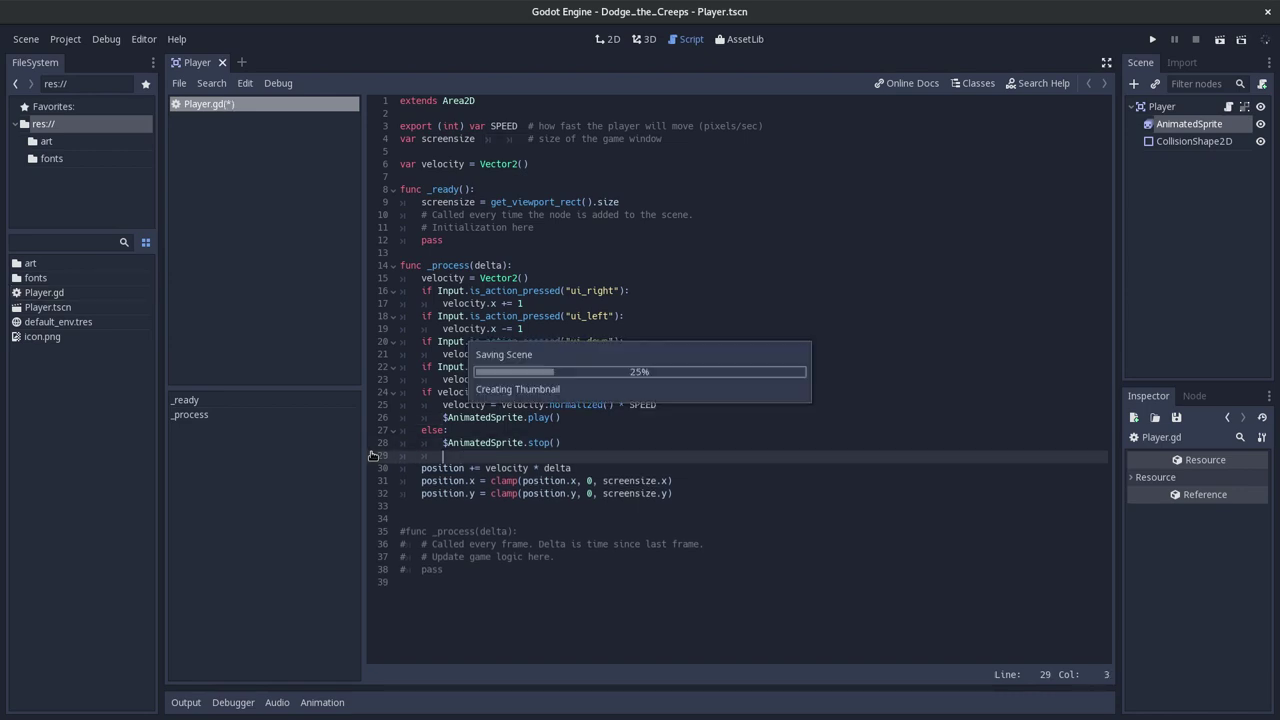
- Add a test line 'position.x = 90', save, then delete it again
key("Return")
type("pos")
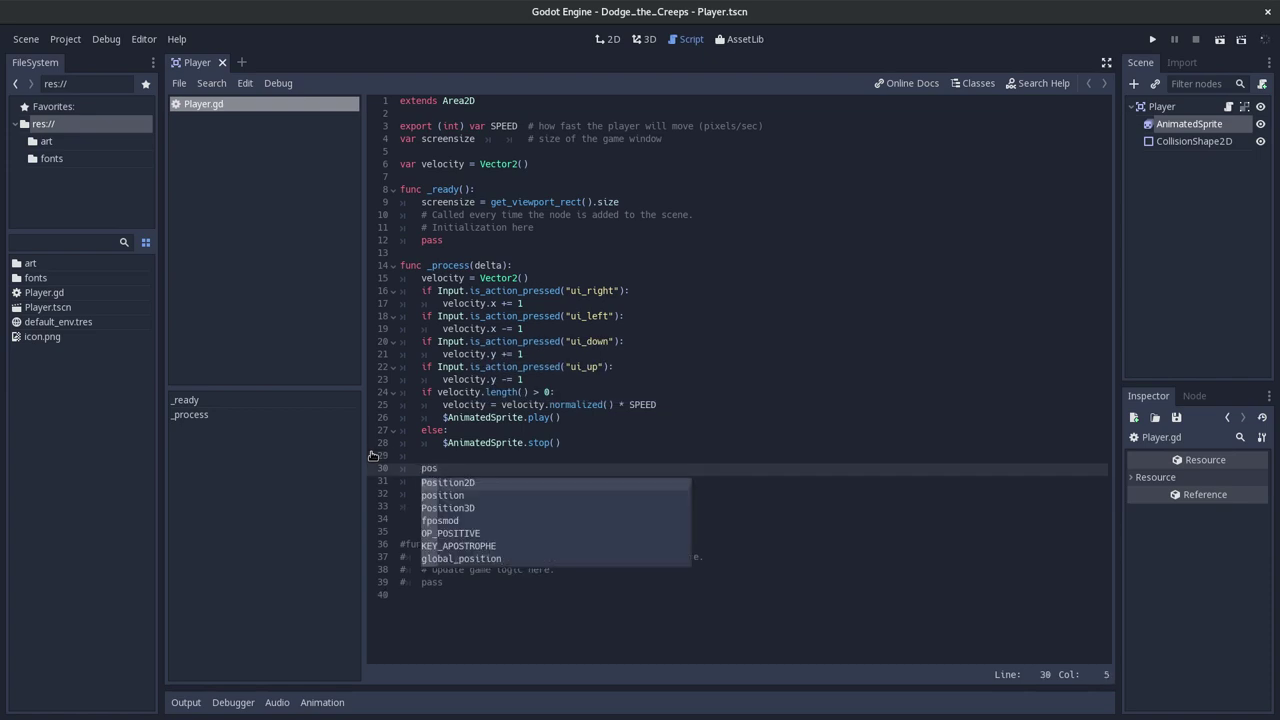
key("Down")
key("Return")
type(".")
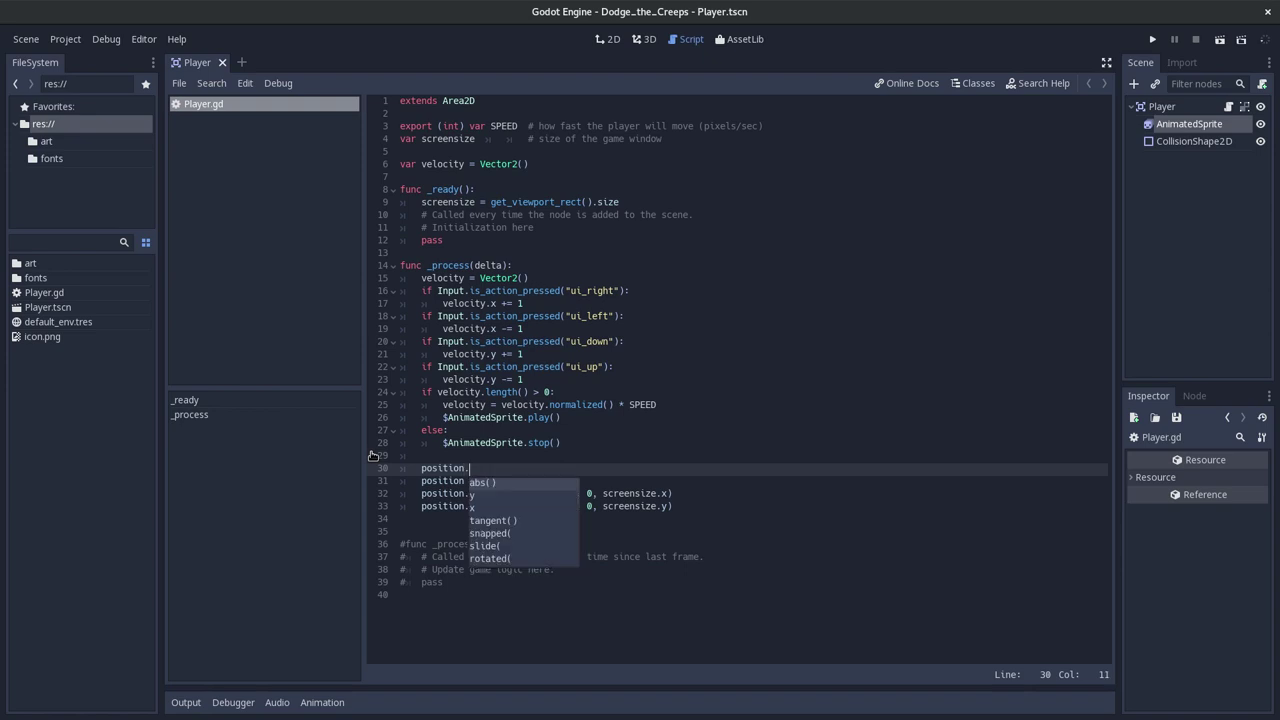
type("x = 9")
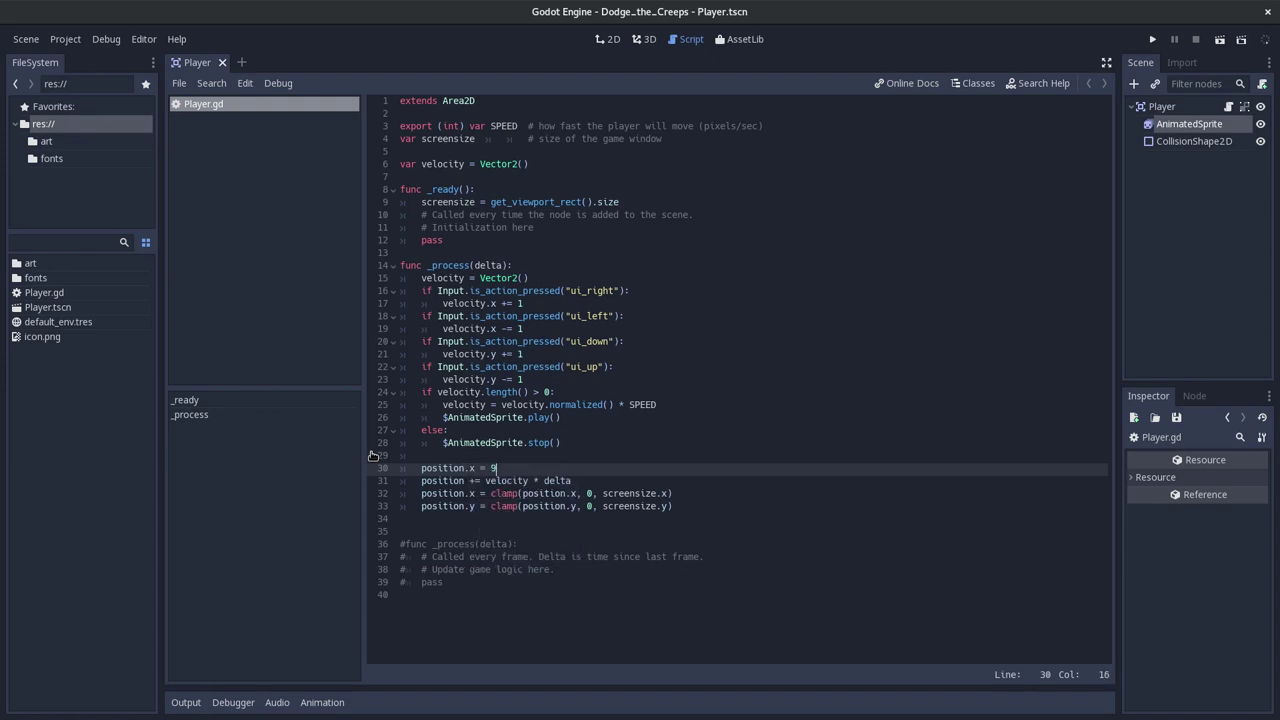
type("0")
key("ctrl+s")
key("Down")
key("Home")
key("shift+Up")
key("BackSpace")
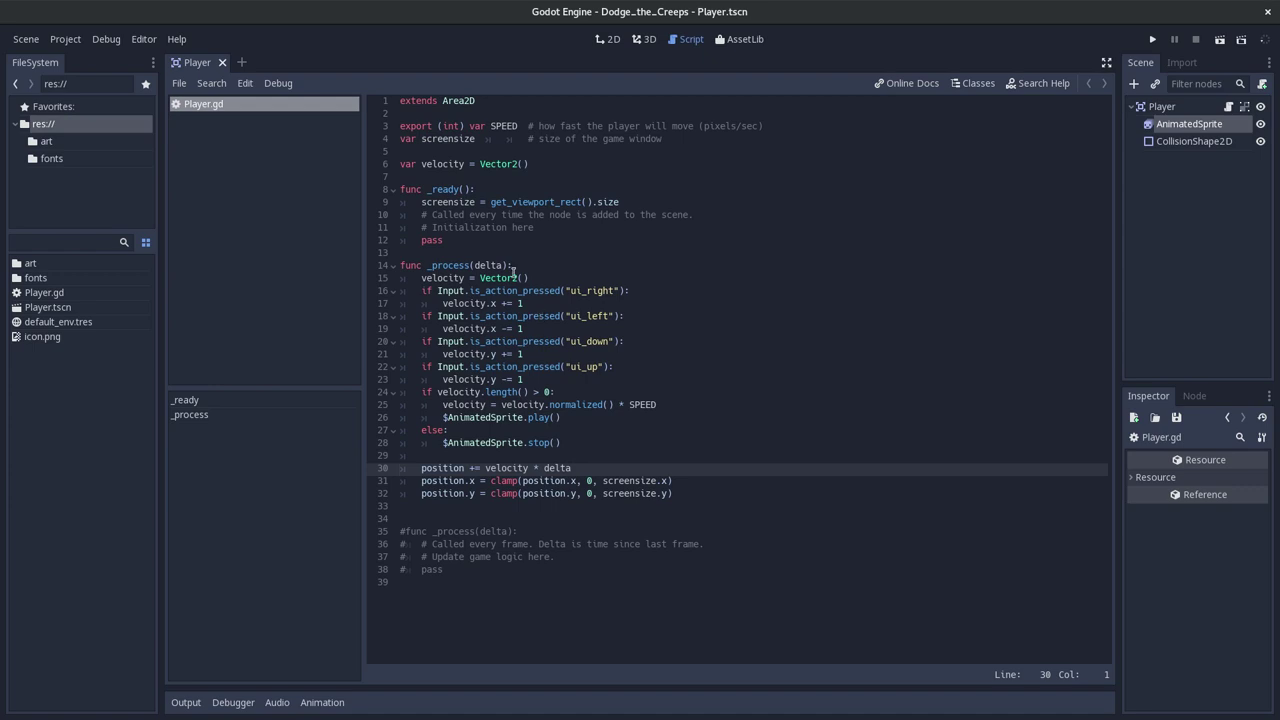
- Run the Player scene with F6, steer the player up, down, left and right, then stop the game
key("F6")
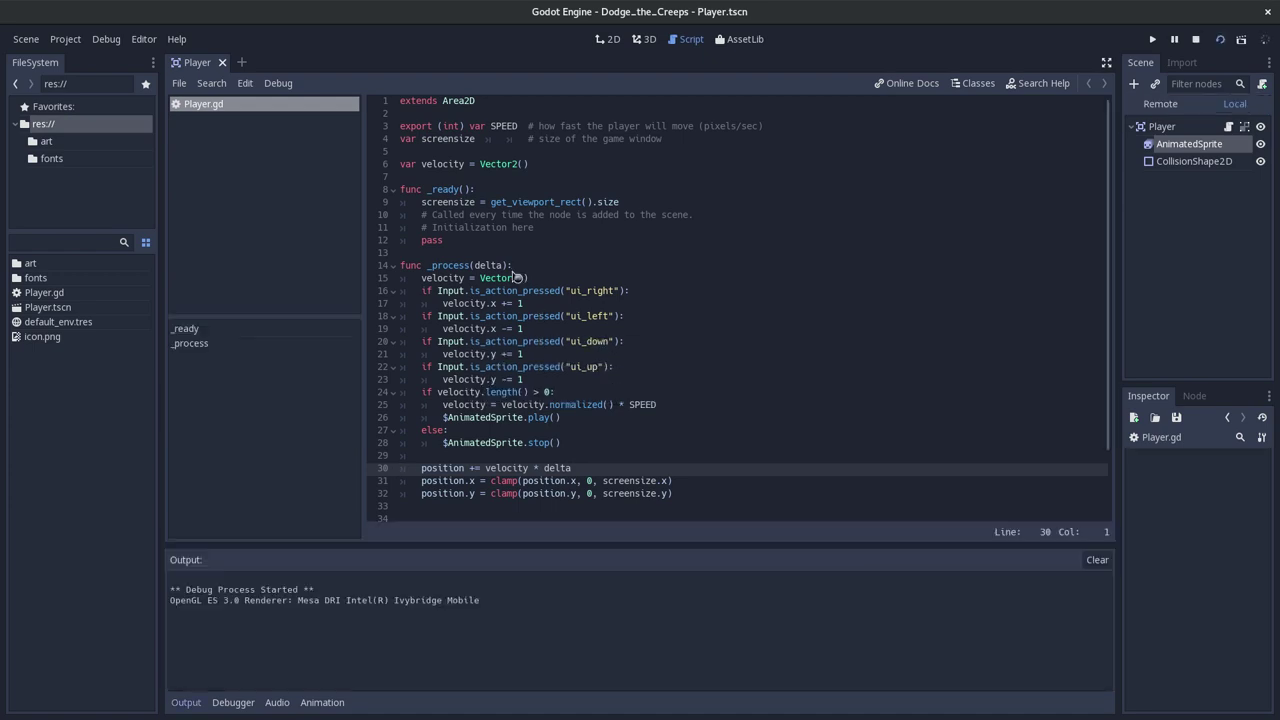
key("Right")
key("Down")
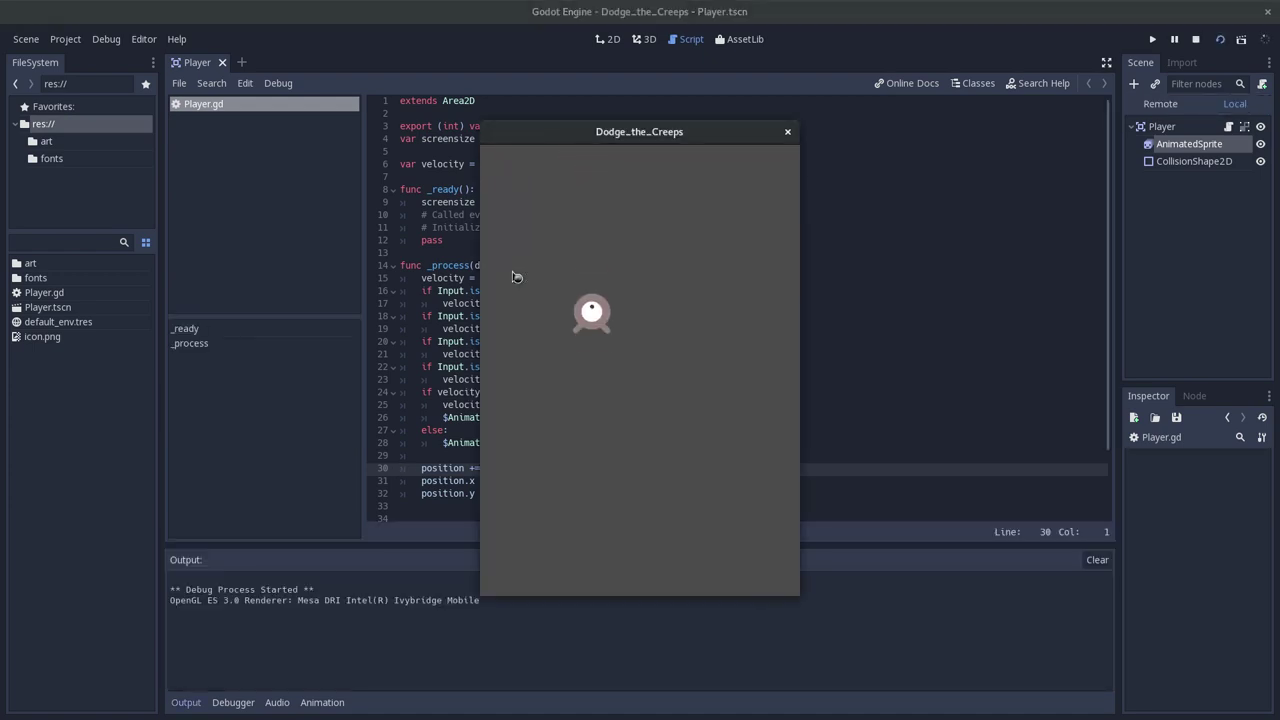
key("Up")
key("Up")
key("Down")
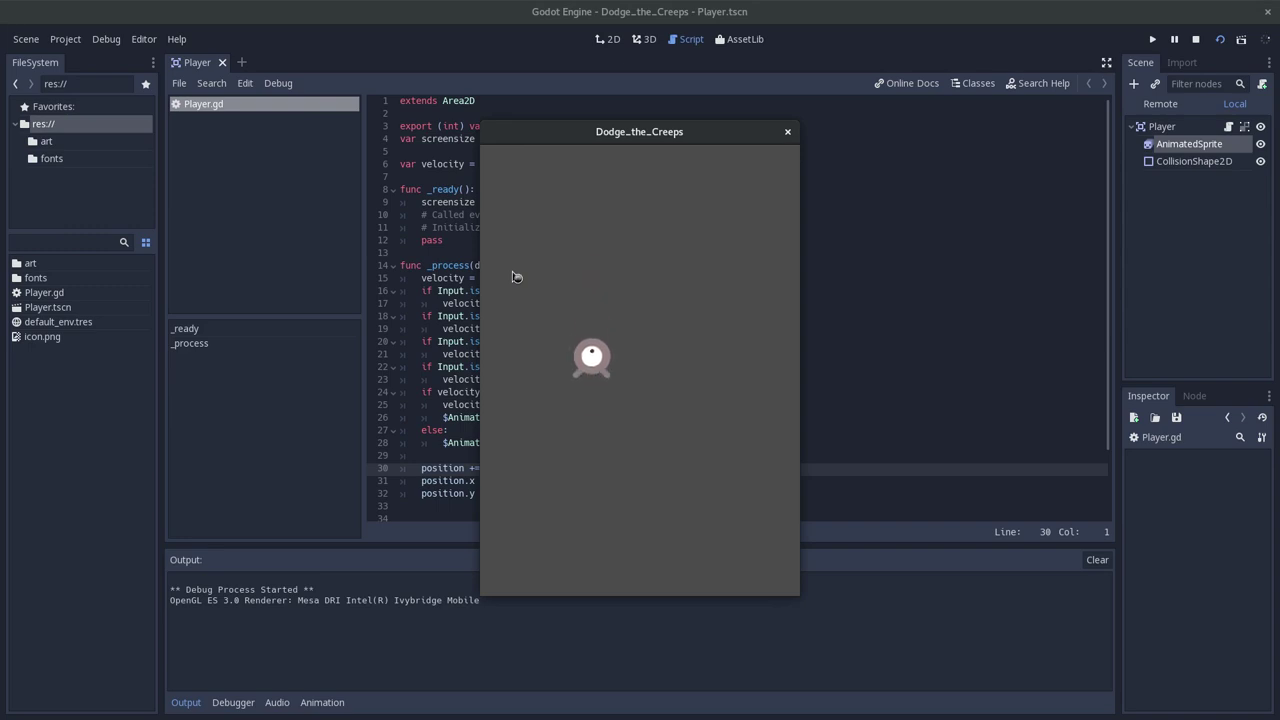
key("Right")
key("Left")
key("Right")
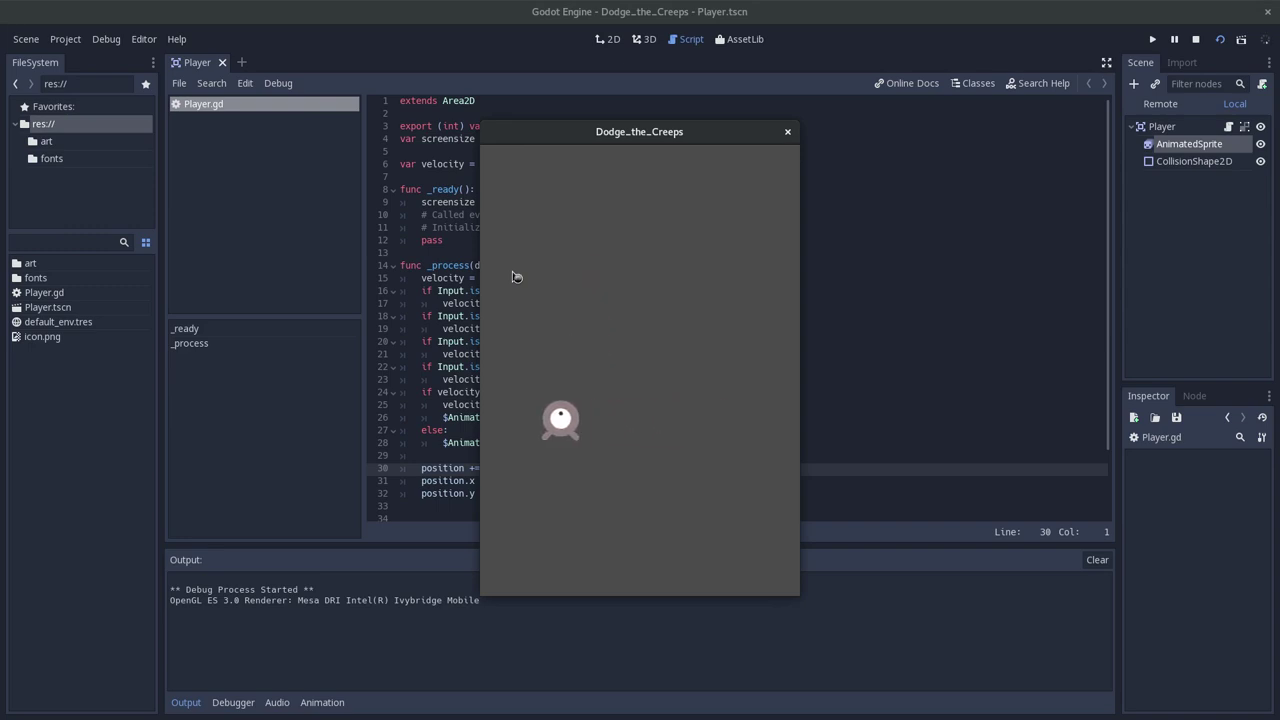
key("Left")
key("Up")
key("Down")
key("Right")
key("Left")
key("Up")
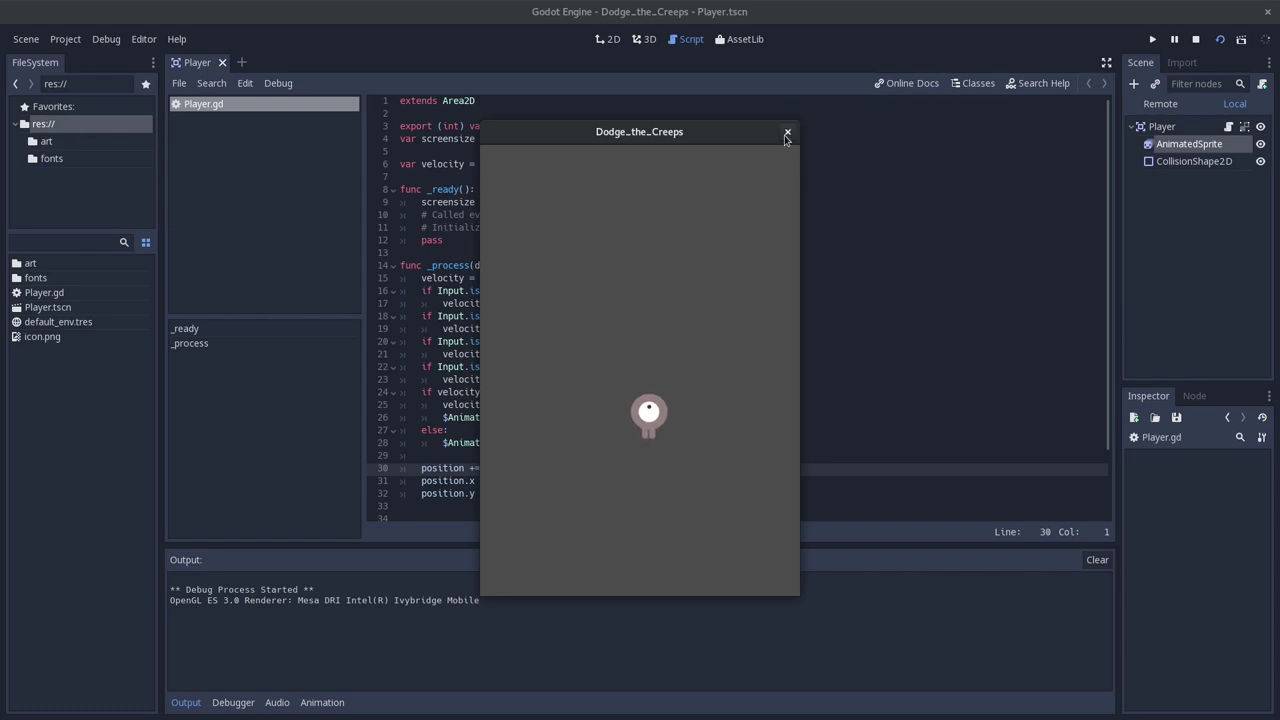
left_click(788, 133)
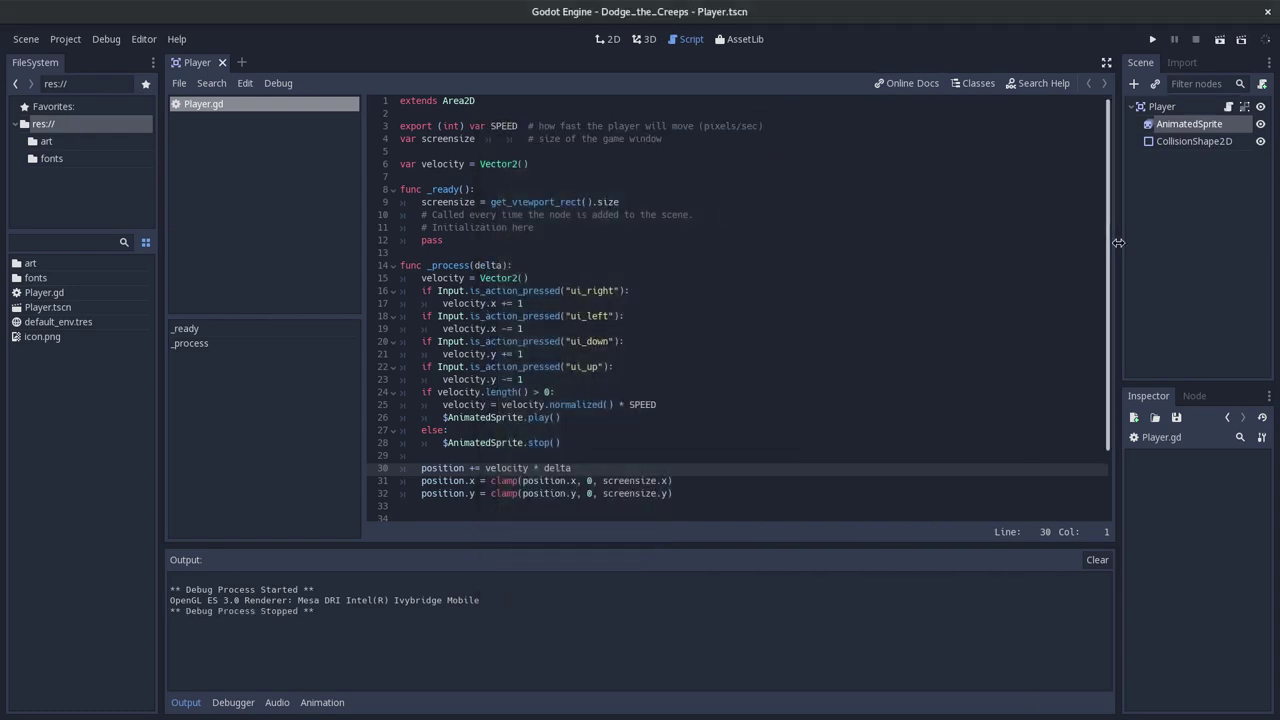
- Open the AnimatedSprite's SpriteFrames and compare the two-frame 'right' and 'up' animations
left_click(1207, 125)
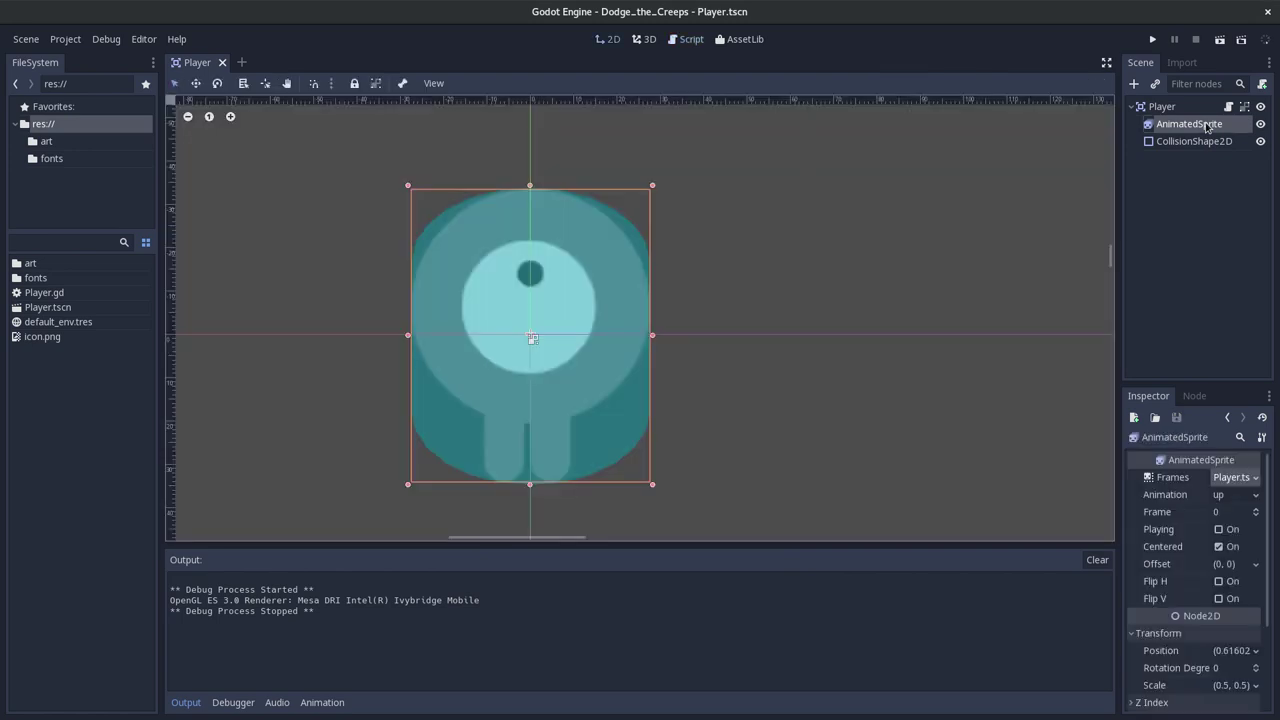
left_click(1232, 478)
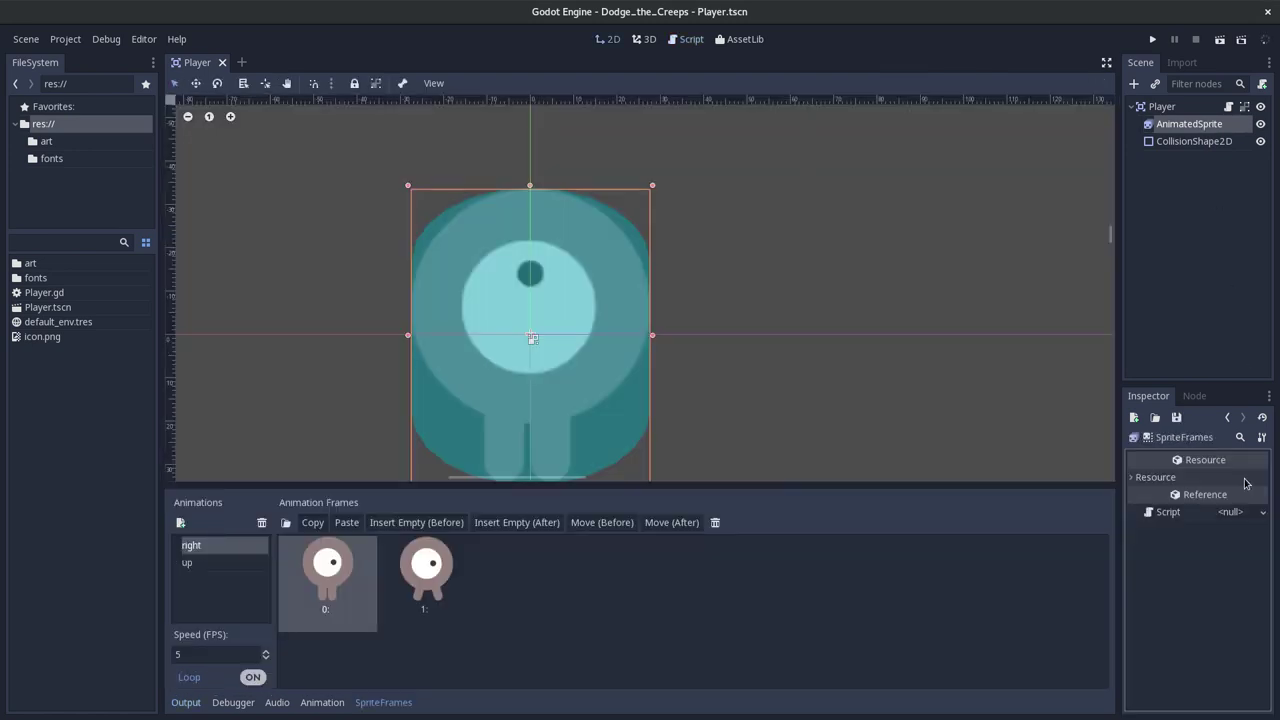
left_click(191, 564)
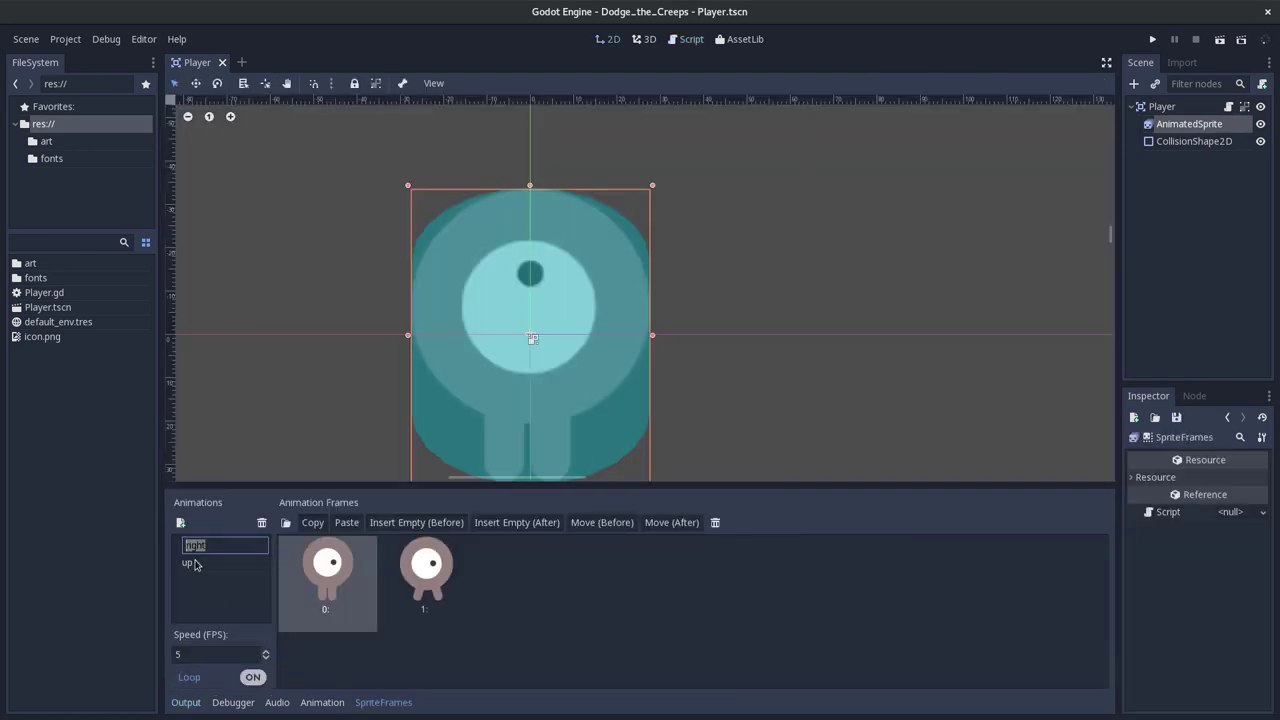
left_click(205, 548)
left_click(204, 564)
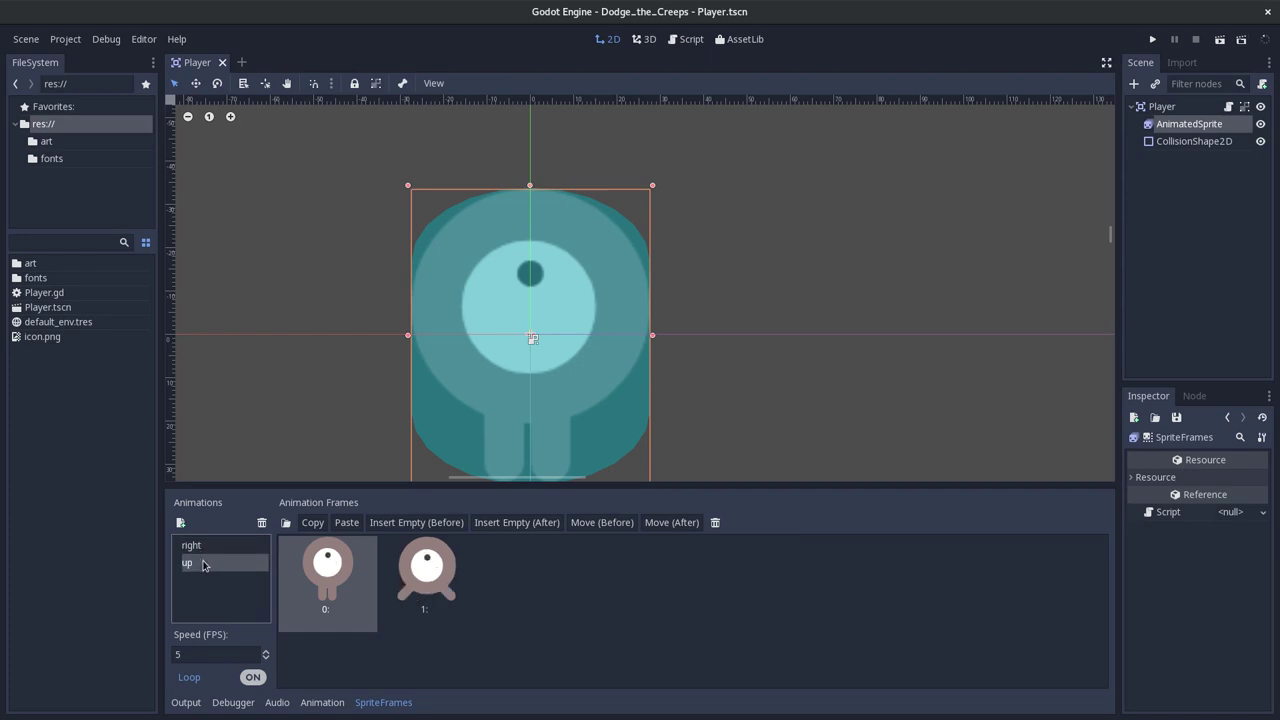
left_click(205, 547)
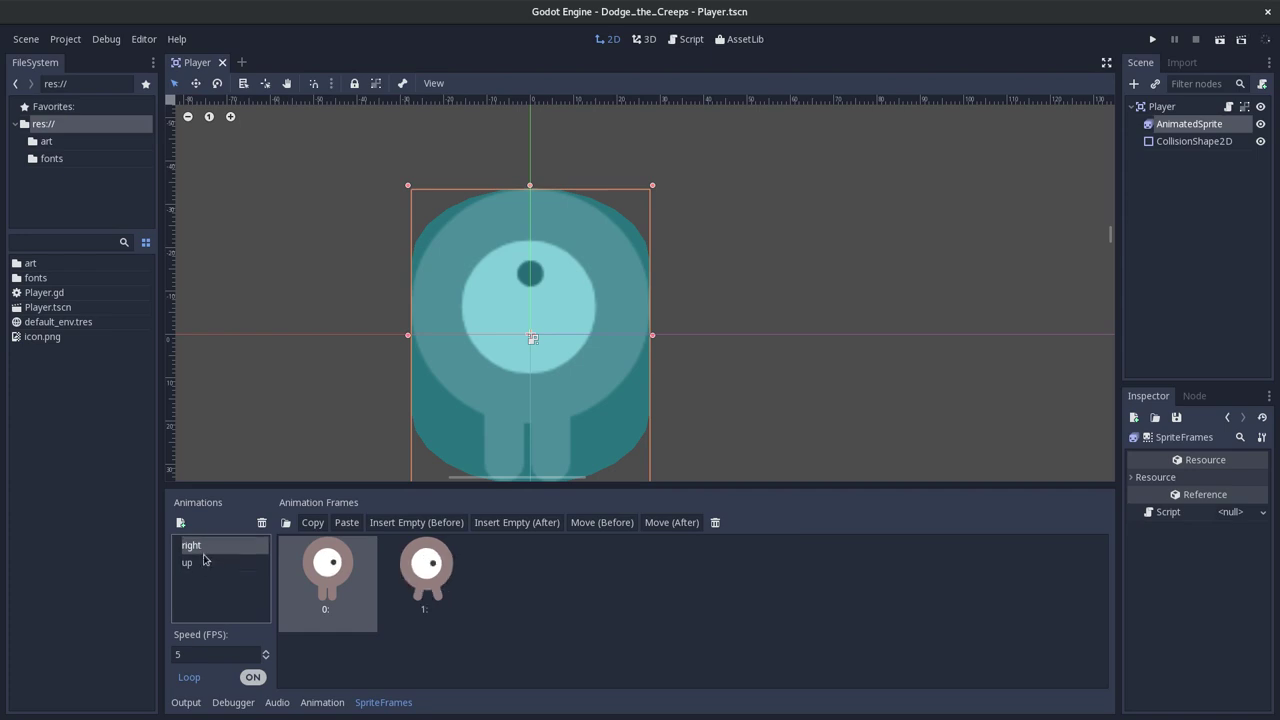
left_click(203, 563)
left_click(200, 564)
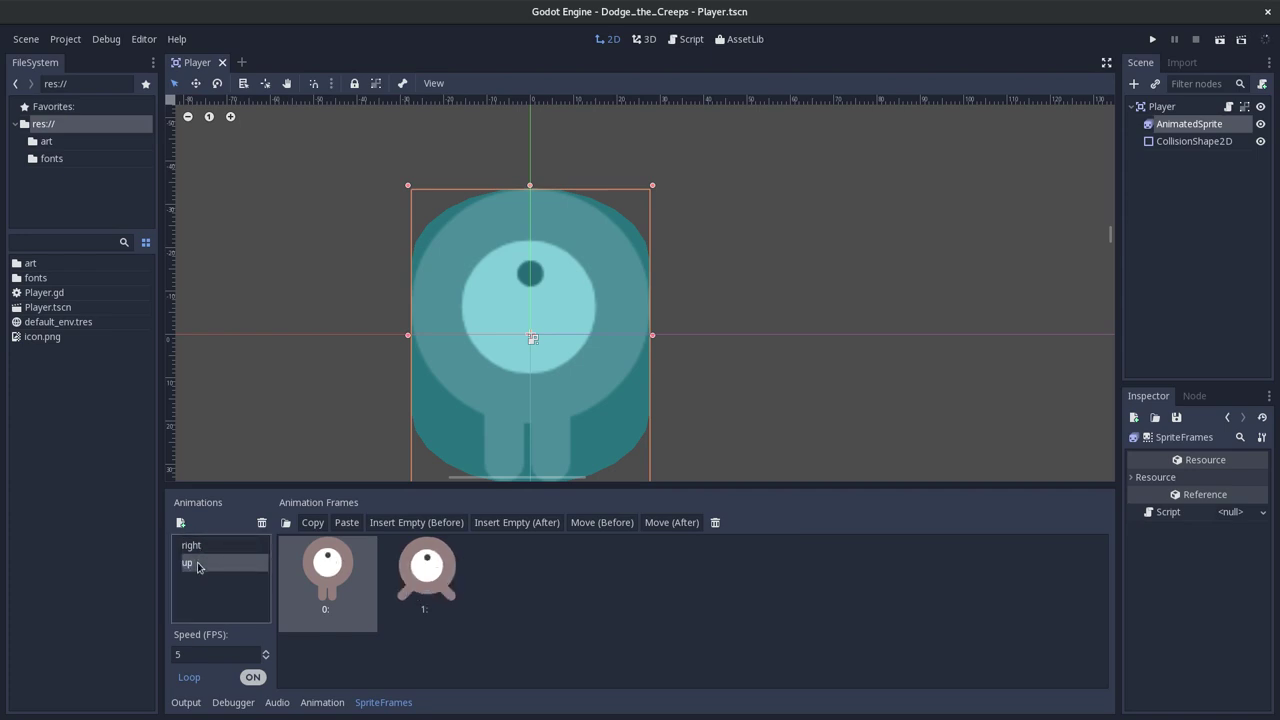
left_click(199, 549)
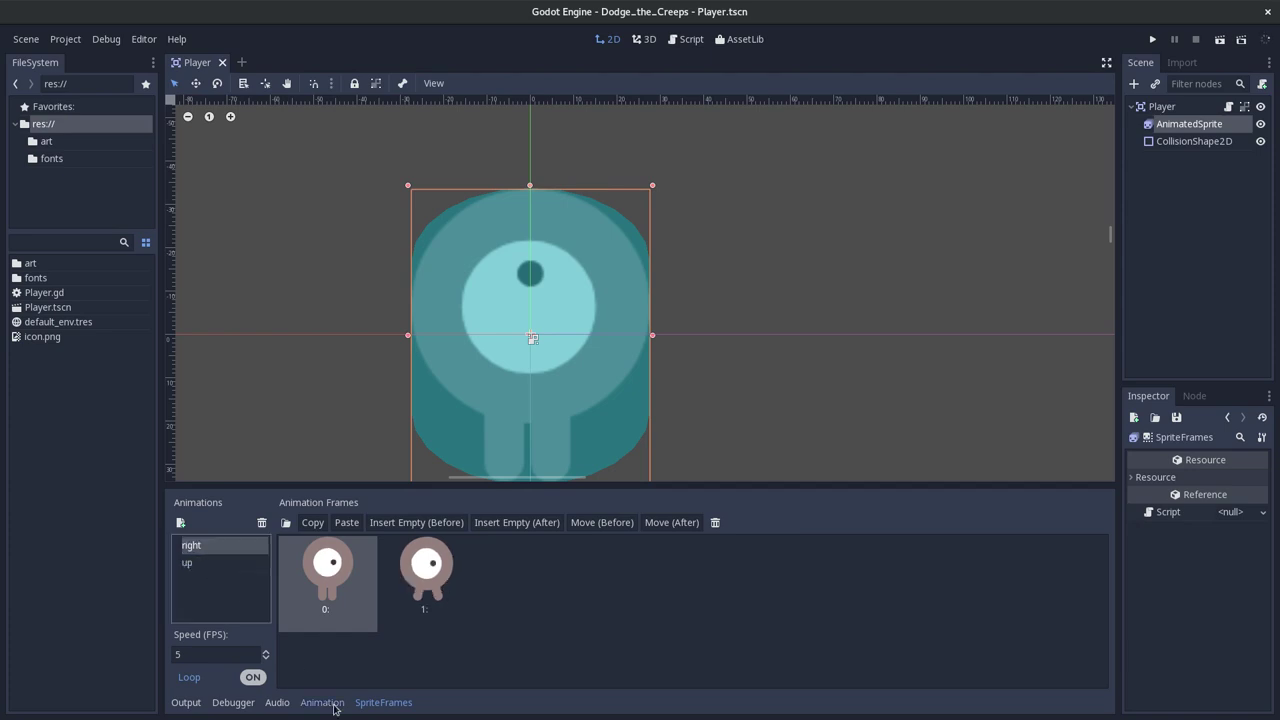
left_click(334, 706)
left_click(360, 704)
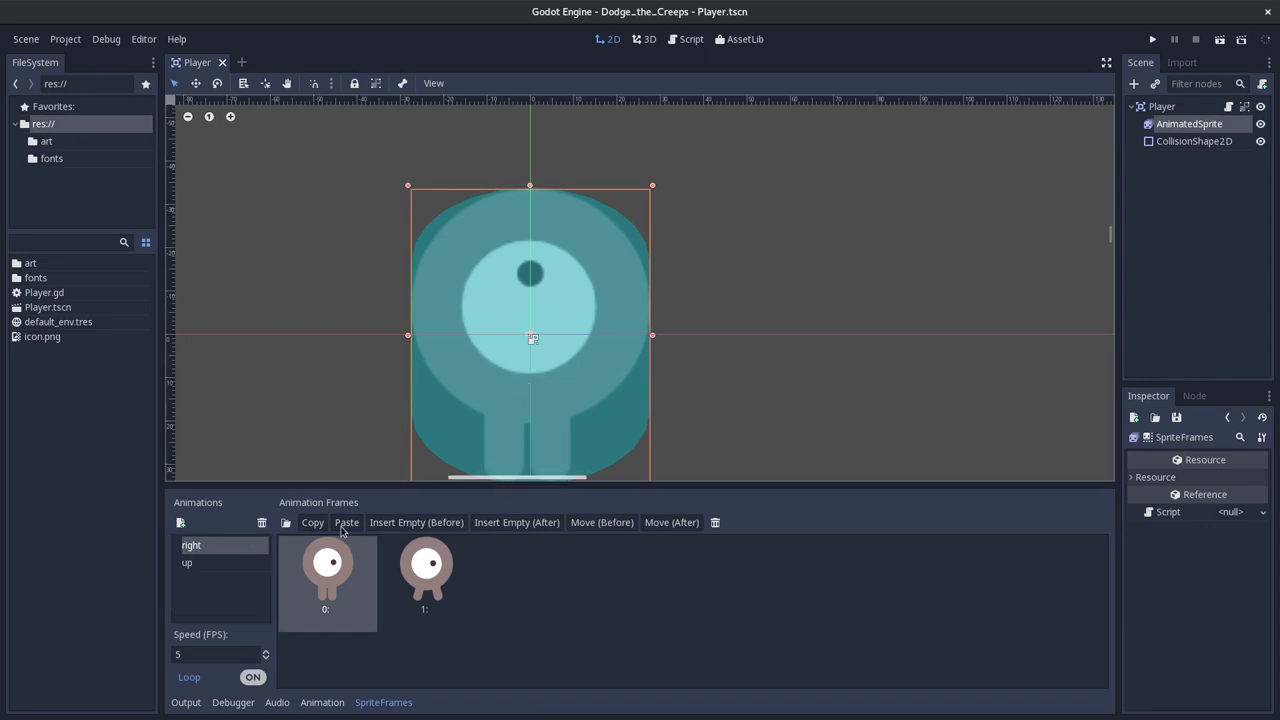
left_click(189, 565)
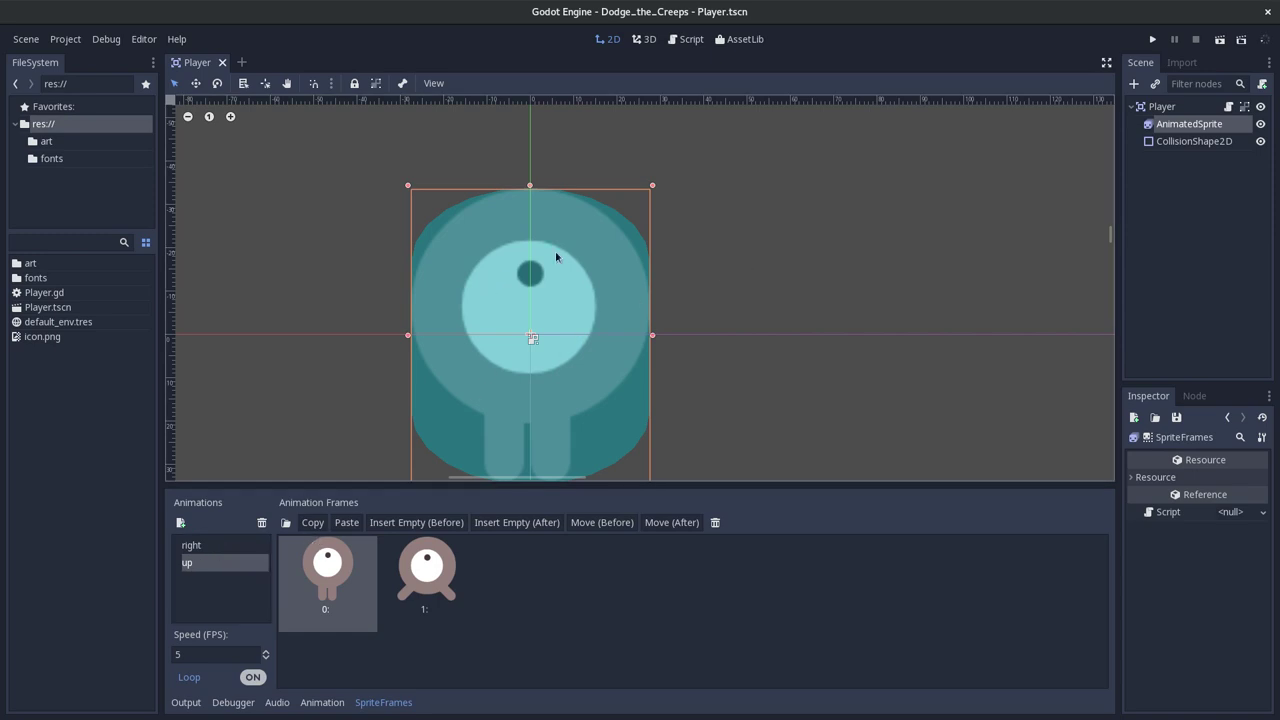
- Scroll the tutorial page in the browser to the Choosing Animations section
key("alt+Tab")
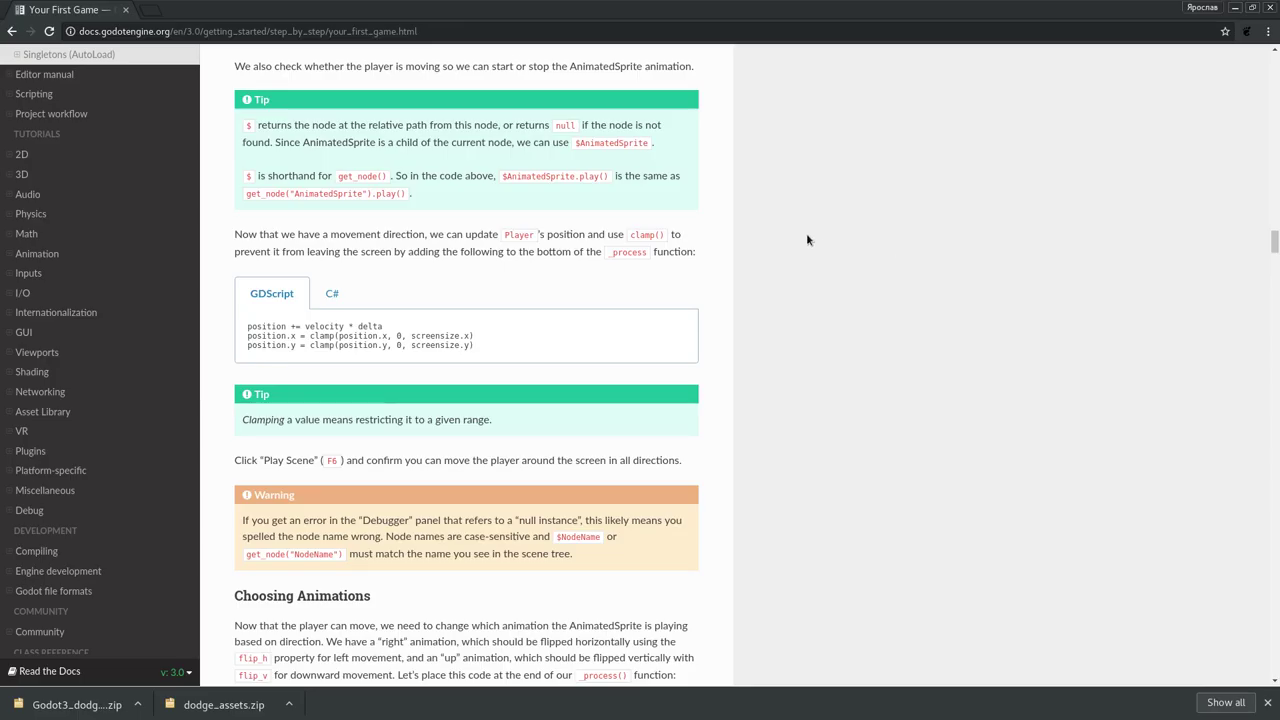
scroll(726, 237, "up", 1)
scroll(790, 240, "up", 1)
scroll(790, 240, "up", 2)
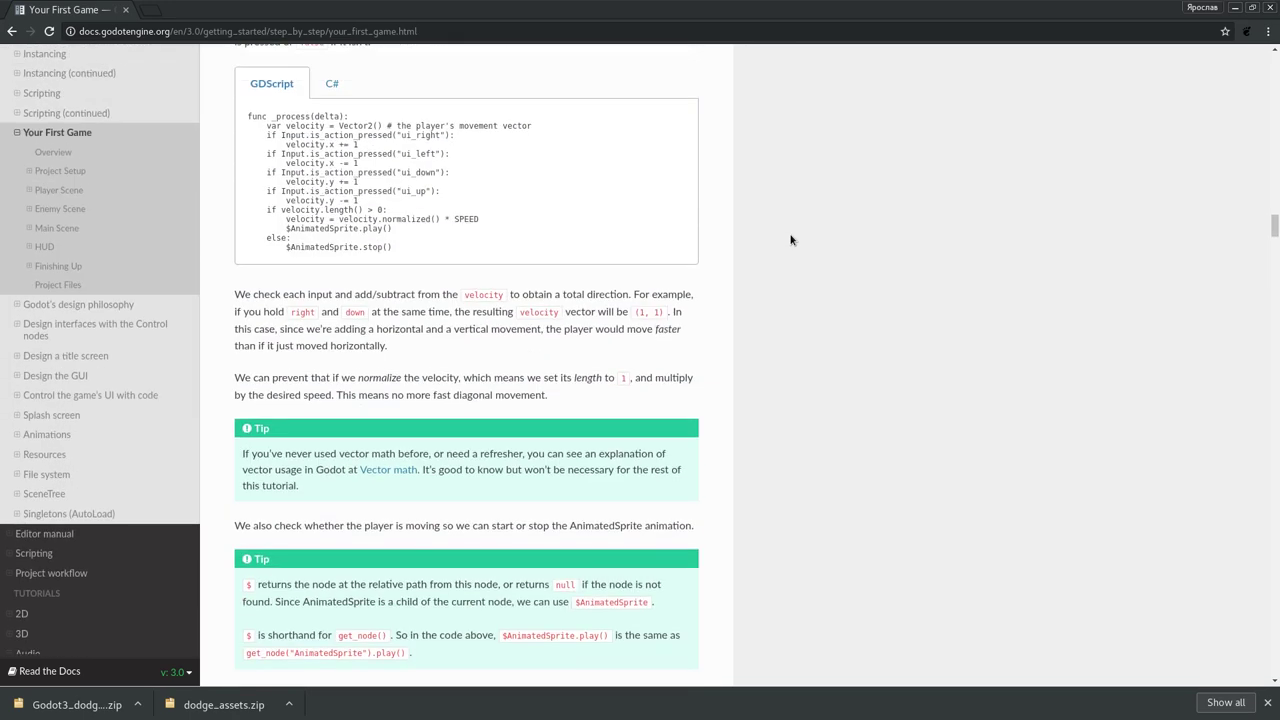
scroll(790, 240, "down", 3)
scroll(790, 240, "down", 2)
scroll(790, 240, "down", 2)
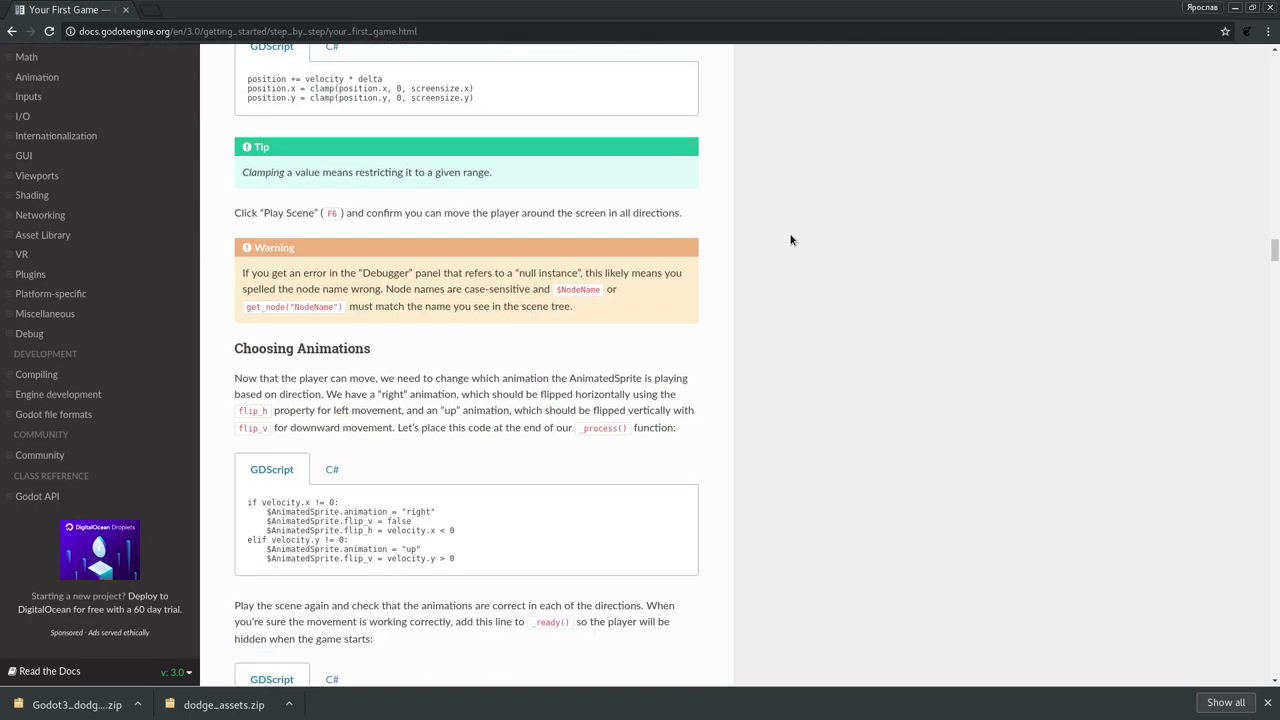
scroll(790, 240, "down", 1)
scroll(790, 240, "down", 1)
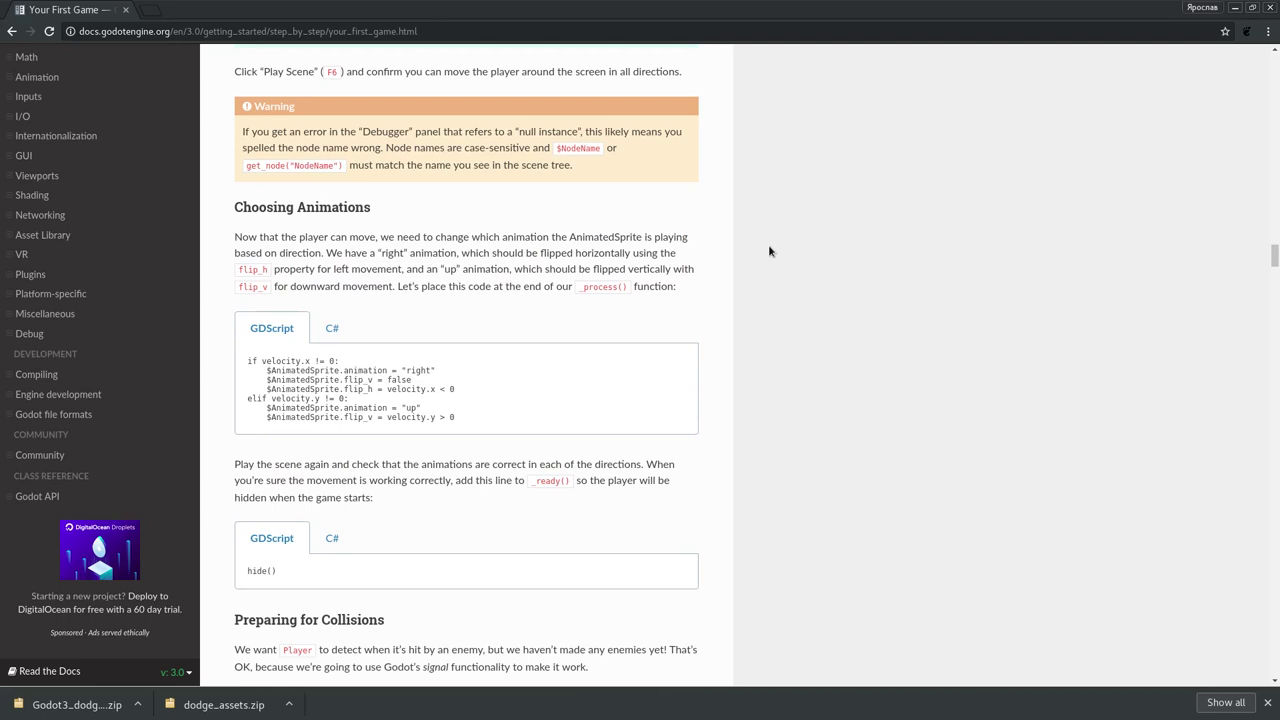
- Select the Choosing Animations GDScript snippet and return to Godot
double_click(370, 207)
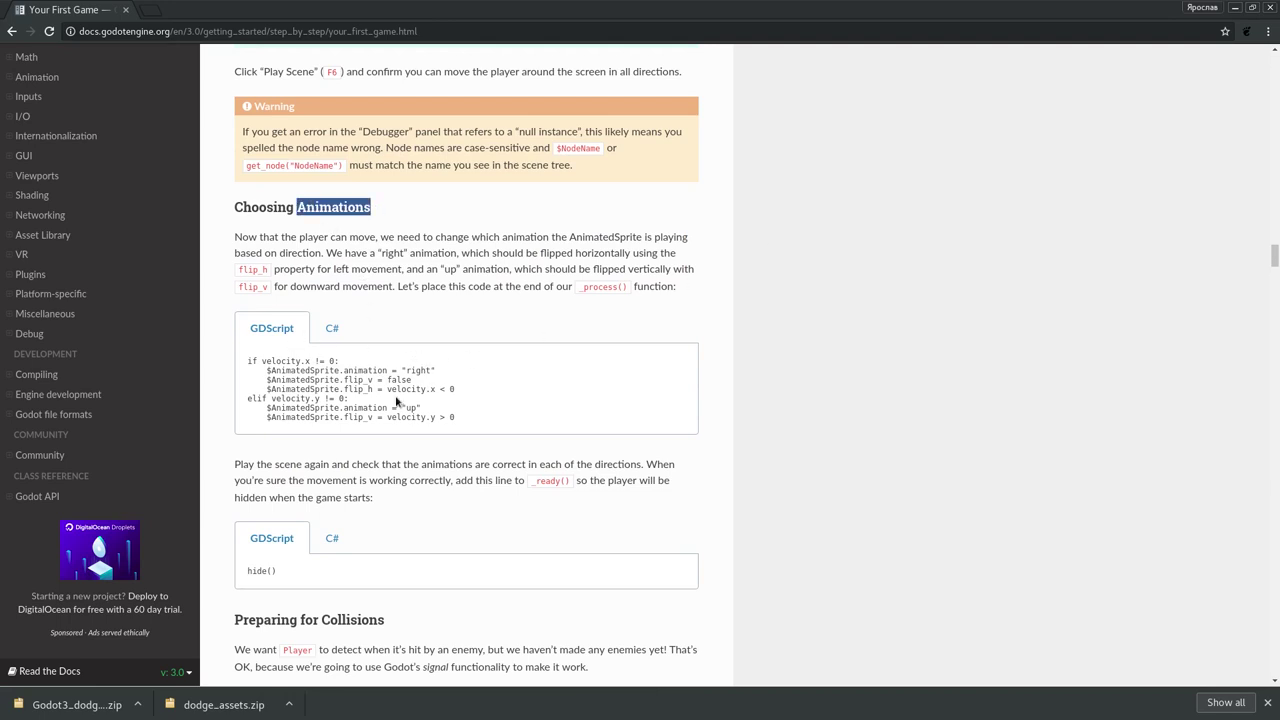
left_click_drag(512, 428, 236, 361)
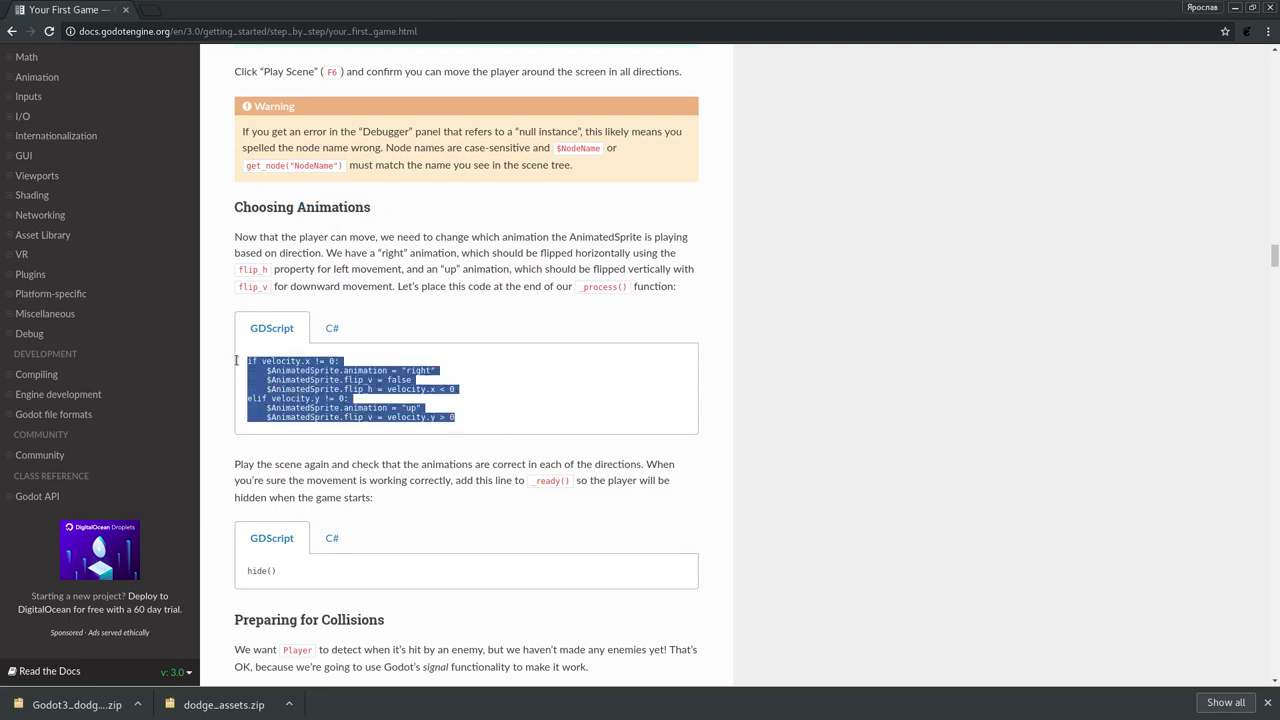
key("alt+Tab")
- Open Player.gd and paste the animation code after the clamp lines at line 33
left_click(42, 294)
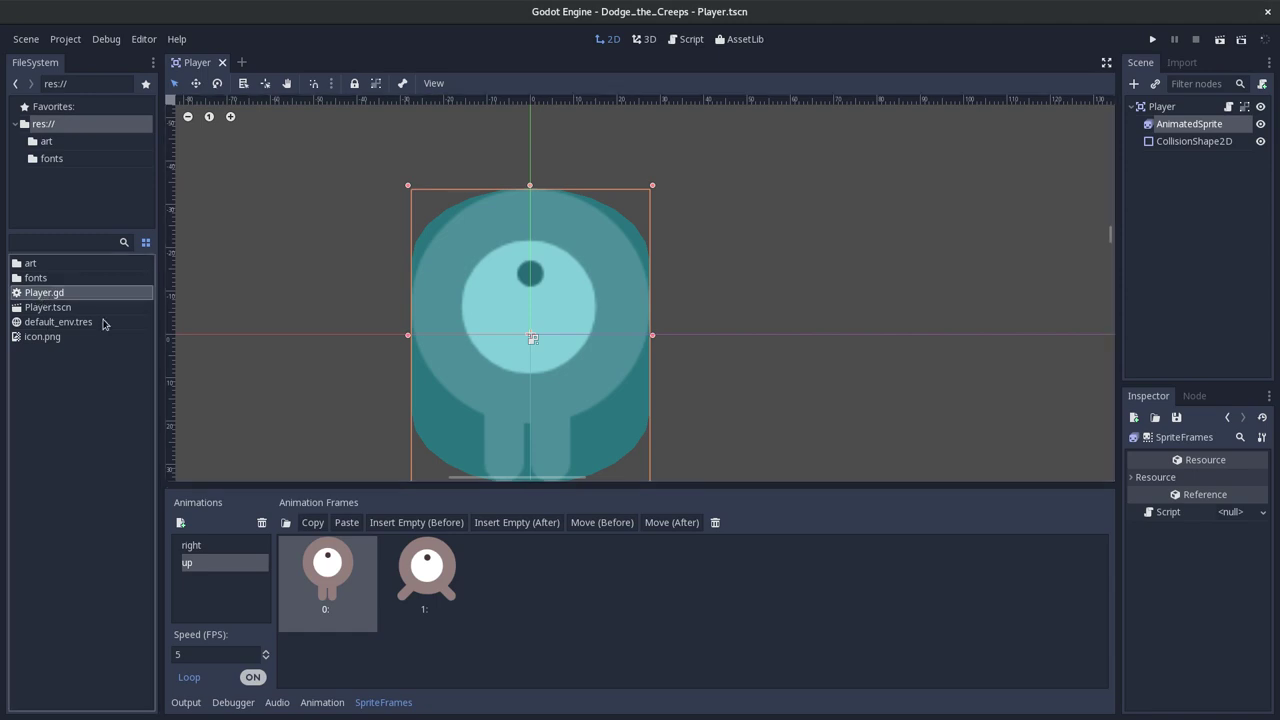
double_click(58, 293)
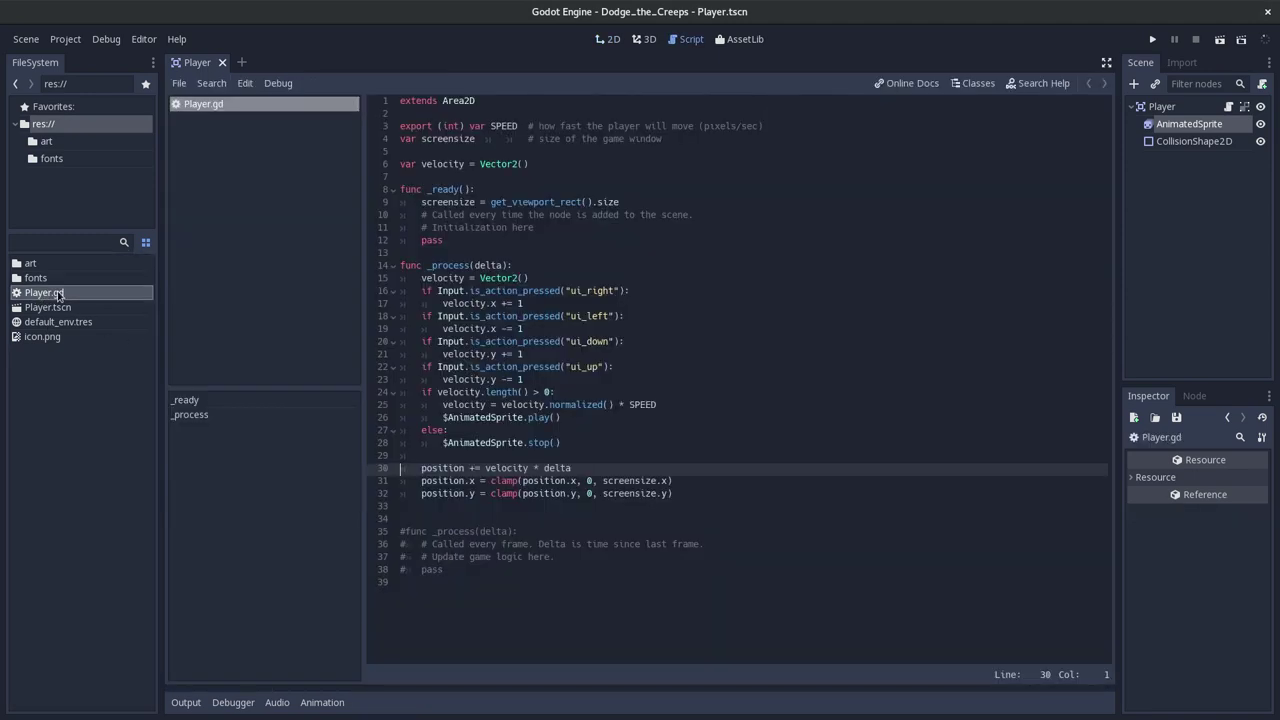
left_click(710, 504)
key("Return")
type("if velocity.x != 0: \t$AnimatedSprite.animation = \"right\" \t$AnimatedSprite.flip_v = false \t$AnimatedSprite.flip_h = velocity.x < 0 elif velocity.y != 0: \t$AnimatedSprite.animation = \"up\" \t$AnimatedSprite.flip_v = velocity.y > 0")
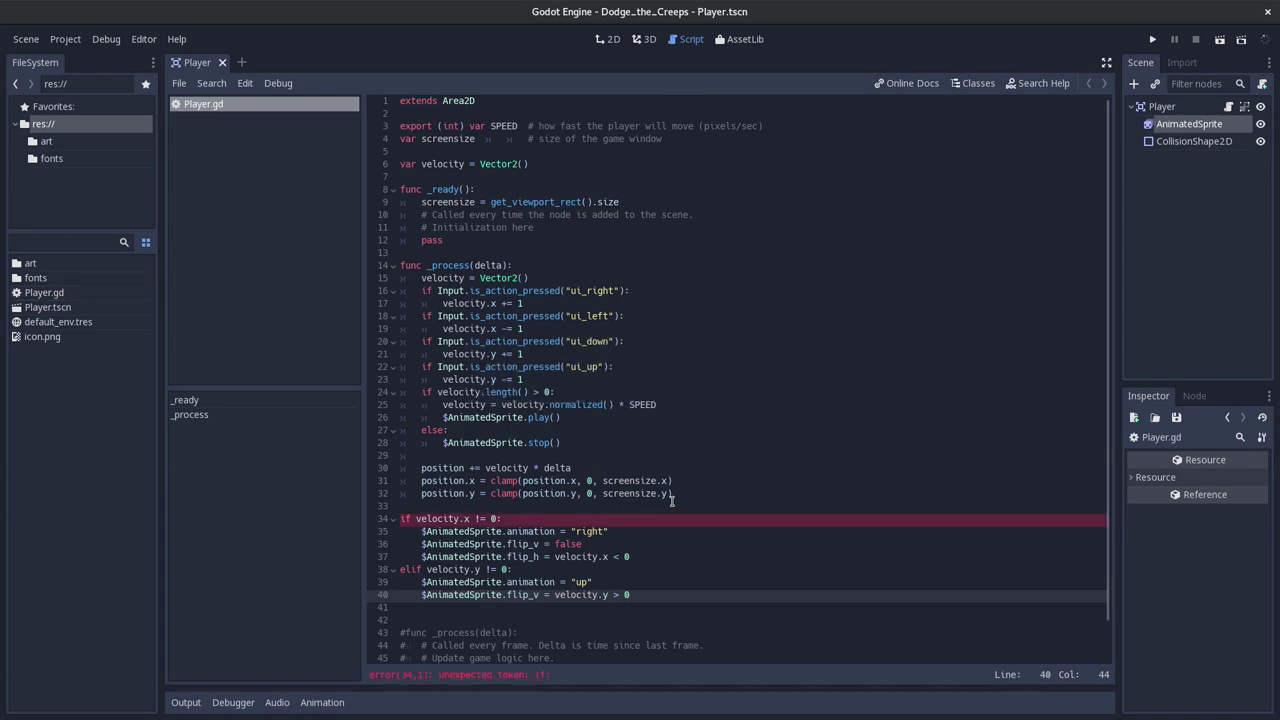
- Indent the pasted lines 34–40 so they sit inside _process
left_click(410, 506)
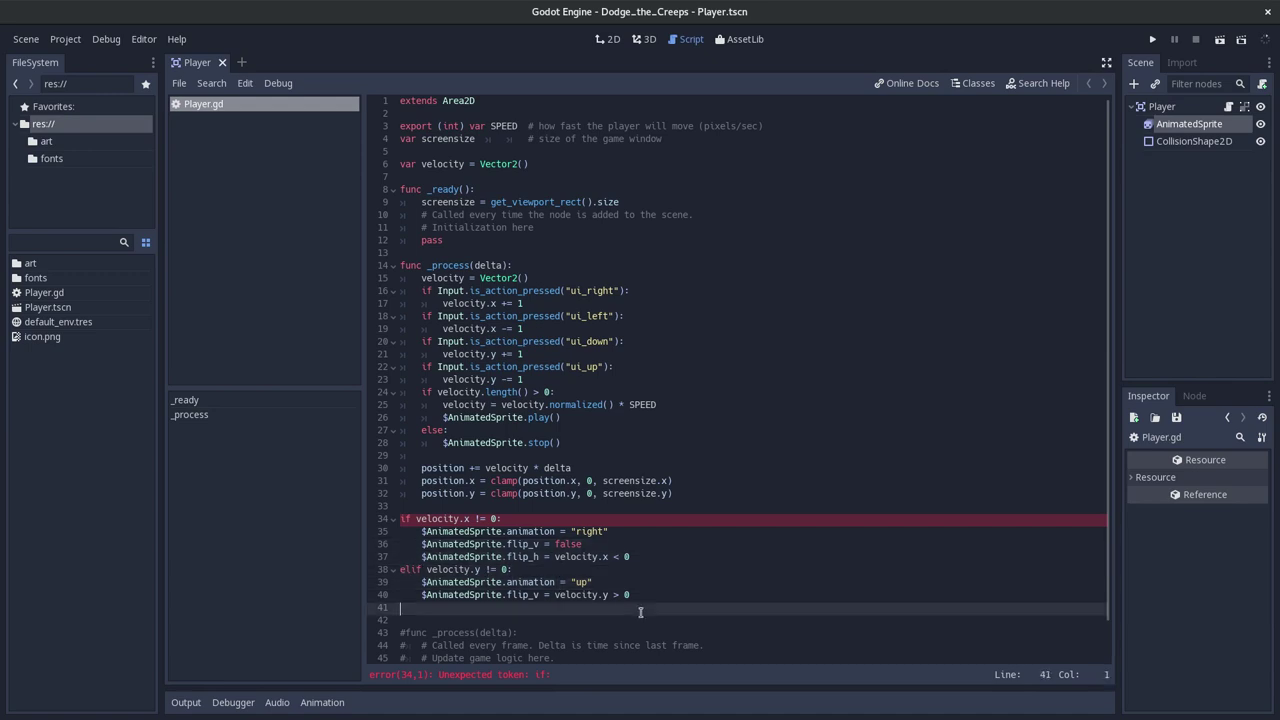
left_click_drag(645, 596, 302, 520)
key("Tab")
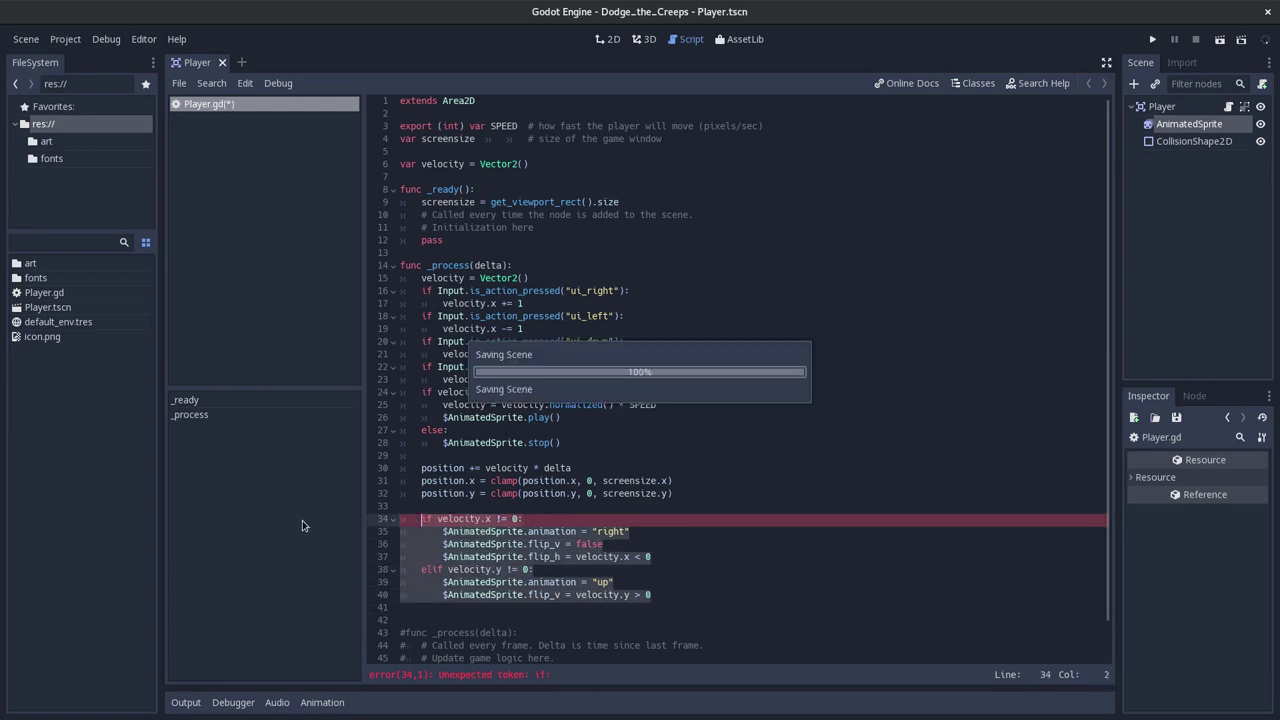
- Clear the old errors from the Output log and run the scene again
left_click(186, 702)
left_click(1096, 561)
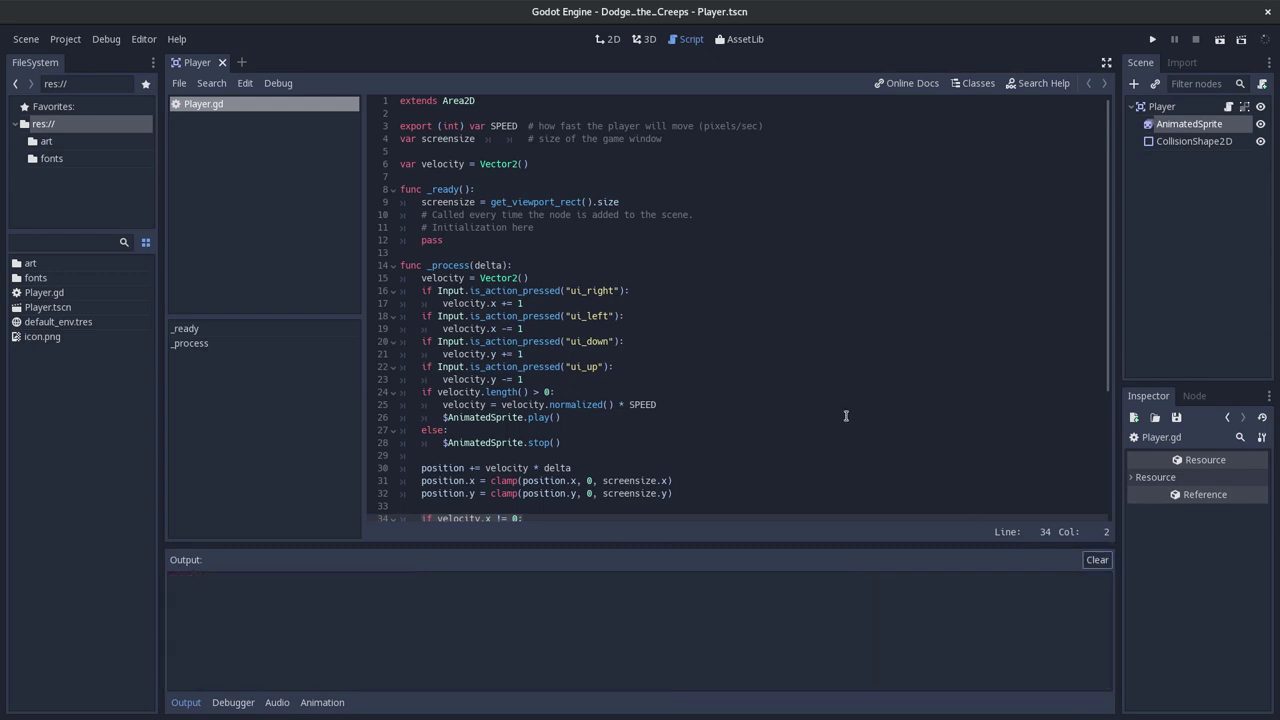
left_click(649, 377)
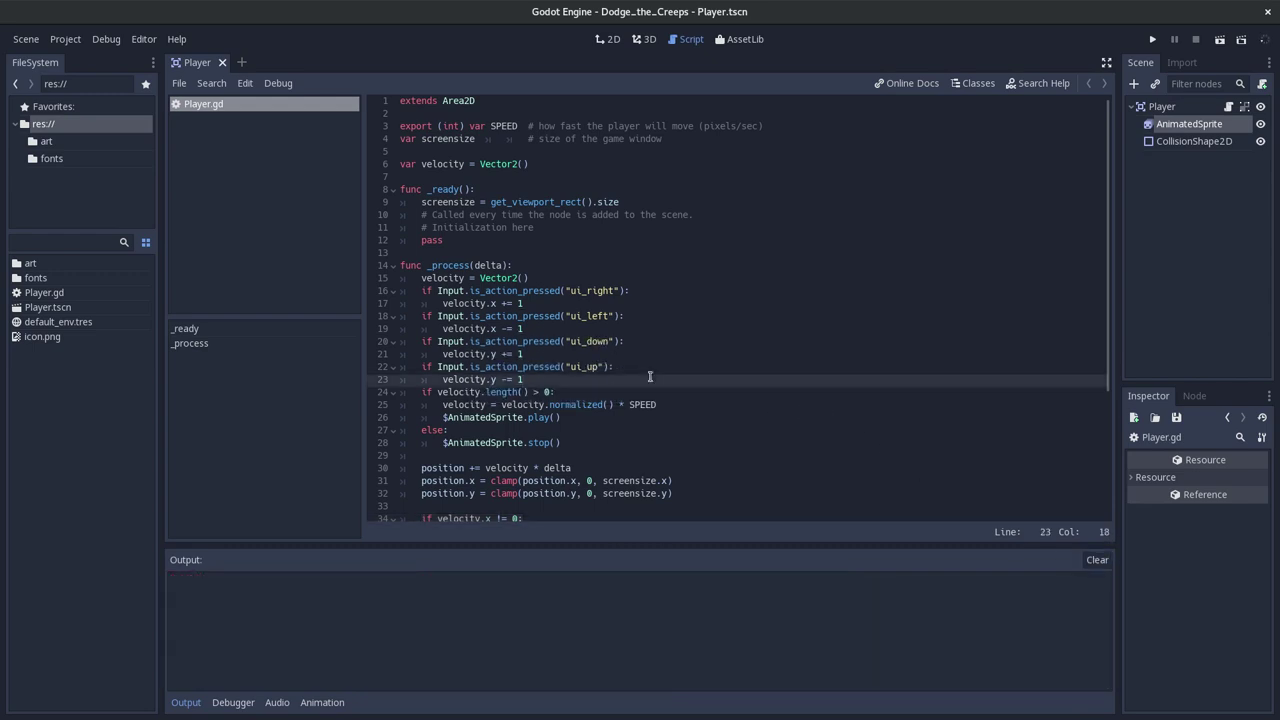
key("F6")
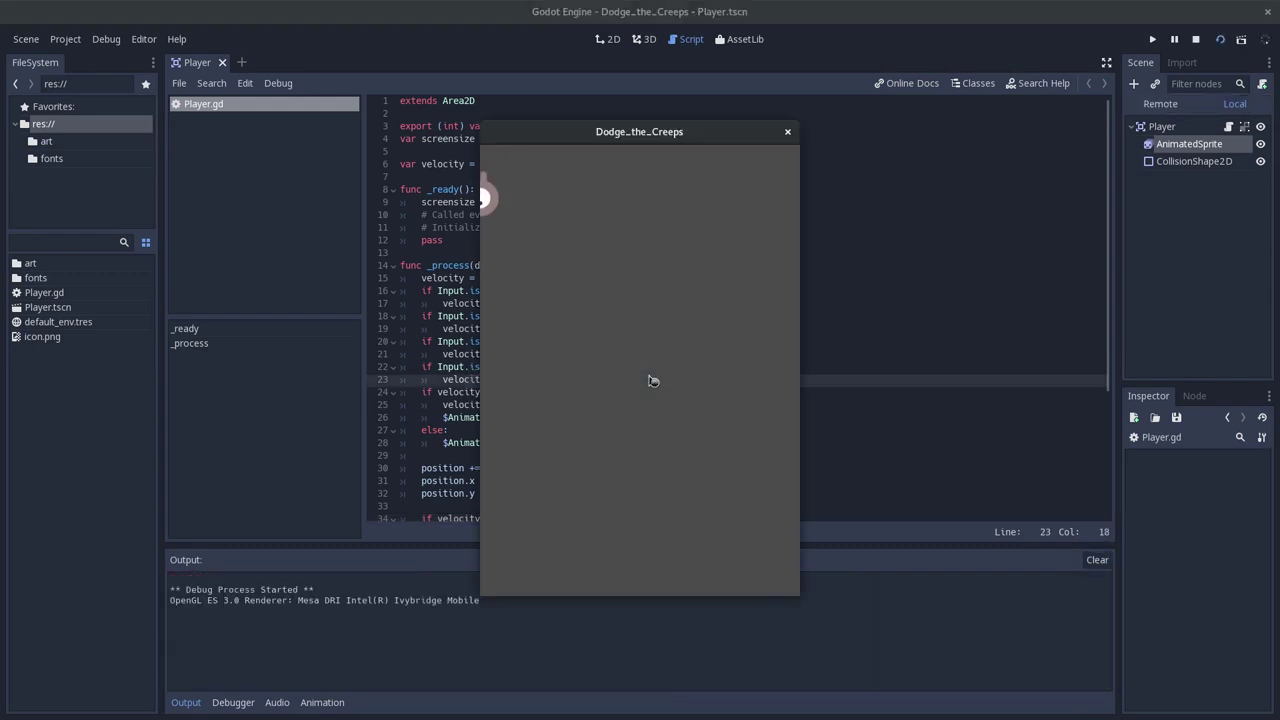
- Steer the player in every direction, including diagonals, to check animations and flips, then close the game
key("Down")
key("Right")
key("Right")
key("Left")
key("Right")
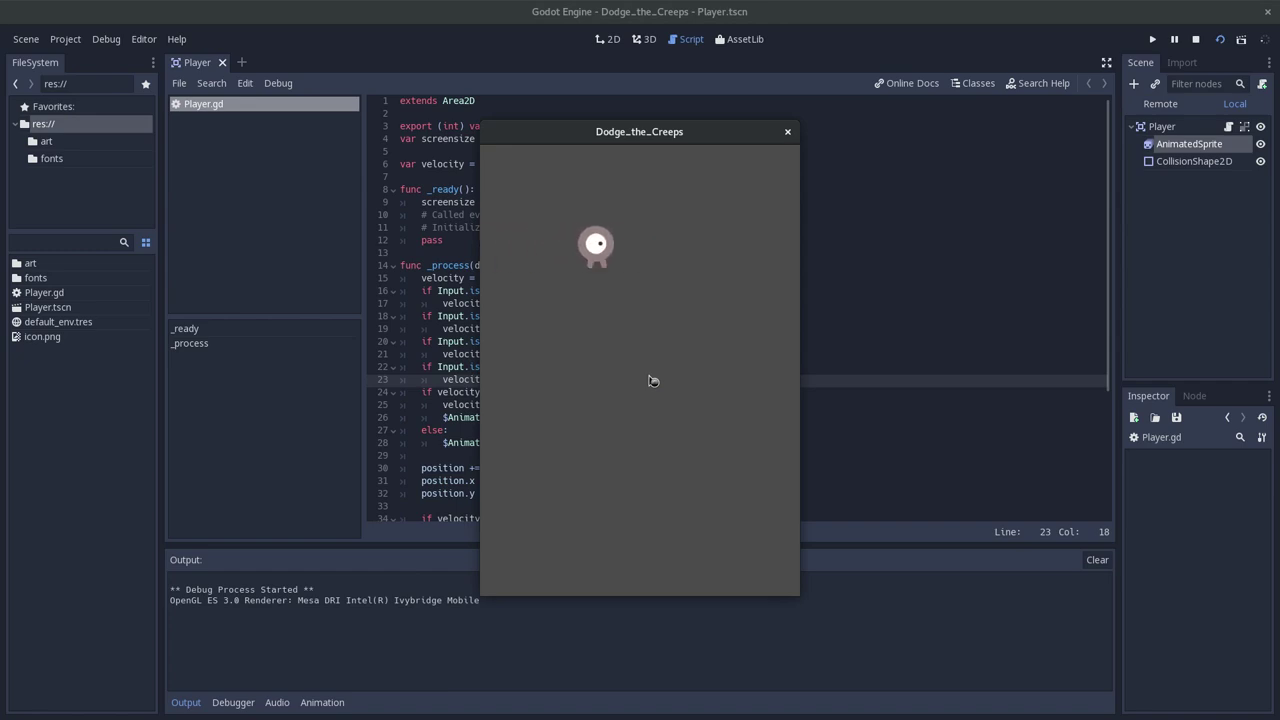
key("Left")
key("Right")
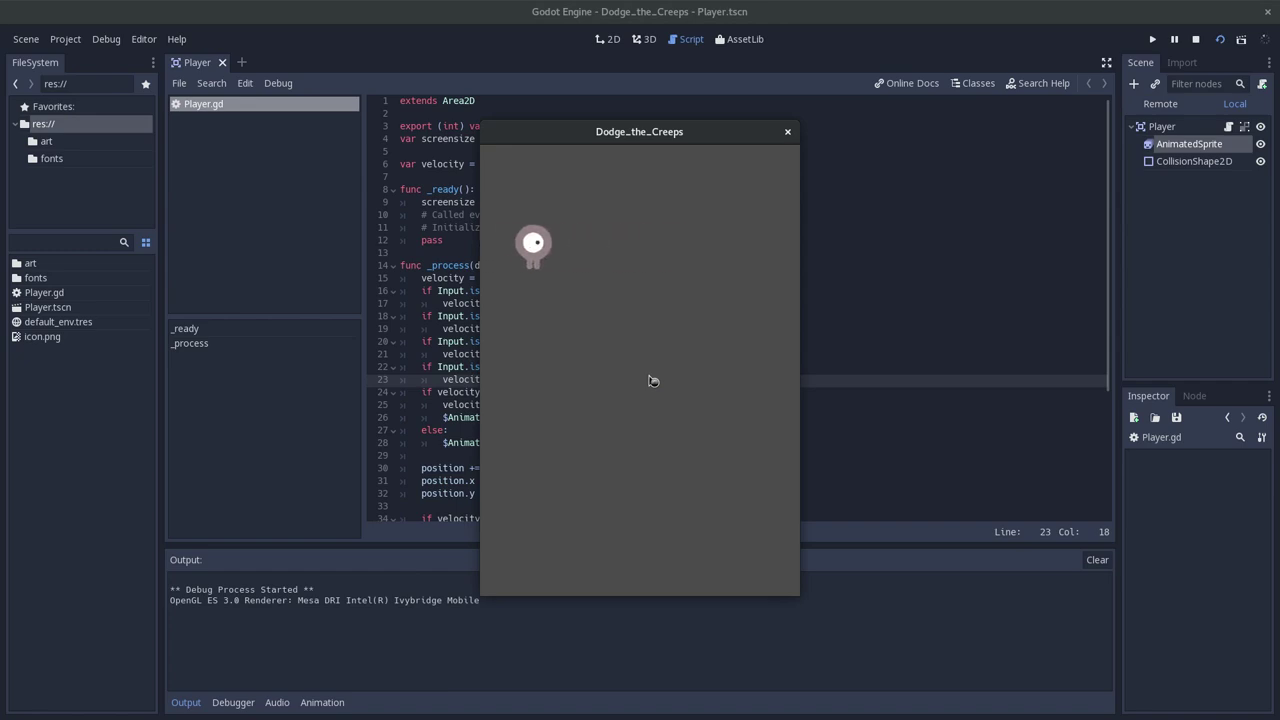
key("Right")
key("Down")
key("Up")
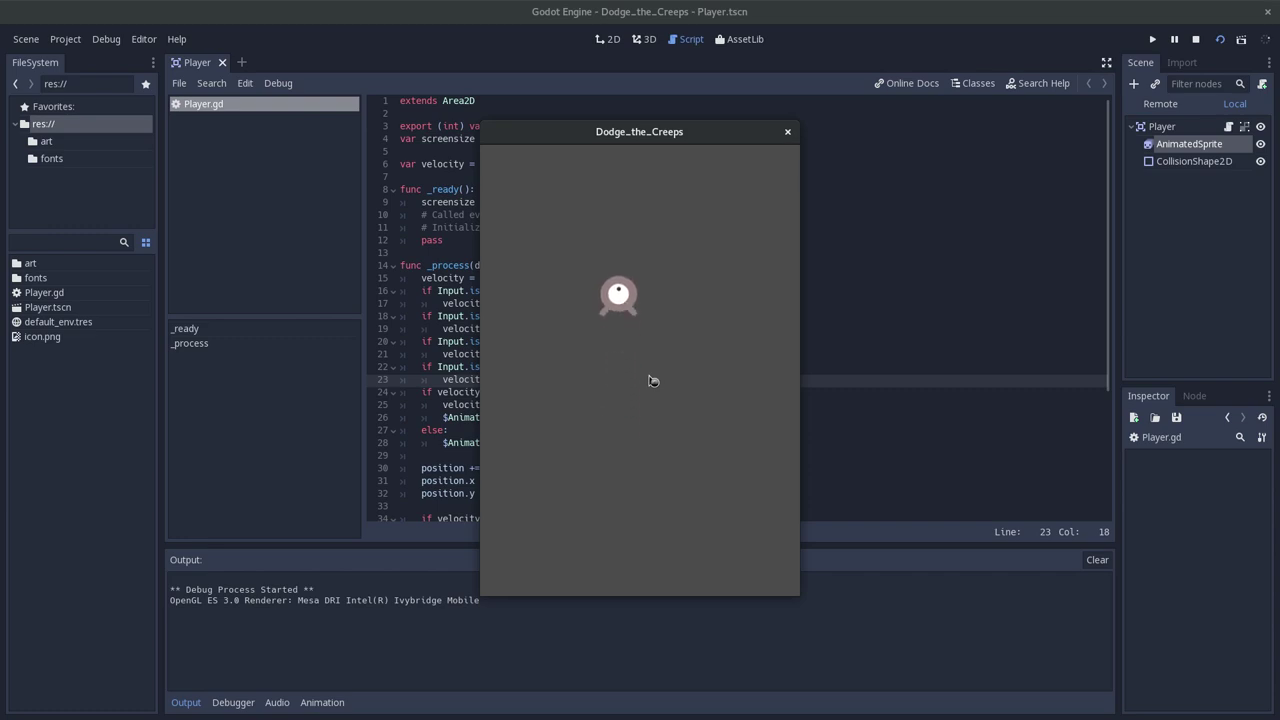
key("Up")
key("Left")
key("Right")
key("Down")
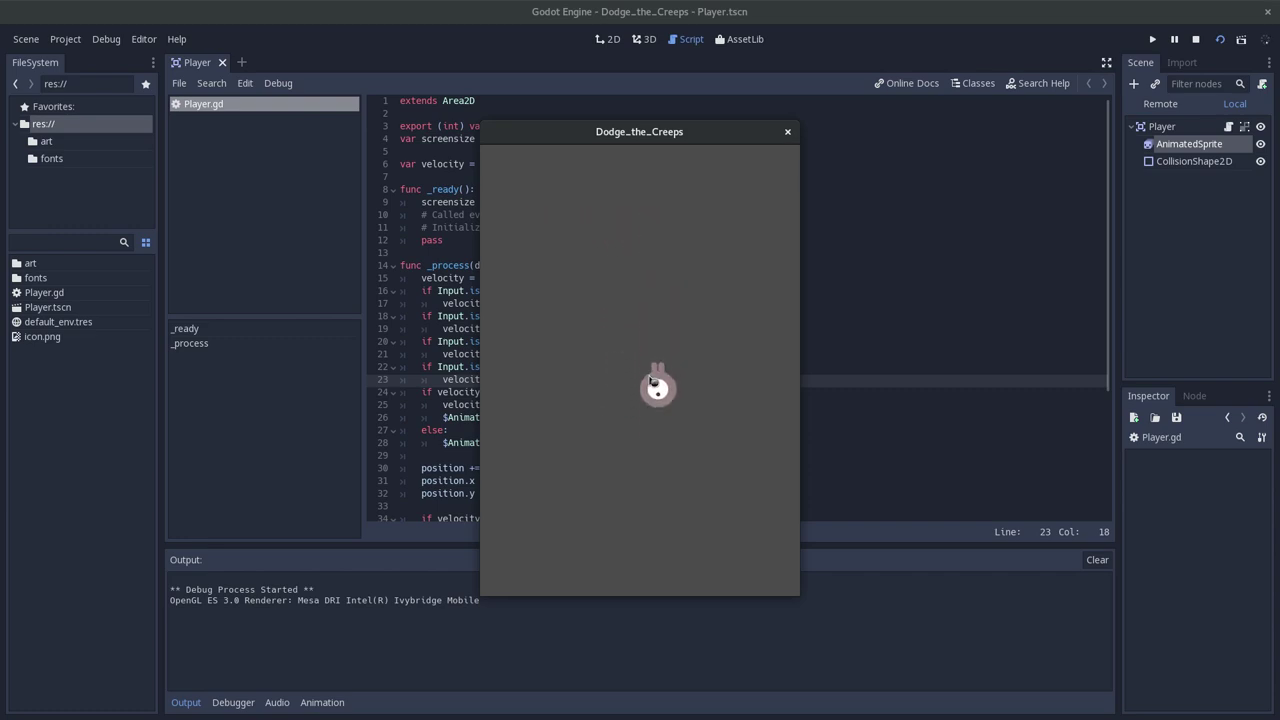
key("Up")
key("Left")
left_click(787, 131)
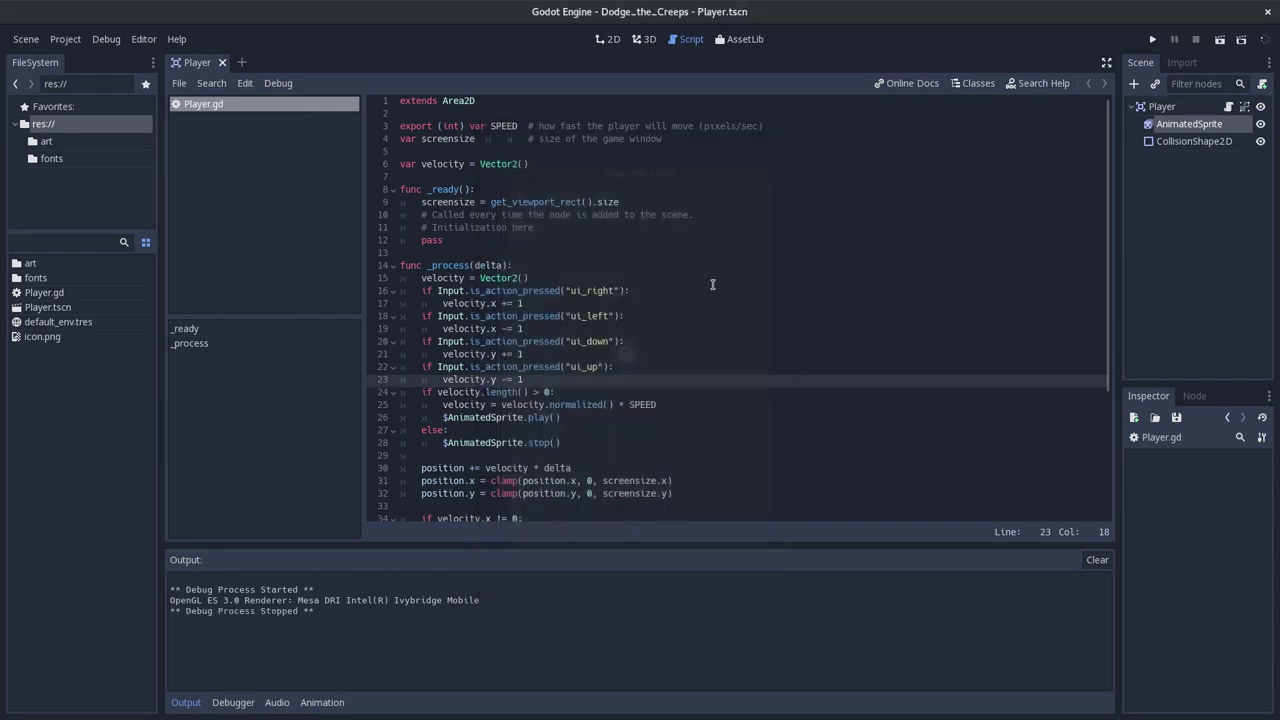
- Save Player.gd with Ctrl+S and return to the tutorial page
left_click(767, 331)
scroll(767, 335, "down", 3)
scroll(767, 335, "down", 2)
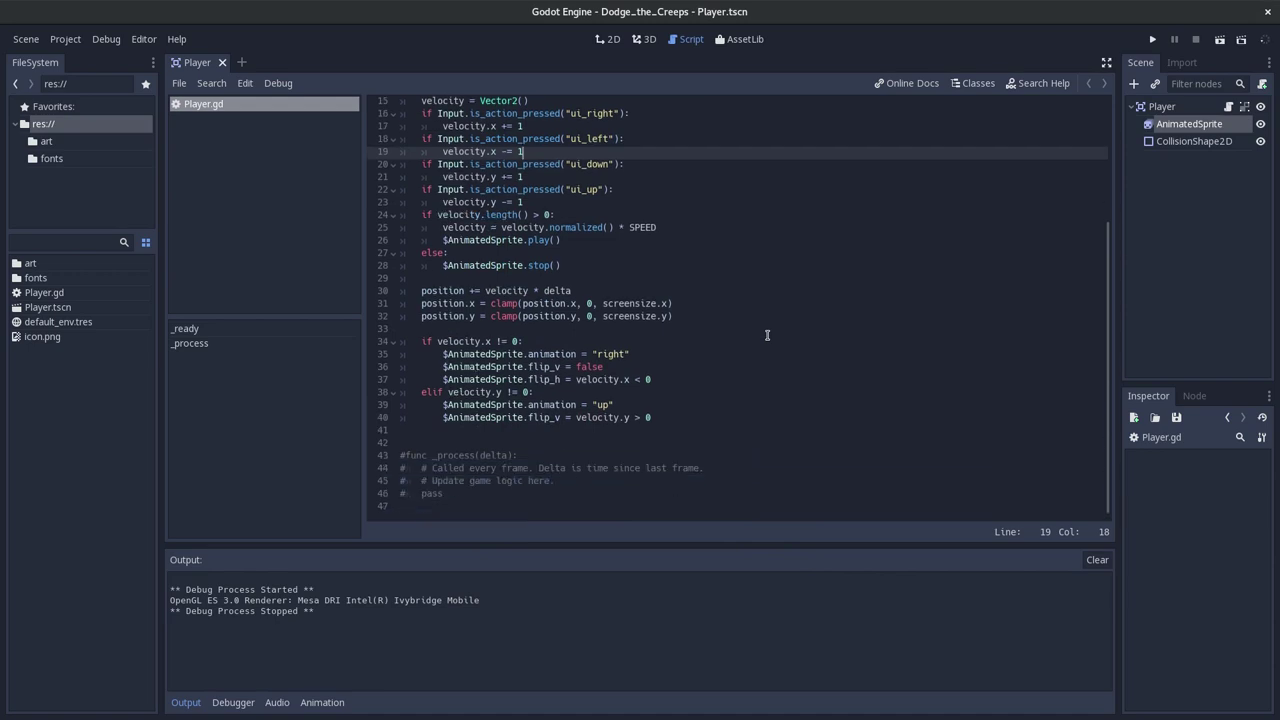
key("ctrl+s")
scroll(767, 335, "up", 2)
scroll(767, 335, "up", 3)
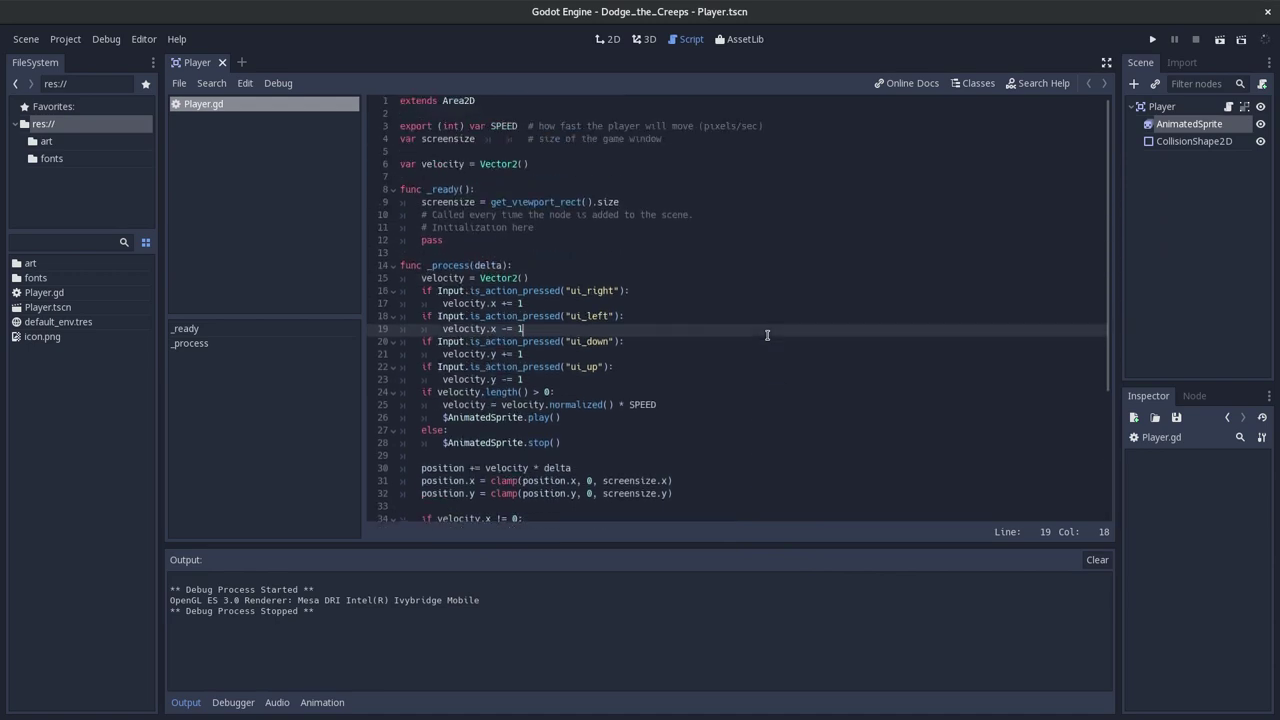
key("alt+Tab")
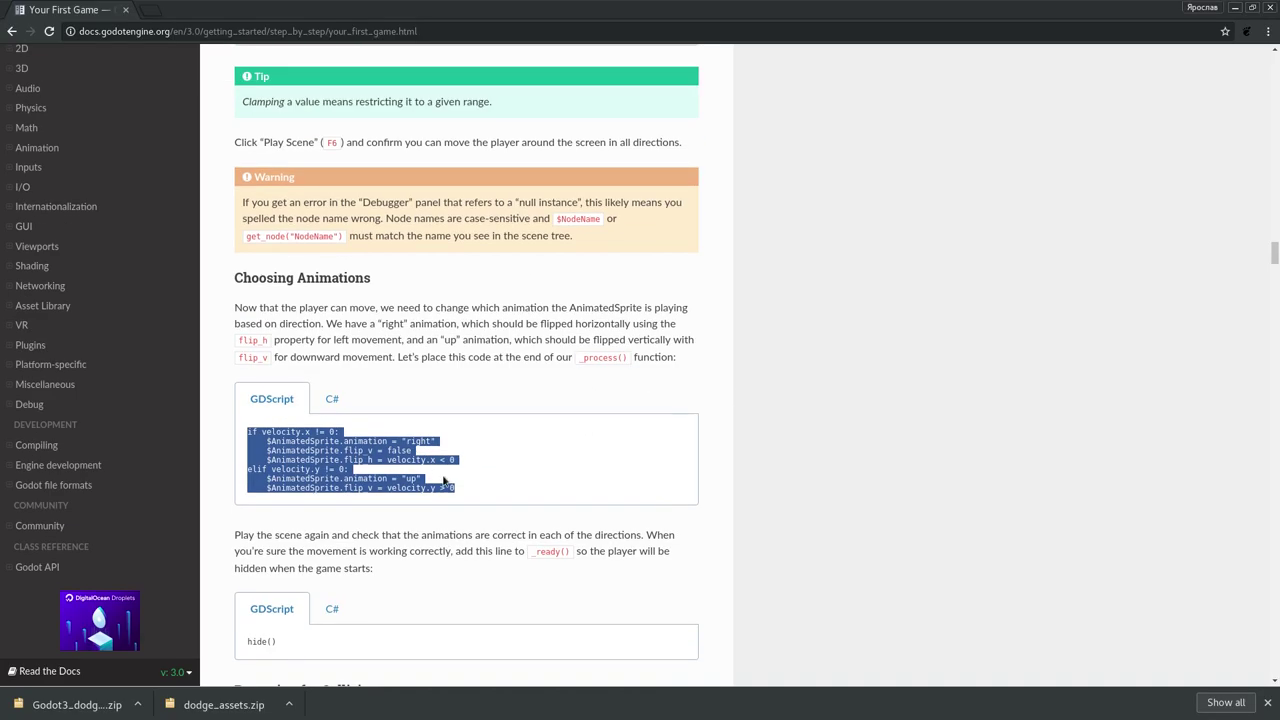
scroll(444, 481, "down", 3)
left_click(392, 450)
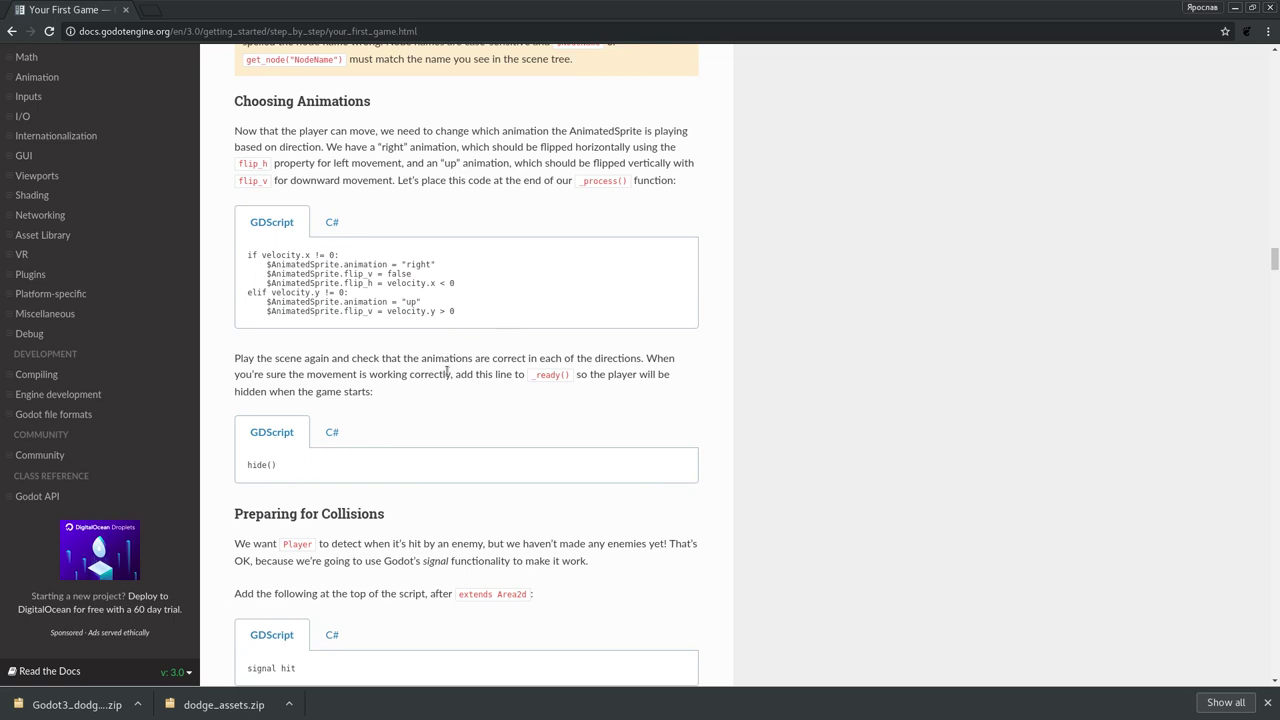
left_click_drag(298, 470, 247, 466)
scroll(283, 470, "down", 2)
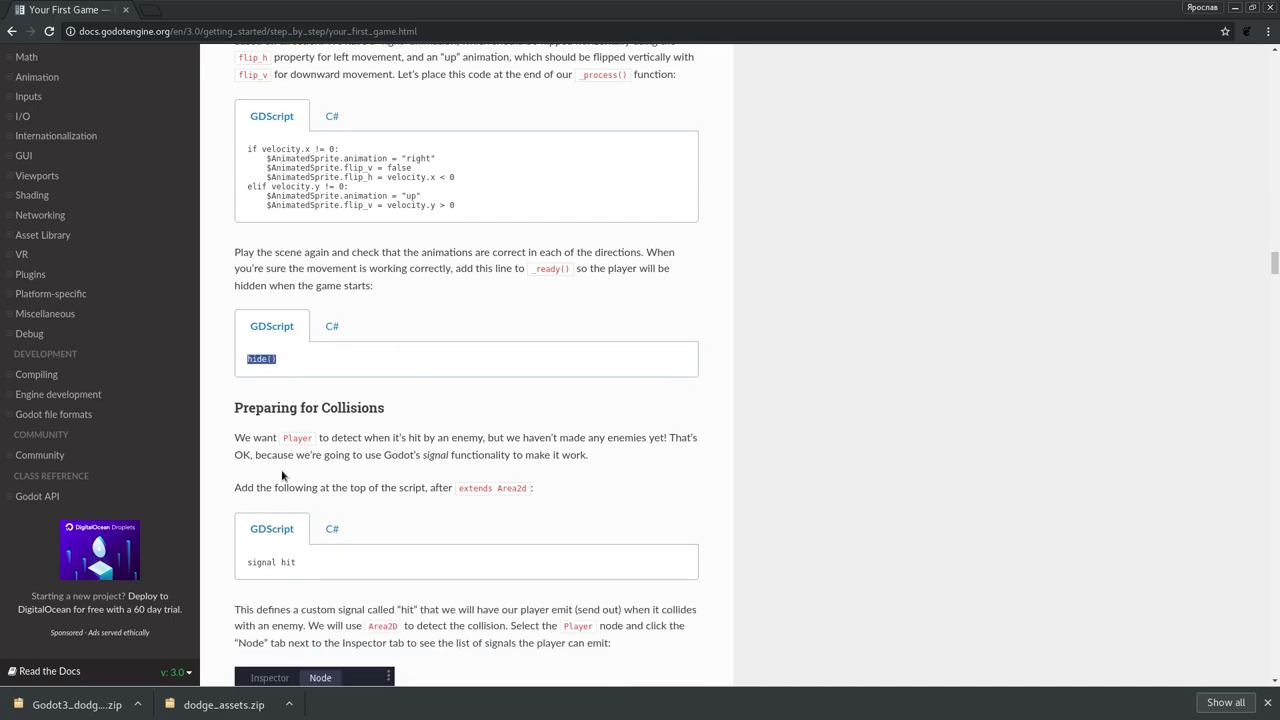
scroll(283, 476, "down", 3)
scroll(319, 455, "up", 4)
left_click(326, 405)
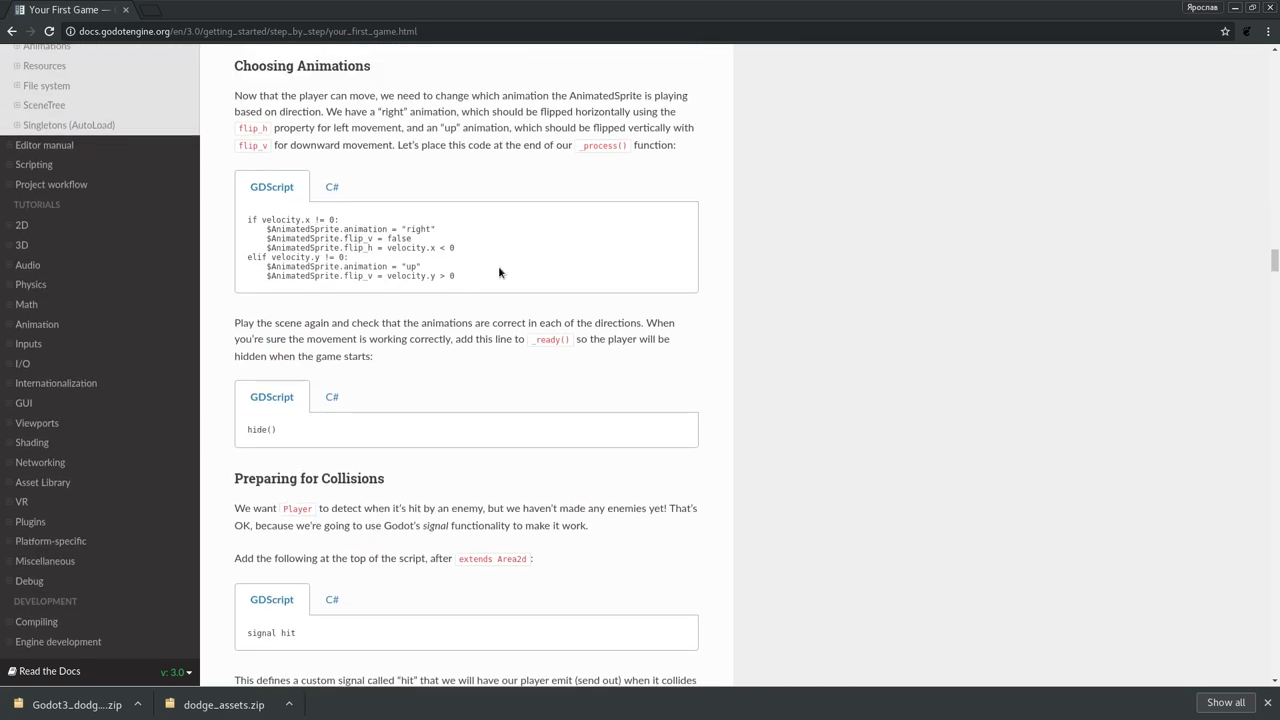
scroll(296, 383, "up", 1)
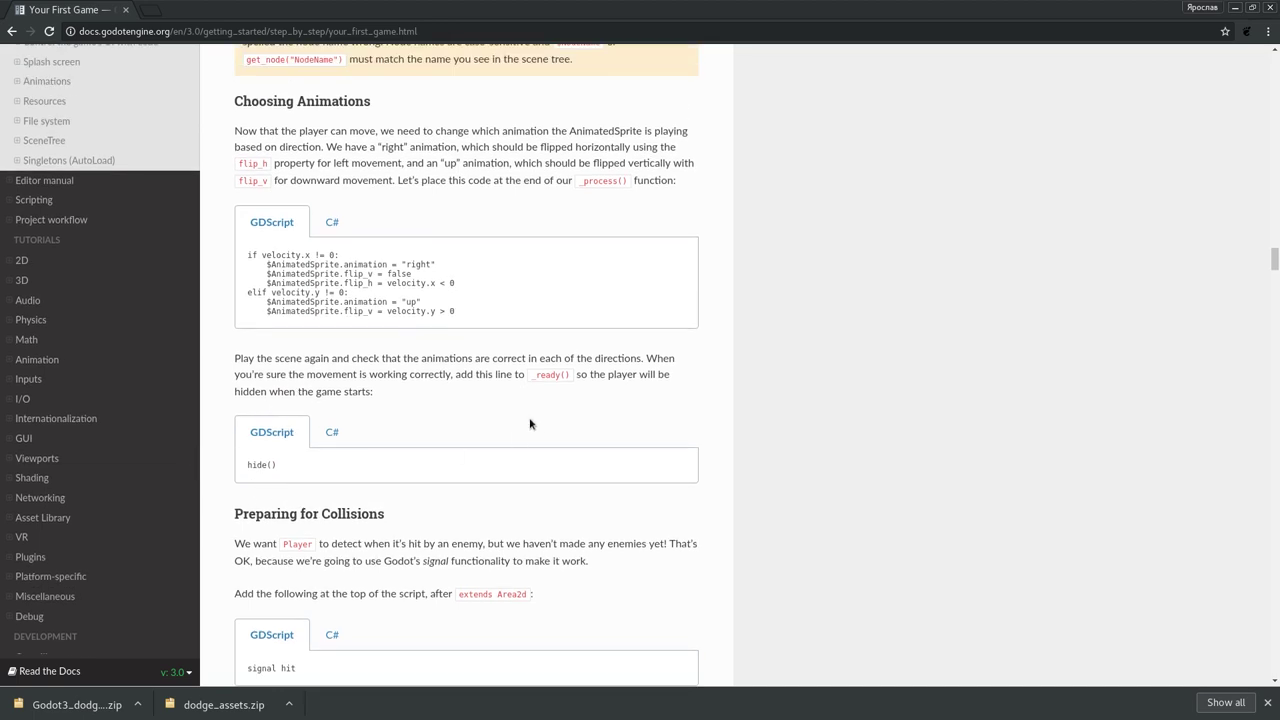